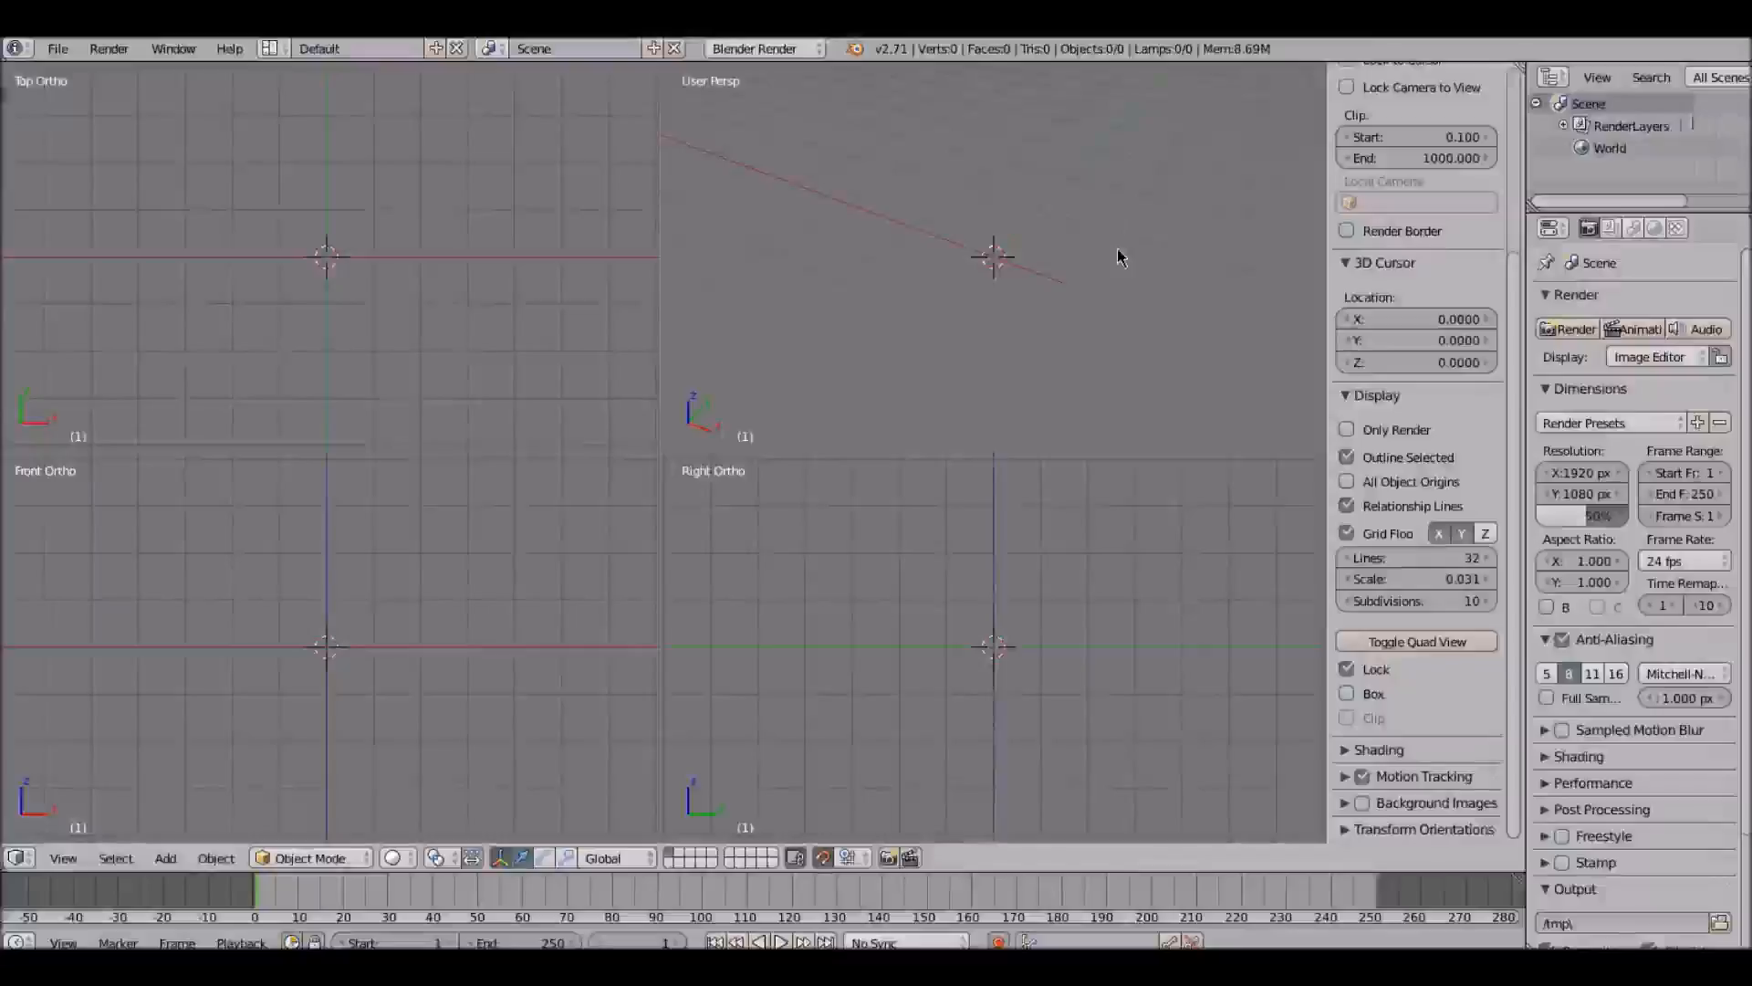
Step: Open the %appdata% folder through the Run dialog and go into .minecraft\versions
{"action": "key", "text": "super+r"}
{"action": "left_click_drag", "start_coordinate": [283, 736], "coordinate": [1014, 298]}
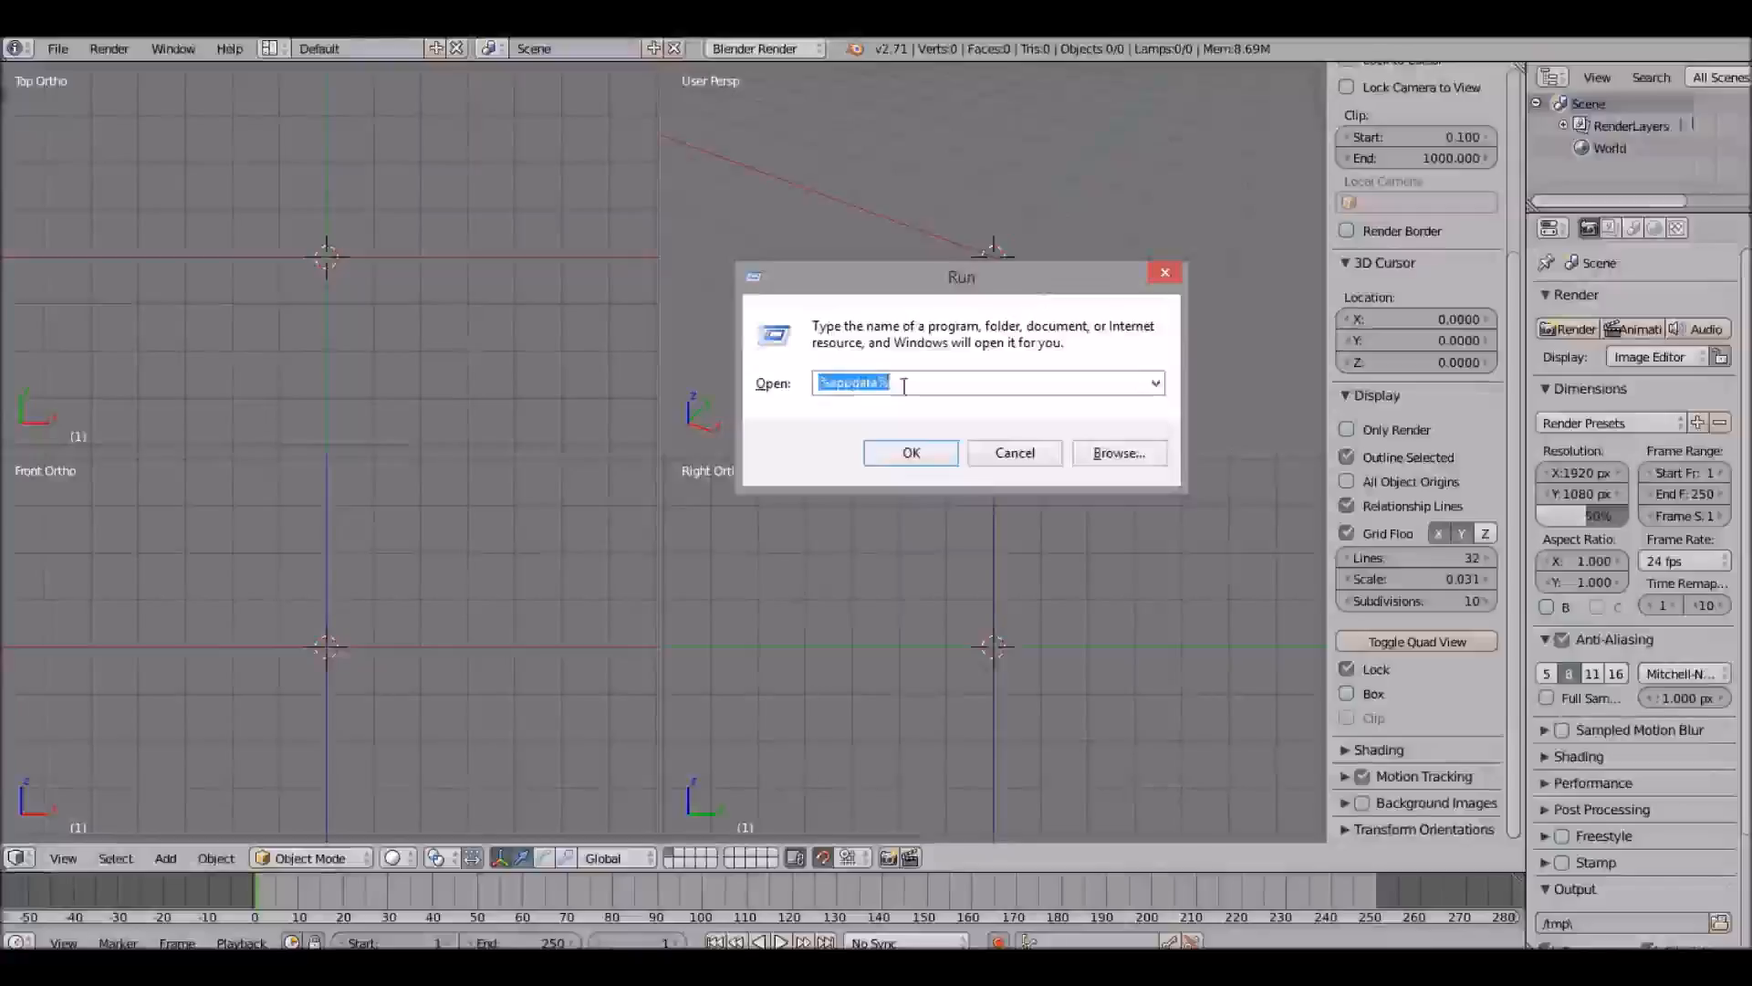
{"action": "left_click", "coordinate": [911, 453]}
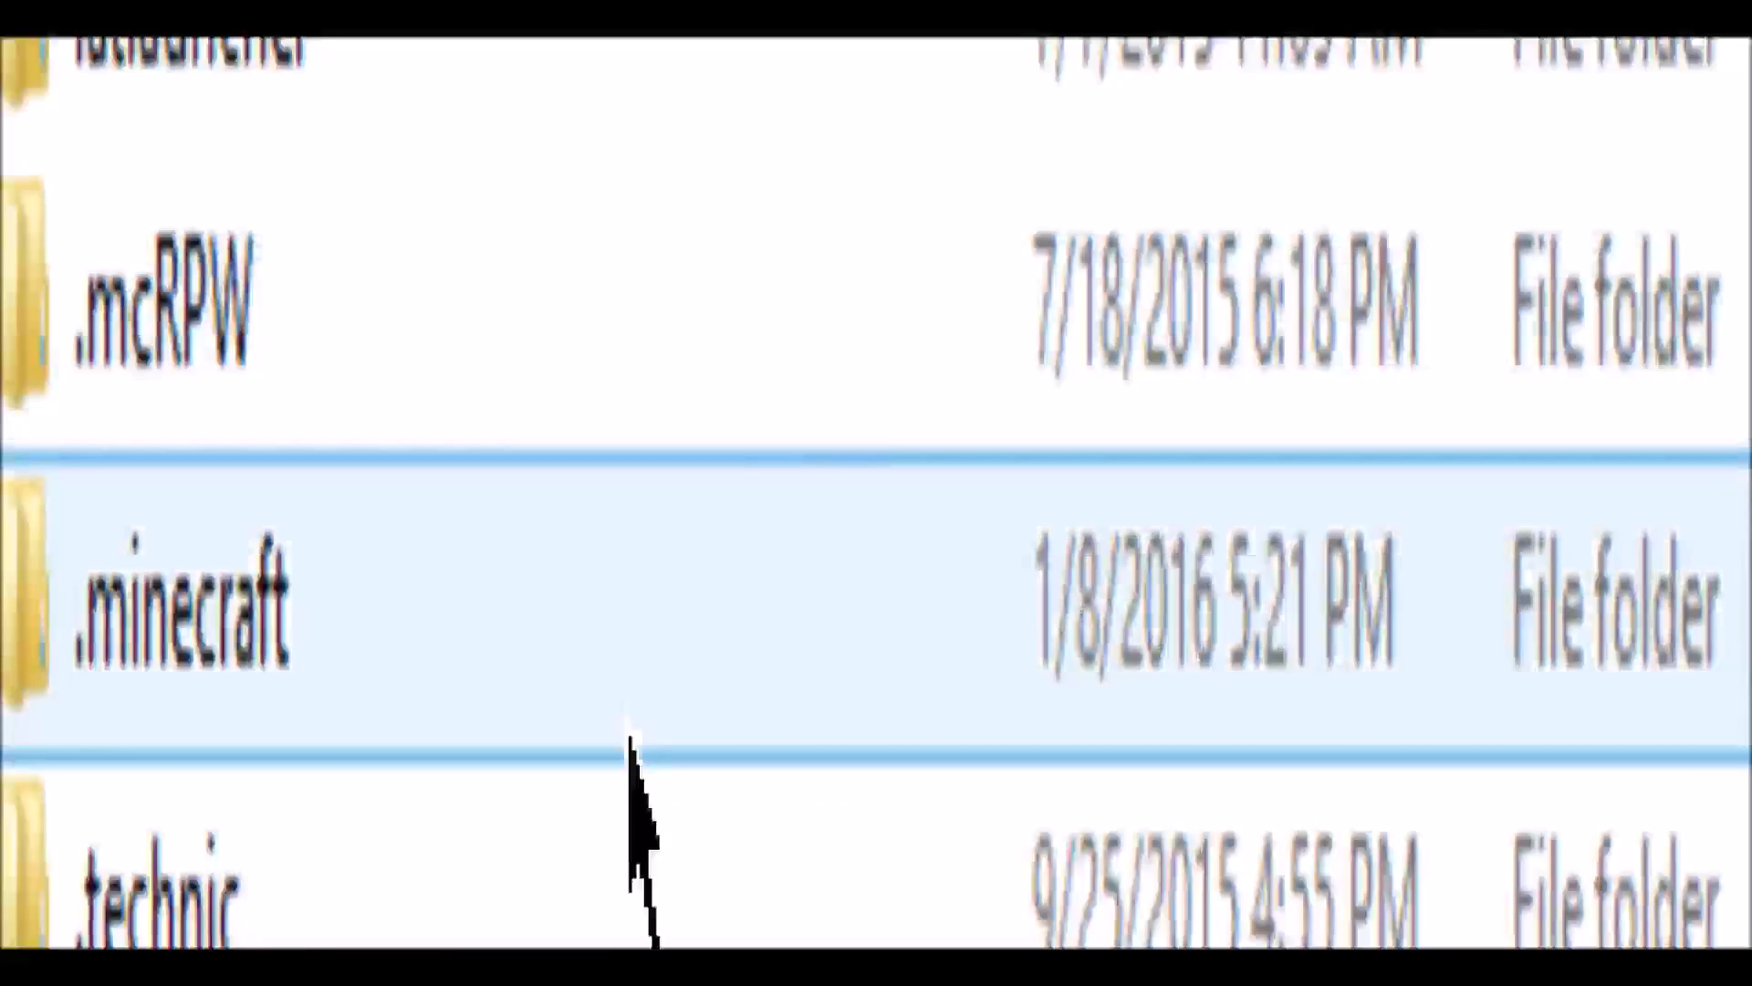
{"action": "double_click", "coordinate": [630, 737]}
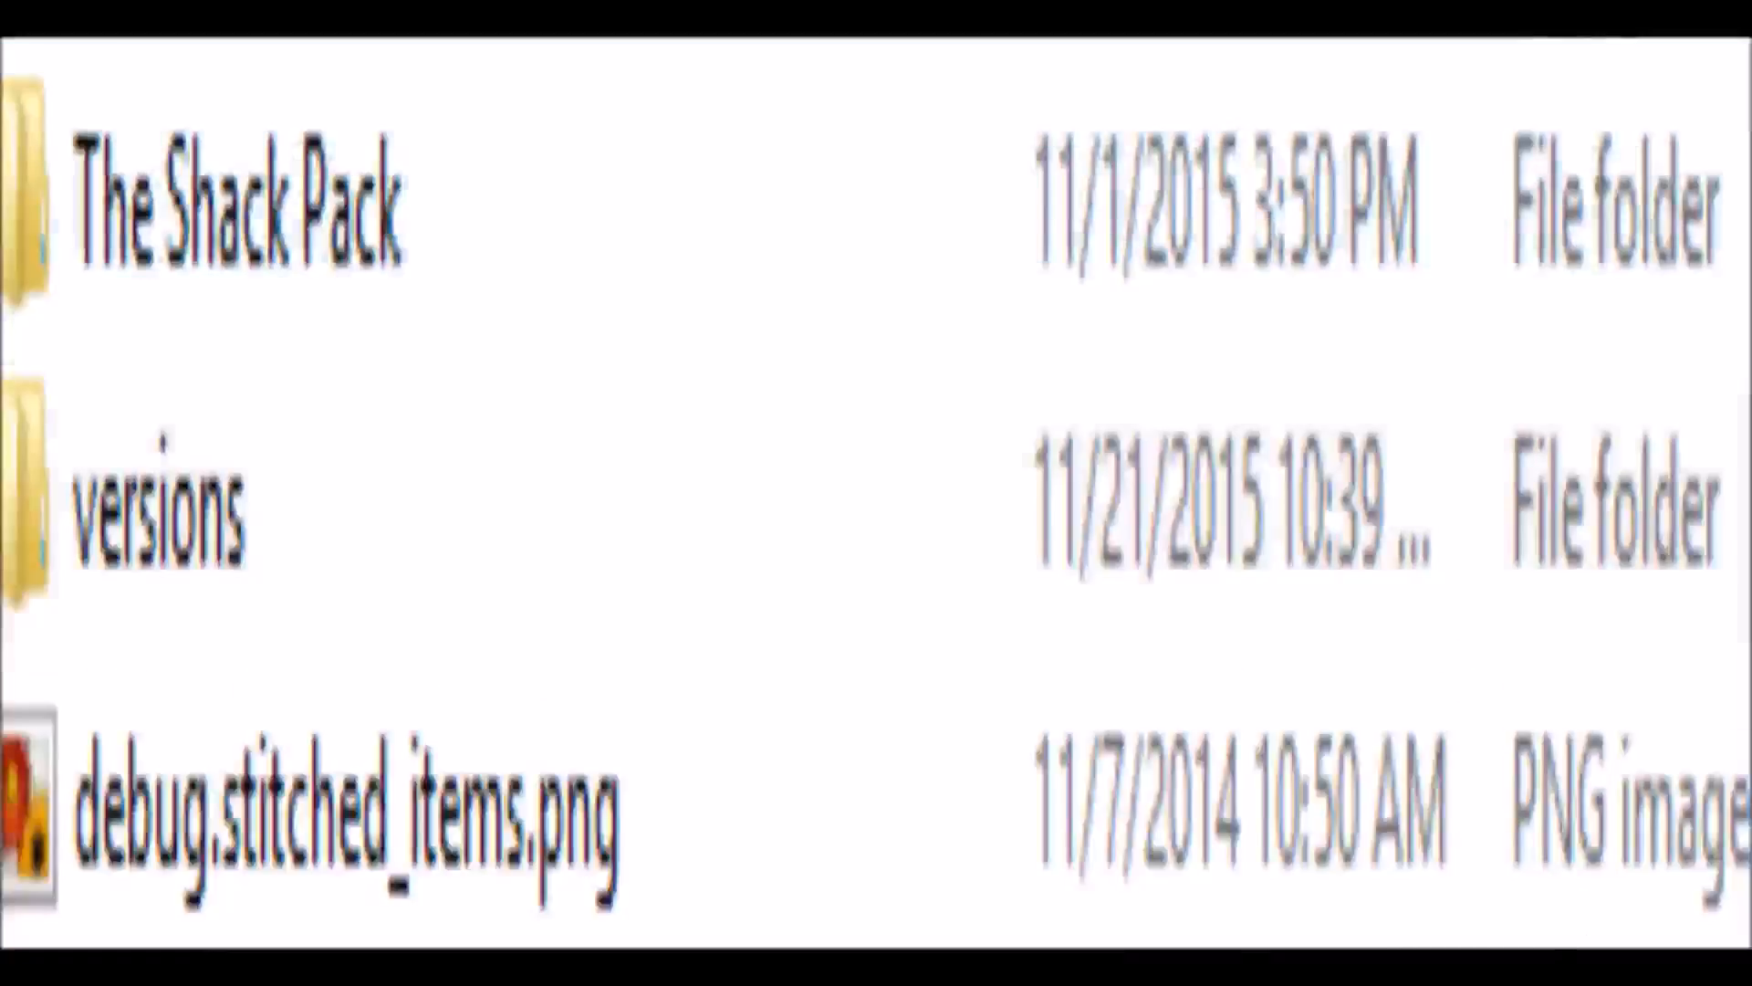
{"action": "left_click", "coordinate": [159, 511]}
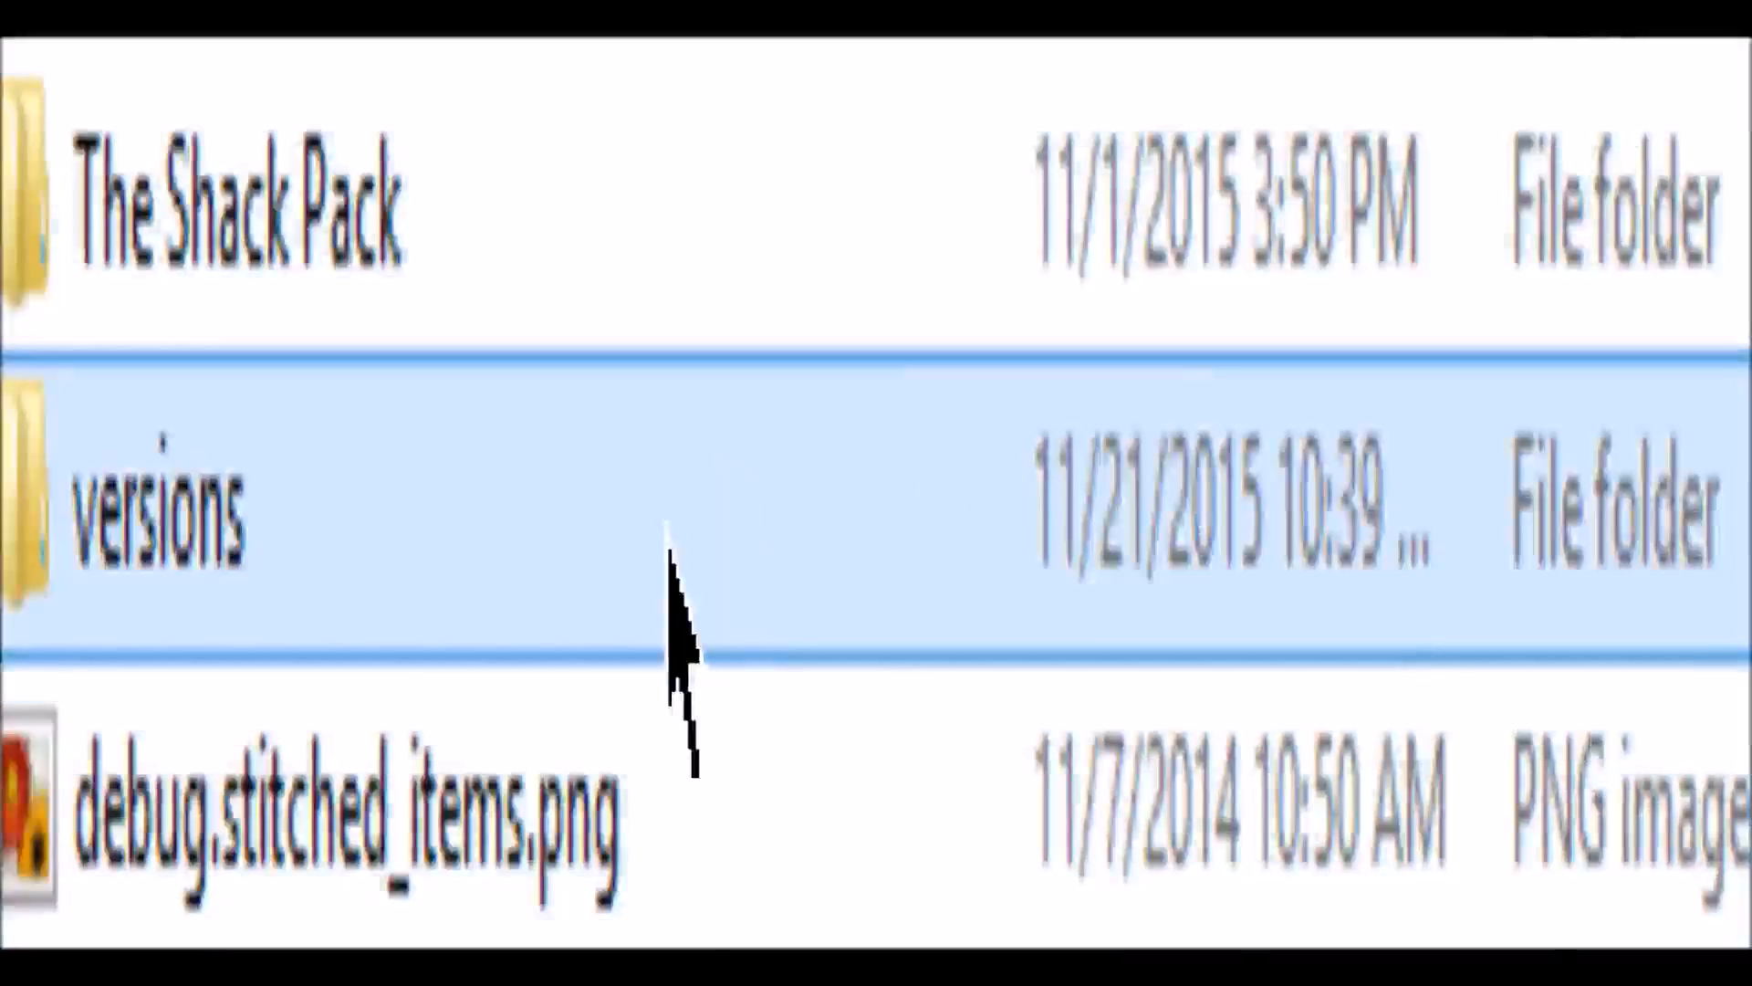
{"action": "key", "text": "Return"}
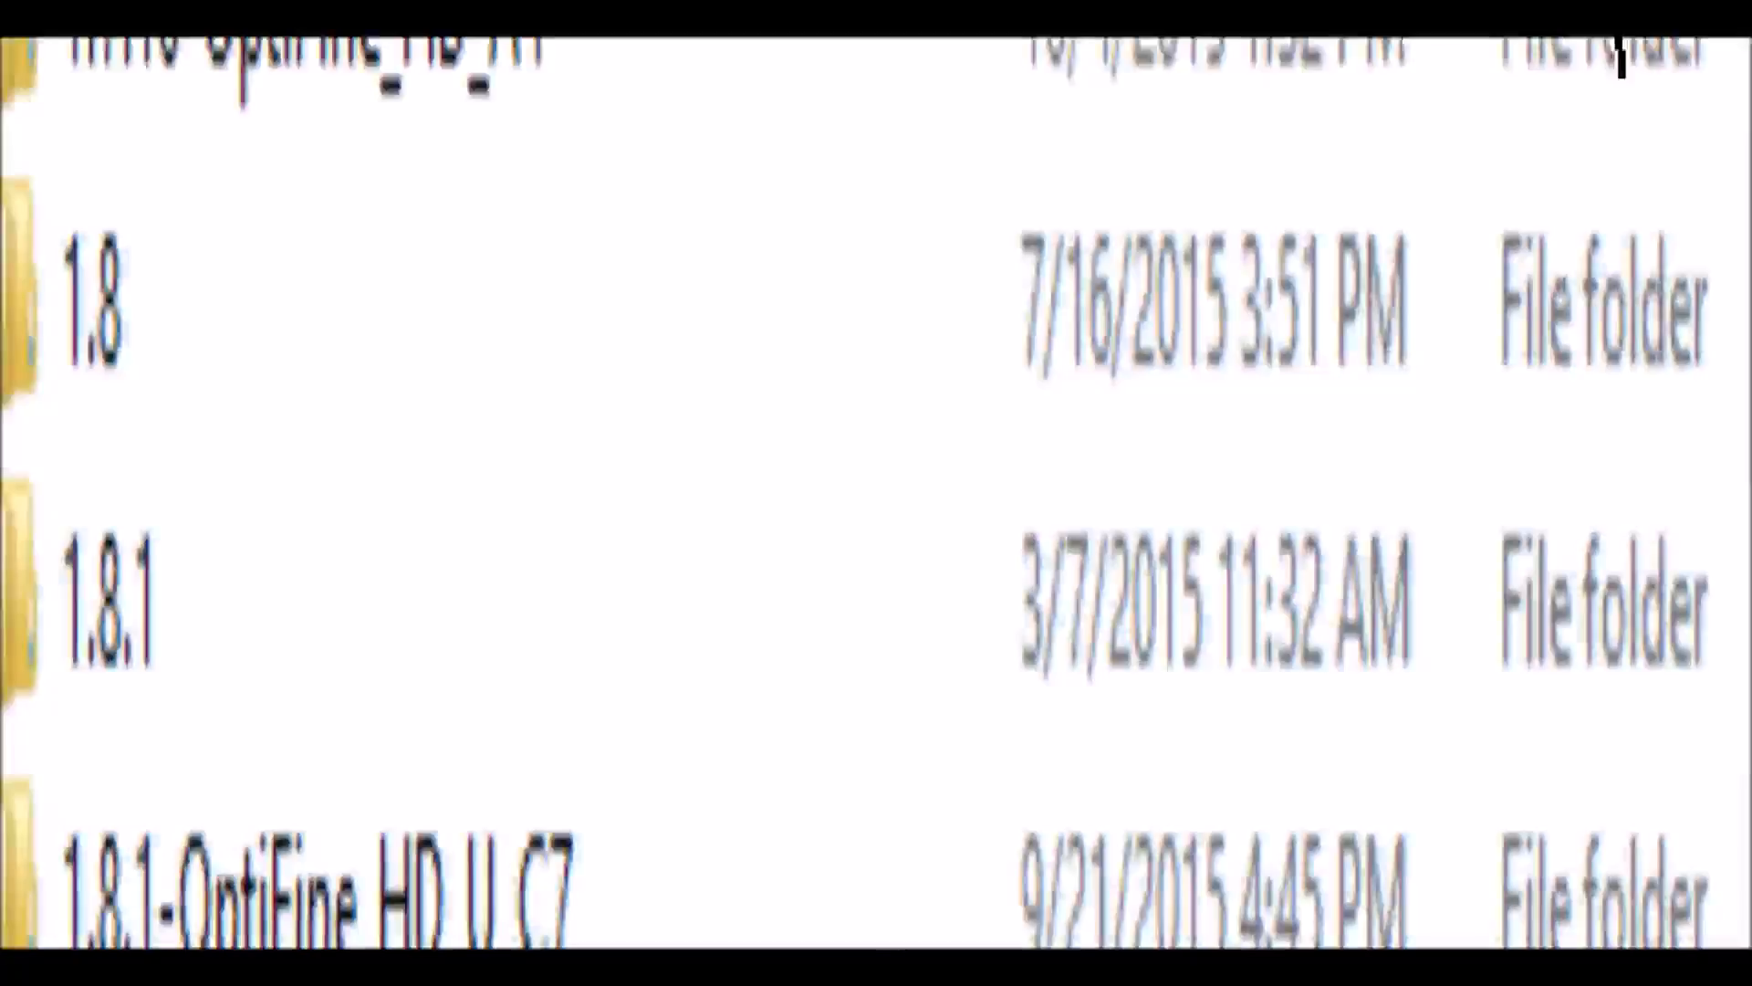
Step: Look inside the 1.8.8-OptiFine_HD_U_F5 version folder and return to the versions folder
{"action": "scroll", "coordinate": [1618, 55], "scroll_direction": "up", "scroll_amount": 3}
{"action": "scroll", "coordinate": [864, 493], "scroll_direction": "down", "scroll_amount": 5}
{"action": "double_click", "coordinate": [841, 851]}
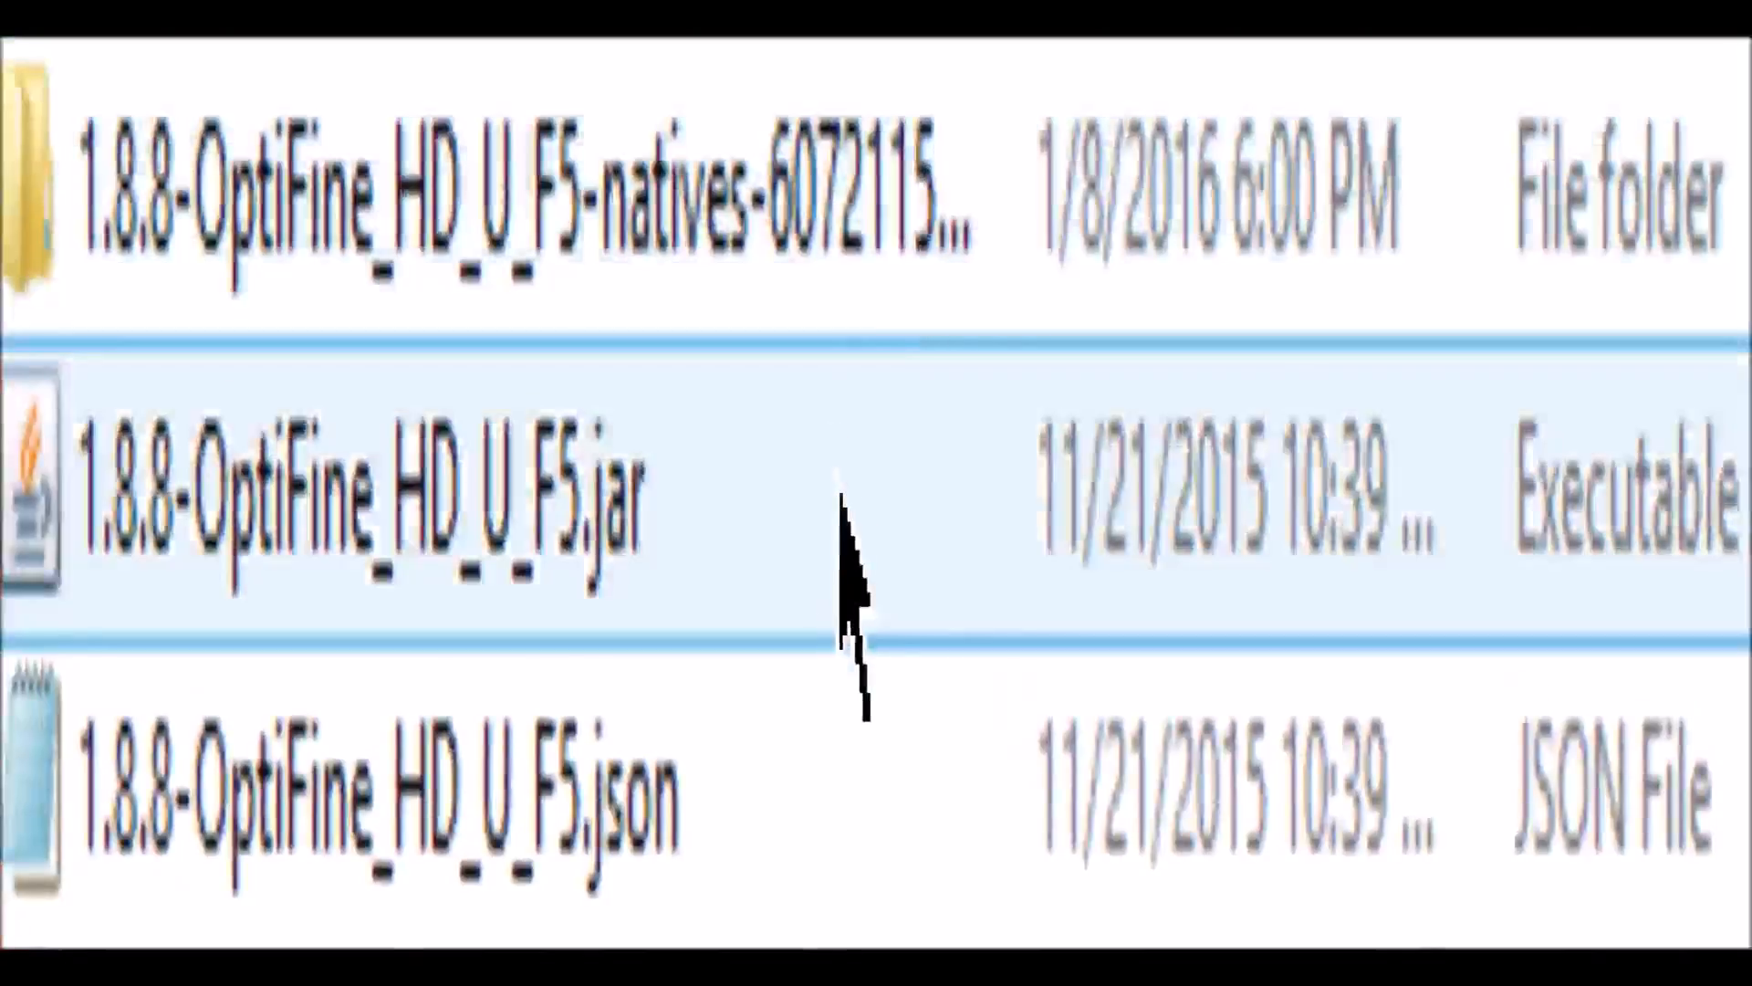
{"action": "left_click", "coordinate": [840, 497]}
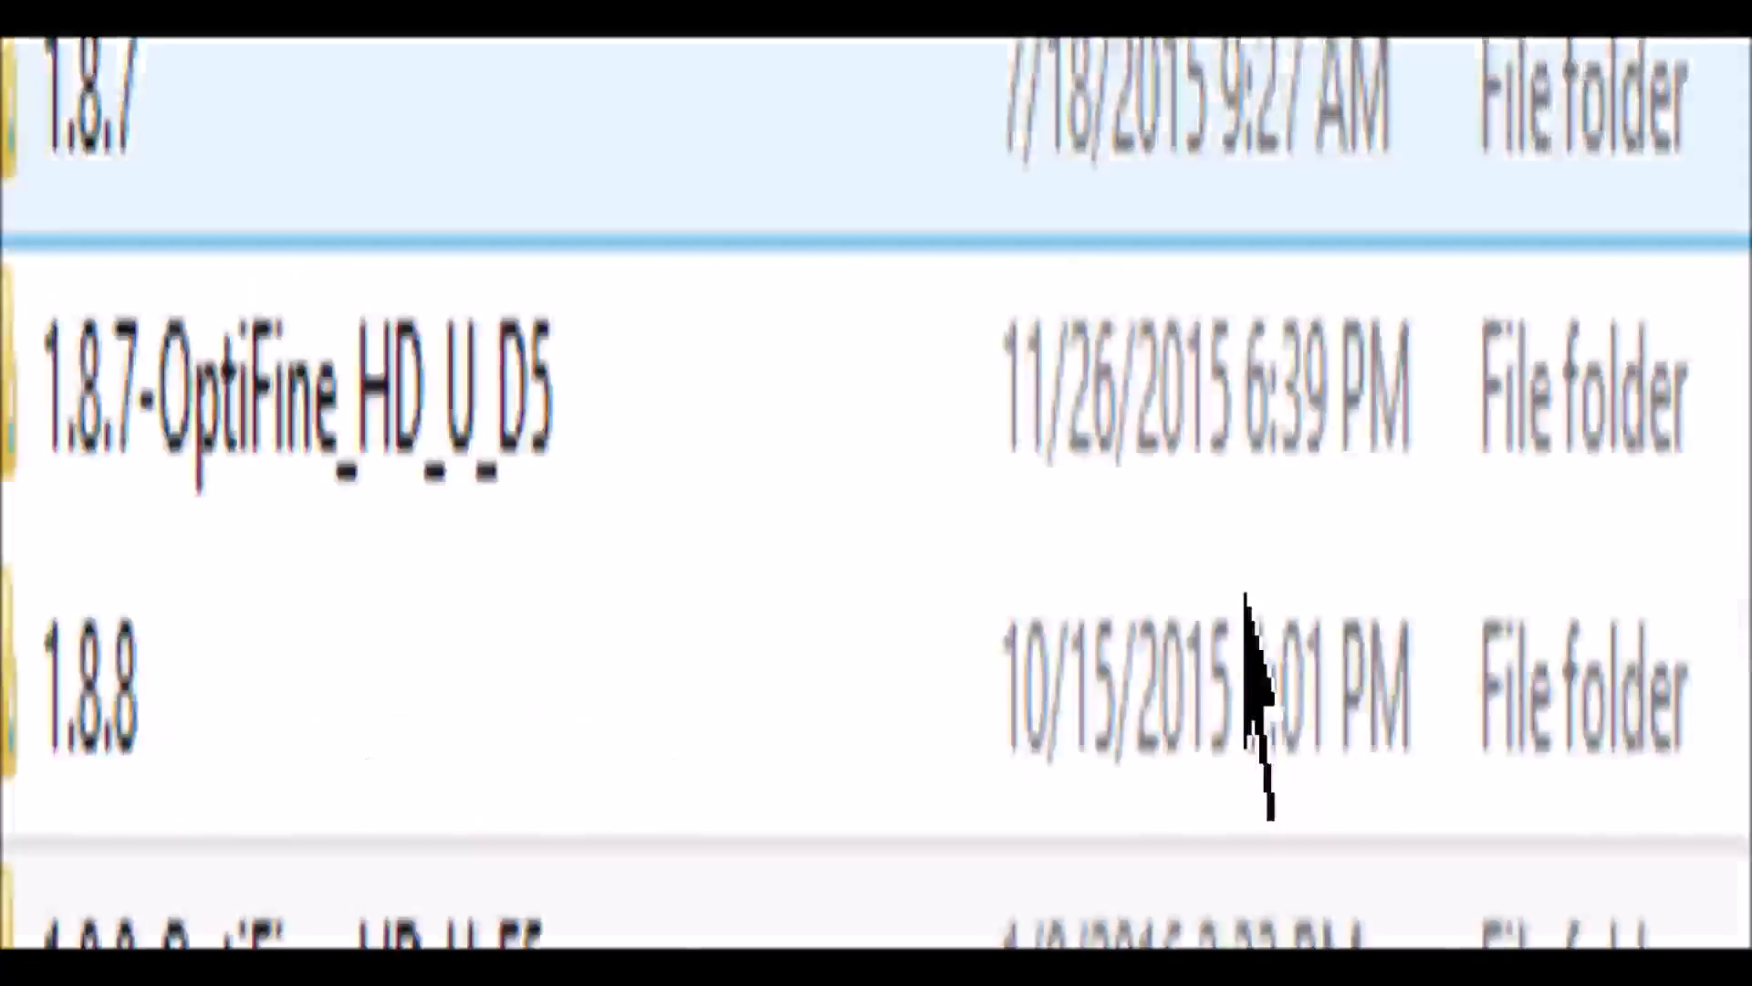
Step: Go into the 1.8.8 version folder and open 1.8.8.jar as an archive in 7-Zip
{"action": "left_click", "coordinate": [1224, 724]}
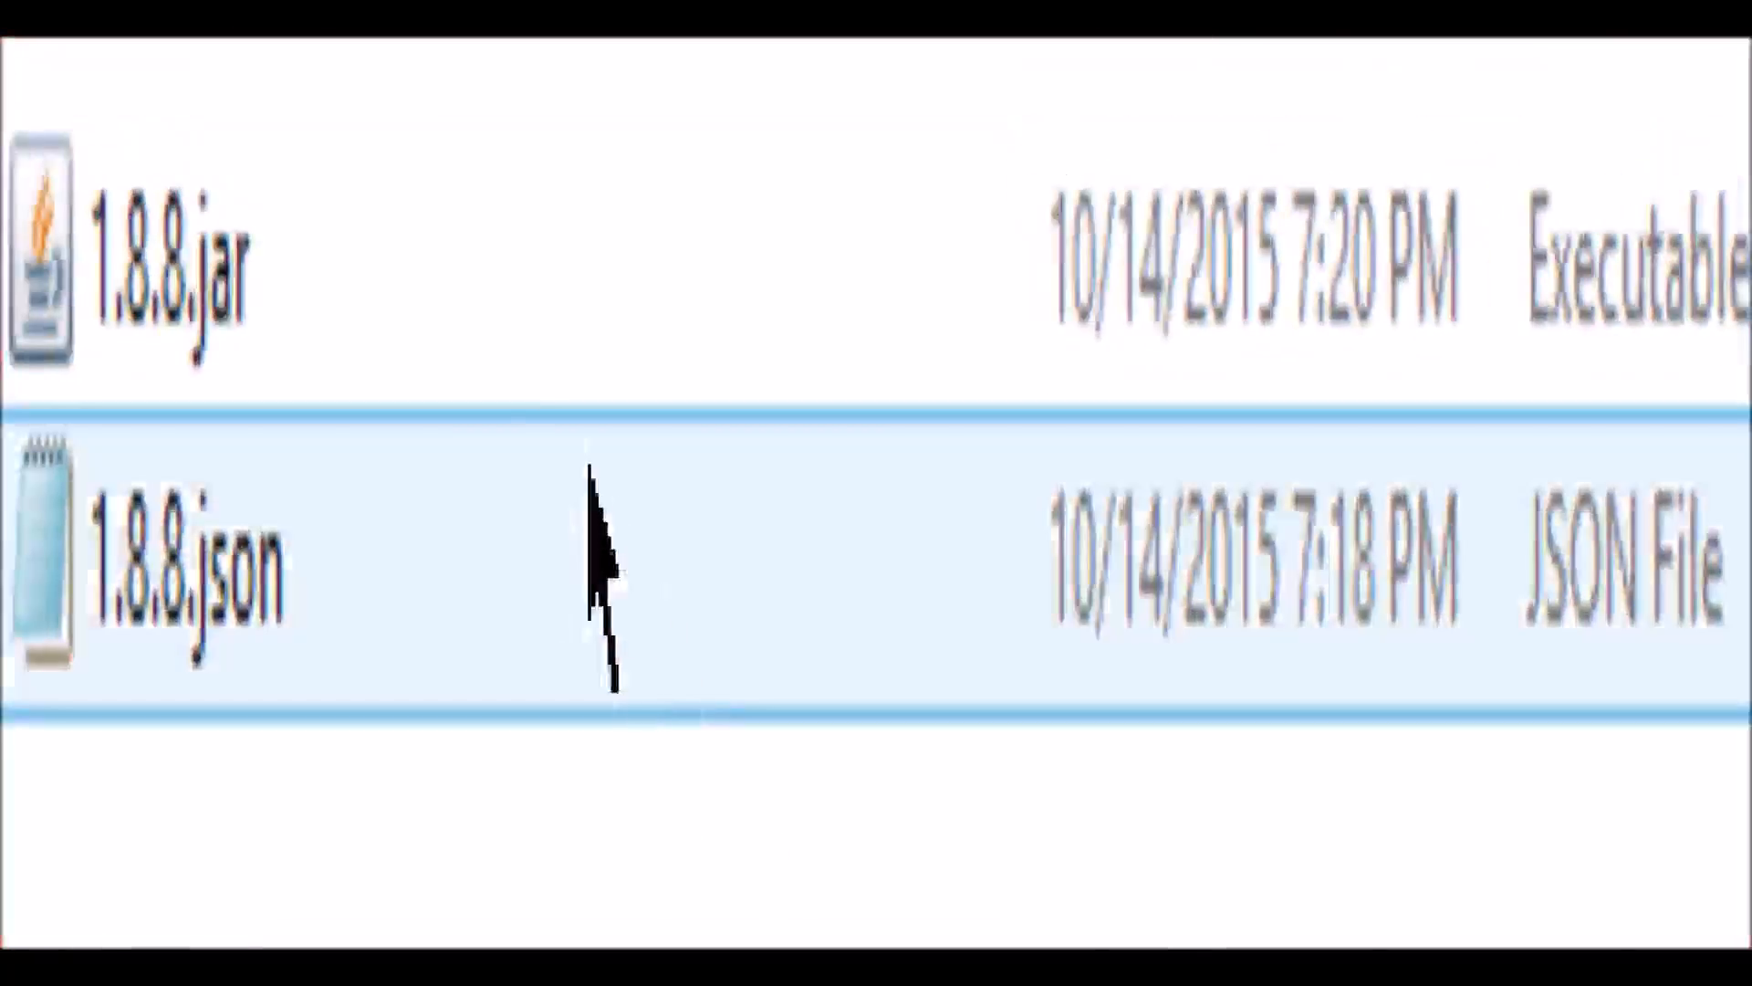
{"action": "left_click", "coordinate": [382, 372]}
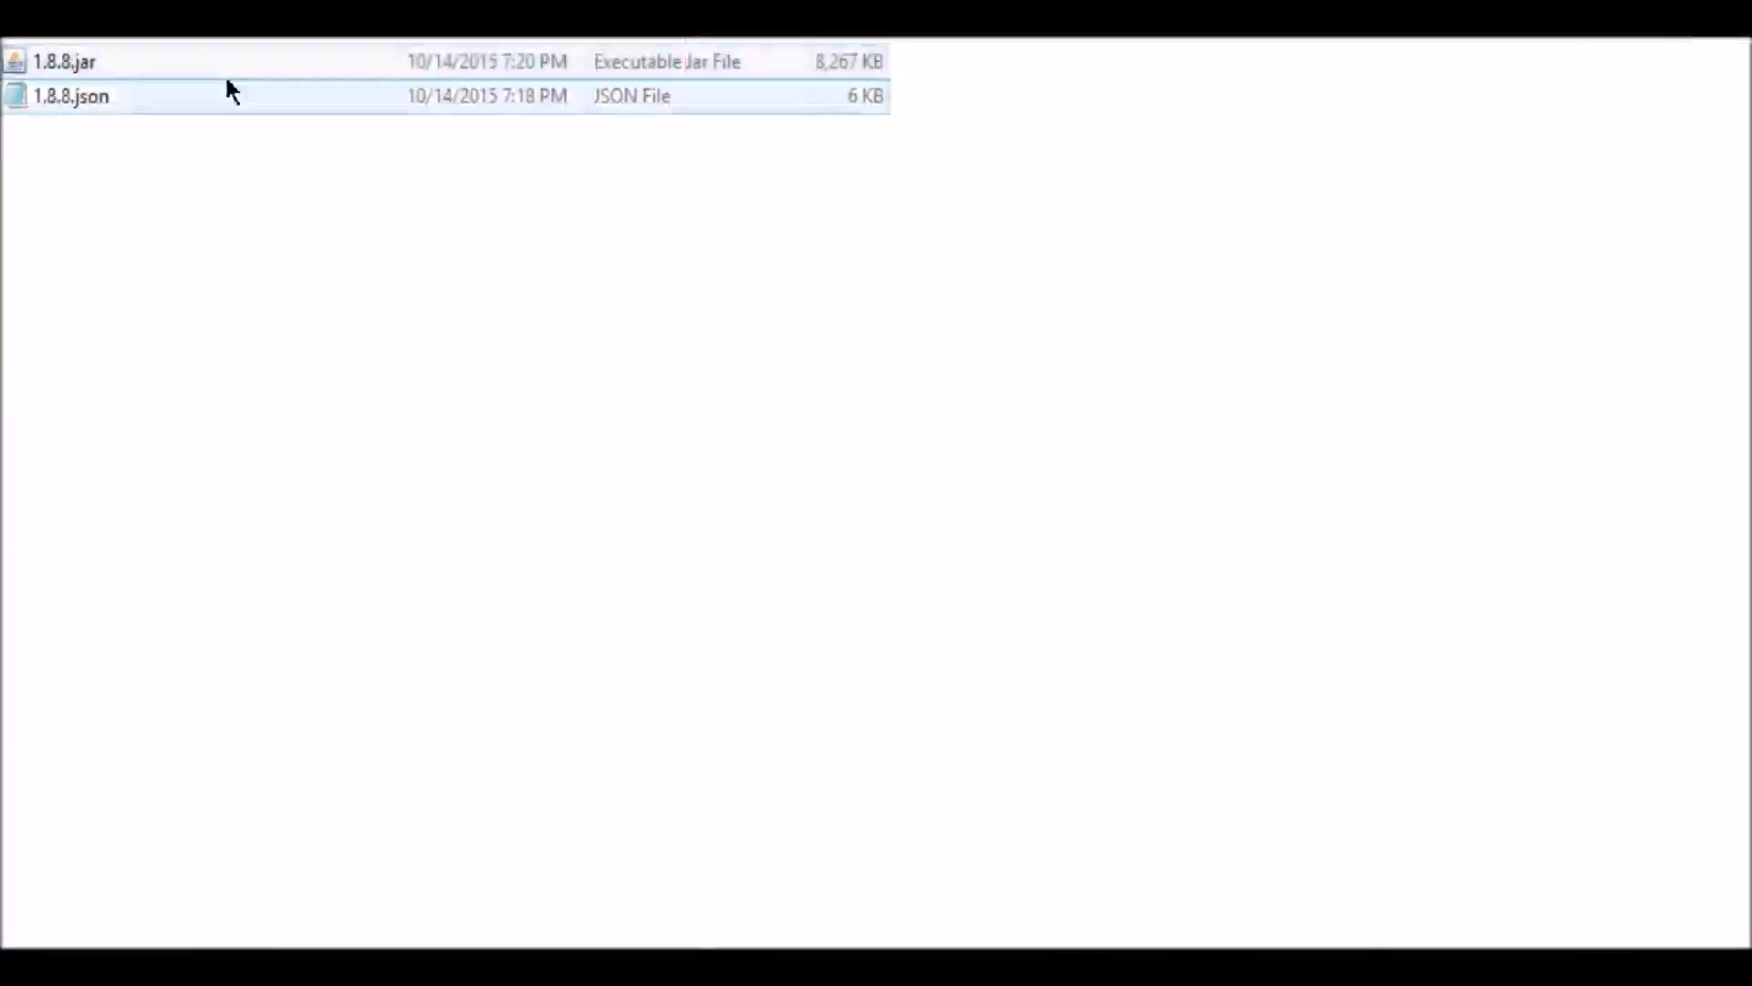
{"action": "double_click", "coordinate": [230, 65]}
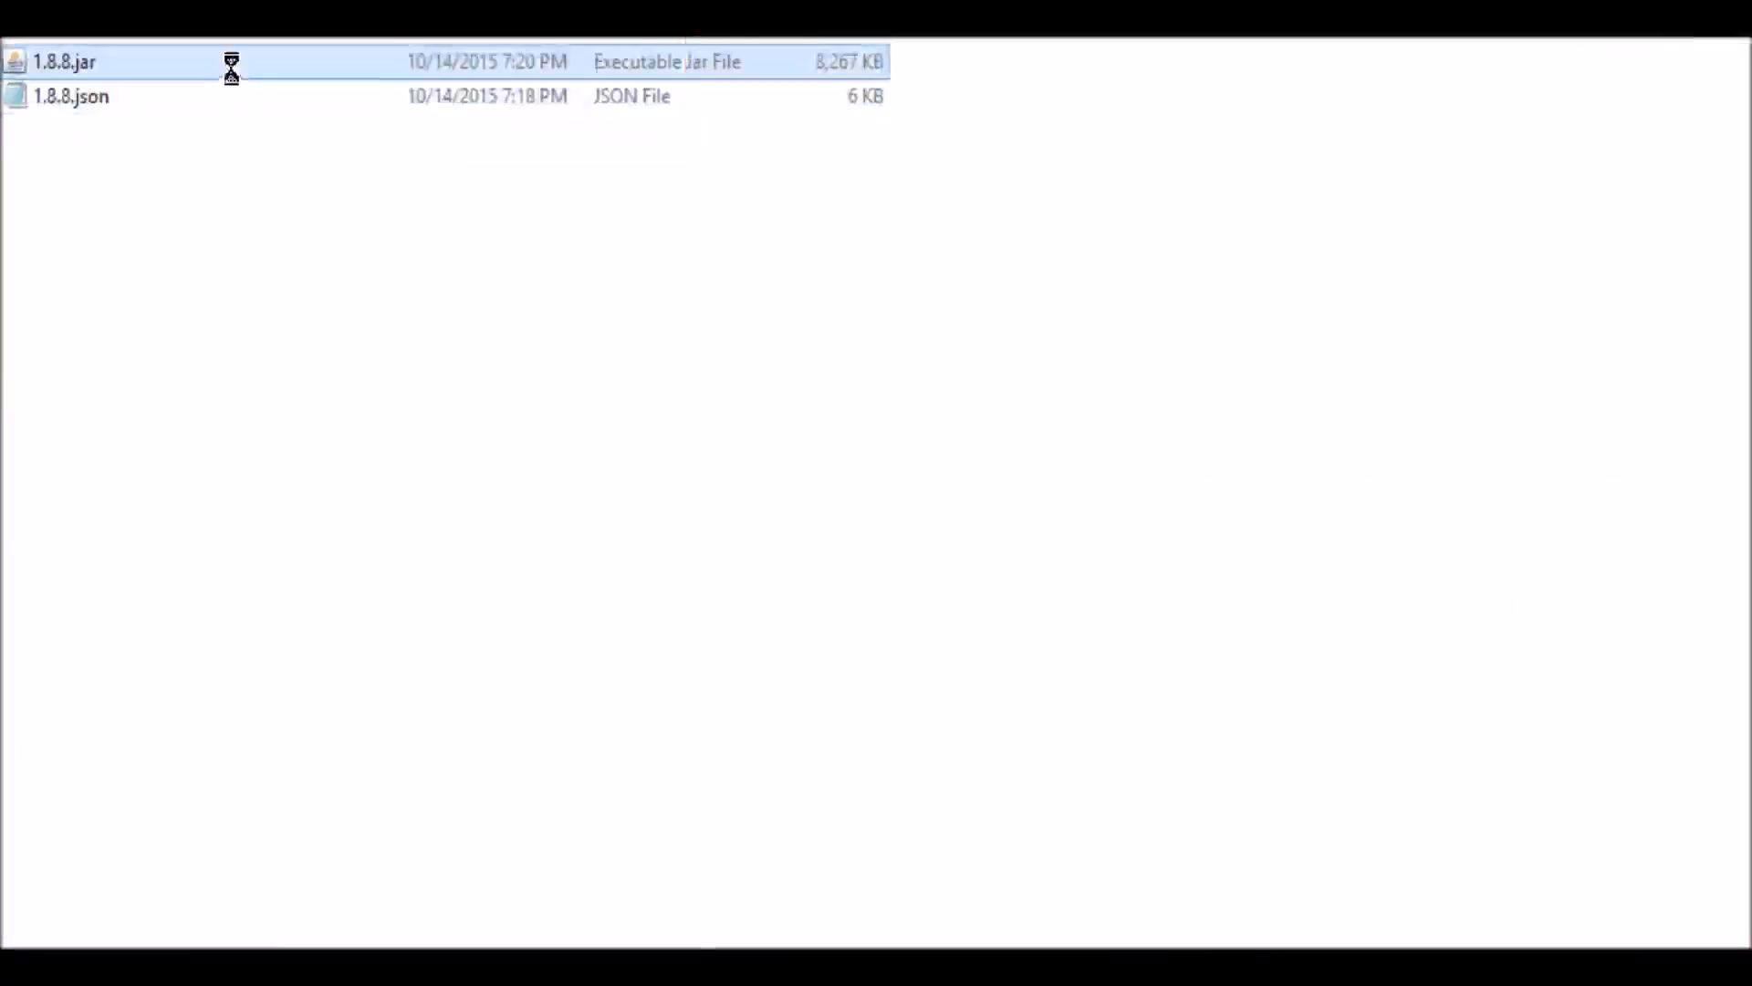
{"action": "right_click", "coordinate": [282, 75]}
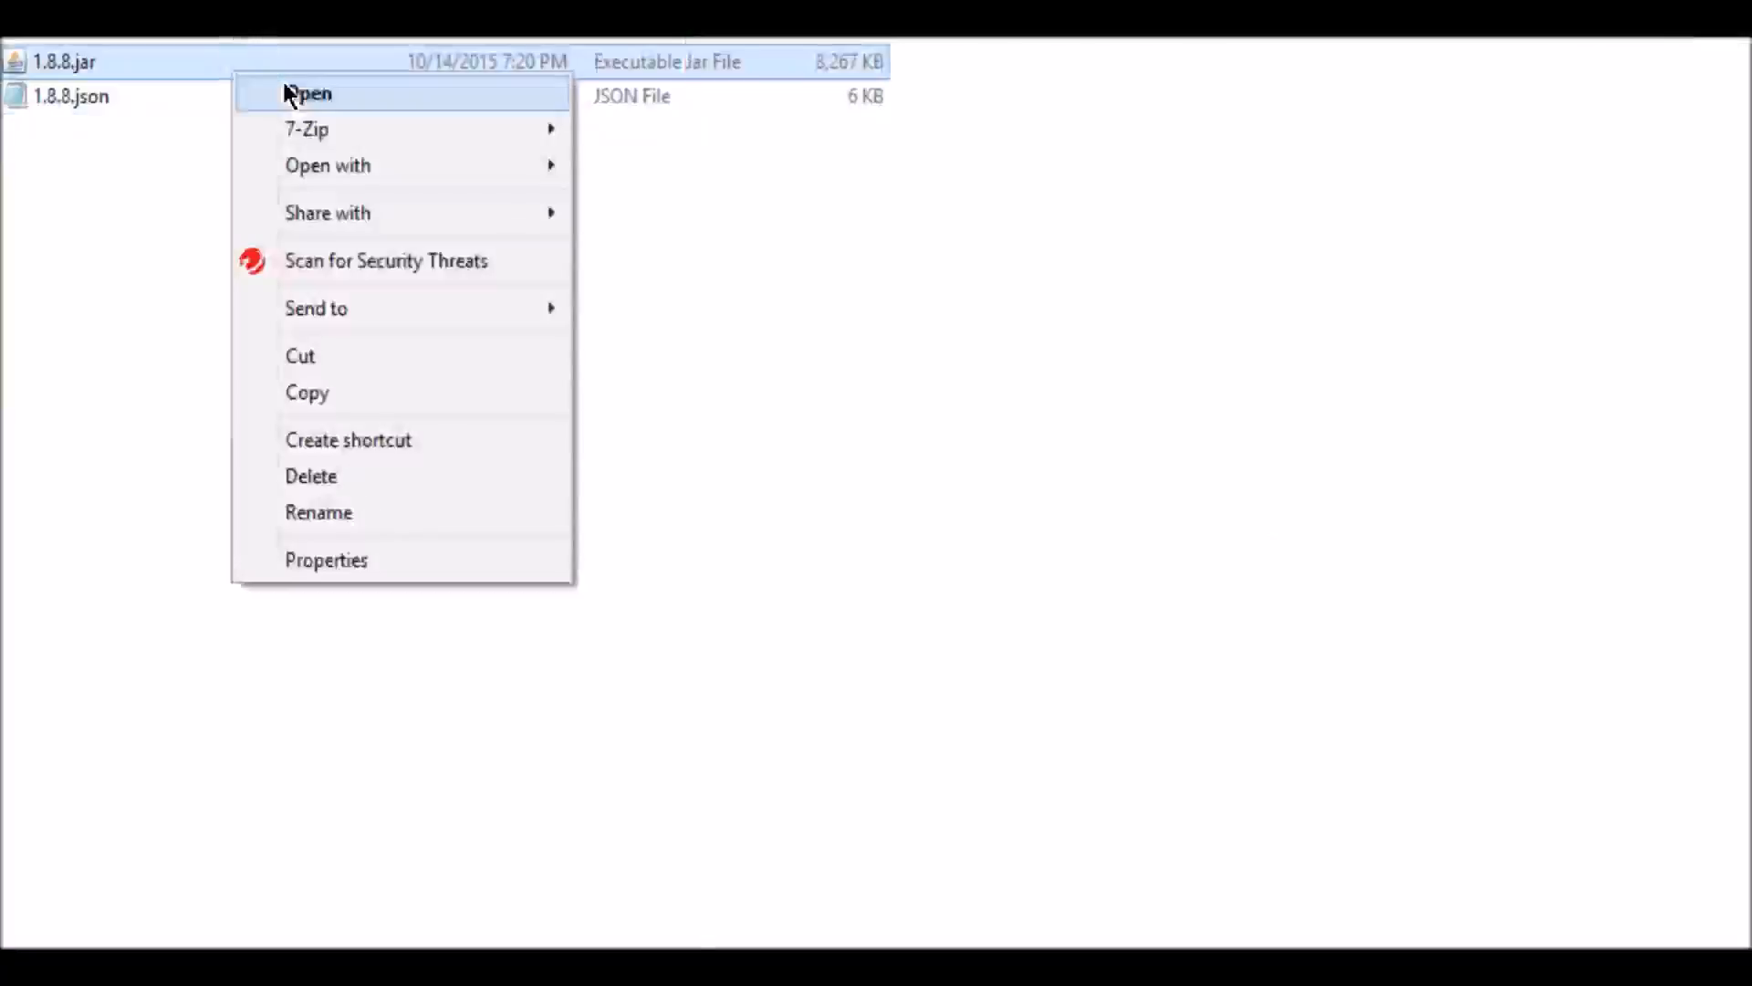
{"action": "mouse_move", "coordinate": [341, 142]}
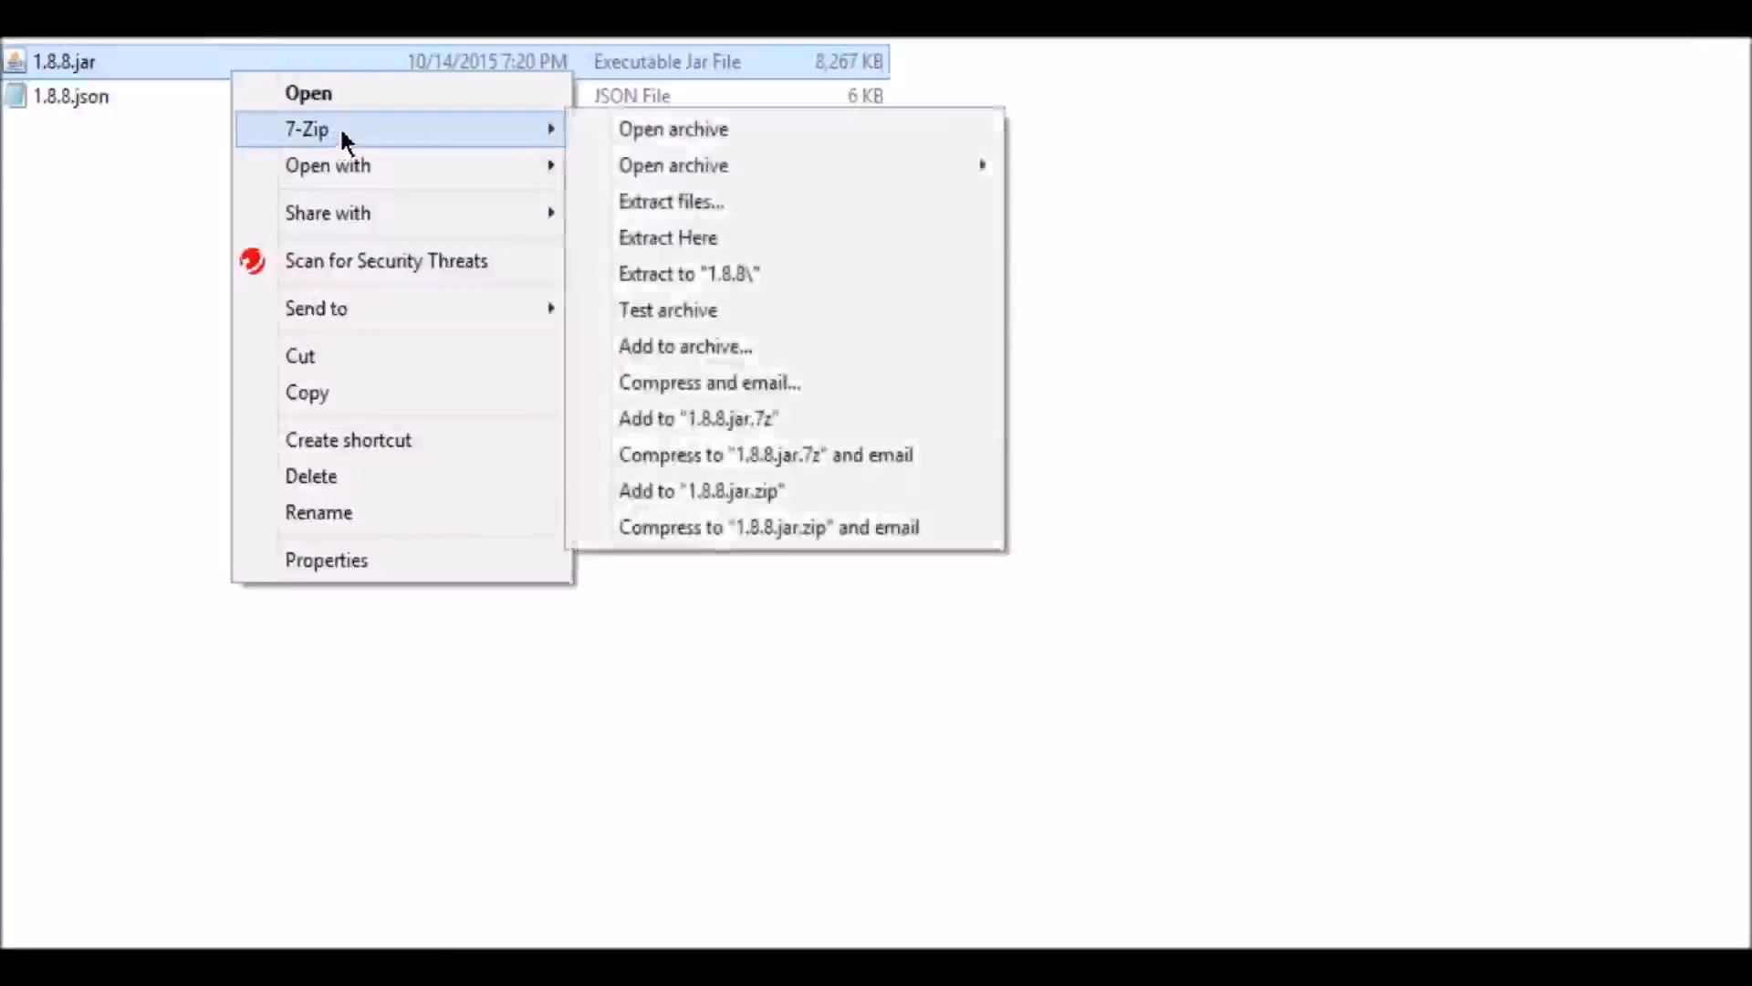
{"action": "left_click", "coordinate": [841, 128]}
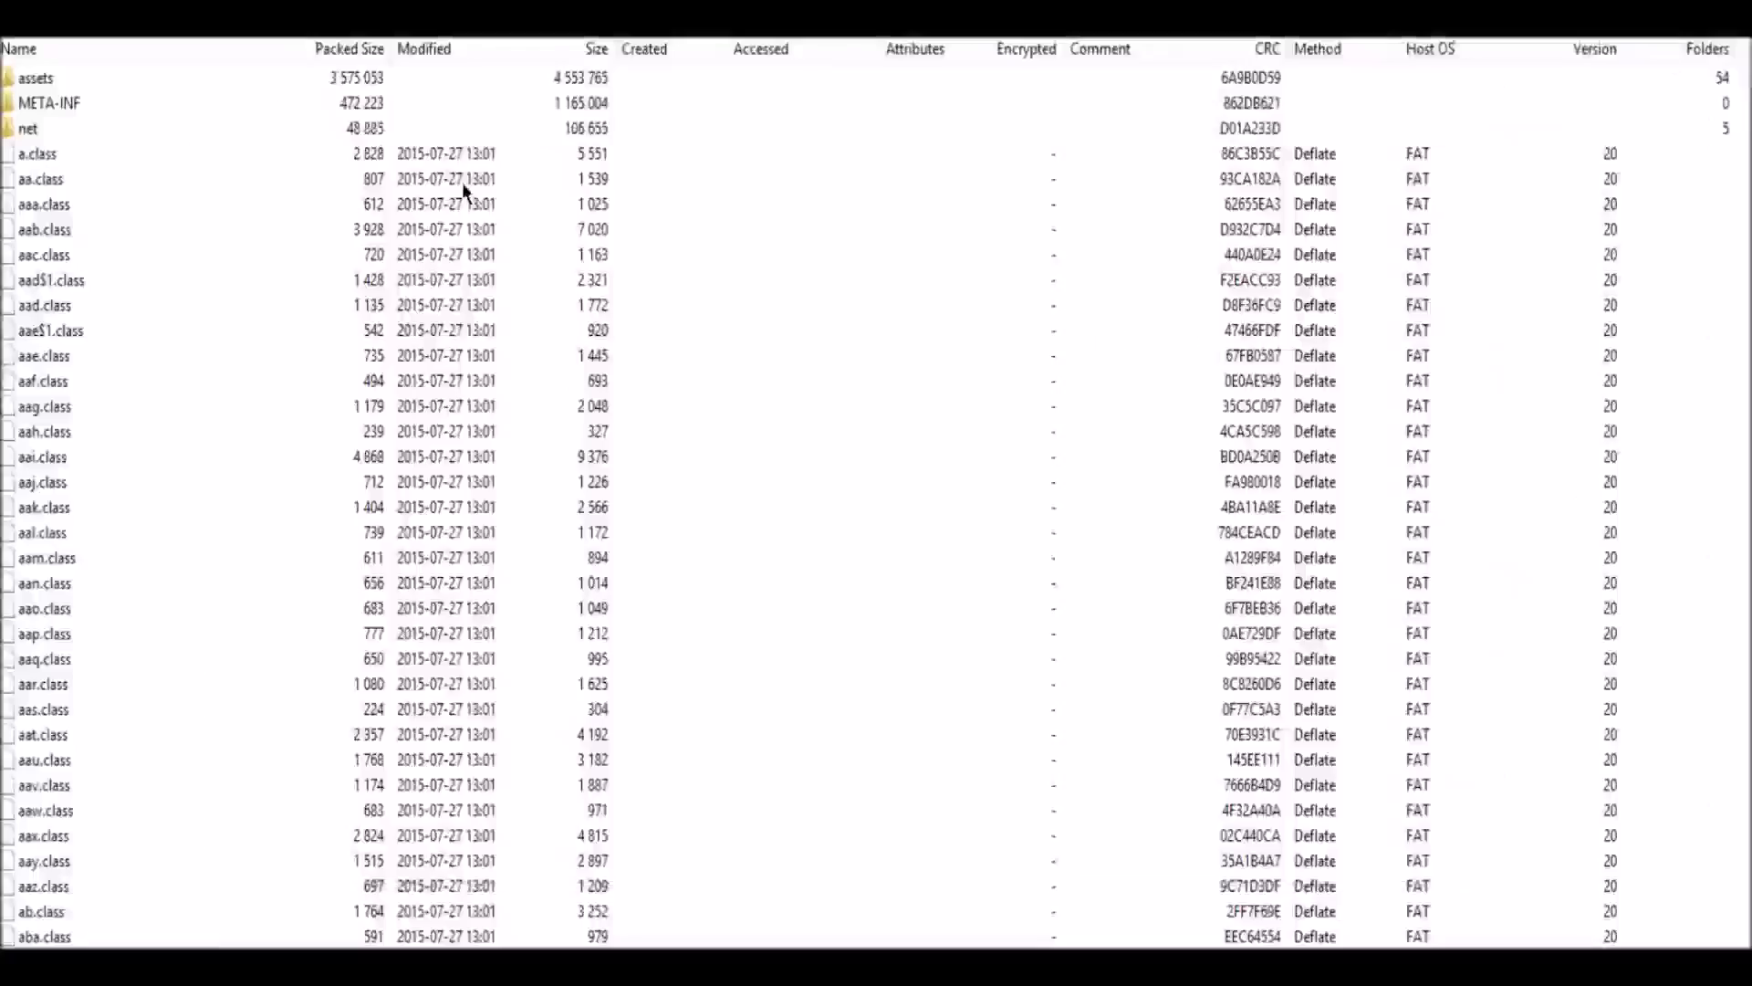
Step: Look through the assets\minecraft folder inside the archive and return to the root of 1.8.8.jar
{"action": "double_click", "coordinate": [37, 79]}
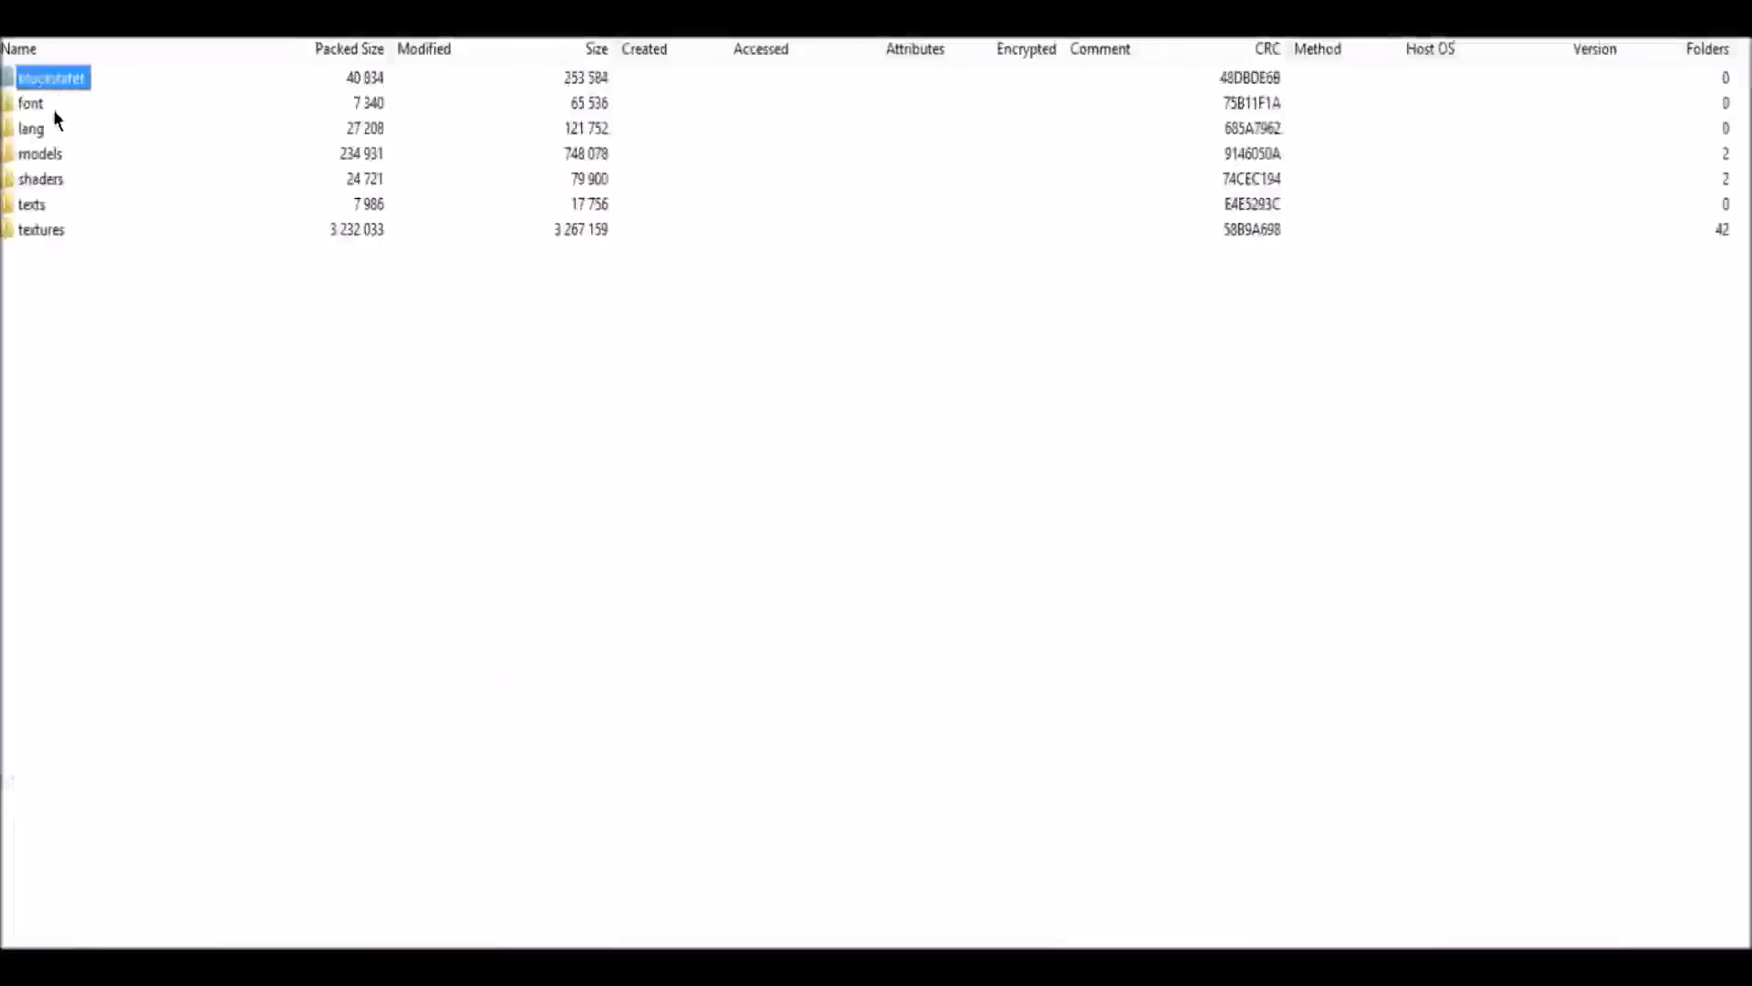
{"action": "left_click_drag", "start_coordinate": [40, 370], "coordinate": [93, 398]}
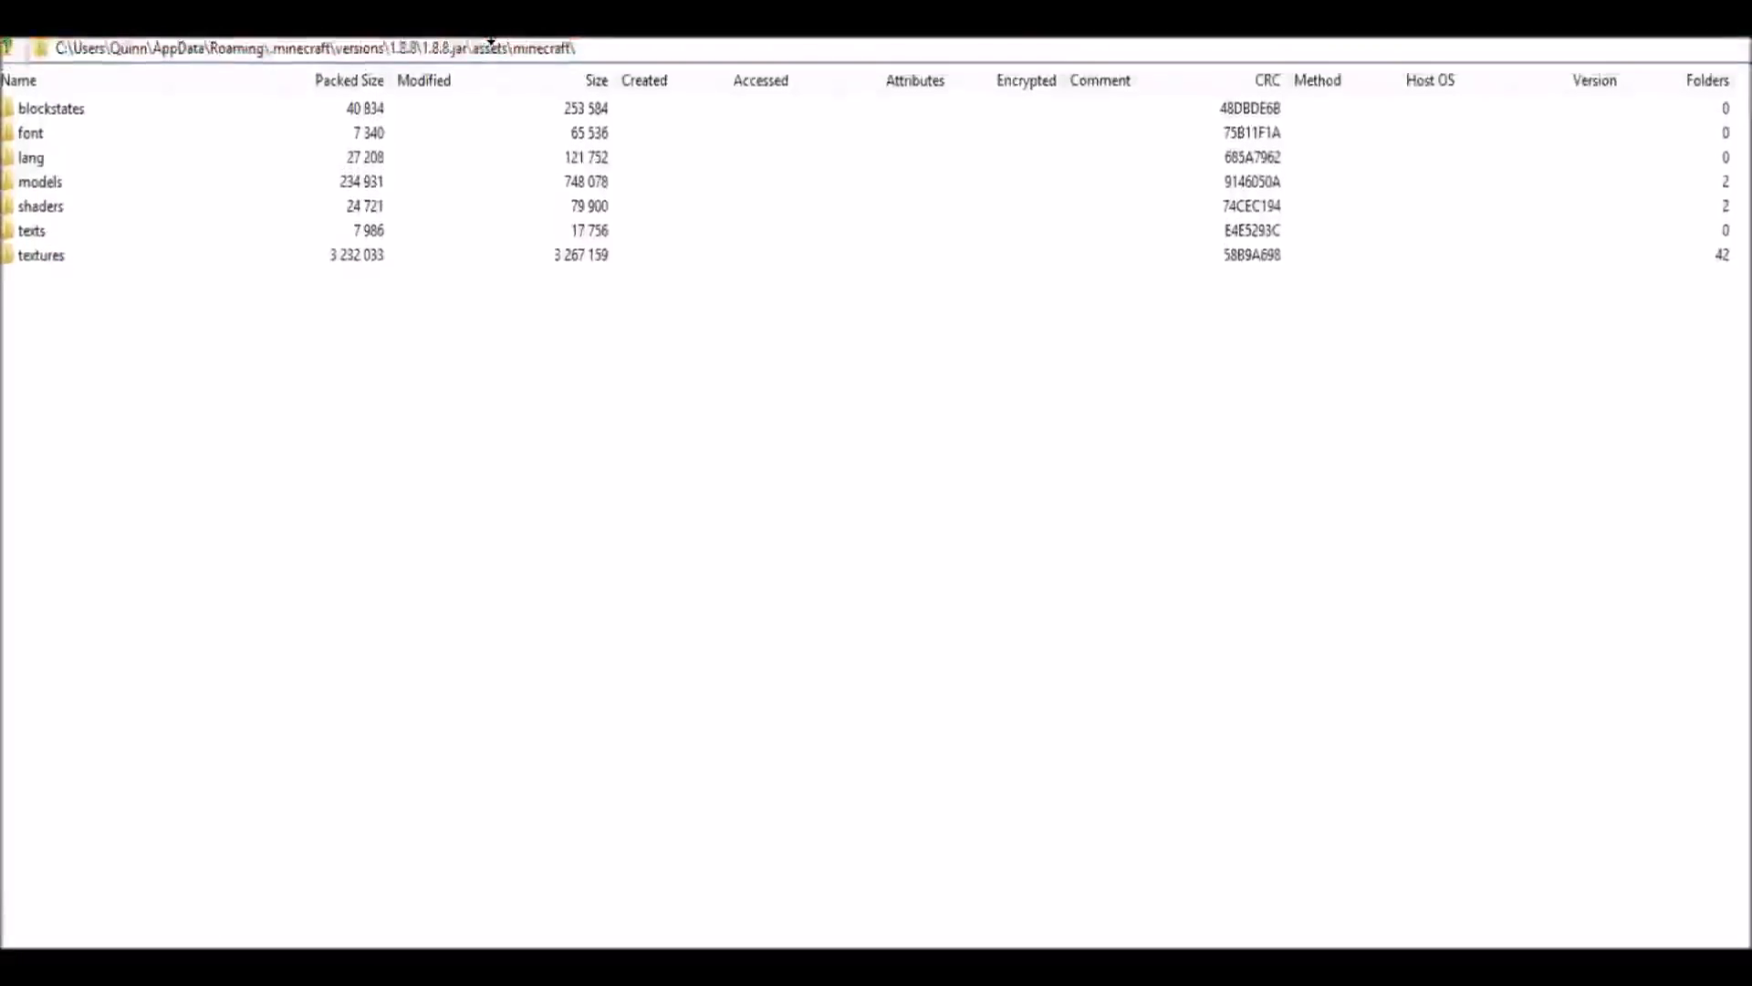
{"action": "left_click", "coordinate": [10, 53]}
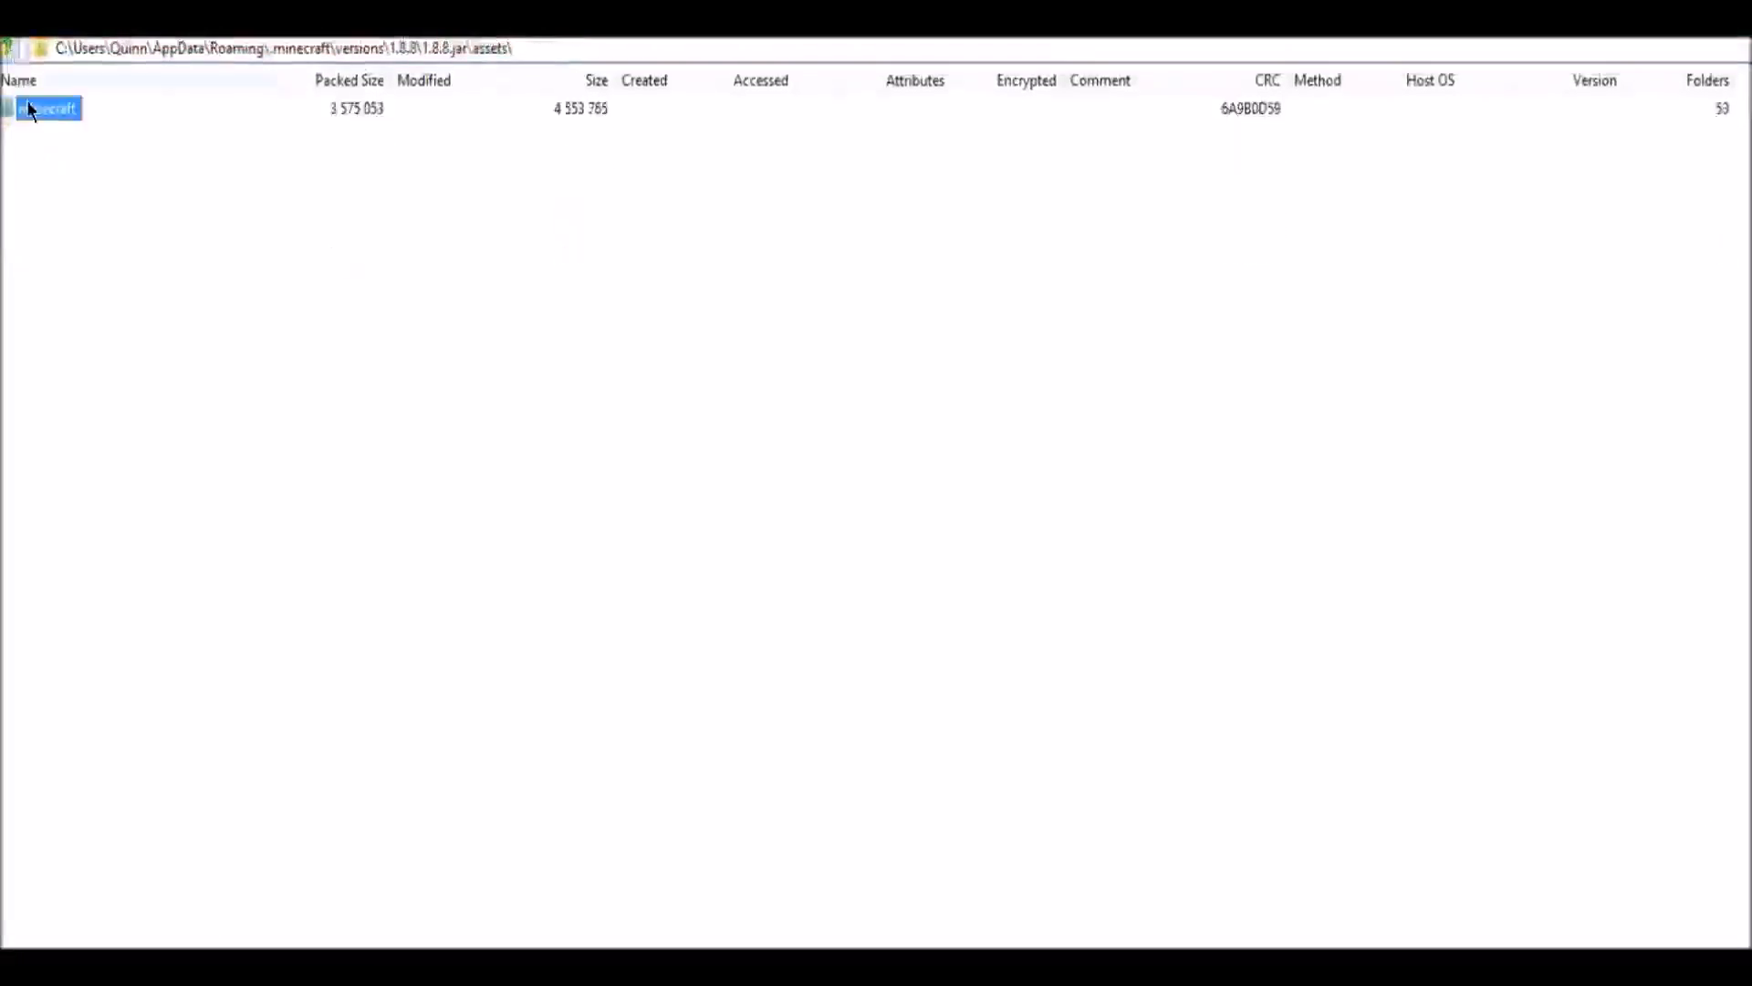
{"action": "left_click", "coordinate": [9, 53]}
Step: Switch to the empty tutorial folder on D:, copy its path and return to the 1.8.8.jar archive
{"action": "right_click", "coordinate": [21, 111]}
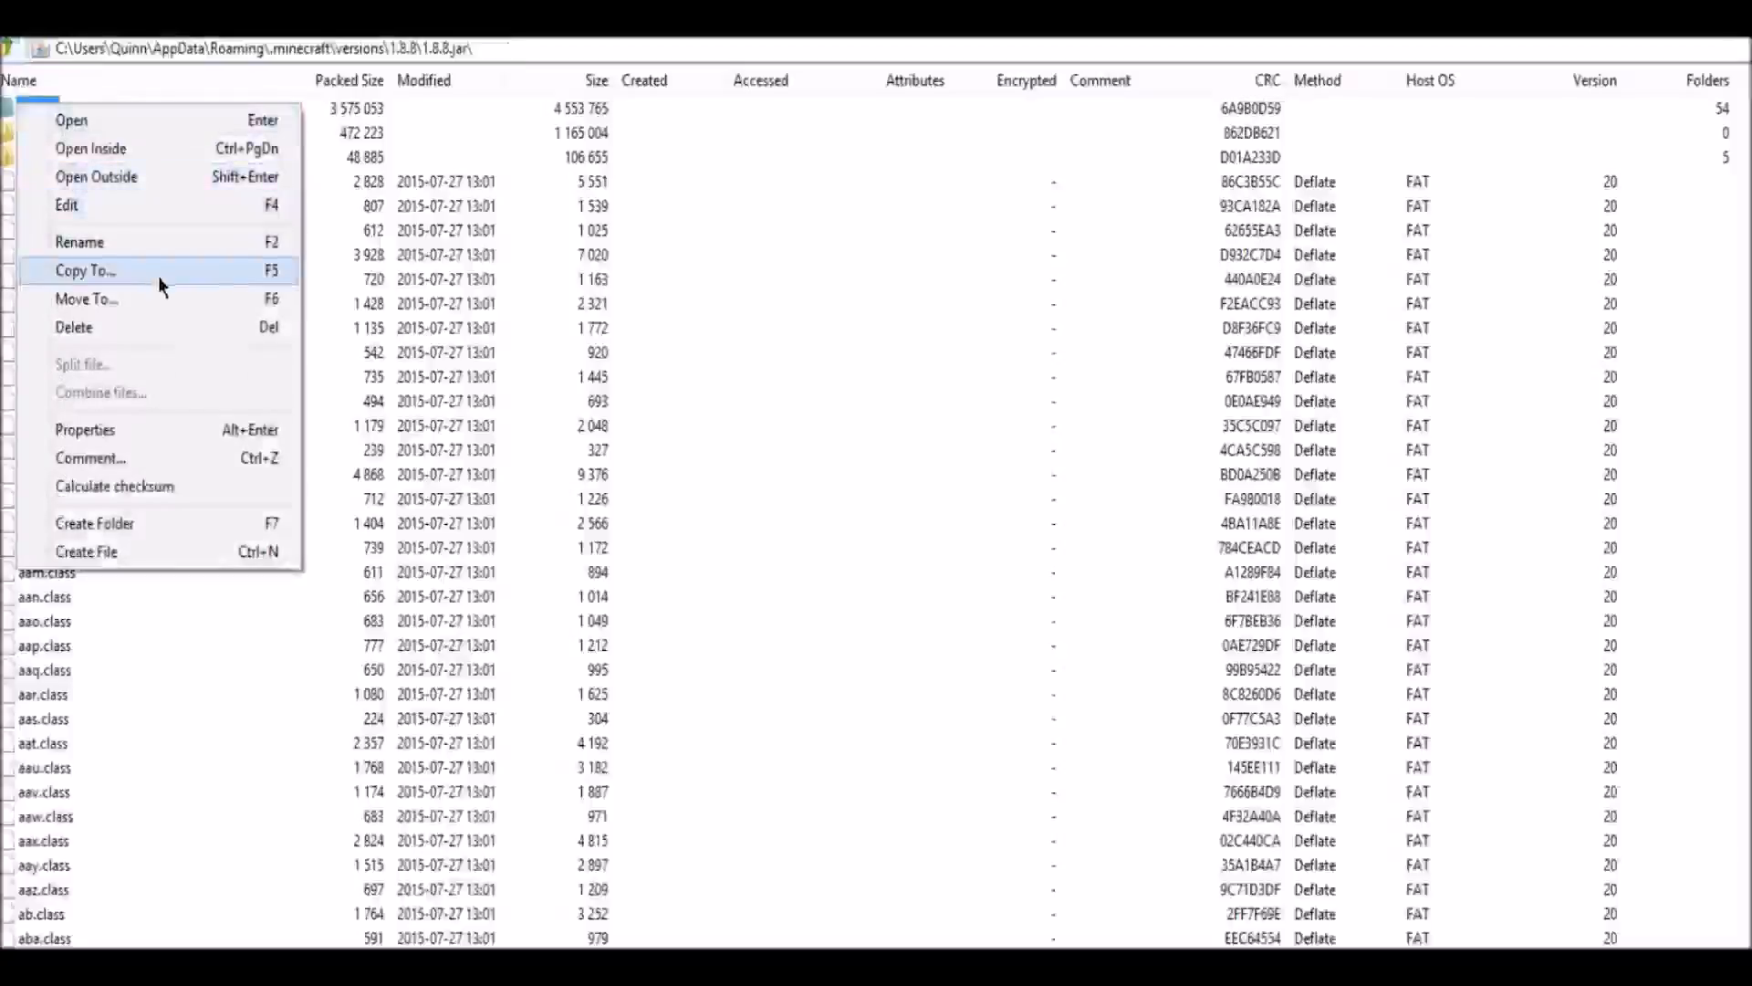
{"action": "left_click", "coordinate": [1728, 78]}
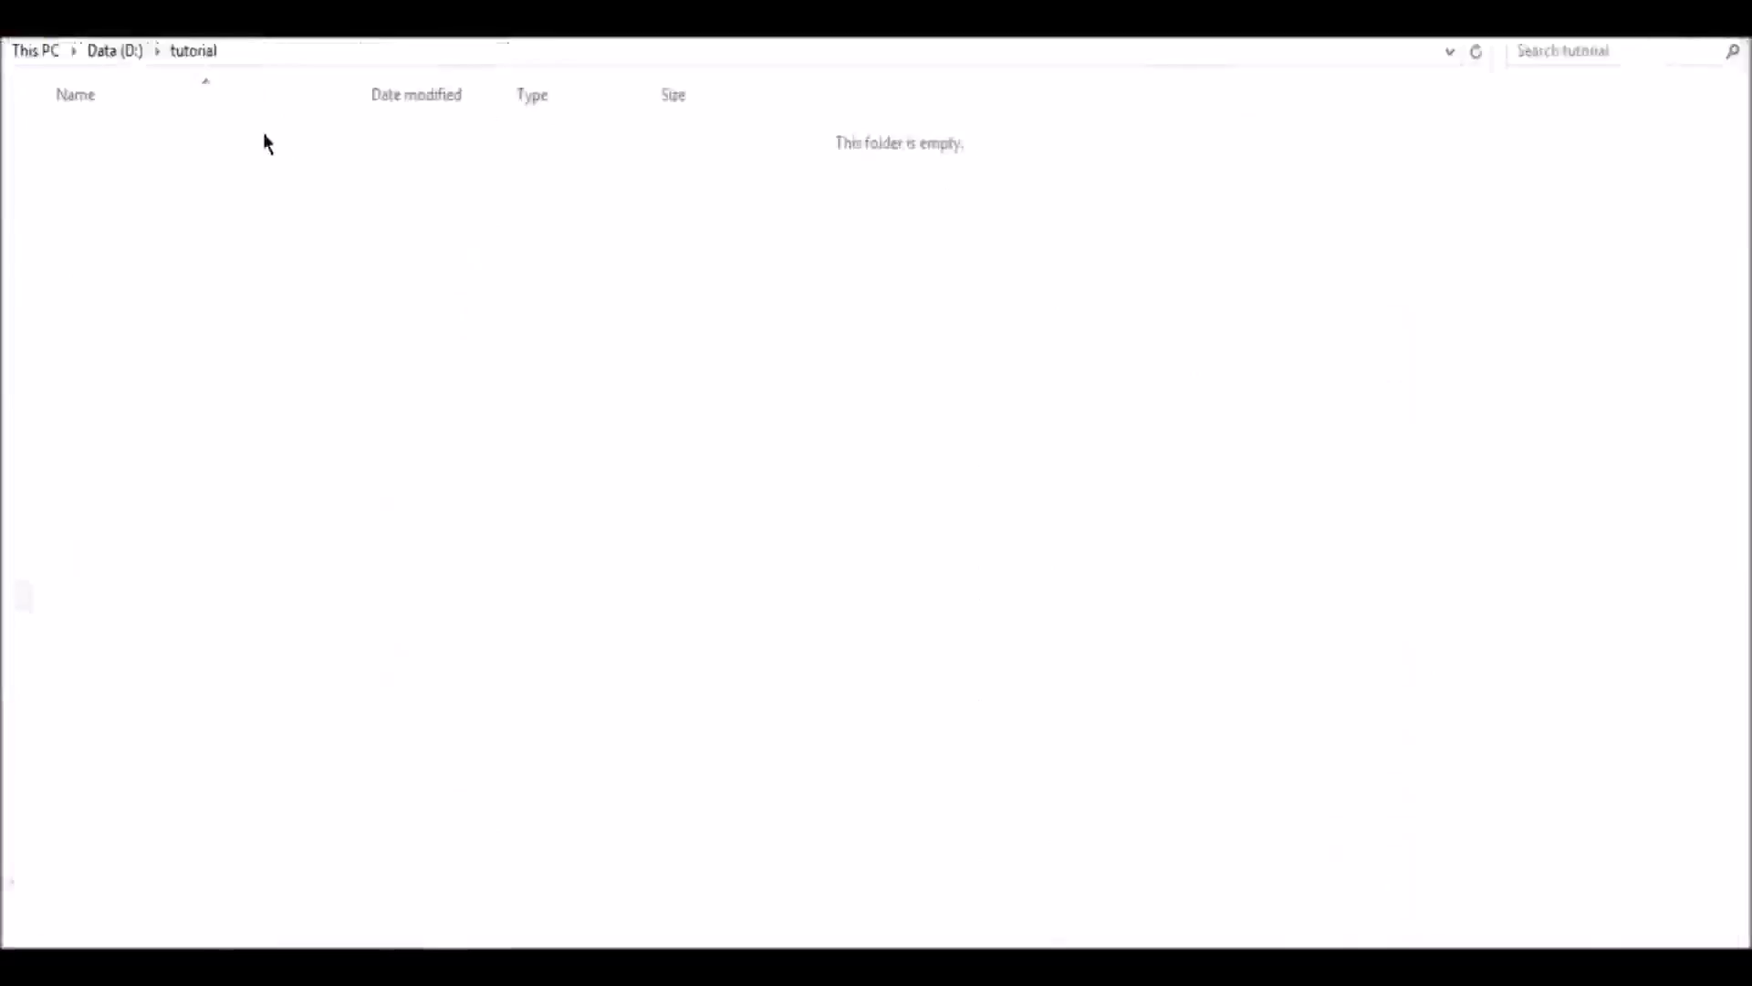
{"action": "left_click", "coordinate": [270, 50]}
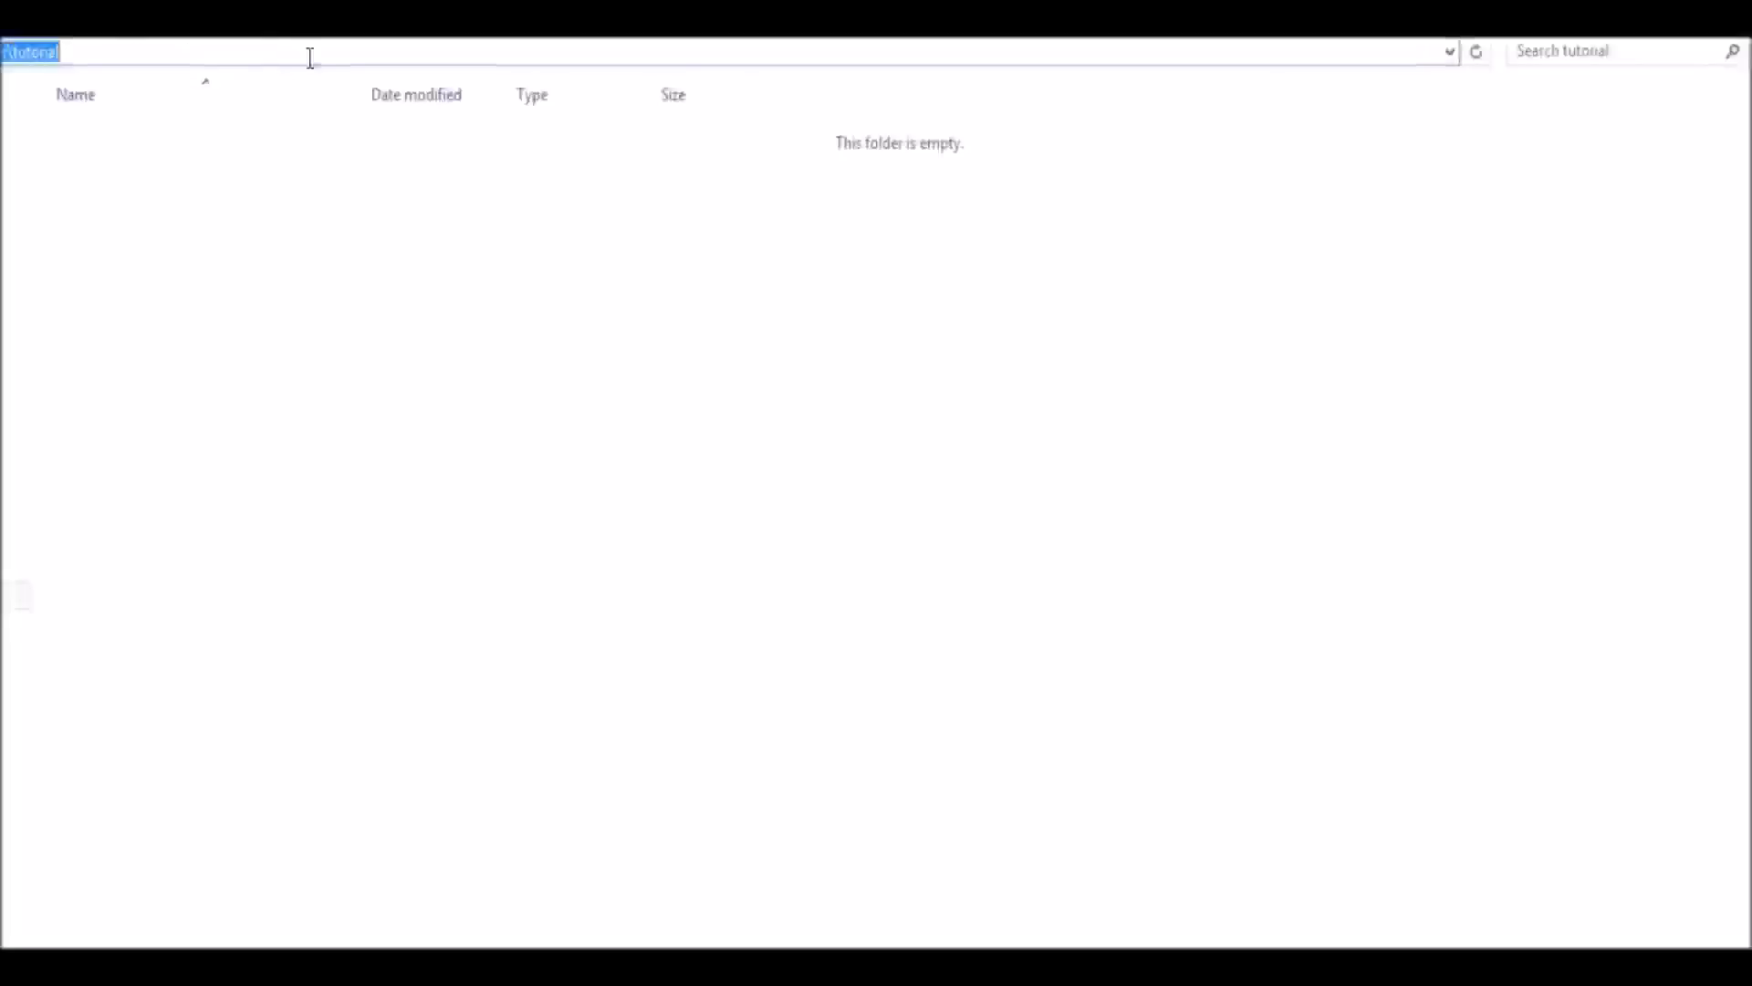
{"action": "left_click", "coordinate": [1655, 37]}
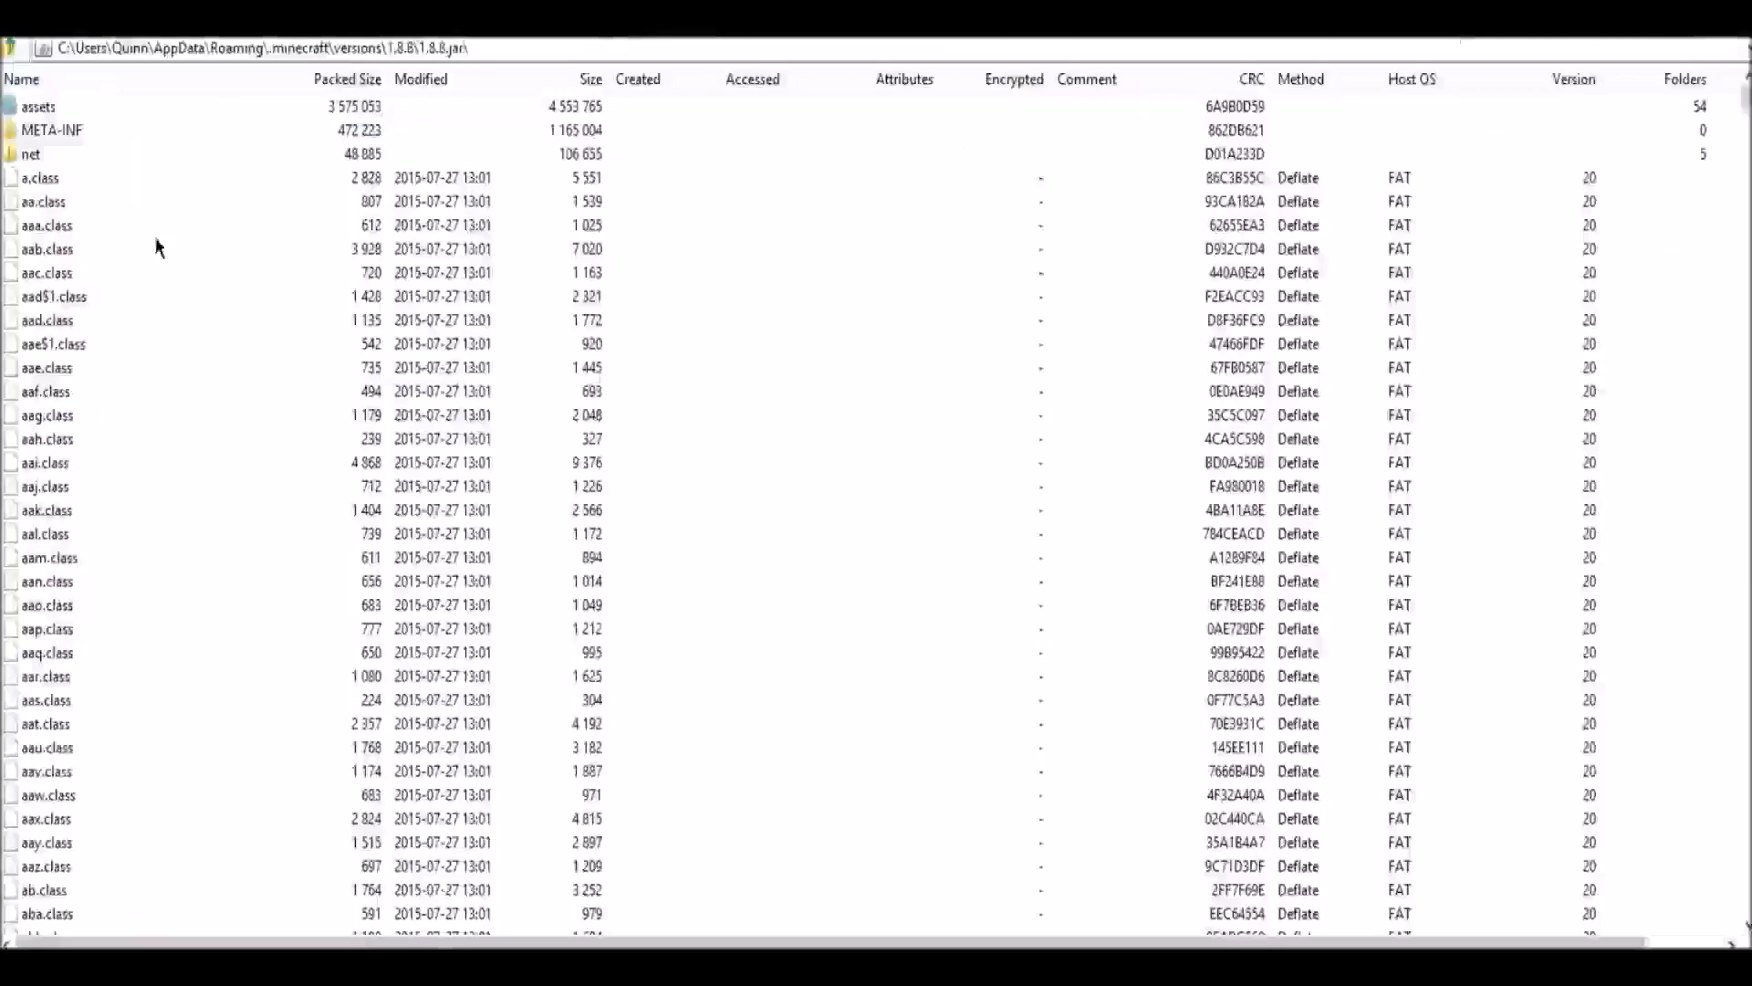
Step: Copy the assets folder from the archive to D:\tutorial and return to the tutorial folder
{"action": "right_click", "coordinate": [38, 114]}
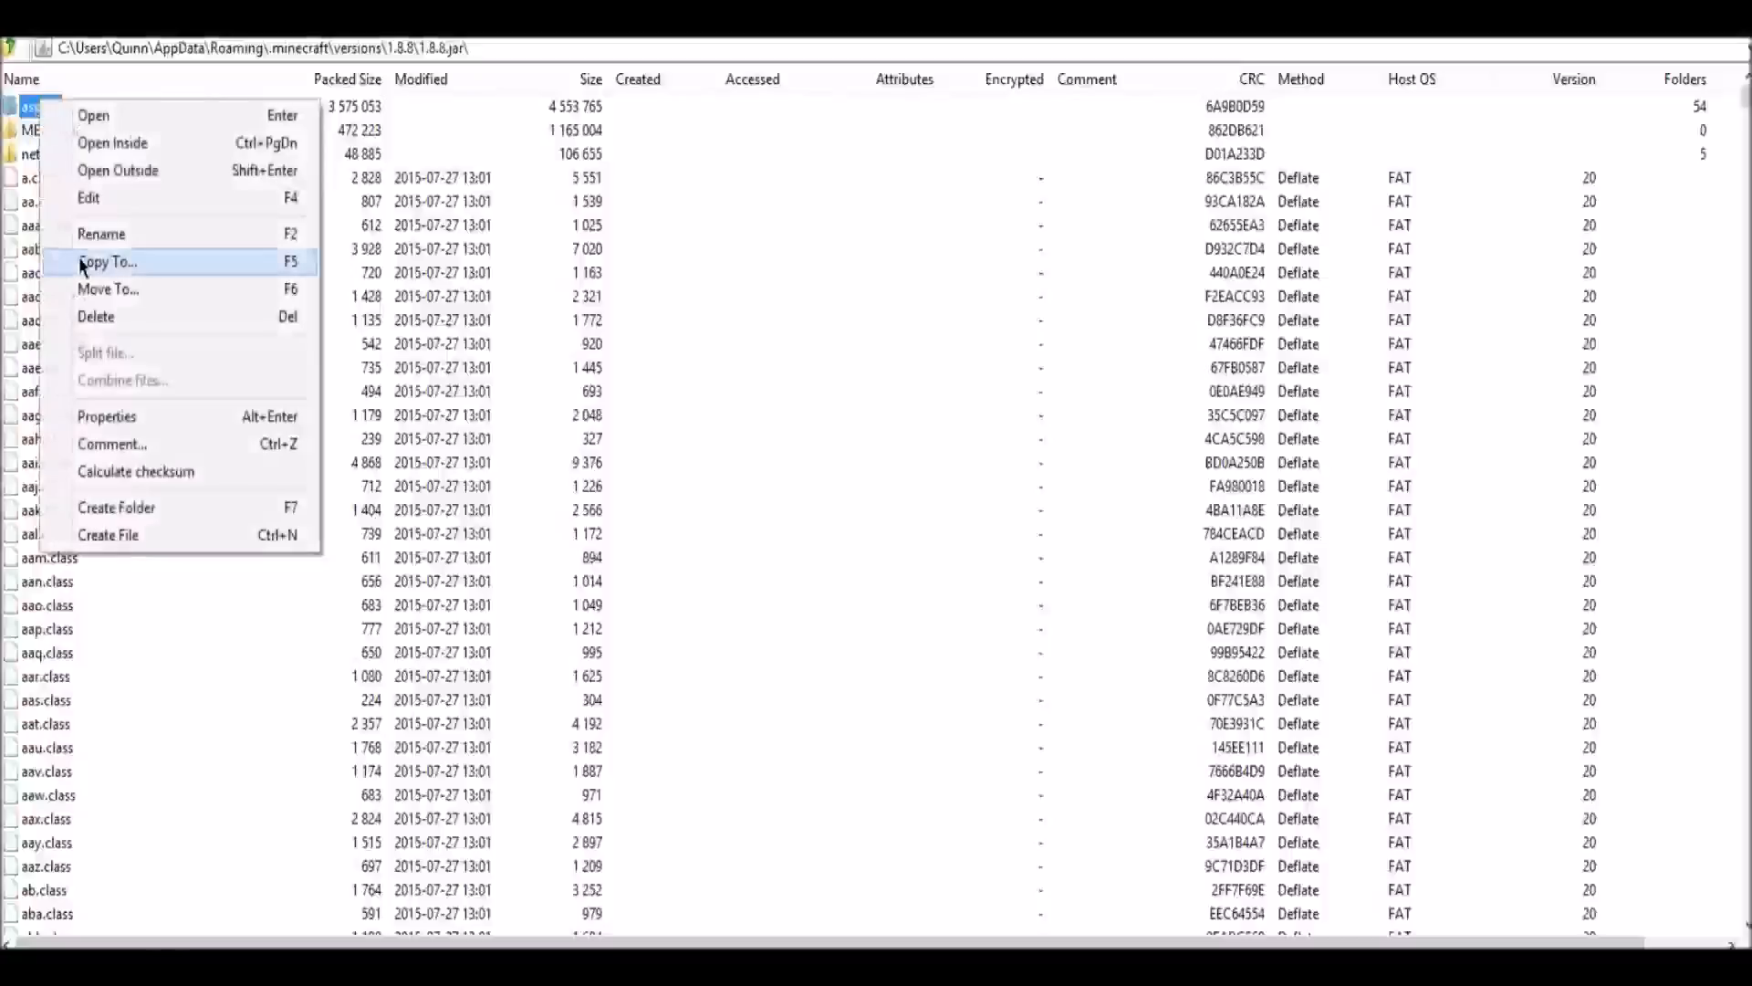
{"action": "key", "text": "Return"}
{"action": "key", "text": "ctrl+v"}
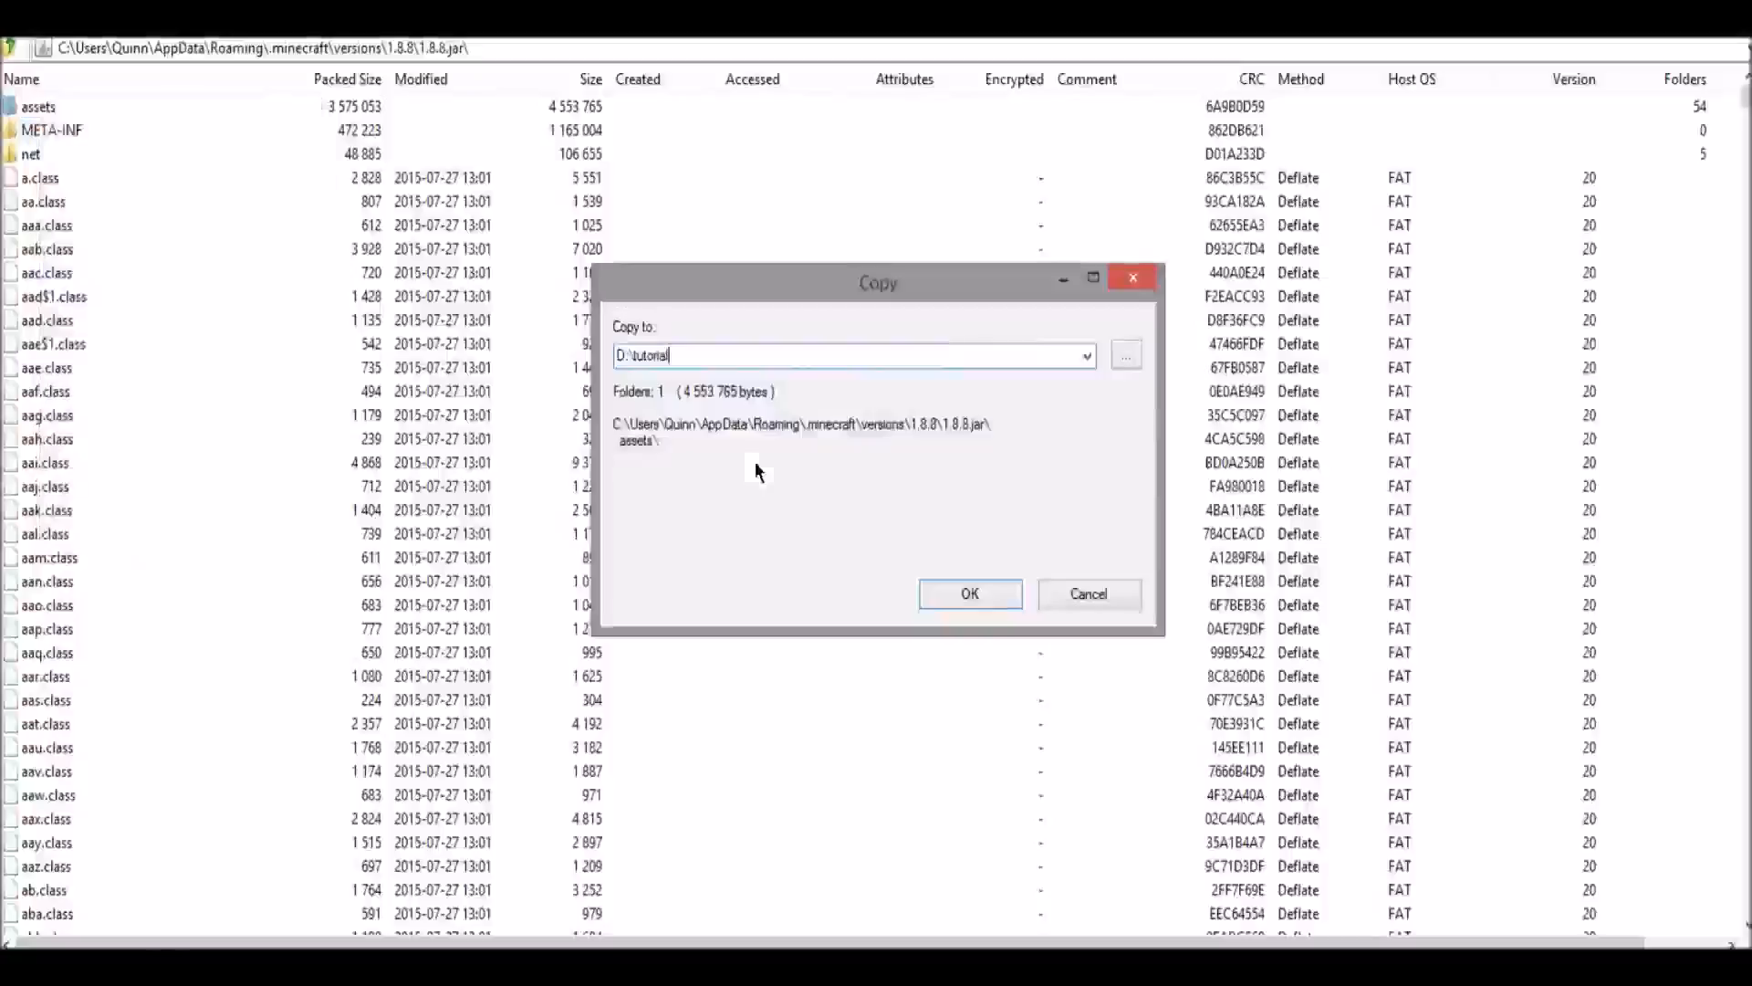
{"action": "left_click", "coordinate": [993, 594]}
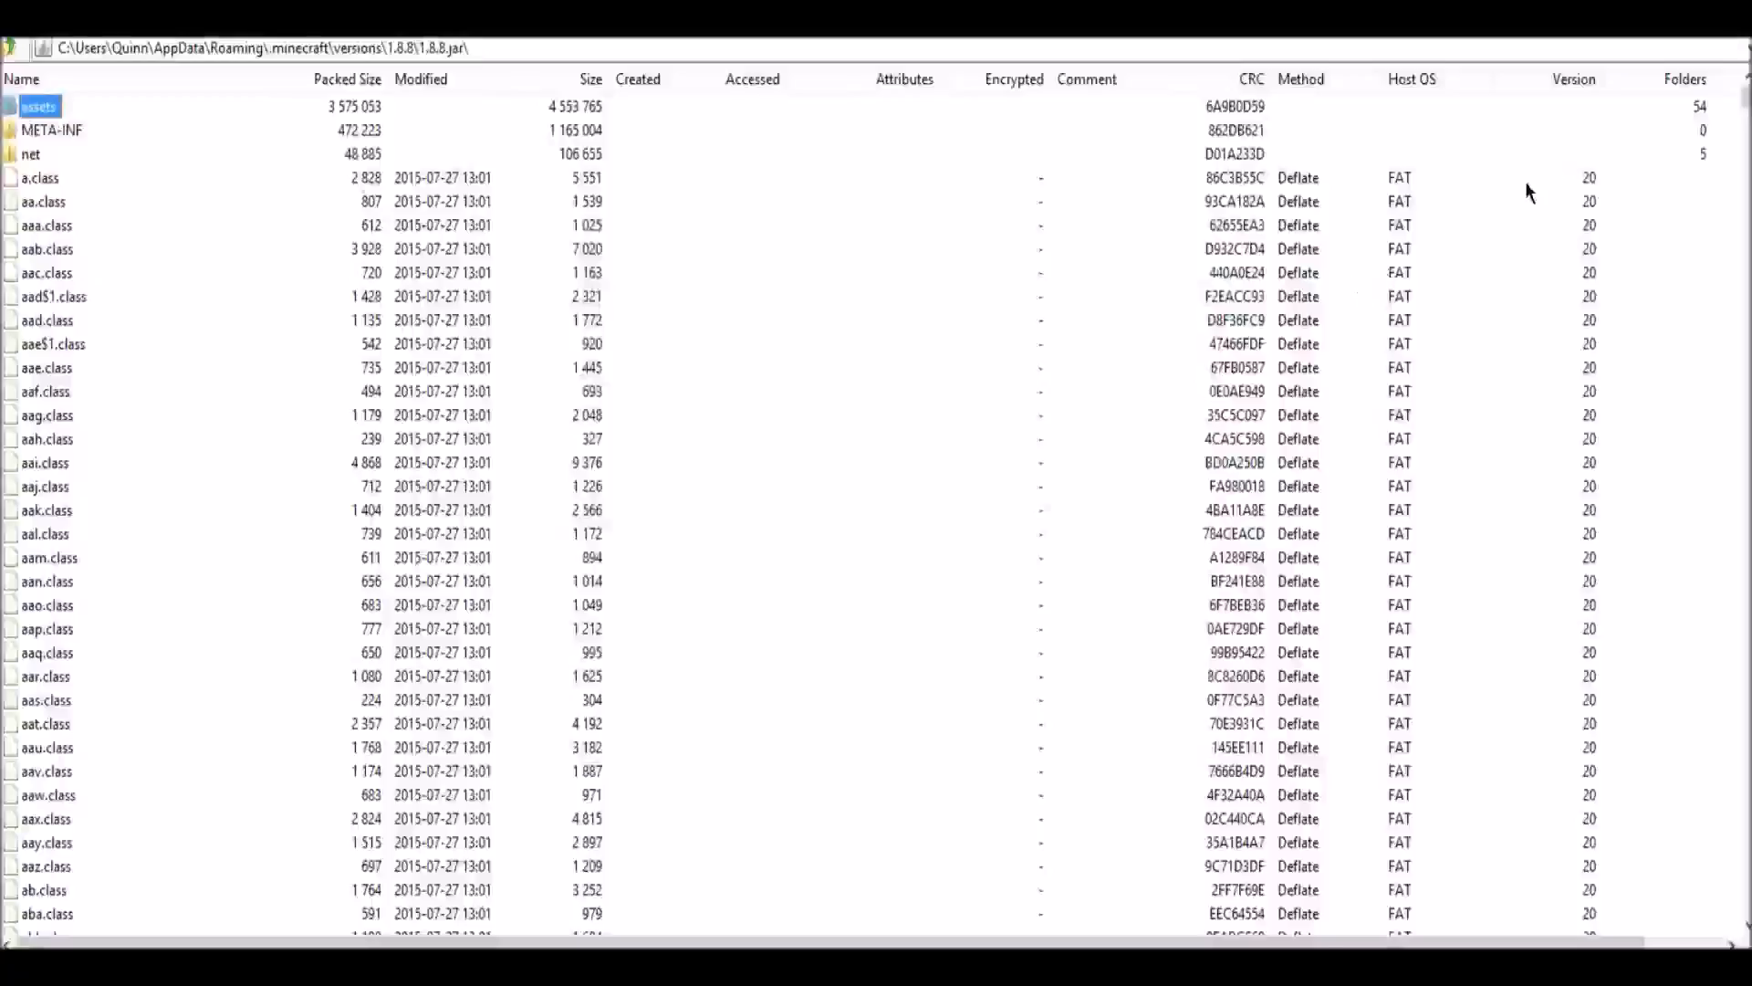
{"action": "left_click", "coordinate": [1722, 41]}
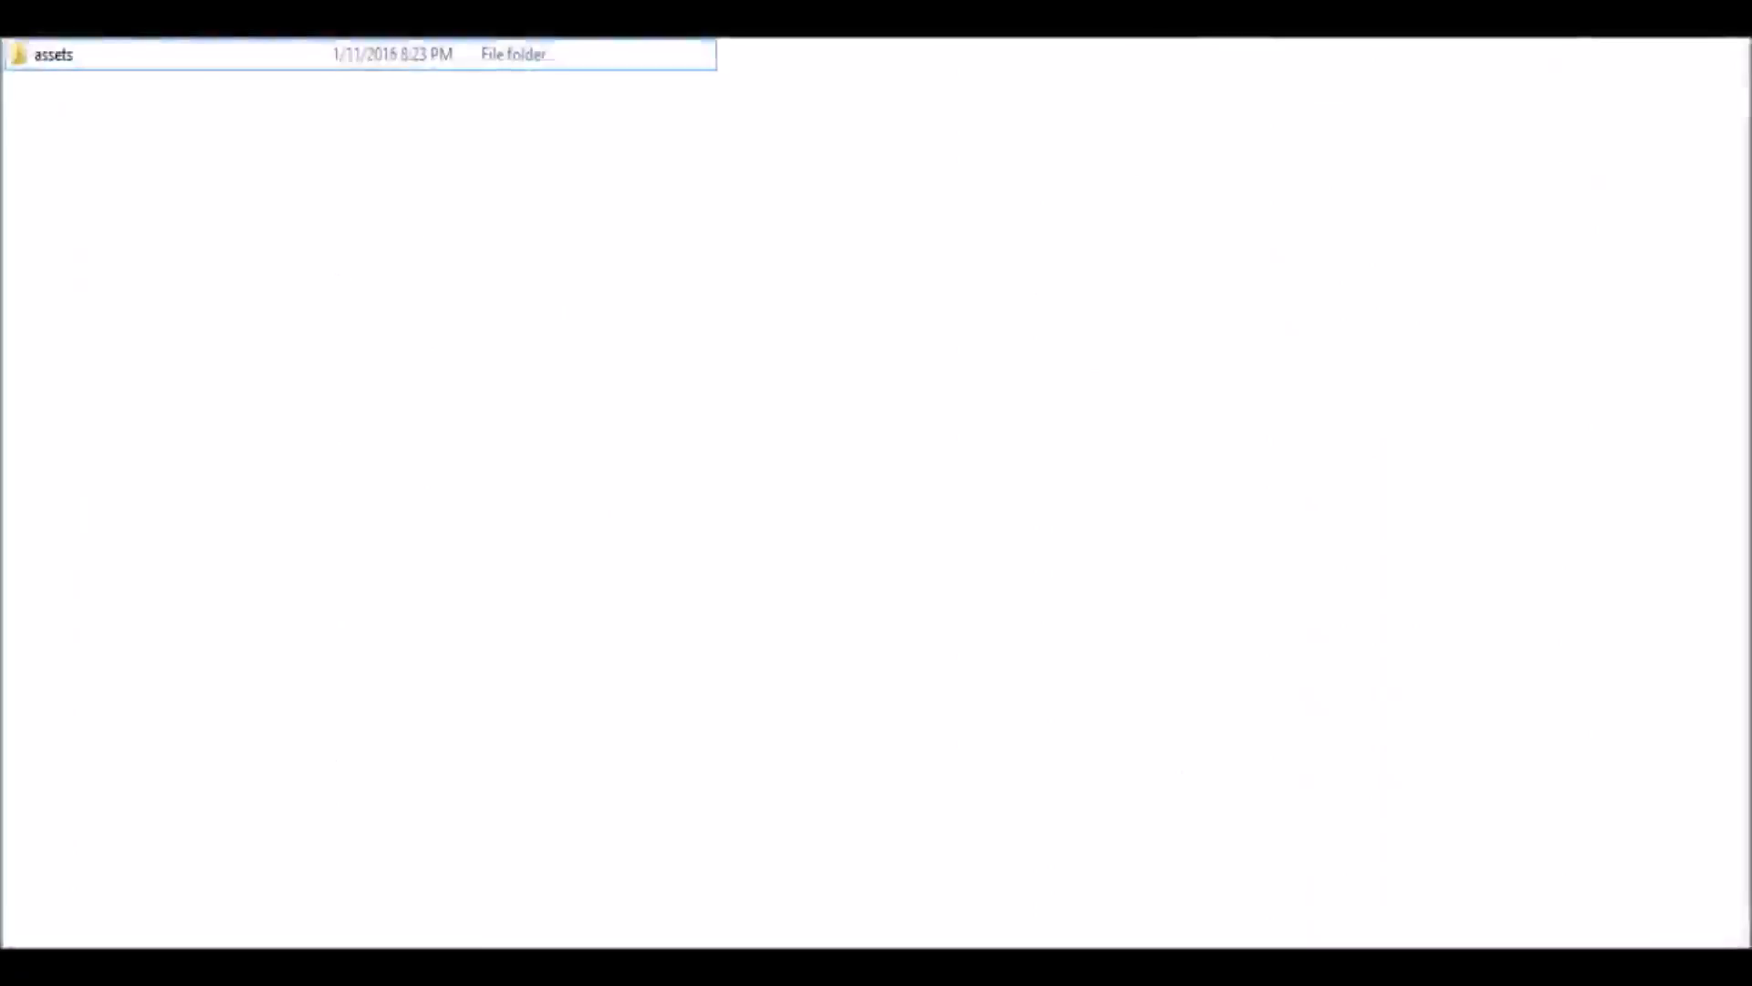
Step: Create a folder named Anything in the tutorial folder and move the assets folder into it
{"action": "key", "text": "ctrl+shift+n"}
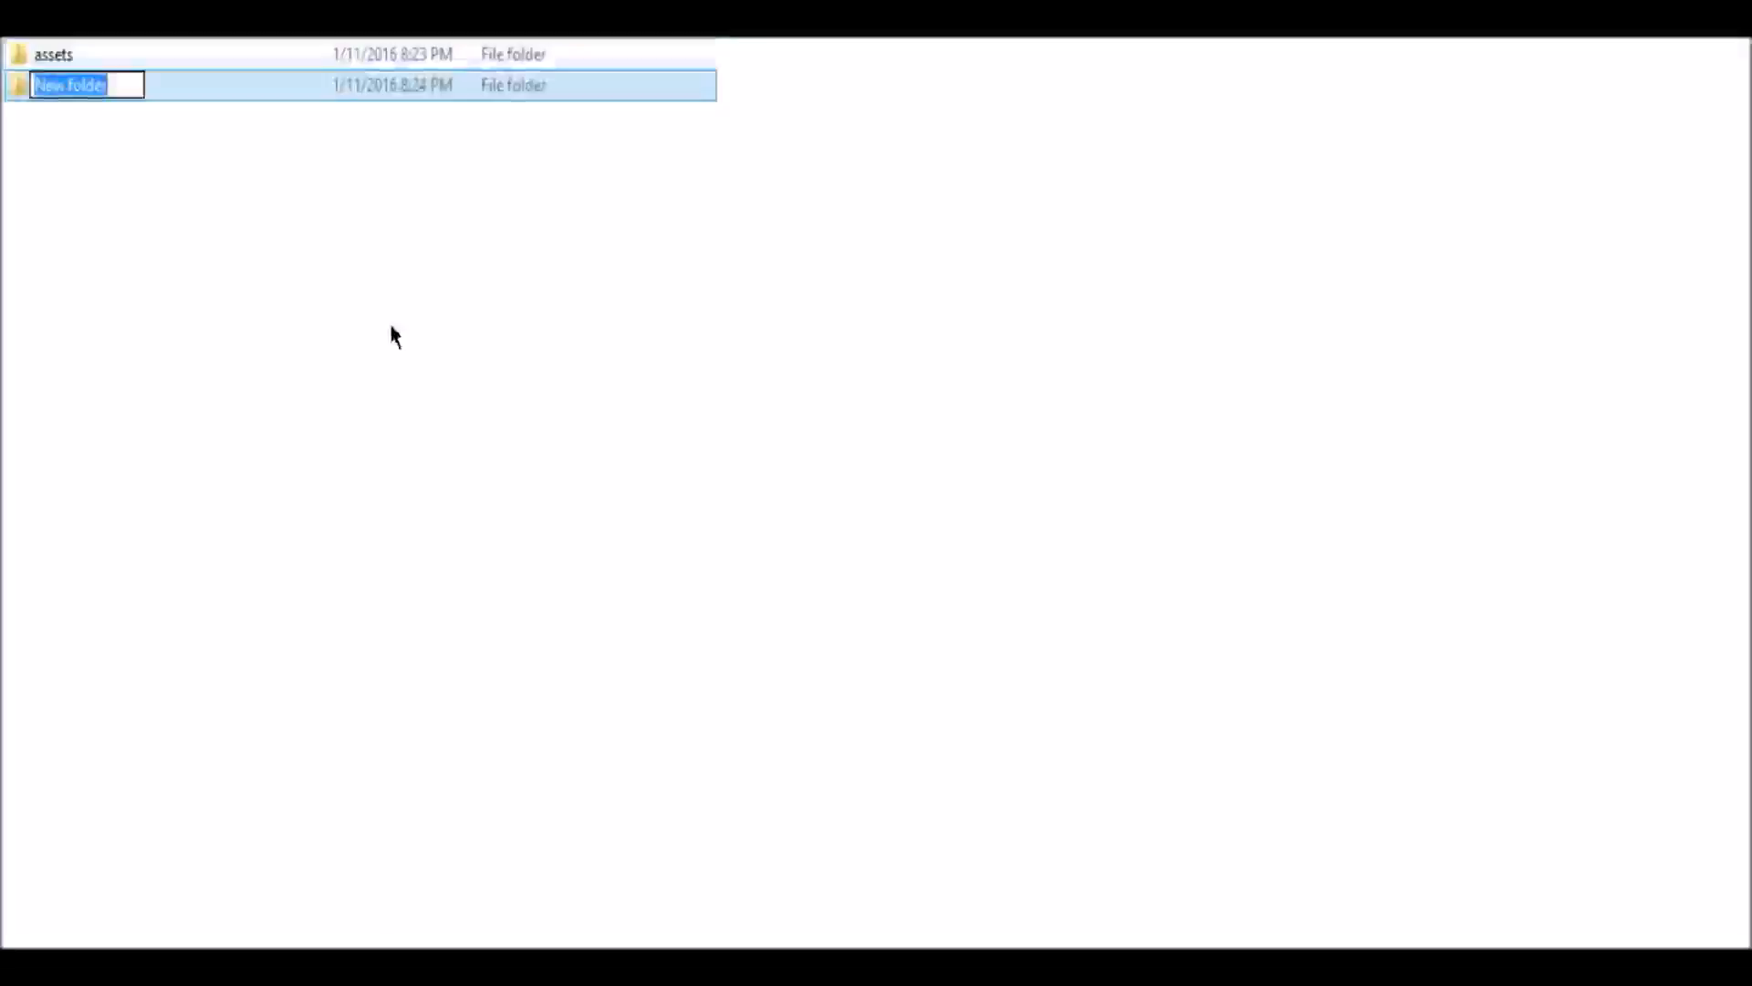
{"action": "type", "text": "Anything"}
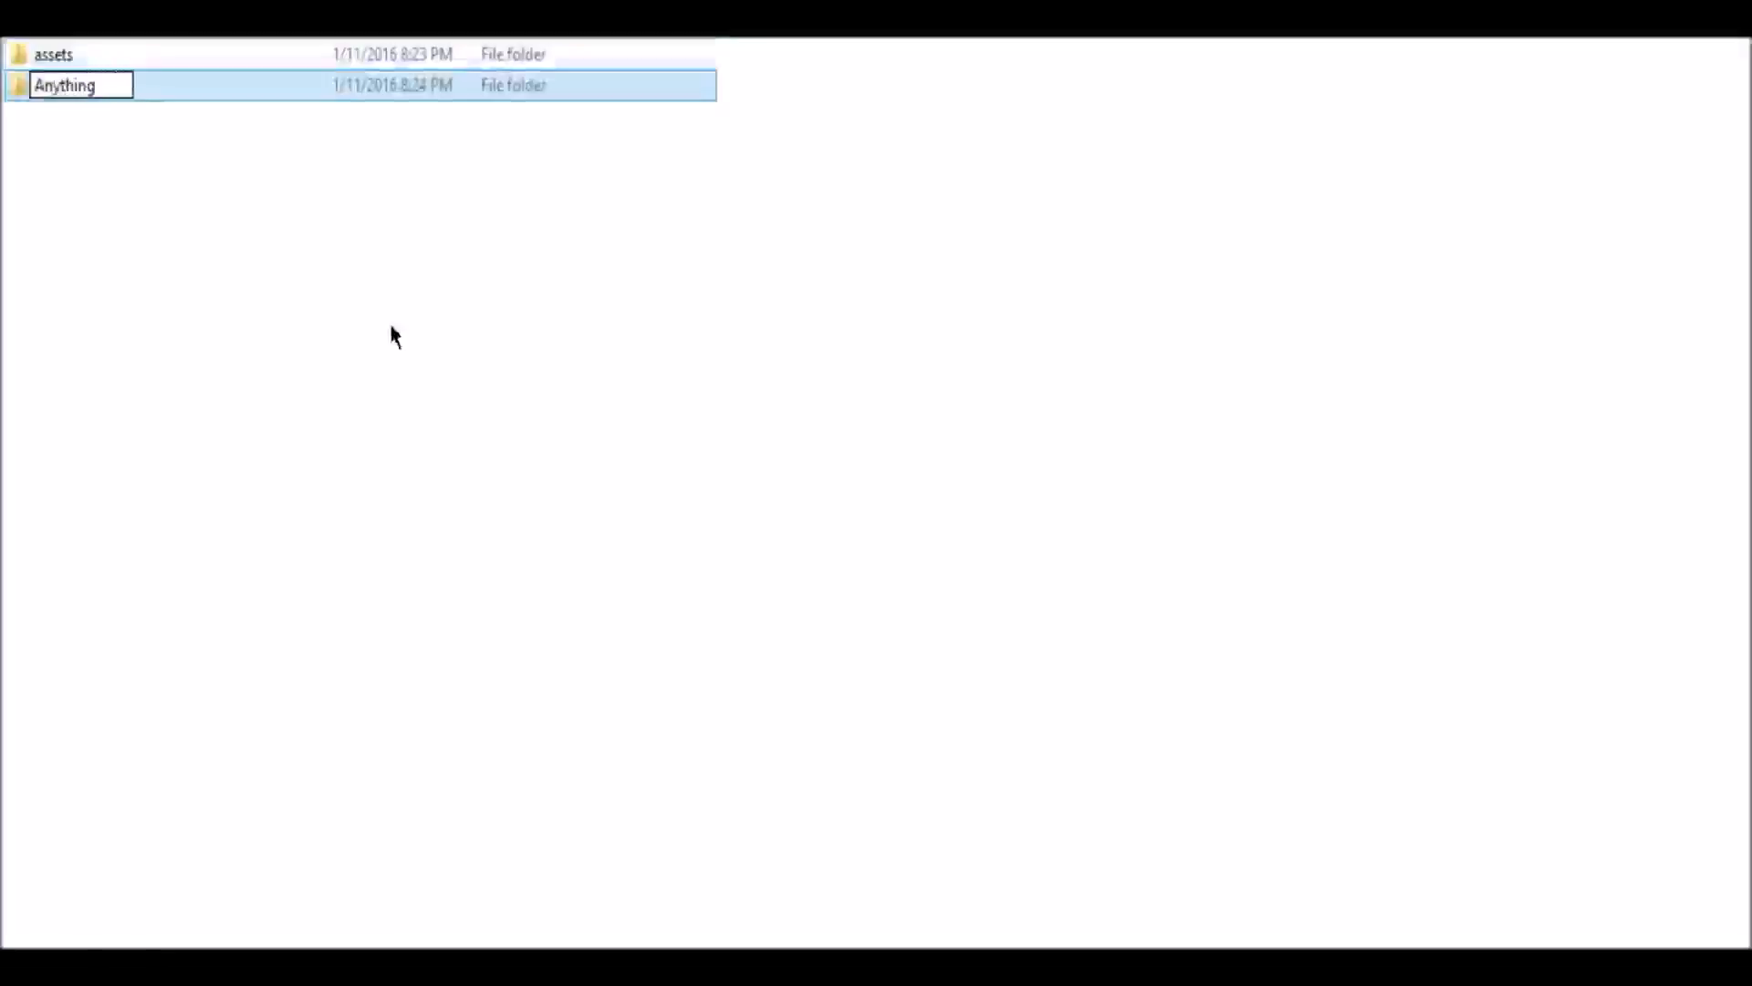
{"action": "key", "text": "Return"}
{"action": "left_click_drag", "start_coordinate": [27, 85], "coordinate": [20, 58]}
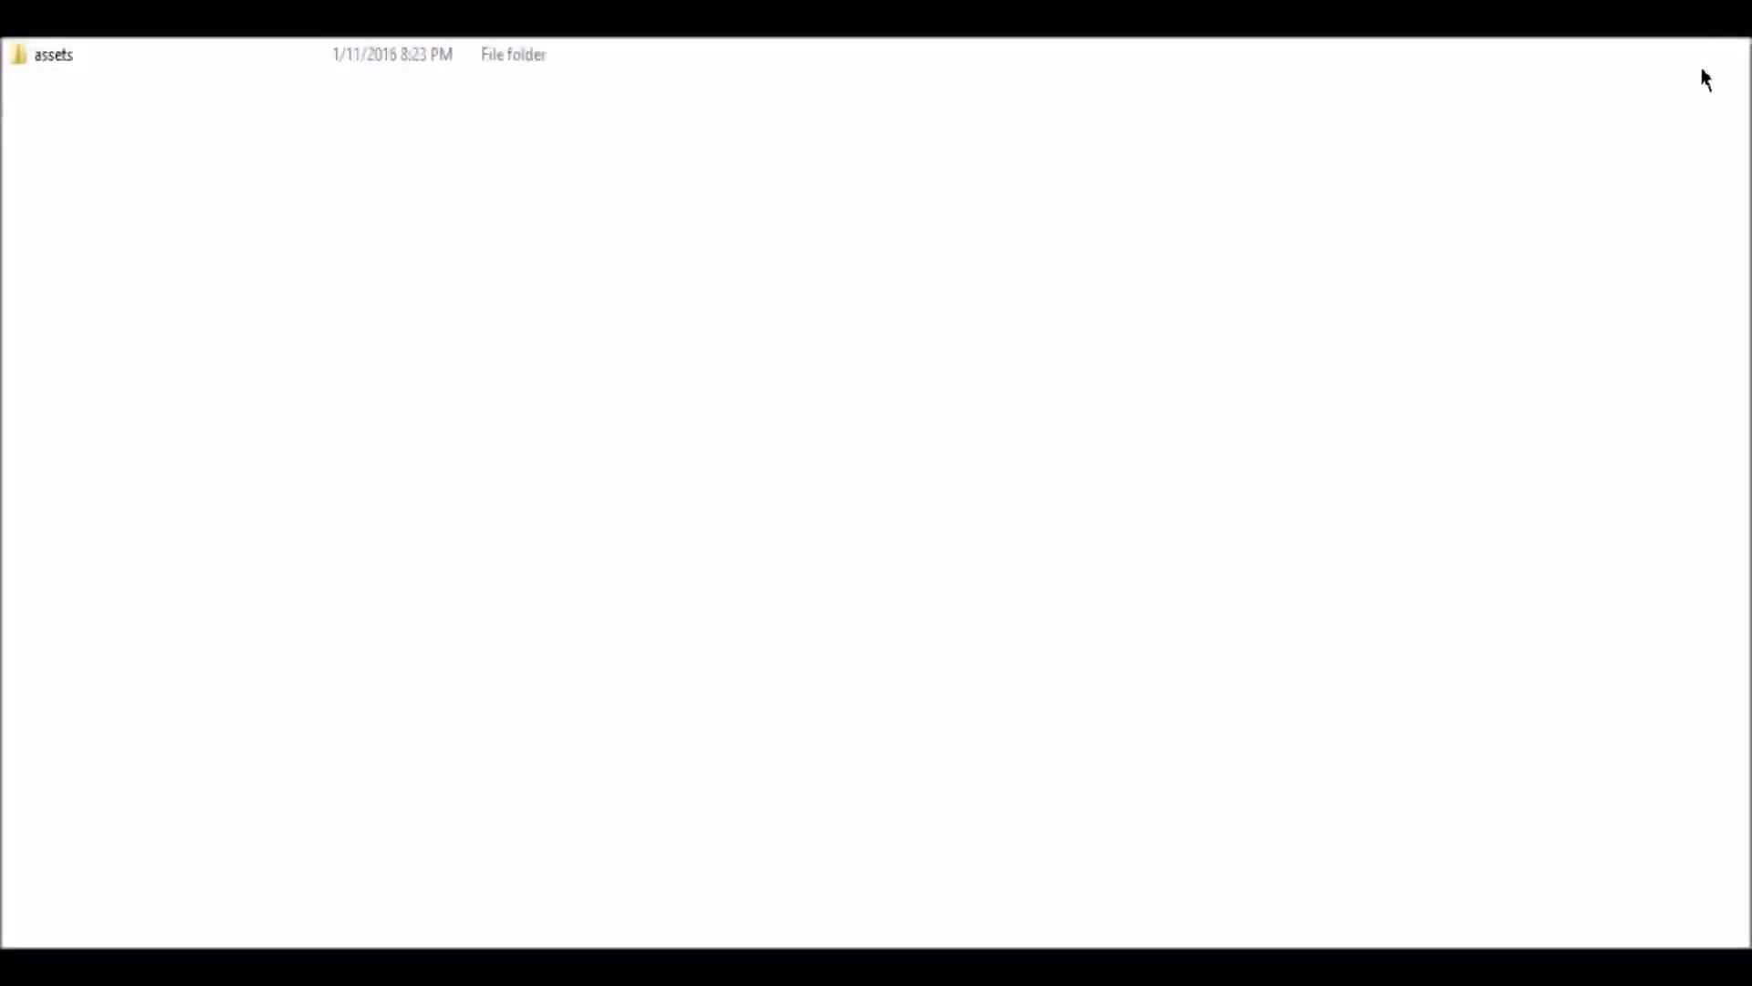
Step: Switch to GIMP and create a new 128 × 128 px RGB image filled with Transparency
{"action": "right_click", "coordinate": [1654, 64]}
{"action": "left_click", "coordinate": [1380, 190]}
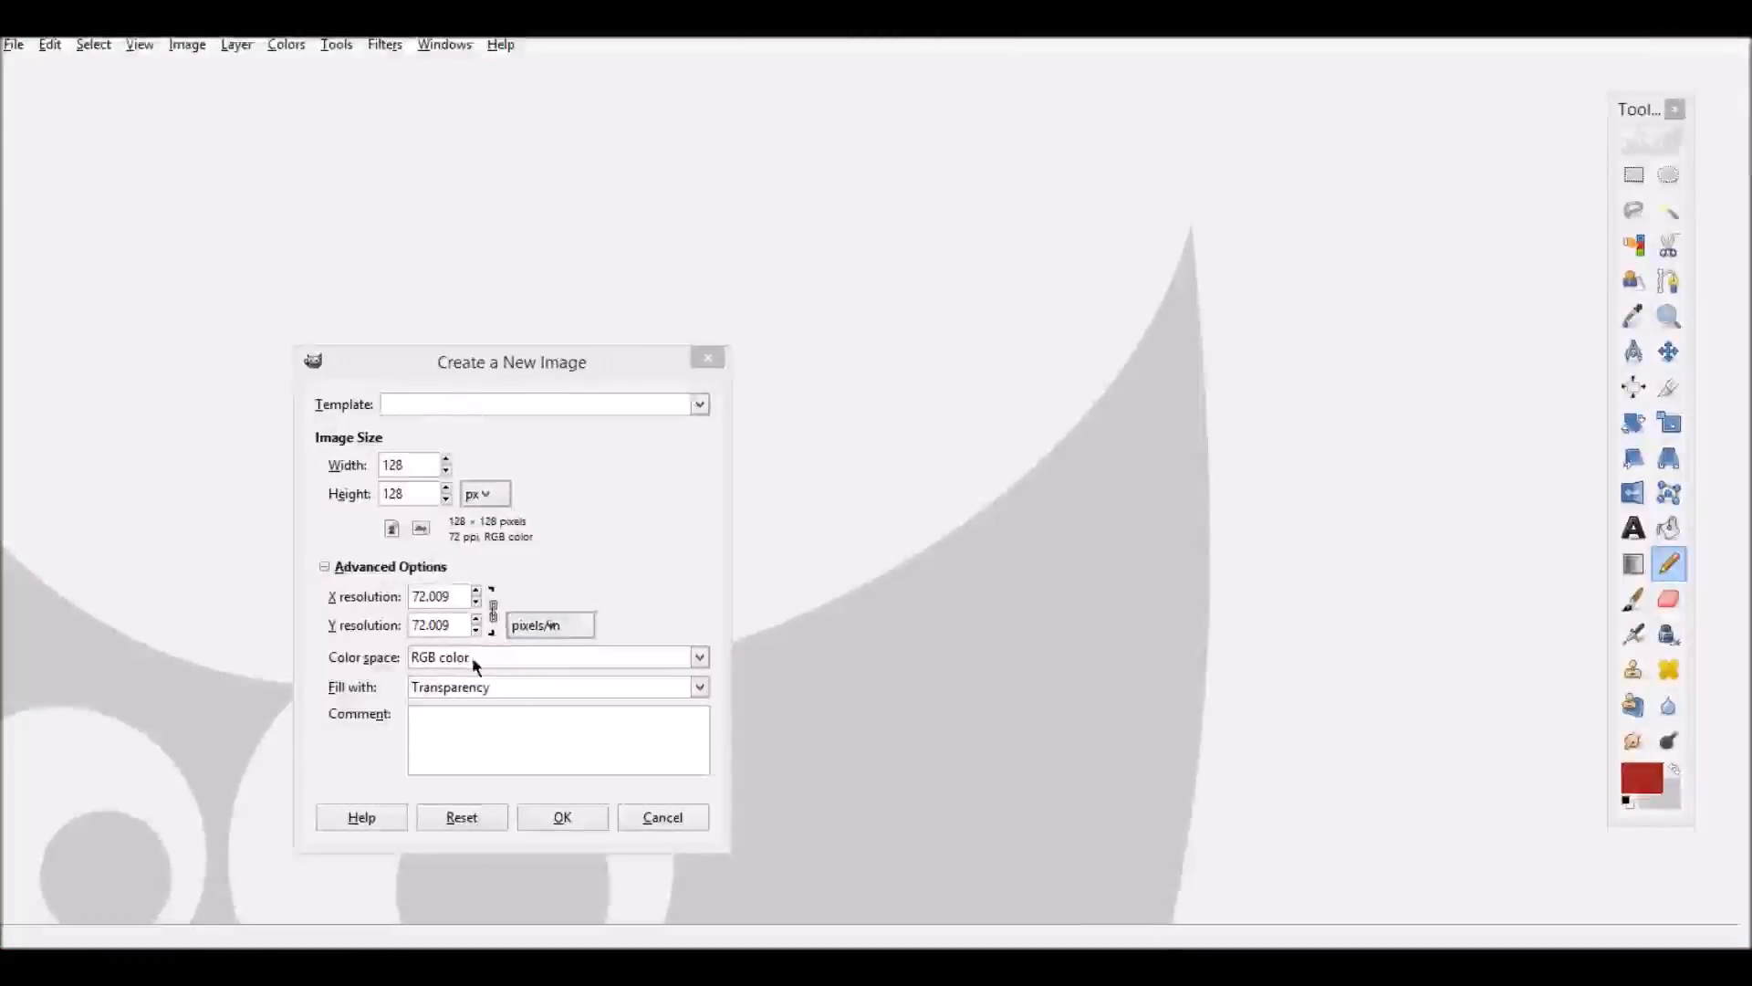
{"action": "left_click", "coordinate": [340, 567]}
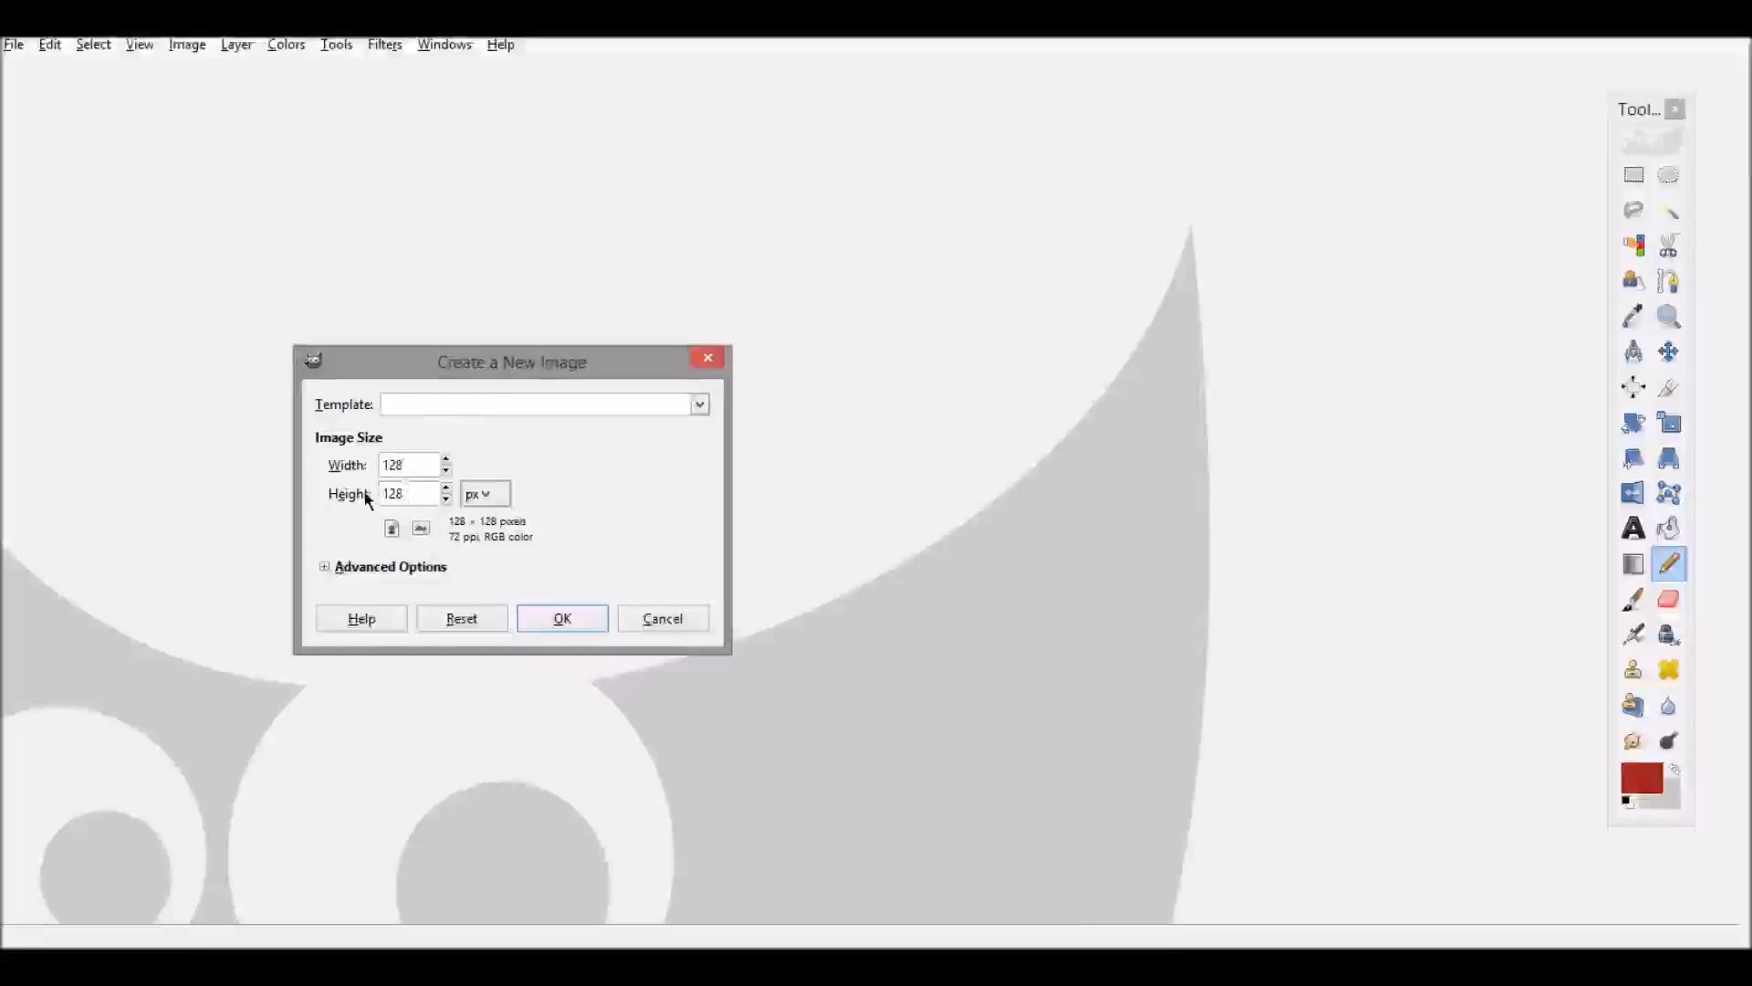
{"action": "left_click", "coordinate": [336, 573]}
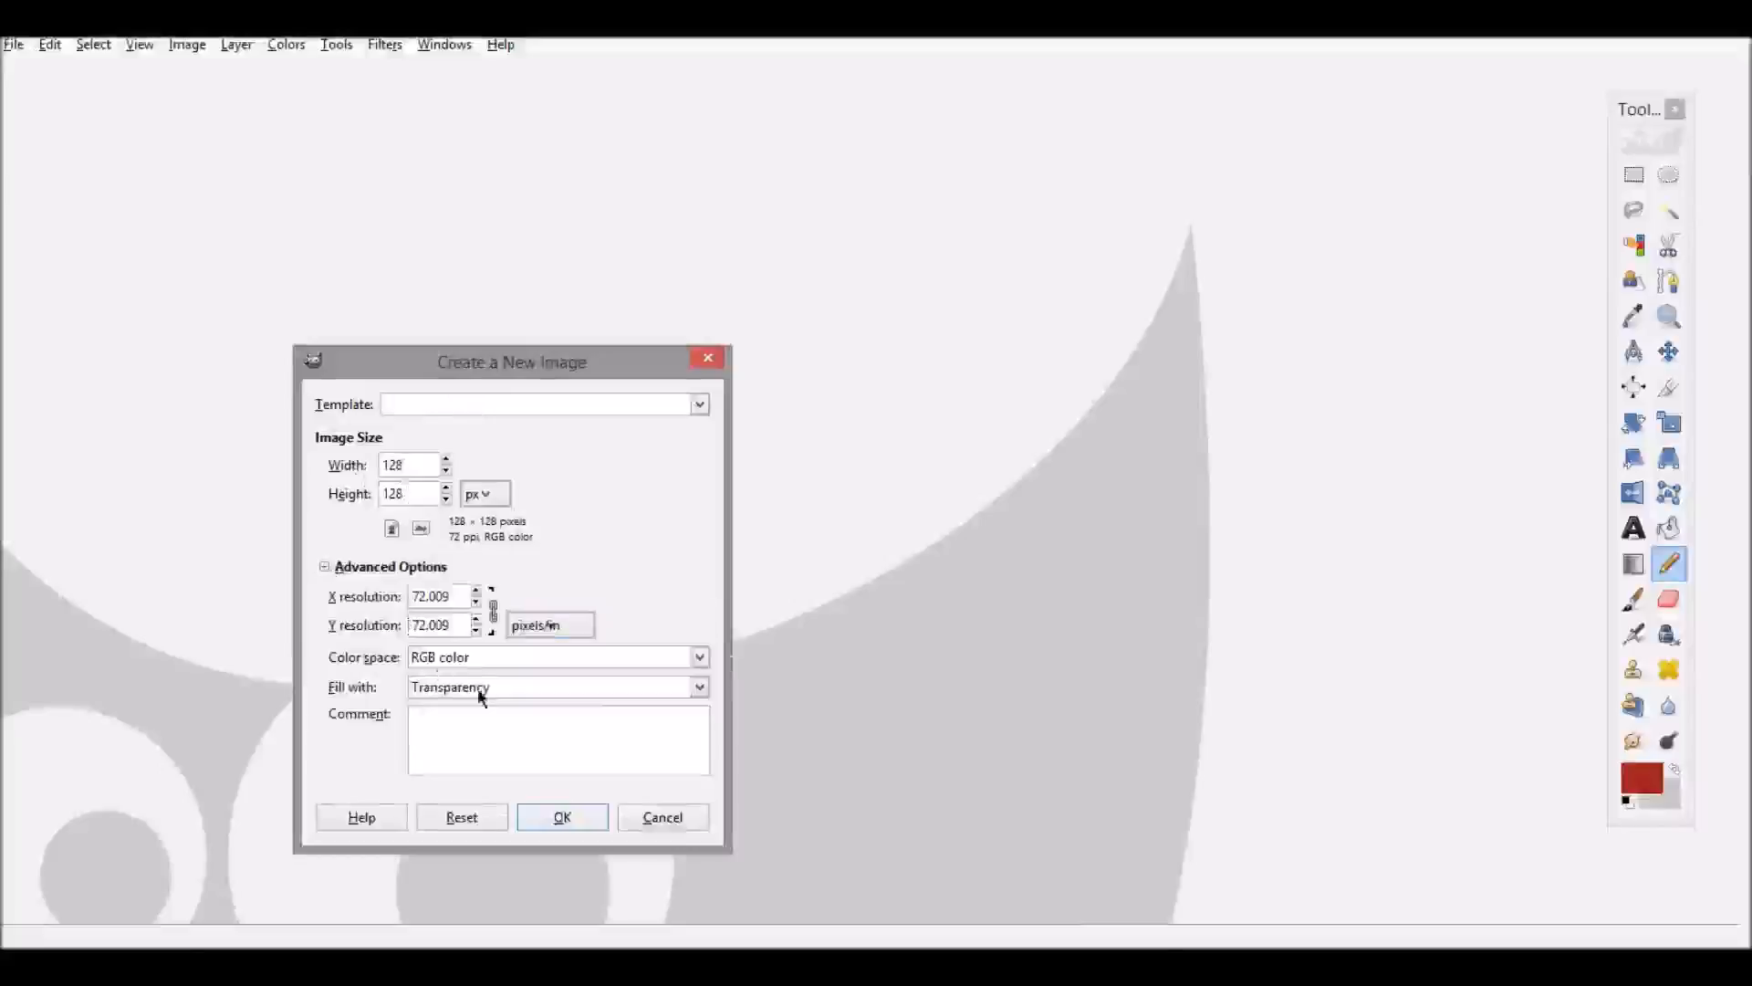
{"action": "left_click", "coordinate": [560, 817]}
{"action": "scroll", "coordinate": [865, 464], "scroll_direction": "up", "scroll_amount": 4, "text": "ctrl"}
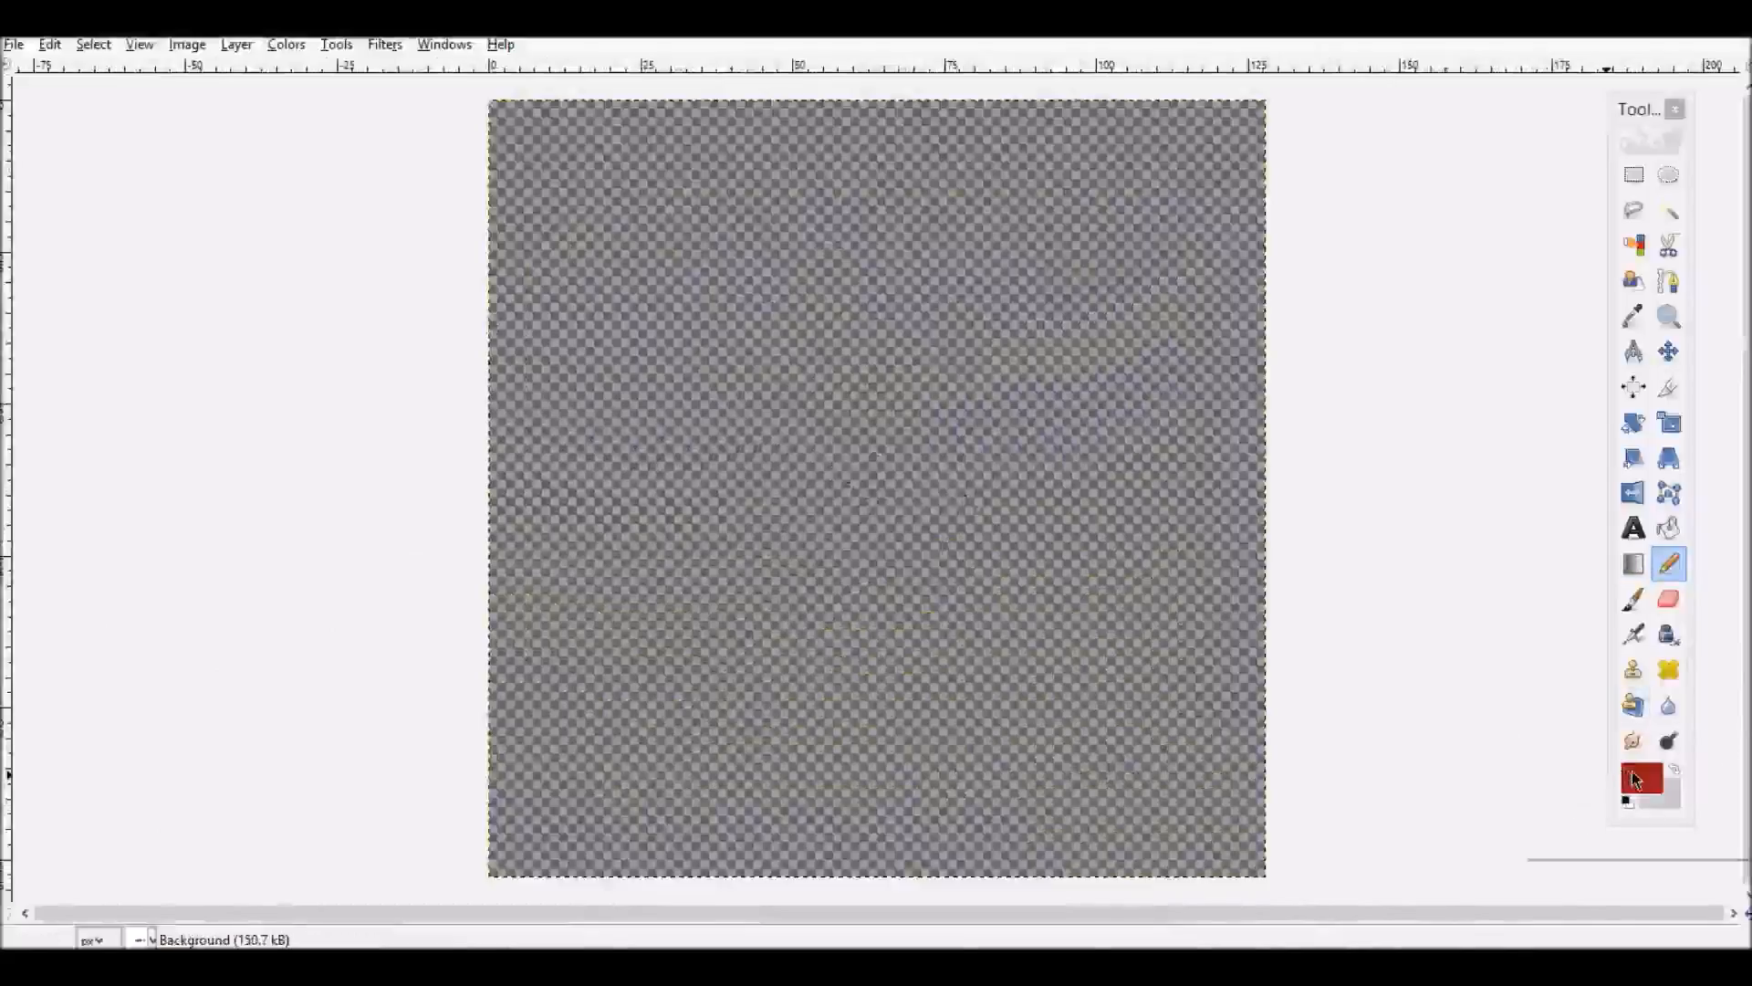
Step: Paint a large red shape over most of the canvas with the Pencil at brush size 30
{"action": "left_click", "coordinate": [1674, 567]}
{"action": "middle_click_drag", "start_coordinate": [715, 391], "coordinate": [688, 387]}
{"action": "scroll", "coordinate": [688, 387], "scroll_direction": "down", "scroll_amount": 1}
{"action": "key", "text": "bracketright"}
{"action": "key", "text": "bracketright"}
{"action": "key", "text": "bracketright"}
{"action": "key", "text": "bracketright"}
{"action": "key", "text": "bracketright"}
{"action": "key", "text": "bracketright"}
{"action": "key", "text": "bracketright"}
{"action": "key", "text": "bracketright"}
{"action": "key", "text": "bracketright"}
{"action": "key", "text": "bracketright"}
{"action": "key", "text": "bracketright"}
{"action": "key", "text": "bracketright"}
{"action": "key", "text": "bracketright"}
{"action": "key", "text": "bracketright"}
{"action": "key", "text": "bracketright"}
{"action": "key", "text": "bracketright"}
{"action": "key", "text": "bracketright"}
{"action": "key", "text": "bracketright"}
{"action": "key", "text": "bracketright"}
{"action": "key", "text": "bracketright"}
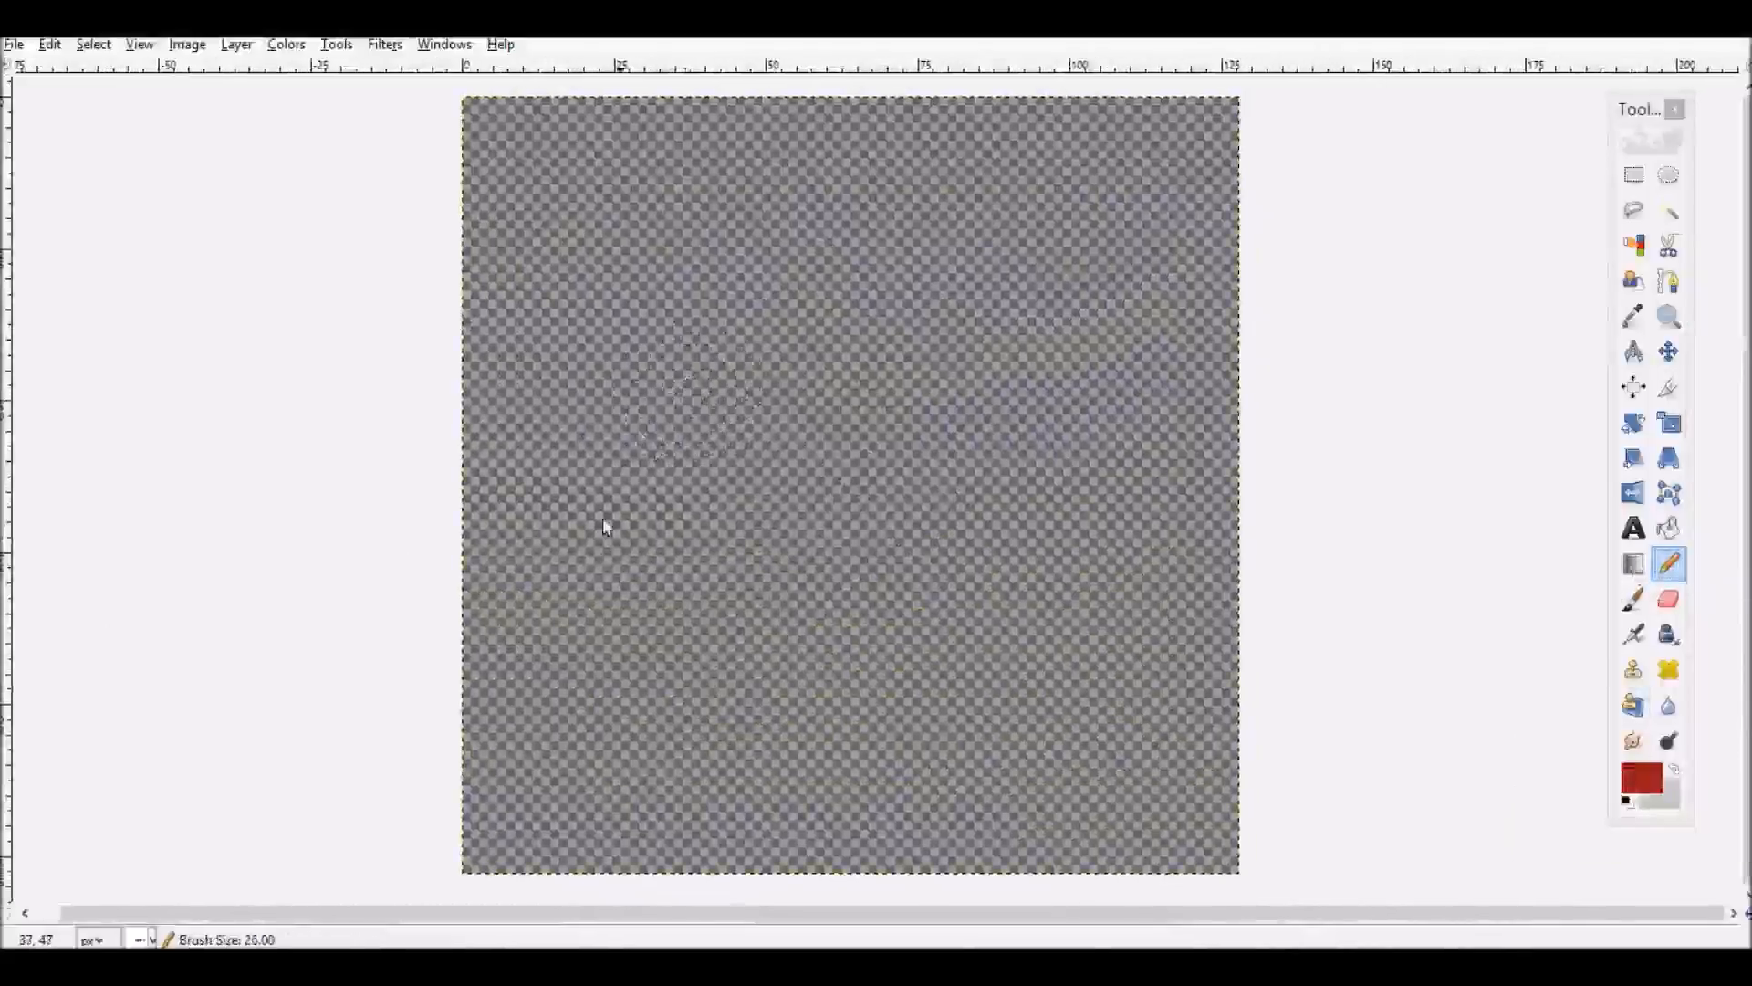
{"action": "mouse_move", "coordinate": [546, 532]}
{"action": "left_mouse_down"}
{"action": "mouse_move", "coordinate": [666, 253]}
{"action": "mouse_move", "coordinate": [1152, 313]}
{"action": "mouse_move", "coordinate": [1141, 777]}
{"action": "mouse_move", "coordinate": [579, 696]}
{"action": "mouse_move", "coordinate": [534, 546]}
{"action": "left_mouse_up"}
{"action": "mouse_move", "coordinate": [876, 329]}
{"action": "left_mouse_down"}
{"action": "mouse_move", "coordinate": [688, 480]}
{"action": "mouse_move", "coordinate": [1081, 369]}
{"action": "left_mouse_up"}
{"action": "mouse_move", "coordinate": [896, 553]}
{"action": "left_mouse_down"}
{"action": "mouse_move", "coordinate": [891, 501]}
{"action": "mouse_move", "coordinate": [1154, 592]}
{"action": "left_mouse_up"}
Step: Swap the foreground and background colors and paint a light grey border around the red shape at brush size 16
{"action": "left_click", "coordinate": [1679, 773]}
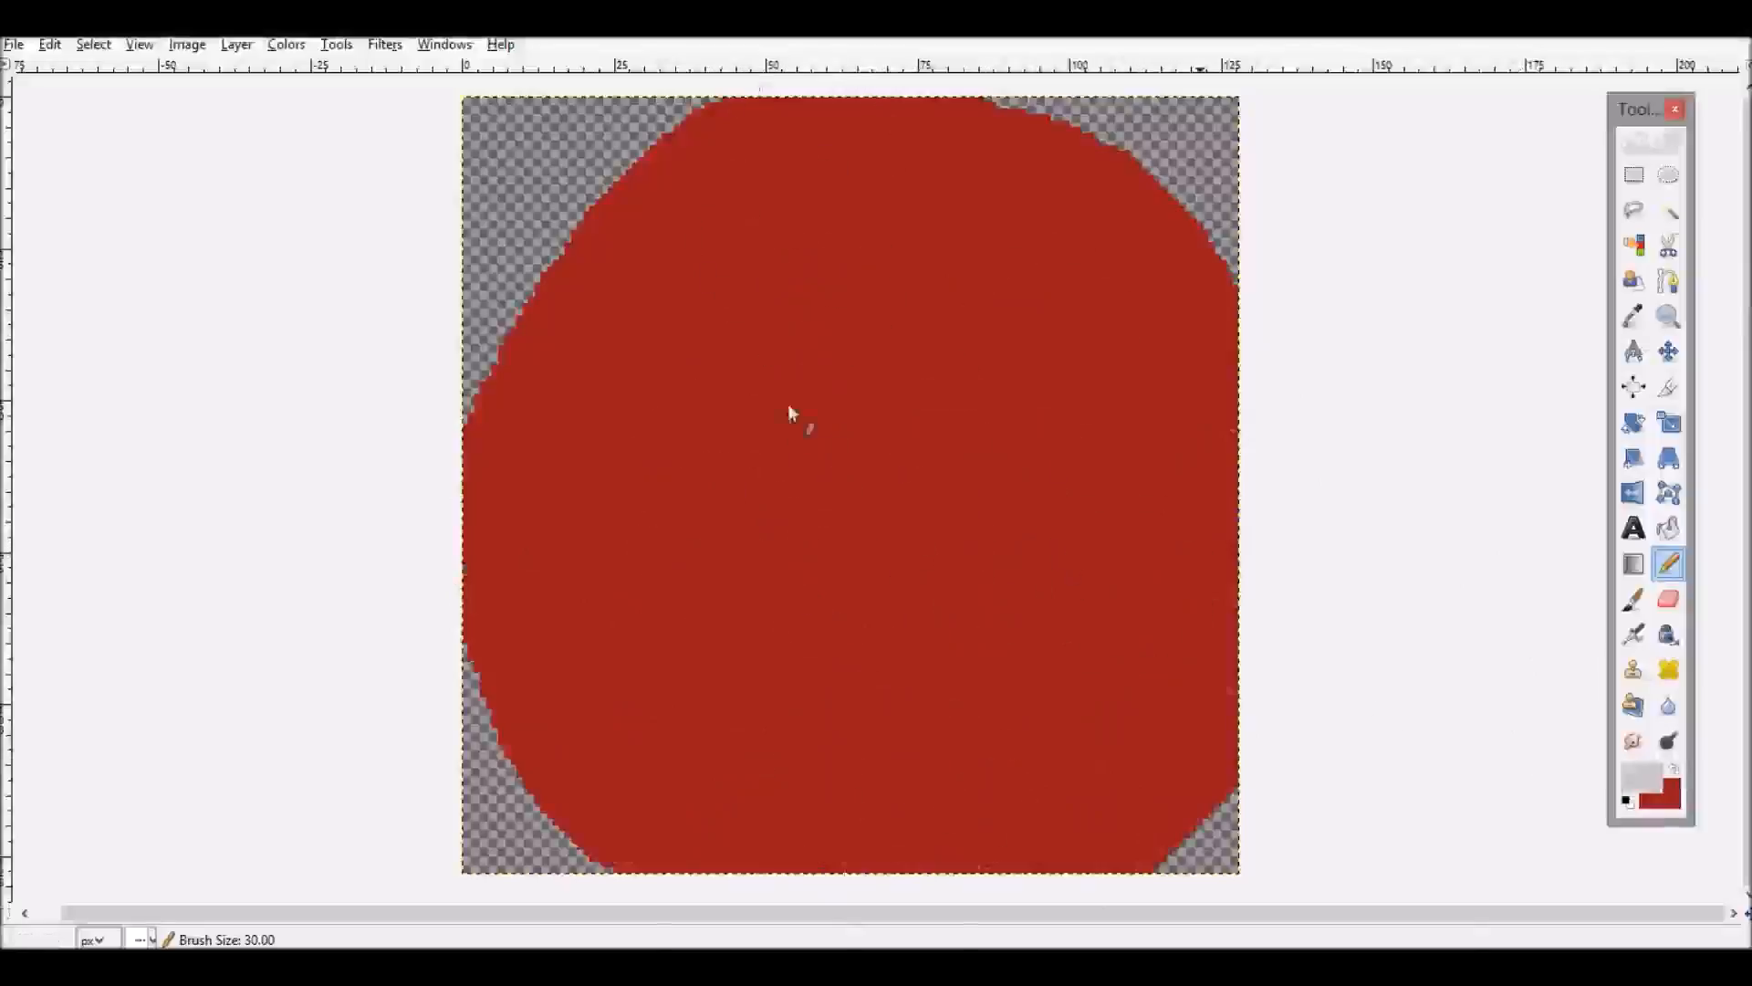
{"action": "key", "text": "bracketleft"}
{"action": "key", "text": "bracketleft"}
{"action": "key", "text": "bracketleft"}
{"action": "key", "text": "bracketleft"}
{"action": "key", "text": "bracketleft"}
{"action": "key", "text": "bracketleft"}
{"action": "key", "text": "bracketleft"}
{"action": "key", "text": "bracketleft"}
{"action": "key", "text": "bracketleft"}
{"action": "key", "text": "bracketleft"}
{"action": "key", "text": "bracketleft"}
{"action": "key", "text": "bracketleft"}
{"action": "key", "text": "bracketleft"}
{"action": "key", "text": "bracketleft"}
{"action": "mouse_move", "coordinate": [715, 133]}
{"action": "left_mouse_down"}
{"action": "mouse_move", "coordinate": [648, 173]}
{"action": "mouse_move", "coordinate": [518, 369]}
{"action": "mouse_move", "coordinate": [461, 621]}
{"action": "mouse_move", "coordinate": [591, 818]}
{"action": "mouse_move", "coordinate": [858, 904]}
{"action": "mouse_move", "coordinate": [1152, 908]}
{"action": "mouse_move", "coordinate": [1268, 638]}
{"action": "mouse_move", "coordinate": [1214, 284]}
{"action": "mouse_move", "coordinate": [1004, 119]}
{"action": "mouse_move", "coordinate": [721, 87]}
{"action": "mouse_move", "coordinate": [657, 100]}
{"action": "mouse_move", "coordinate": [995, 114]}
{"action": "left_mouse_up"}
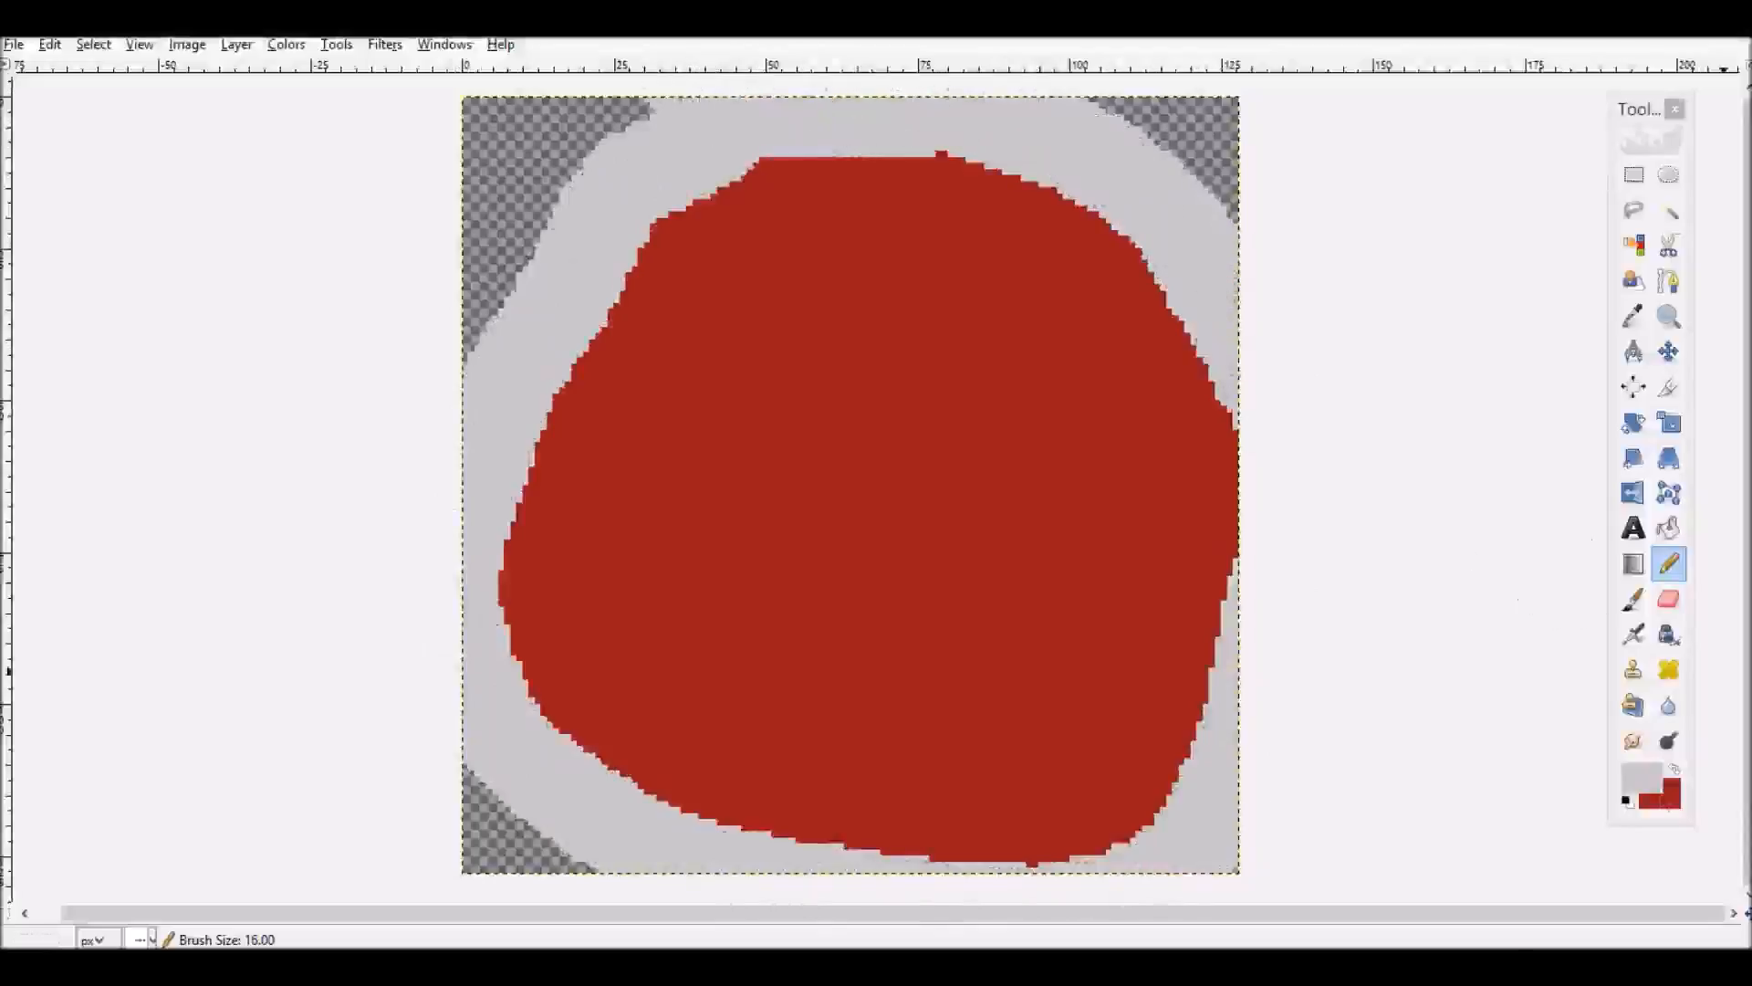
Step: Paint a filled light grey oval in the middle of the red shape
{"action": "mouse_move", "coordinate": [915, 461]}
{"action": "left_mouse_down"}
{"action": "mouse_move", "coordinate": [889, 461]}
{"action": "mouse_move", "coordinate": [834, 547]}
{"action": "mouse_move", "coordinate": [1013, 458]}
{"action": "mouse_move", "coordinate": [780, 394]}
{"action": "left_mouse_up"}
{"action": "mouse_move", "coordinate": [755, 474]}
{"action": "left_mouse_down"}
{"action": "mouse_move", "coordinate": [990, 511]}
{"action": "mouse_move", "coordinate": [760, 529]}
{"action": "mouse_move", "coordinate": [950, 567]}
{"action": "mouse_move", "coordinate": [790, 454]}
{"action": "left_mouse_up"}
{"action": "mouse_move", "coordinate": [949, 433]}
{"action": "left_mouse_down"}
{"action": "mouse_move", "coordinate": [696, 391]}
{"action": "mouse_move", "coordinate": [922, 665]}
{"action": "mouse_move", "coordinate": [955, 364]}
{"action": "mouse_move", "coordinate": [847, 335]}
{"action": "left_mouse_up"}
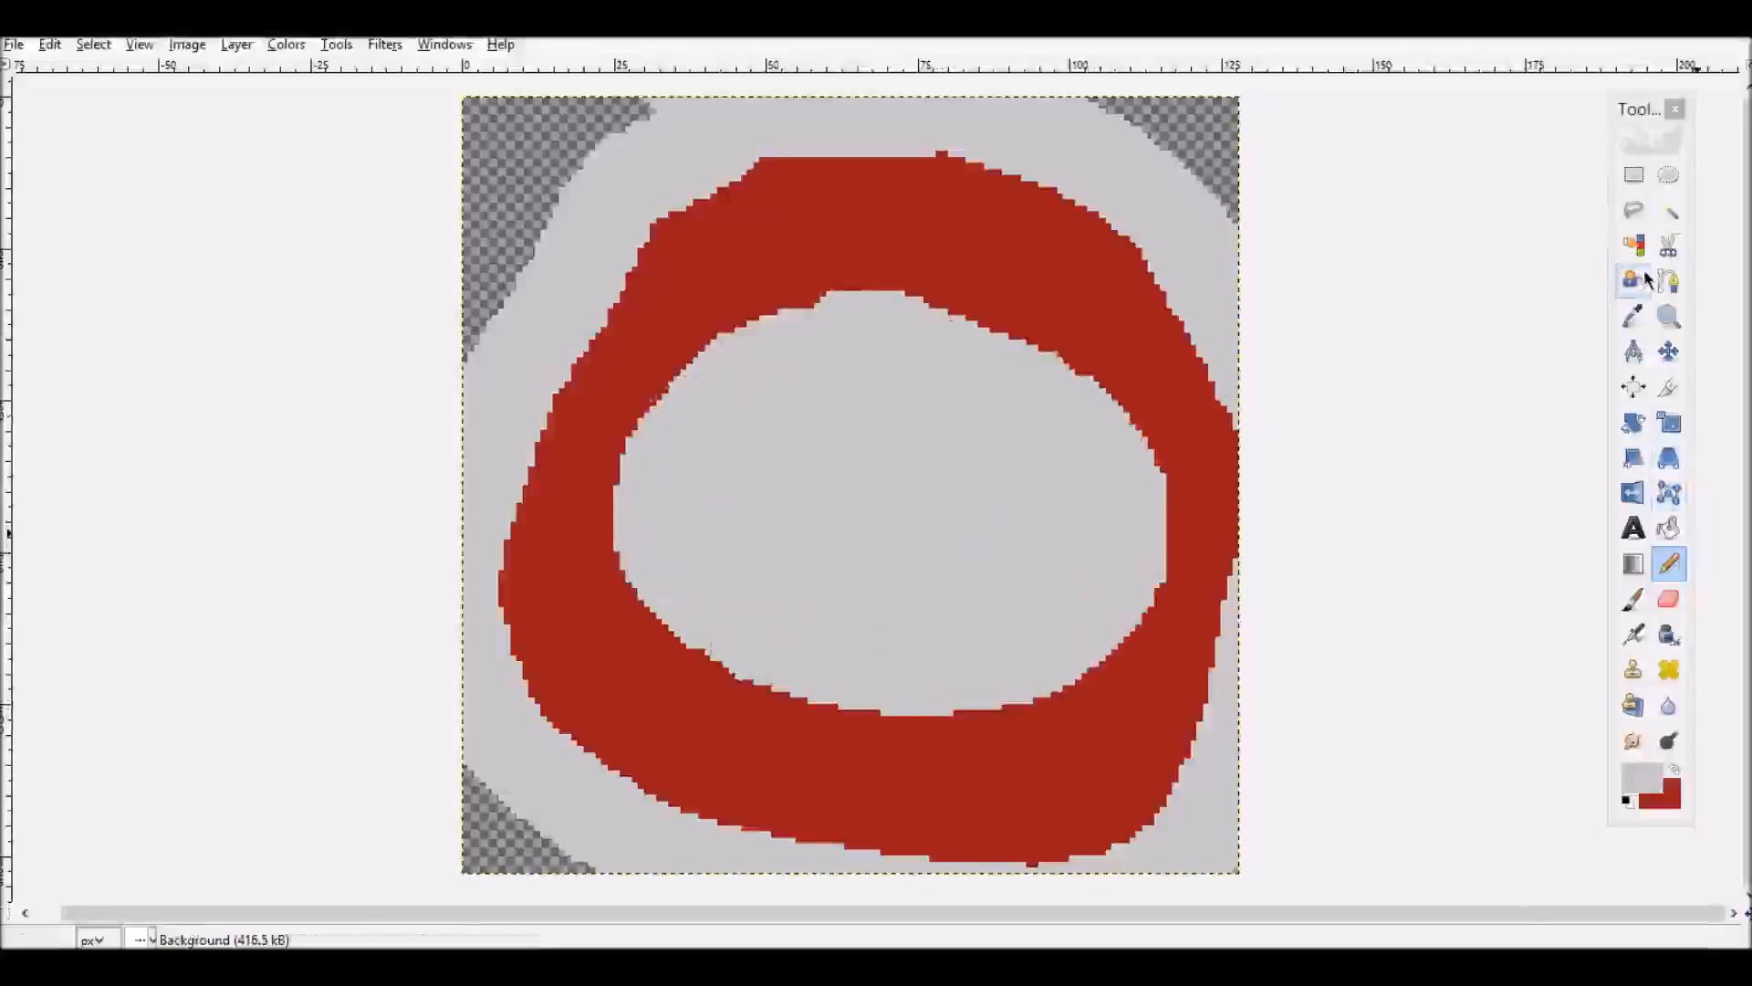
Step: Write "Temp" in black across the light grey oval with the Pencil at brush size 8
{"action": "left_click", "coordinate": [1647, 772]}
{"action": "left_click", "coordinate": [1546, 461]}
{"action": "left_click", "coordinate": [1529, 544]}
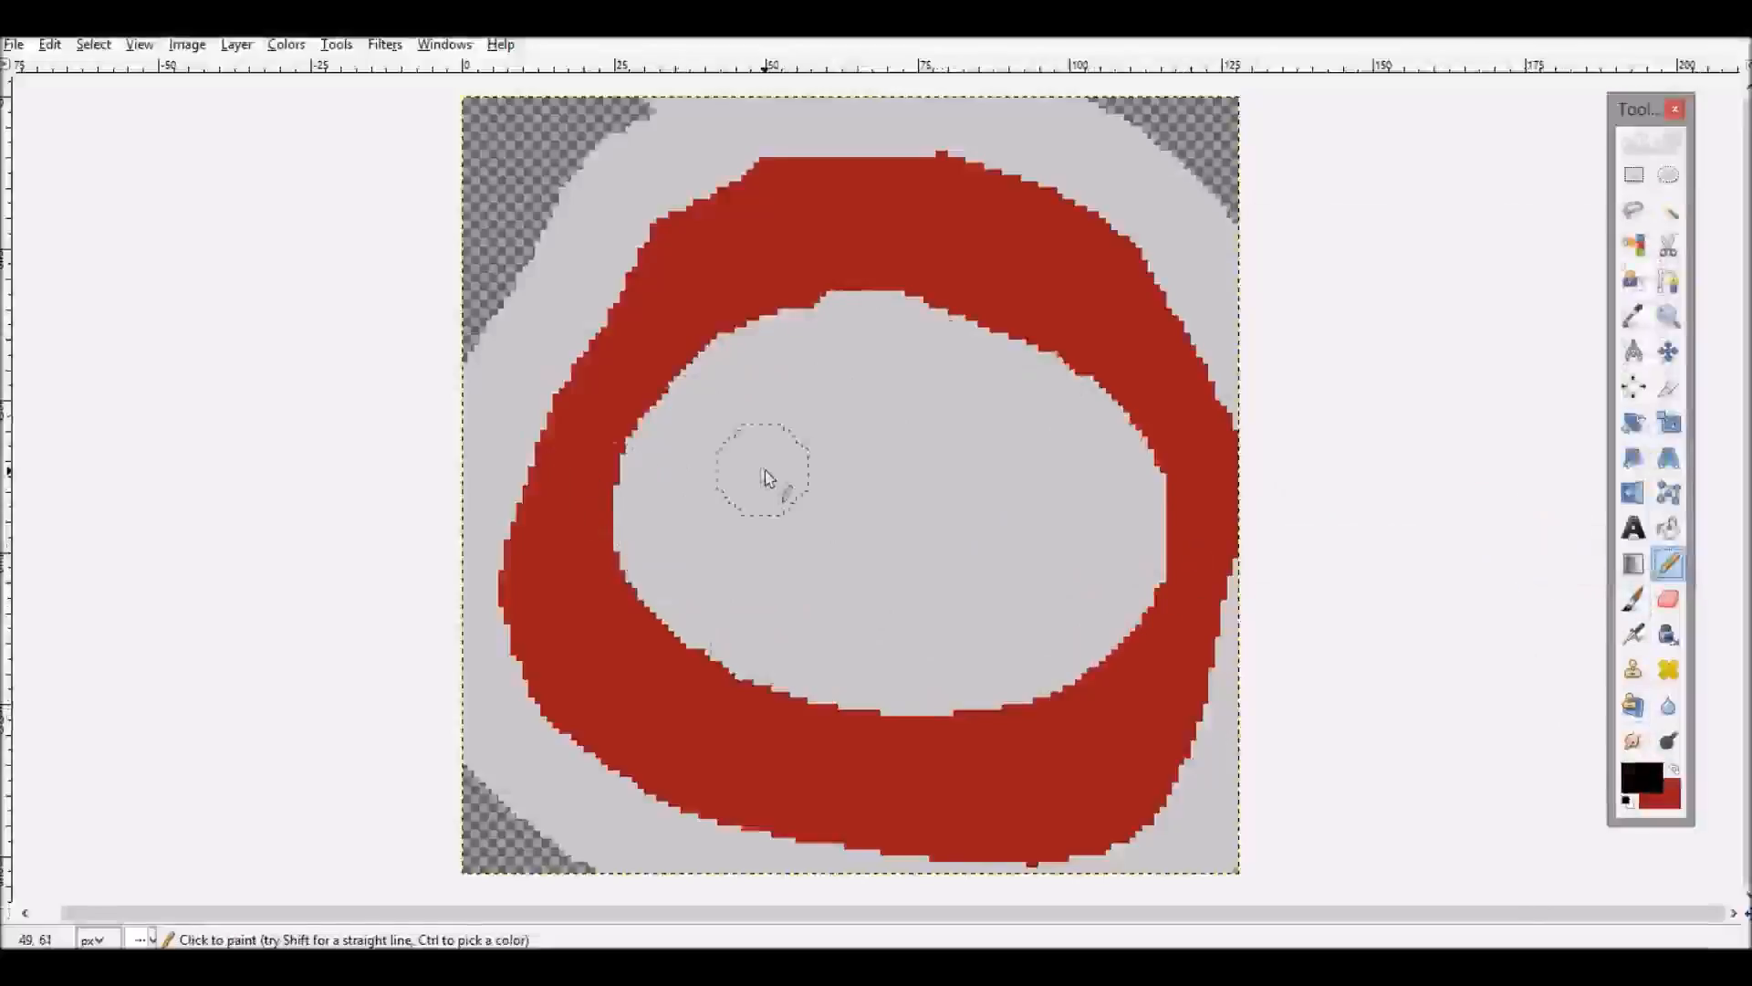
{"action": "key", "text": "bracketleft"}
{"action": "key", "text": "bracketleft"}
{"action": "key", "text": "bracketleft"}
{"action": "key", "text": "bracketleft"}
{"action": "key", "text": "bracketleft"}
{"action": "key", "text": "bracketleft"}
{"action": "key", "text": "bracketleft"}
{"action": "key", "text": "bracketleft"}
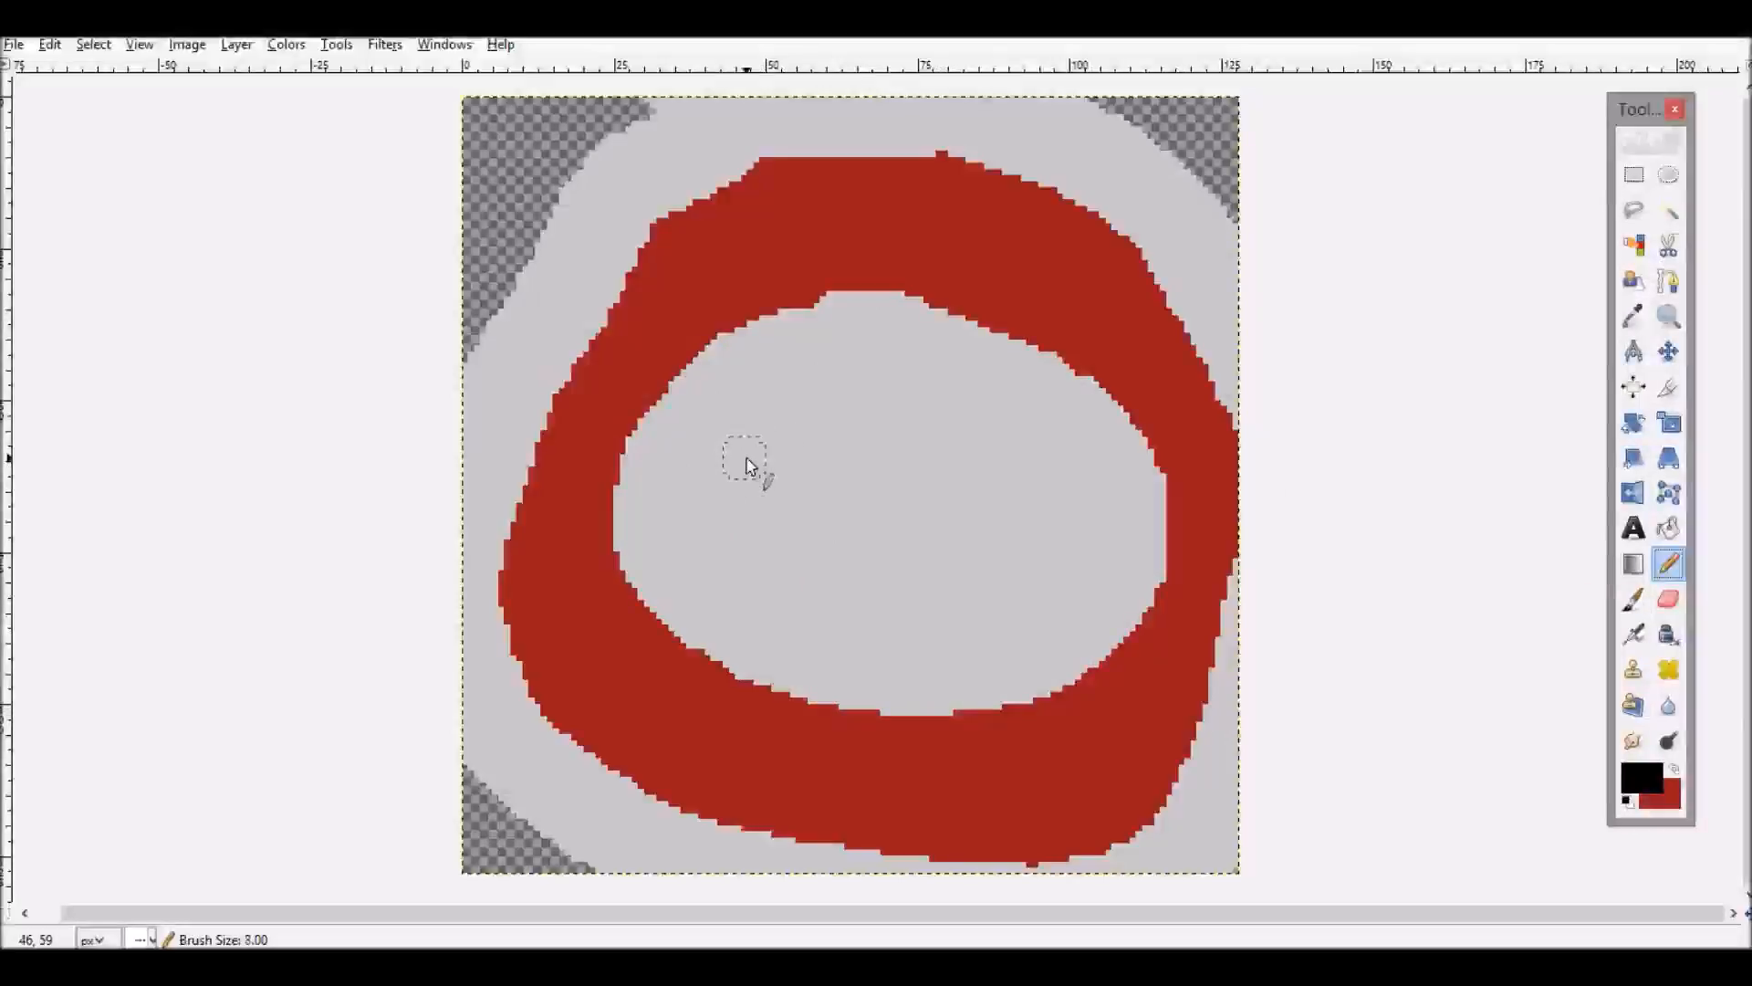
{"action": "left_click_drag", "start_coordinate": [750, 406], "coordinate": [725, 610]}
{"action": "left_click_drag", "start_coordinate": [680, 427], "coordinate": [816, 429]}
{"action": "left_click", "coordinate": [816, 529]}
{"action": "mouse_move", "coordinate": [832, 550]}
{"action": "left_mouse_down"}
{"action": "mouse_move", "coordinate": [837, 586]}
{"action": "mouse_move", "coordinate": [907, 606]}
{"action": "left_mouse_up"}
{"action": "mouse_move", "coordinate": [946, 508]}
{"action": "left_mouse_down"}
{"action": "mouse_move", "coordinate": [994, 552]}
{"action": "mouse_move", "coordinate": [1054, 522]}
{"action": "mouse_move", "coordinate": [1095, 547]}
{"action": "mouse_move", "coordinate": [1109, 480]}
{"action": "mouse_move", "coordinate": [1129, 643]}
{"action": "left_mouse_up"}
{"action": "mouse_move", "coordinate": [1106, 484]}
{"action": "left_mouse_down"}
{"action": "mouse_move", "coordinate": [1161, 476]}
{"action": "mouse_move", "coordinate": [1123, 558]}
{"action": "left_mouse_up"}
{"action": "mouse_move", "coordinate": [809, 617]}
{"action": "middle_mouse_down"}
{"action": "mouse_move", "coordinate": [763, 606]}
{"action": "mouse_move", "coordinate": [787, 609]}
{"action": "middle_mouse_up"}
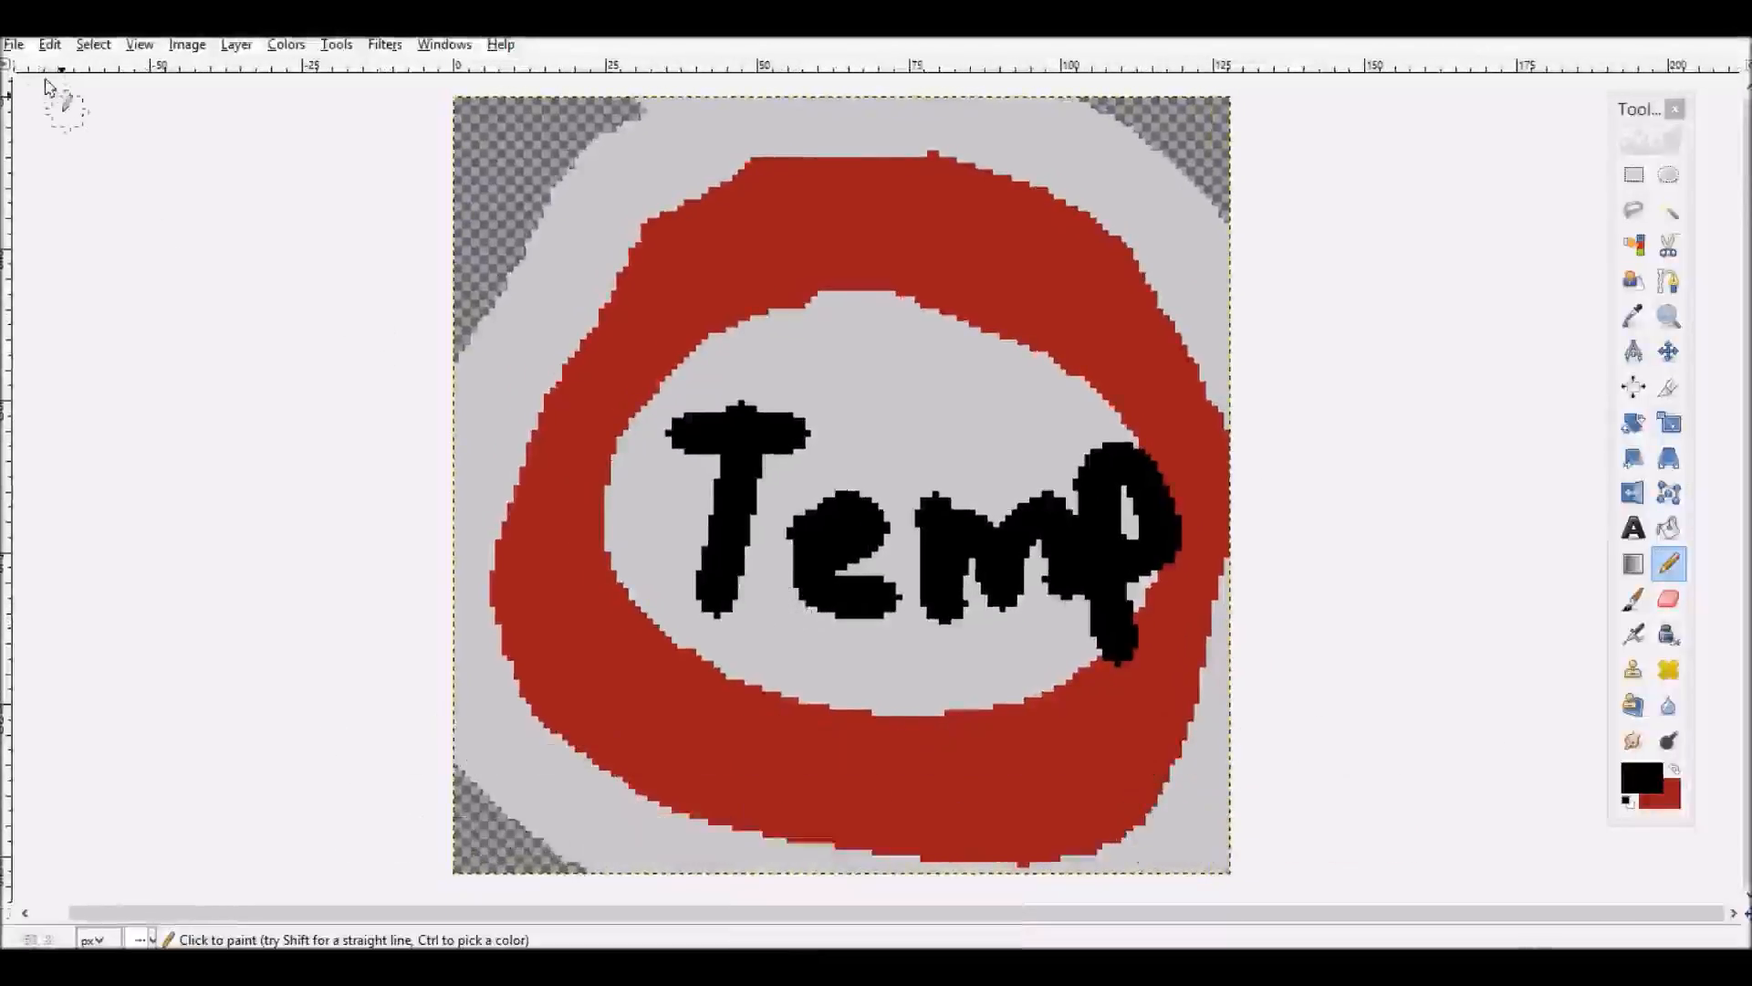
Step: Export the image as pack.png into the Anything folder with the default PNG options
{"action": "left_click", "coordinate": [14, 44]}
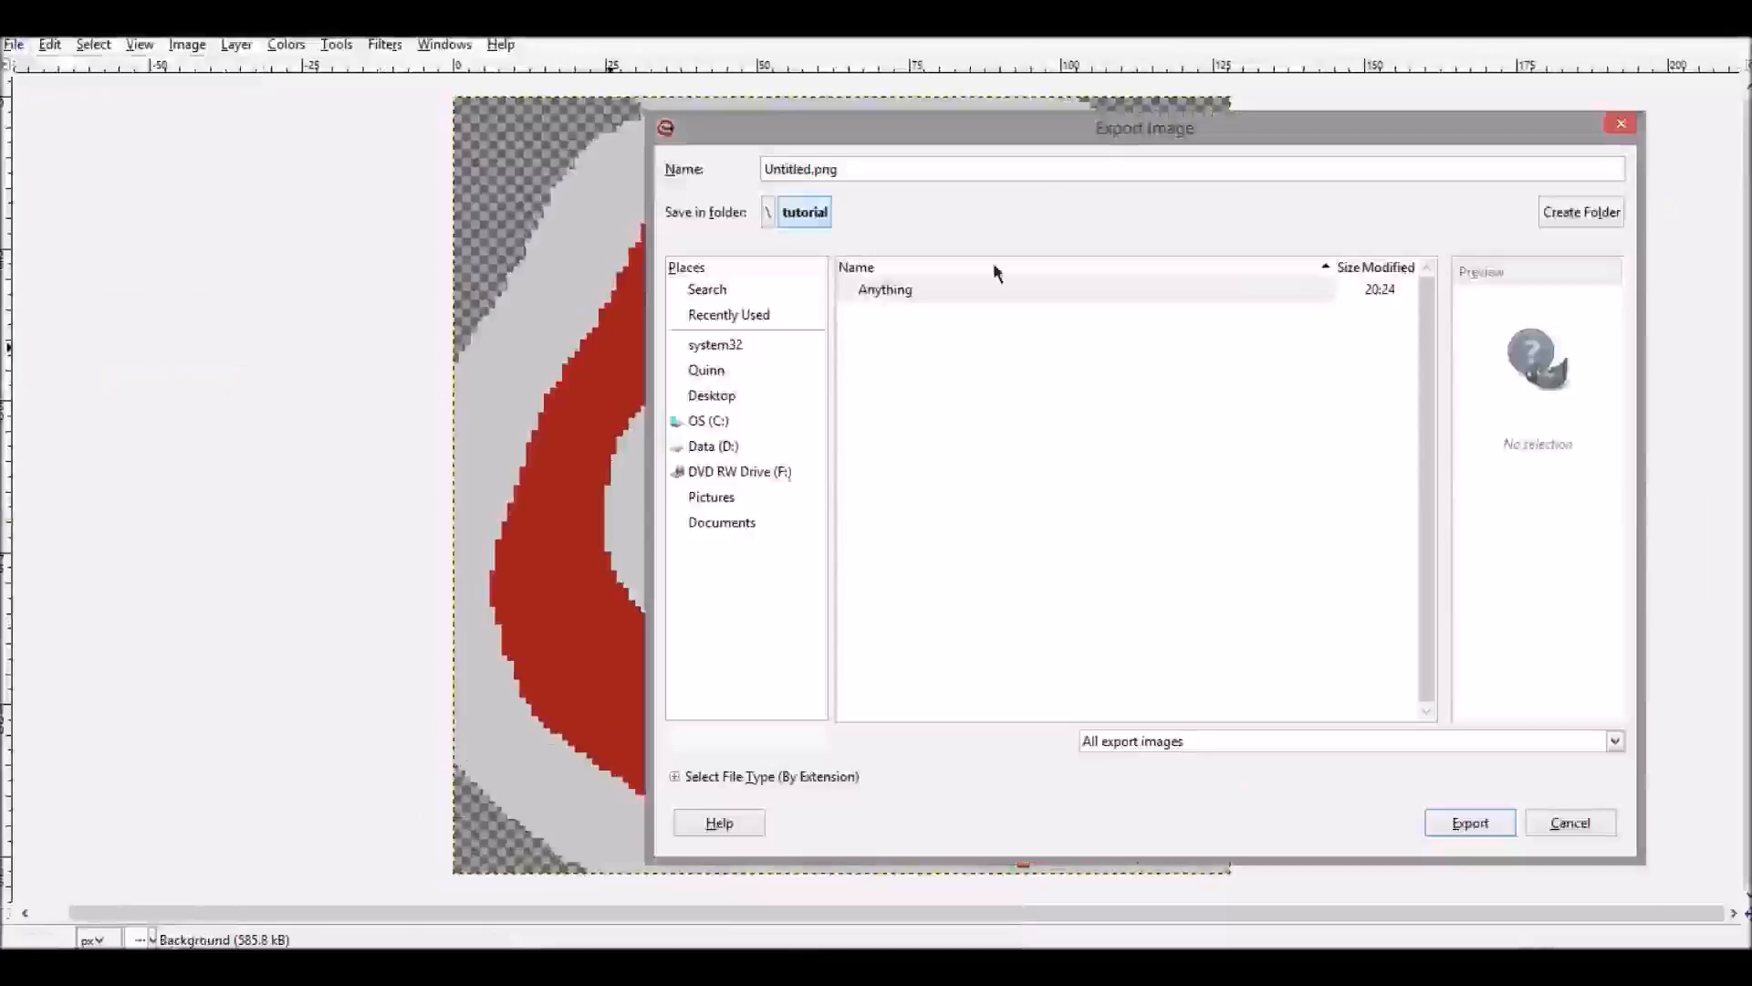
{"action": "left_click_drag", "start_coordinate": [1053, 131], "coordinate": [923, 133]}
{"action": "left_click", "coordinate": [790, 278]}
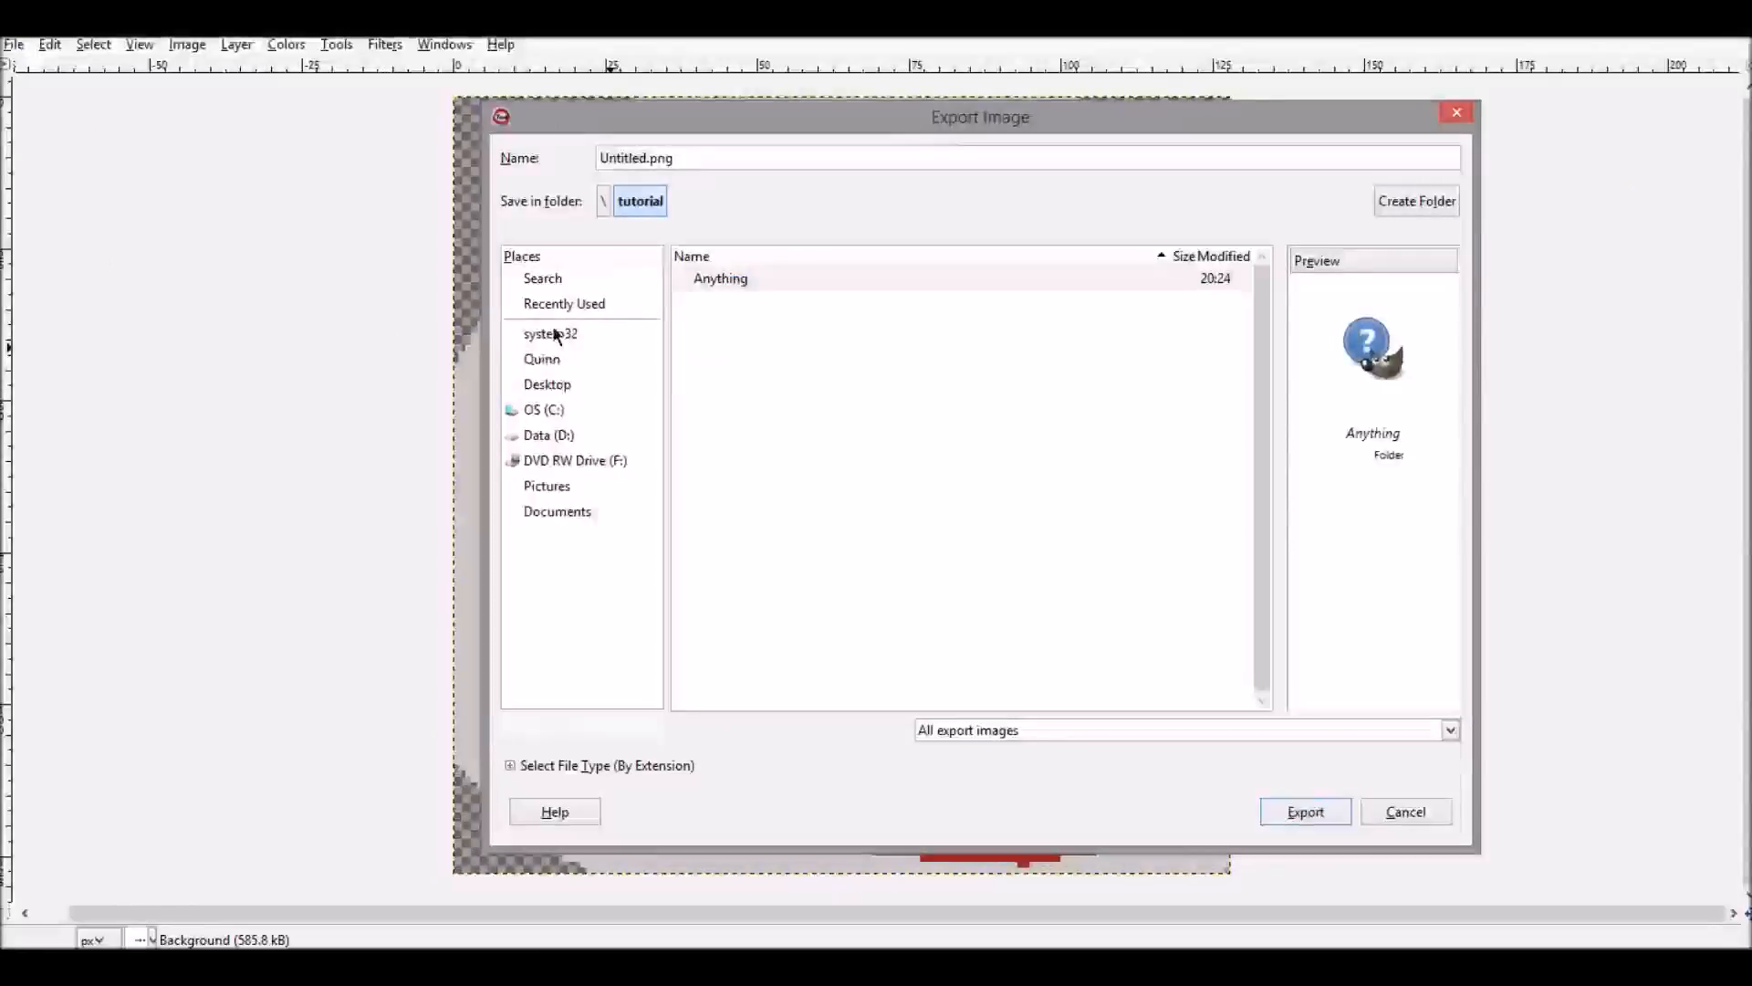
{"action": "left_click", "coordinate": [716, 282]}
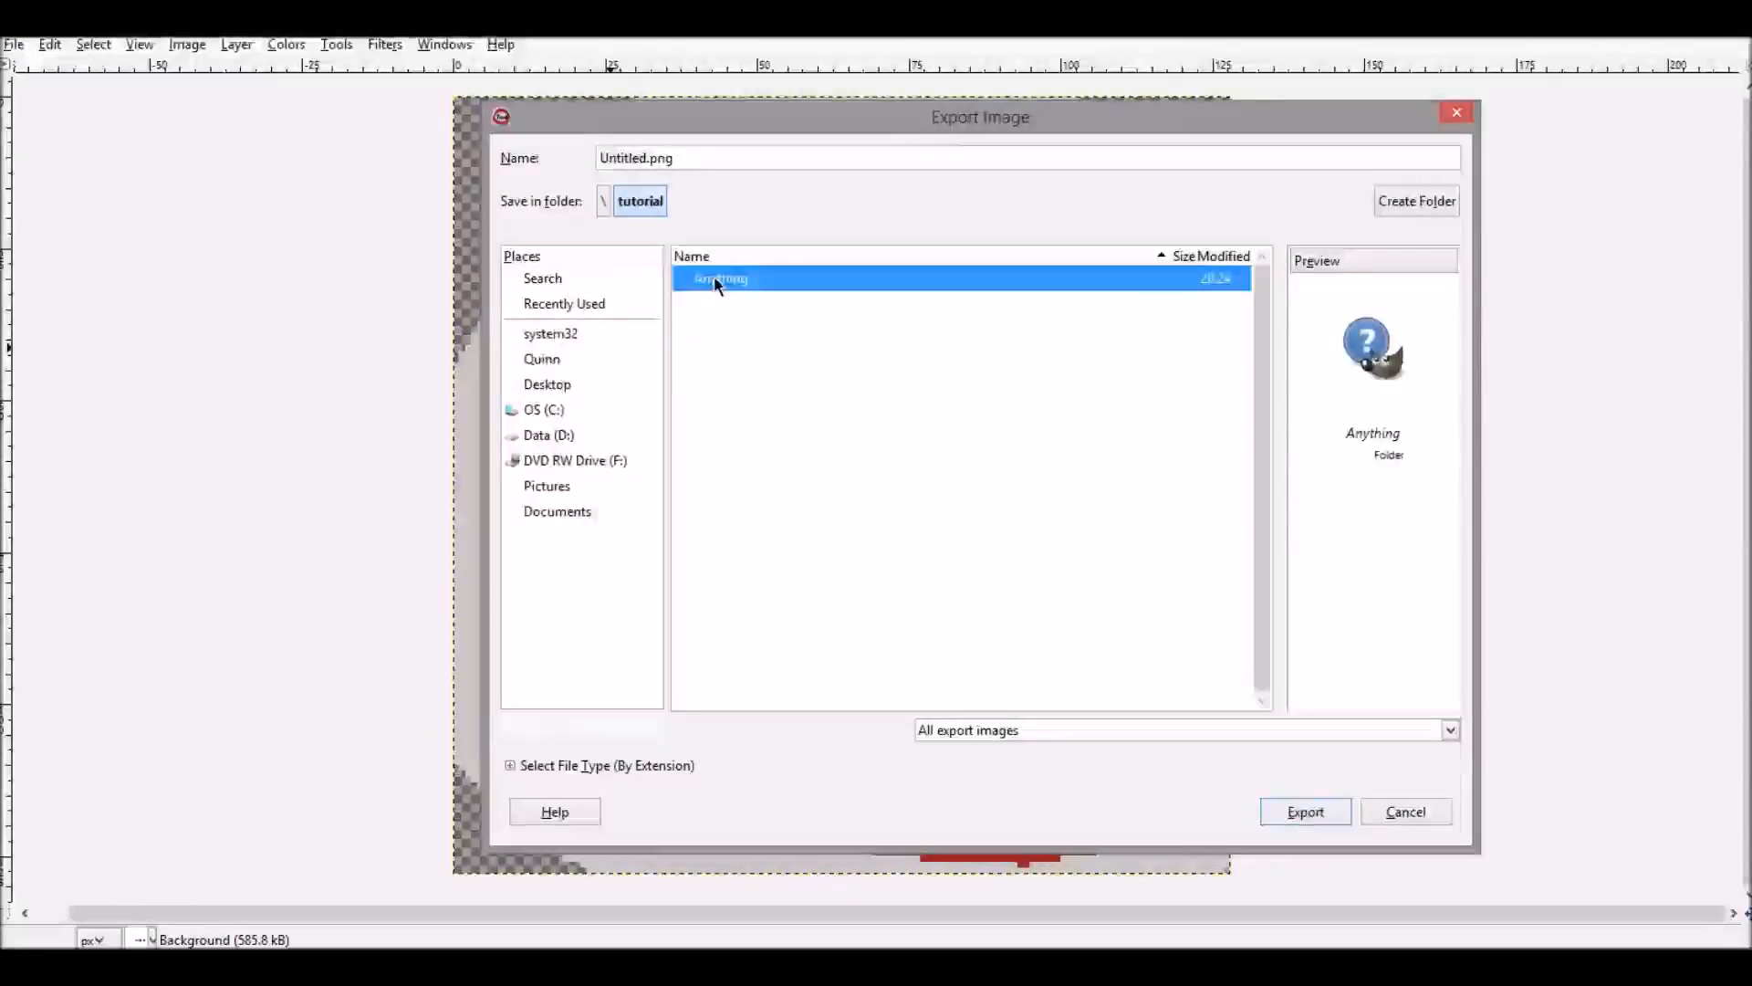
{"action": "double_click", "coordinate": [716, 283]}
{"action": "double_click", "coordinate": [621, 158]}
{"action": "type", "text": "pack"}
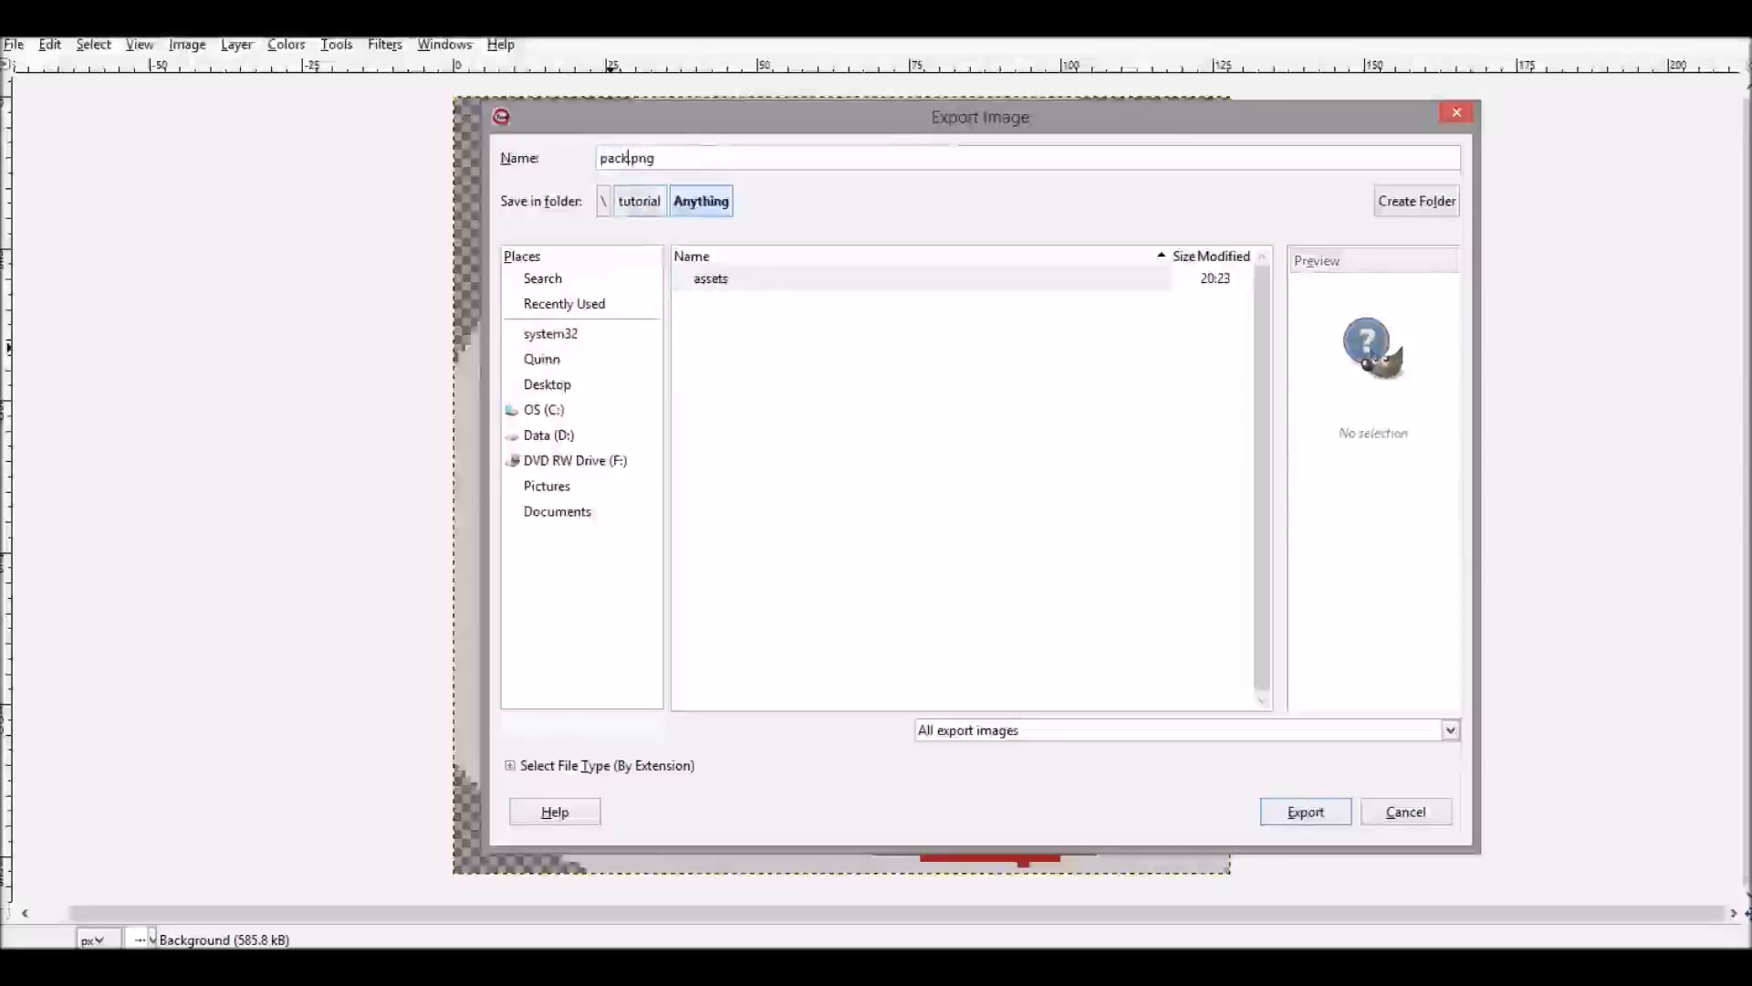
{"action": "left_click", "coordinate": [1303, 813]}
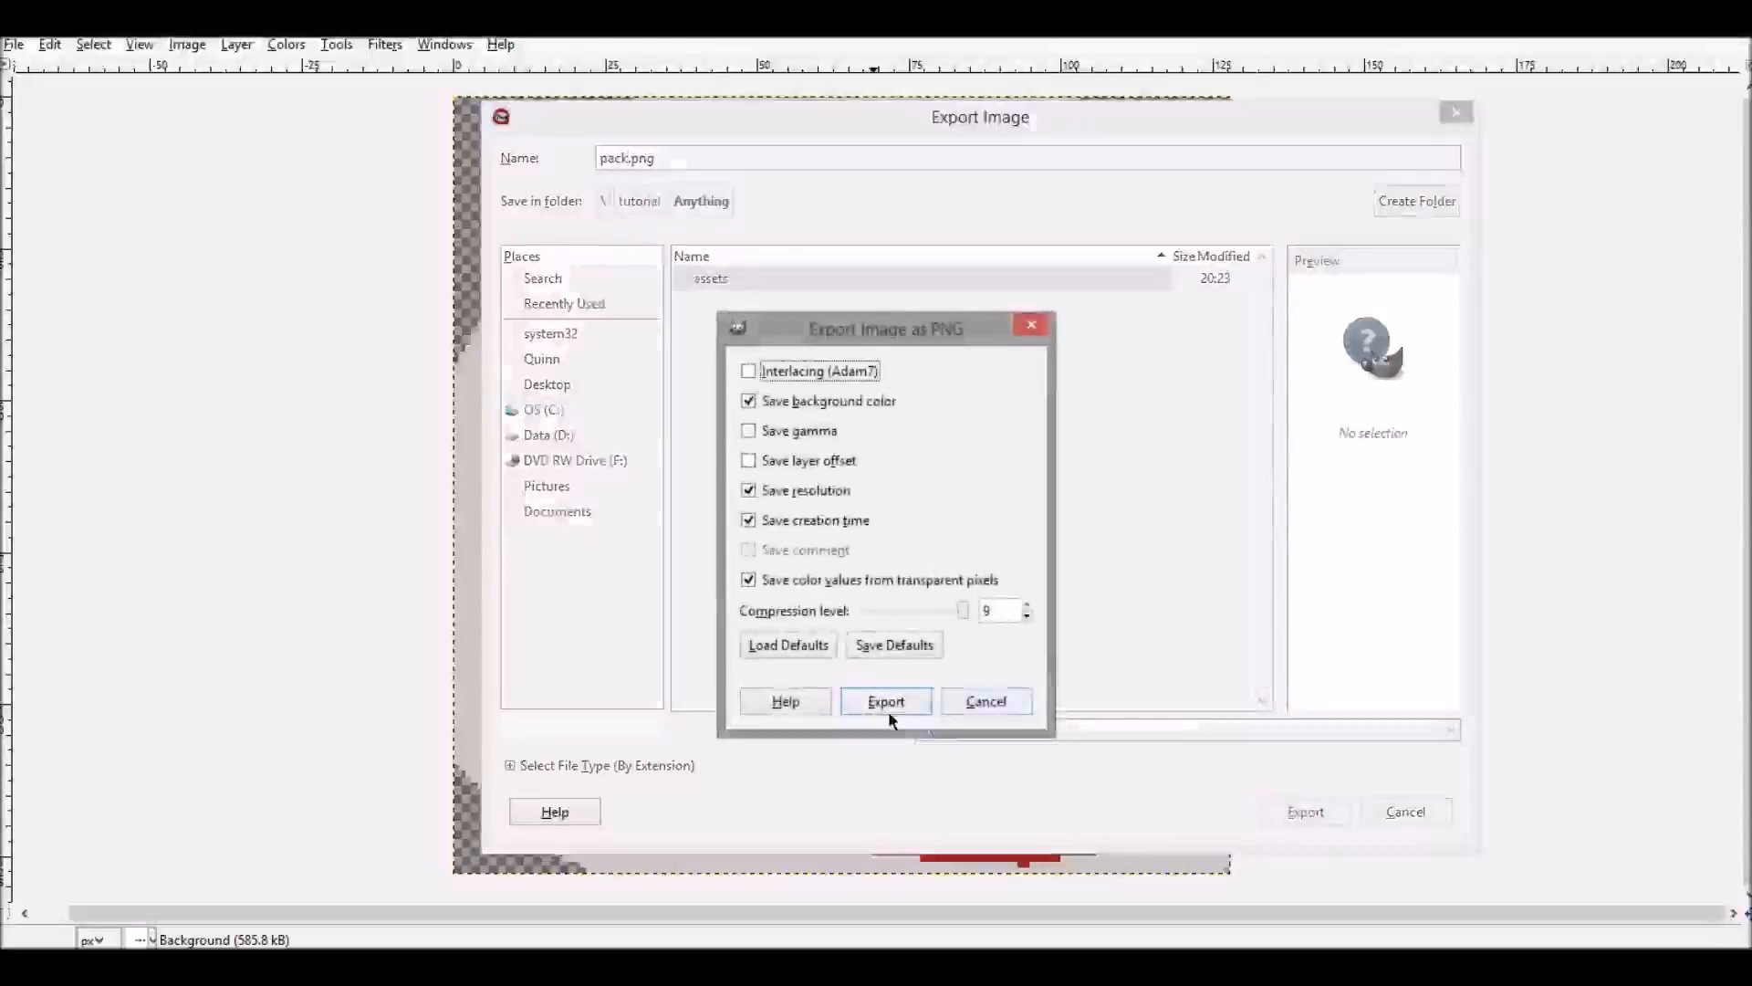
{"action": "left_click", "coordinate": [882, 702]}
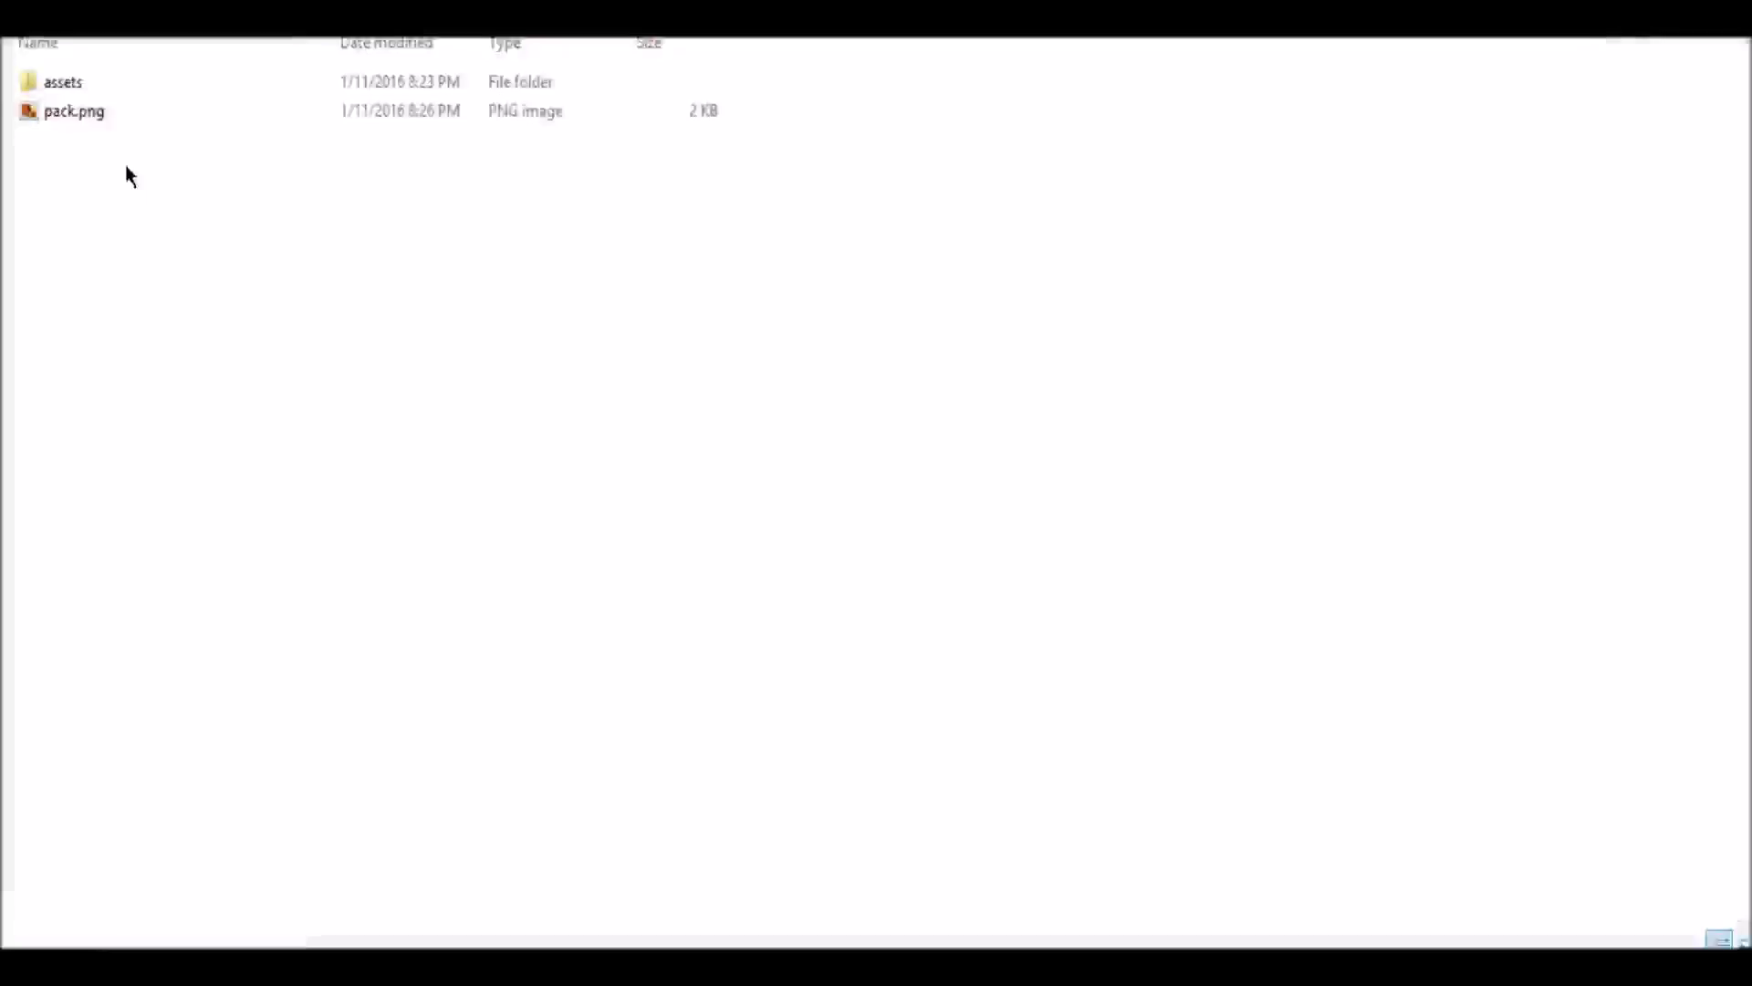
Step: Paste the copied pack.mcmeta file into the Anything folder and open it in Notepad
{"action": "left_click", "coordinate": [33, 44]}
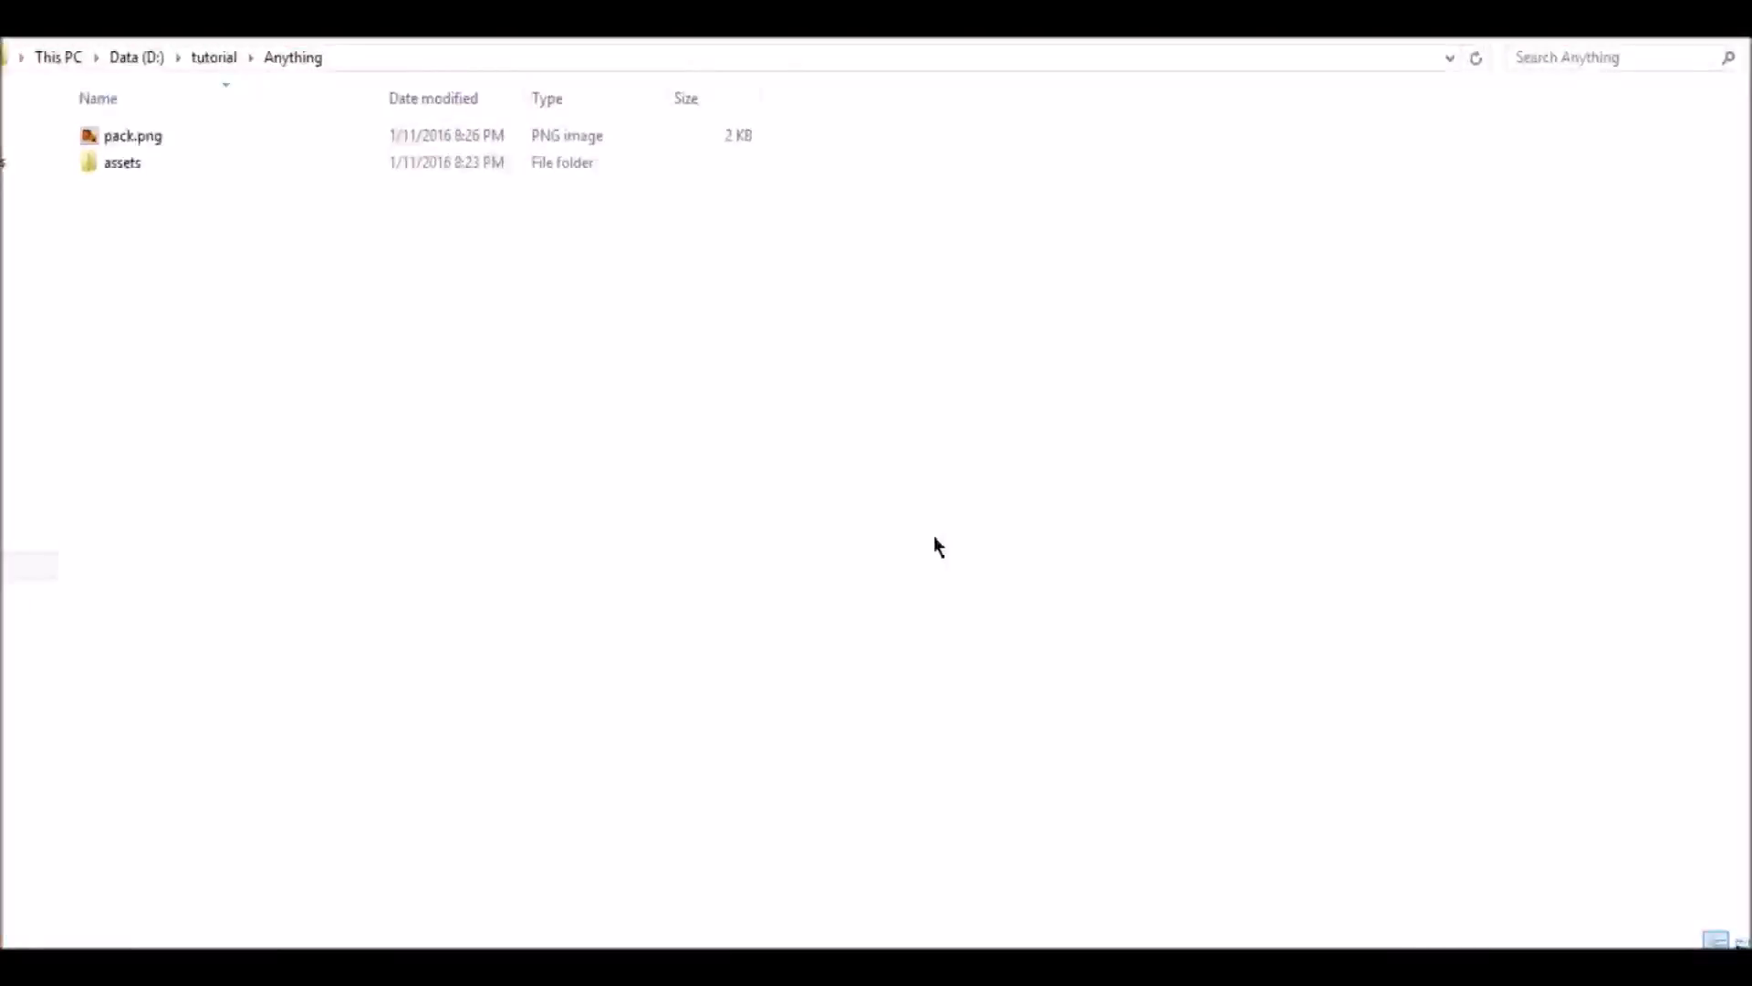
{"action": "key", "text": "ctrl+v"}
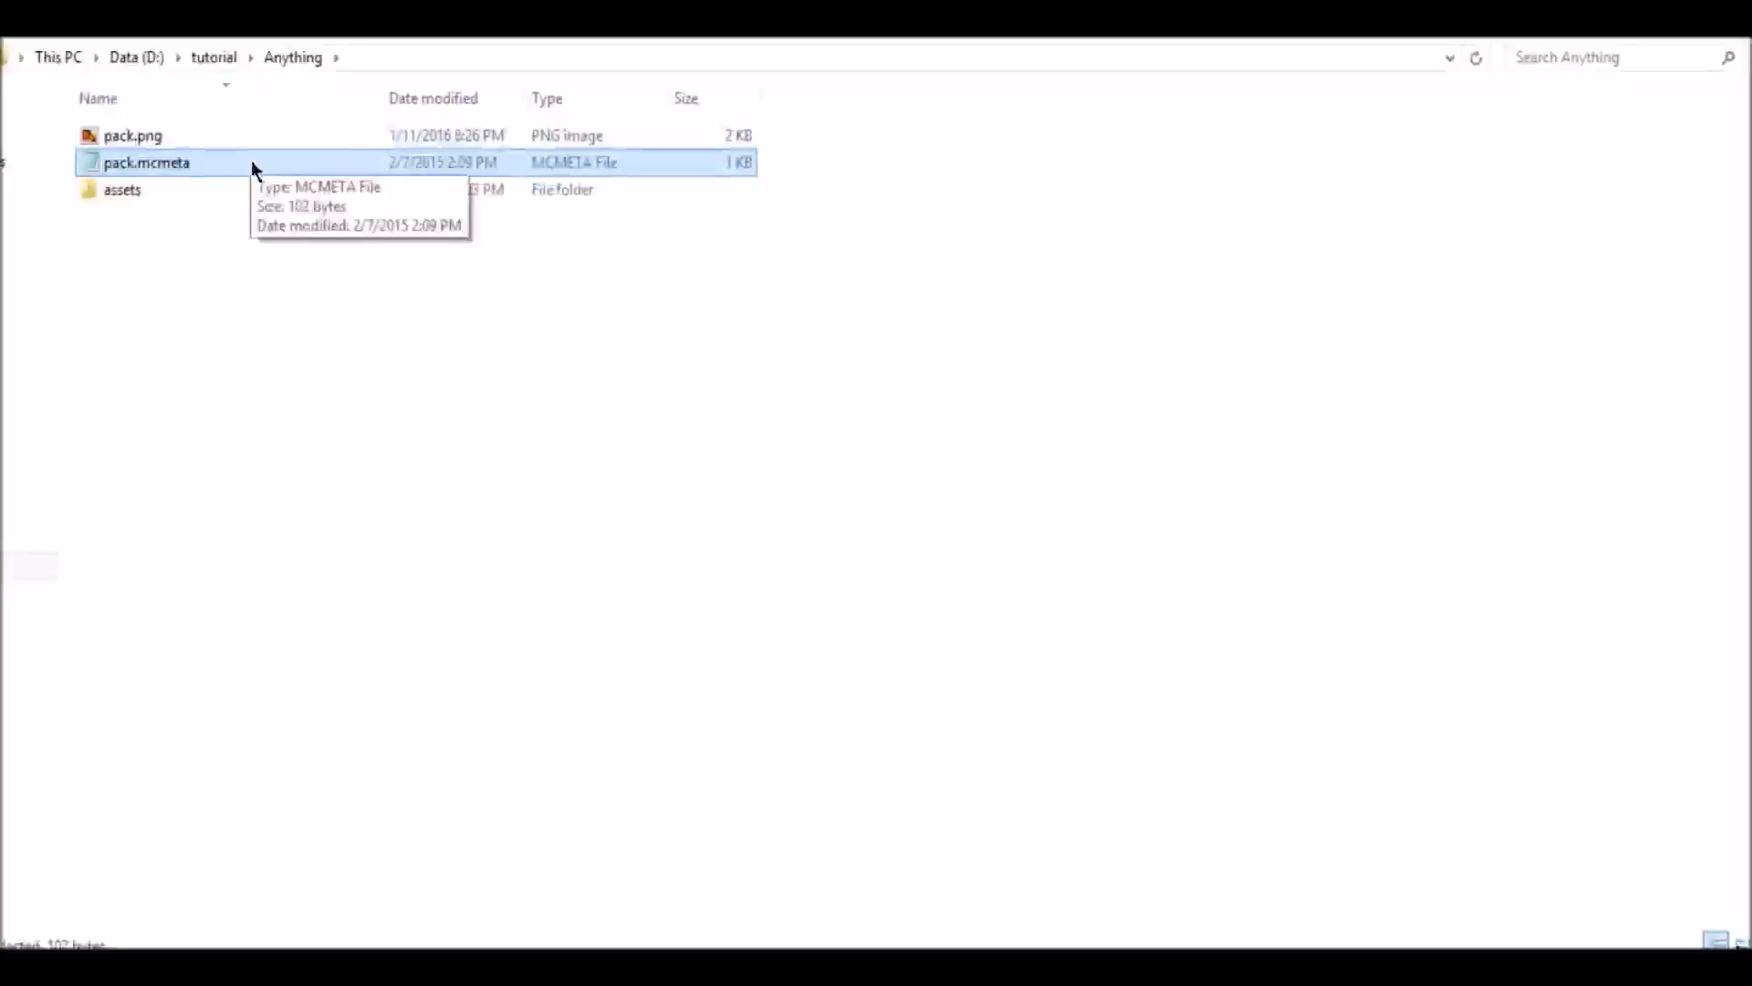
{"action": "double_click", "coordinate": [252, 166]}
Step: Change the description in pack.mcmeta to "Anything Pack for tutorials", save the file and close it
{"action": "left_click_drag", "start_coordinate": [568, 201], "coordinate": [868, 203]}
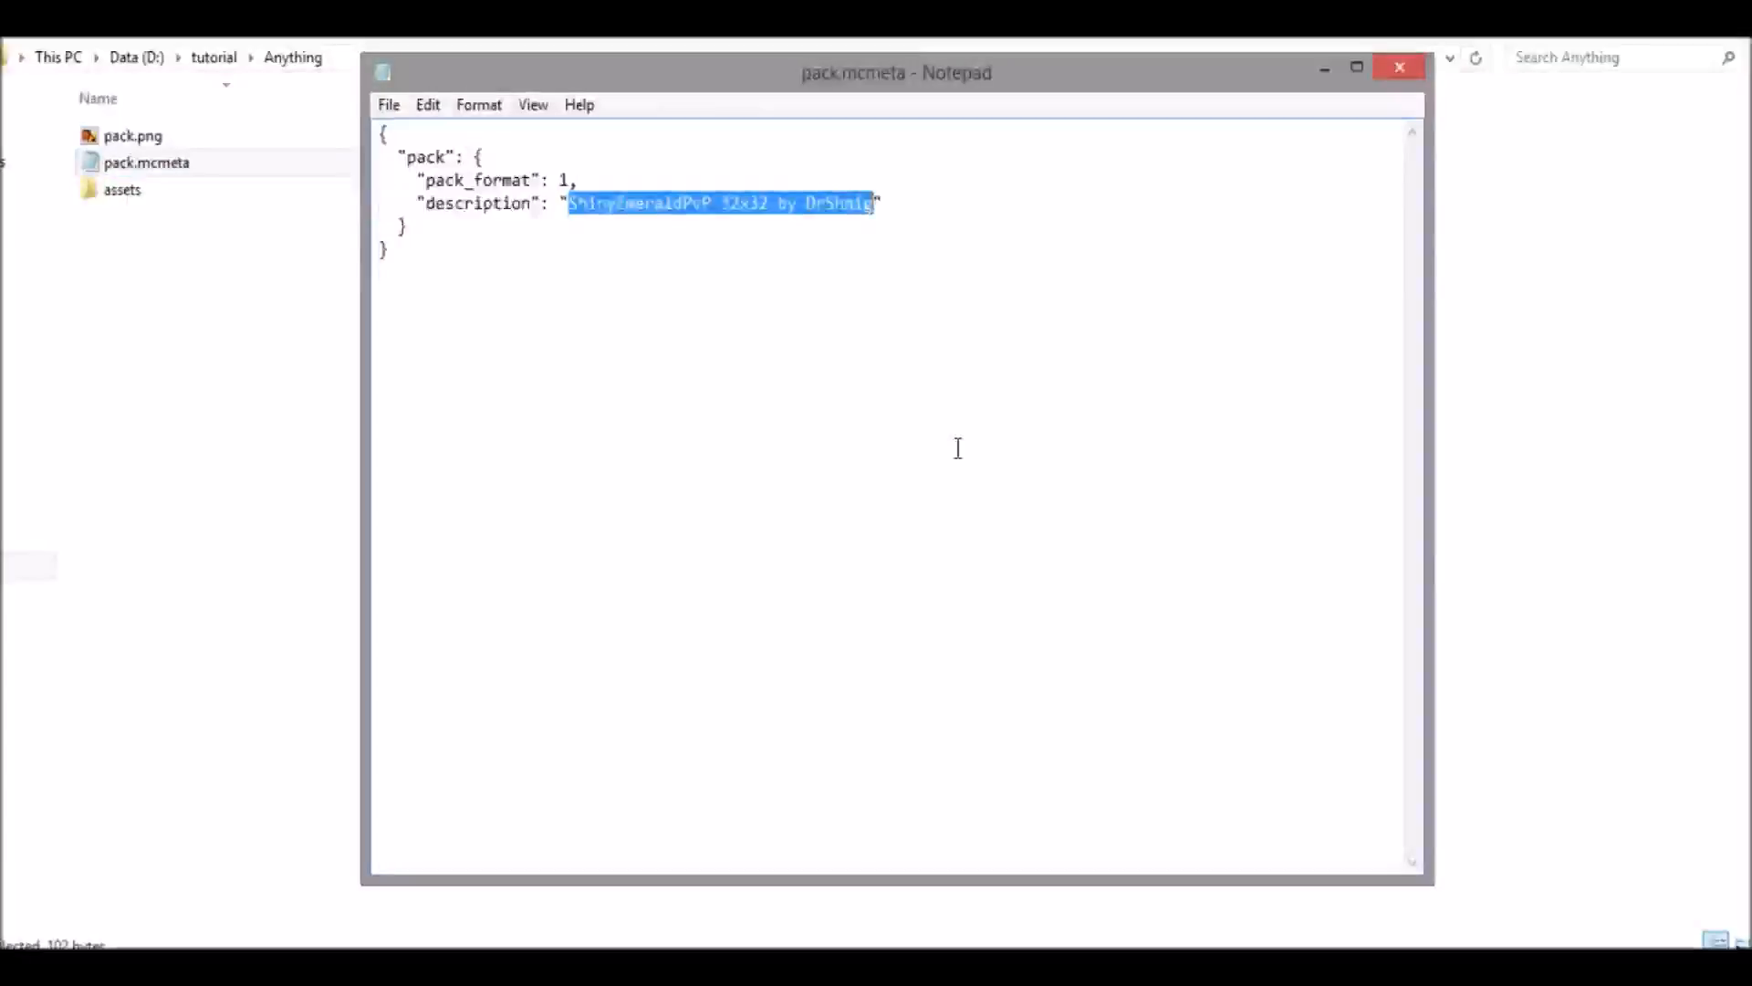
{"action": "type", "text": "Anythign P"}
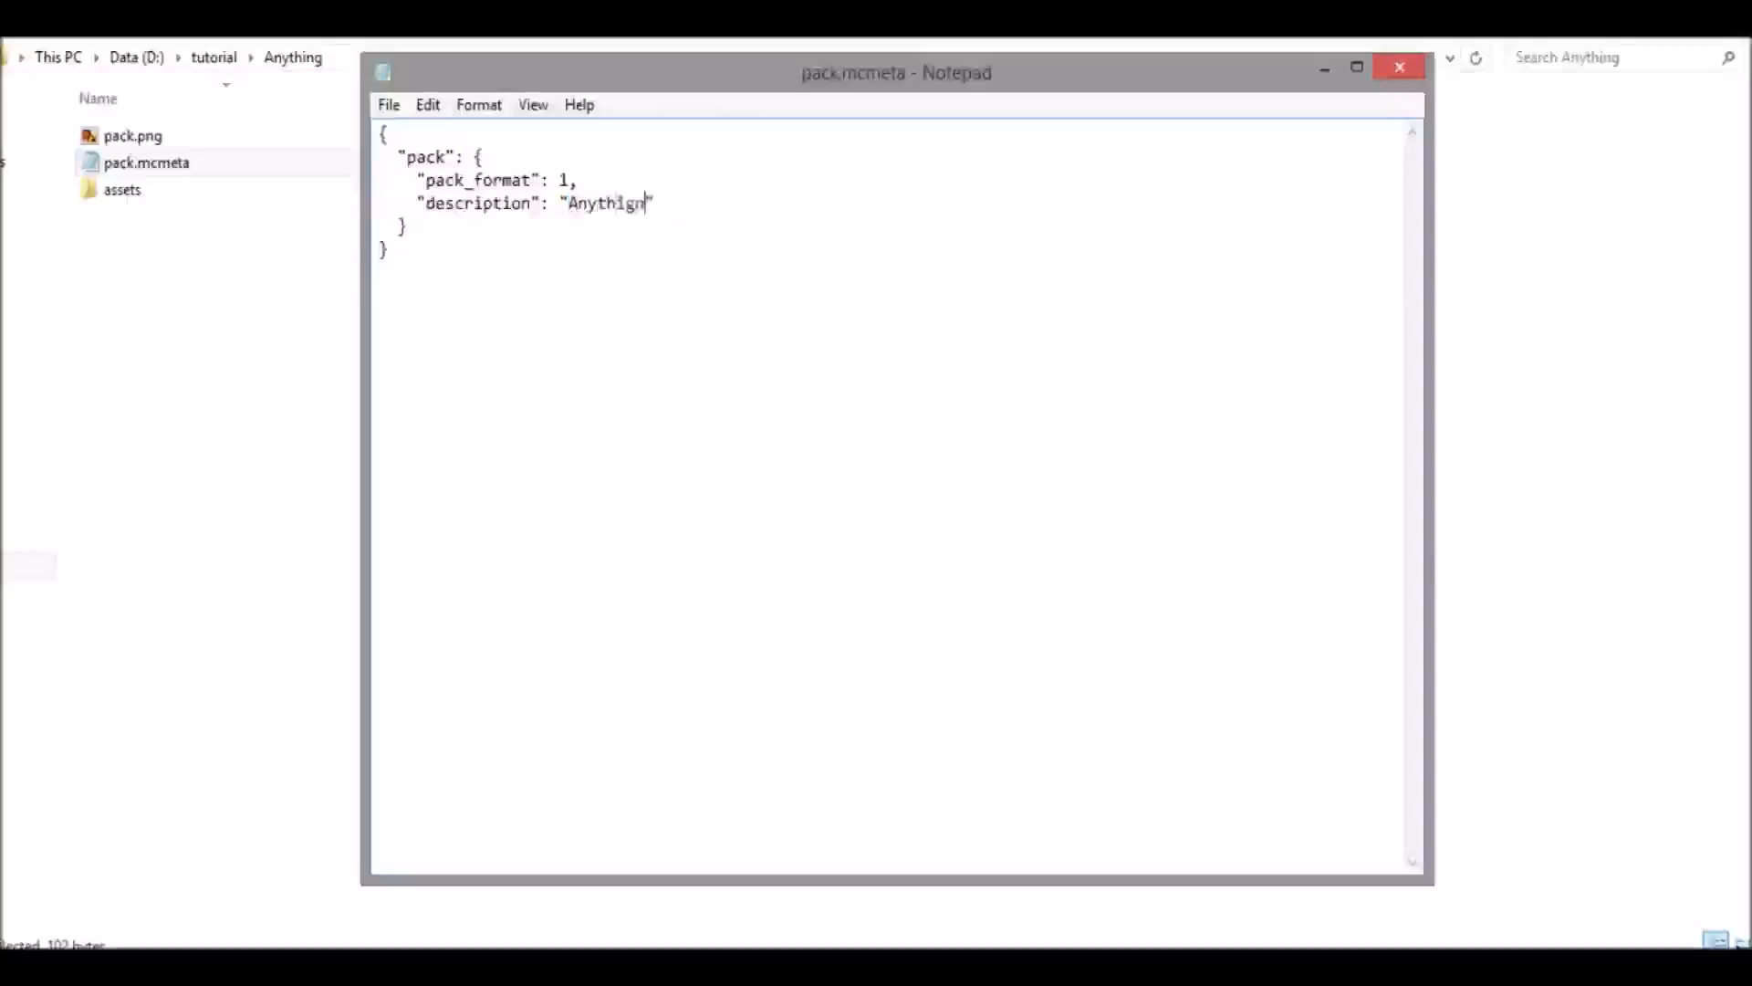
{"action": "type", "text": "ng Pack for tutorials"}
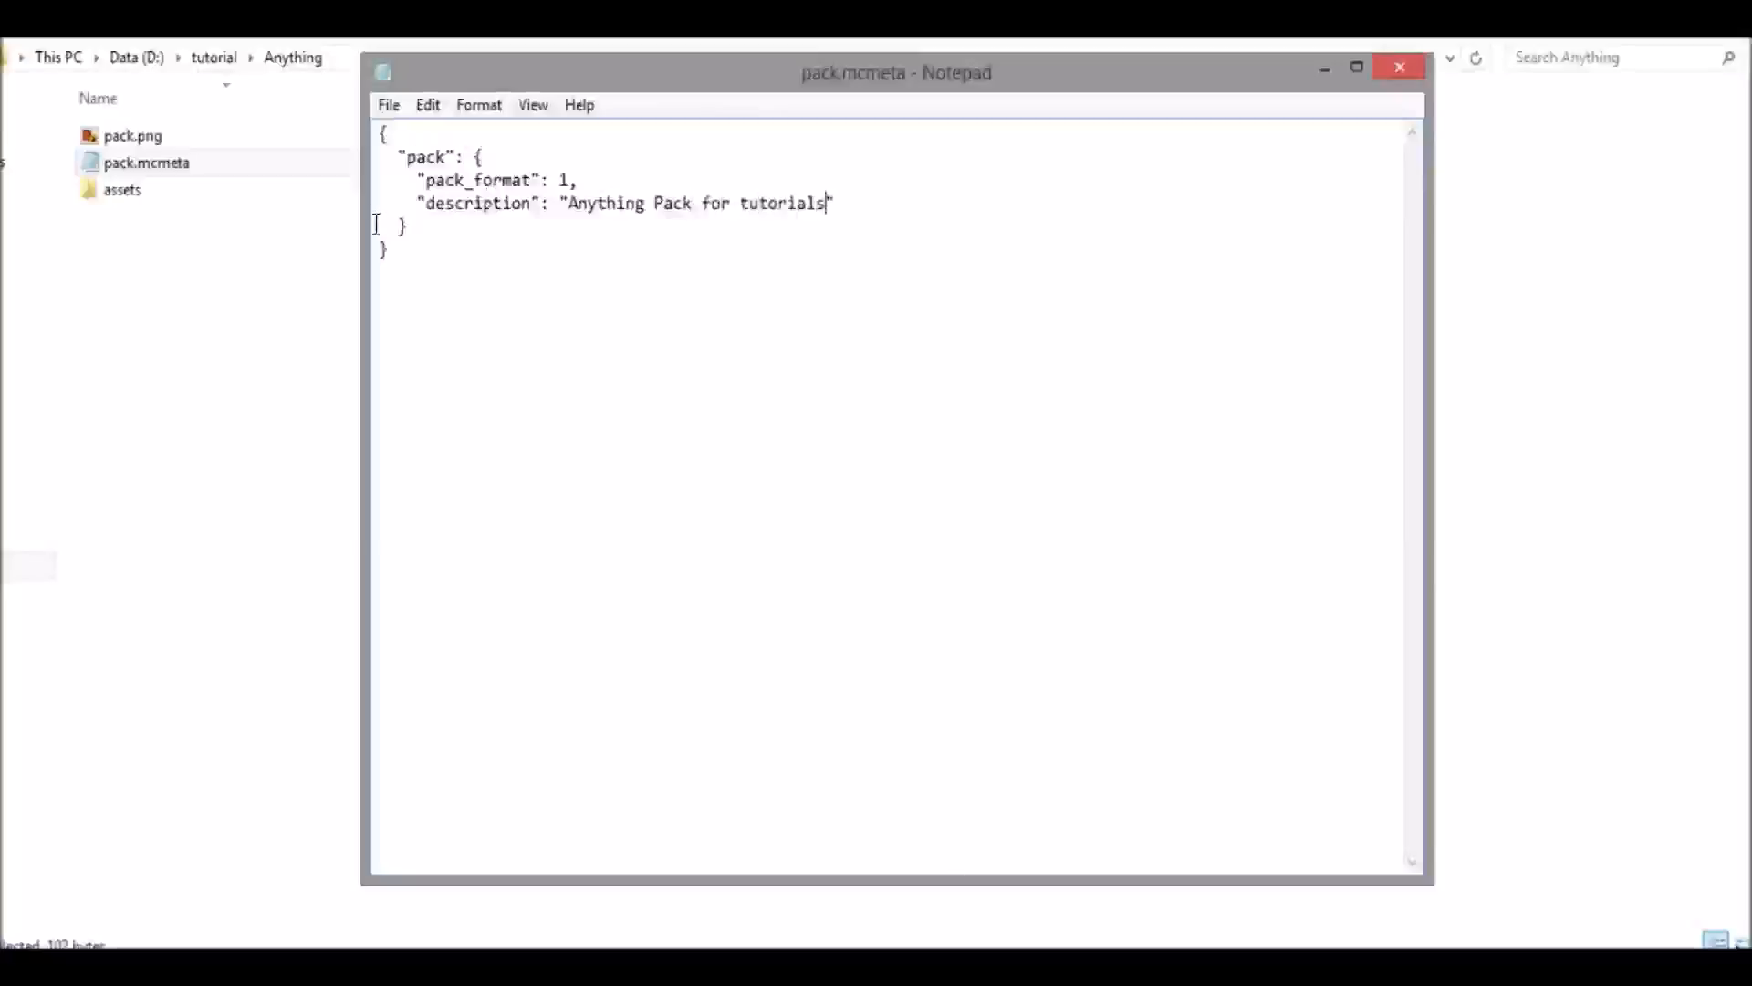
{"action": "left_click_drag", "start_coordinate": [379, 132], "coordinate": [459, 342]}
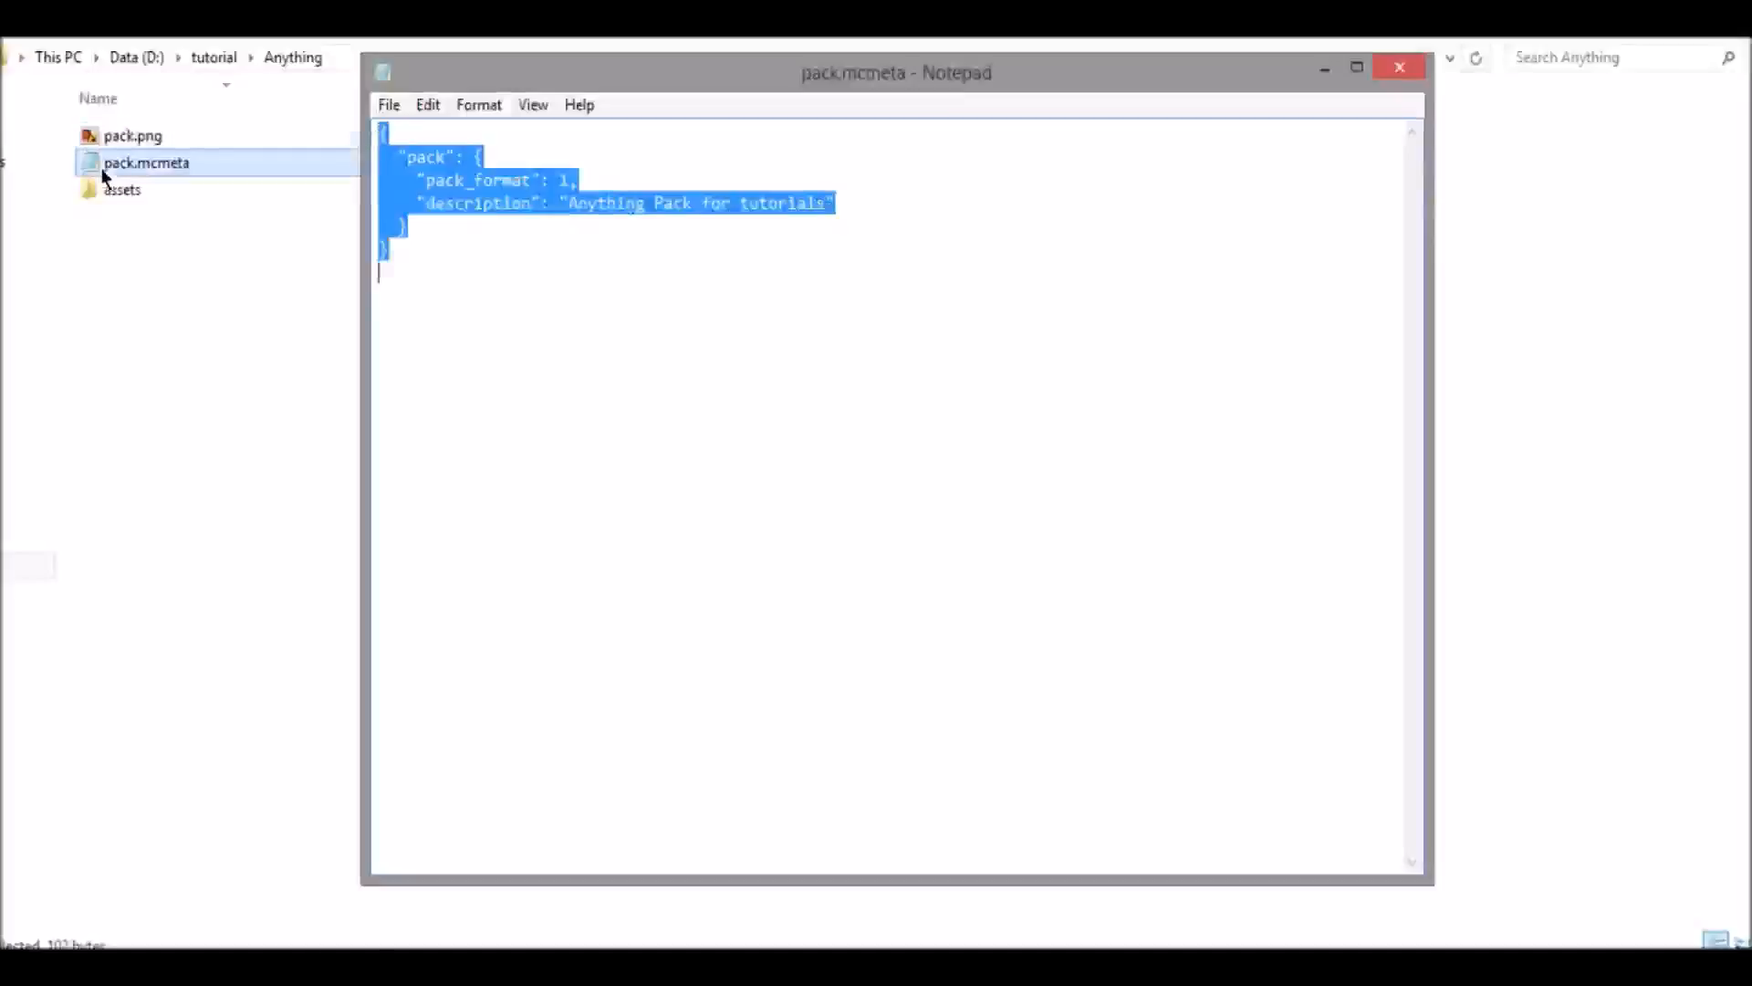
{"action": "left_click", "coordinate": [384, 112]}
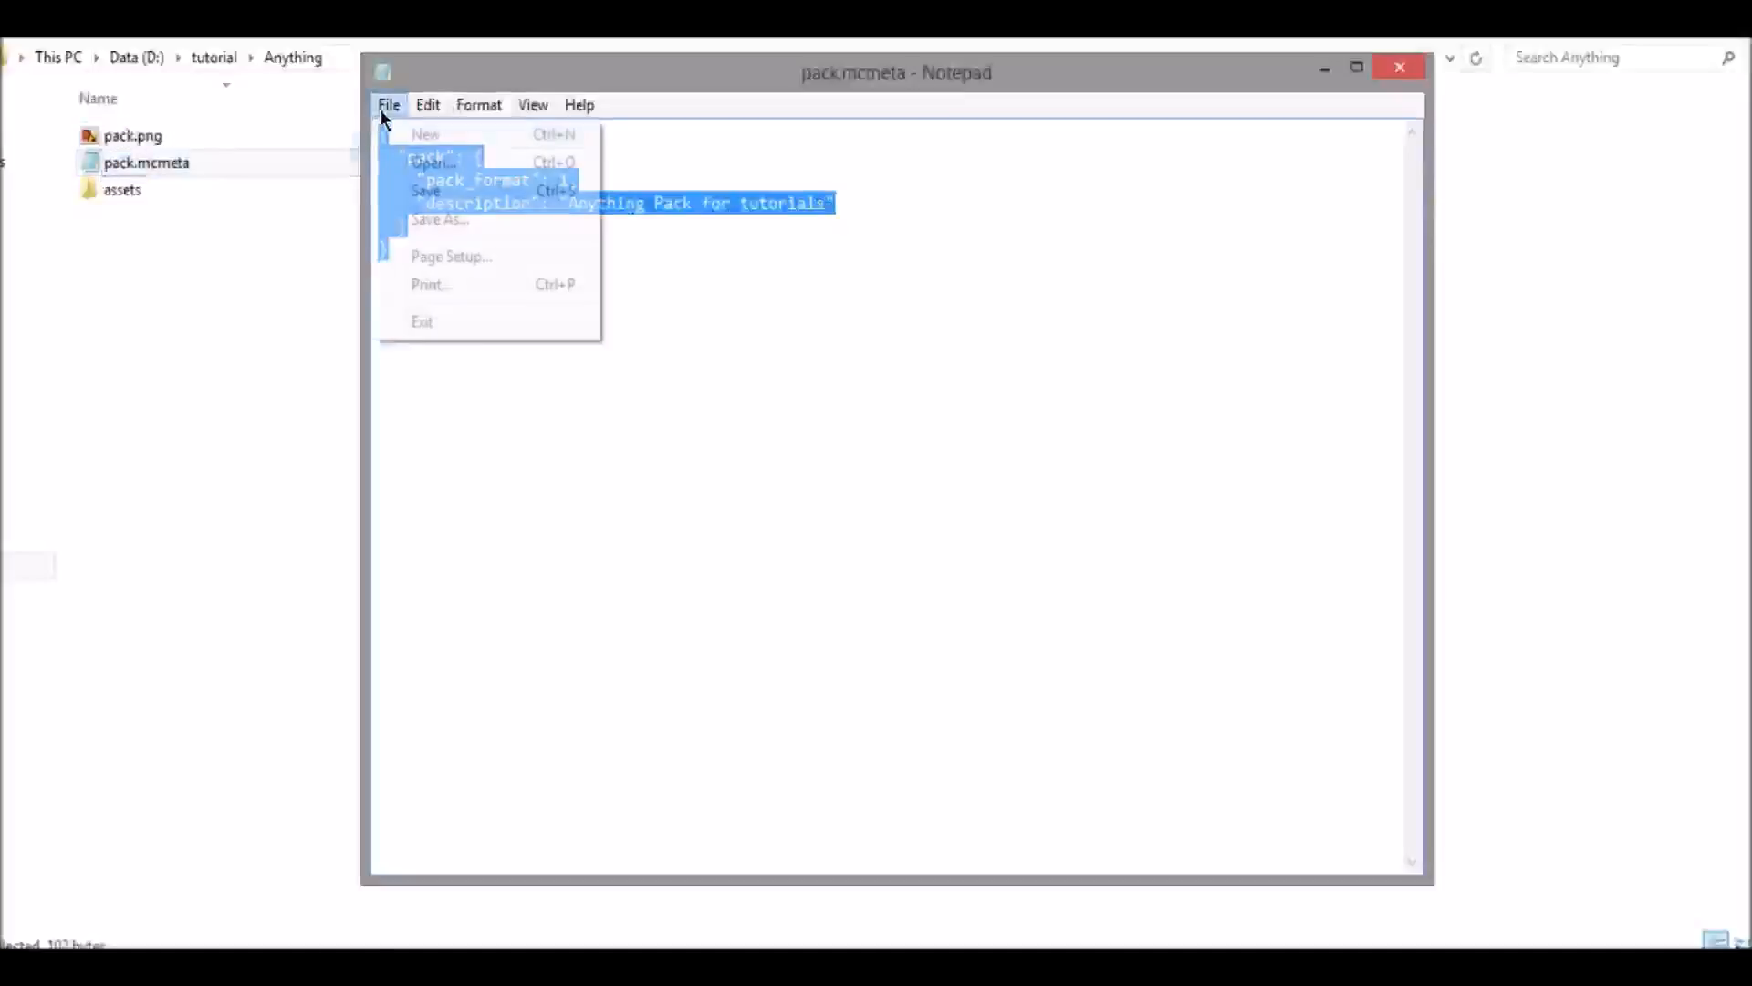
{"action": "left_click", "coordinate": [436, 191]}
{"action": "left_click", "coordinate": [1396, 73]}
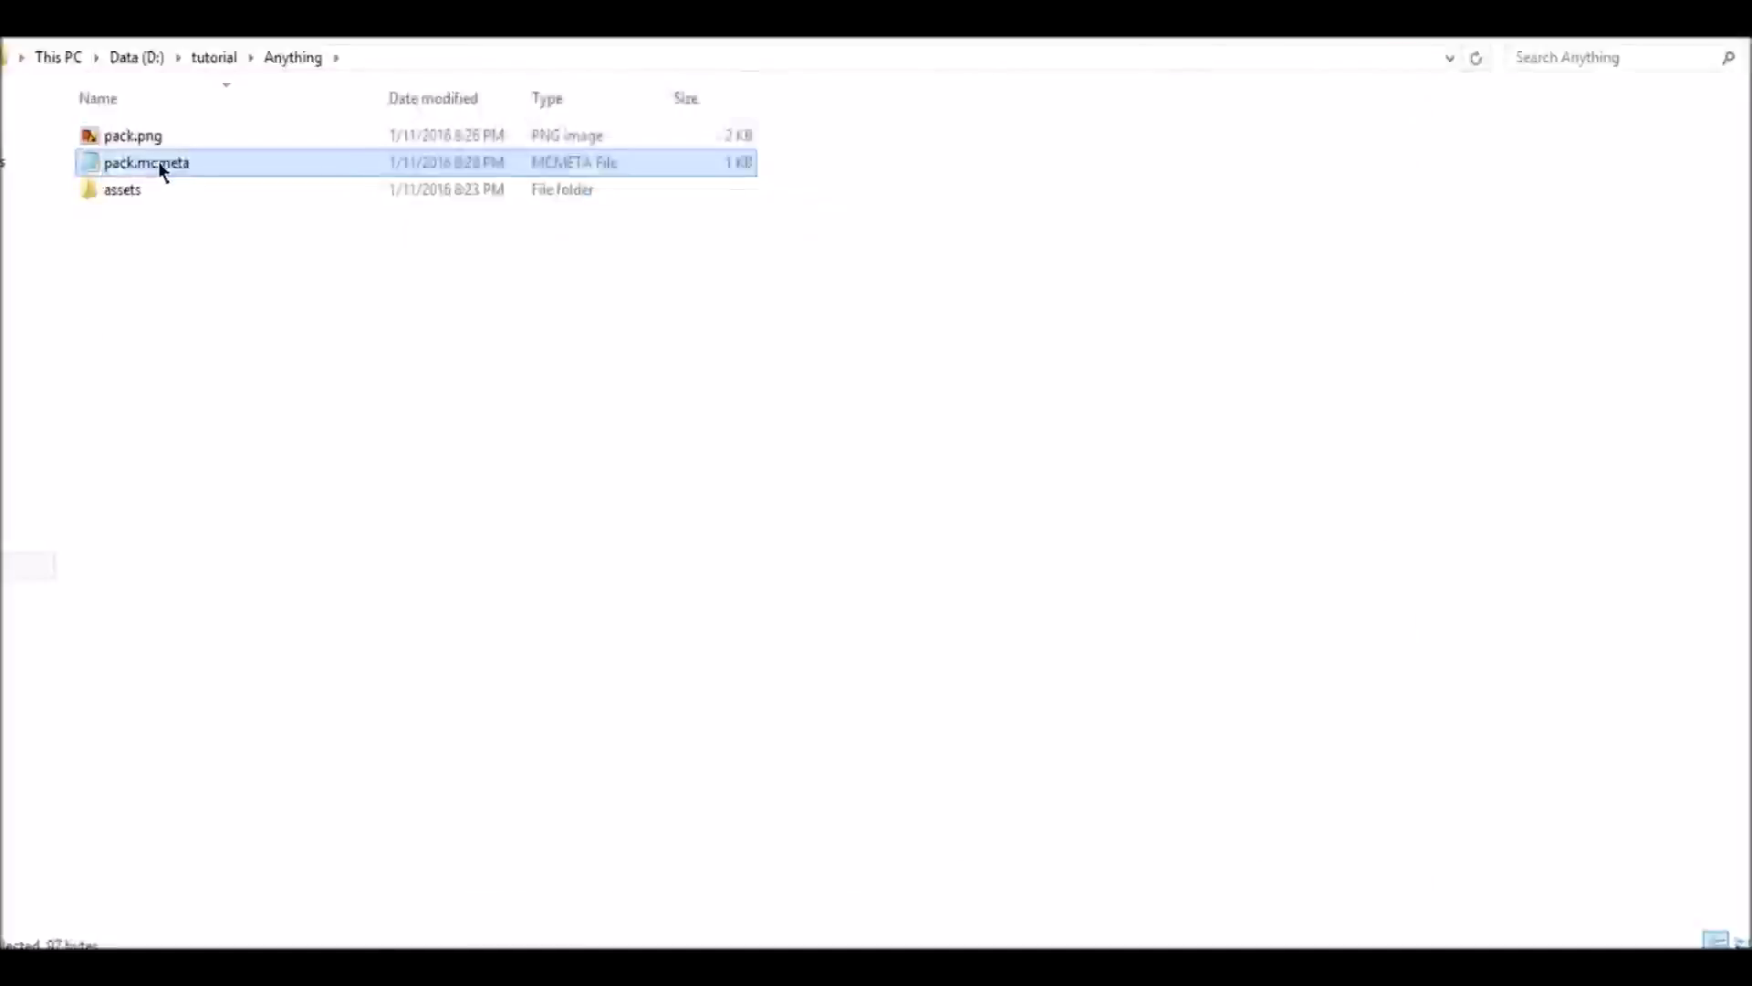
Step: Go to the textures folder under assets and minecraft, search it for "ladder" and select ladder.png
{"action": "double_click", "coordinate": [435, 189]}
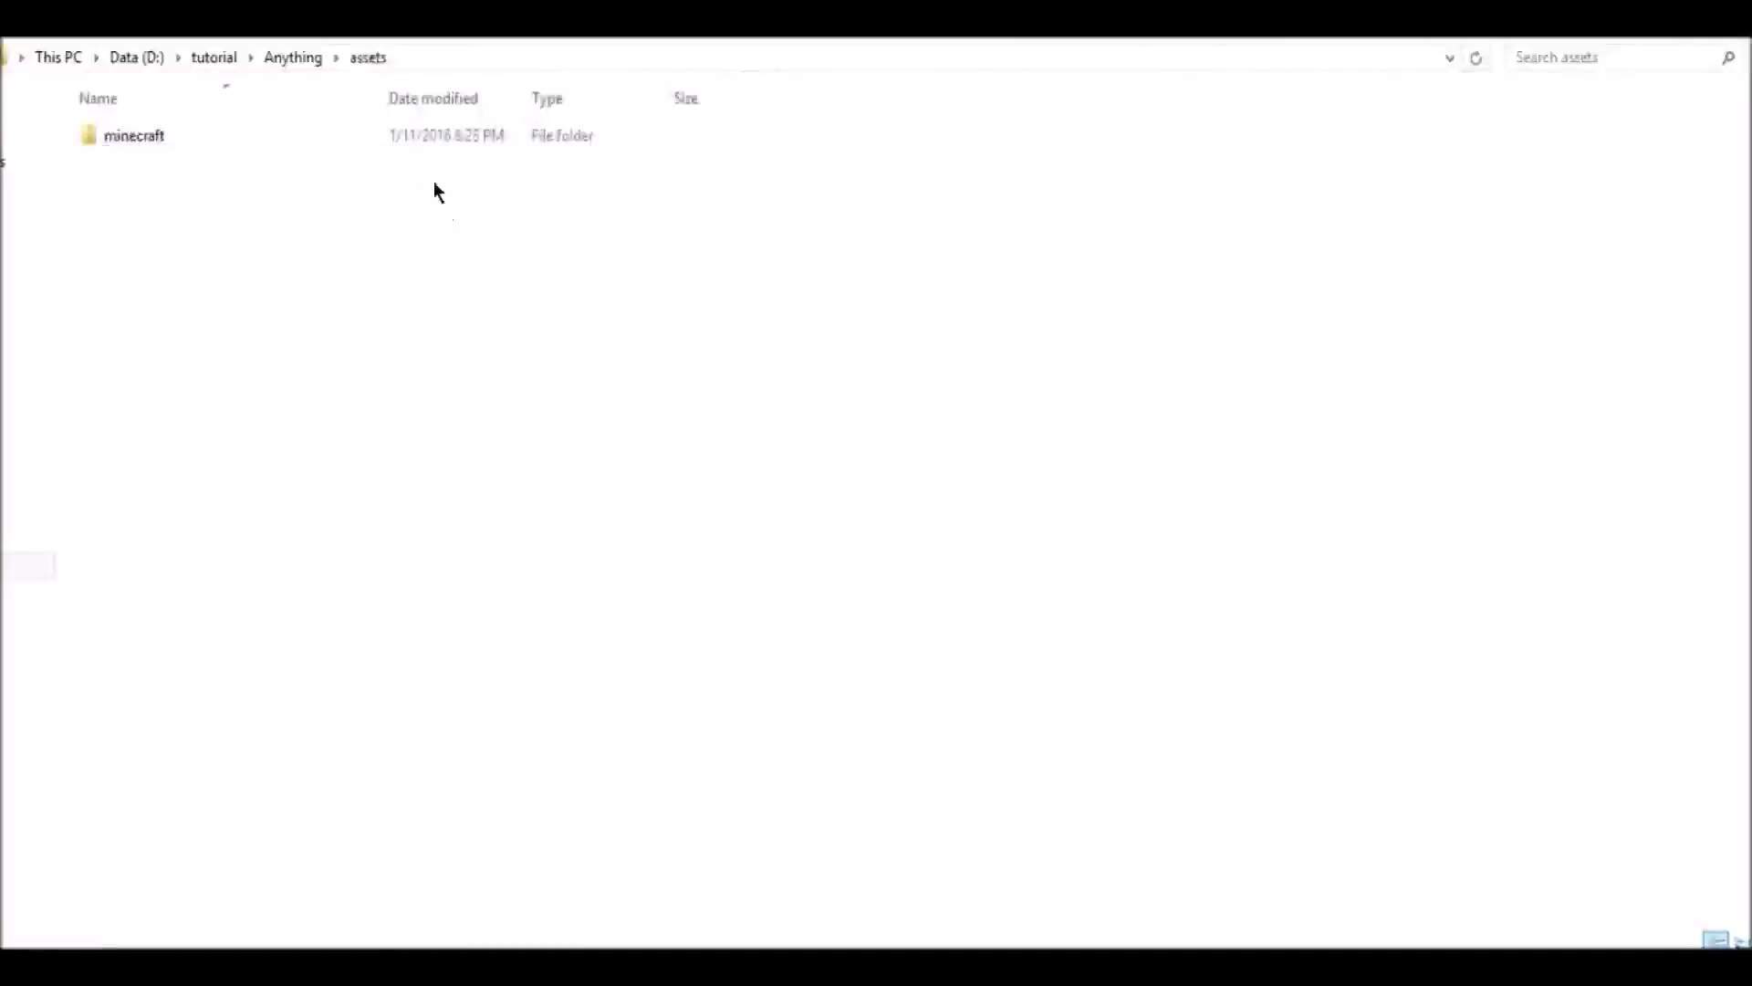
{"action": "double_click", "coordinate": [420, 137]}
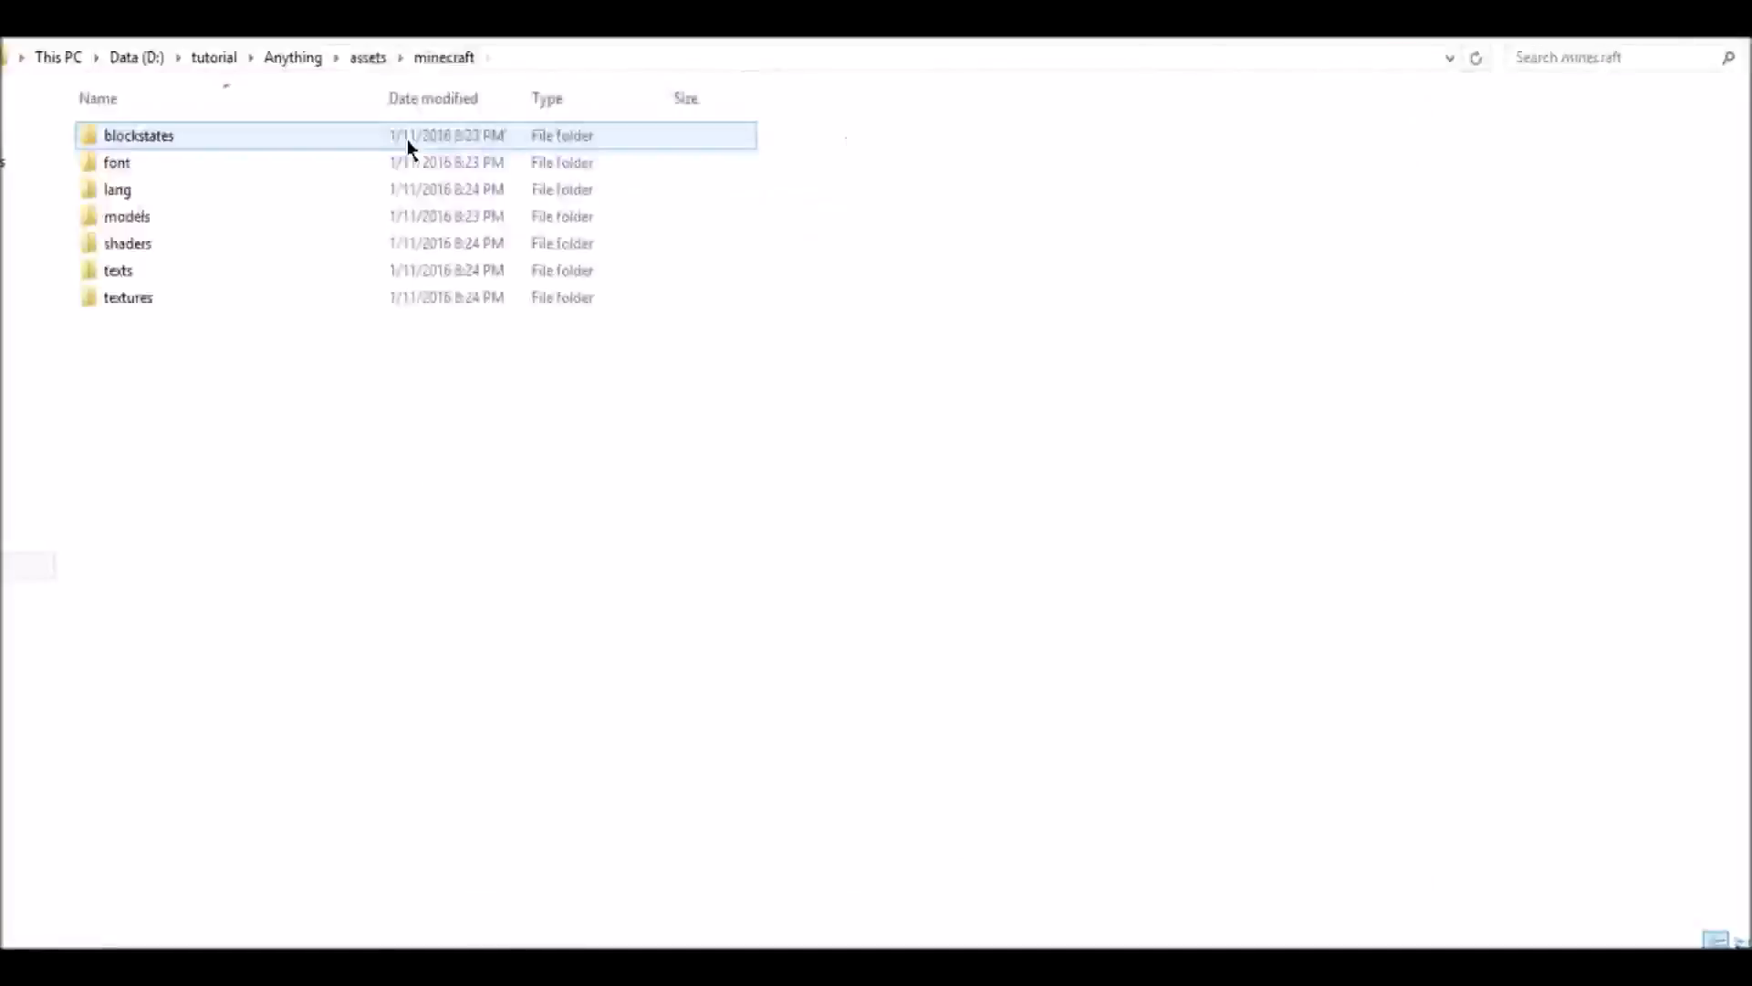
{"action": "double_click", "coordinate": [401, 299]}
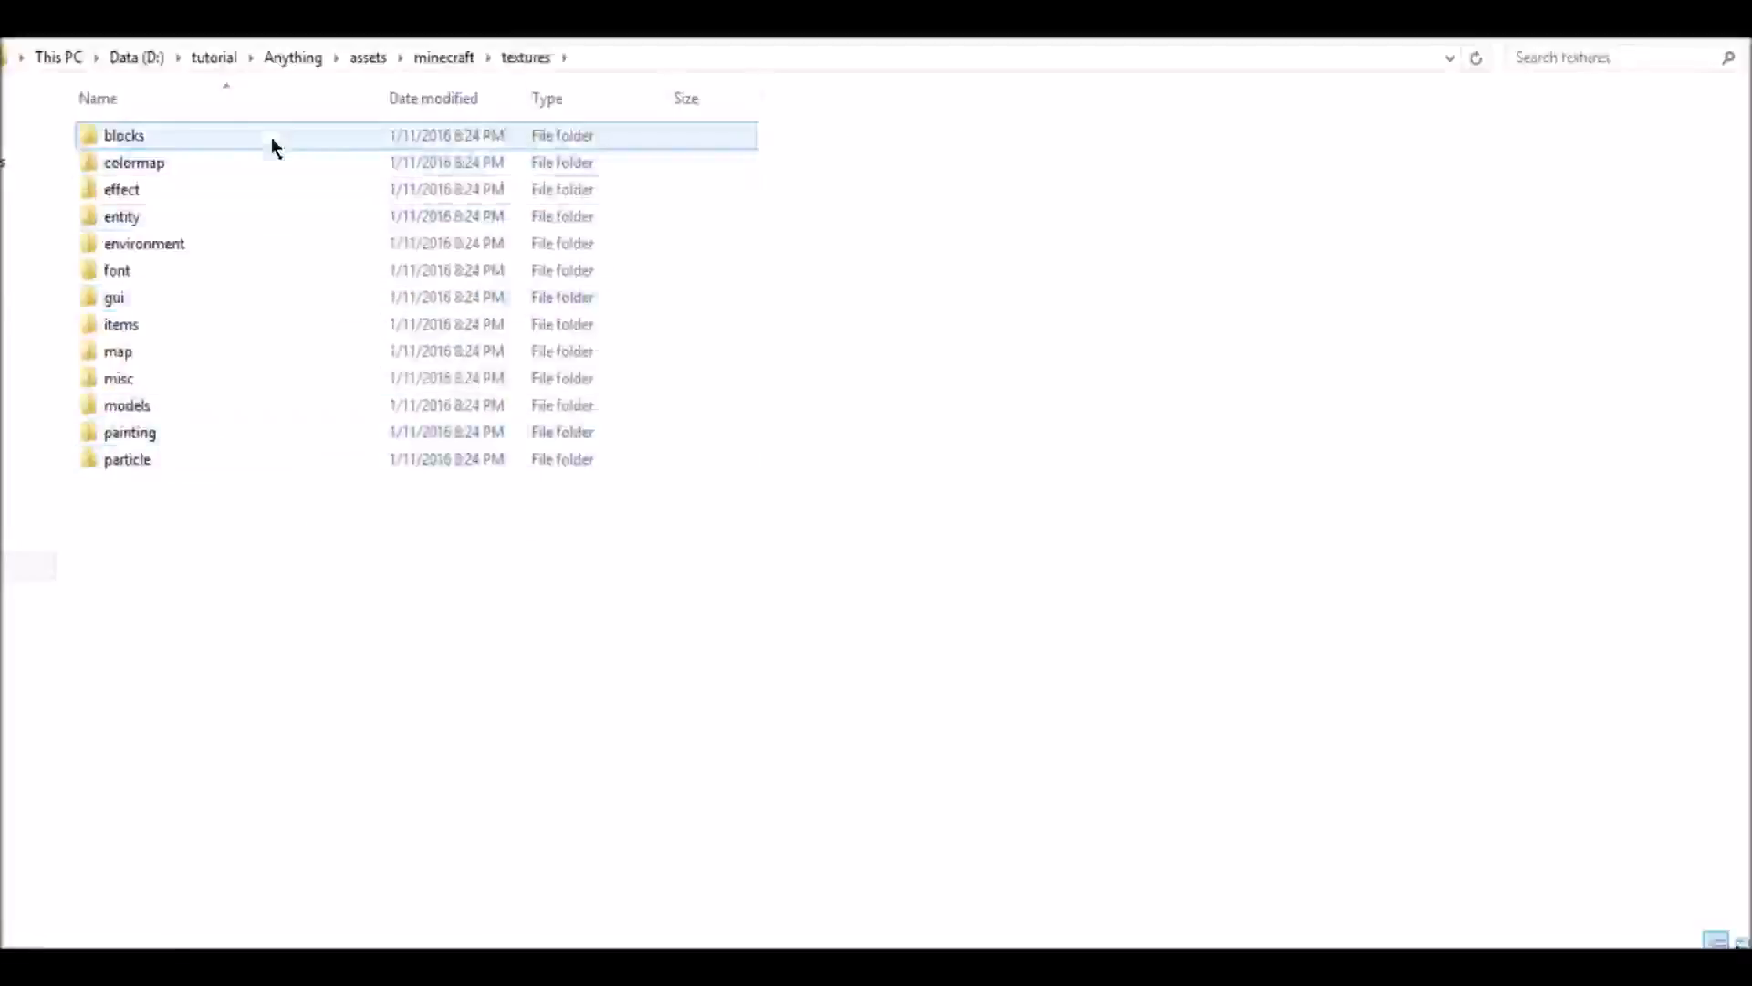
{"action": "left_click", "coordinate": [1595, 58]}
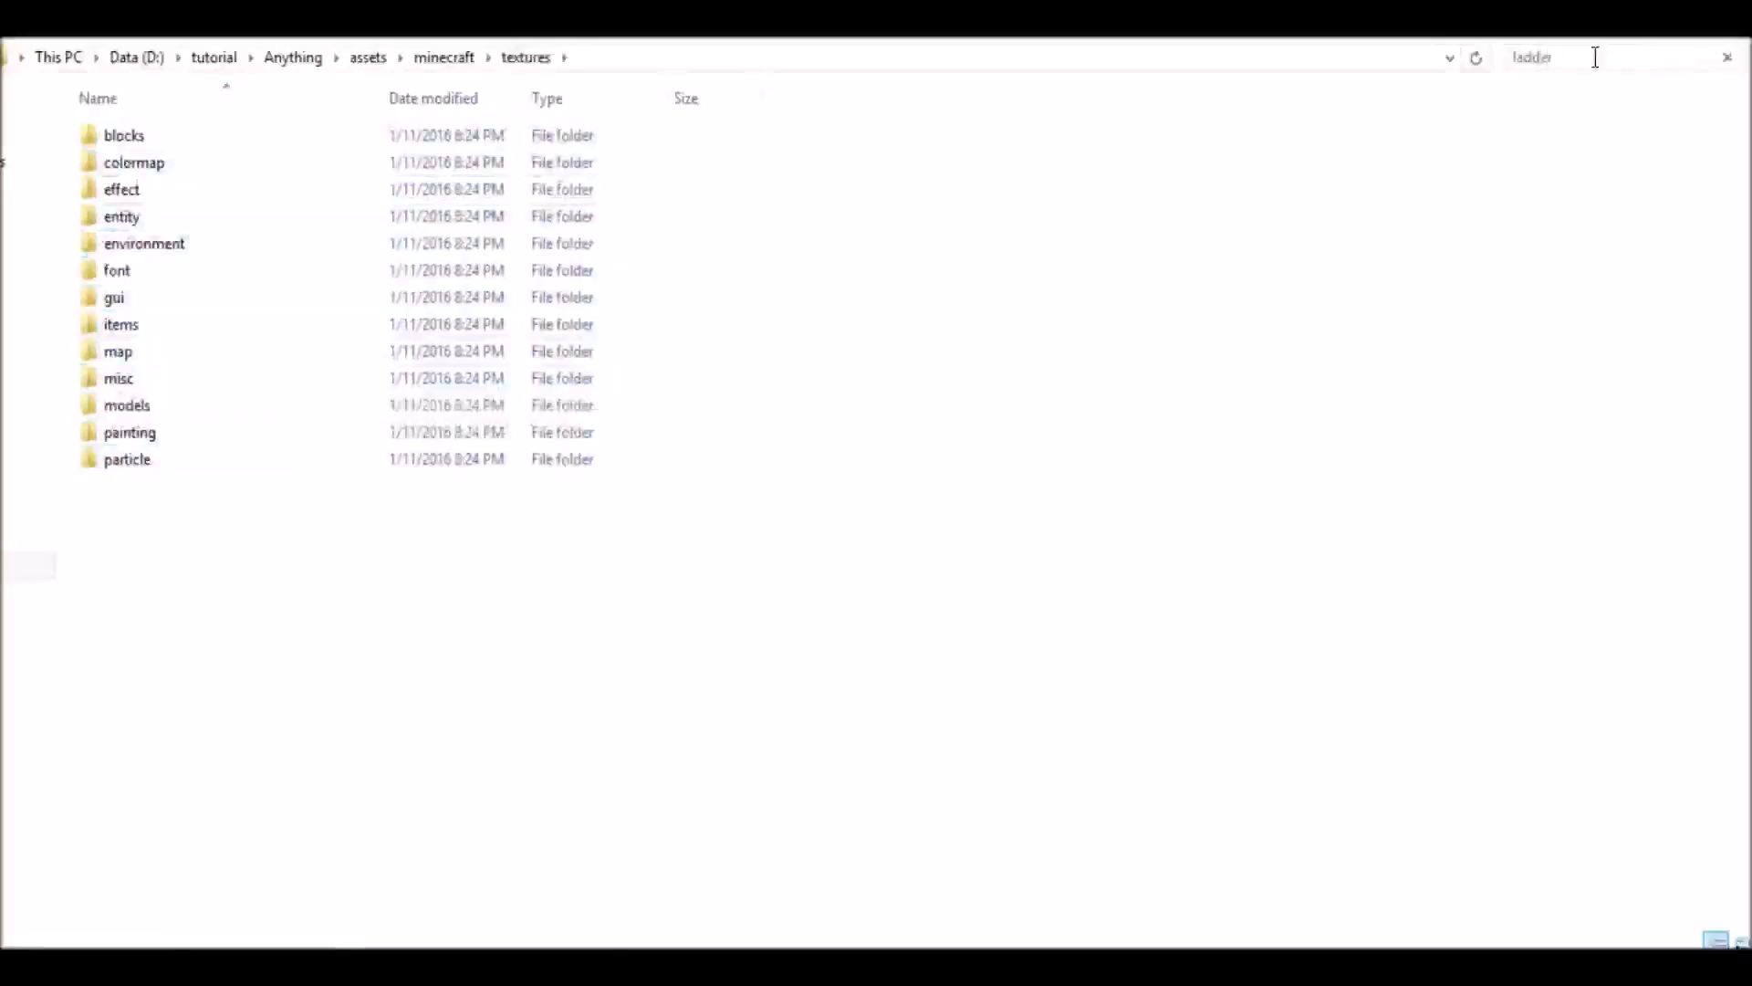
{"action": "left_click", "coordinate": [311, 128]}
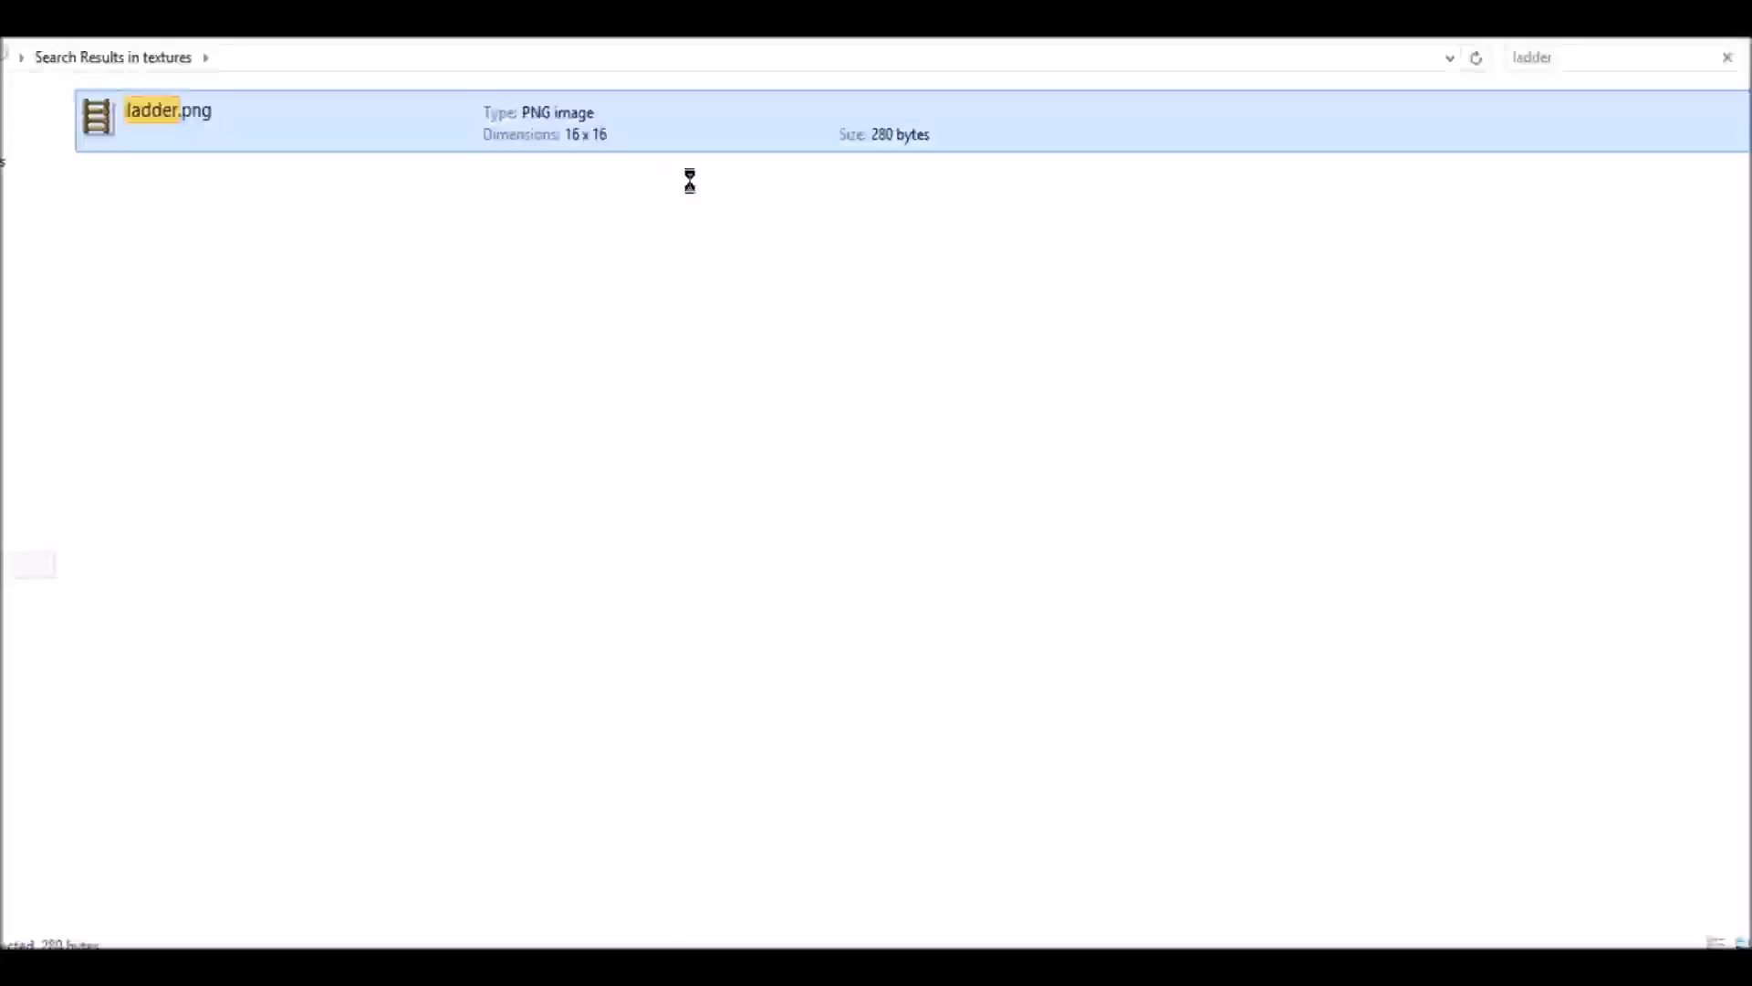
{"action": "left_click", "coordinate": [652, 223]}
{"action": "left_click", "coordinate": [651, 237]}
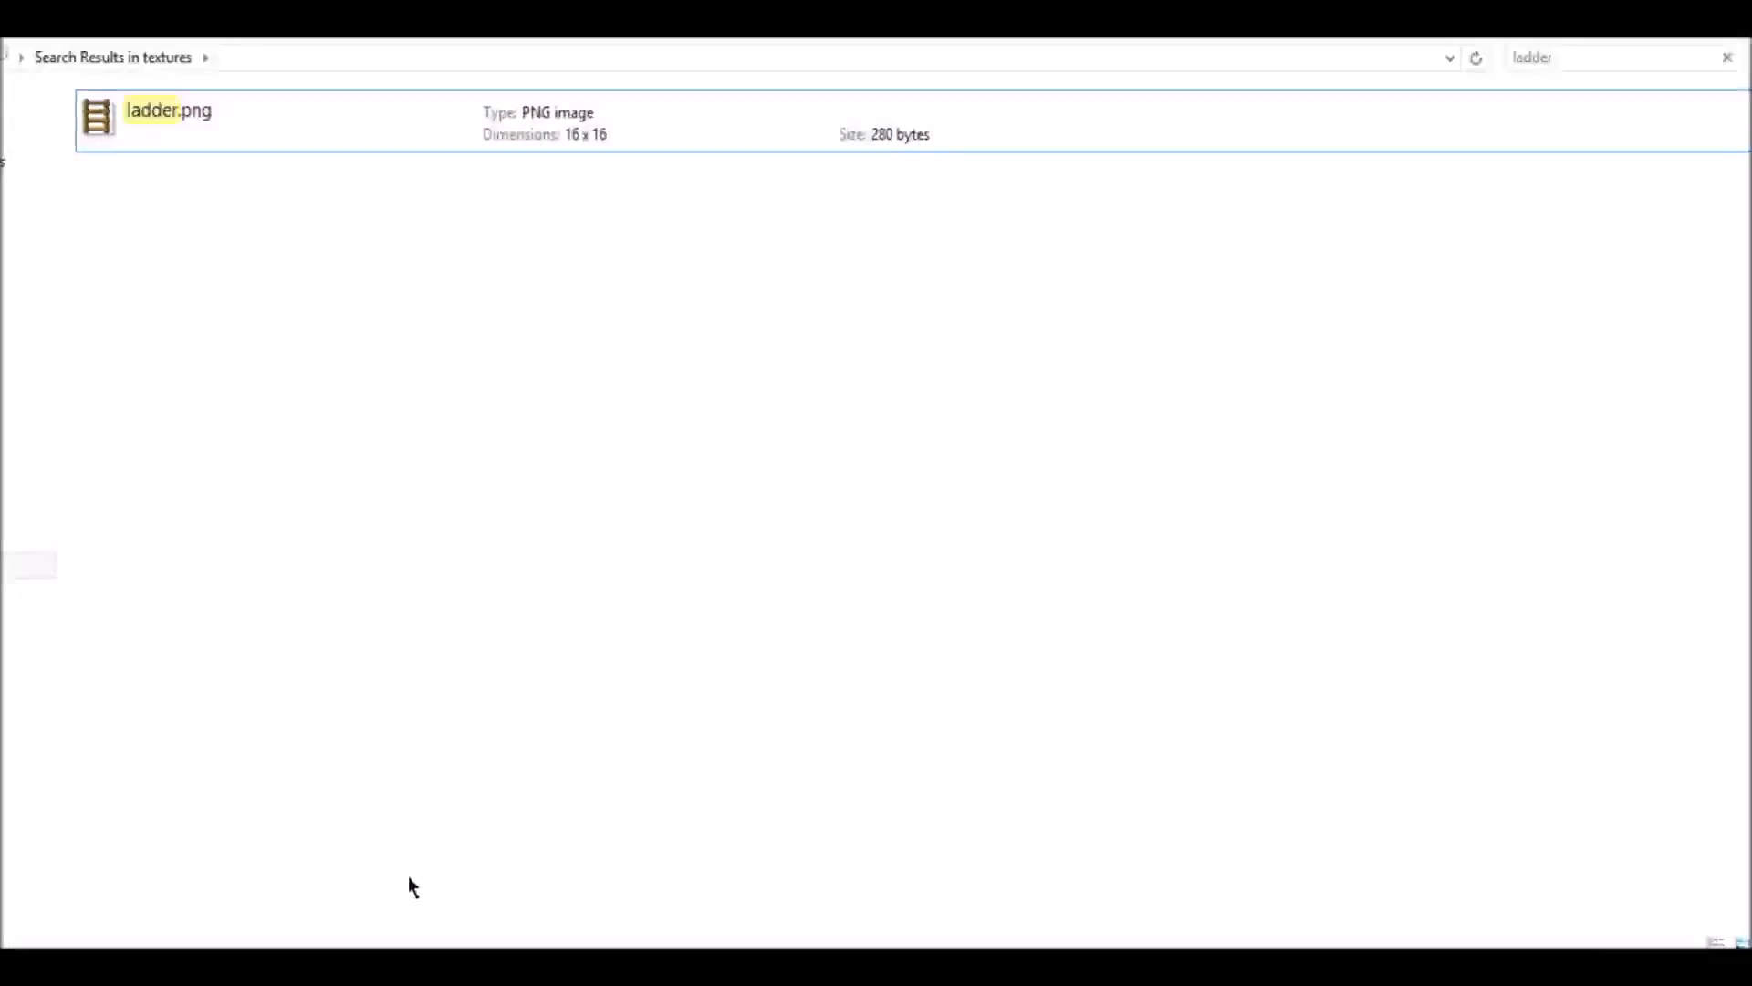
Step: Switch to Blender, show the 3D view properties and turn off the quad view
{"action": "key", "text": "alt+Tab"}
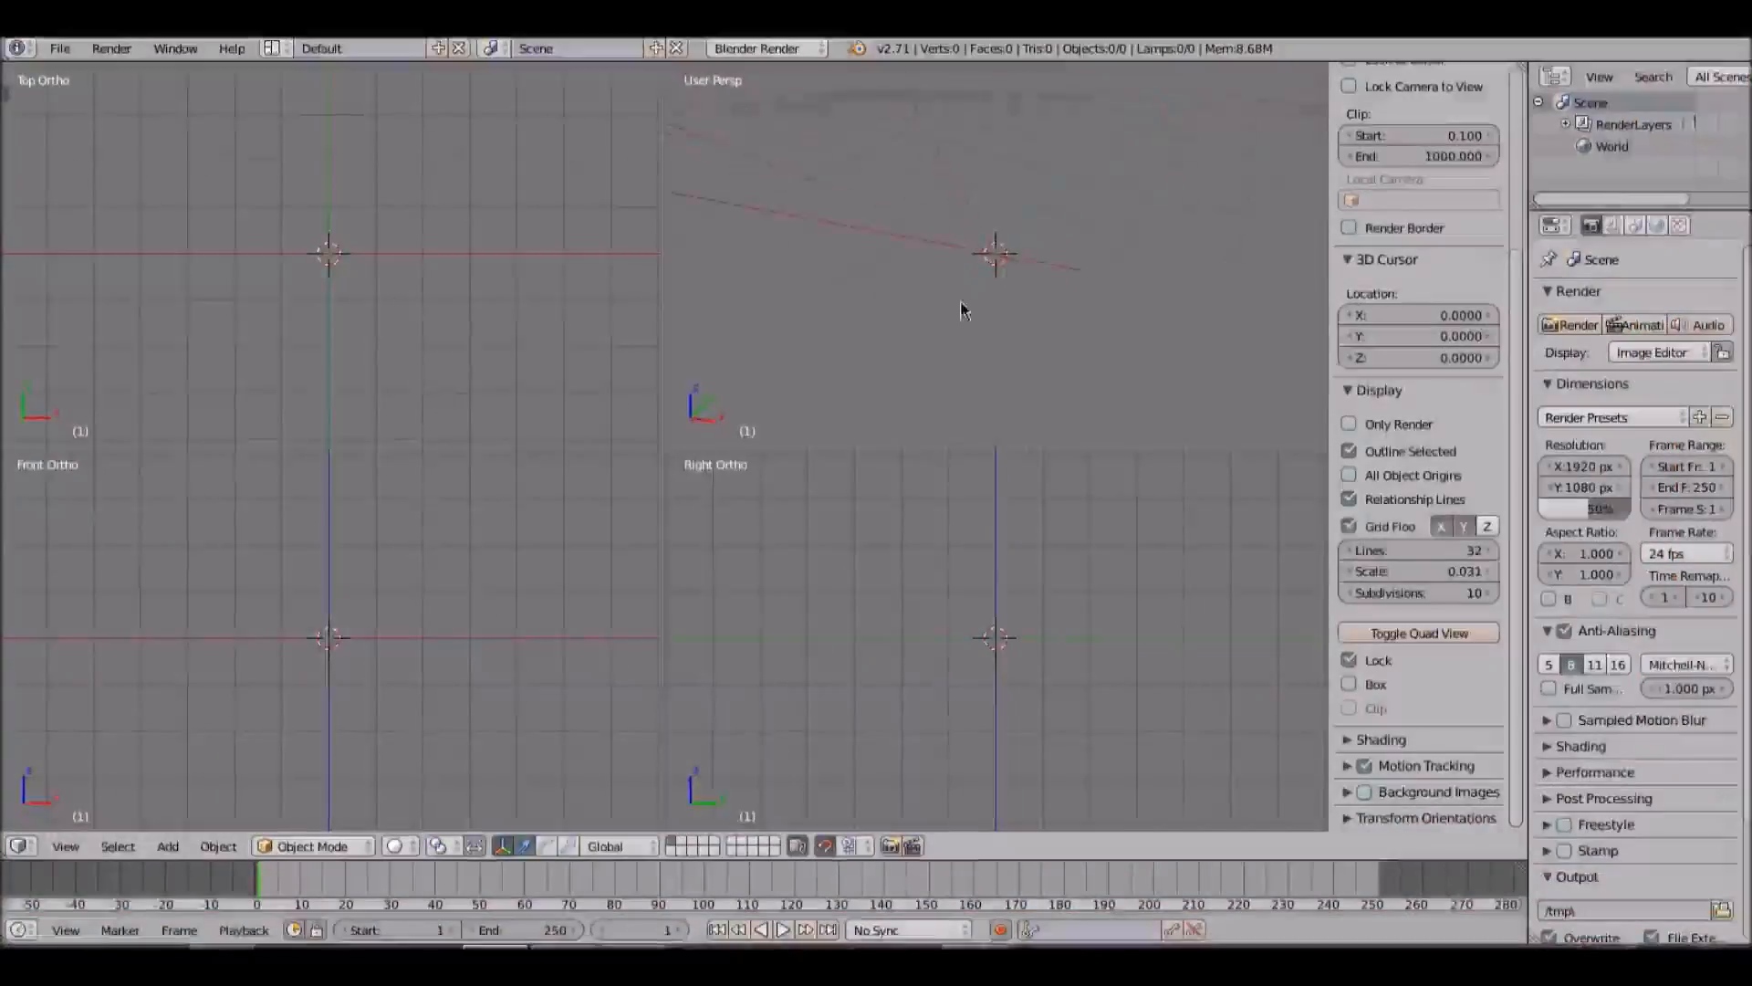
{"action": "key", "text": "n"}
{"action": "key", "text": "n"}
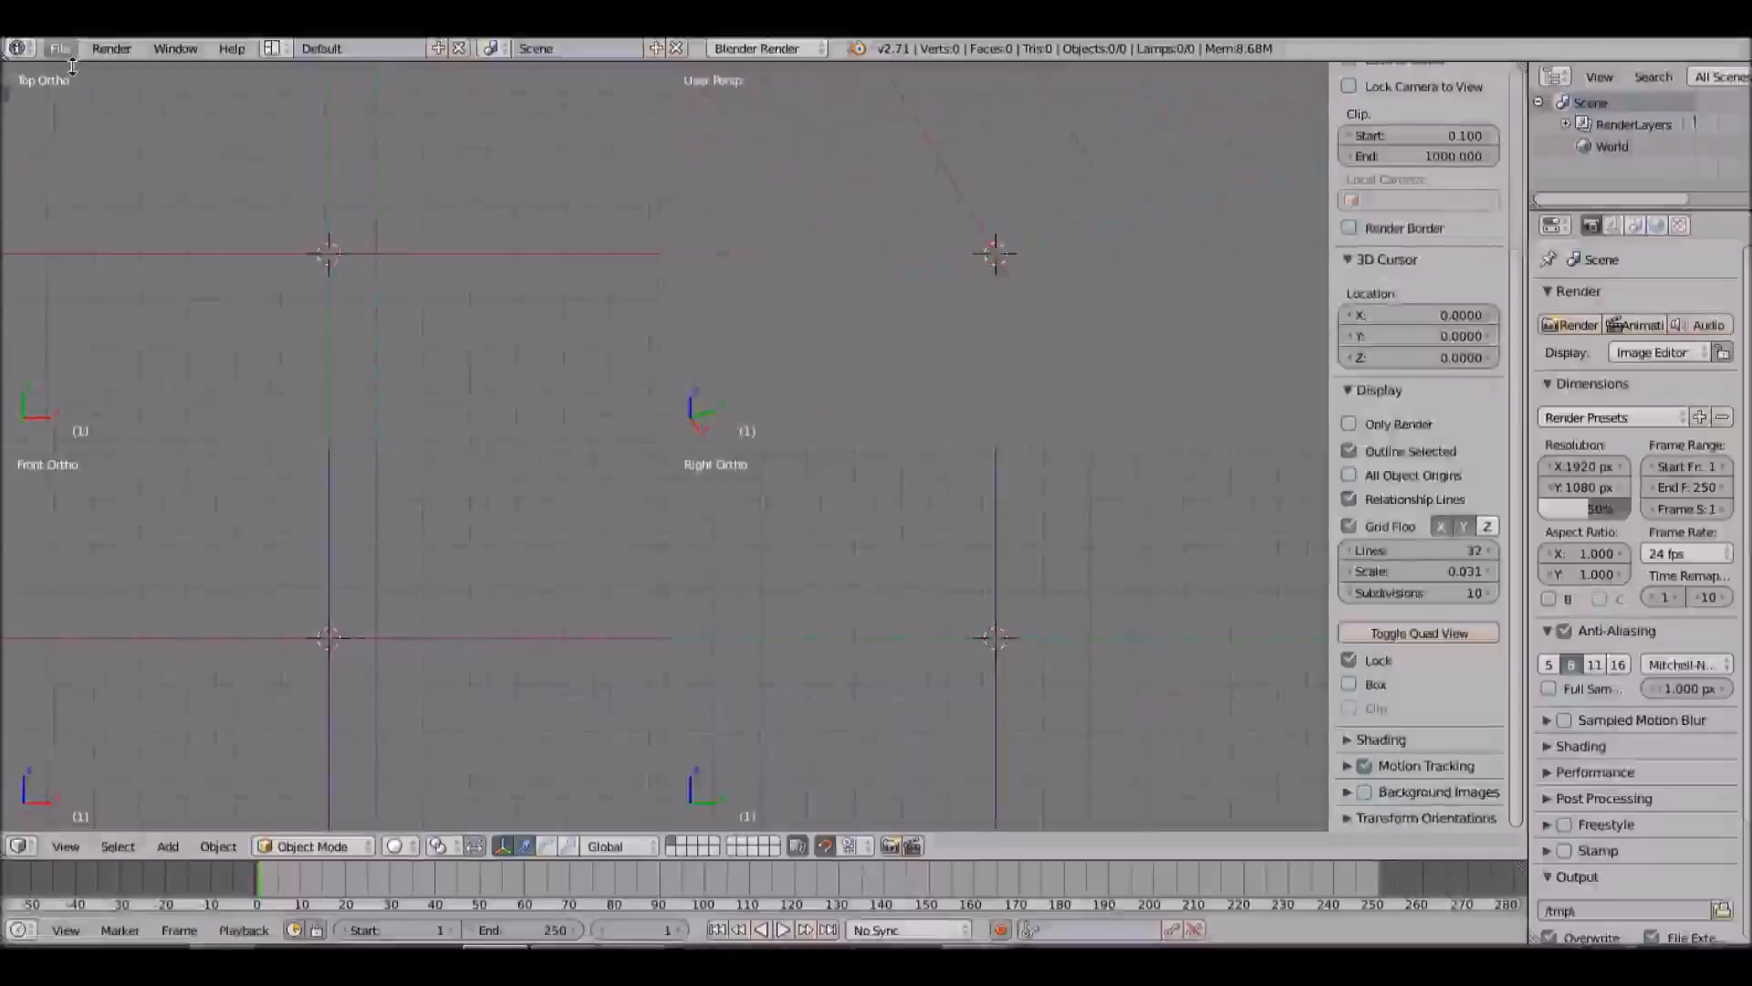
{"action": "key", "text": "n"}
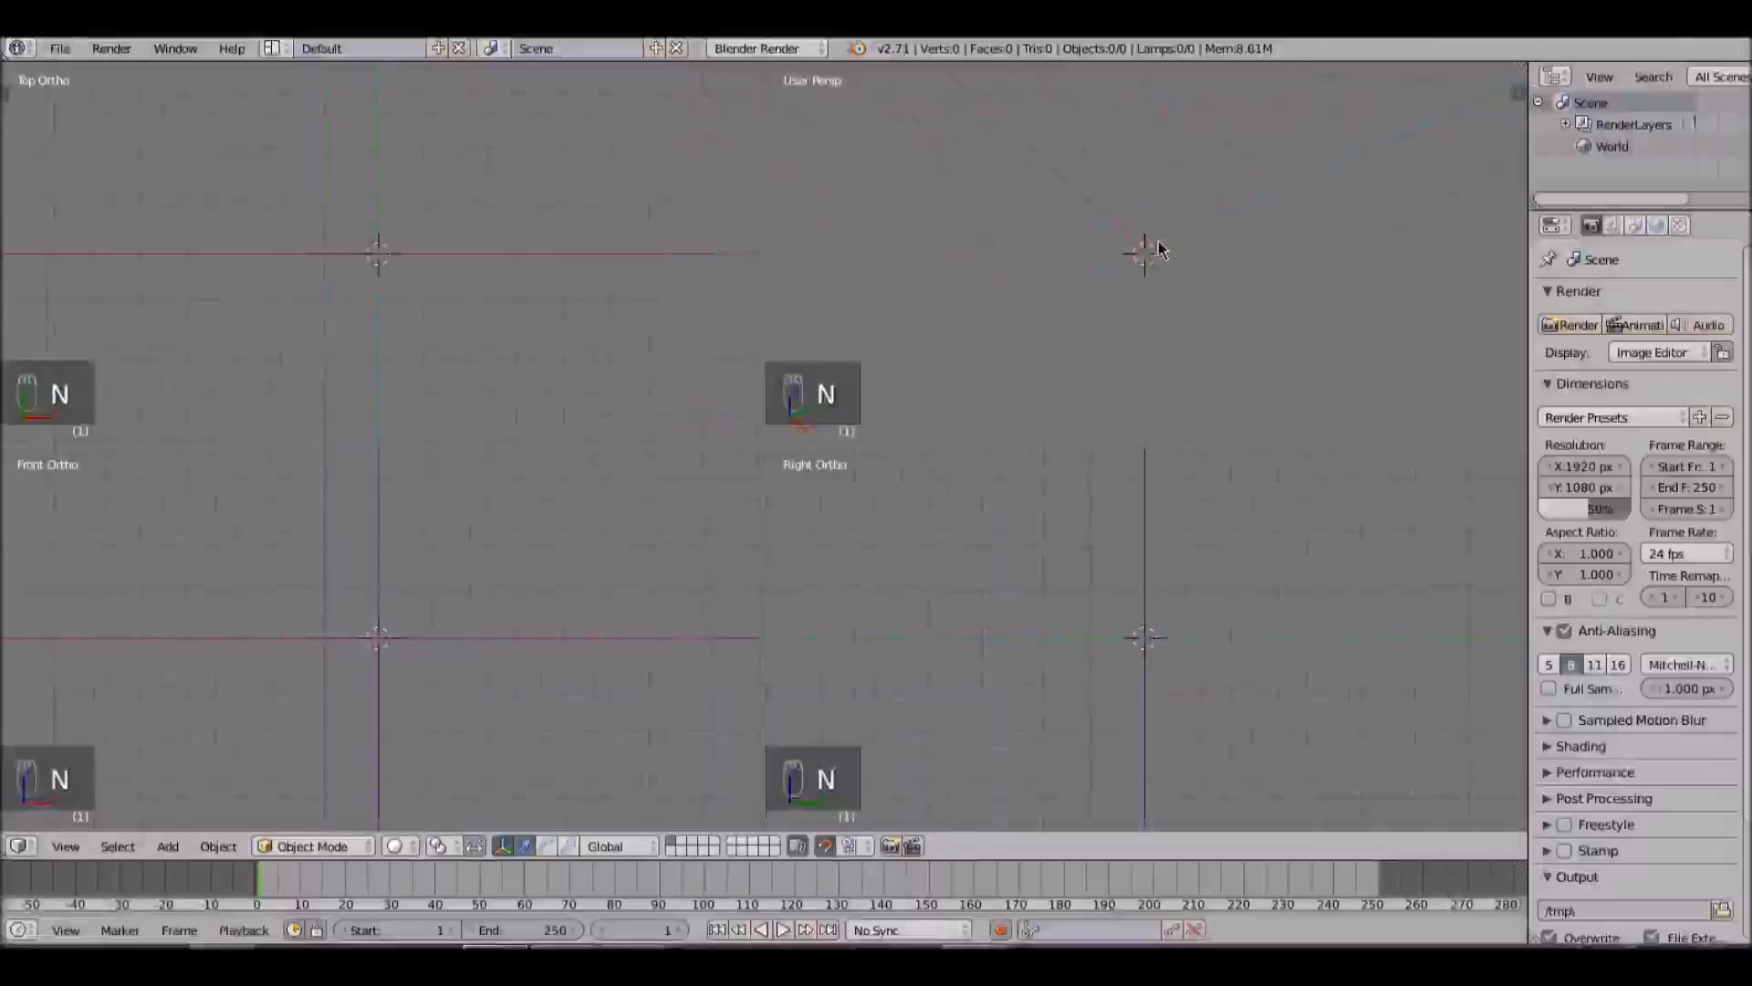
{"action": "key", "text": "n"}
{"action": "scroll", "coordinate": [1436, 481], "scroll_direction": "down", "scroll_amount": 5}
{"action": "scroll", "coordinate": [1435, 481], "scroll_direction": "down", "scroll_amount": 4}
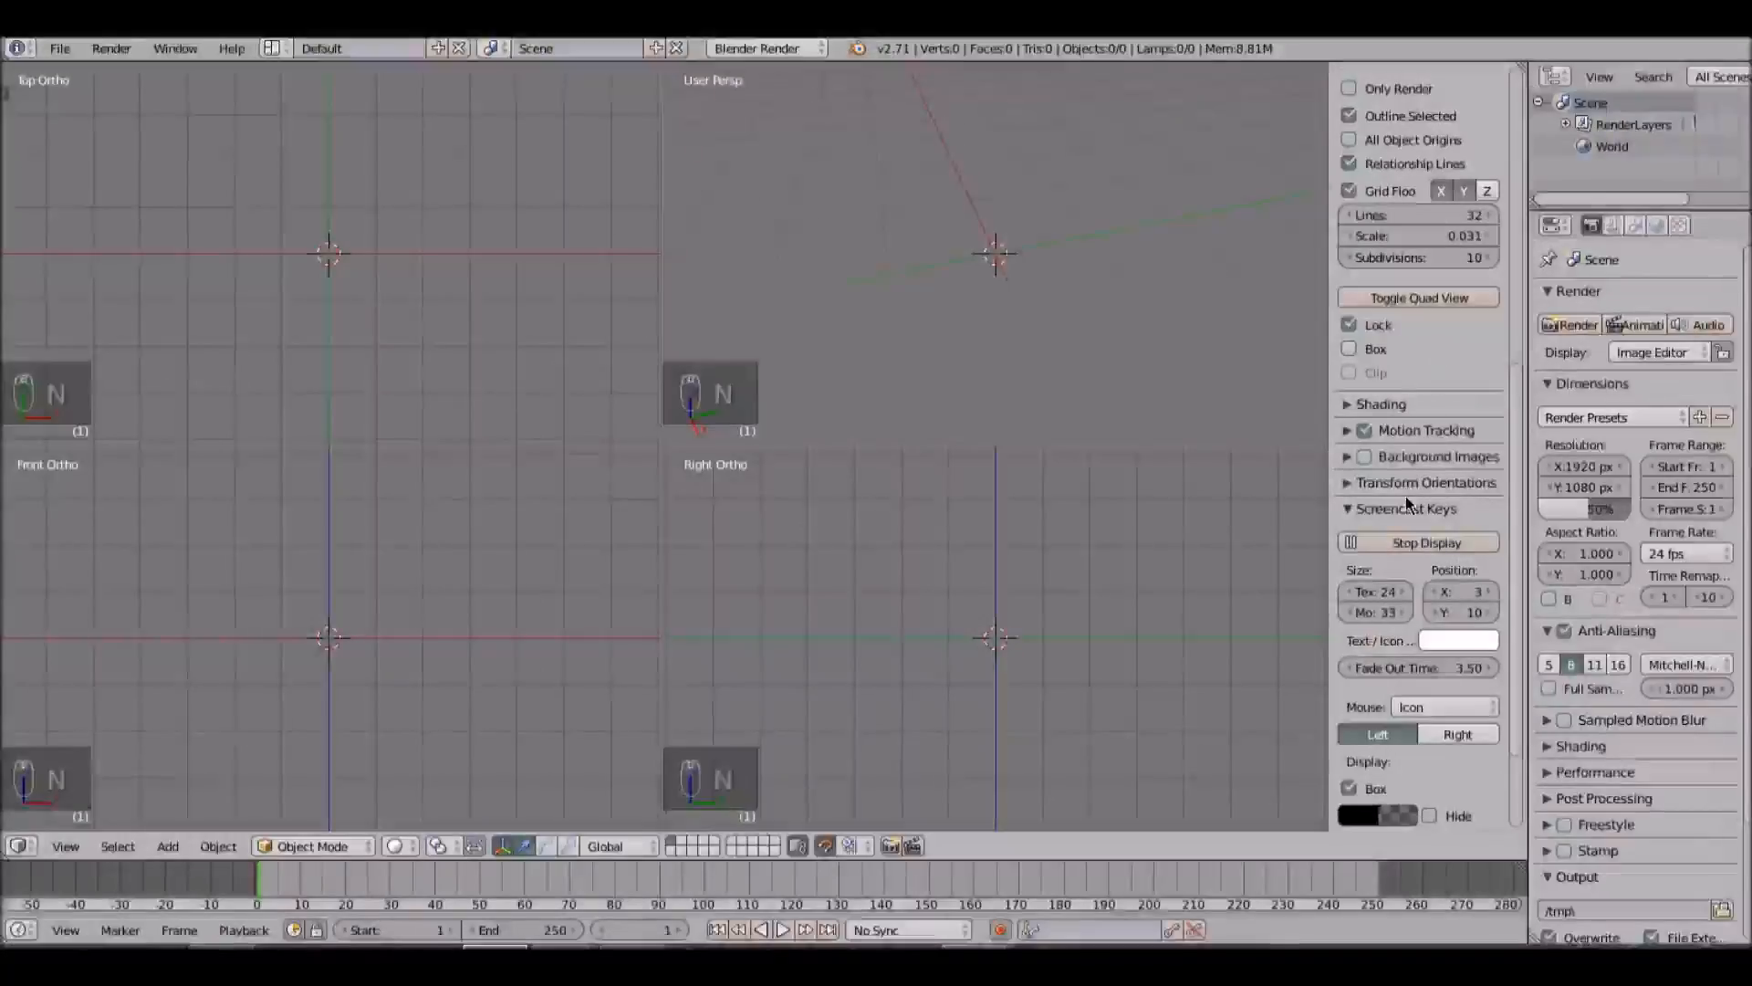
{"action": "left_click", "coordinate": [1402, 301]}
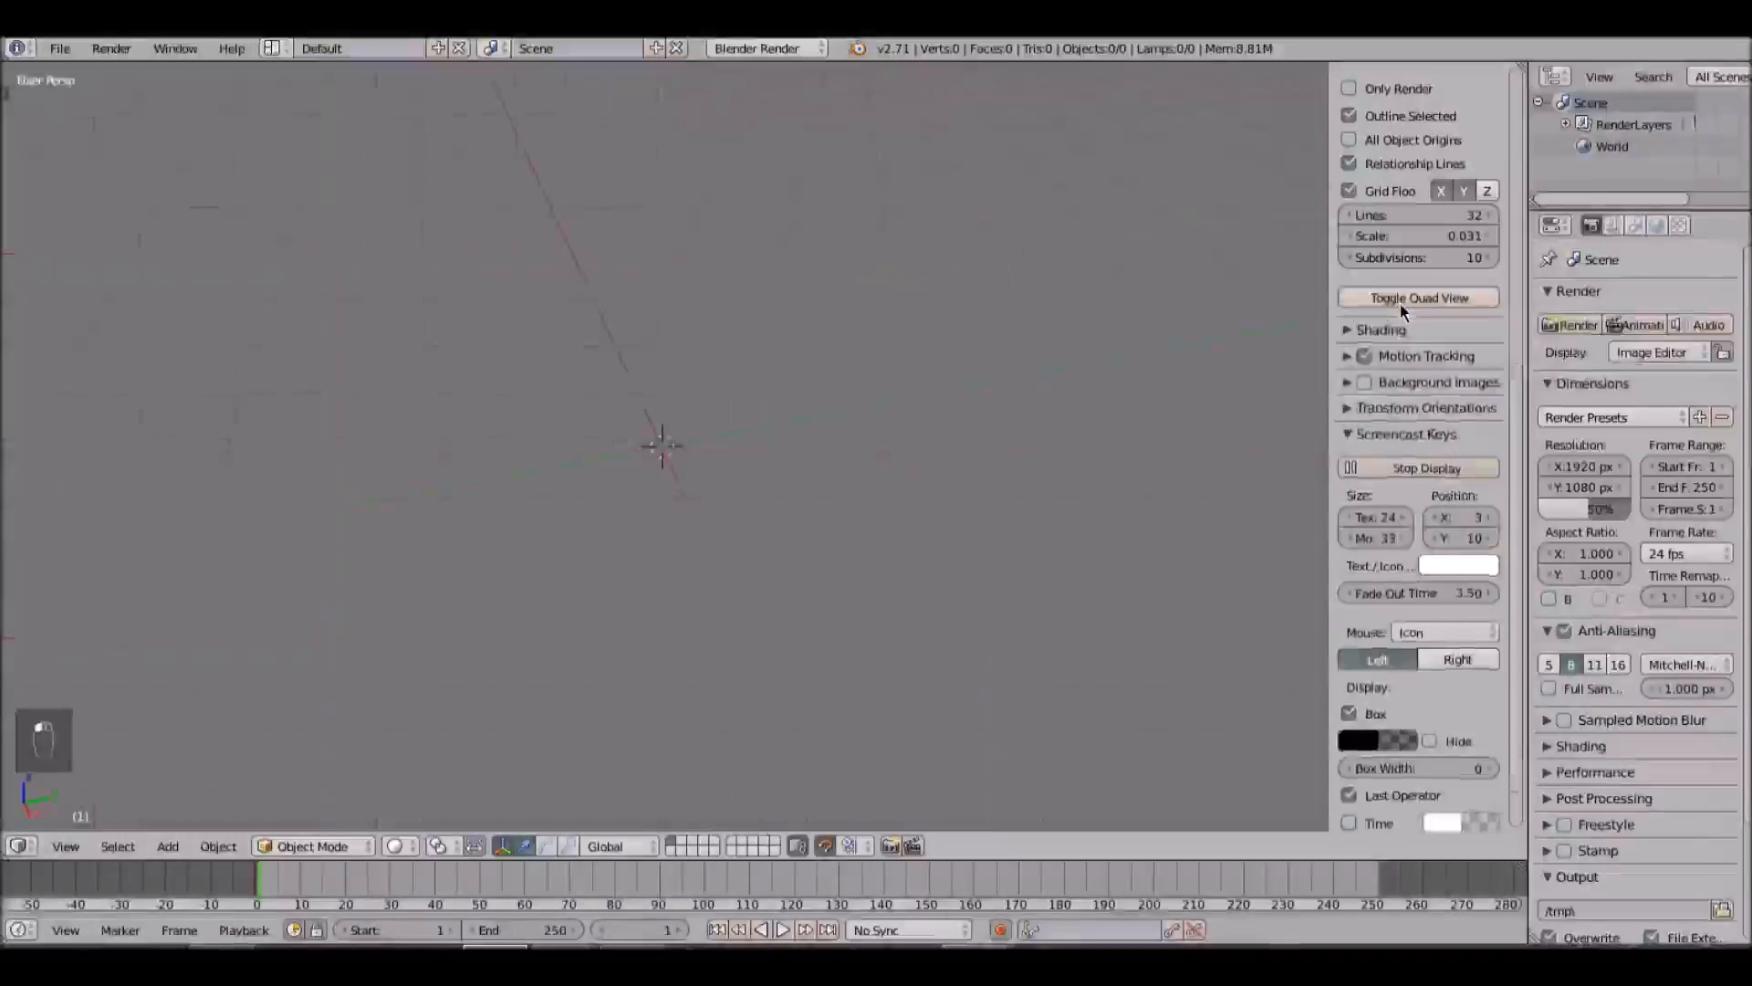
{"action": "middle_click_drag", "start_coordinate": [826, 399], "coordinate": [699, 396]}
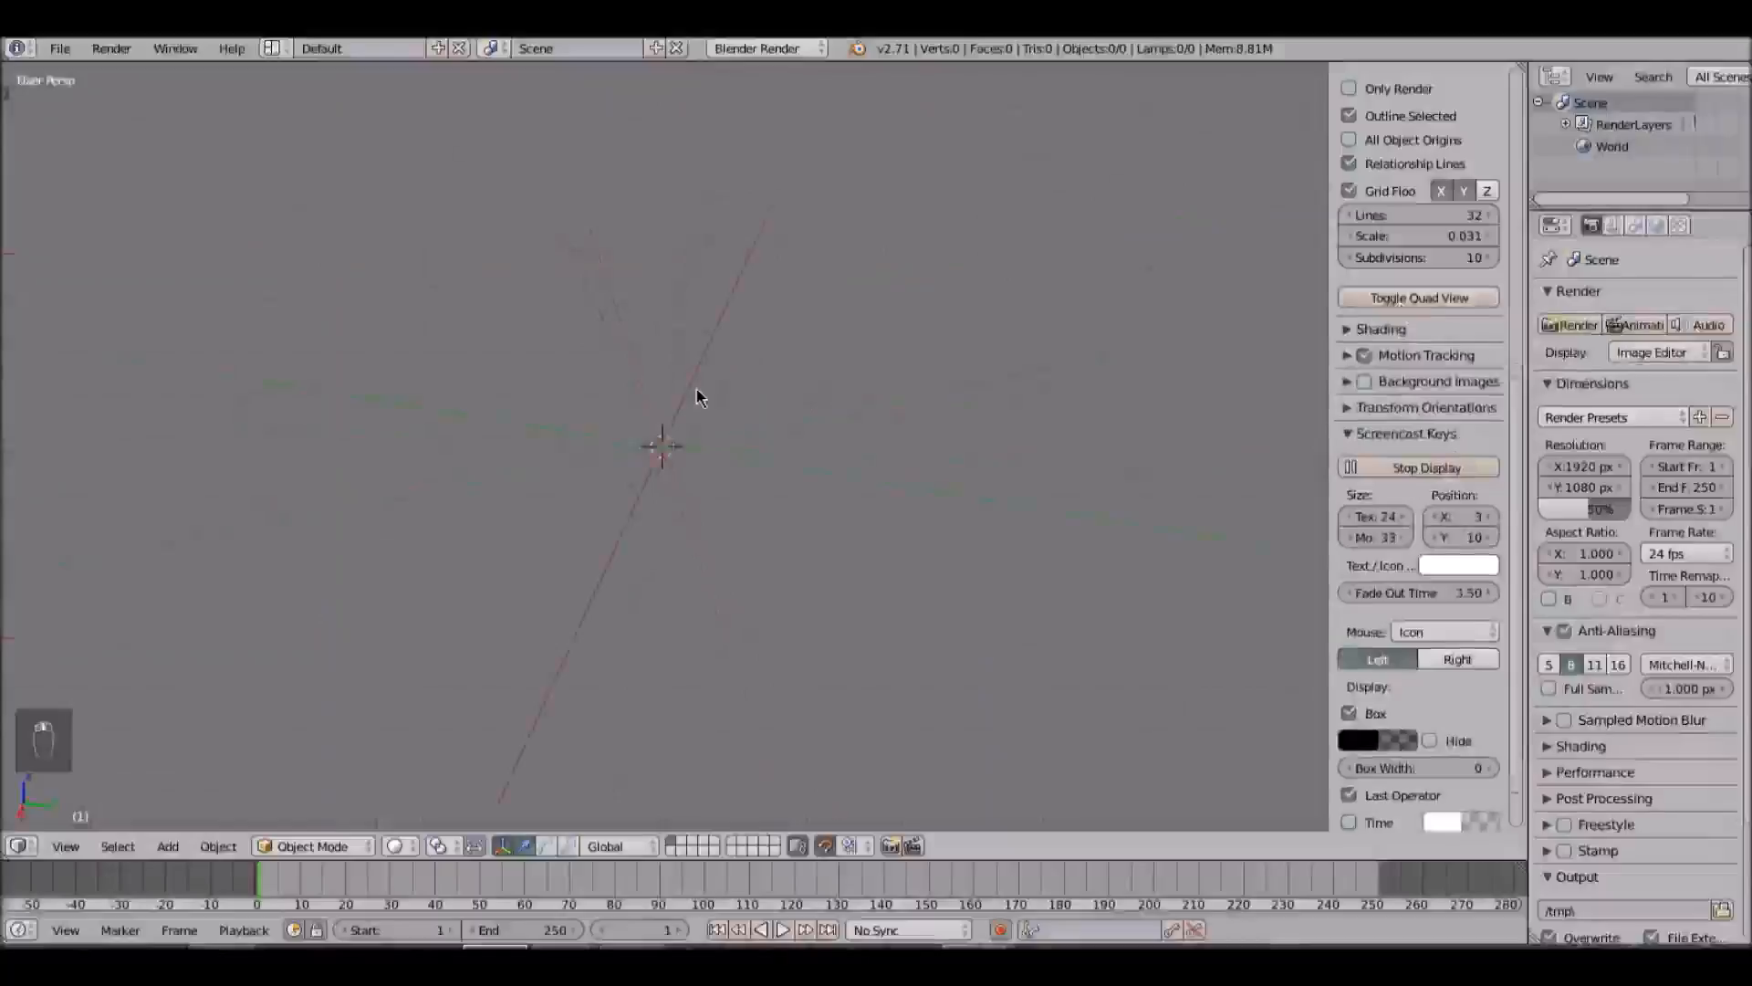
Step: Add a cube mesh at the scene origin
{"action": "key", "text": "shift+a"}
{"action": "mouse_move", "coordinate": [882, 436]}
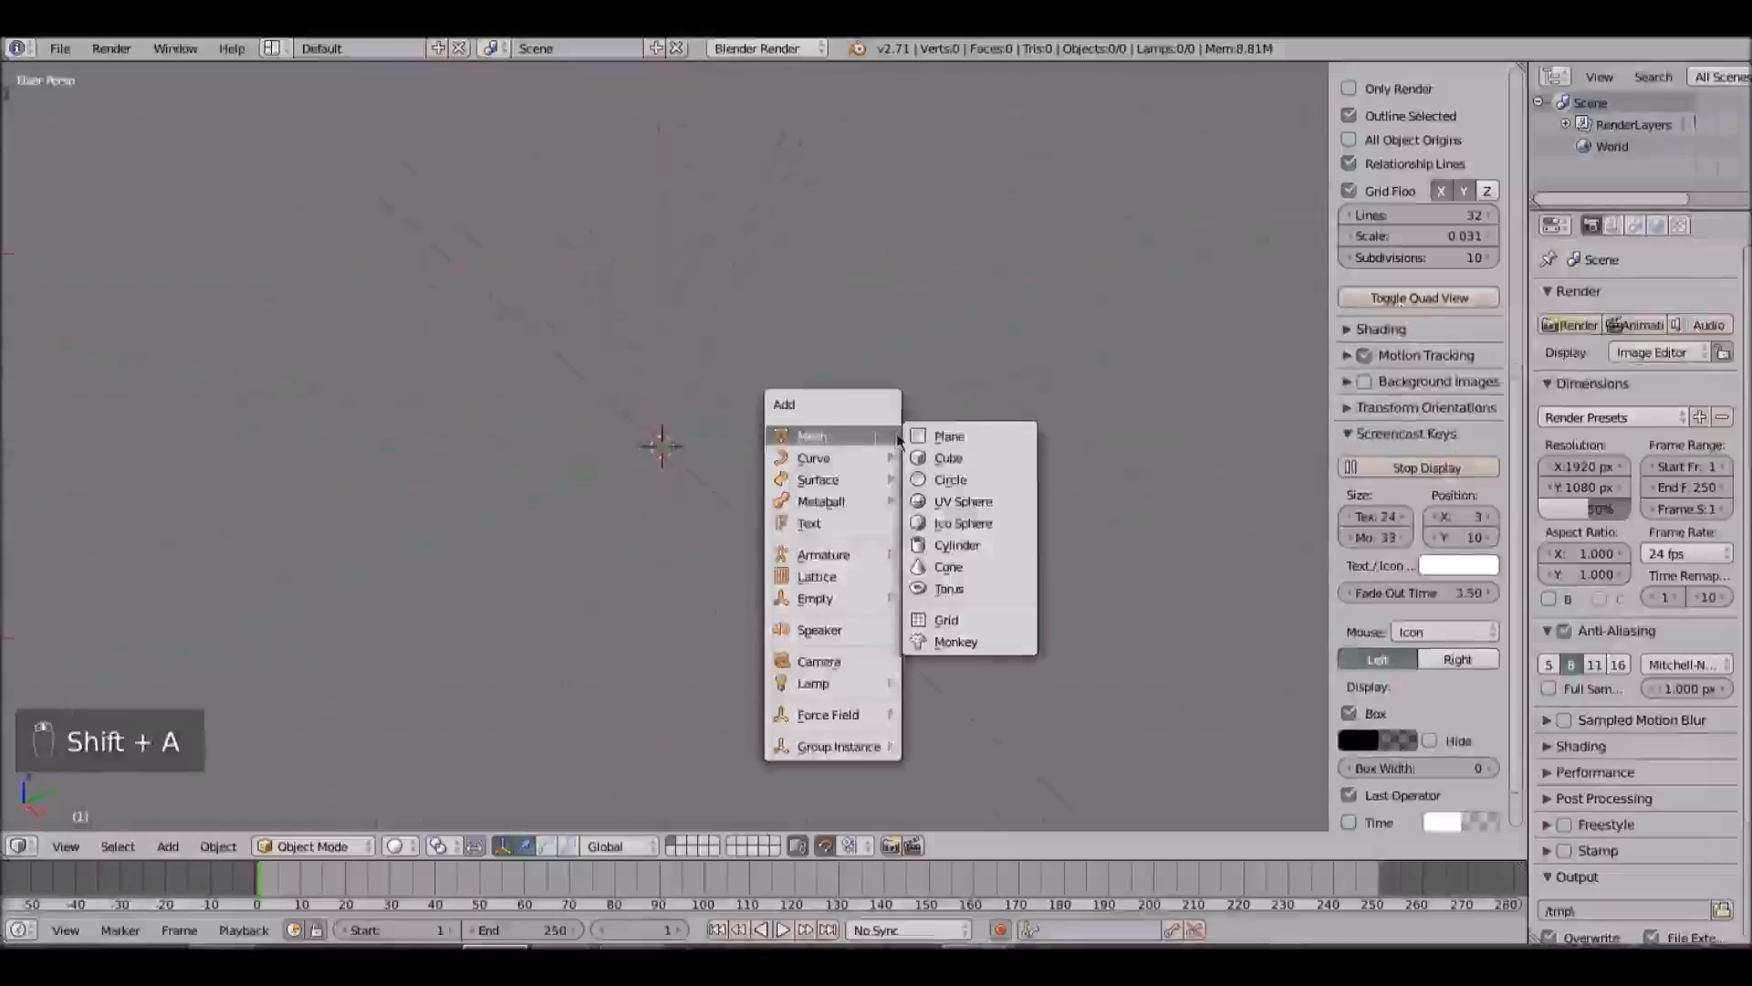
{"action": "left_click", "coordinate": [940, 456]}
{"action": "middle_click_drag", "start_coordinate": [924, 473], "coordinate": [1157, 425]}
{"action": "scroll", "coordinate": [824, 484], "scroll_direction": "up", "scroll_amount": 2}
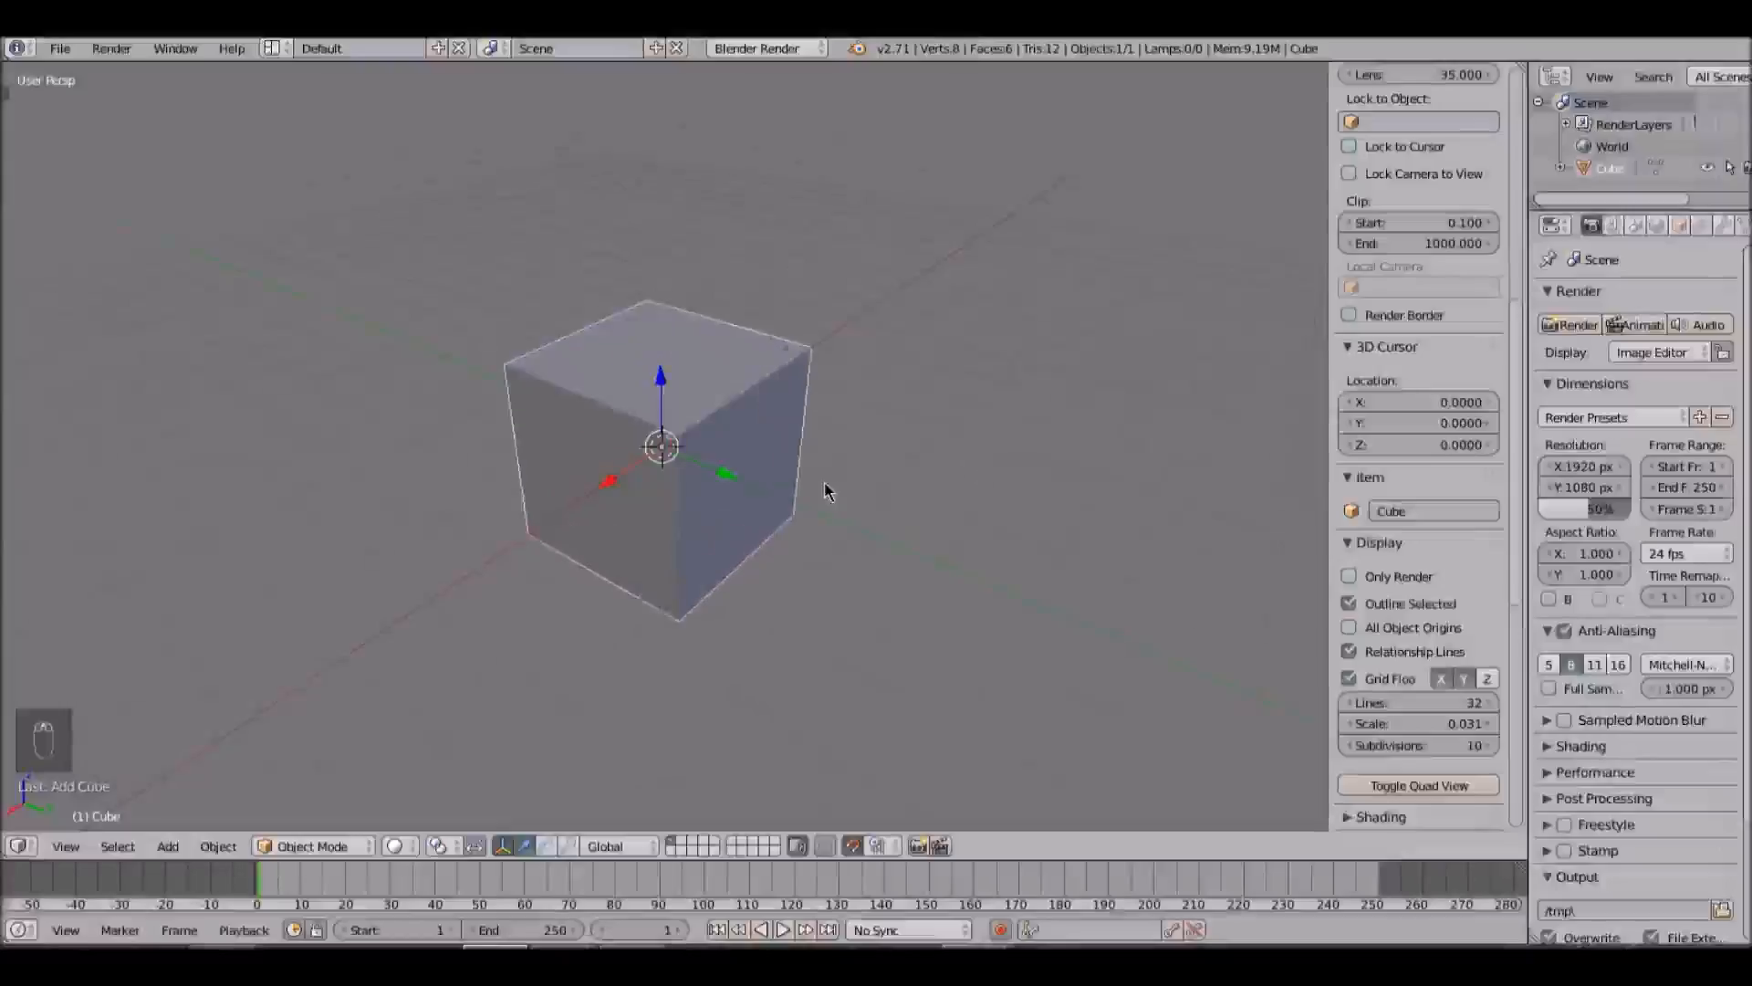
Step: Try the Rendered viewport shading and set the shading to Textured
{"action": "scroll", "coordinate": [824, 484], "scroll_direction": "down", "scroll_amount": 6}
{"action": "scroll", "coordinate": [956, 441], "scroll_direction": "down", "scroll_amount": 6}
{"action": "middle_click_drag", "start_coordinate": [824, 483], "coordinate": [870, 453]}
{"action": "key", "text": "shift+z"}
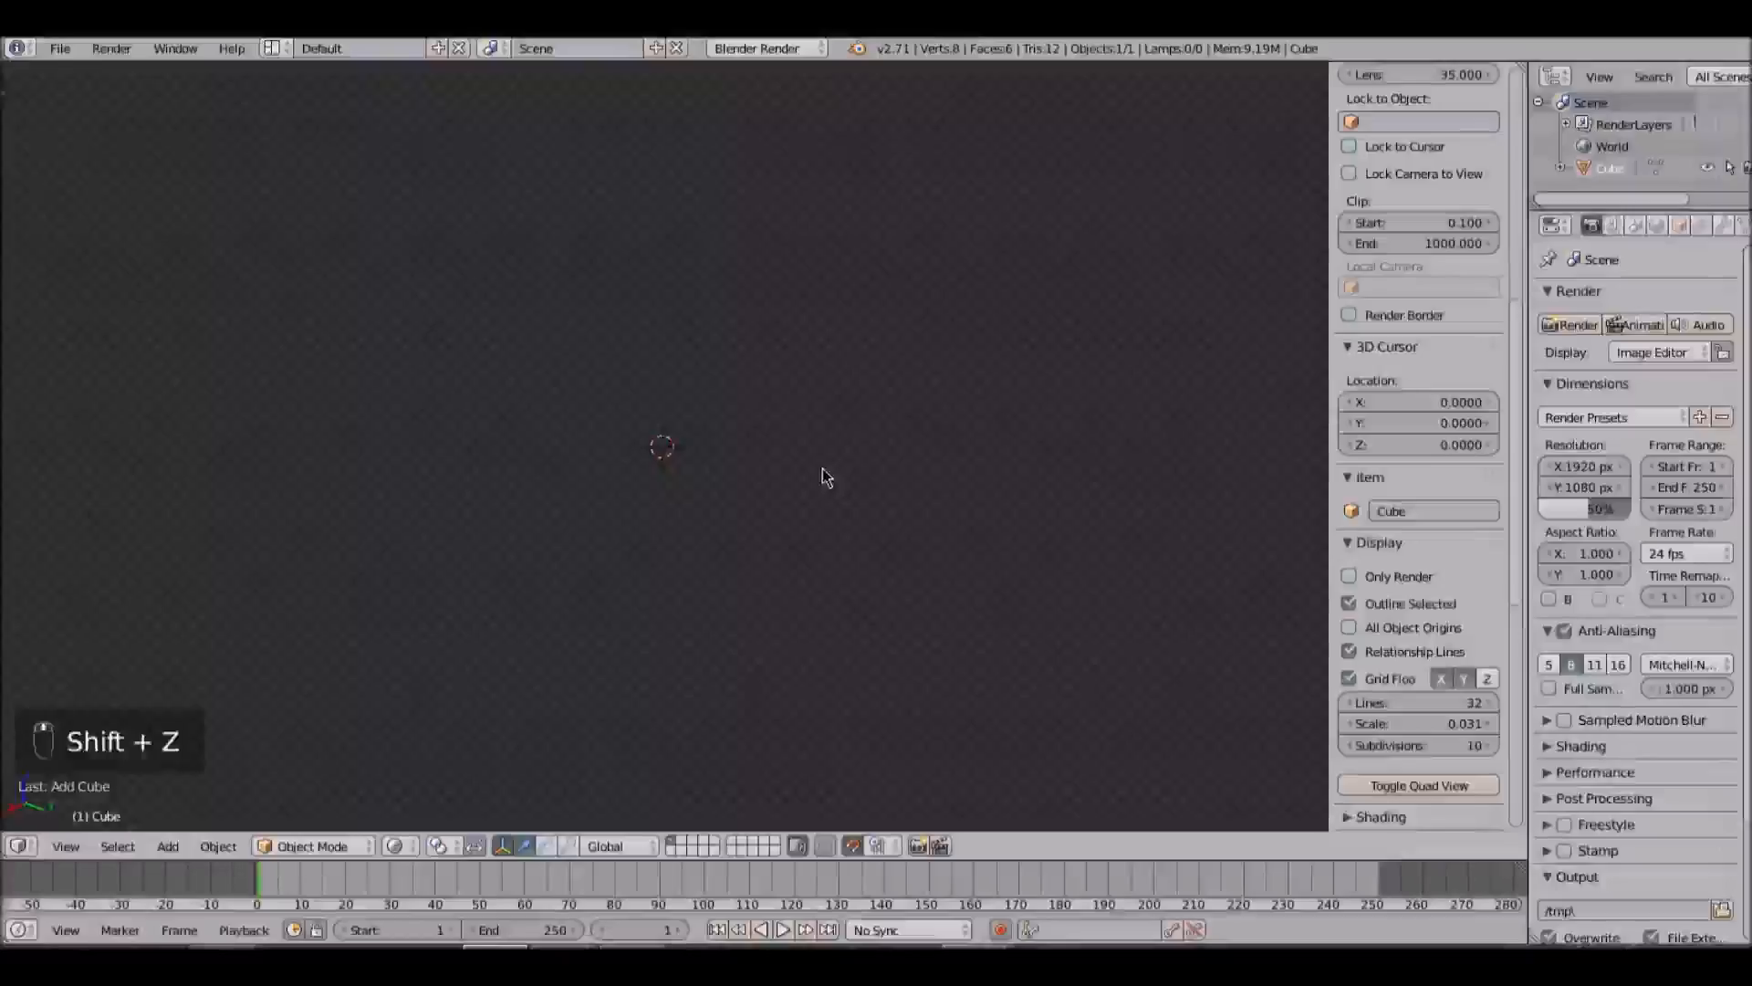
{"action": "key", "text": "alt+z"}
Step: Scale the cube uniformly by a factor of 16
{"action": "scroll", "coordinate": [1428, 288], "scroll_direction": "up", "scroll_amount": 3}
{"action": "scroll", "coordinate": [1428, 288], "scroll_direction": "up", "scroll_amount": 8}
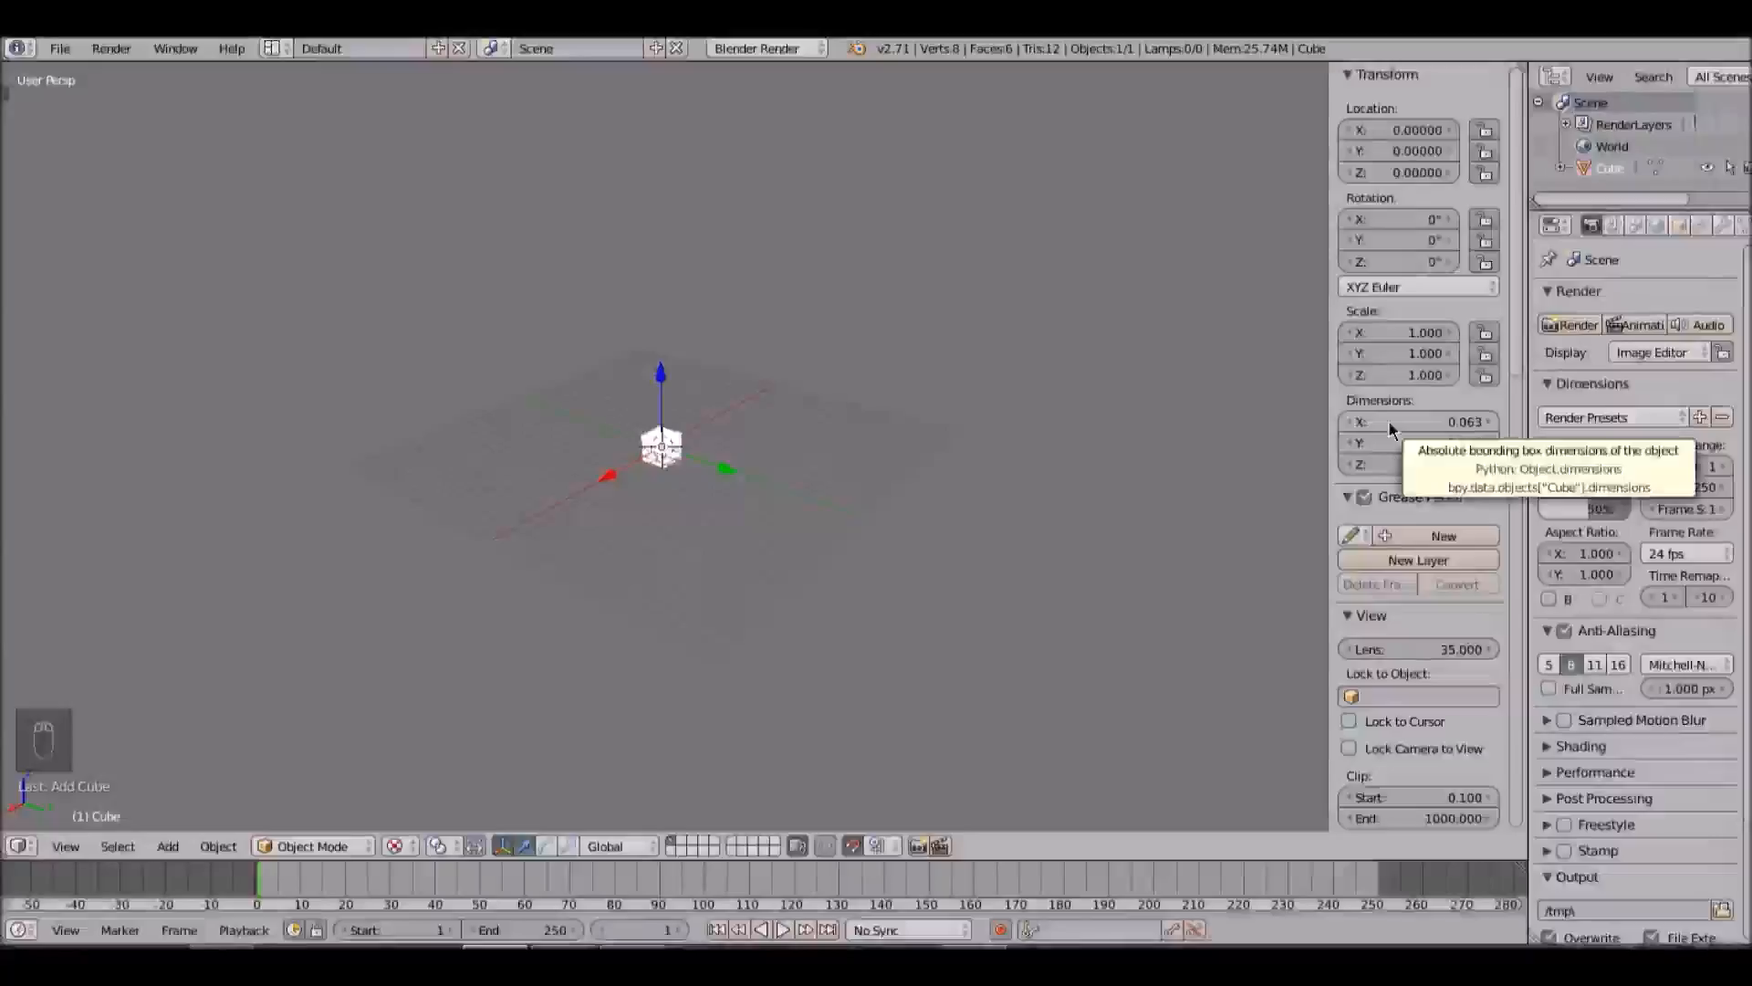
{"action": "middle_click_drag", "start_coordinate": [884, 403], "coordinate": [602, 445]}
{"action": "type", "text": "s16"}
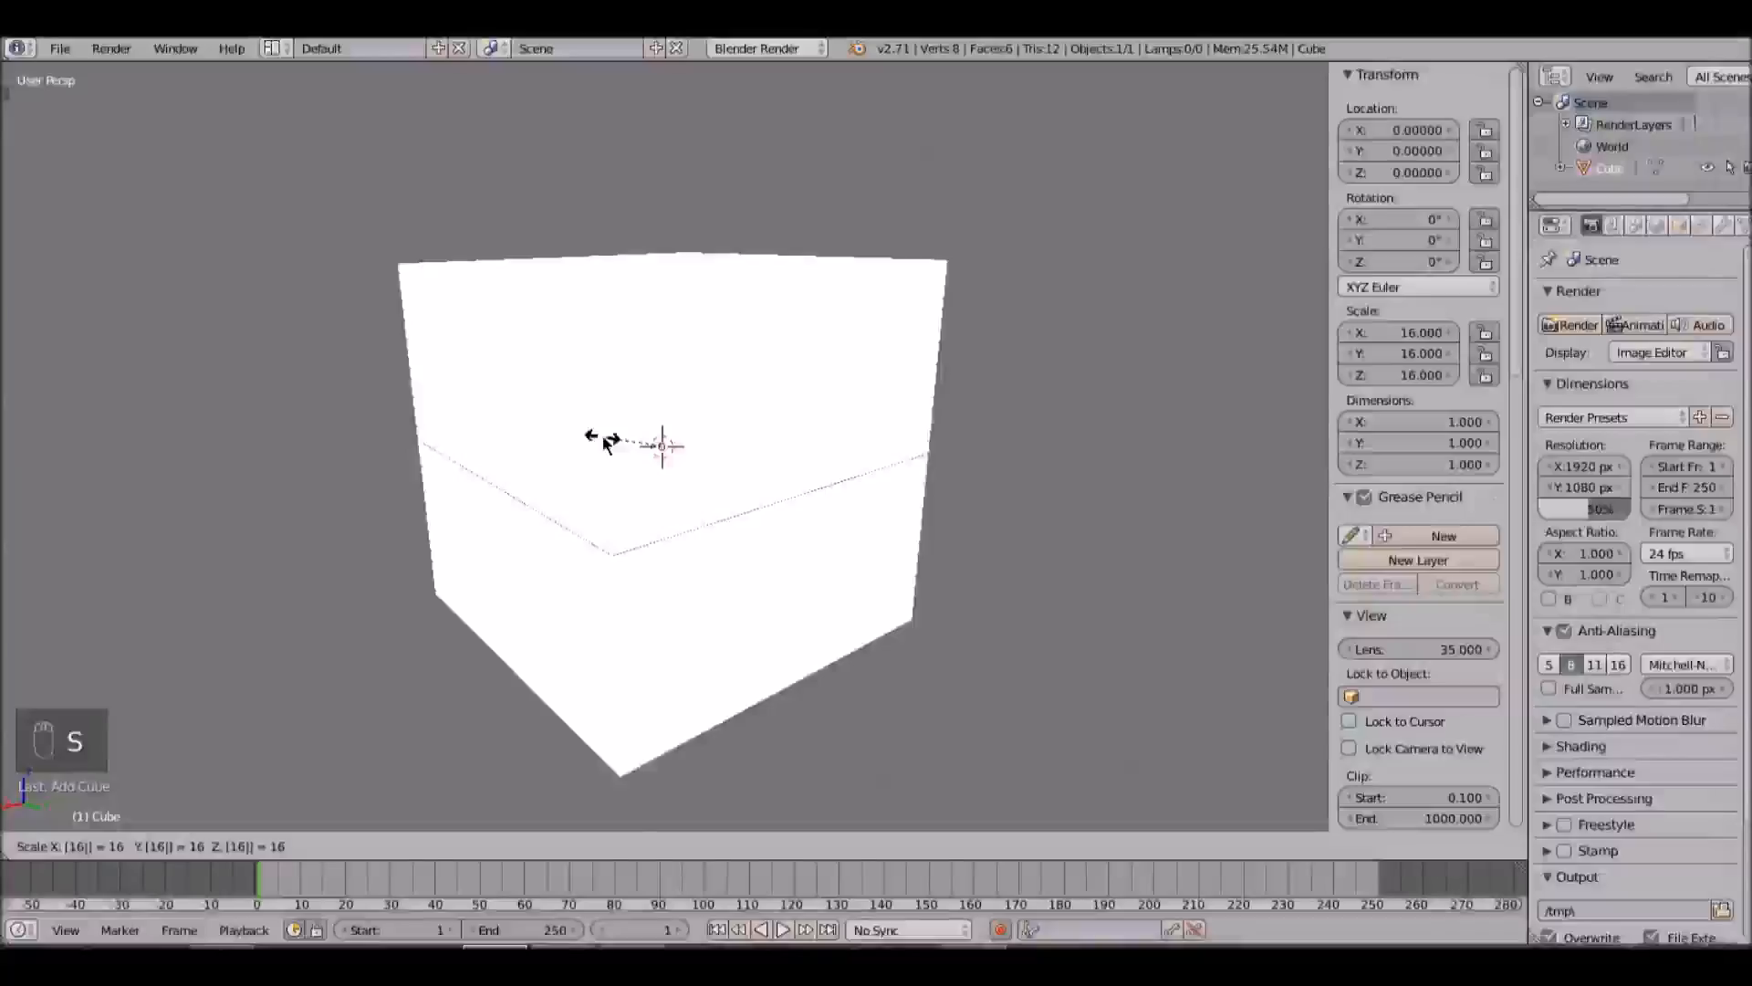
{"action": "key", "text": "Return"}
{"action": "middle_click_drag", "start_coordinate": [602, 434], "coordinate": [523, 396]}
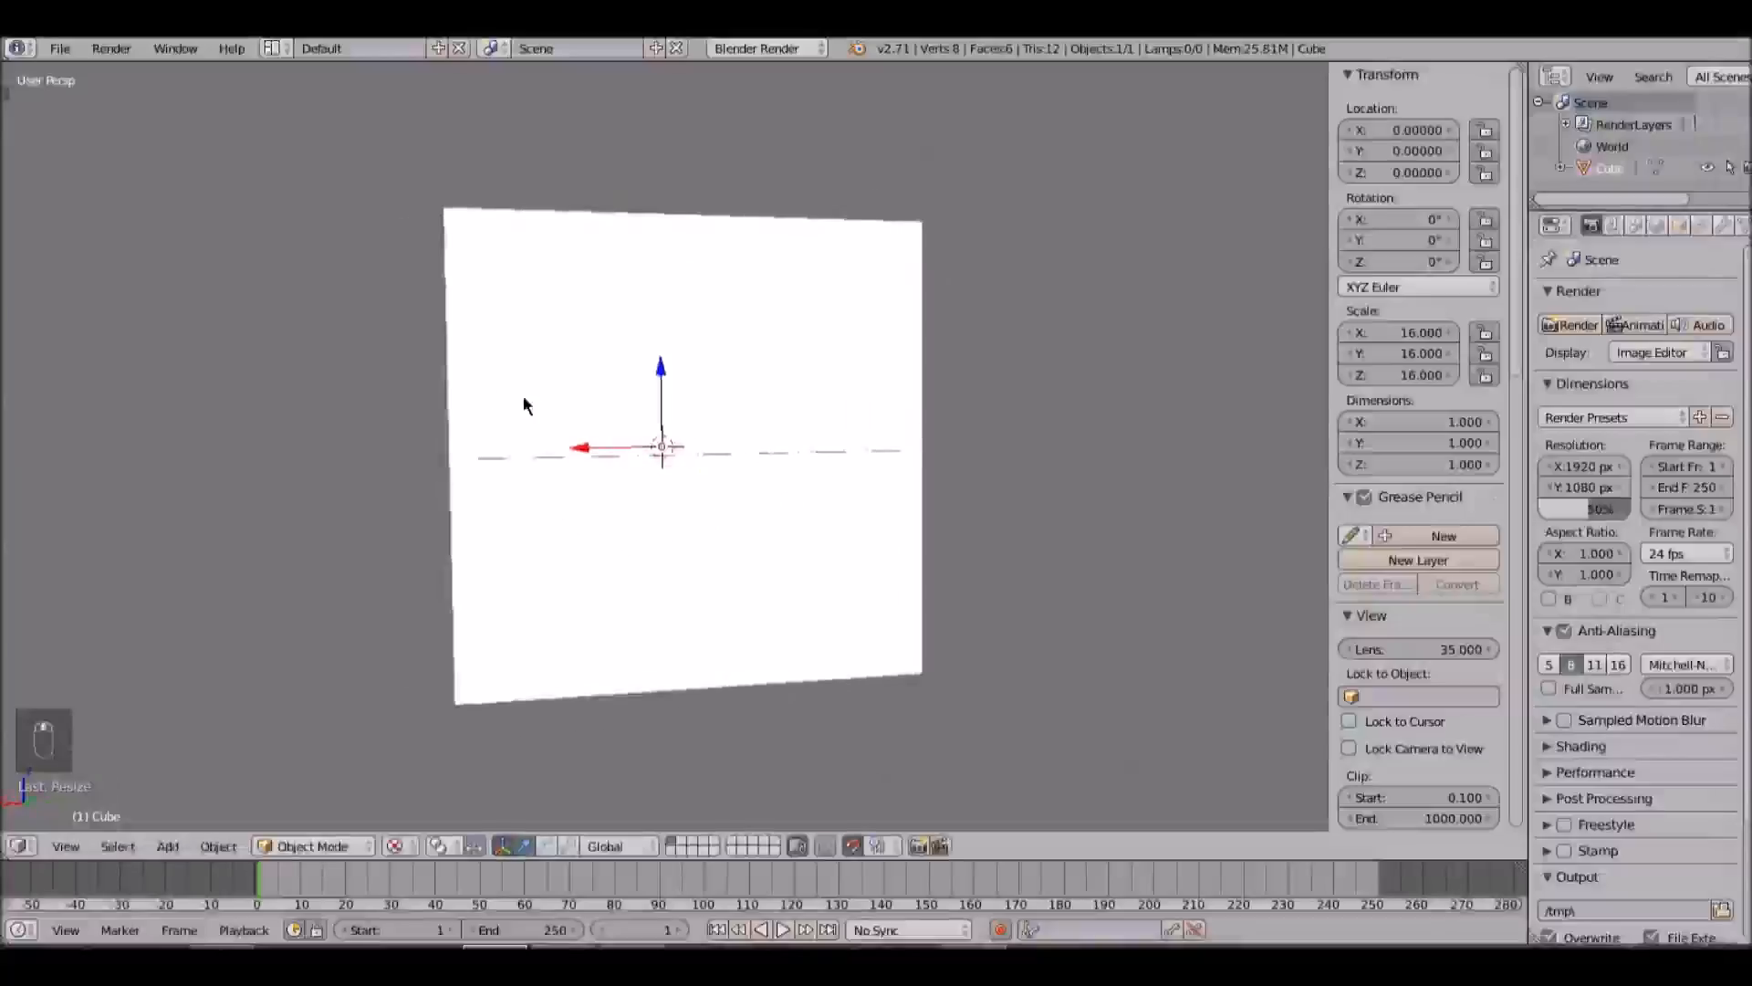
Step: In front orthographic view, raise the cube along Z to 0.5 so its base rests on the origin's ground line
{"action": "key", "text": "g"}
{"action": "right_click", "coordinate": [523, 396]}
{"action": "key", "text": "KP_1"}
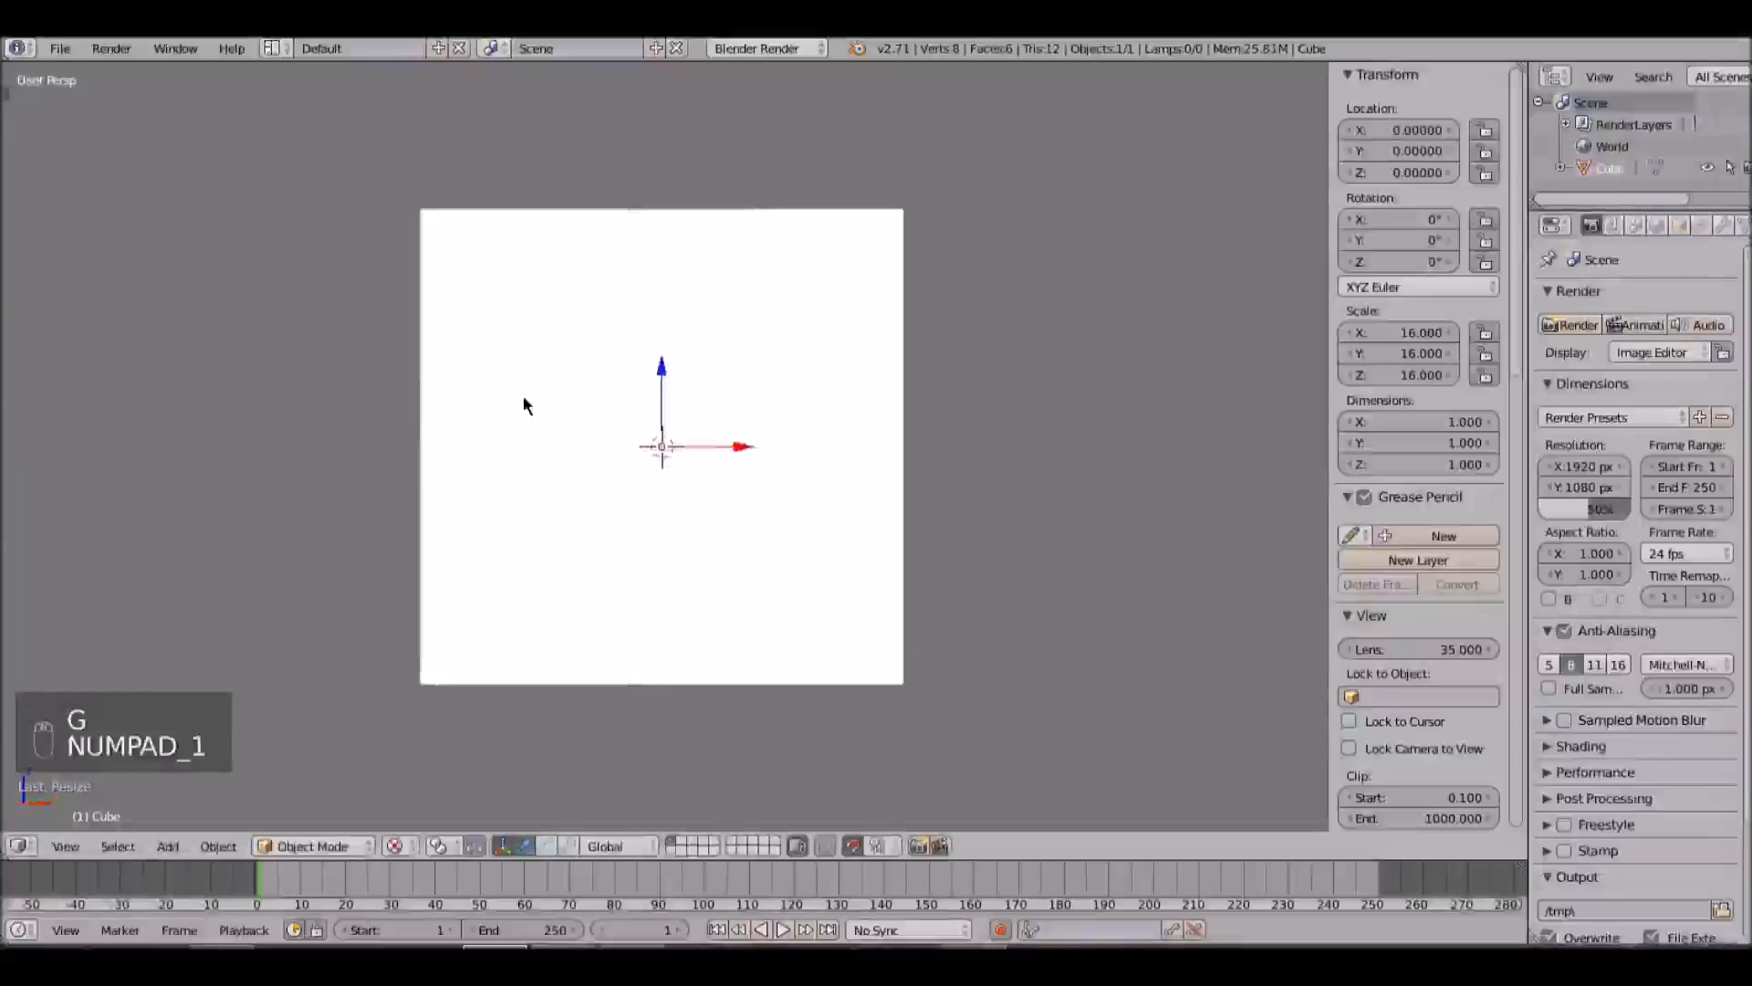
{"action": "key", "text": "KP_5"}
{"action": "scroll", "coordinate": [634, 589], "scroll_direction": "up", "scroll_amount": 1}
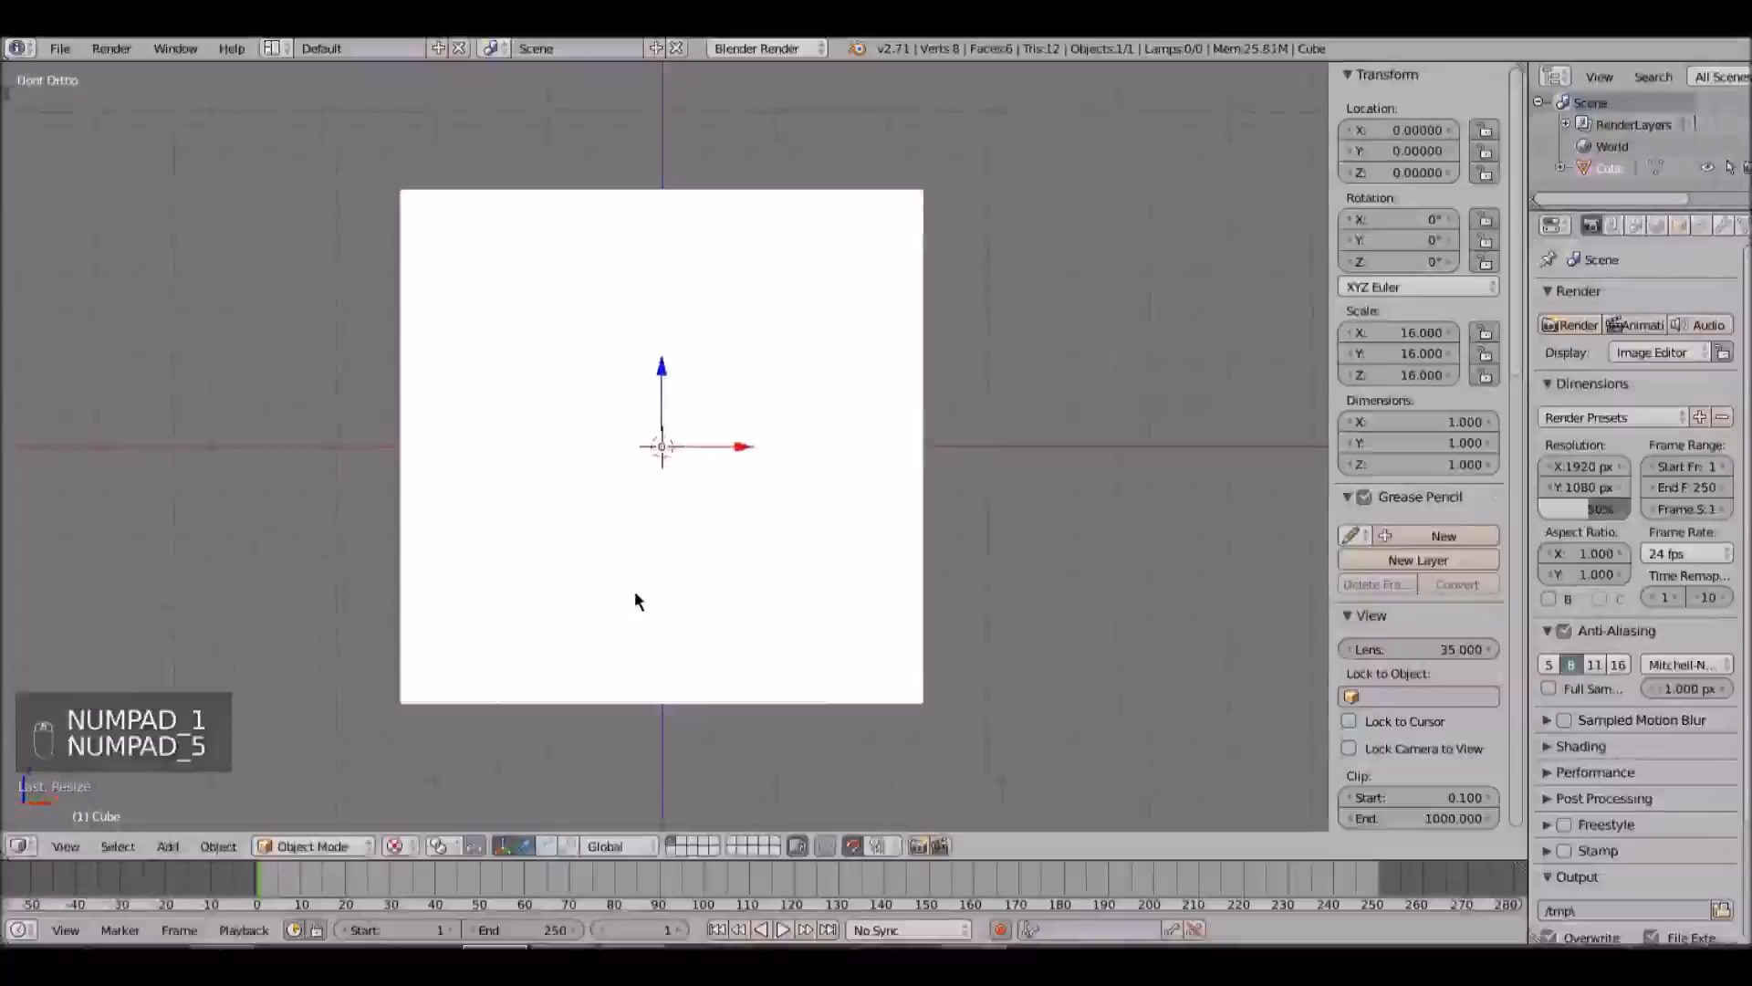
{"action": "key", "text": "g"}
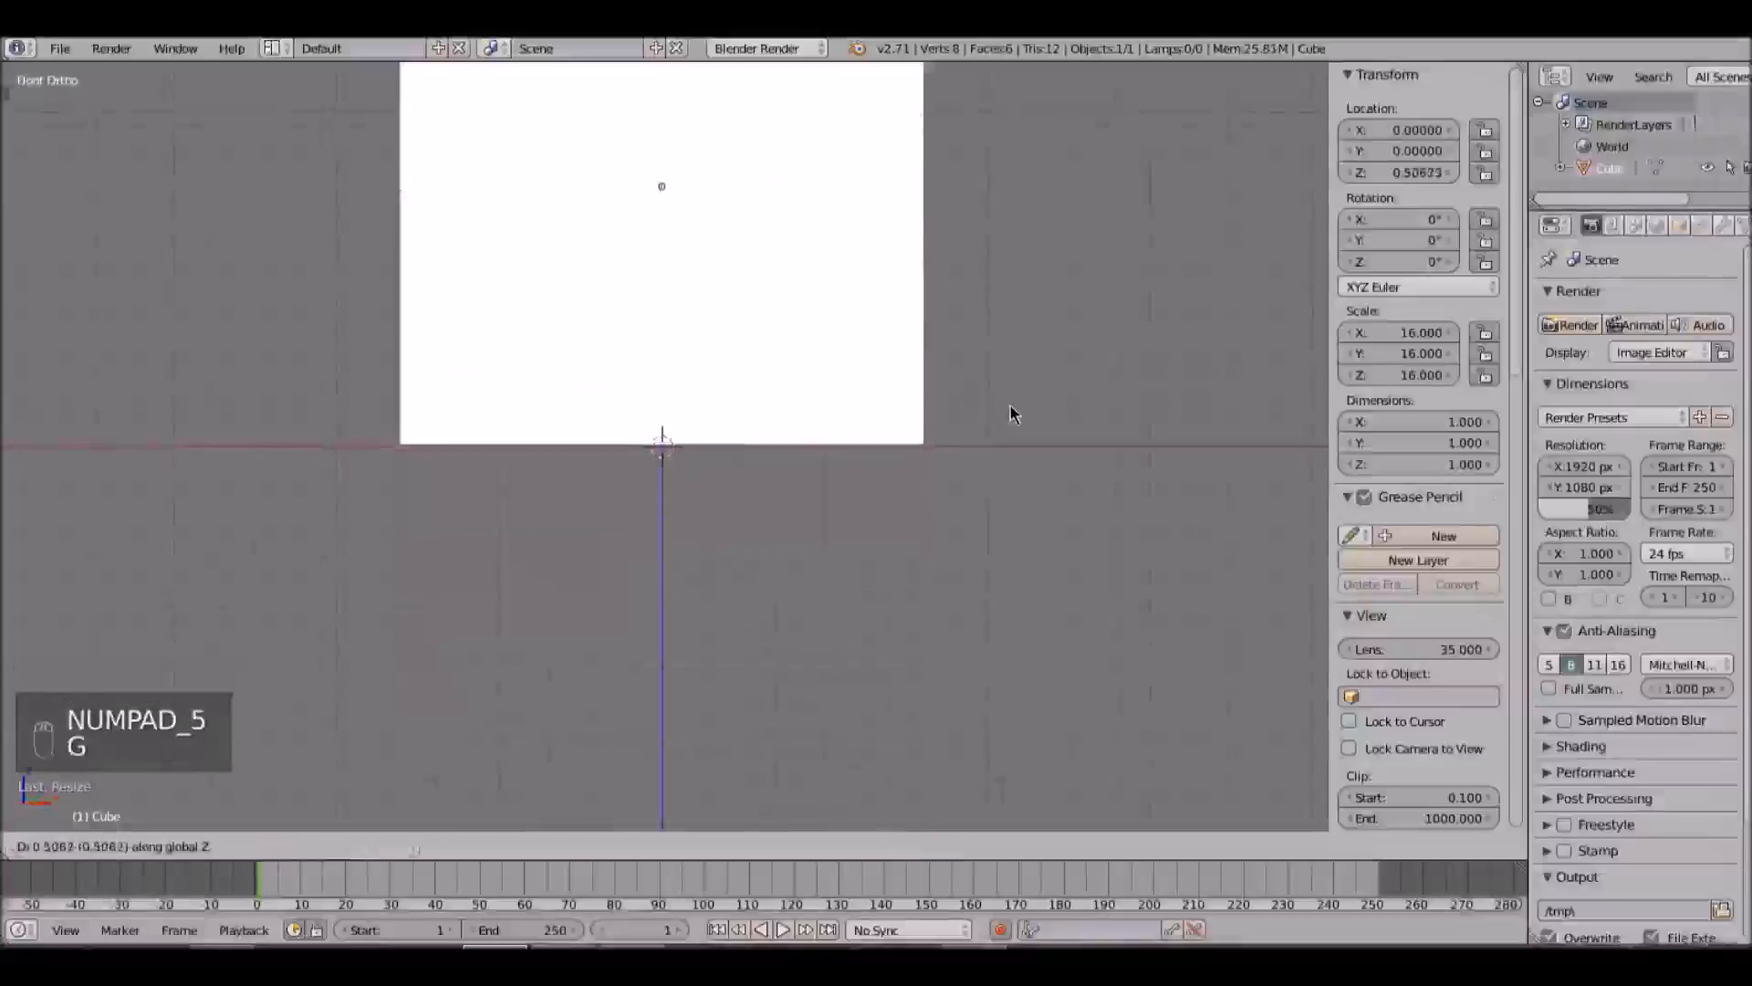
{"action": "left_click", "coordinate": [1021, 427]}
{"action": "scroll", "coordinate": [1023, 436], "scroll_direction": "up", "scroll_amount": 3}
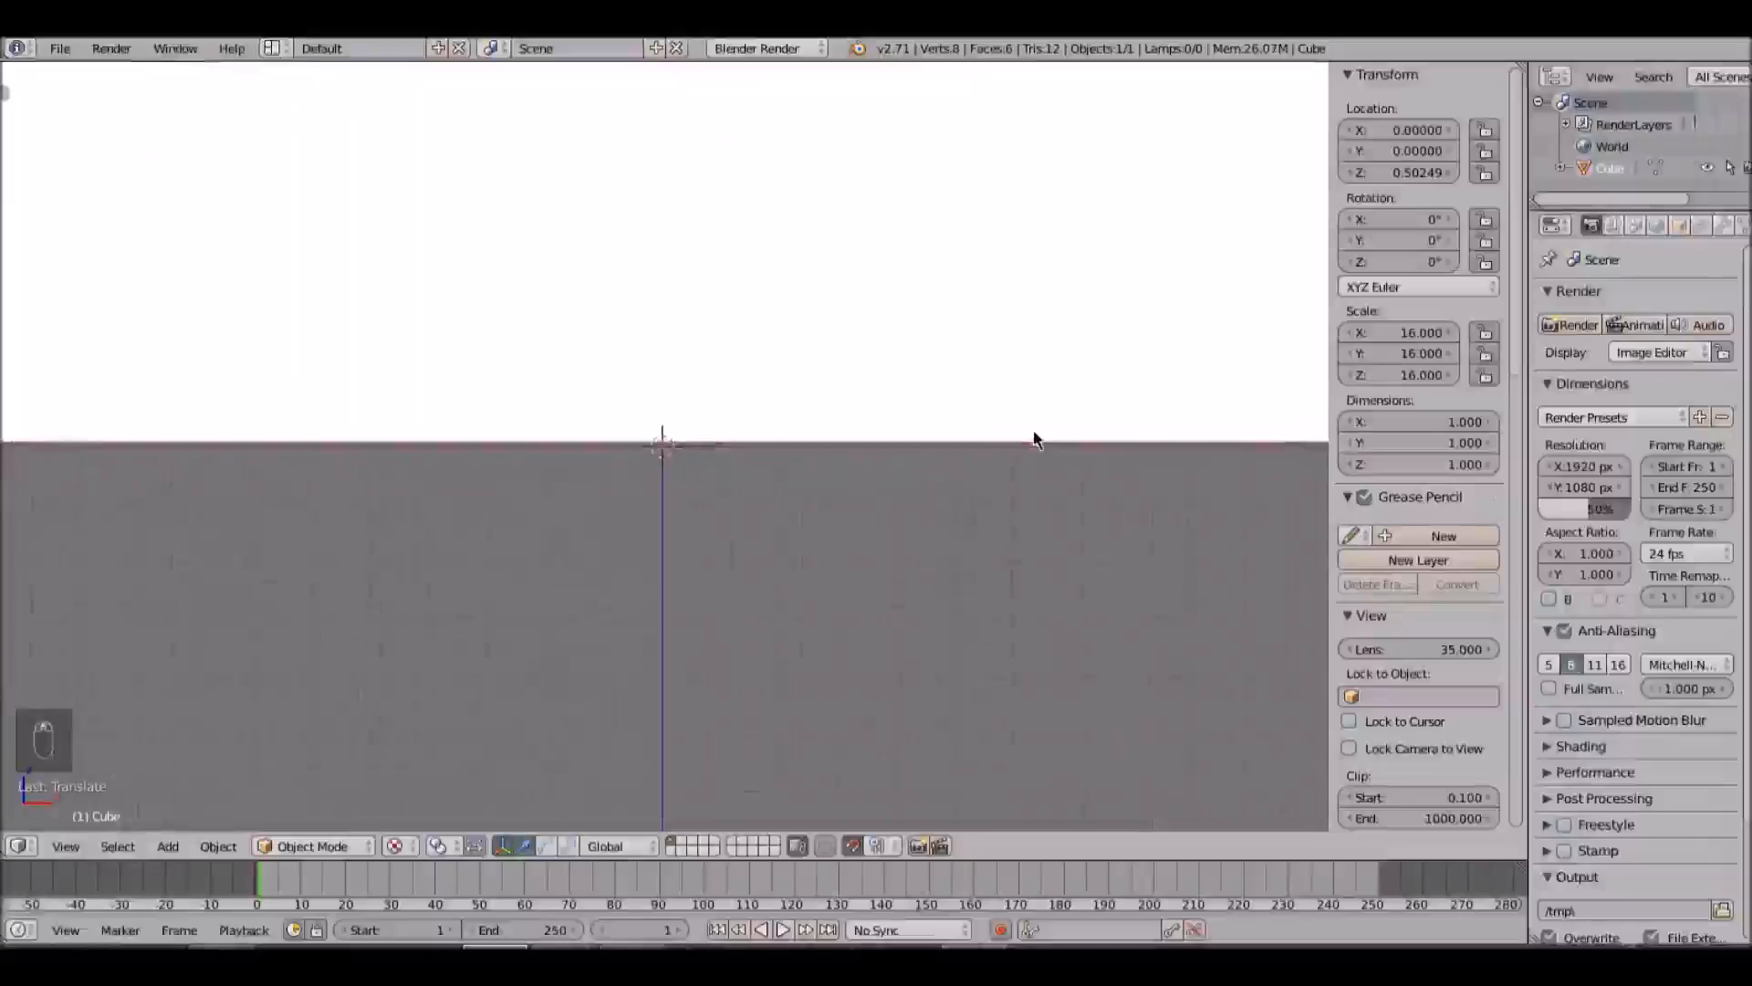
{"action": "scroll", "coordinate": [868, 426], "scroll_direction": "up", "scroll_amount": 15}
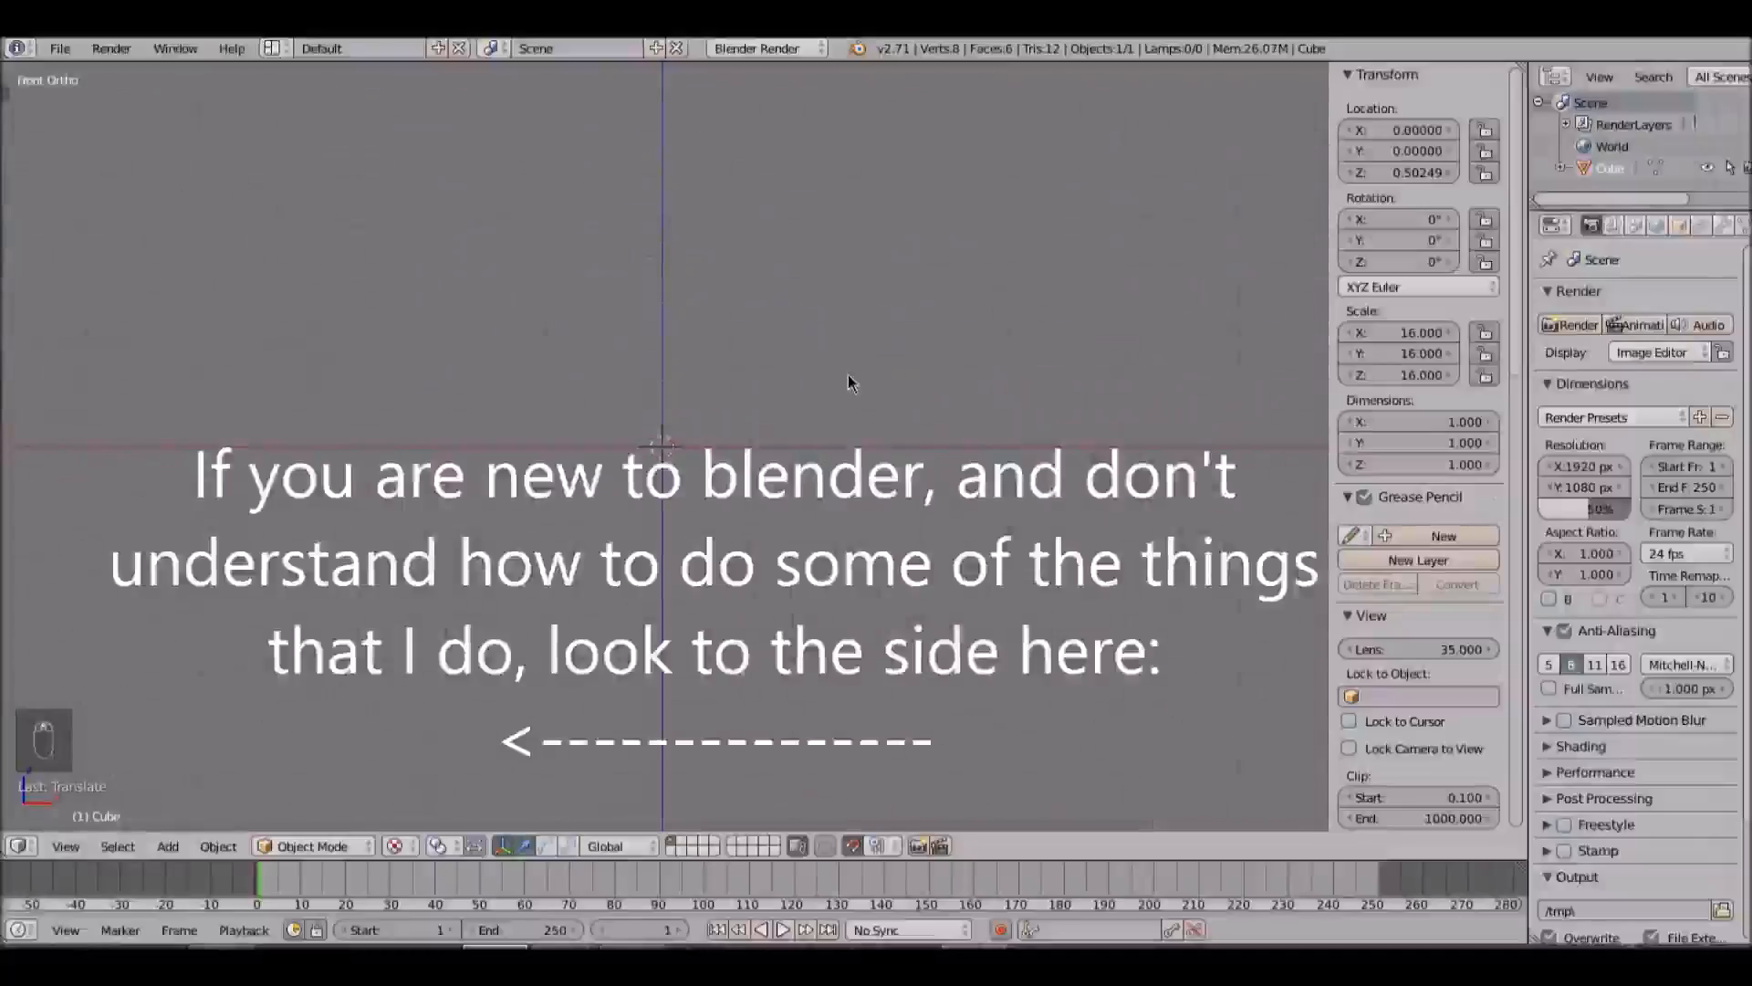
{"action": "key", "text": "g"}
{"action": "key", "text": "z"}
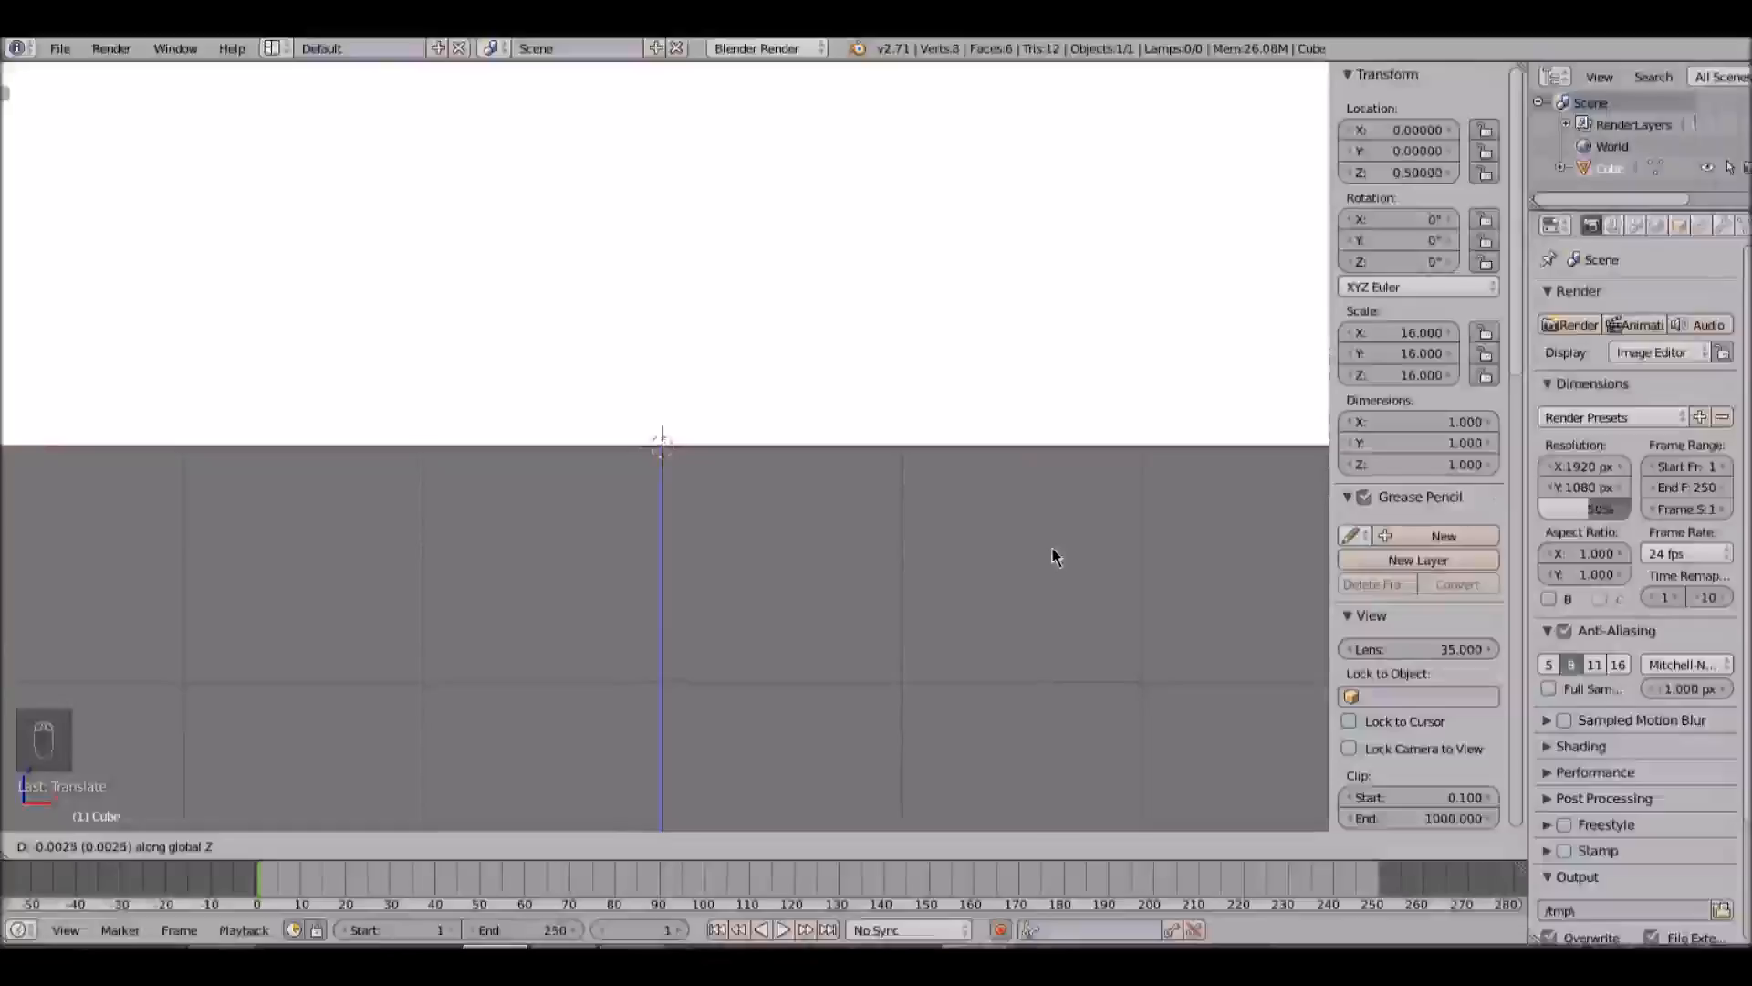
{"action": "left_click", "coordinate": [1054, 549]}
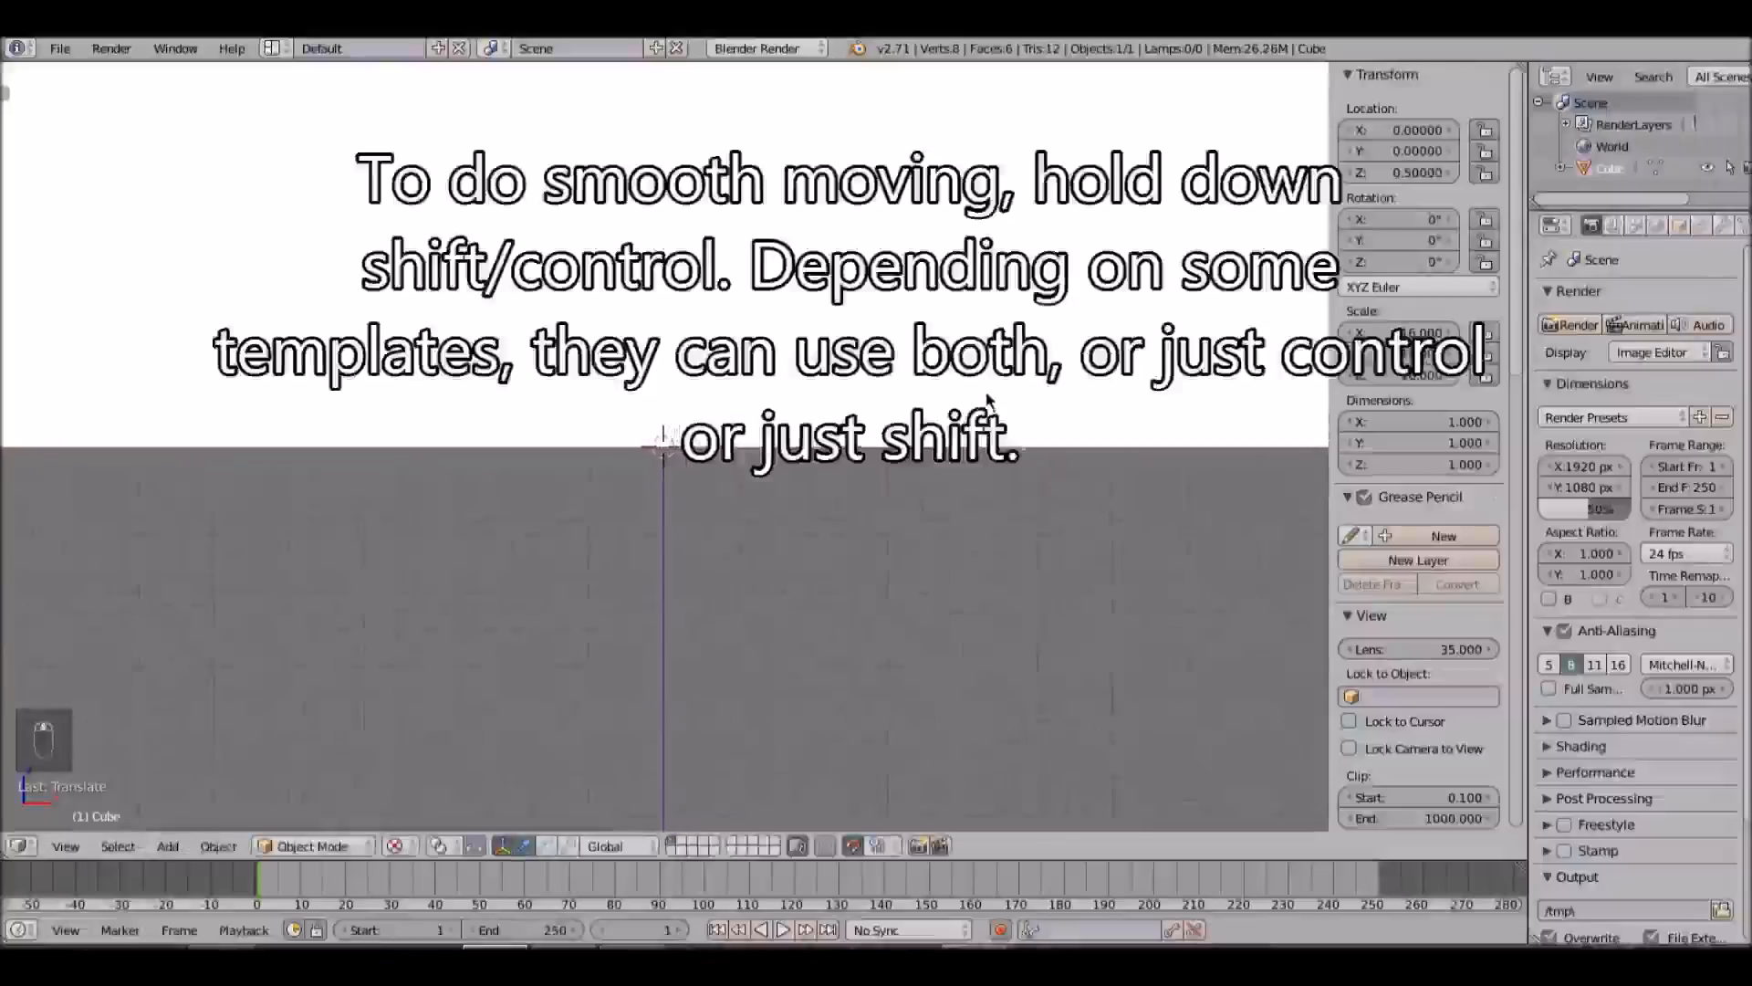
Step: Return to a perspective view of the cube and hide the 3D view properties
{"action": "scroll", "coordinate": [988, 402], "scroll_direction": "down", "scroll_amount": 6}
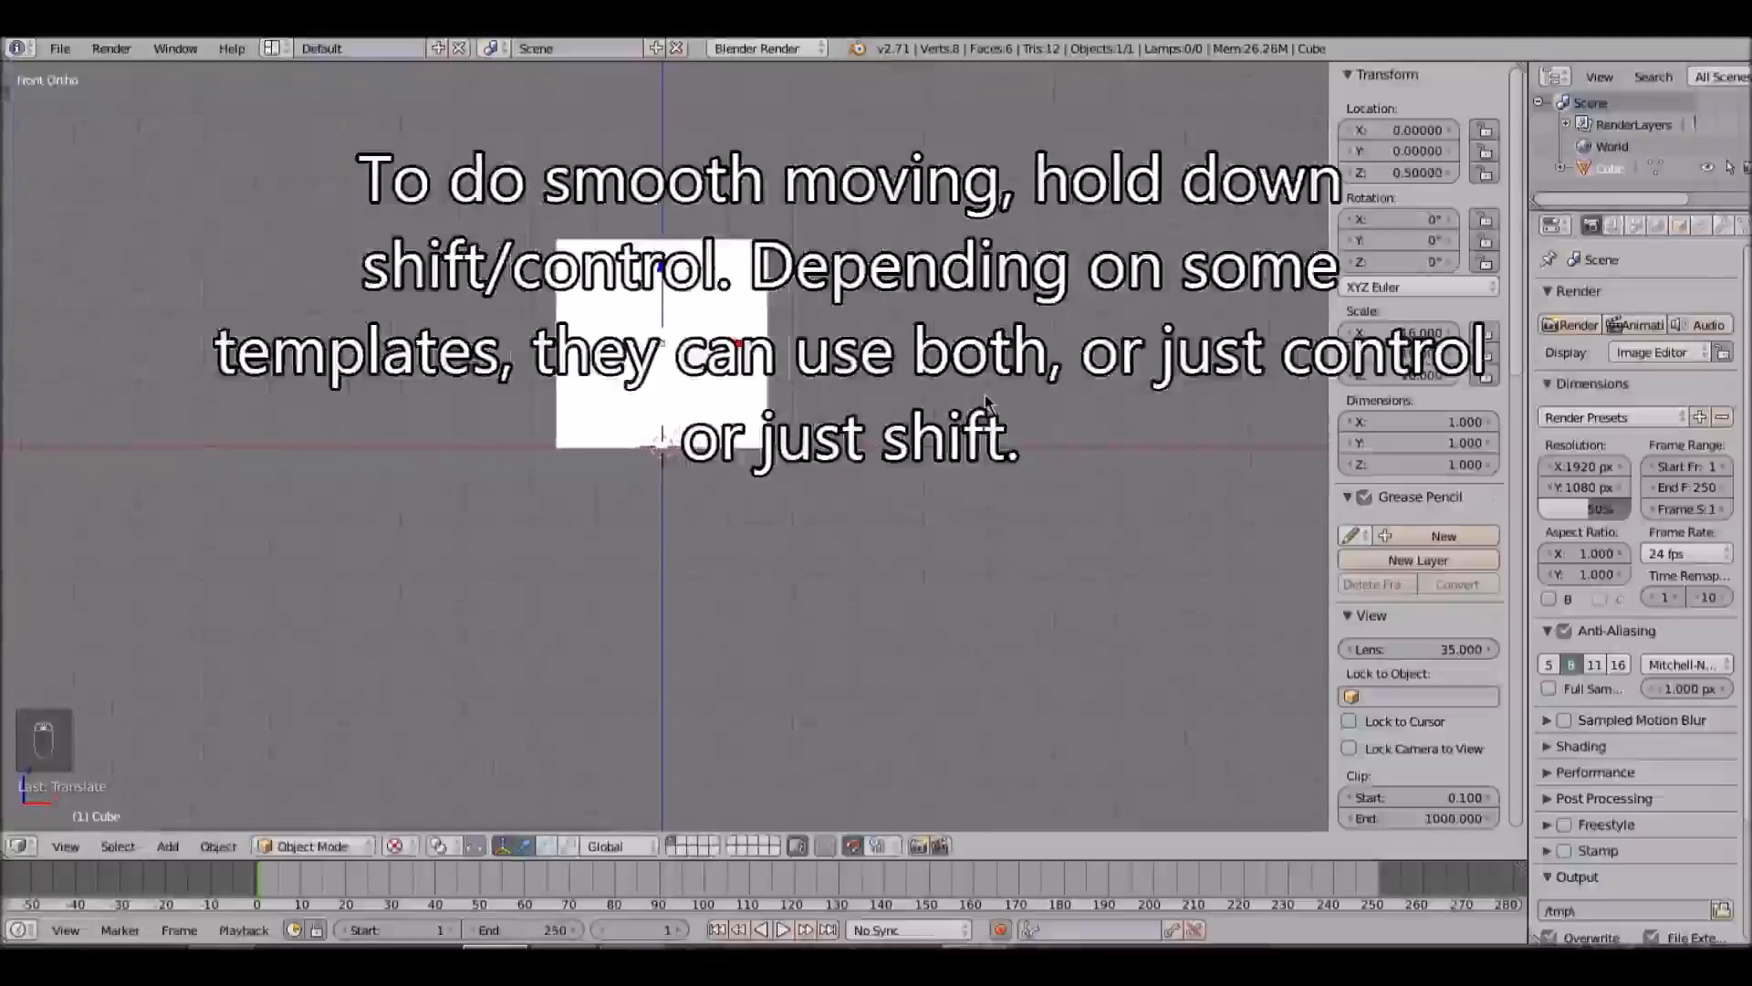
{"action": "middle_click_drag", "start_coordinate": [946, 380], "coordinate": [855, 389]}
{"action": "key", "text": "KP_5"}
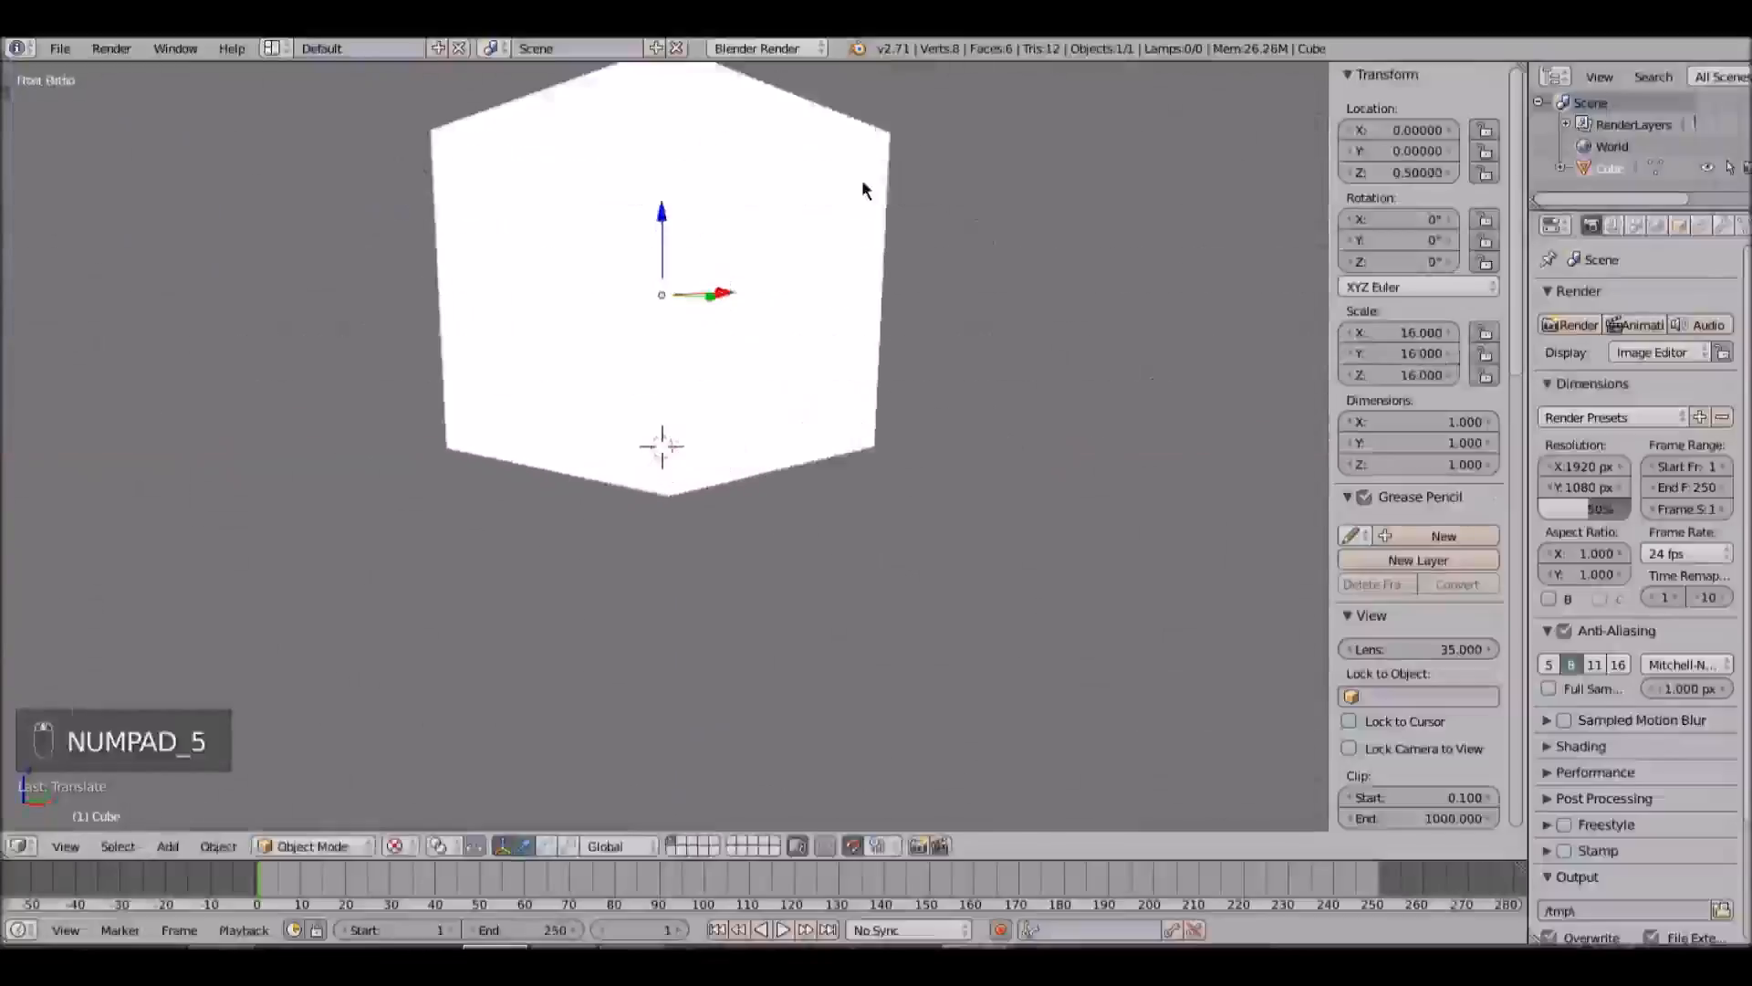
{"action": "middle_click_drag", "start_coordinate": [861, 179], "coordinate": [839, 341], "text": "shift"}
{"action": "key", "text": "n"}
{"action": "key", "text": "n"}
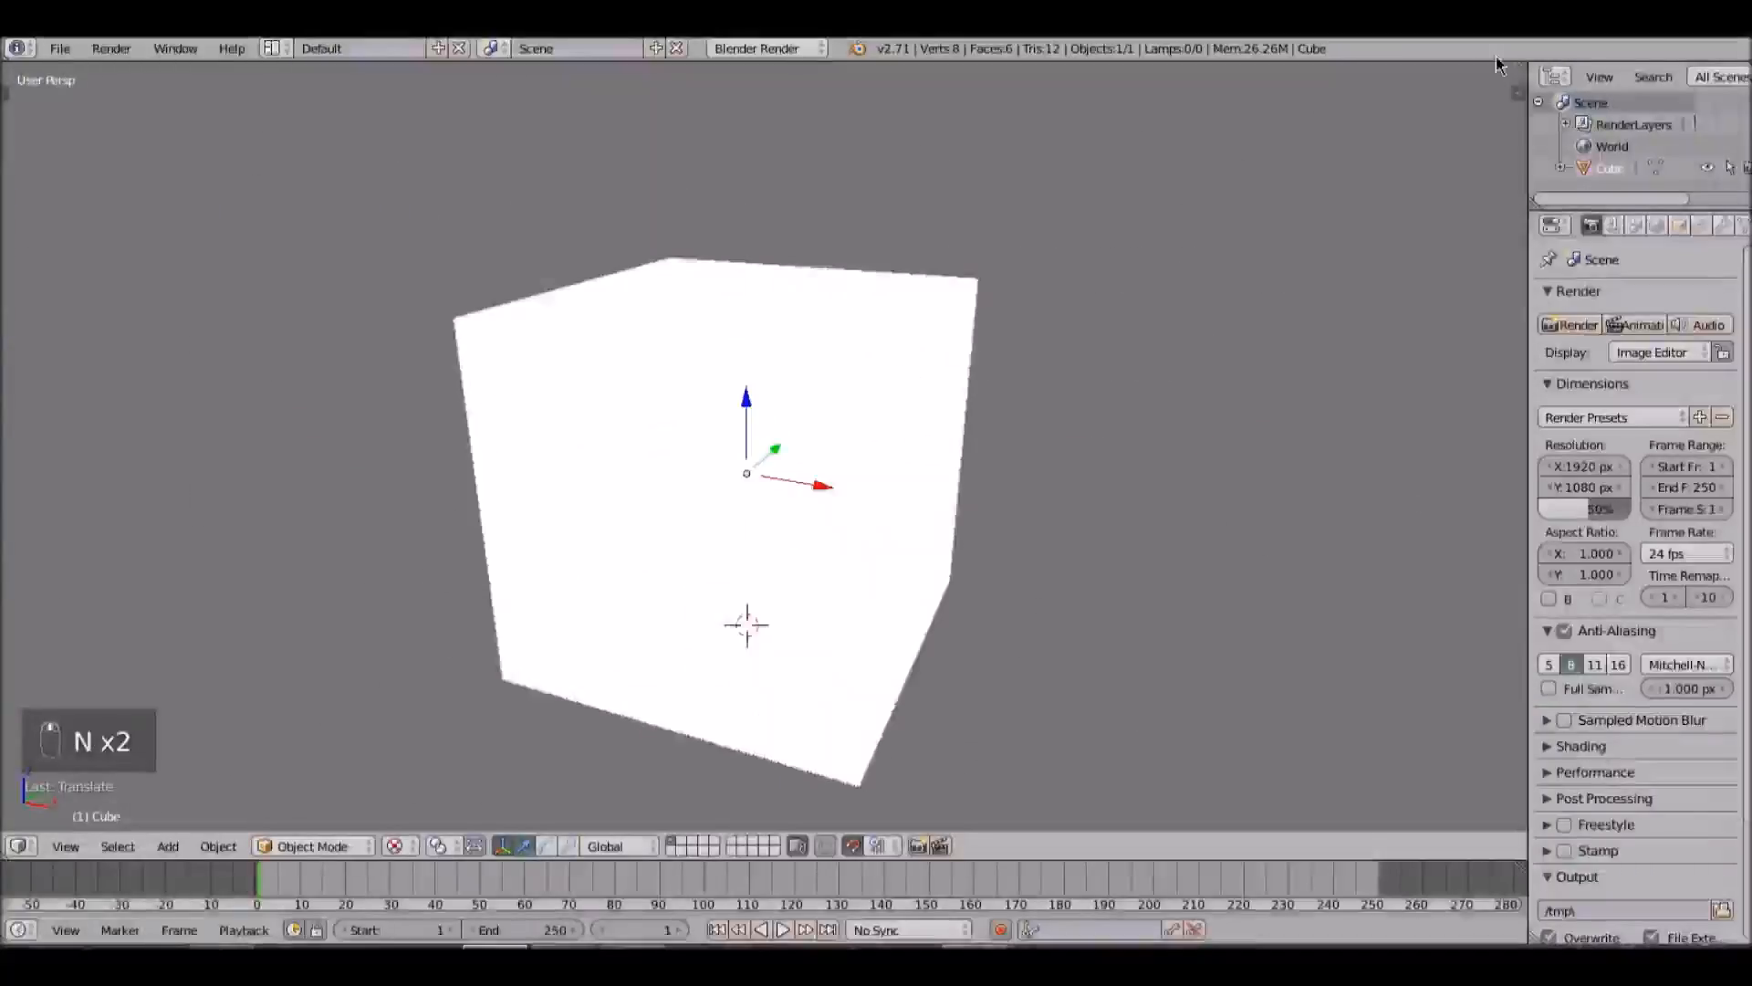
Step: Split the 3D view into two side-by-side areas and turn the new one into a UV/Image Editor
{"action": "left_click_drag", "start_coordinate": [1521, 69], "coordinate": [1212, 369]}
{"action": "right_click", "coordinate": [1212, 369]}
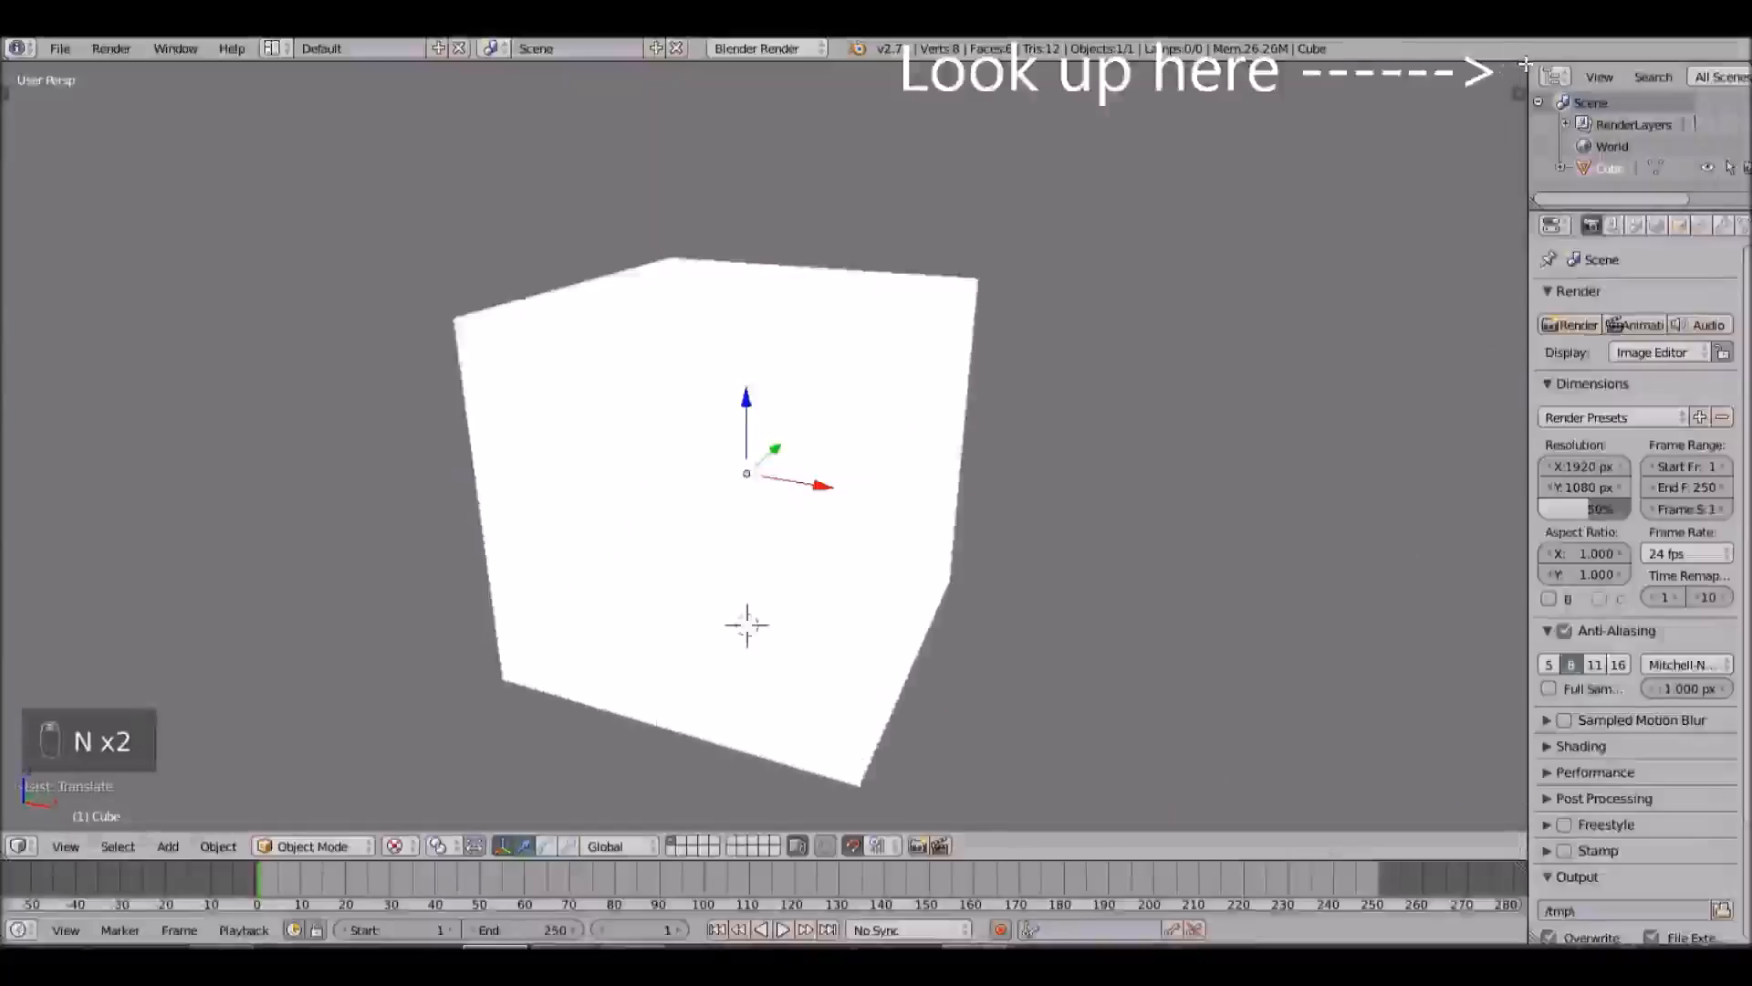
{"action": "left_click_drag", "start_coordinate": [1524, 64], "coordinate": [1213, 369]}
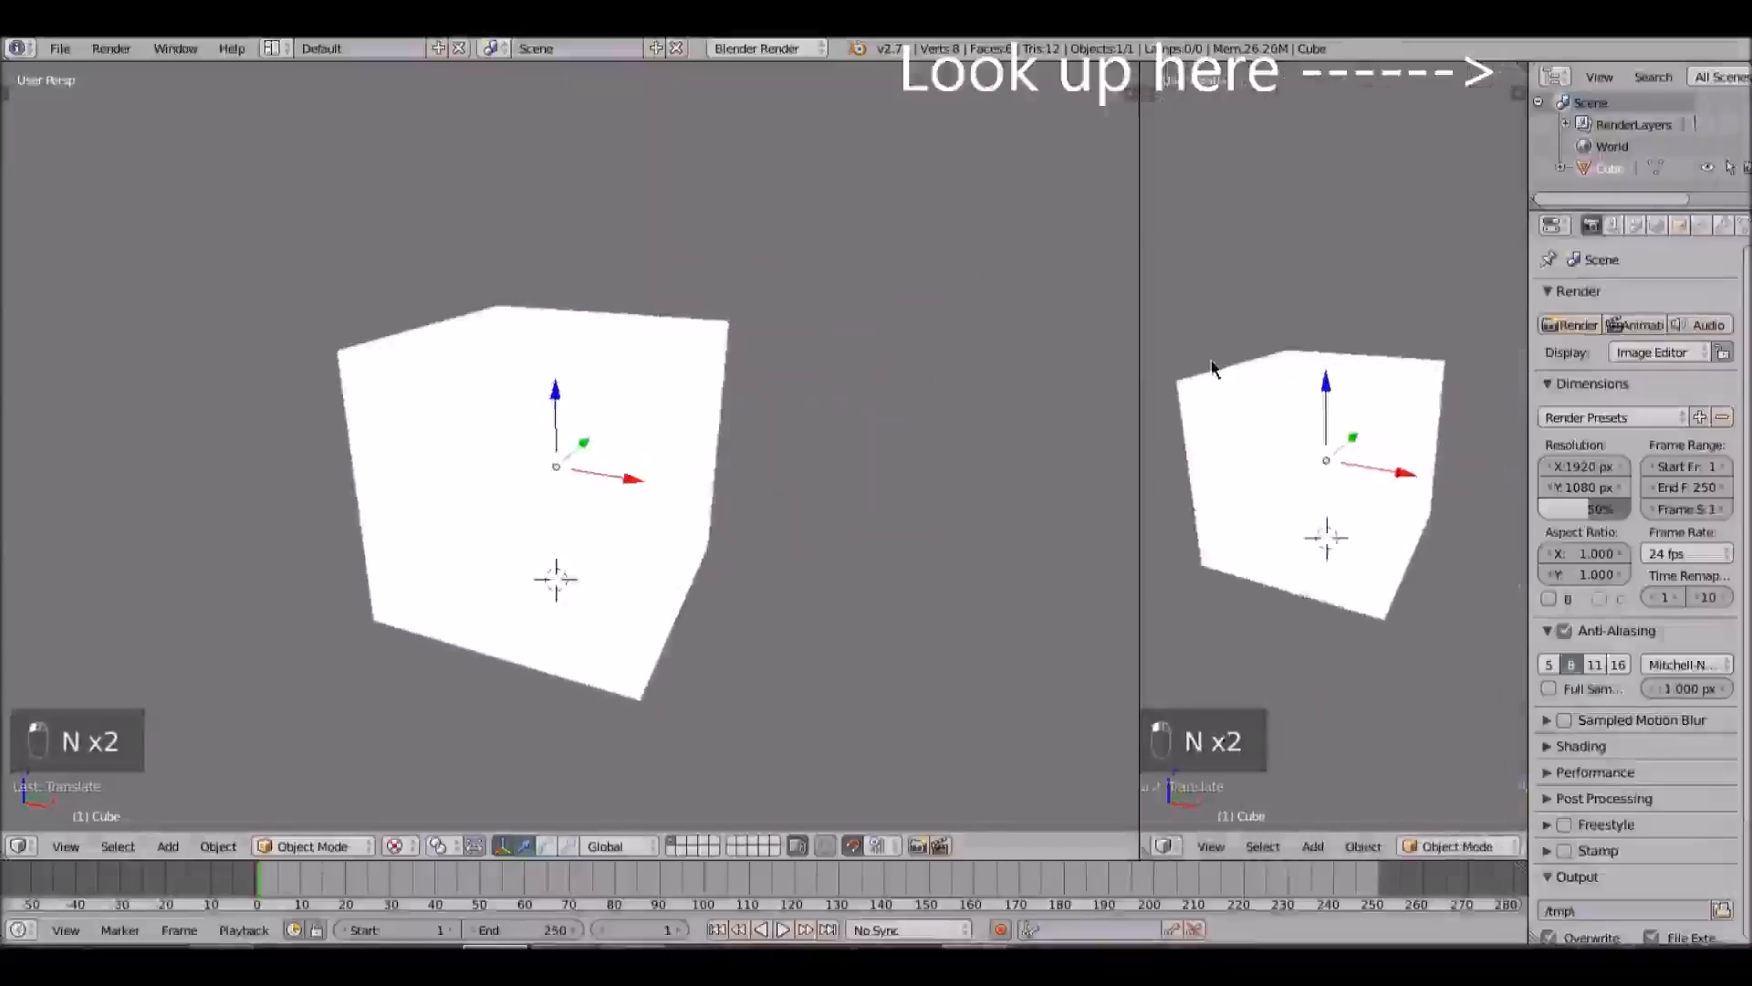
{"action": "left_click", "coordinate": [1167, 847]}
{"action": "left_click", "coordinate": [1221, 673]}
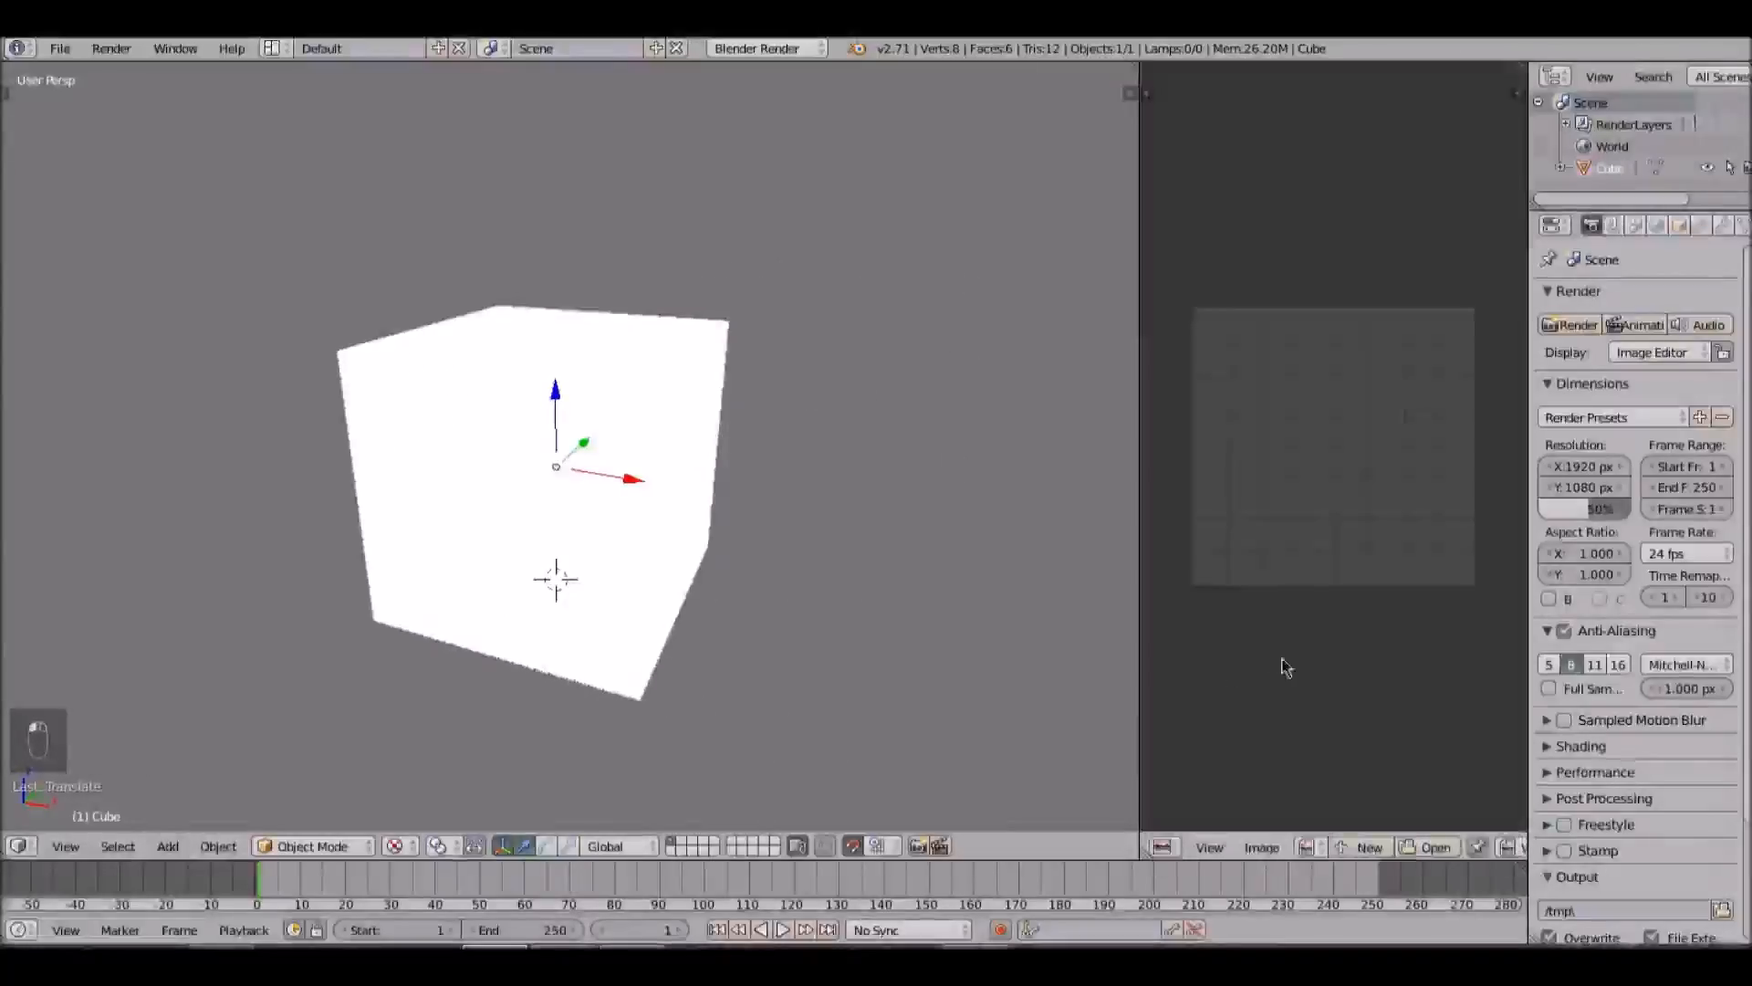
Step: Open ladder.png from the Anything resource pack's textures/blocks folder in the image editor
{"action": "left_click", "coordinate": [1420, 846]}
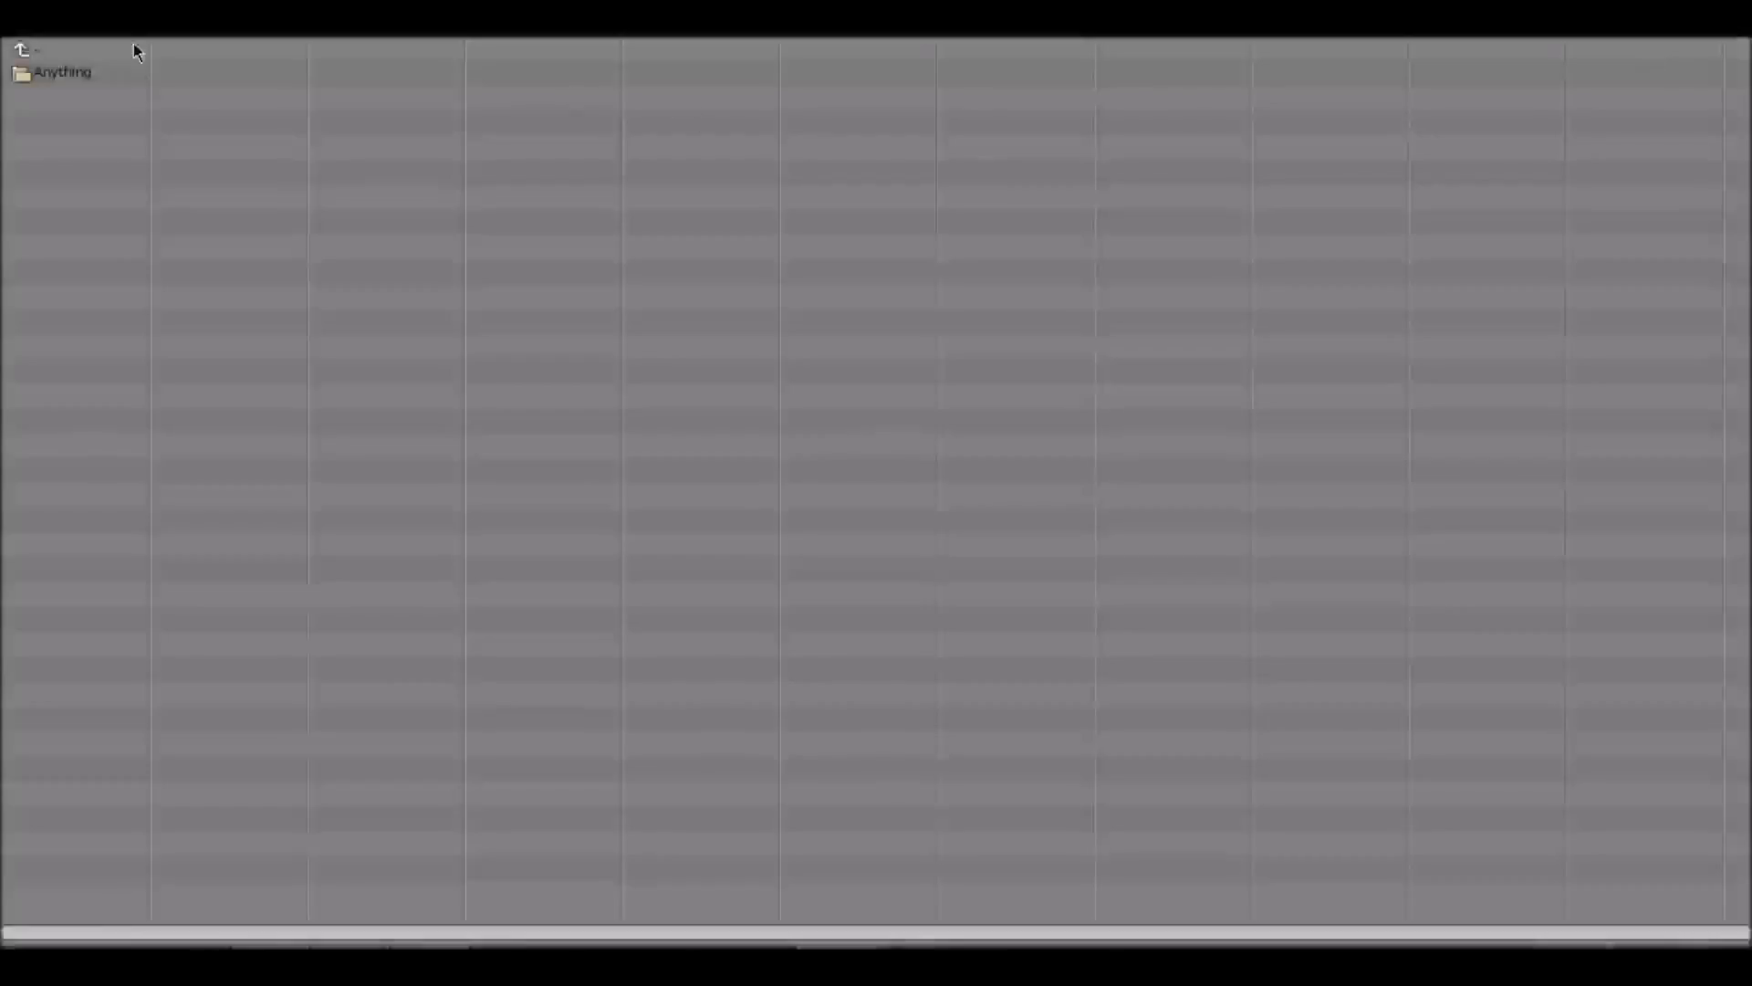
{"action": "left_click", "coordinate": [126, 79]}
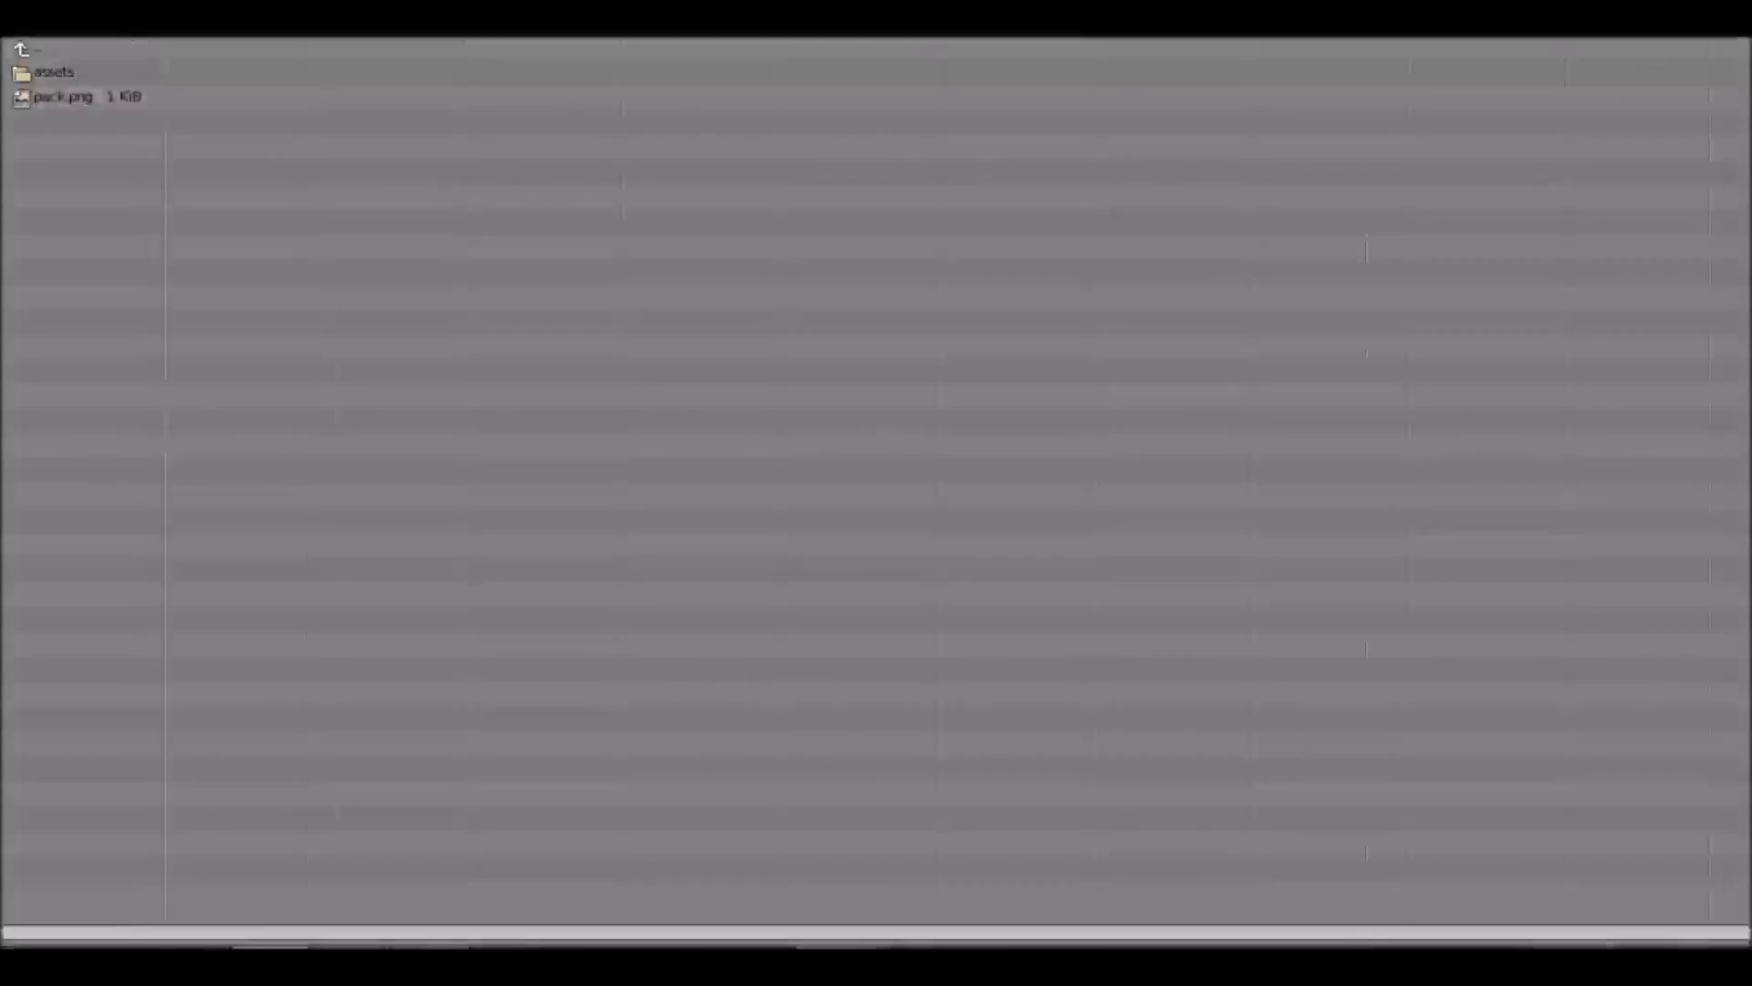
{"action": "left_click_drag", "start_coordinate": [1307, 946], "coordinate": [1308, 944]}
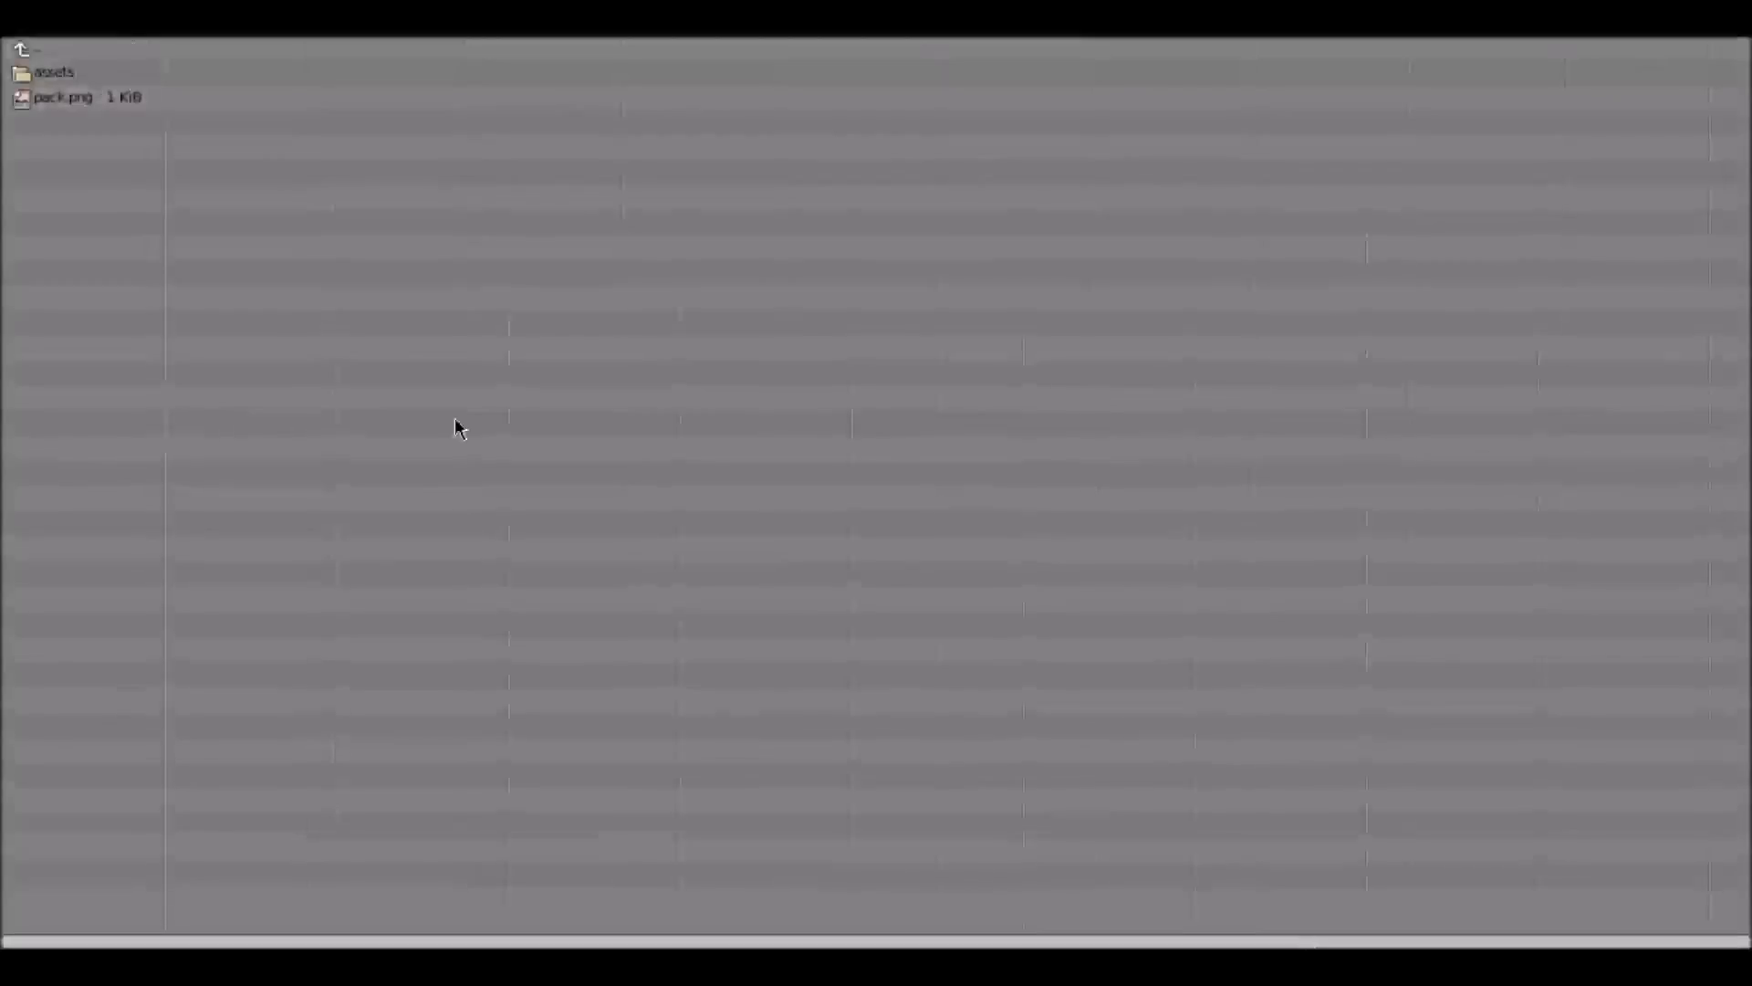
{"action": "left_click", "coordinate": [41, 72]}
{"action": "left_click", "coordinate": [91, 77]}
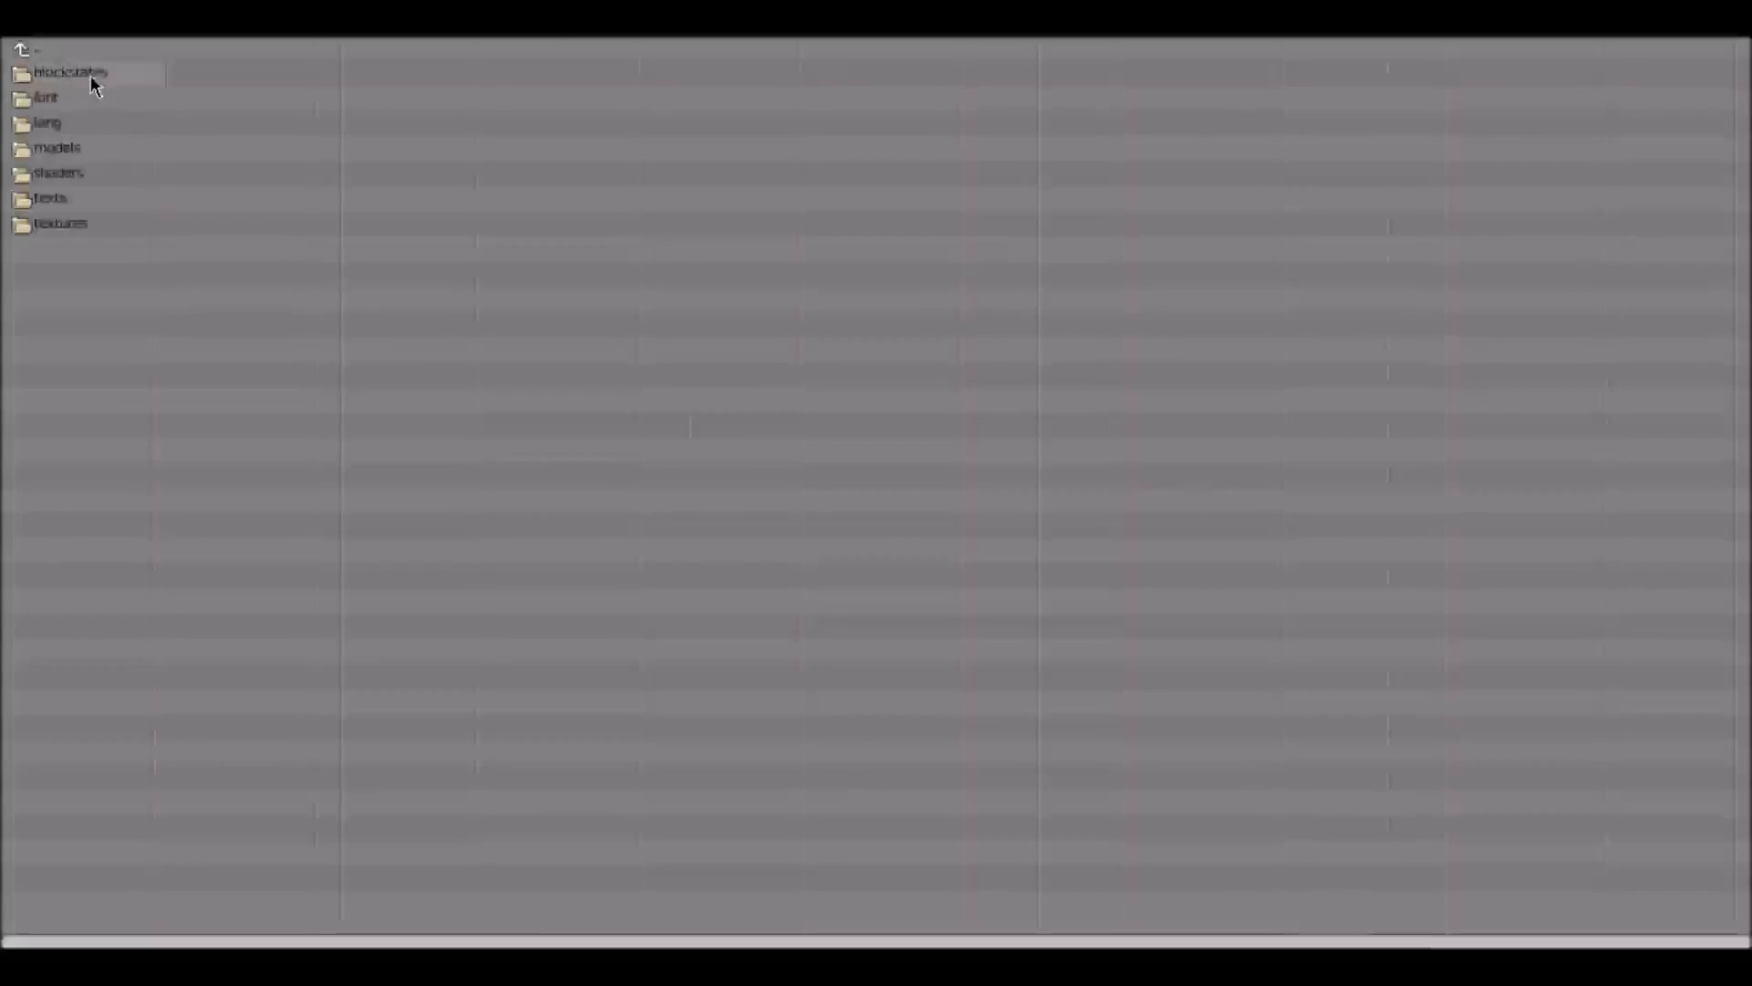
{"action": "left_click", "coordinate": [41, 226]}
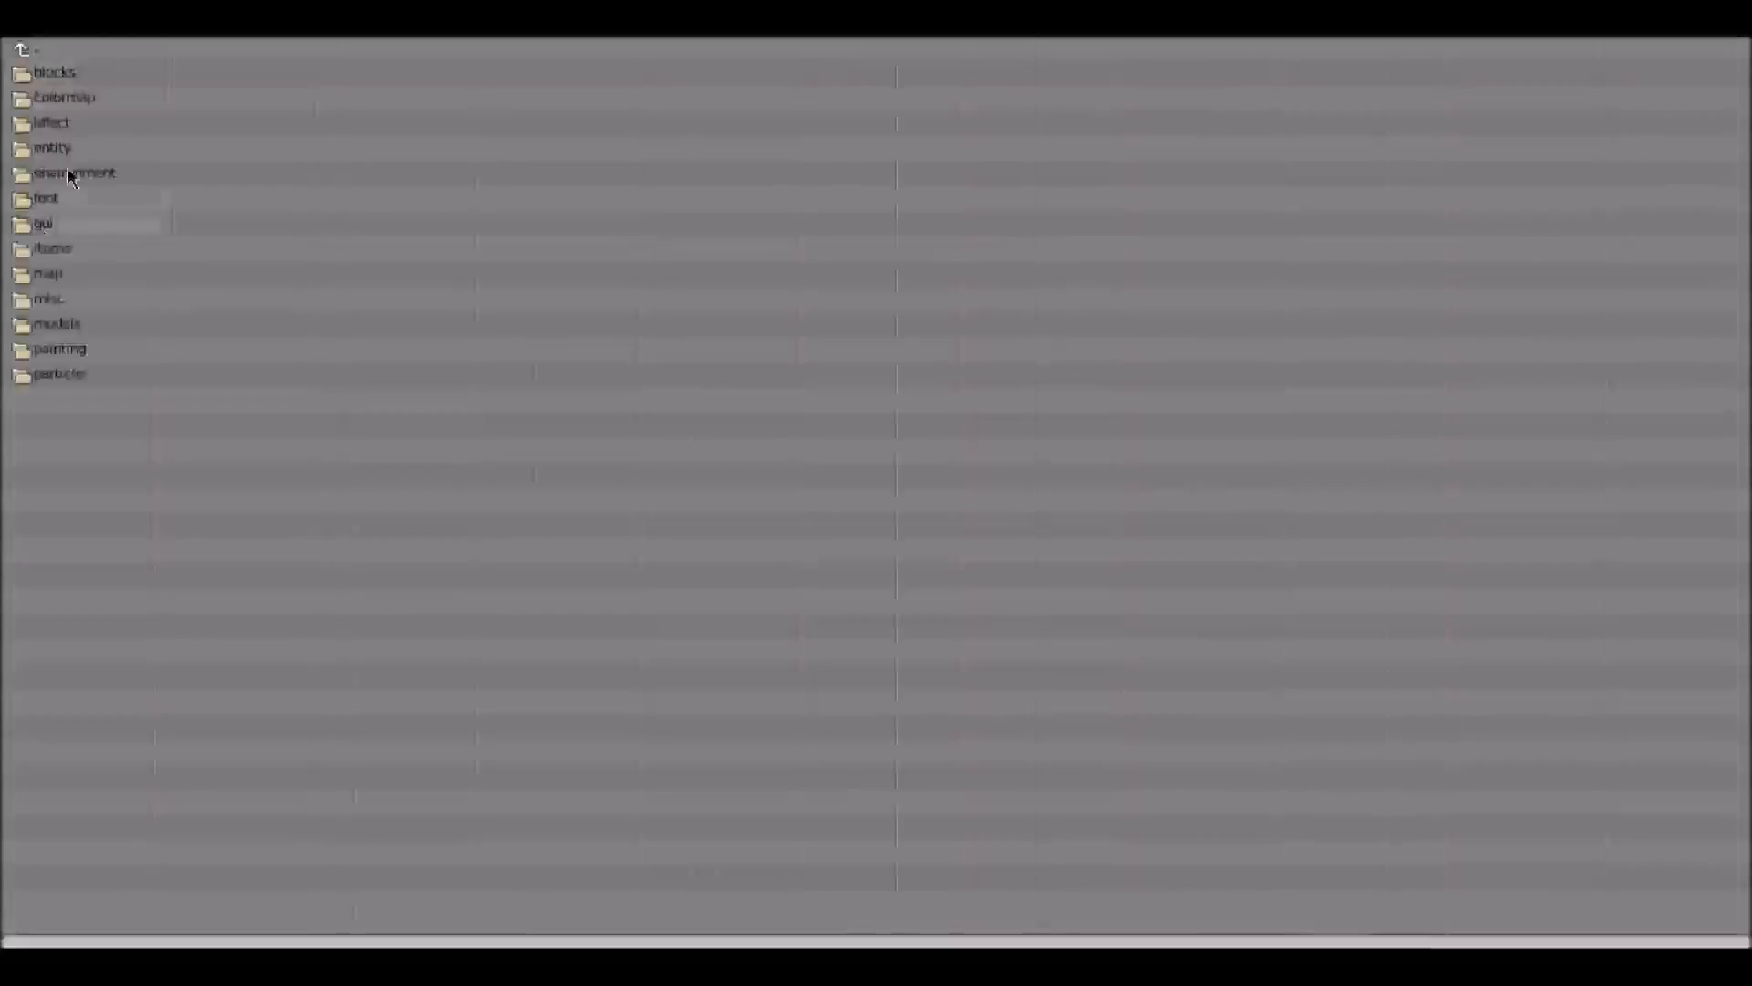
{"action": "left_click", "coordinate": [70, 77]}
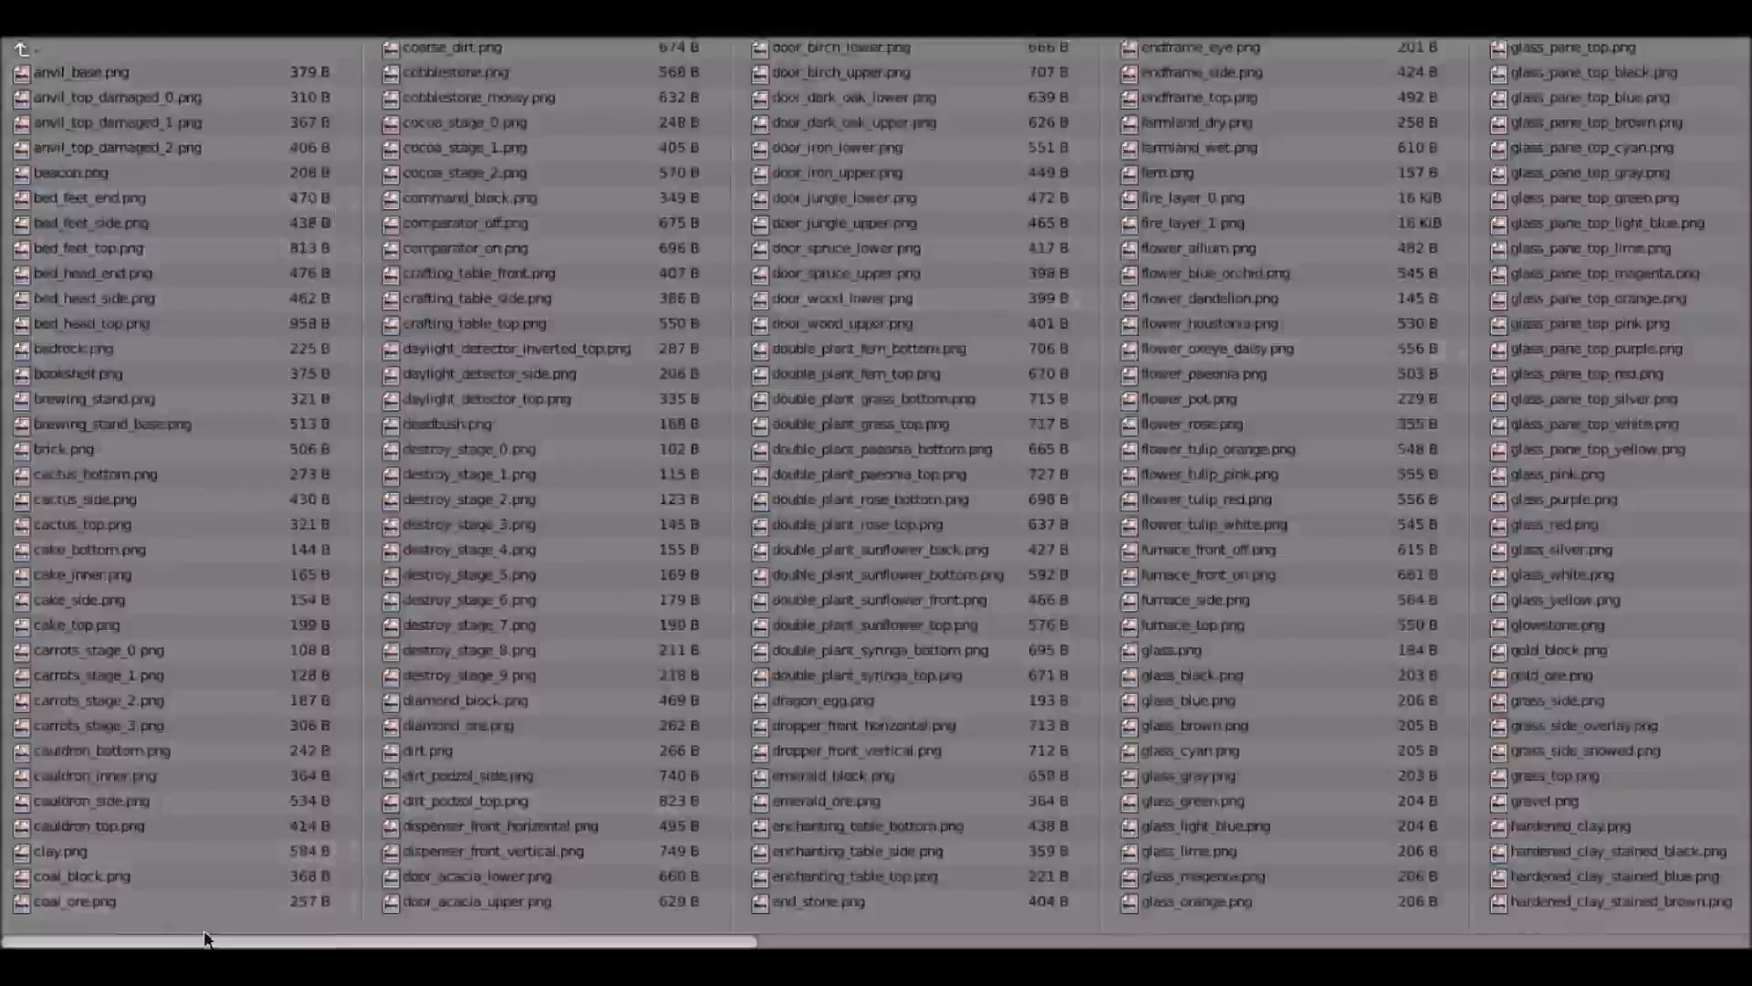
{"action": "left_click_drag", "start_coordinate": [212, 942], "coordinate": [703, 895]}
{"action": "left_click", "coordinate": [811, 722]}
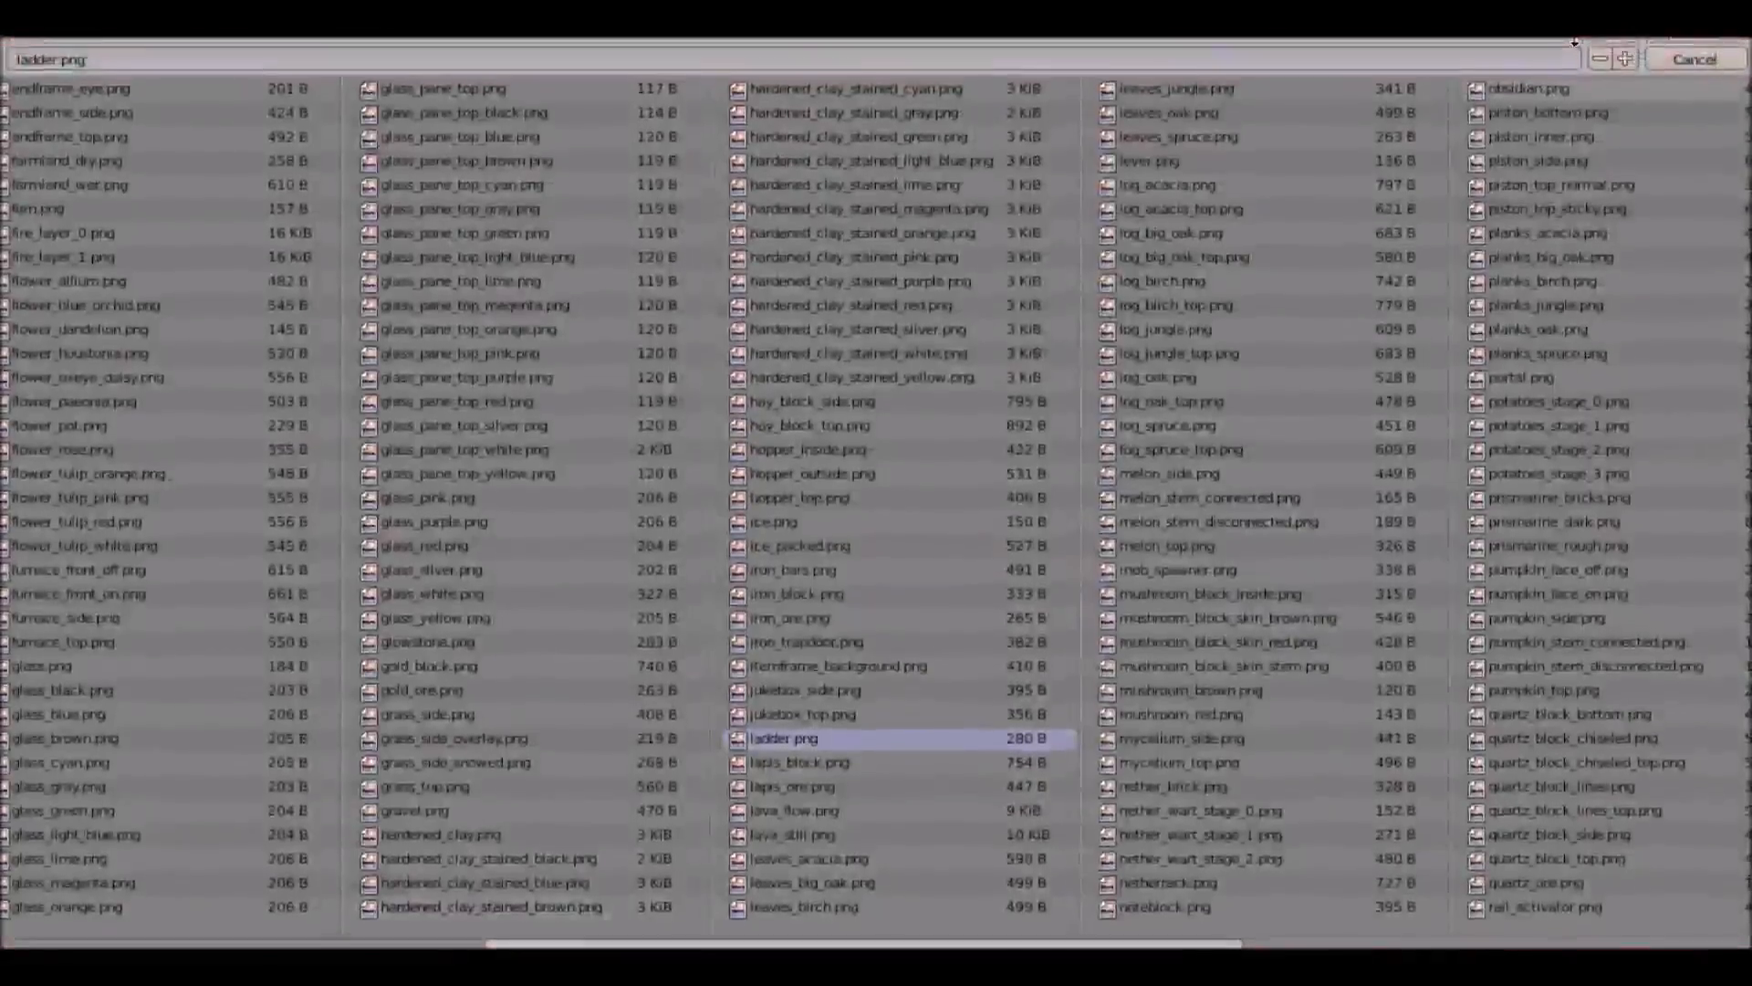
{"action": "left_click", "coordinate": [1698, 44]}
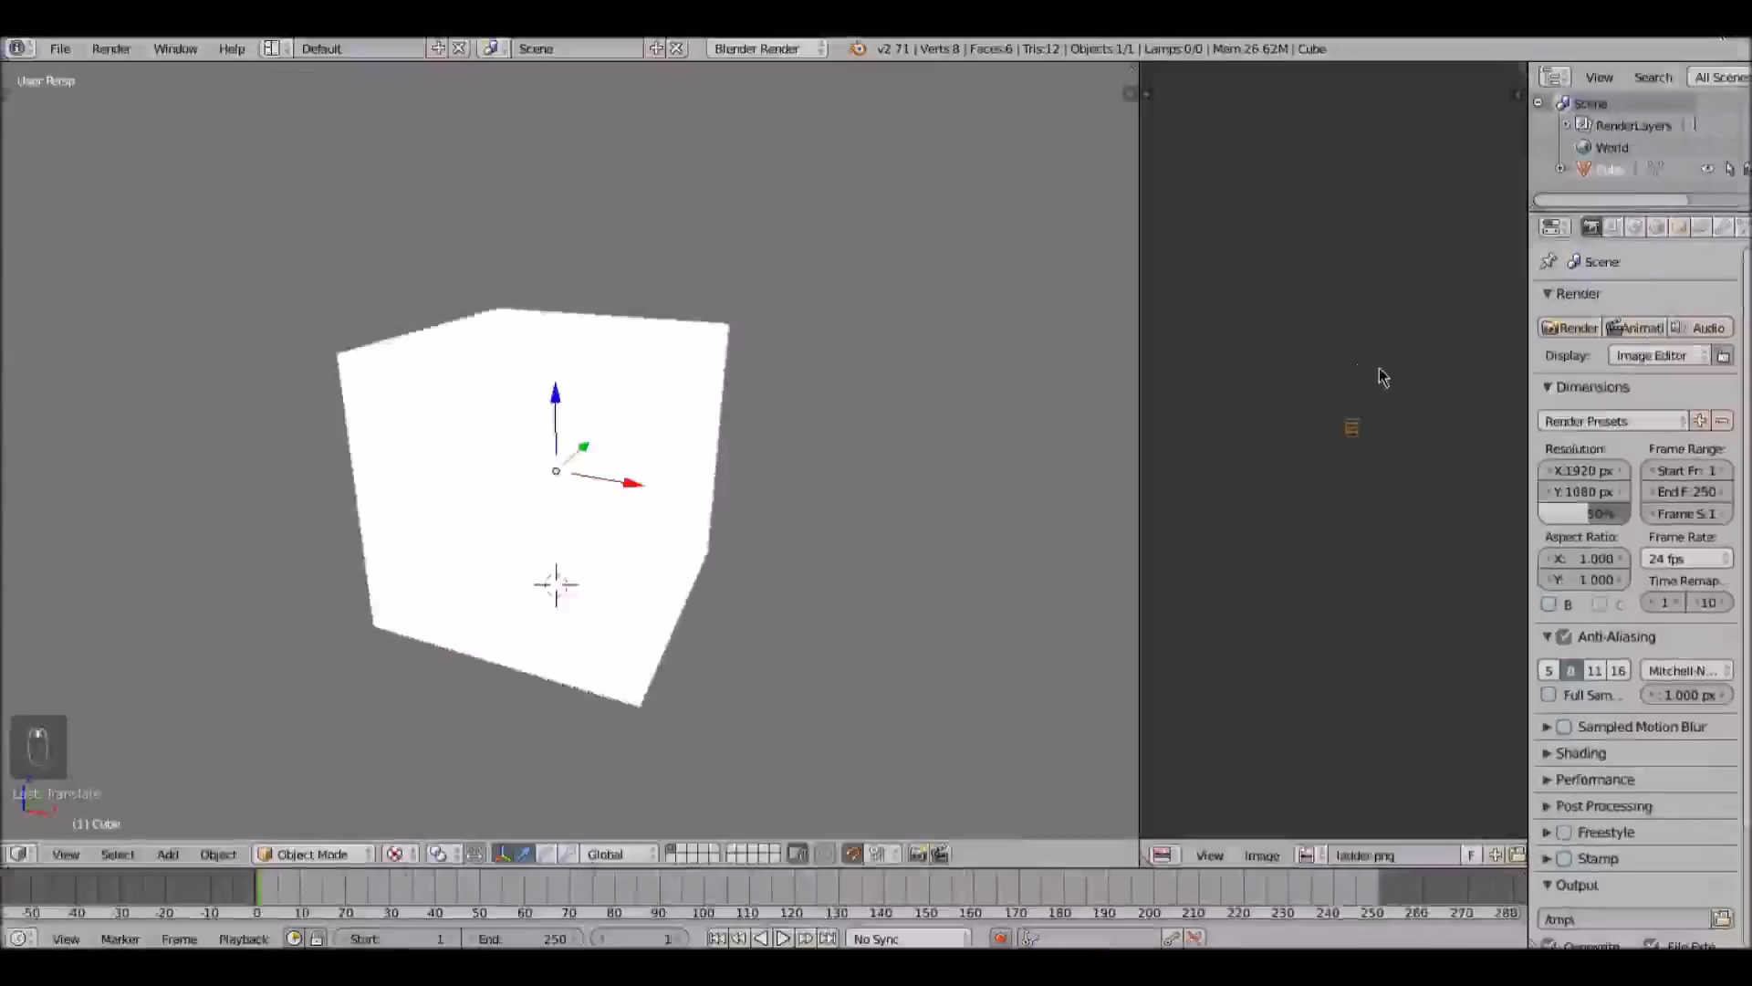
Step: Widen the image editor area and enlarge the ladder texture to fill it
{"action": "scroll", "coordinate": [1378, 440], "scroll_direction": "up", "scroll_amount": 8}
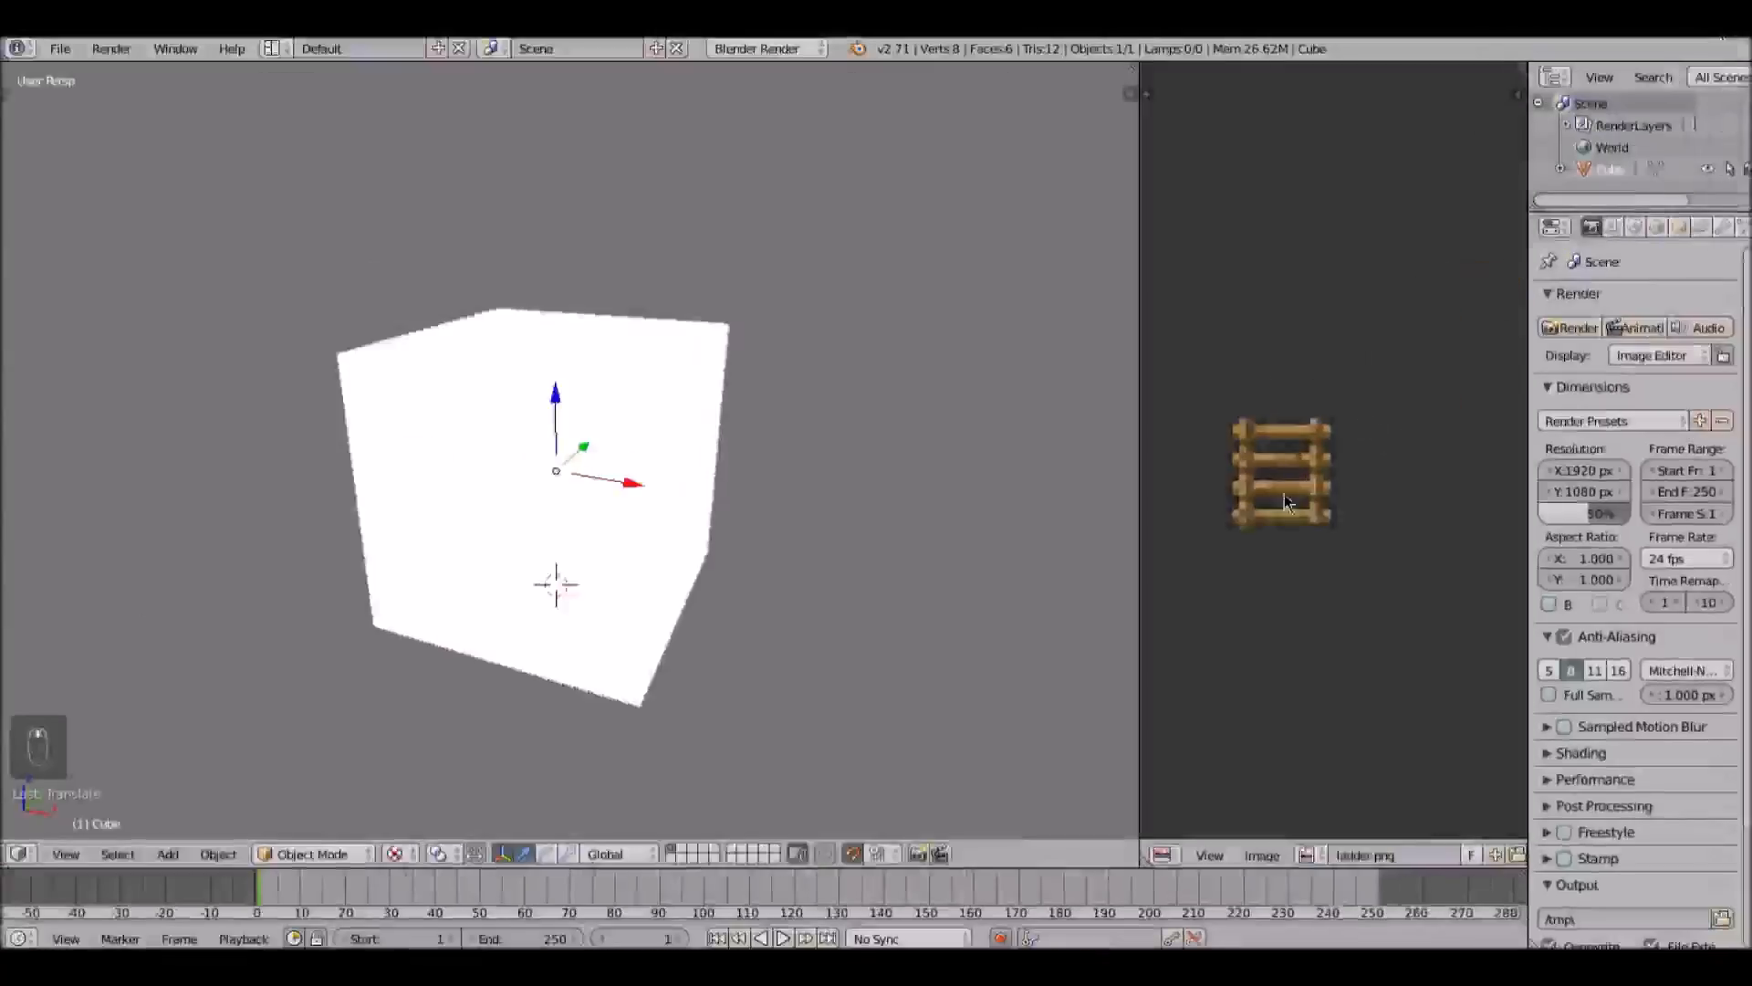
{"action": "scroll", "coordinate": [1413, 470], "scroll_direction": "up", "scroll_amount": 1}
{"action": "middle_click_drag", "start_coordinate": [1413, 470], "coordinate": [1333, 486]}
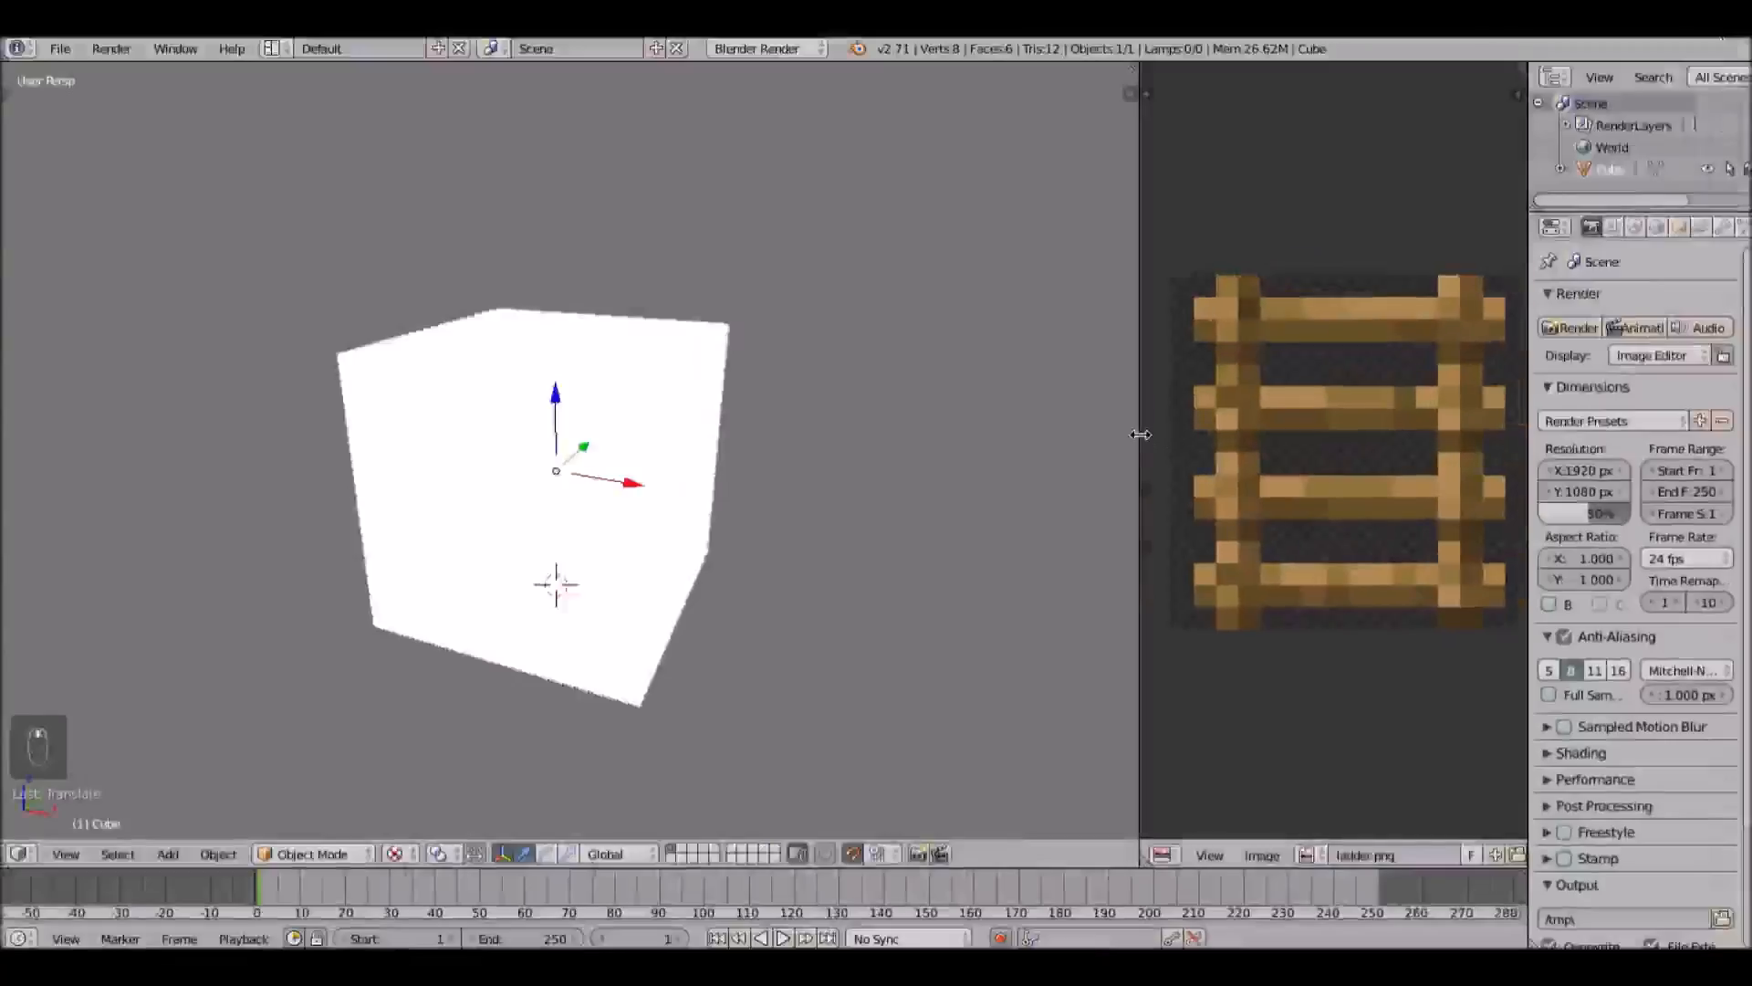
{"action": "left_click_drag", "start_coordinate": [1090, 437], "coordinate": [792, 428]}
{"action": "scroll", "coordinate": [1263, 383], "scroll_direction": "up", "scroll_amount": 7}
{"action": "scroll", "coordinate": [1253, 380], "scroll_direction": "down", "scroll_amount": 2}
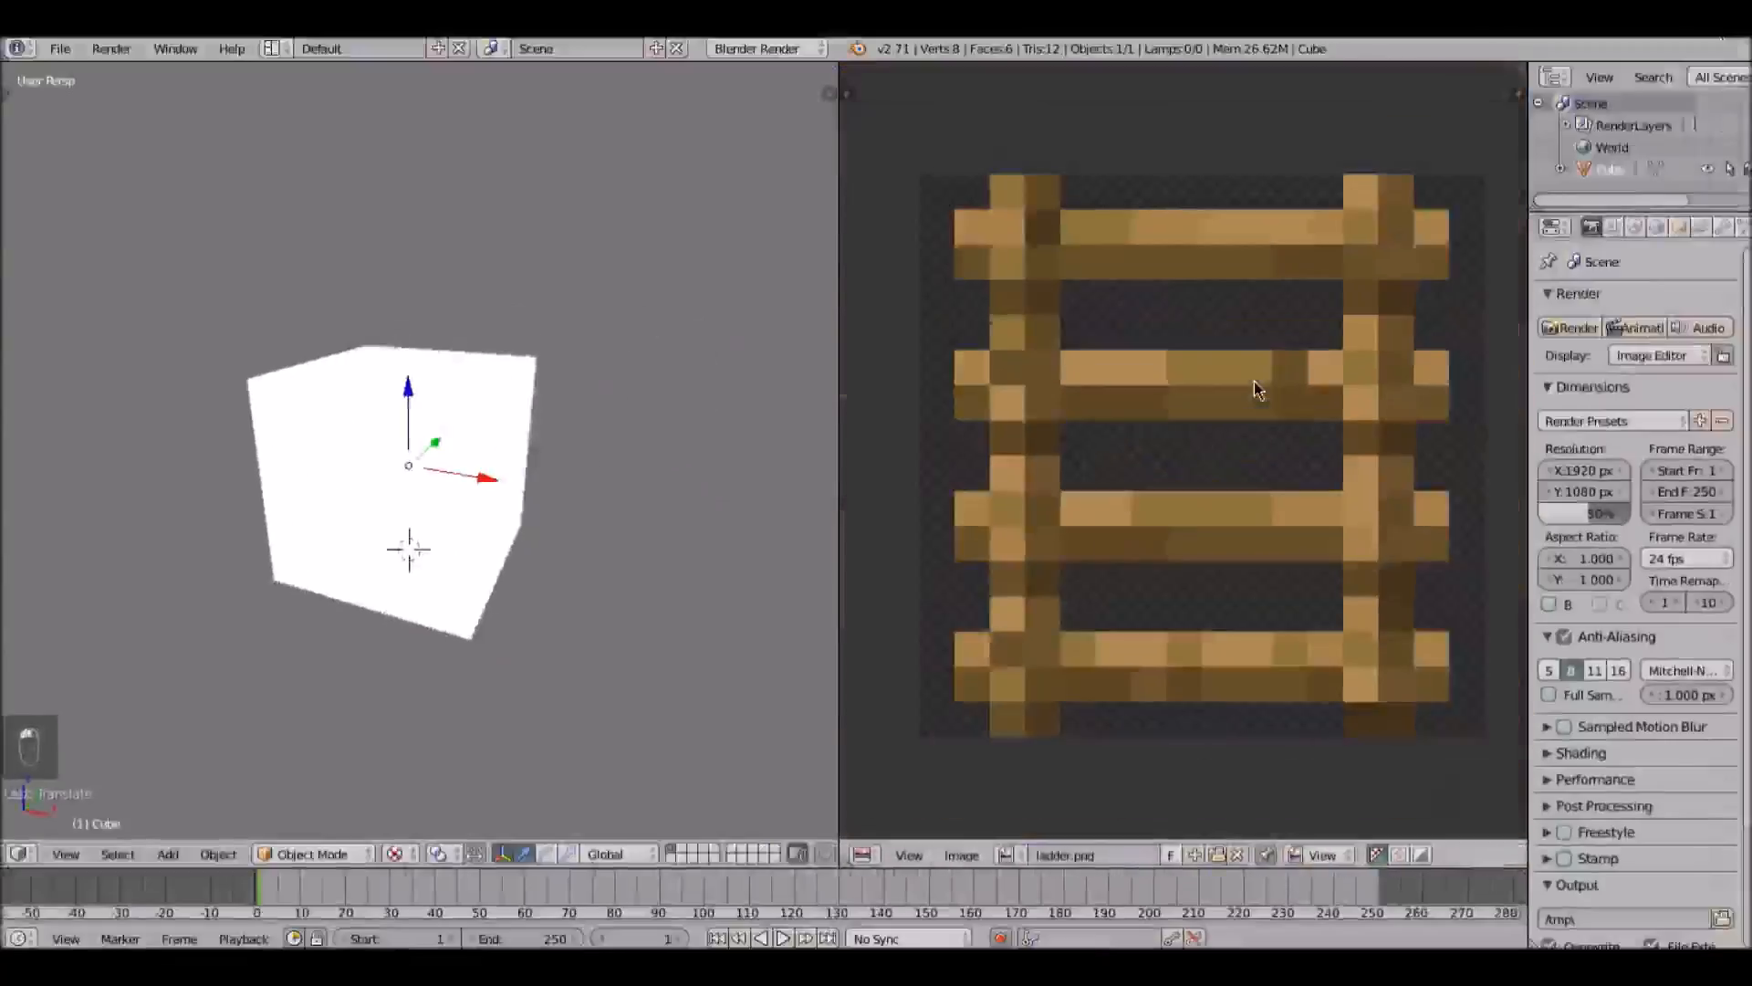
Step: Switch the 3D view's shading to wireframe
{"action": "middle_click_drag", "start_coordinate": [460, 464], "coordinate": [493, 438]}
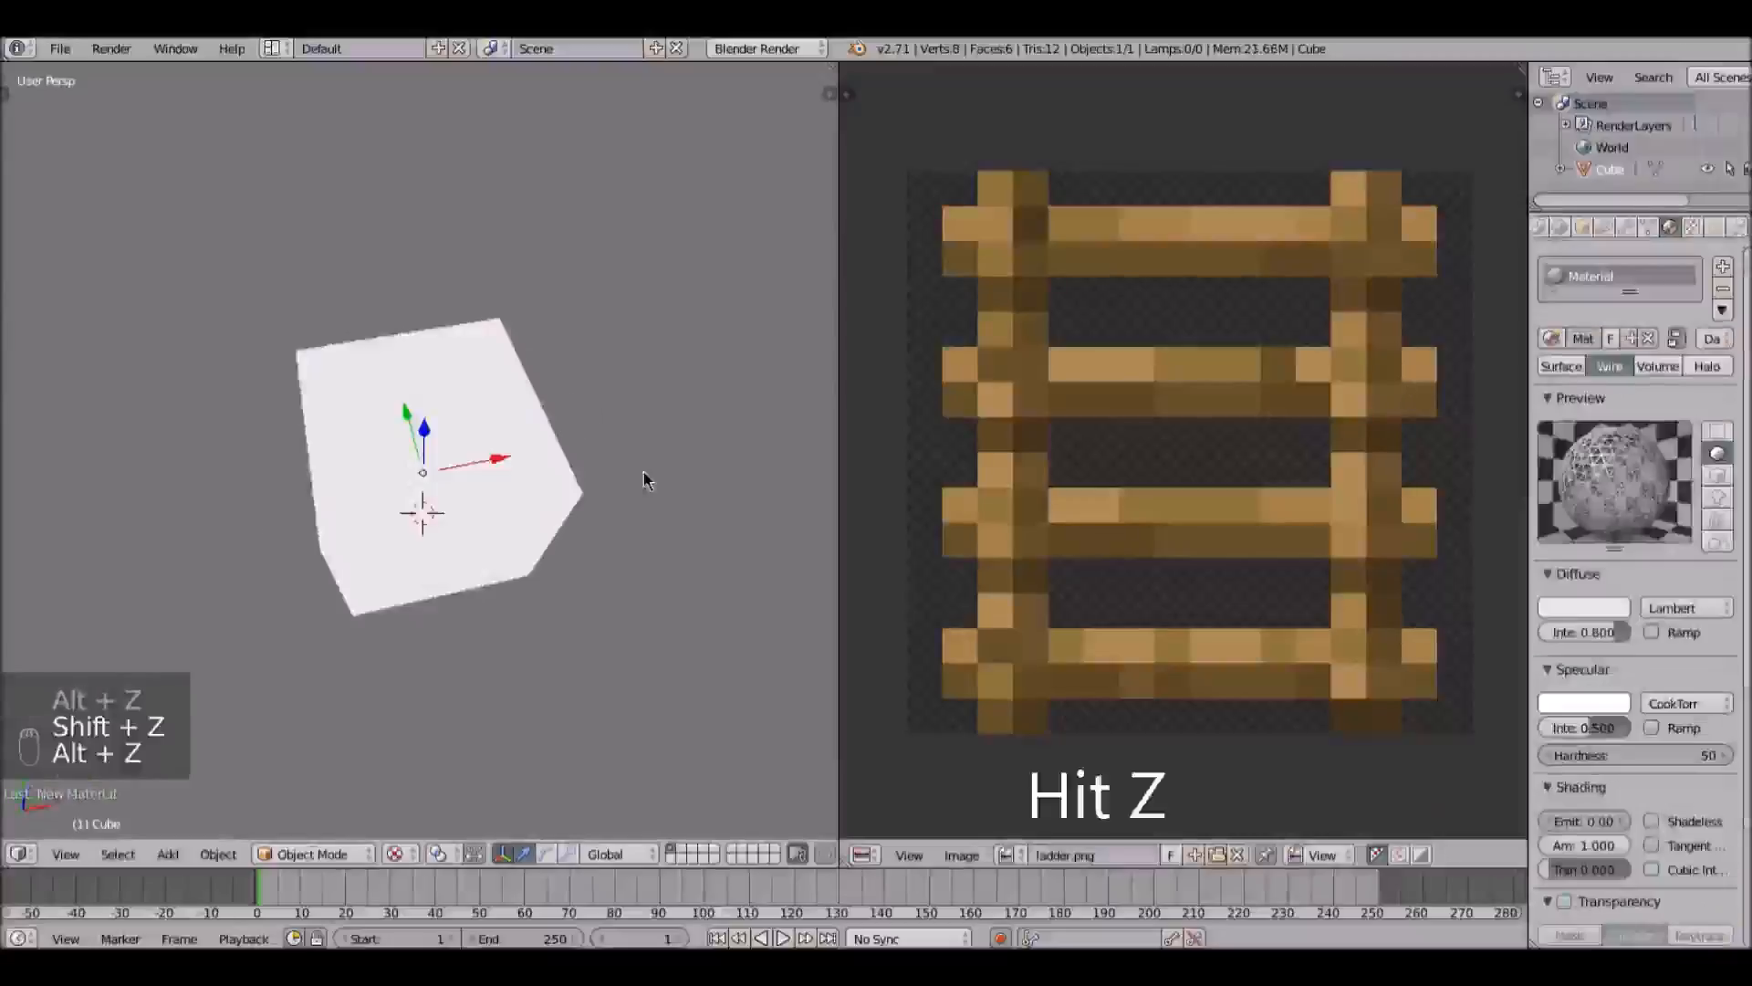
{"action": "key", "text": "z"}
{"action": "key", "text": "x"}
{"action": "key", "text": "Escape"}
Step: Add a second, unscaled cube mesh at the scene origin
{"action": "middle_click_drag", "start_coordinate": [458, 462], "coordinate": [609, 517]}
{"action": "key", "text": "shift+a"}
{"action": "mouse_move", "coordinate": [610, 513]}
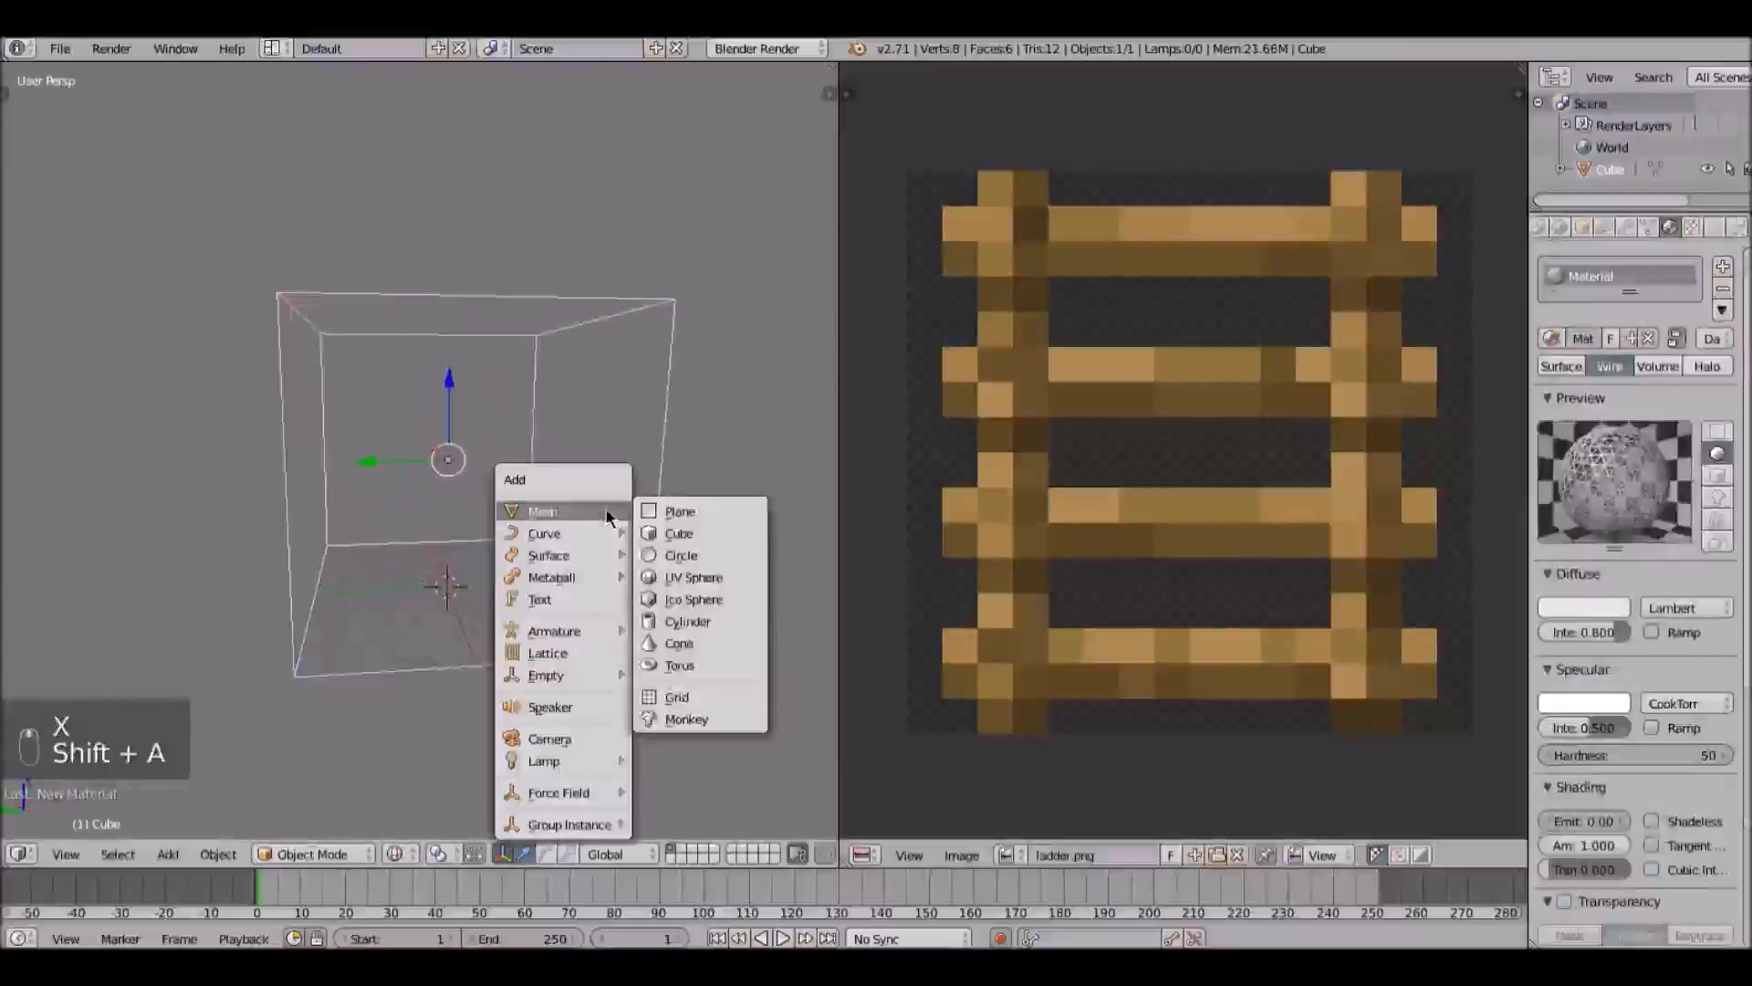
{"action": "left_click", "coordinate": [671, 532]}
Step: In front orthographic view, raise the small cube along Z until its base is level with the large cube's base
{"action": "scroll", "coordinate": [438, 474], "scroll_direction": "up", "scroll_amount": 4}
{"action": "middle_click_drag", "start_coordinate": [556, 730], "coordinate": [515, 305], "text": "shift"}
{"action": "scroll", "coordinate": [510, 365], "scroll_direction": "up", "scroll_amount": 1}
{"action": "middle_click_drag", "start_coordinate": [507, 379], "coordinate": [510, 410]}
{"action": "key", "text": "KP_1"}
{"action": "key", "text": "KP_5"}
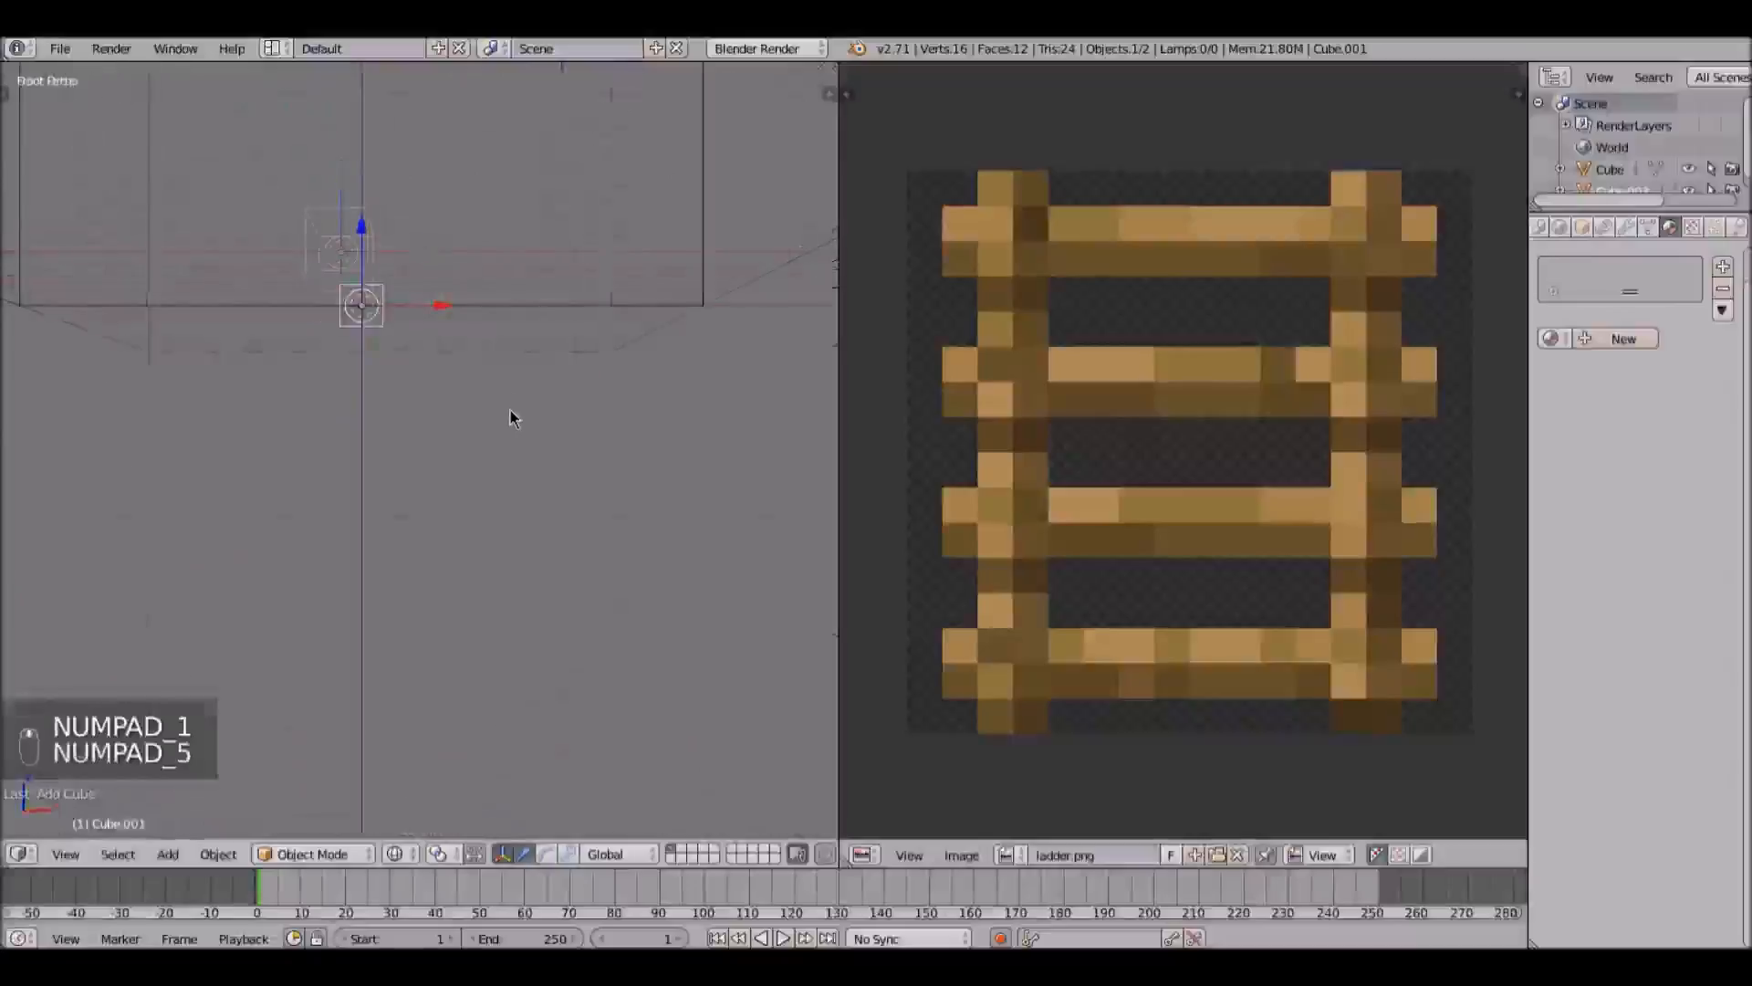
{"action": "scroll", "coordinate": [481, 301], "scroll_direction": "up", "scroll_amount": 5}
{"action": "key", "text": "g"}
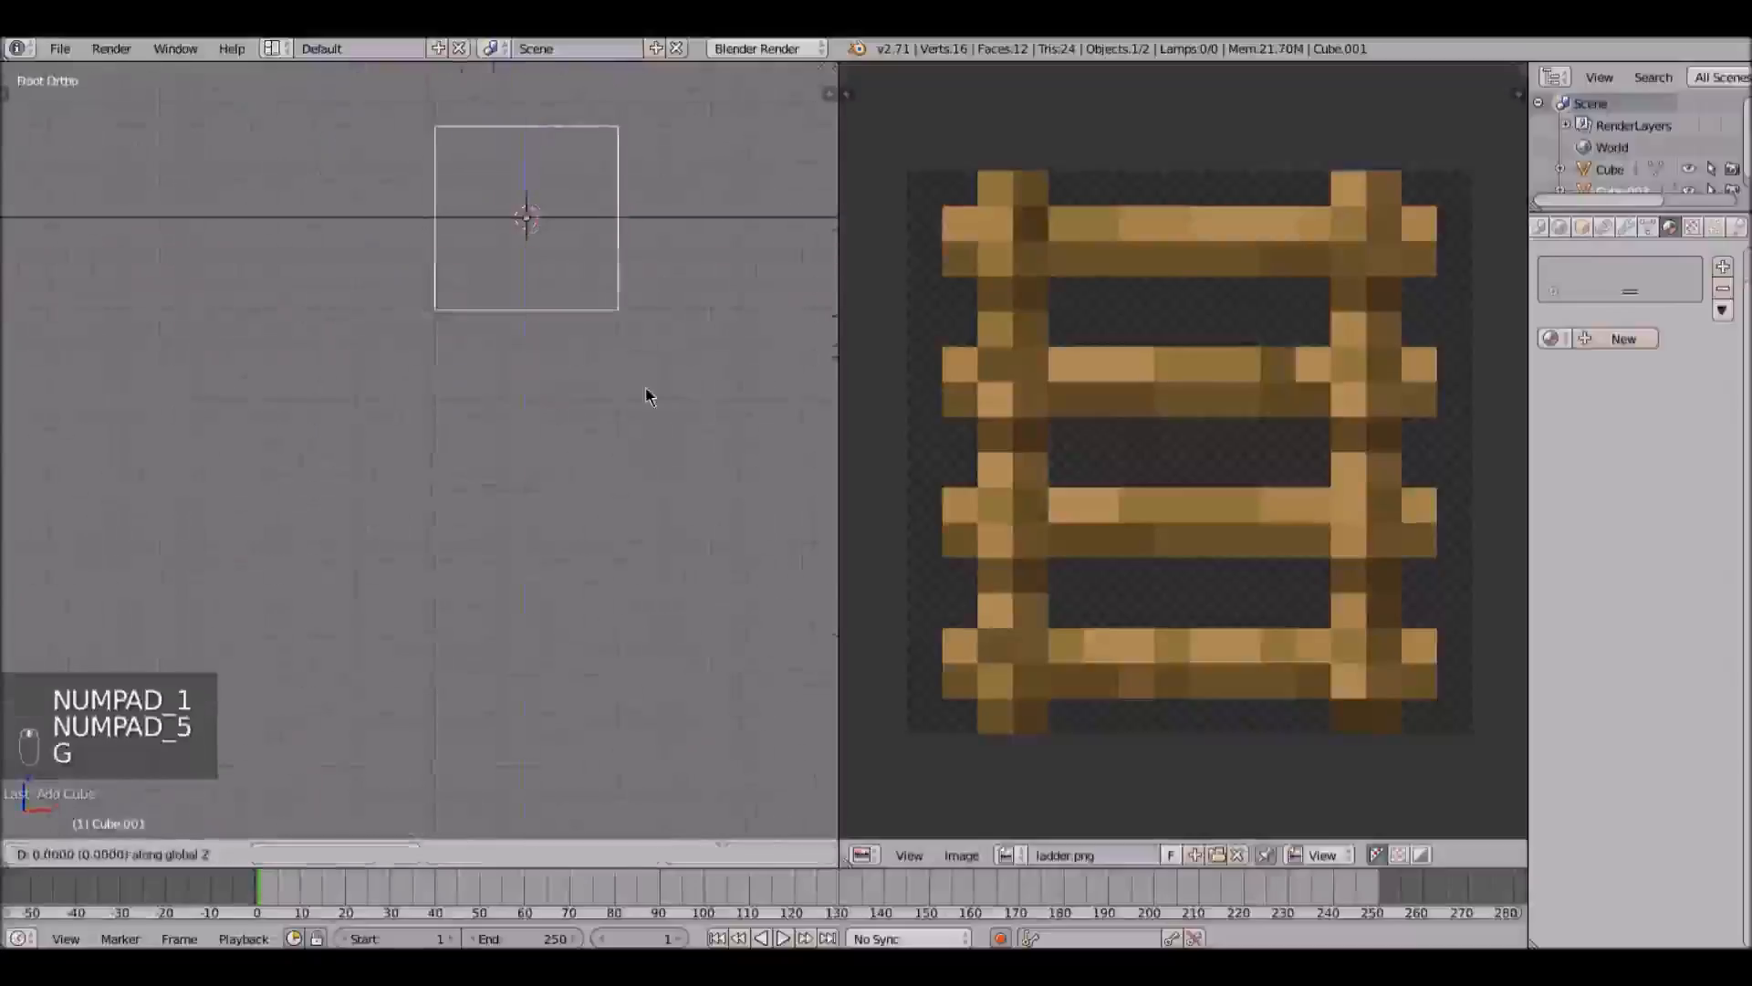
{"action": "left_click", "coordinate": [525, 228]}
{"action": "scroll", "coordinate": [525, 228], "scroll_direction": "down", "scroll_amount": 12}
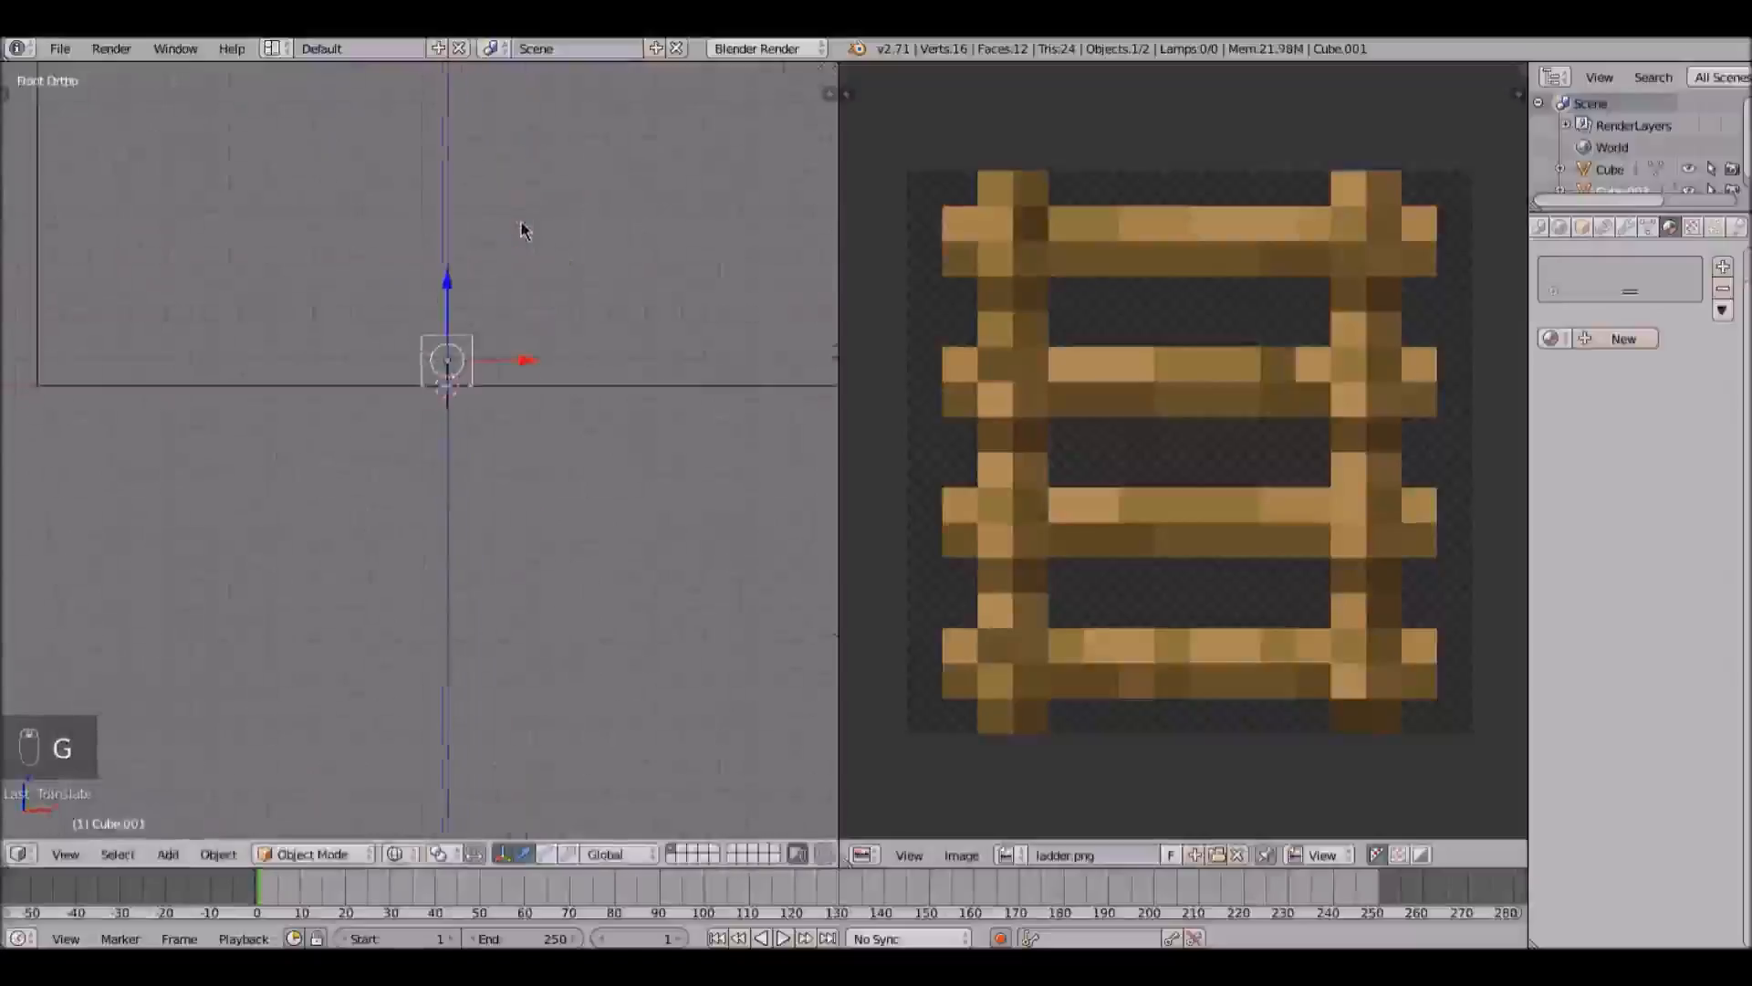
Step: In top view, move the small cube along Y against the inside of the large cube's back edge
{"action": "key", "text": "KP_7"}
{"action": "scroll", "coordinate": [515, 394], "scroll_direction": "up", "scroll_amount": 3}
{"action": "scroll", "coordinate": [516, 394], "scroll_direction": "up", "scroll_amount": 2}
{"action": "middle_click_drag", "start_coordinate": [458, 417], "coordinate": [488, 457], "text": "shift"}
{"action": "key", "text": "g"}
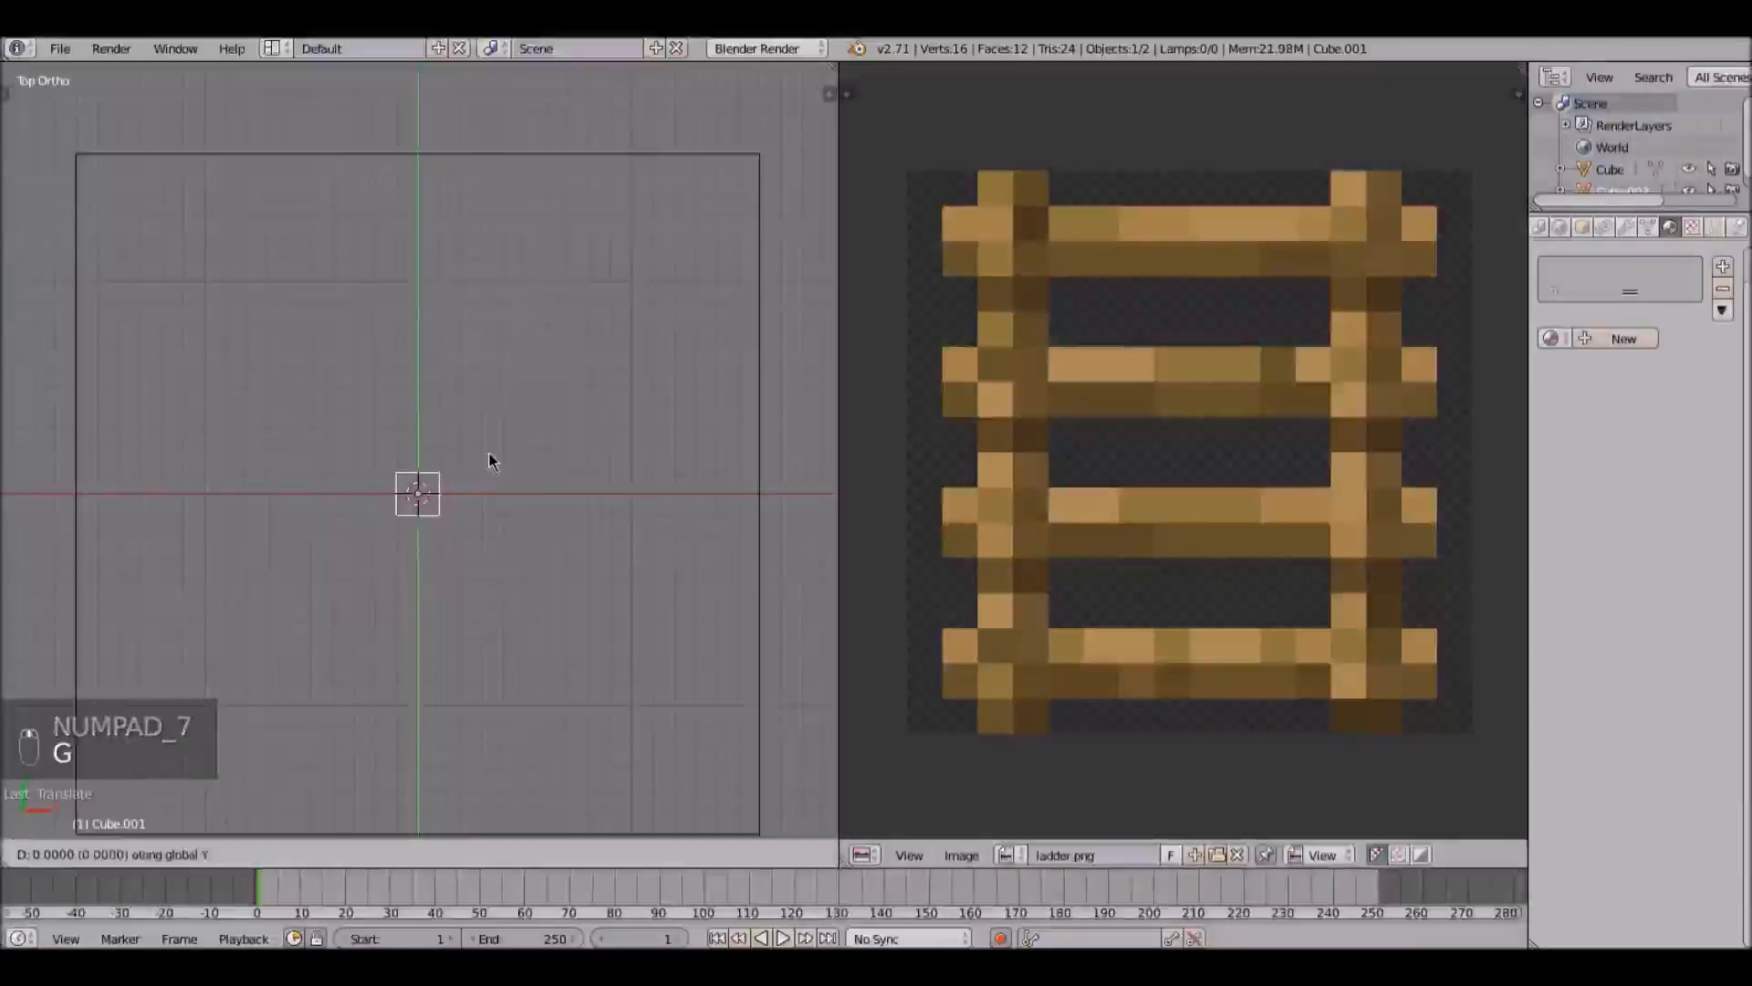
{"action": "left_click", "coordinate": [566, 153]}
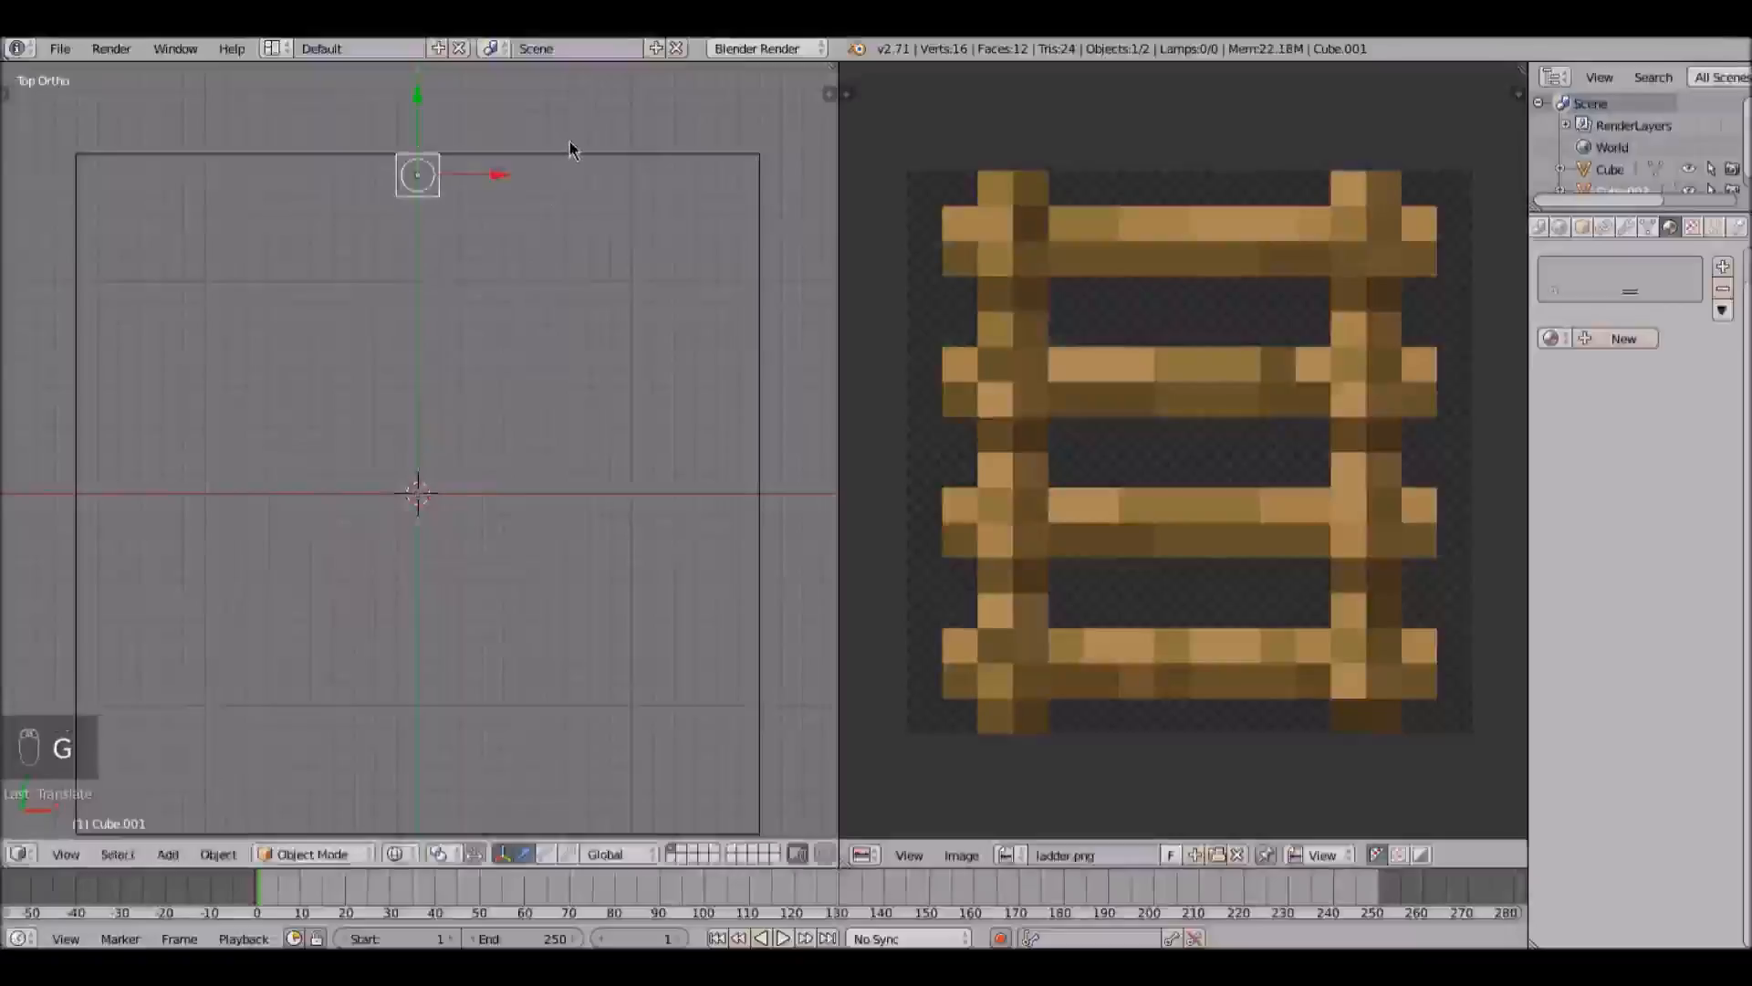
Step: Move the small cube along Y against the inside of the large cube's front edge
{"action": "scroll", "coordinate": [607, 156], "scroll_direction": "down", "scroll_amount": 5}
{"action": "scroll", "coordinate": [611, 157], "scroll_direction": "down", "scroll_amount": 2}
{"action": "middle_click_drag", "start_coordinate": [513, 292], "coordinate": [643, 278], "text": "shift"}
{"action": "scroll", "coordinate": [642, 277], "scroll_direction": "up", "scroll_amount": 5}
{"action": "middle_click_drag", "start_coordinate": [306, 293], "coordinate": [413, 228], "text": "shift"}
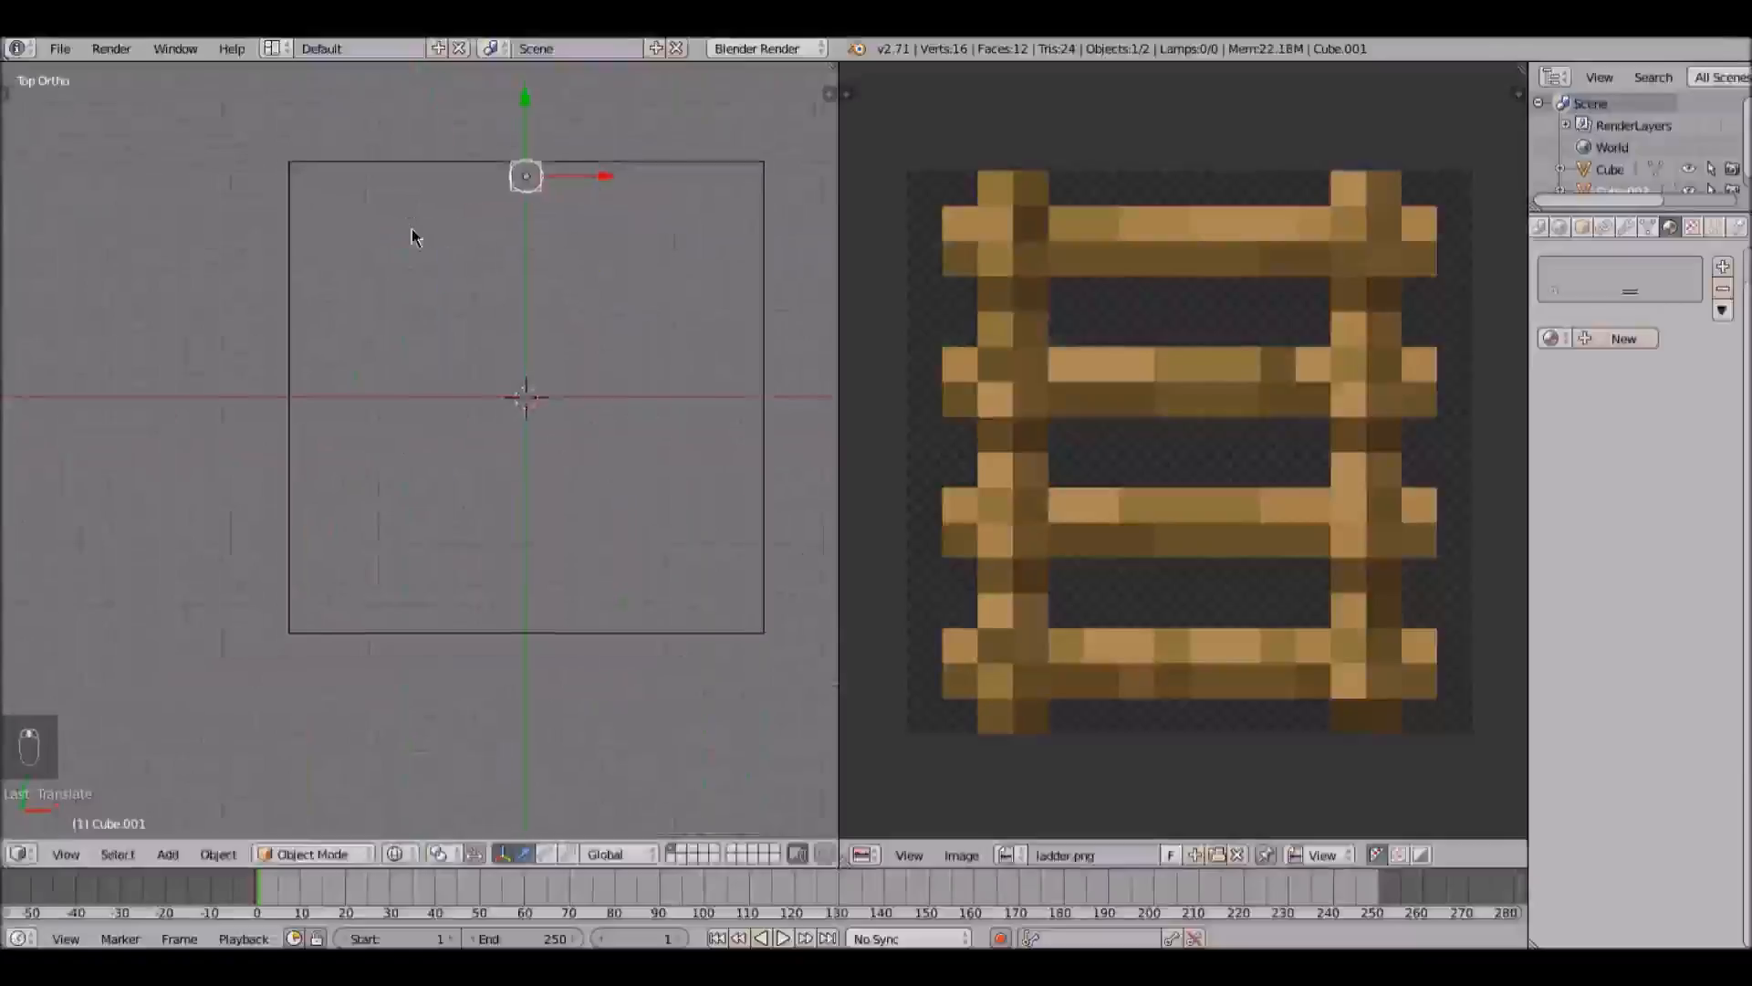
{"action": "middle_click_drag", "start_coordinate": [544, 239], "coordinate": [457, 243], "text": "shift"}
{"action": "key", "text": "g"}
{"action": "key", "text": "y"}
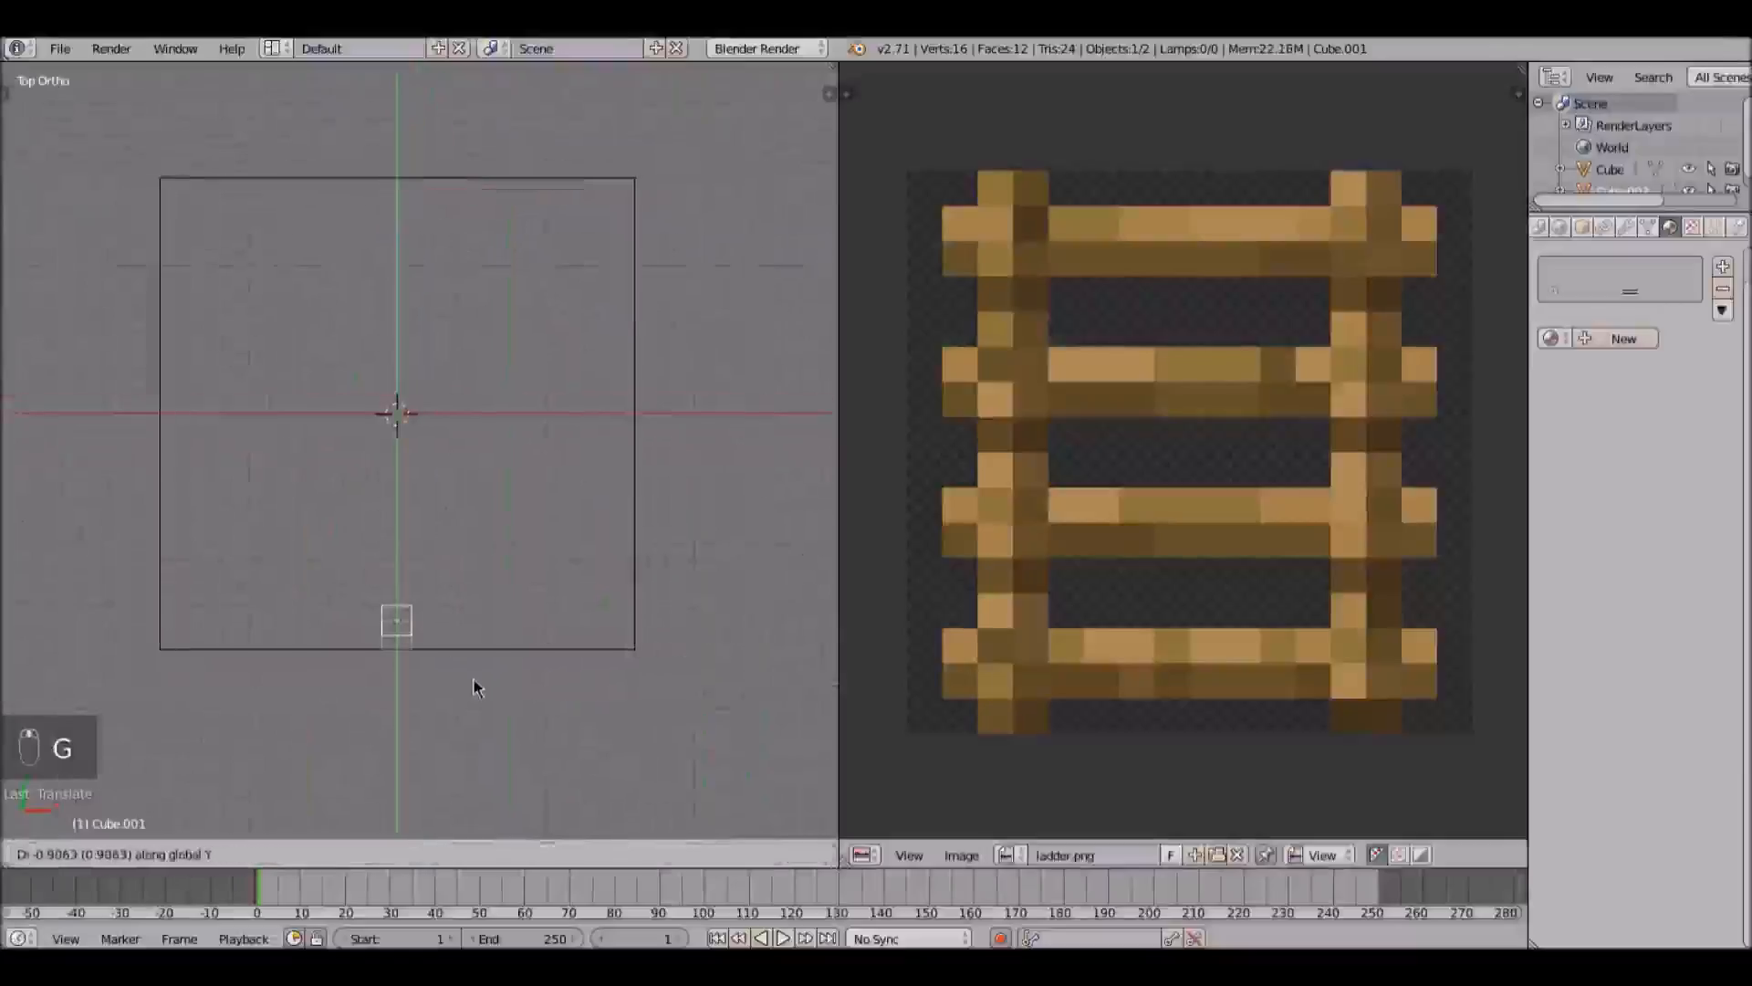
{"action": "left_click", "coordinate": [475, 686]}
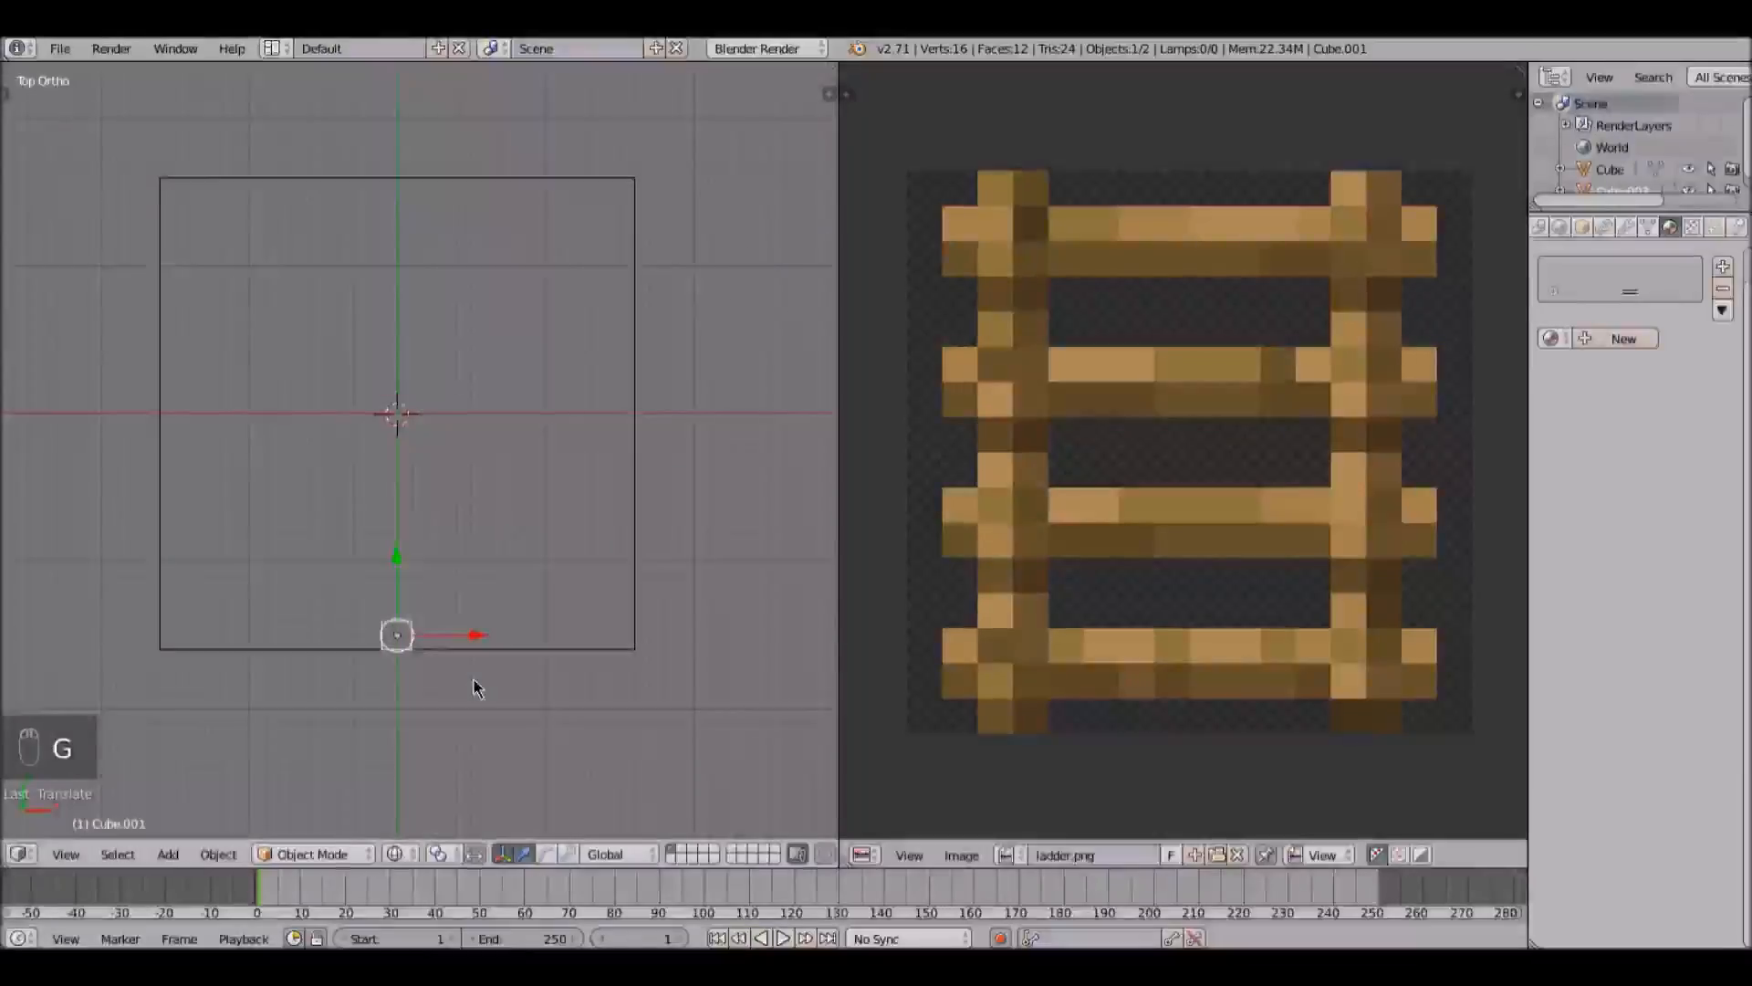
Step: In front view, move the small cube along X against the large cube's left edge and then two cube widths inward
{"action": "key", "text": "KP_1"}
{"action": "scroll", "coordinate": [375, 341], "scroll_direction": "up", "scroll_amount": 4}
{"action": "middle_click_drag", "start_coordinate": [388, 345], "coordinate": [577, 389], "text": "shift"}
{"action": "scroll", "coordinate": [570, 410], "scroll_direction": "down", "scroll_amount": 3}
{"action": "key", "text": "g"}
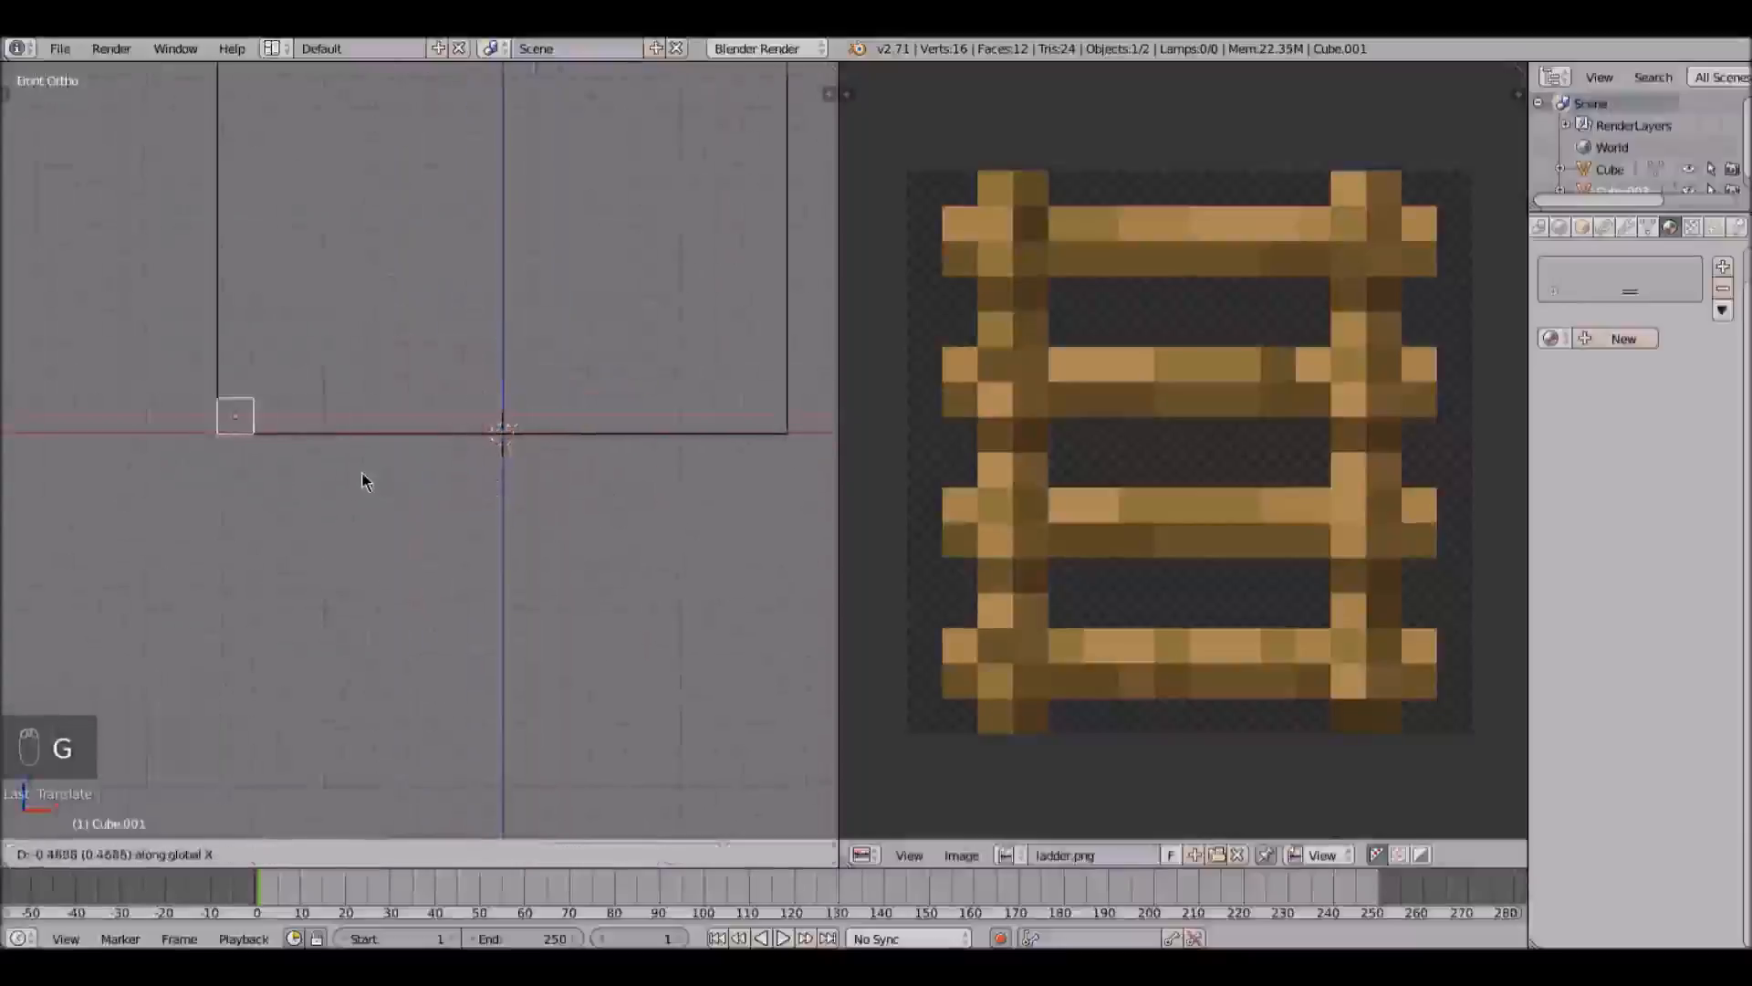
{"action": "left_click", "coordinate": [364, 482]}
{"action": "key", "text": "g"}
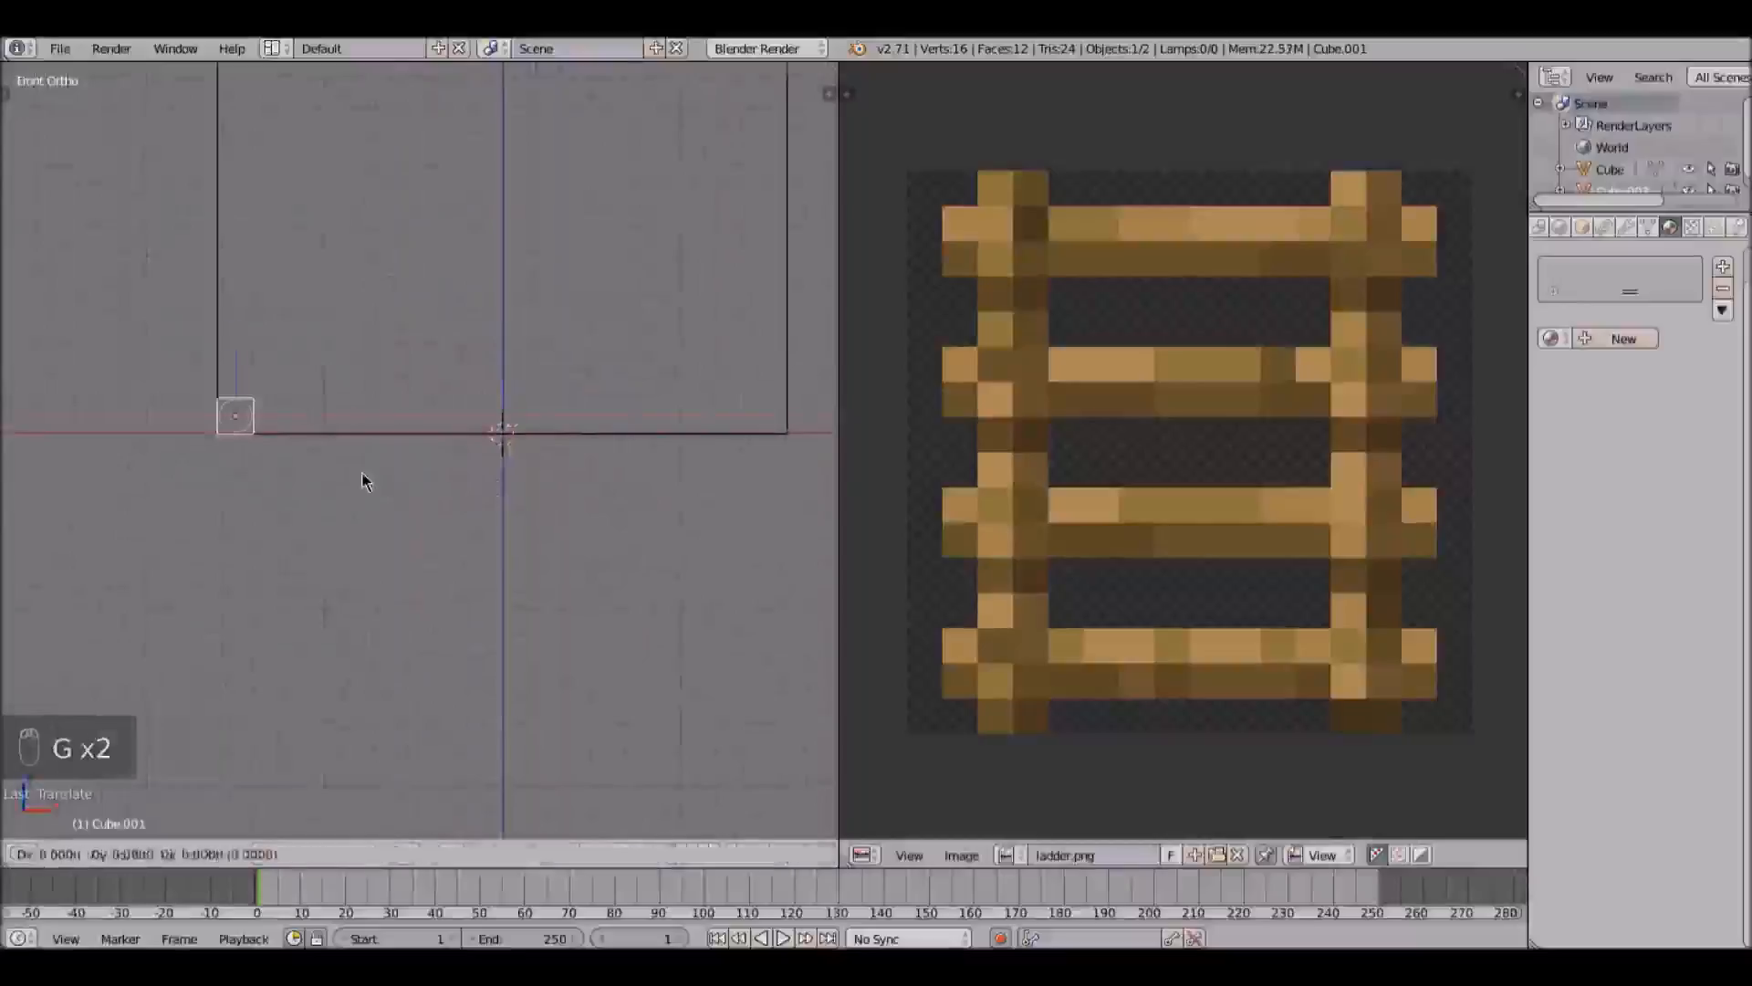
{"action": "left_click", "coordinate": [438, 479]}
{"action": "middle_click_drag", "start_coordinate": [732, 583], "coordinate": [829, 658], "text": "shift"}
{"action": "middle_click_drag", "start_coordinate": [423, 486], "coordinate": [453, 551], "text": "shift"}
{"action": "middle_click_drag", "start_coordinate": [476, 459], "coordinate": [412, 600], "text": "shift"}
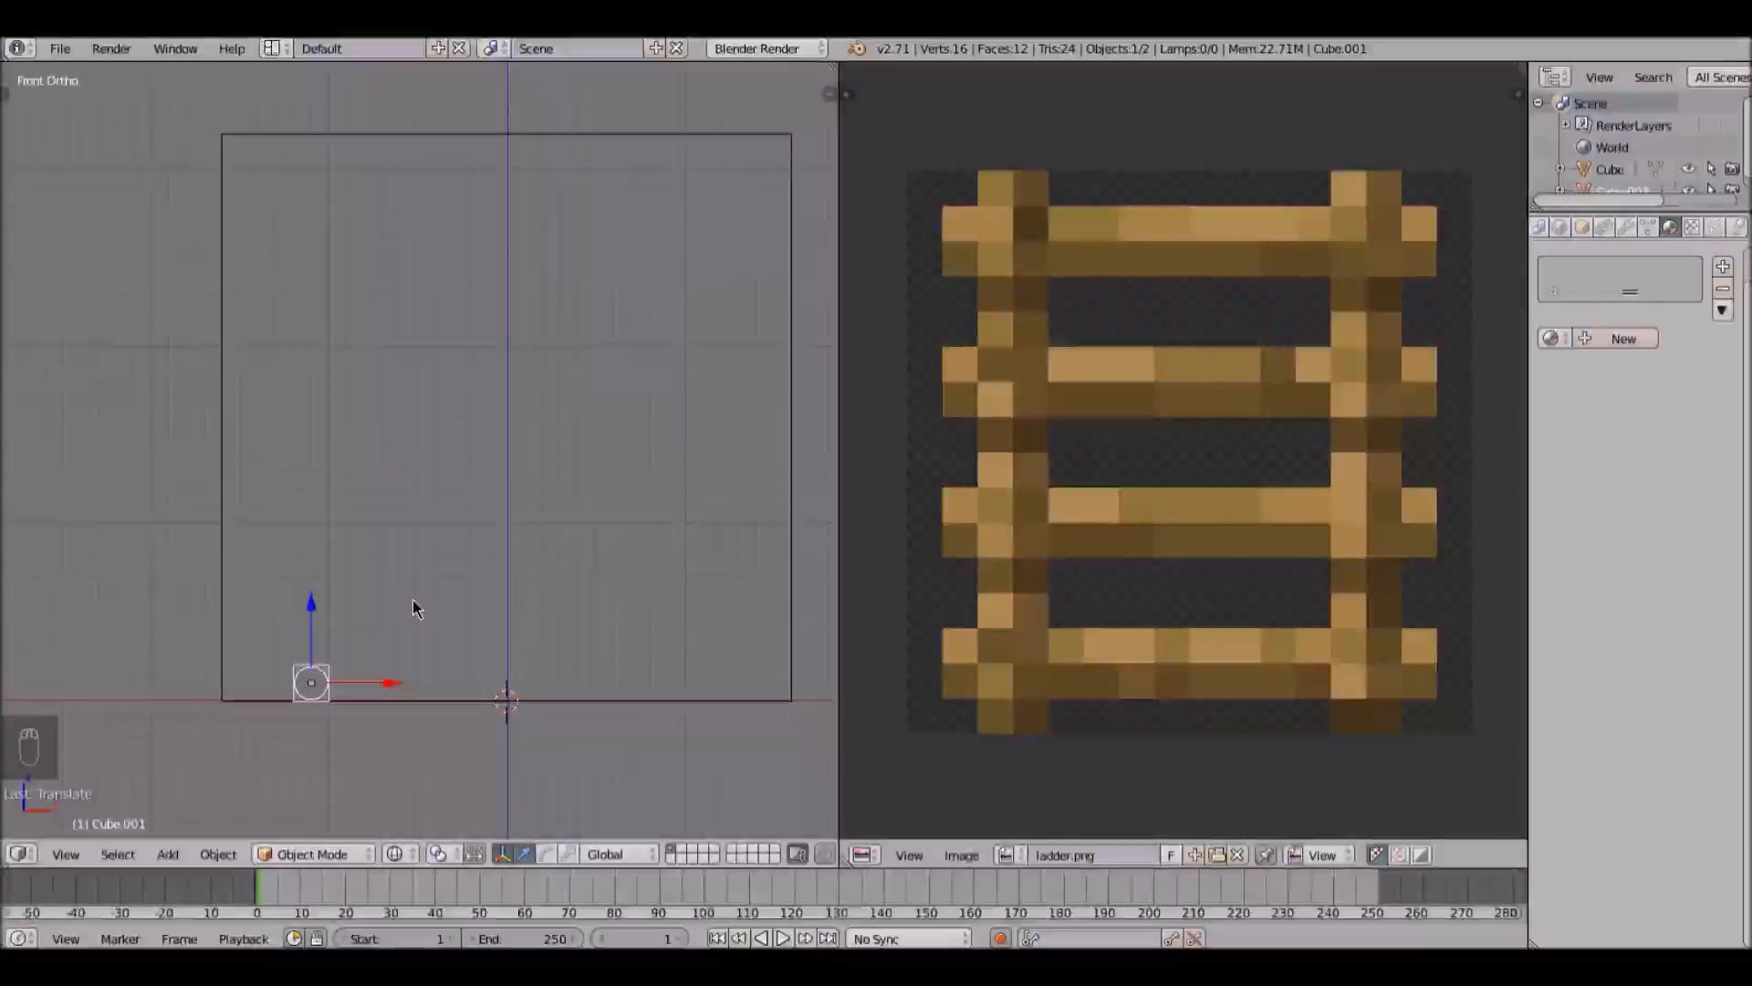
Step: Scale the small cube by 16 along Z and raise it to span the large cube's full height as a post
{"action": "type", "text": "sz16"}
{"action": "key", "text": "Return"}
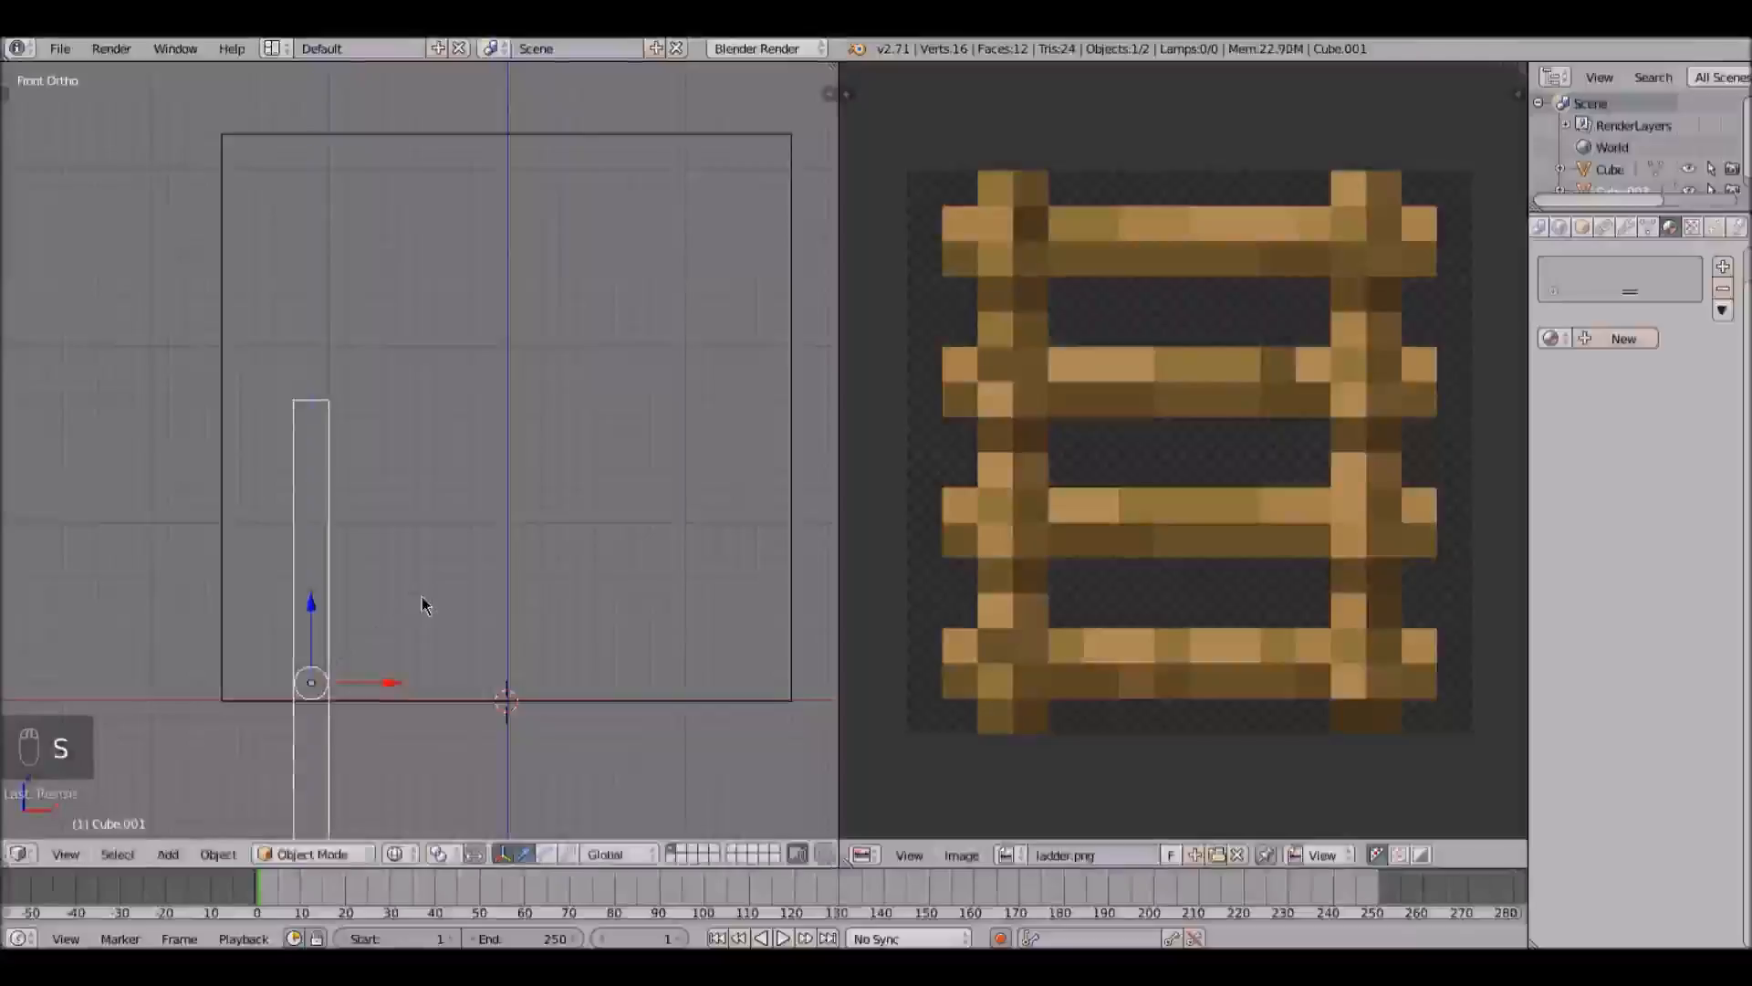
{"action": "key", "text": "g"}
{"action": "key", "text": "z"}
{"action": "left_click", "coordinate": [509, 330]}
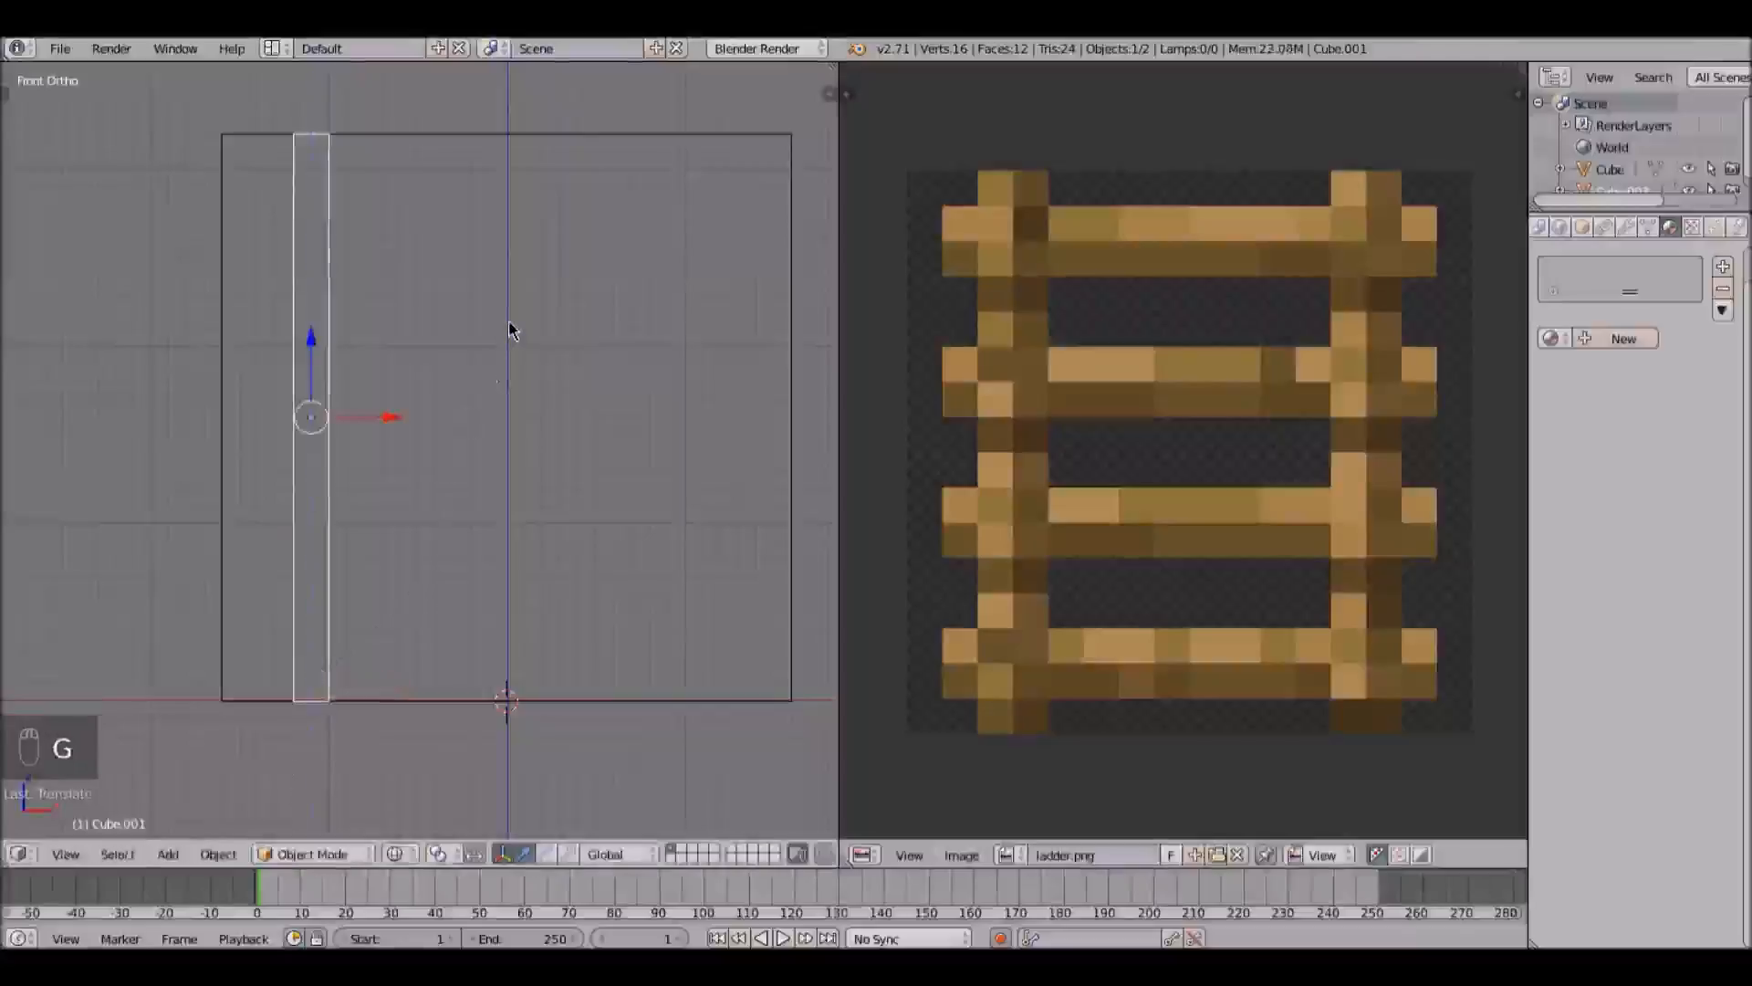
Step: In Edit Mode, assign ladder.png to all faces of the post and switch to face selection in front view
{"action": "key", "text": "Tab"}
{"action": "mouse_move", "coordinate": [406, 340]}
{"action": "middle_mouse_down"}
{"action": "mouse_move", "coordinate": [539, 361]}
{"action": "mouse_move", "coordinate": [430, 364]}
{"action": "middle_mouse_up"}
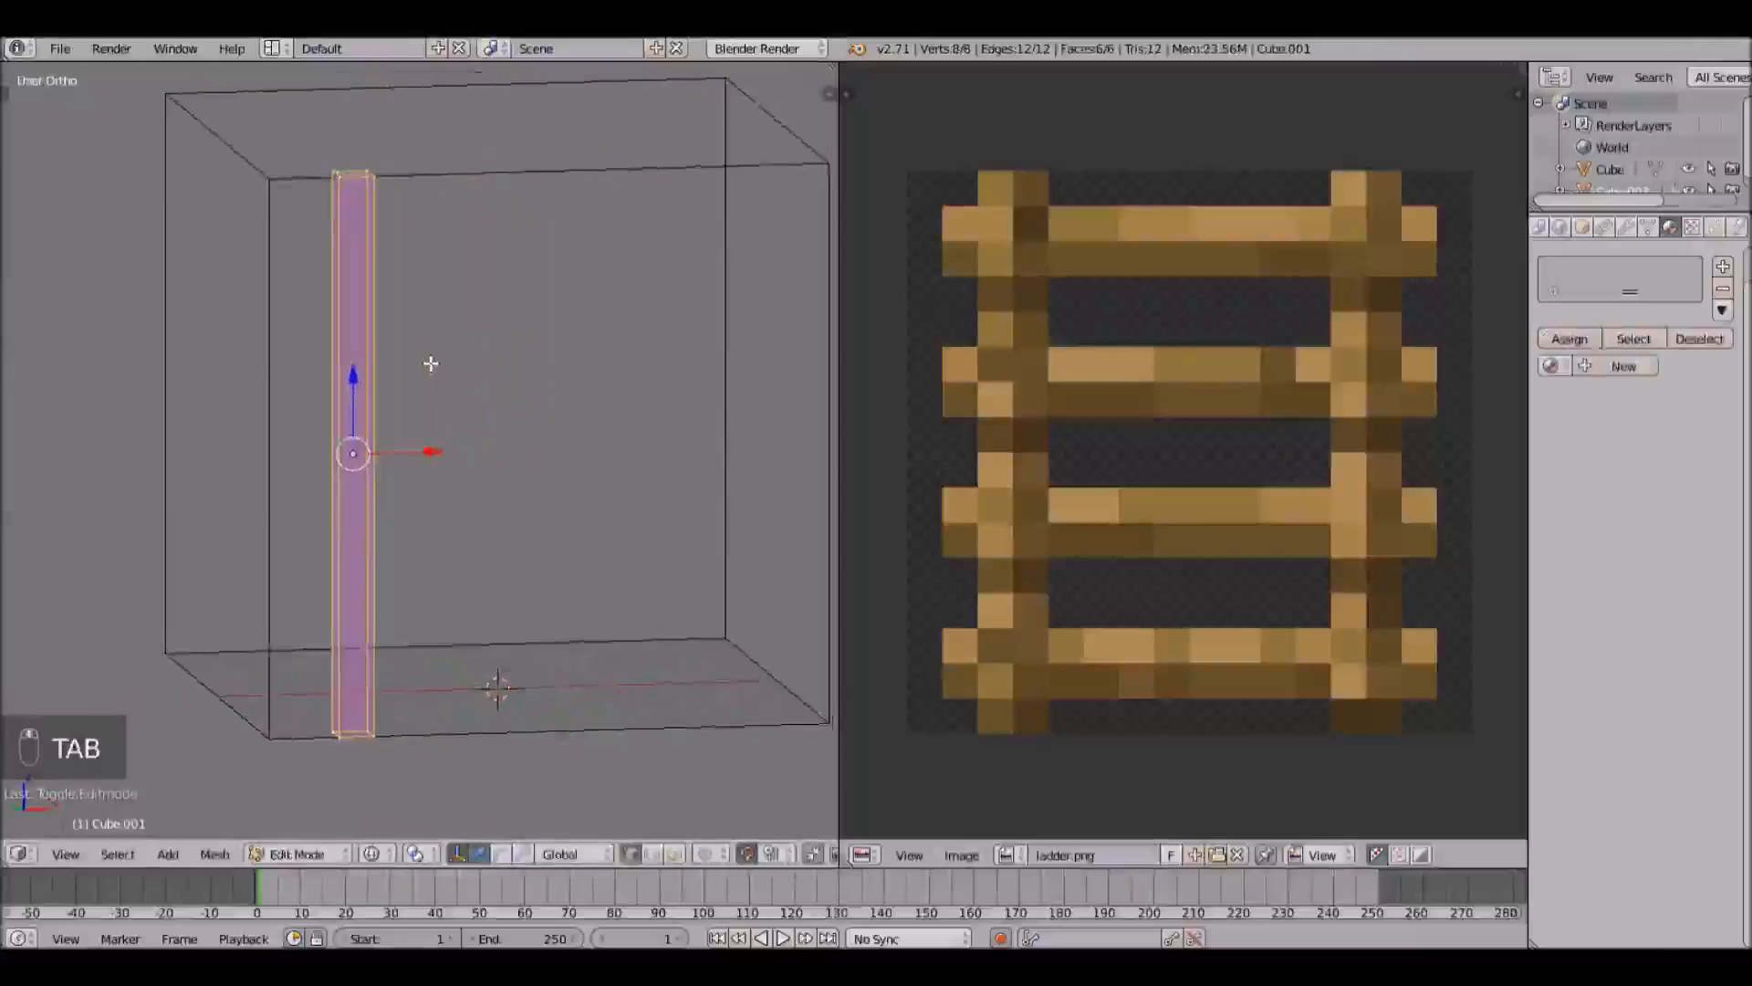
{"action": "left_click", "coordinate": [1005, 854]}
{"action": "left_click", "coordinate": [1047, 619]}
{"action": "key", "text": "KP_1"}
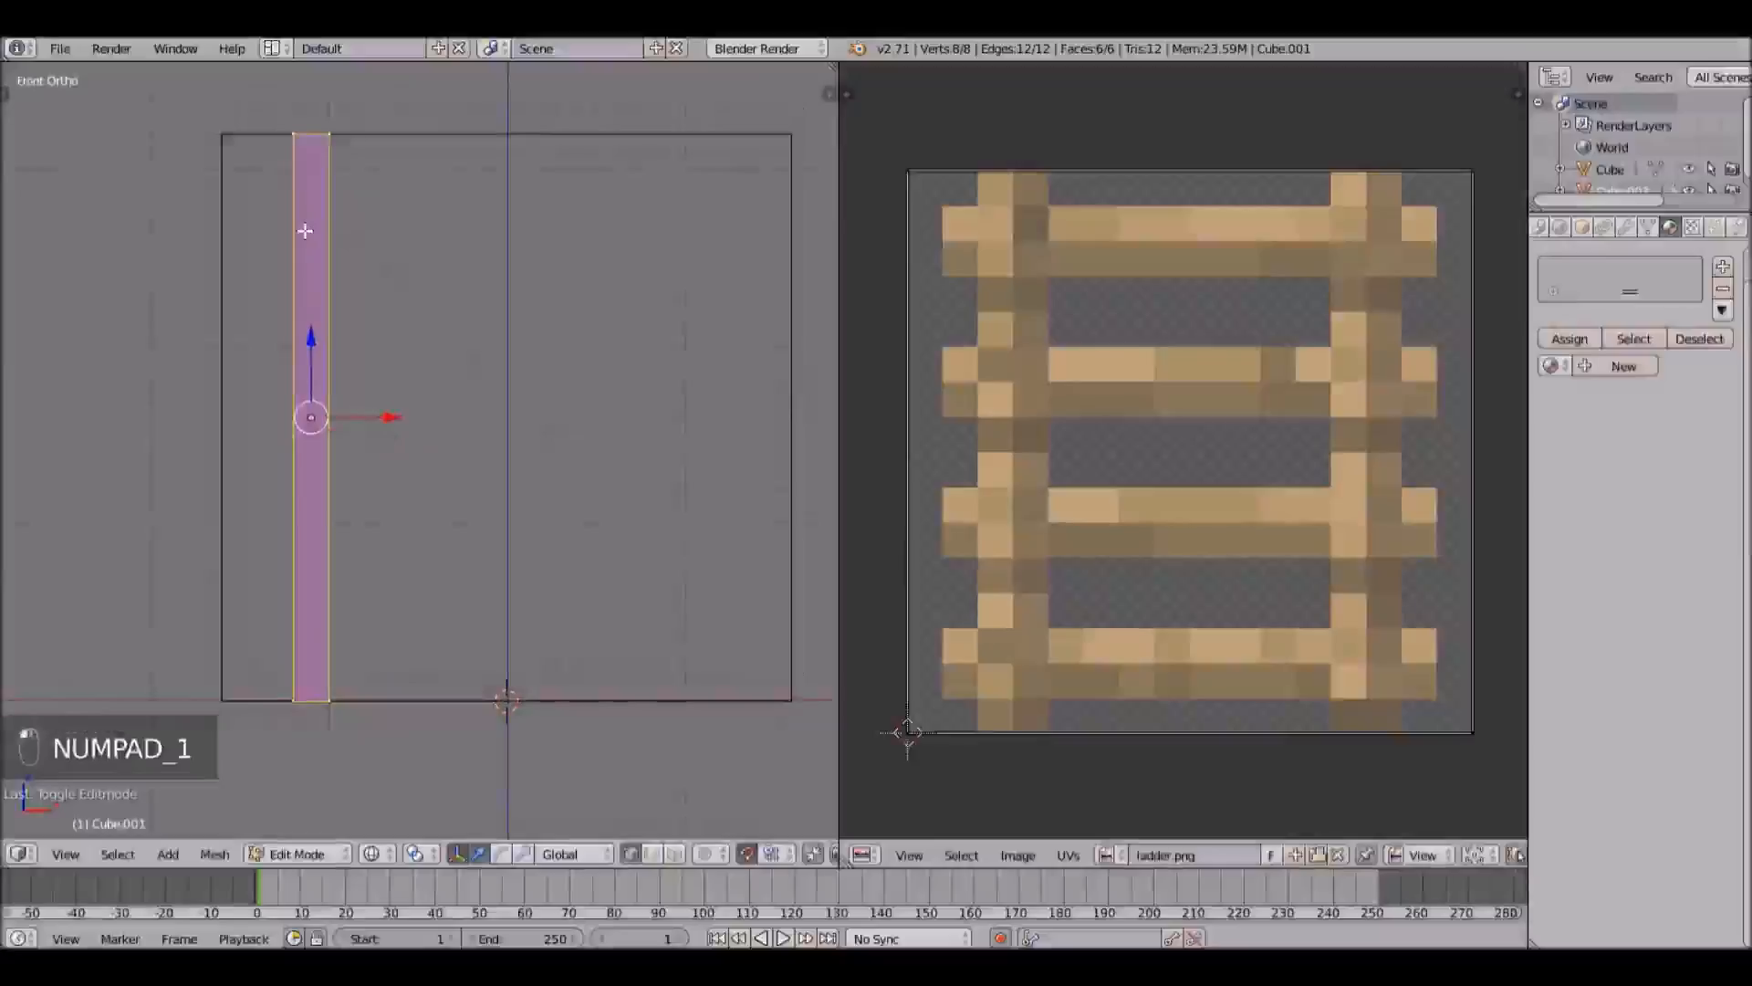
{"action": "left_click", "coordinate": [675, 851]}
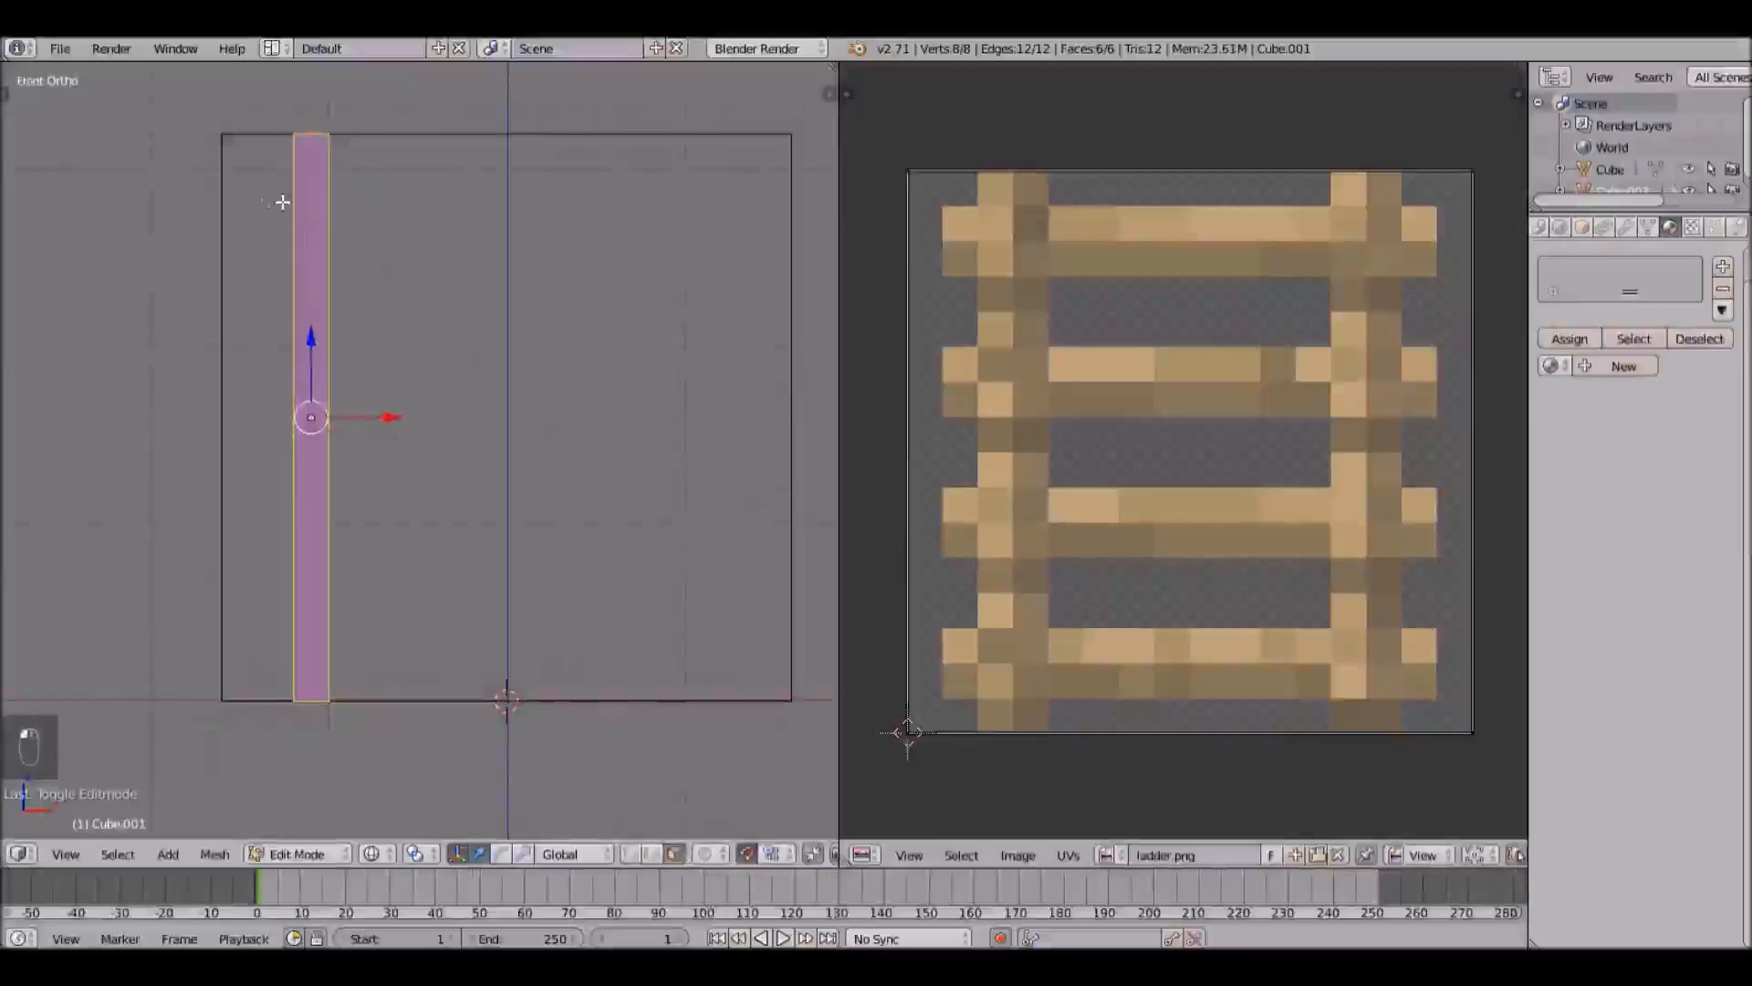
Step: Select the post's top face and scale its UVs by about 0.06, to the size of one texture pixel
{"action": "right_click", "coordinate": [315, 205]}
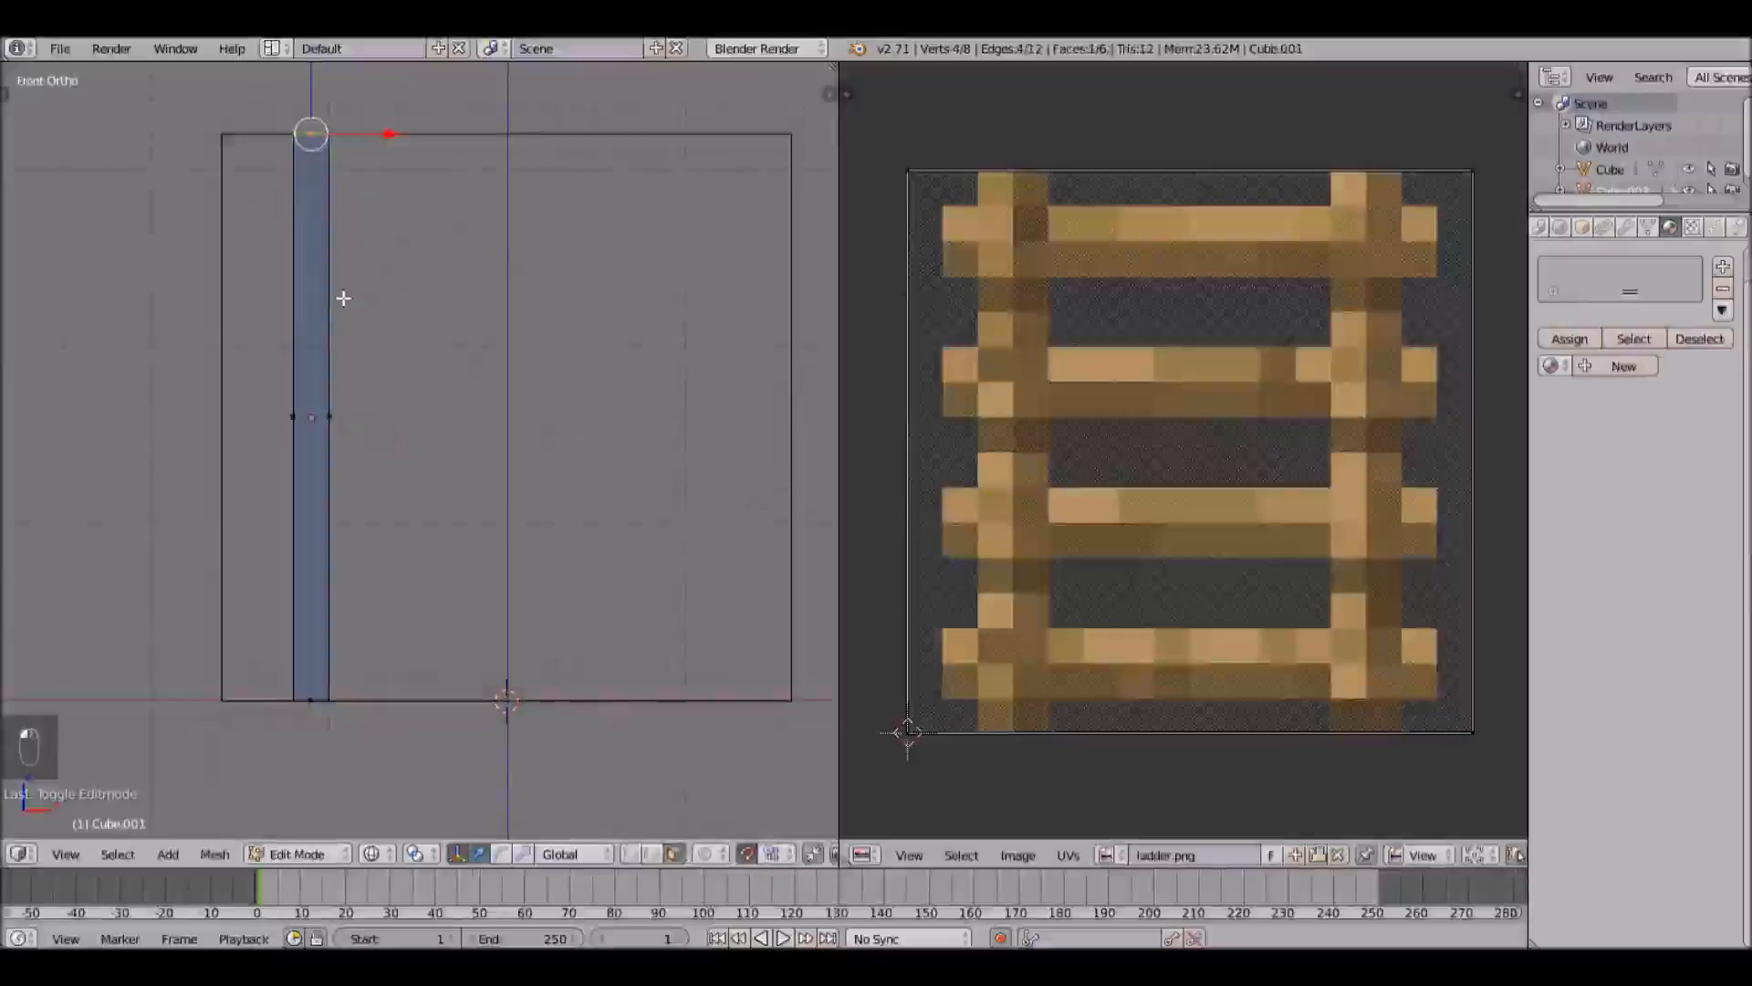
{"action": "middle_click_drag", "start_coordinate": [339, 226], "coordinate": [381, 362]}
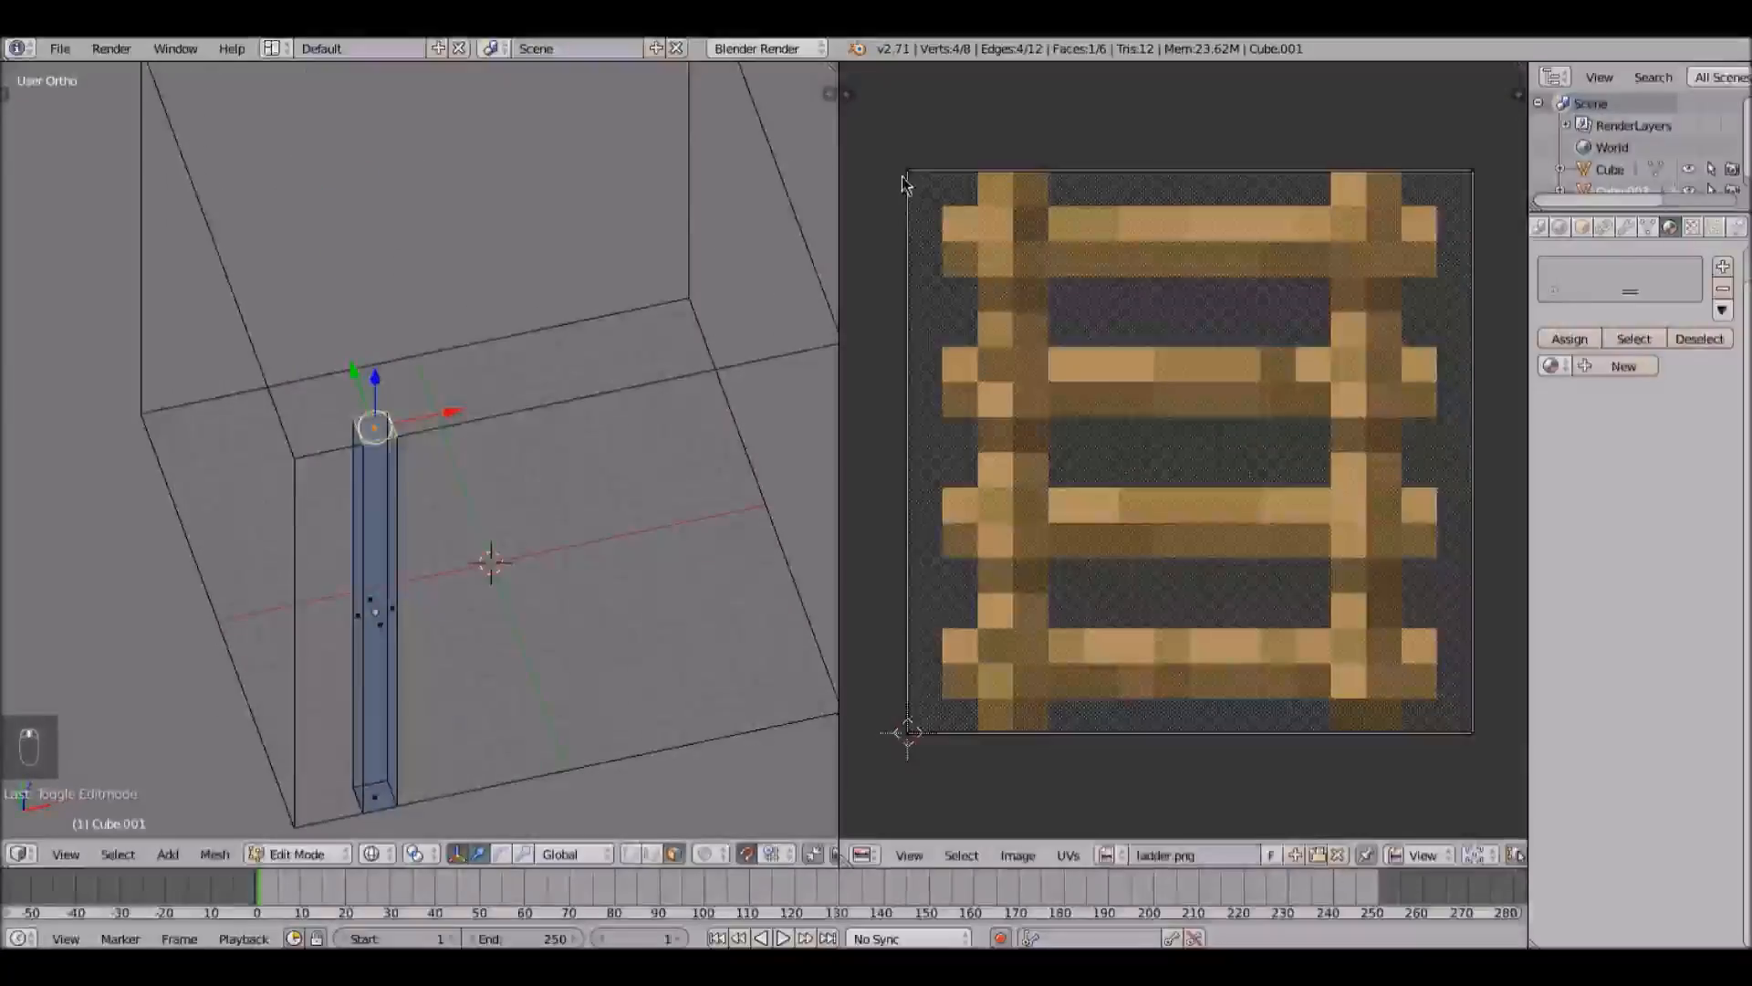
{"action": "key", "text": "b"}
{"action": "left_click_drag", "start_coordinate": [882, 141], "coordinate": [1490, 748]}
{"action": "key", "text": "s"}
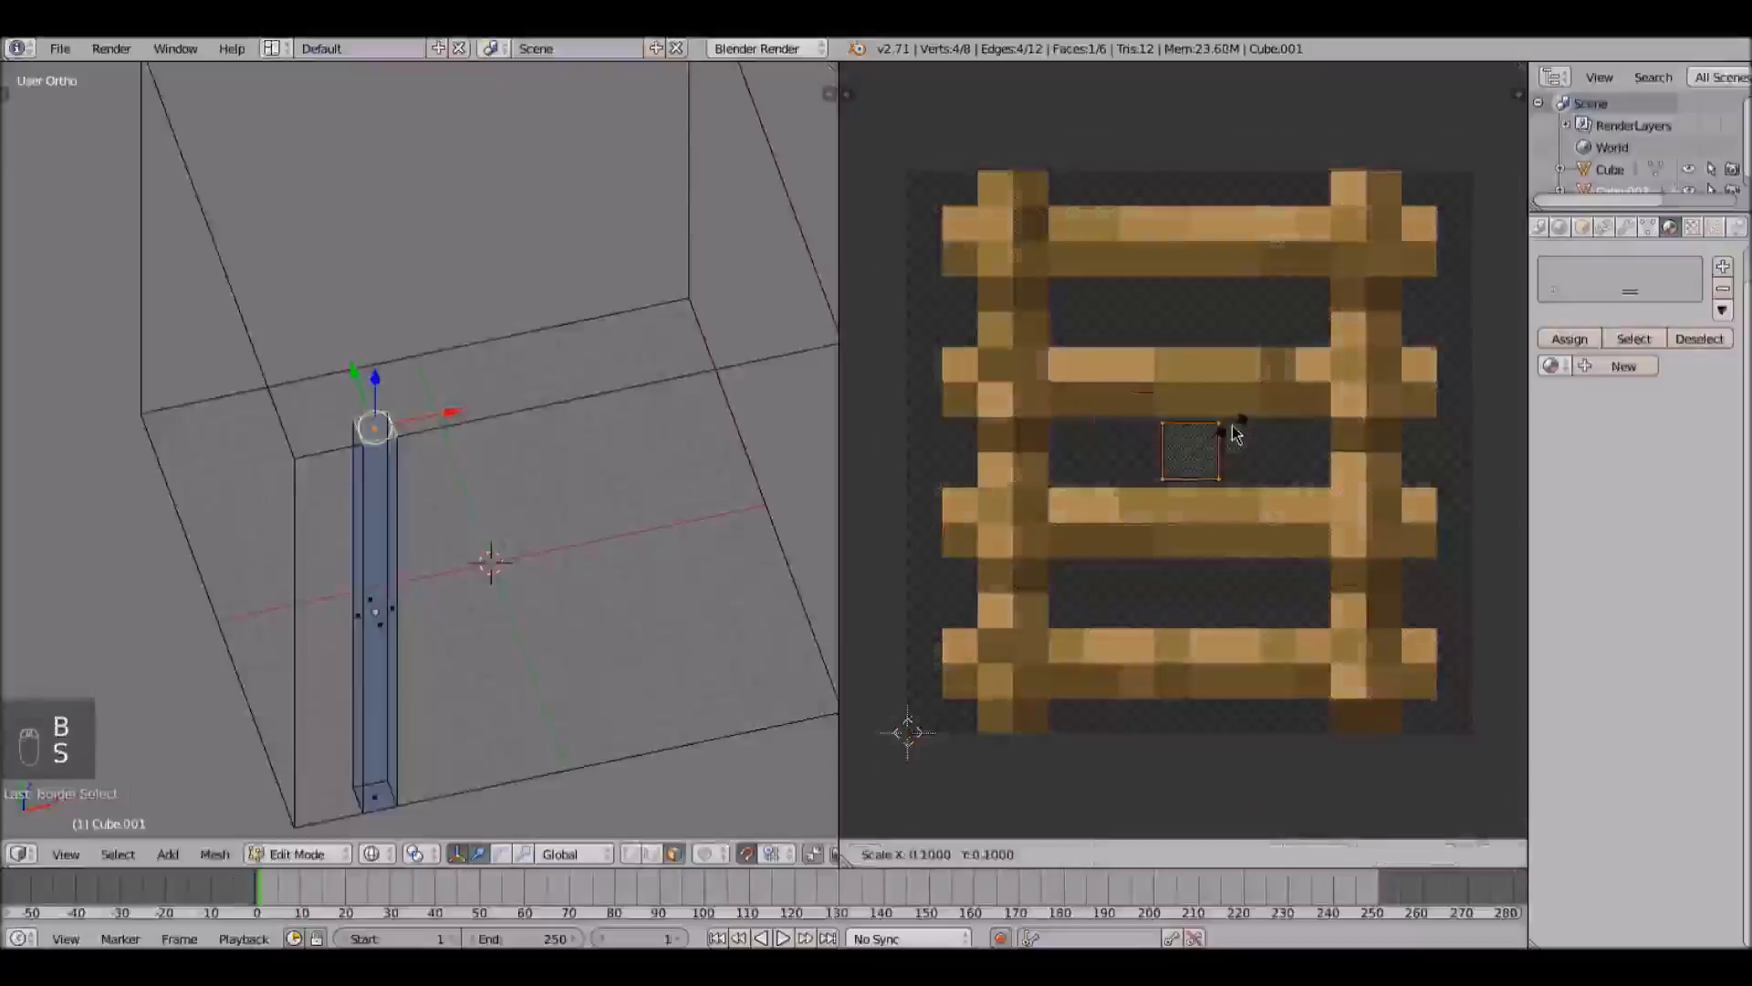
{"action": "type", "text": "0.1"}
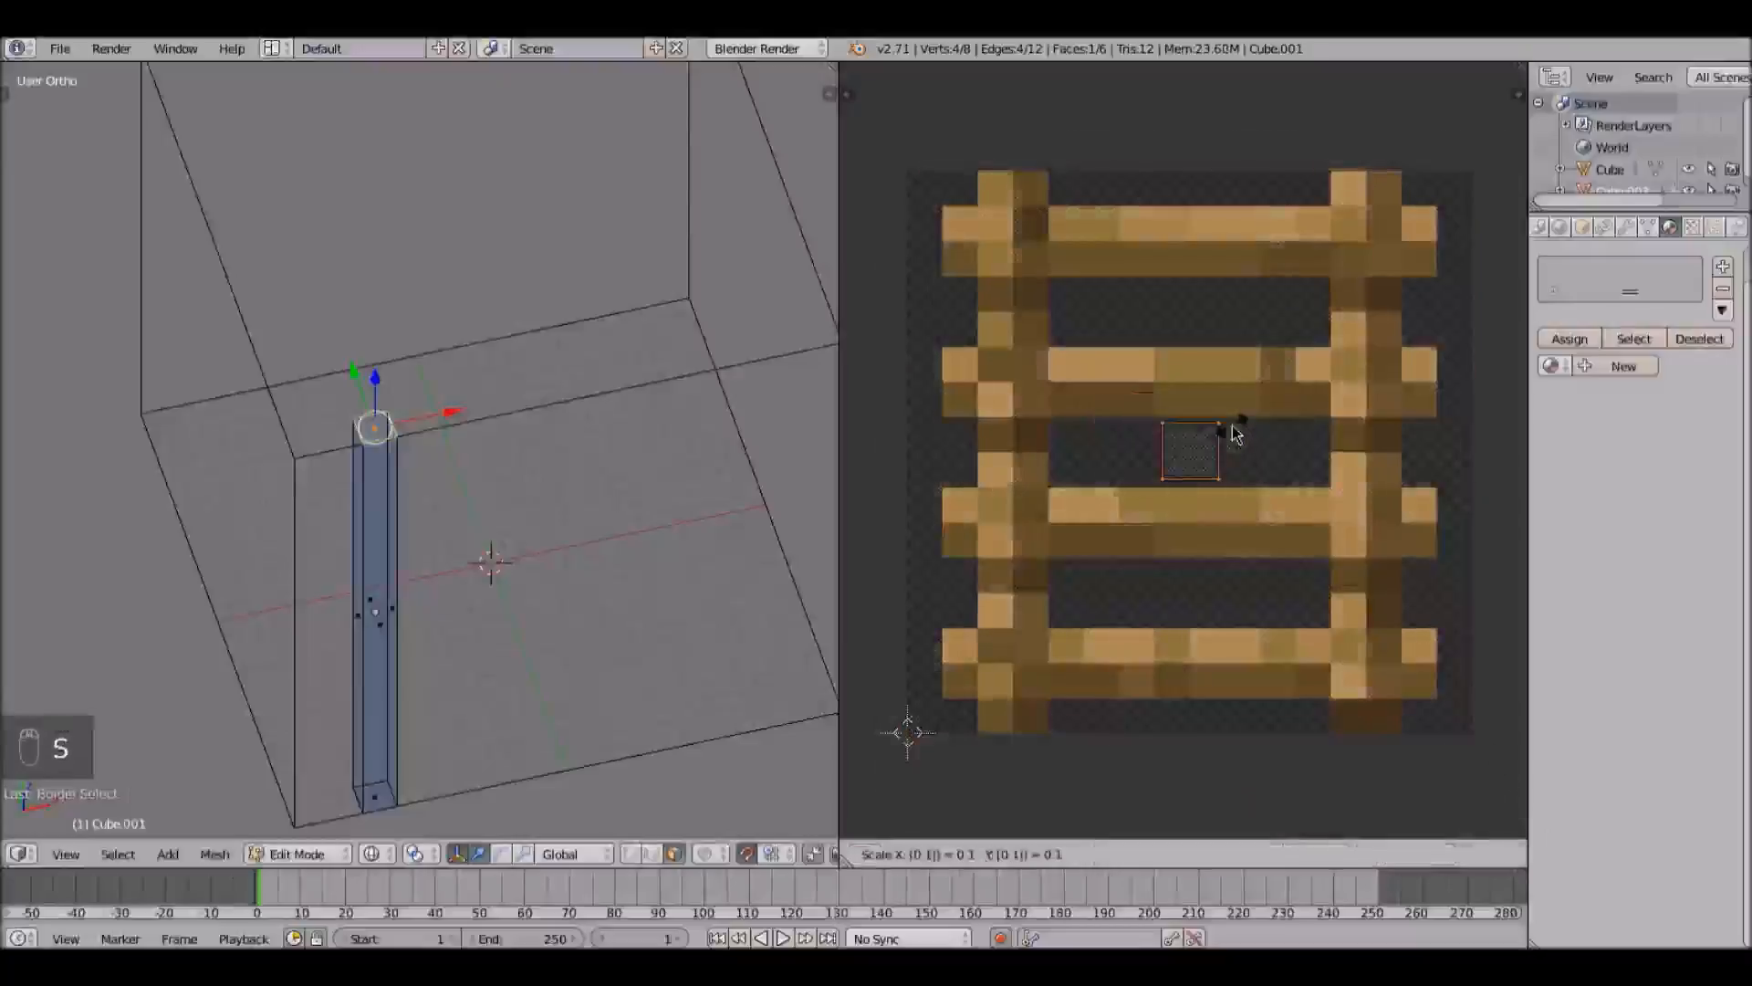
{"action": "key", "text": "BackSpace"}
{"action": "type", "text": "08"}
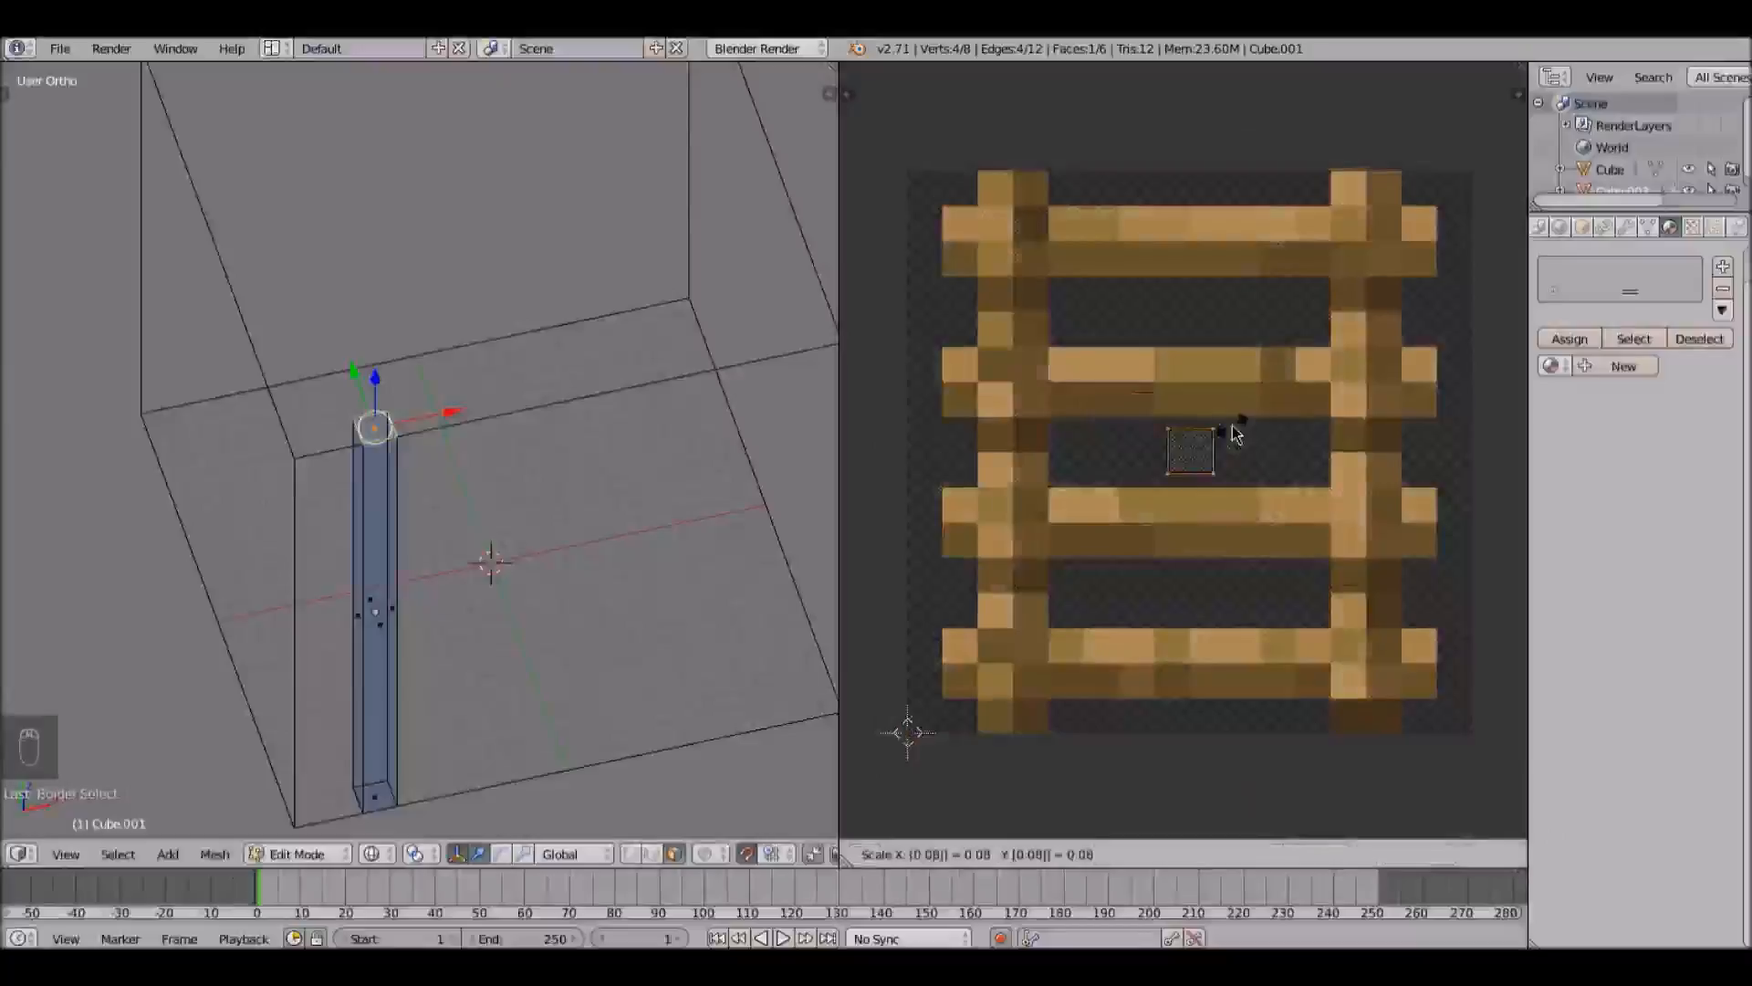
{"action": "key", "text": "BackSpace"}
{"action": "type", "text": "75"}
{"action": "key", "text": "BackSpace"}
{"action": "key", "text": "BackSpace"}
{"action": "type", "text": "6"}
{"action": "key", "text": "Return"}
Step: Move the top face's UVs onto the topmost light pixel of the ladder texture's left rail
{"action": "key", "text": "g"}
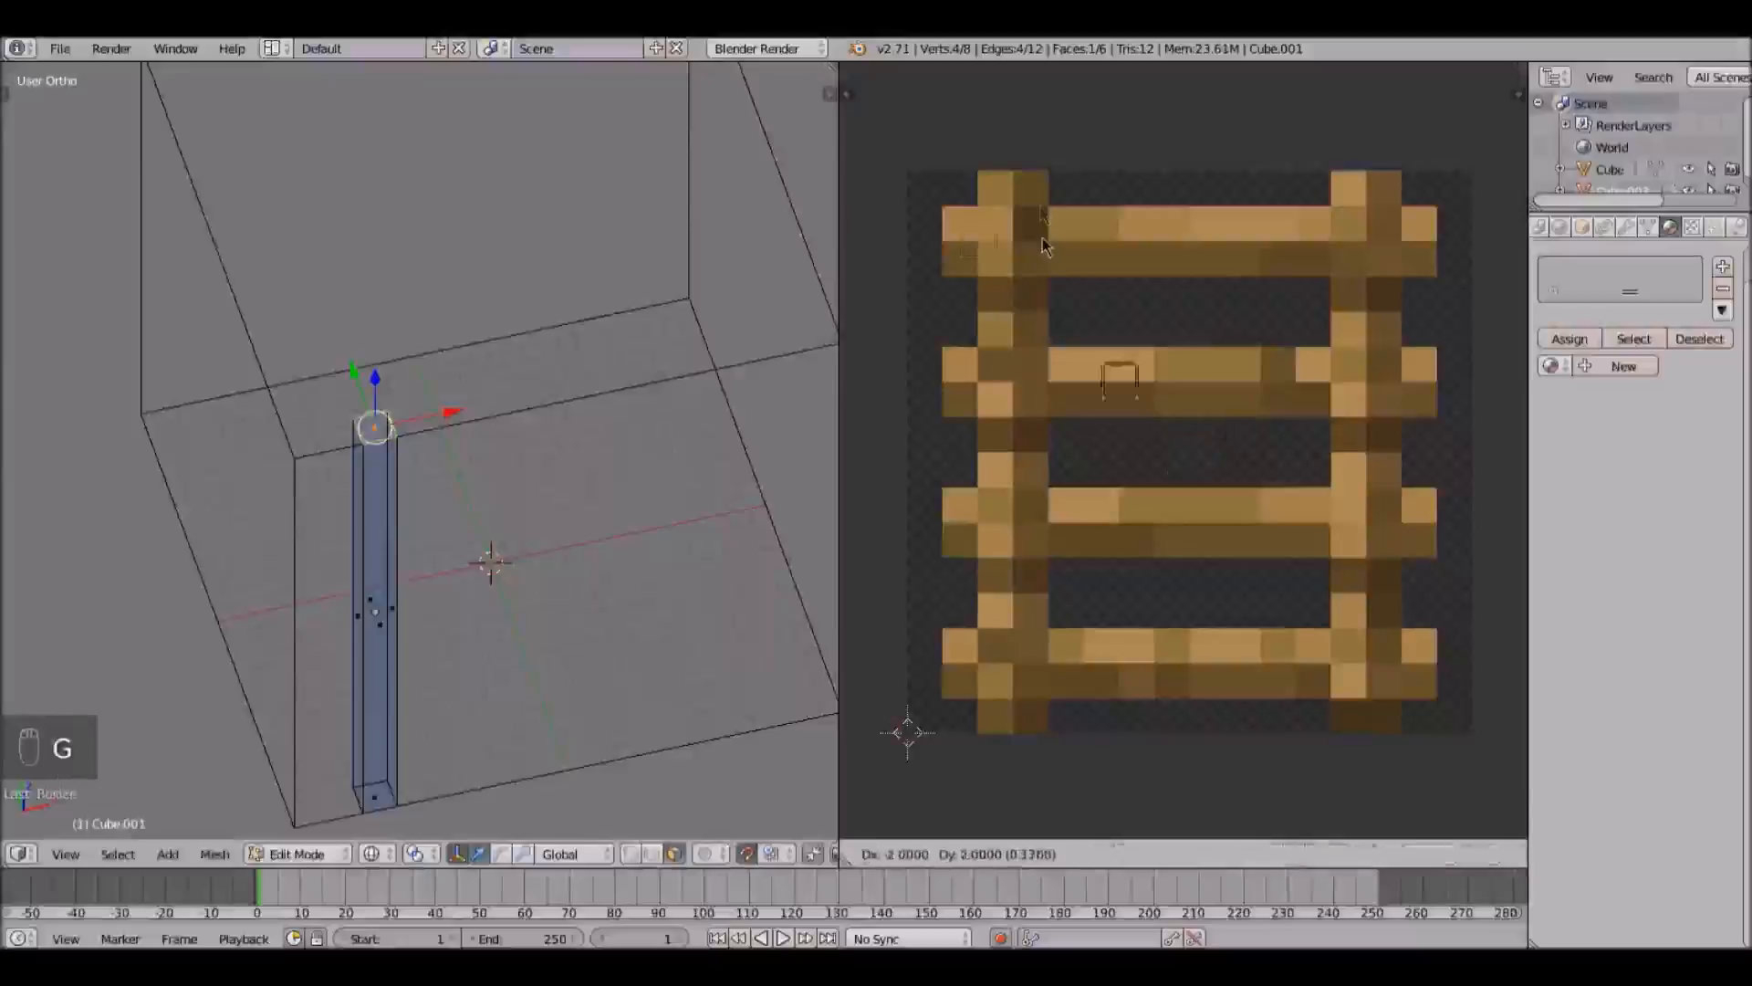
{"action": "left_click", "coordinate": [1041, 164]}
{"action": "scroll", "coordinate": [1040, 183], "scroll_direction": "up", "scroll_amount": 4}
{"action": "middle_click_drag", "start_coordinate": [1199, 288], "coordinate": [1474, 498]}
{"action": "middle_click_drag", "start_coordinate": [1078, 388], "coordinate": [1123, 453]}
{"action": "middle_click_drag", "start_coordinate": [1018, 155], "coordinate": [1122, 490]}
{"action": "key", "text": "g"}
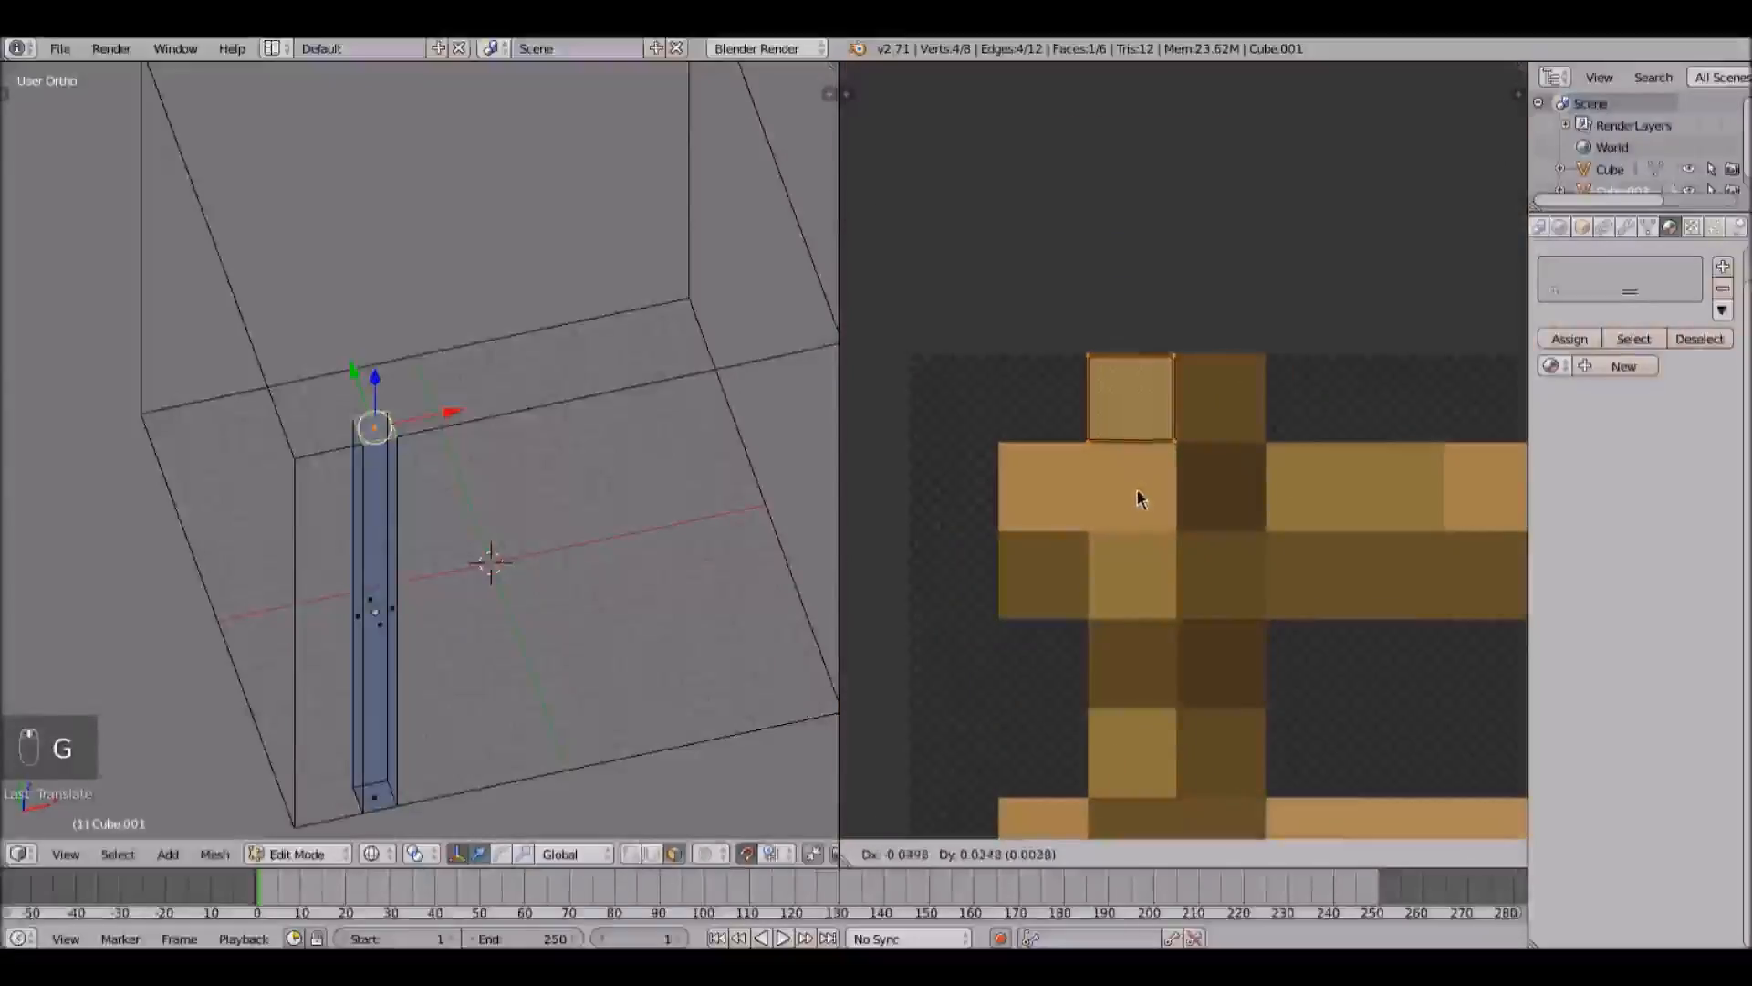
{"action": "left_click", "coordinate": [1139, 489]}
Step: Snap the top face's UVs to the pixel grid of the ladder texture
{"action": "key", "text": "shift+s"}
{"action": "left_click", "coordinate": [1139, 487]}
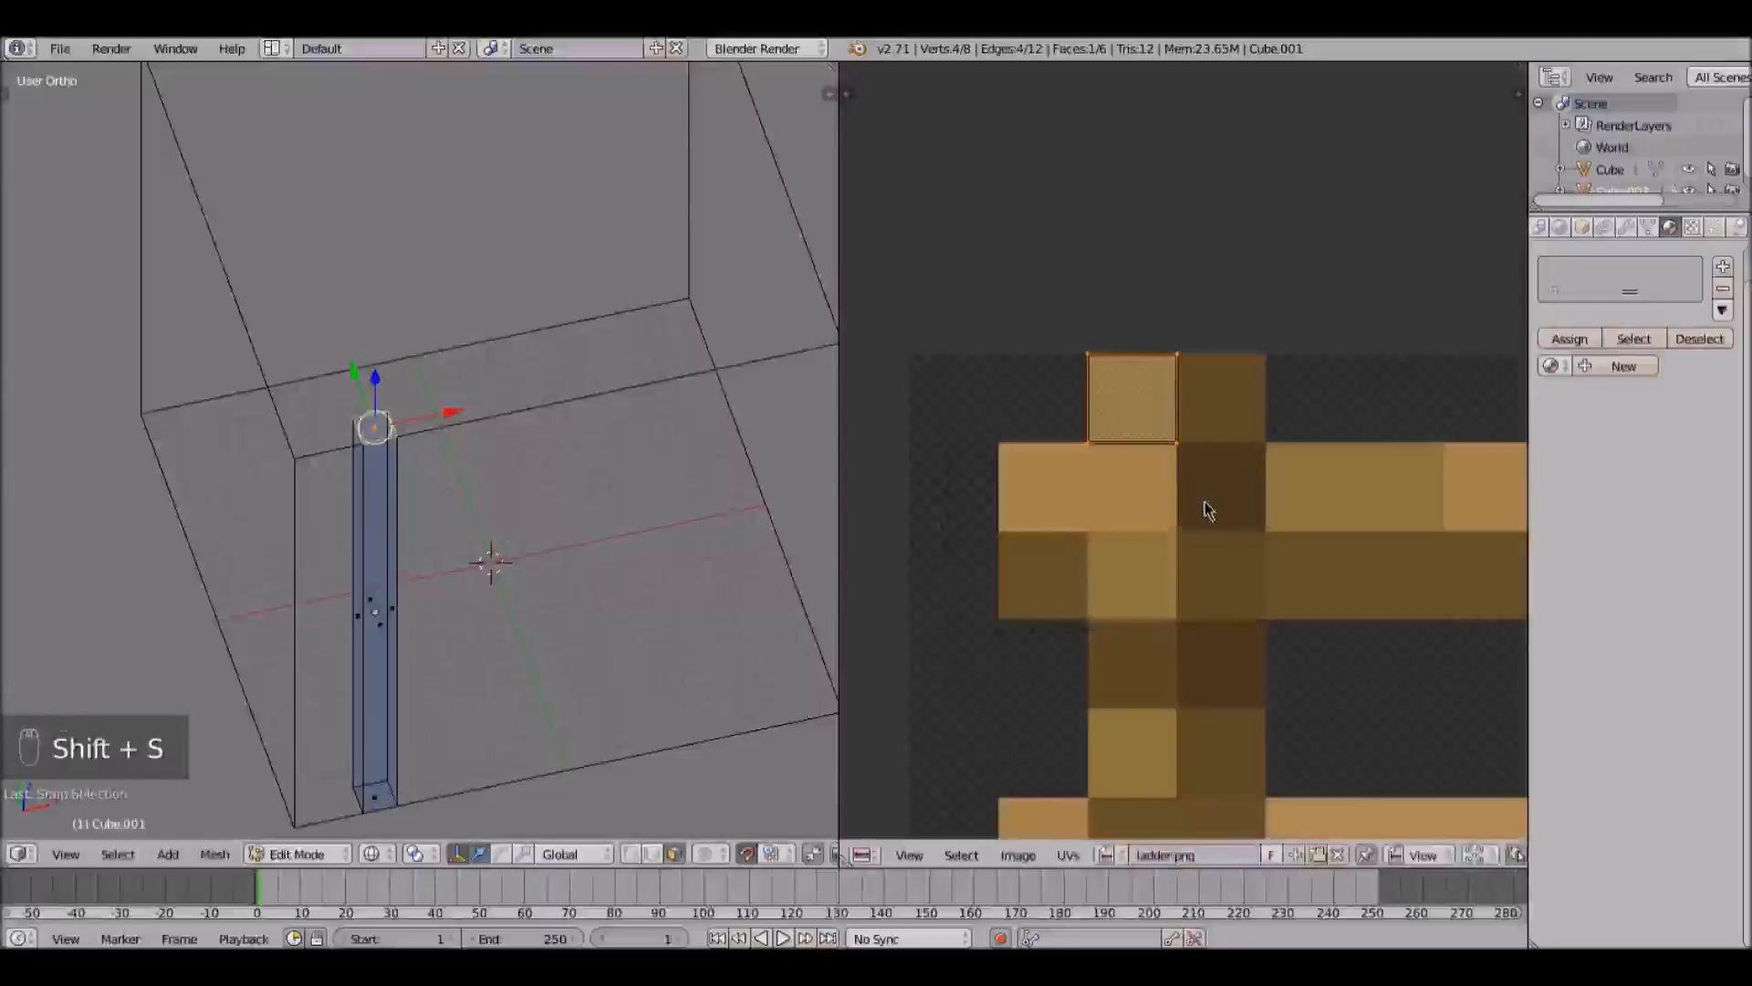
{"action": "key", "text": "g"}
{"action": "right_click", "coordinate": [1267, 524]}
{"action": "middle_click_drag", "start_coordinate": [1226, 512], "coordinate": [1202, 503]}
{"action": "key", "text": "shift+s"}
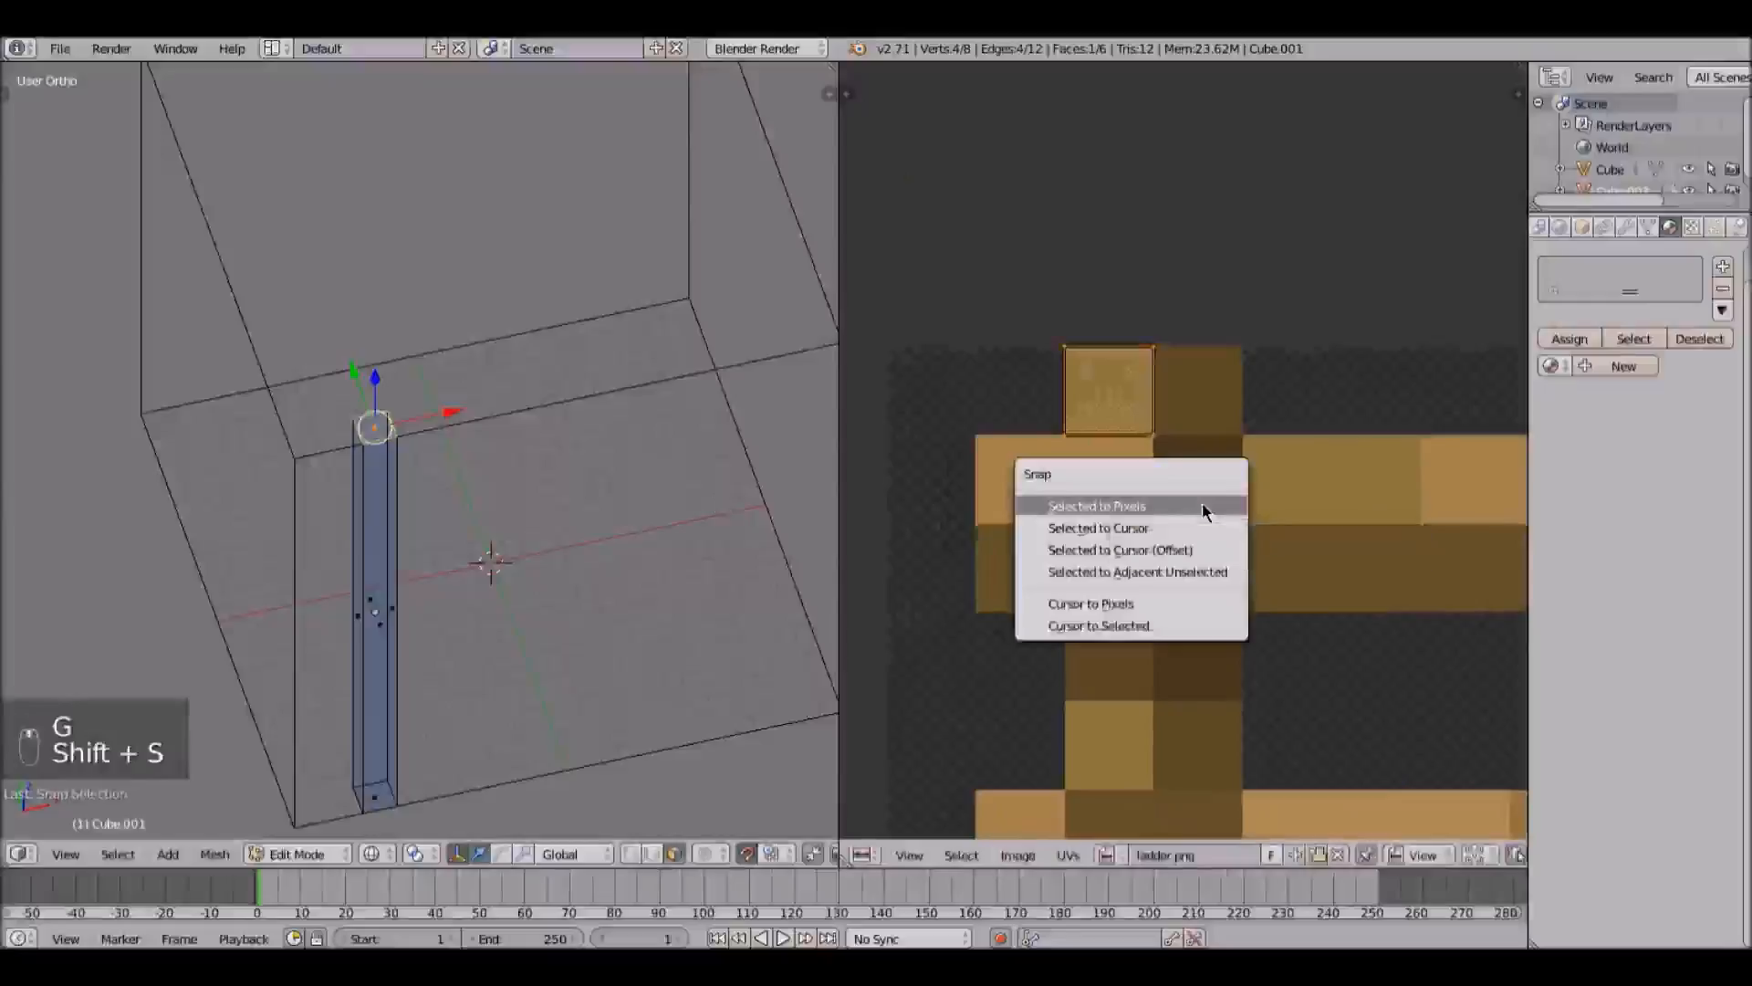
{"action": "left_click", "coordinate": [1201, 503]}
Step: Select the post's bottom face and scale its UVs by 0.0625
{"action": "scroll", "coordinate": [402, 467], "scroll_direction": "up", "scroll_amount": 3}
{"action": "scroll", "coordinate": [403, 467], "scroll_direction": "down", "scroll_amount": 8}
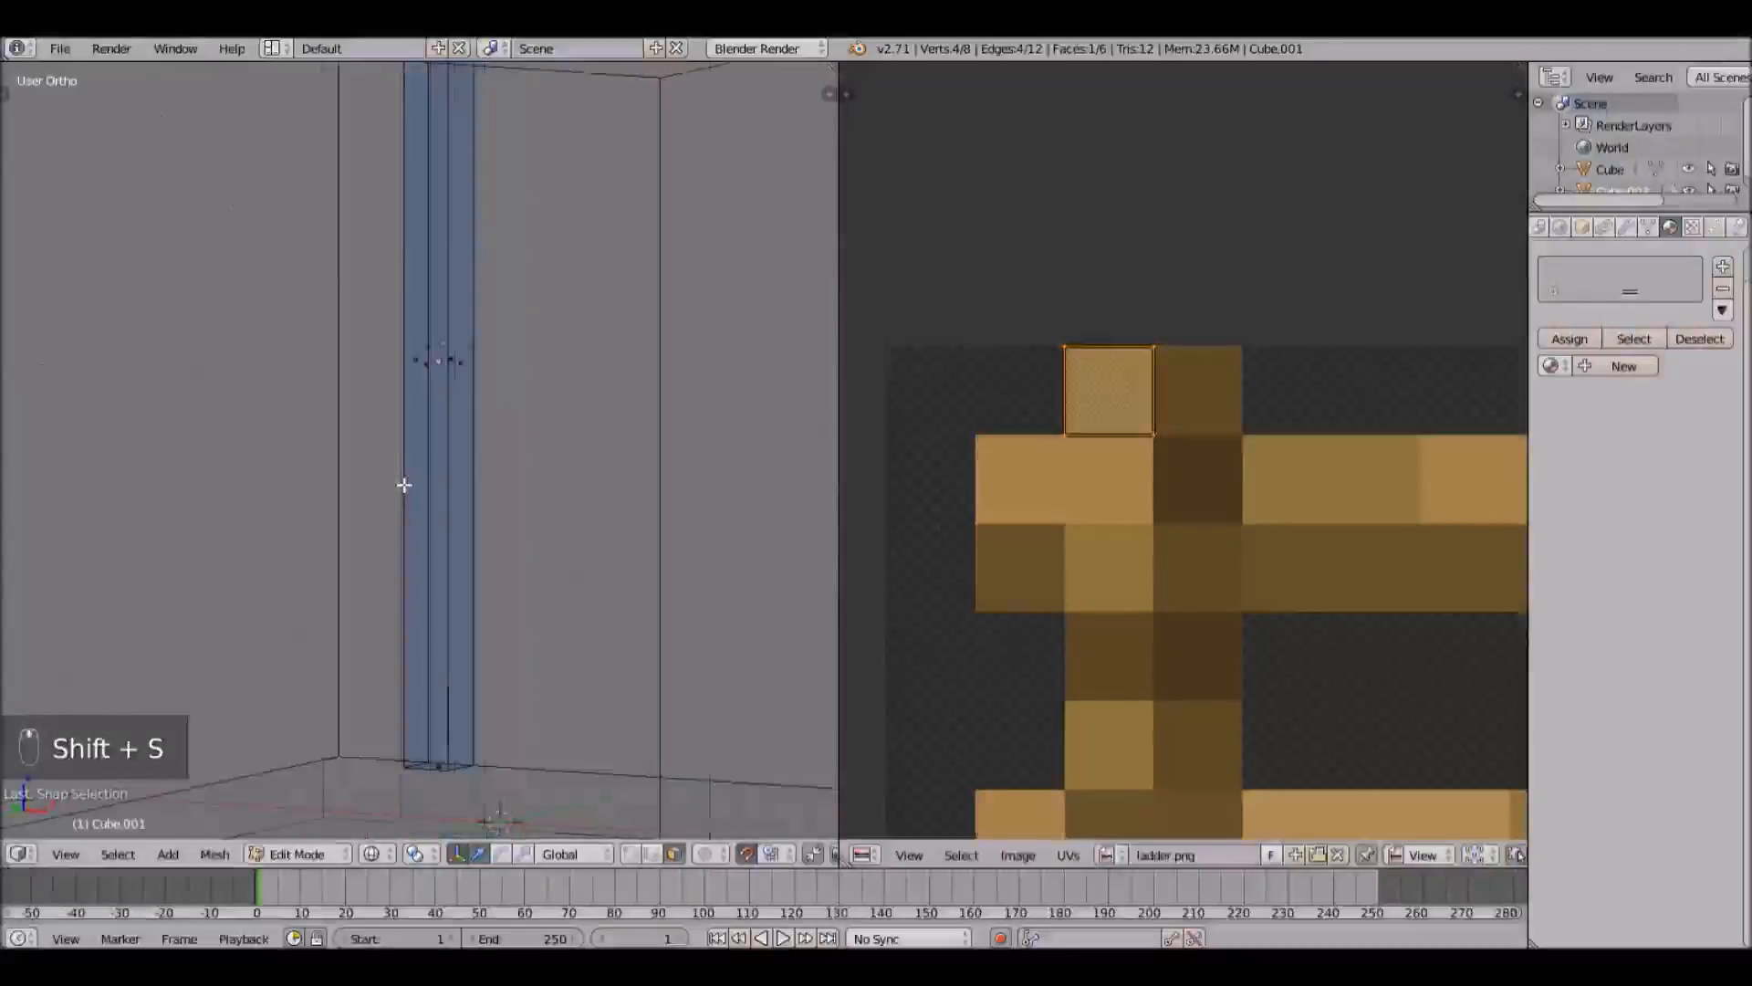
{"action": "scroll", "coordinate": [1260, 556], "scroll_direction": "down", "scroll_amount": 10}
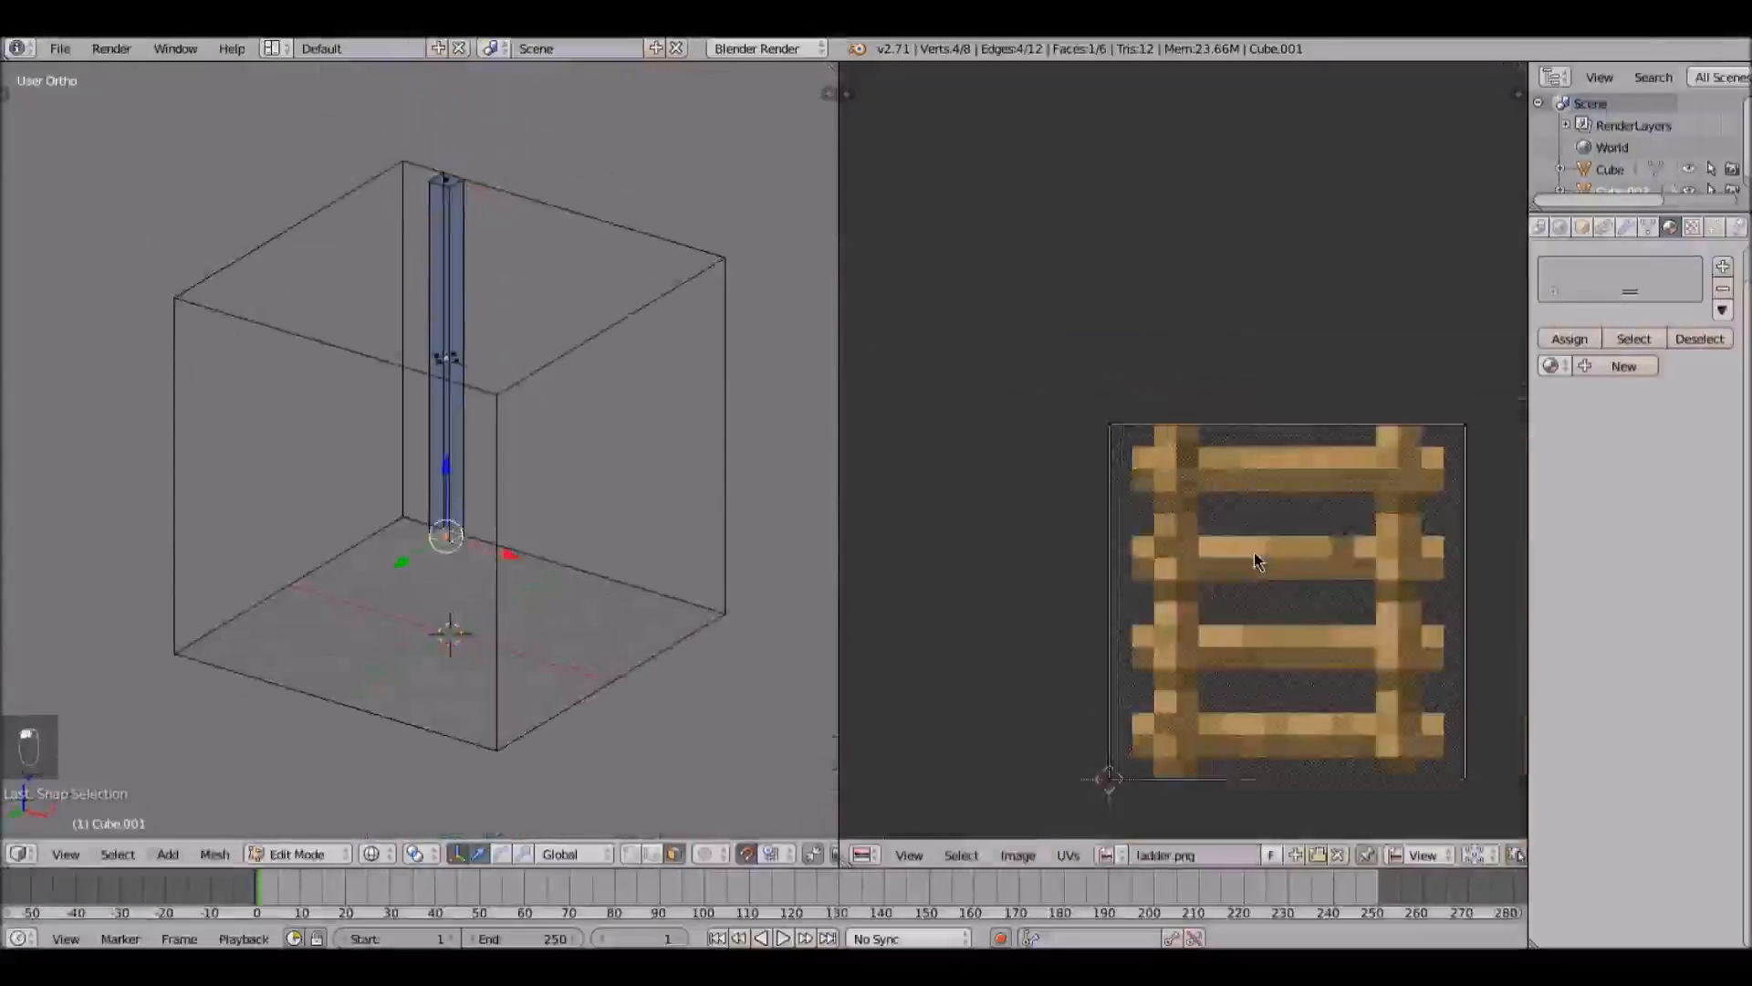
{"action": "key", "text": "b"}
{"action": "left_click_drag", "start_coordinate": [956, 338], "coordinate": [1229, 622]}
{"action": "scroll", "coordinate": [1173, 456], "scroll_direction": "up", "scroll_amount": 4}
{"action": "middle_click_drag", "start_coordinate": [1166, 456], "coordinate": [1431, 466]}
{"action": "scroll", "coordinate": [1270, 479], "scroll_direction": "up", "scroll_amount": 1}
{"action": "type", "text": "s0.0625"}
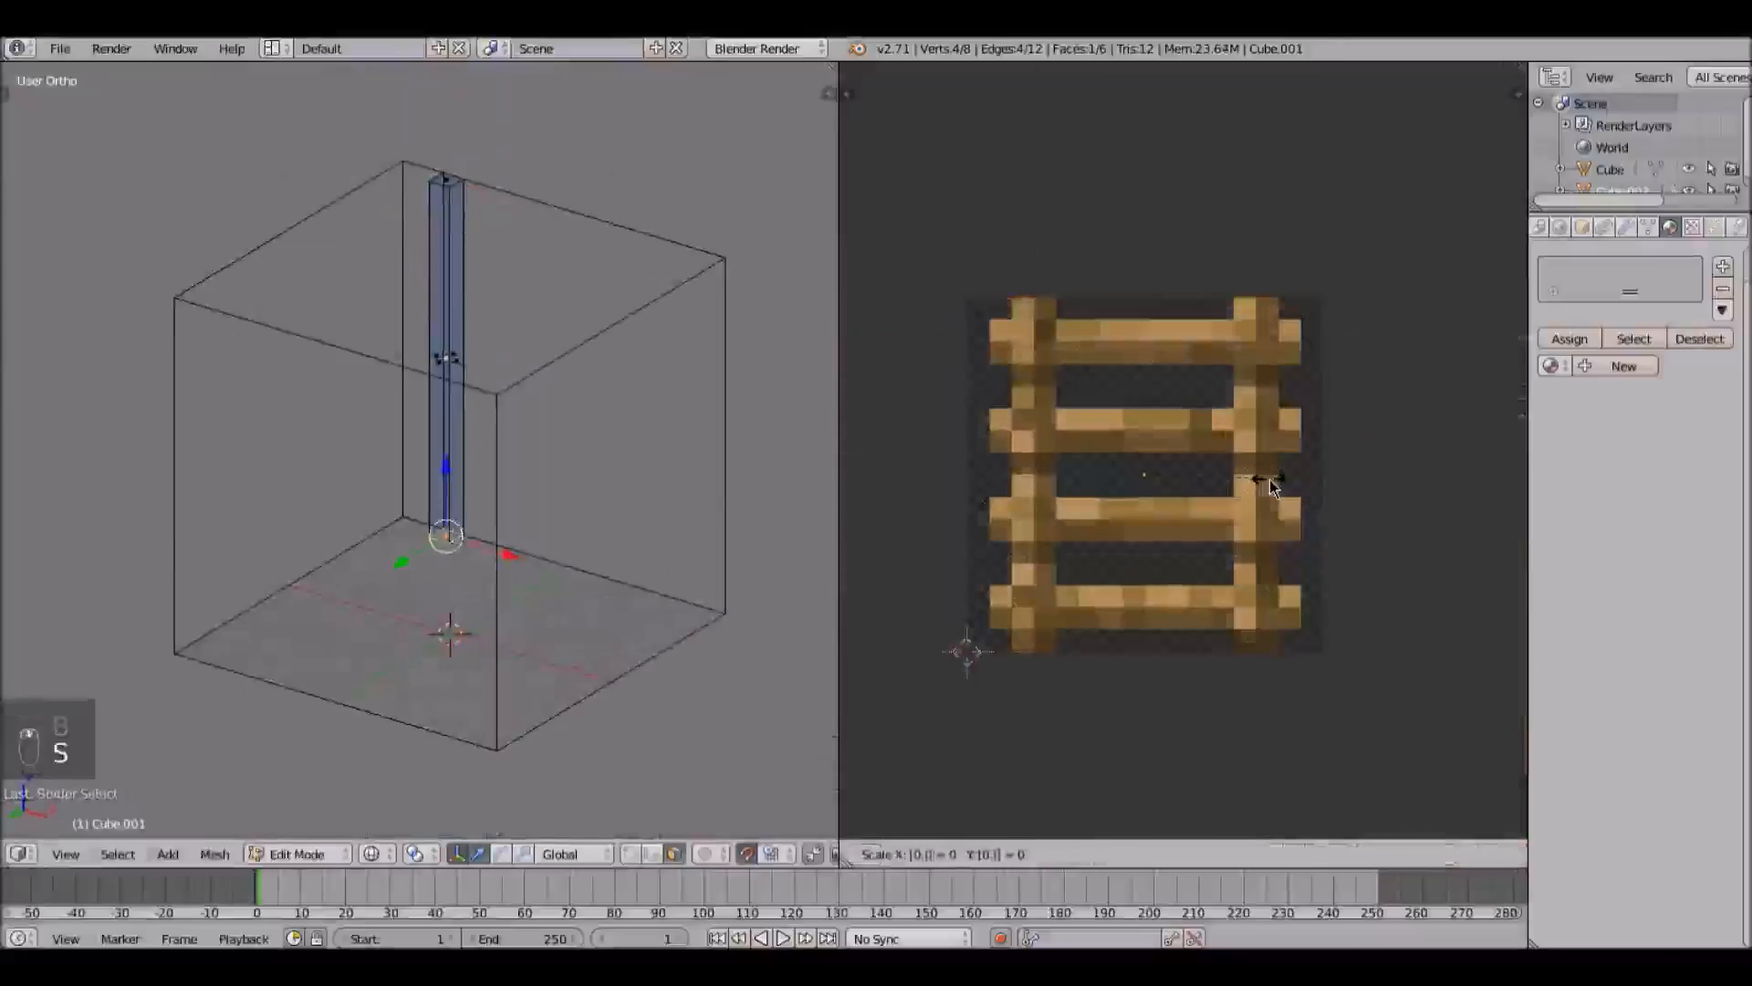
{"action": "key", "text": "Return"}
Step: Move the bottom face's UVs onto the lowest light pixel of the texture's left rail and snap them to pixels
{"action": "key", "text": "g"}
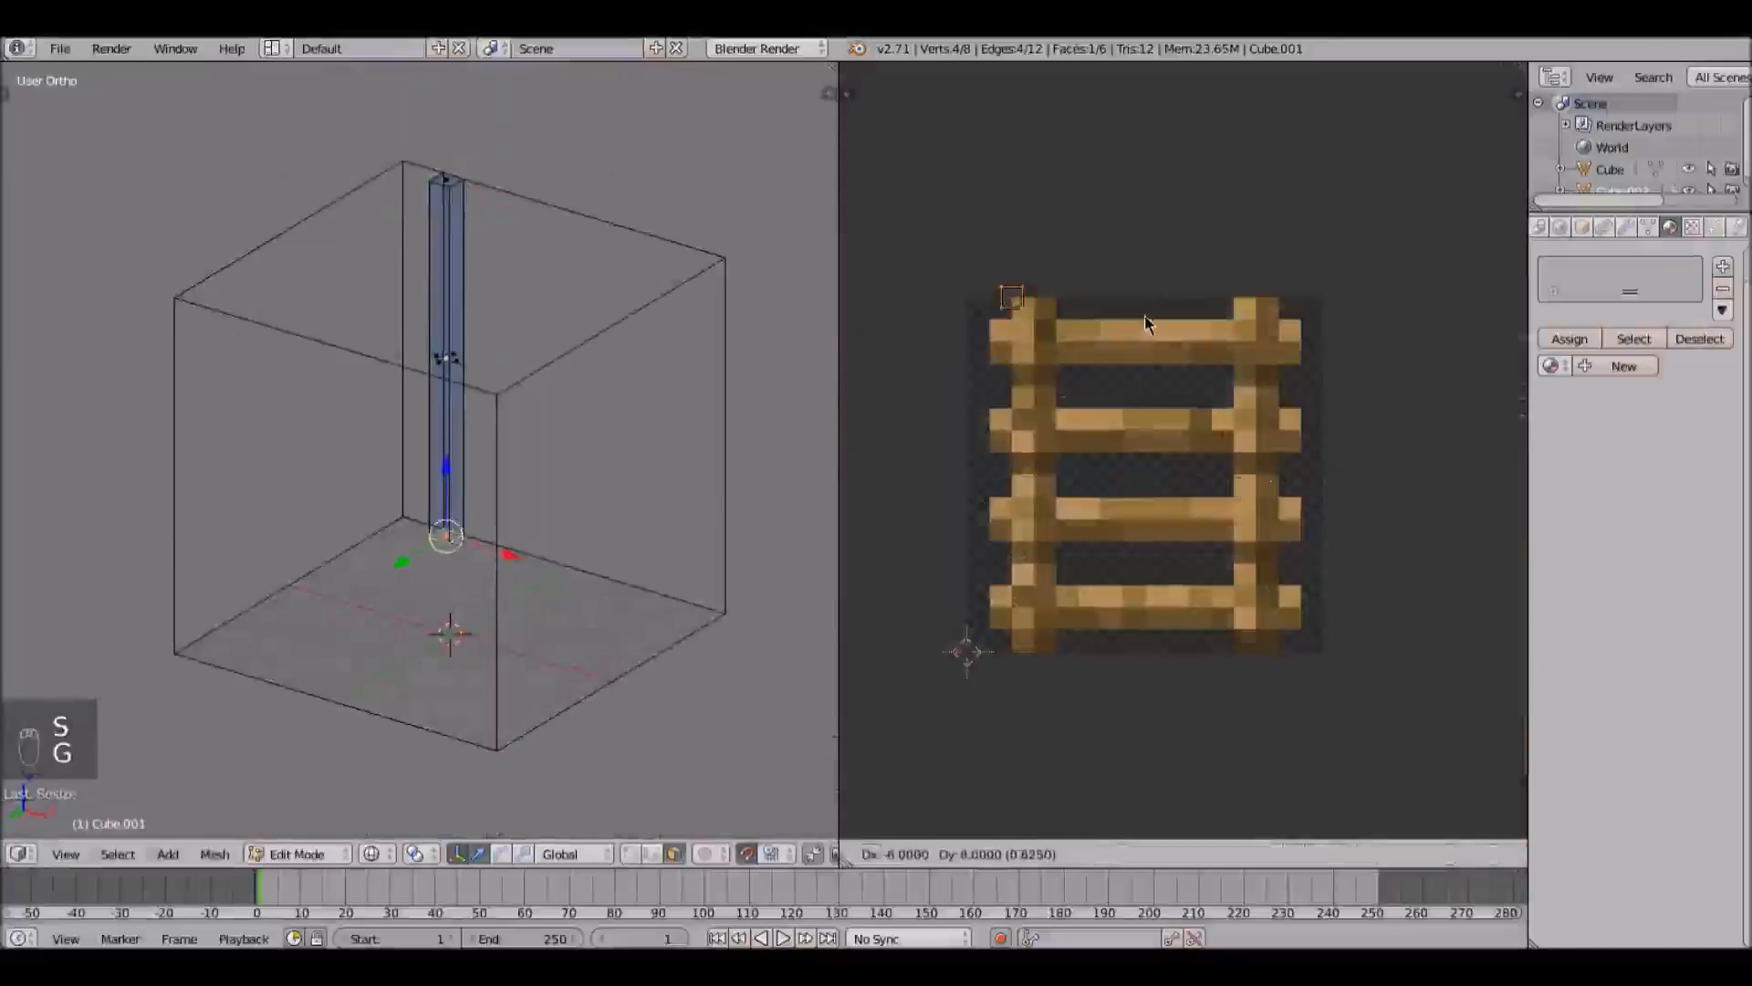
{"action": "left_click", "coordinate": [1151, 668]}
{"action": "scroll", "coordinate": [1152, 666], "scroll_direction": "up", "scroll_amount": 4}
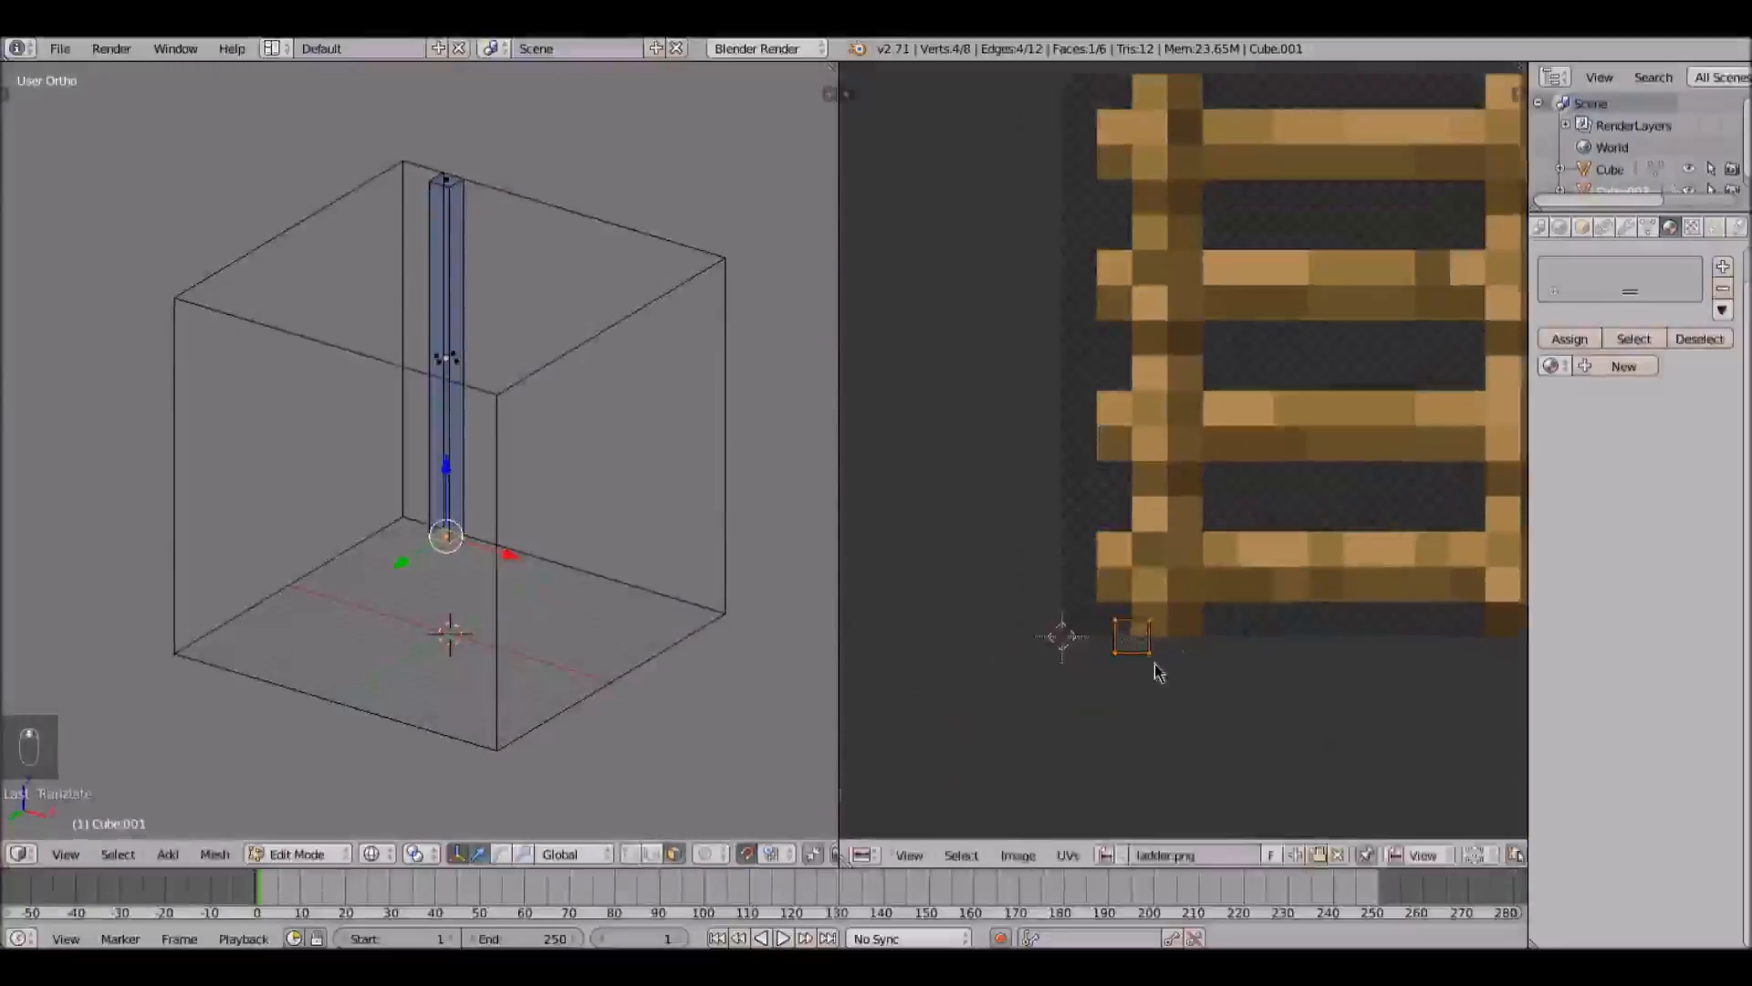
{"action": "key", "text": "g"}
{"action": "left_click", "coordinate": [1176, 653]}
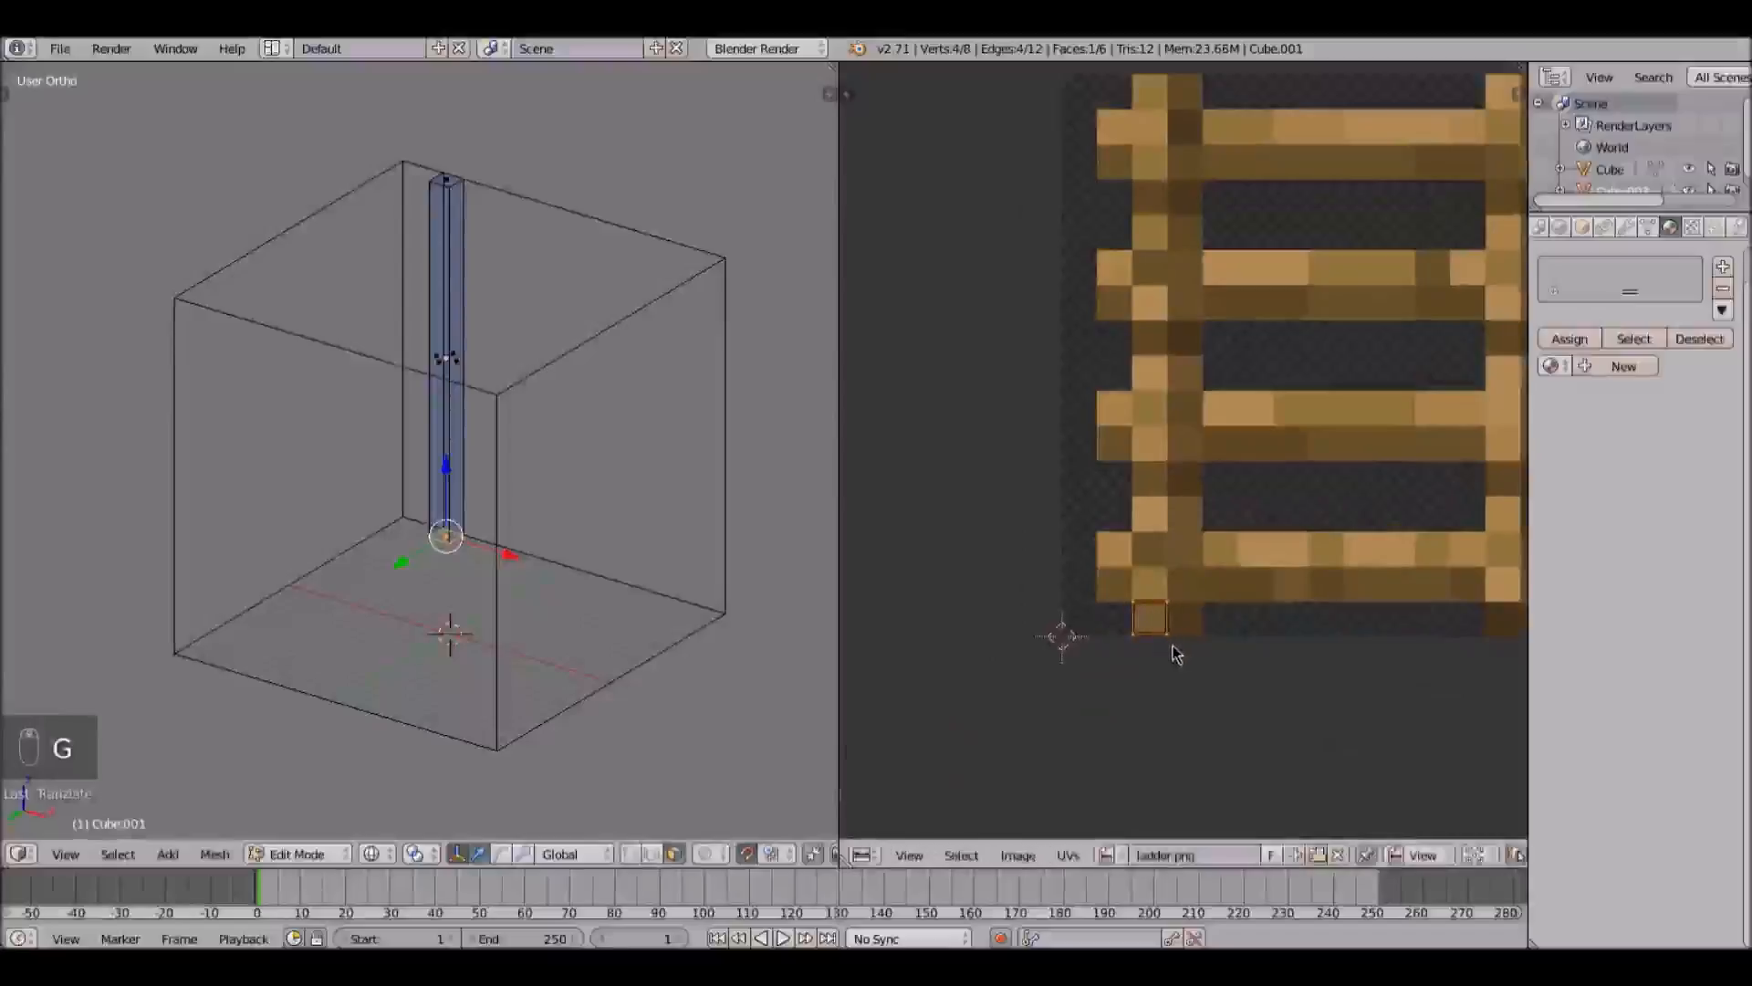
{"action": "key", "text": "shift+s"}
{"action": "left_click", "coordinate": [1126, 680]}
Step: Select the post's front face and move its UV side edges in to enclose the texture's two-pixel-wide left rail
{"action": "key", "text": "KP_1"}
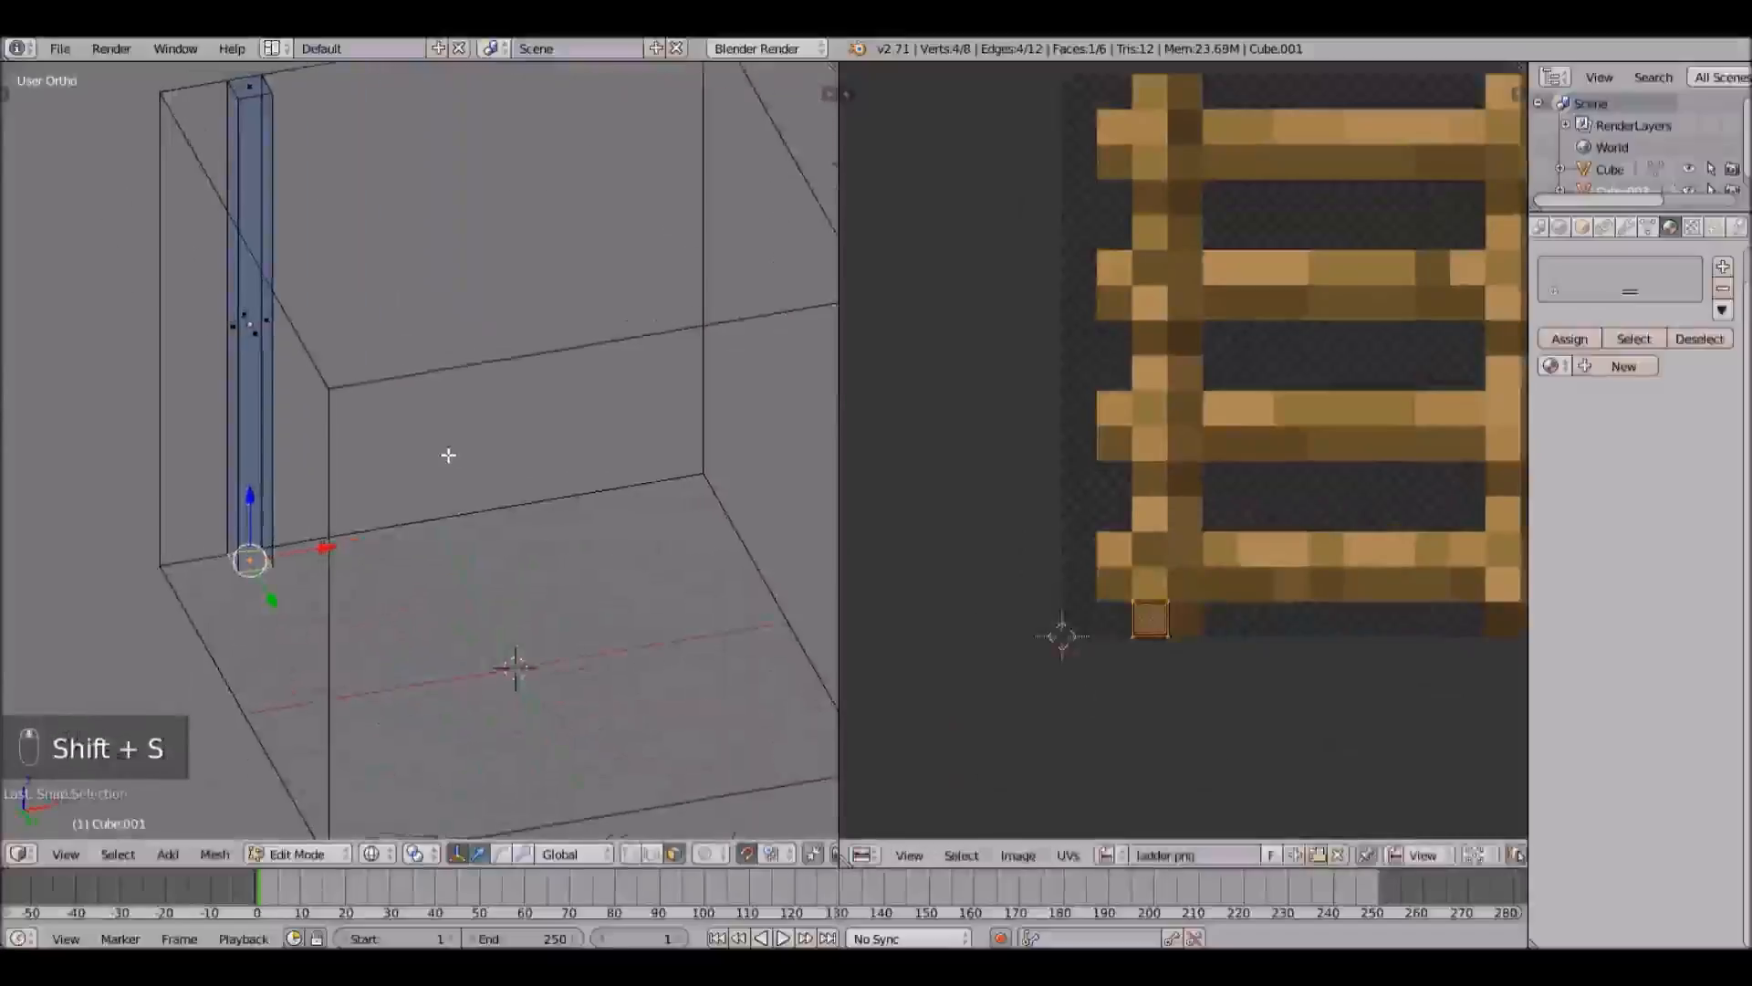
{"action": "middle_click_drag", "start_coordinate": [394, 468], "coordinate": [421, 500]}
{"action": "key", "text": "KP_1"}
{"action": "scroll", "coordinate": [411, 474], "scroll_direction": "up", "scroll_amount": 5}
{"action": "scroll", "coordinate": [910, 323], "scroll_direction": "down", "scroll_amount": 7}
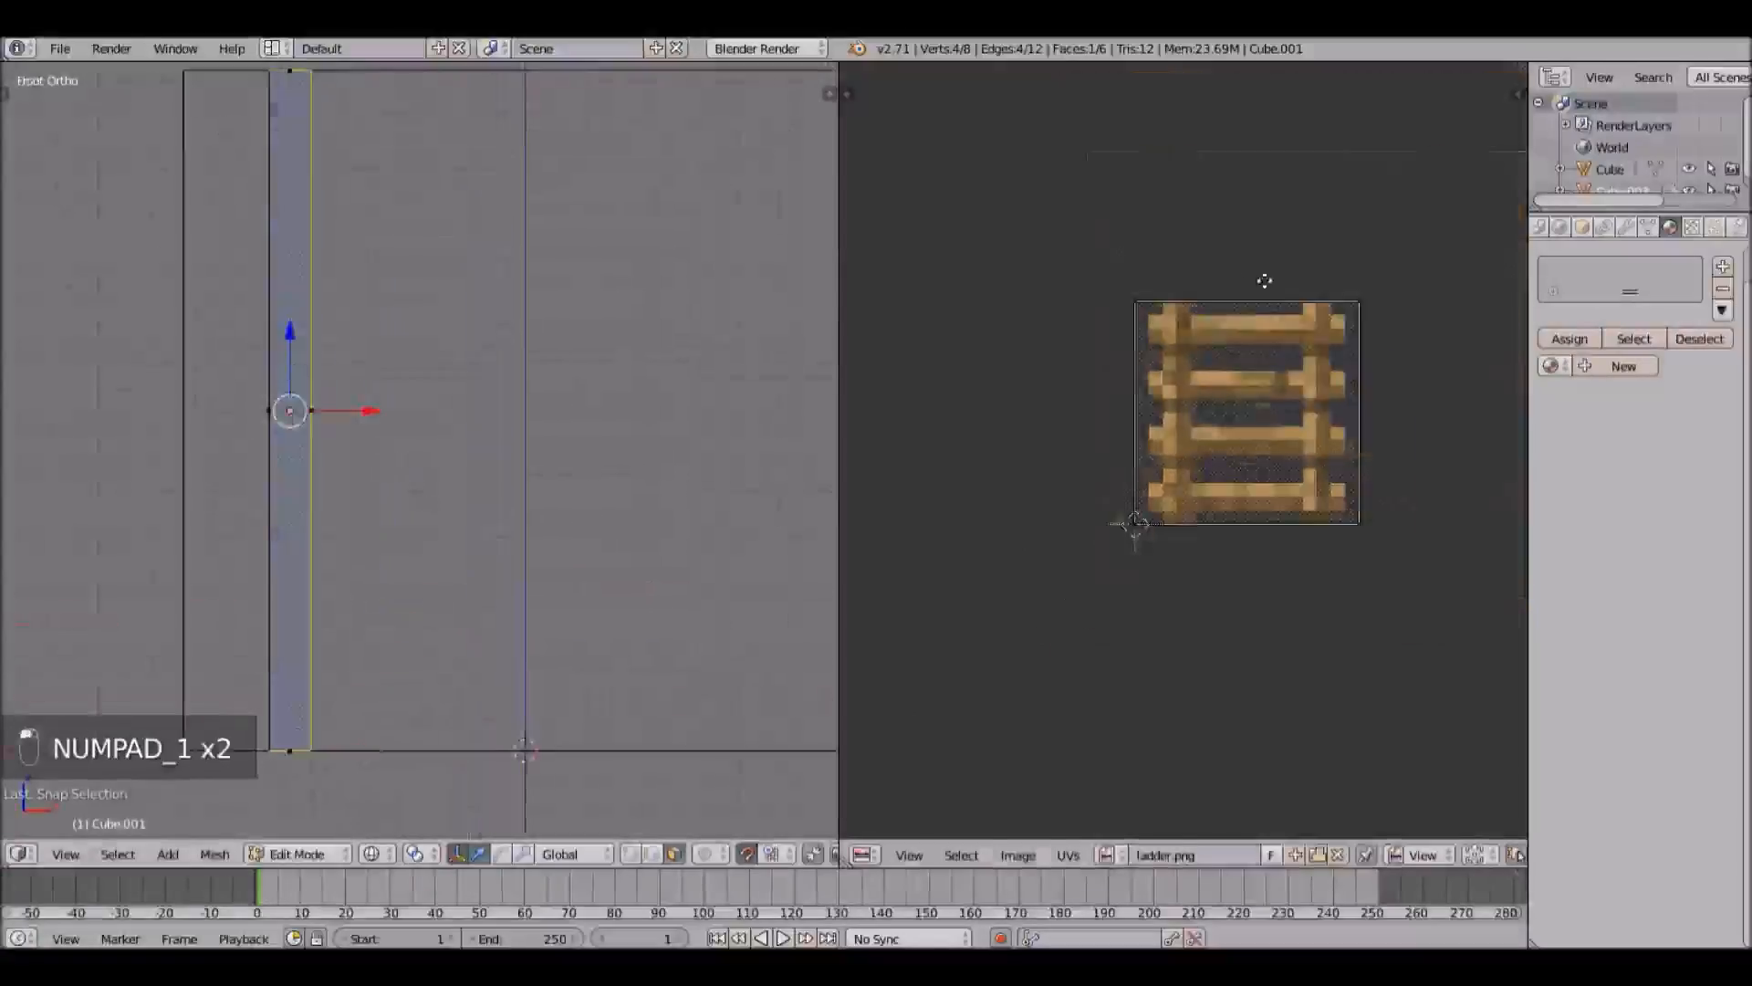
{"action": "scroll", "coordinate": [1045, 310], "scroll_direction": "up", "scroll_amount": 3}
{"action": "key", "text": "g"}
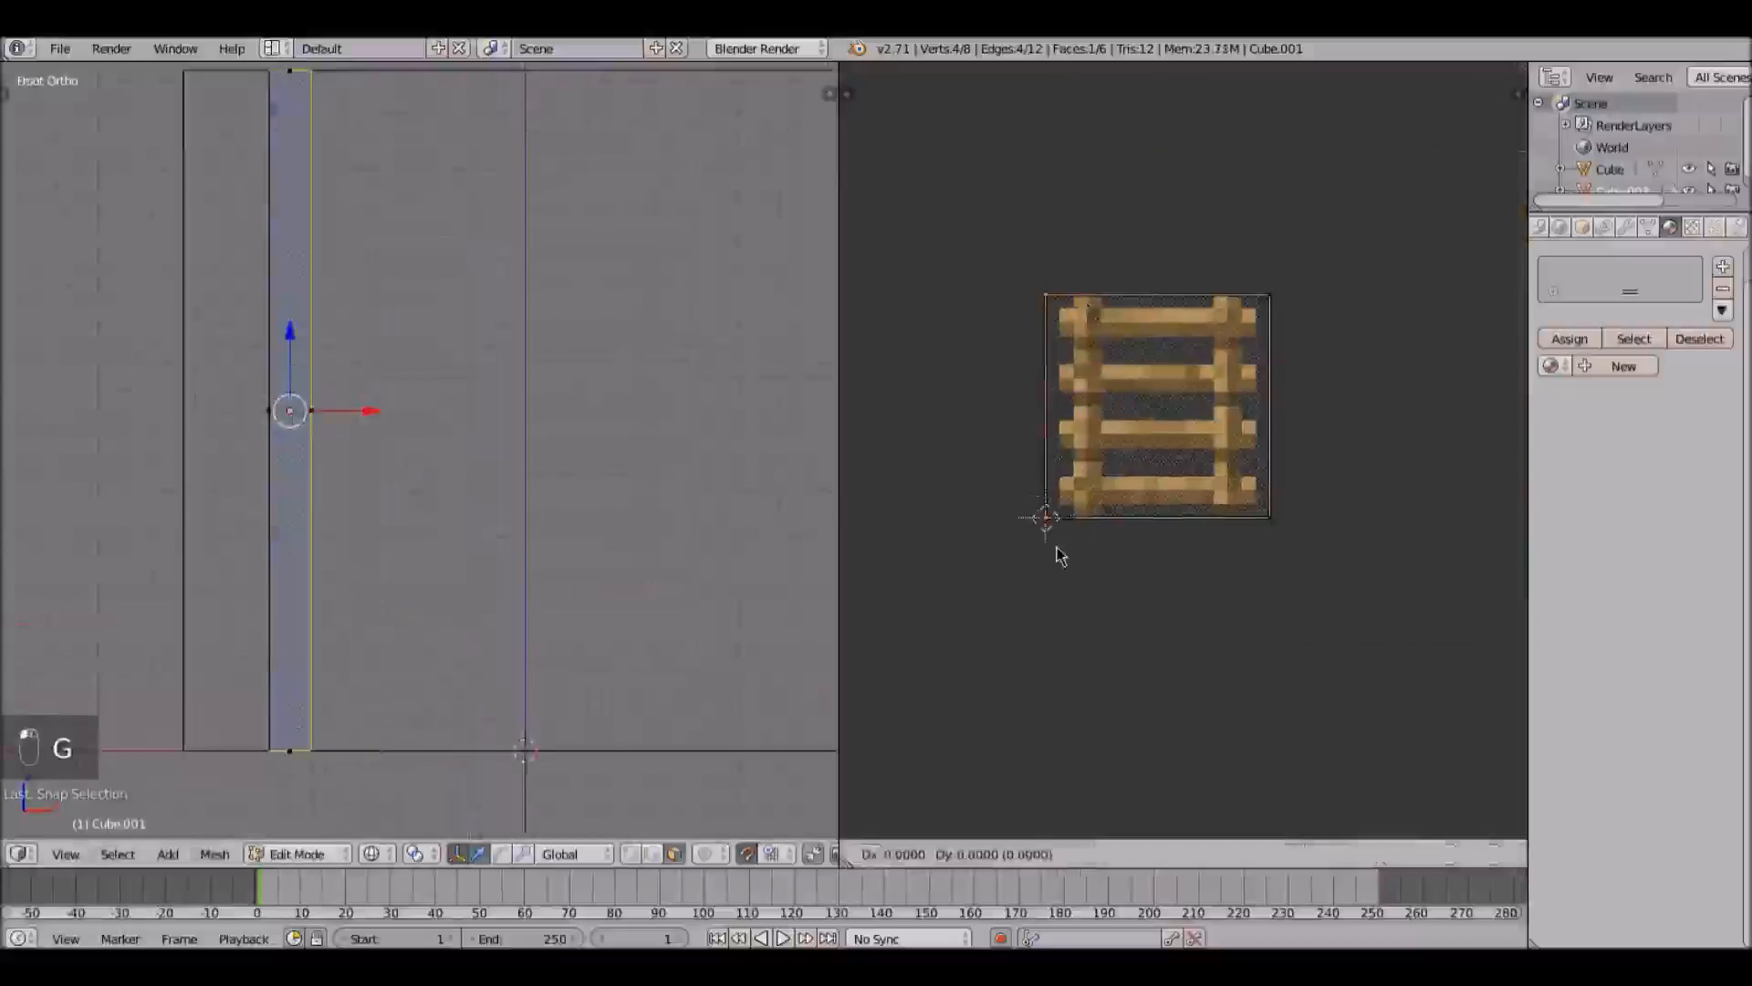
{"action": "left_click", "coordinate": [1083, 561]}
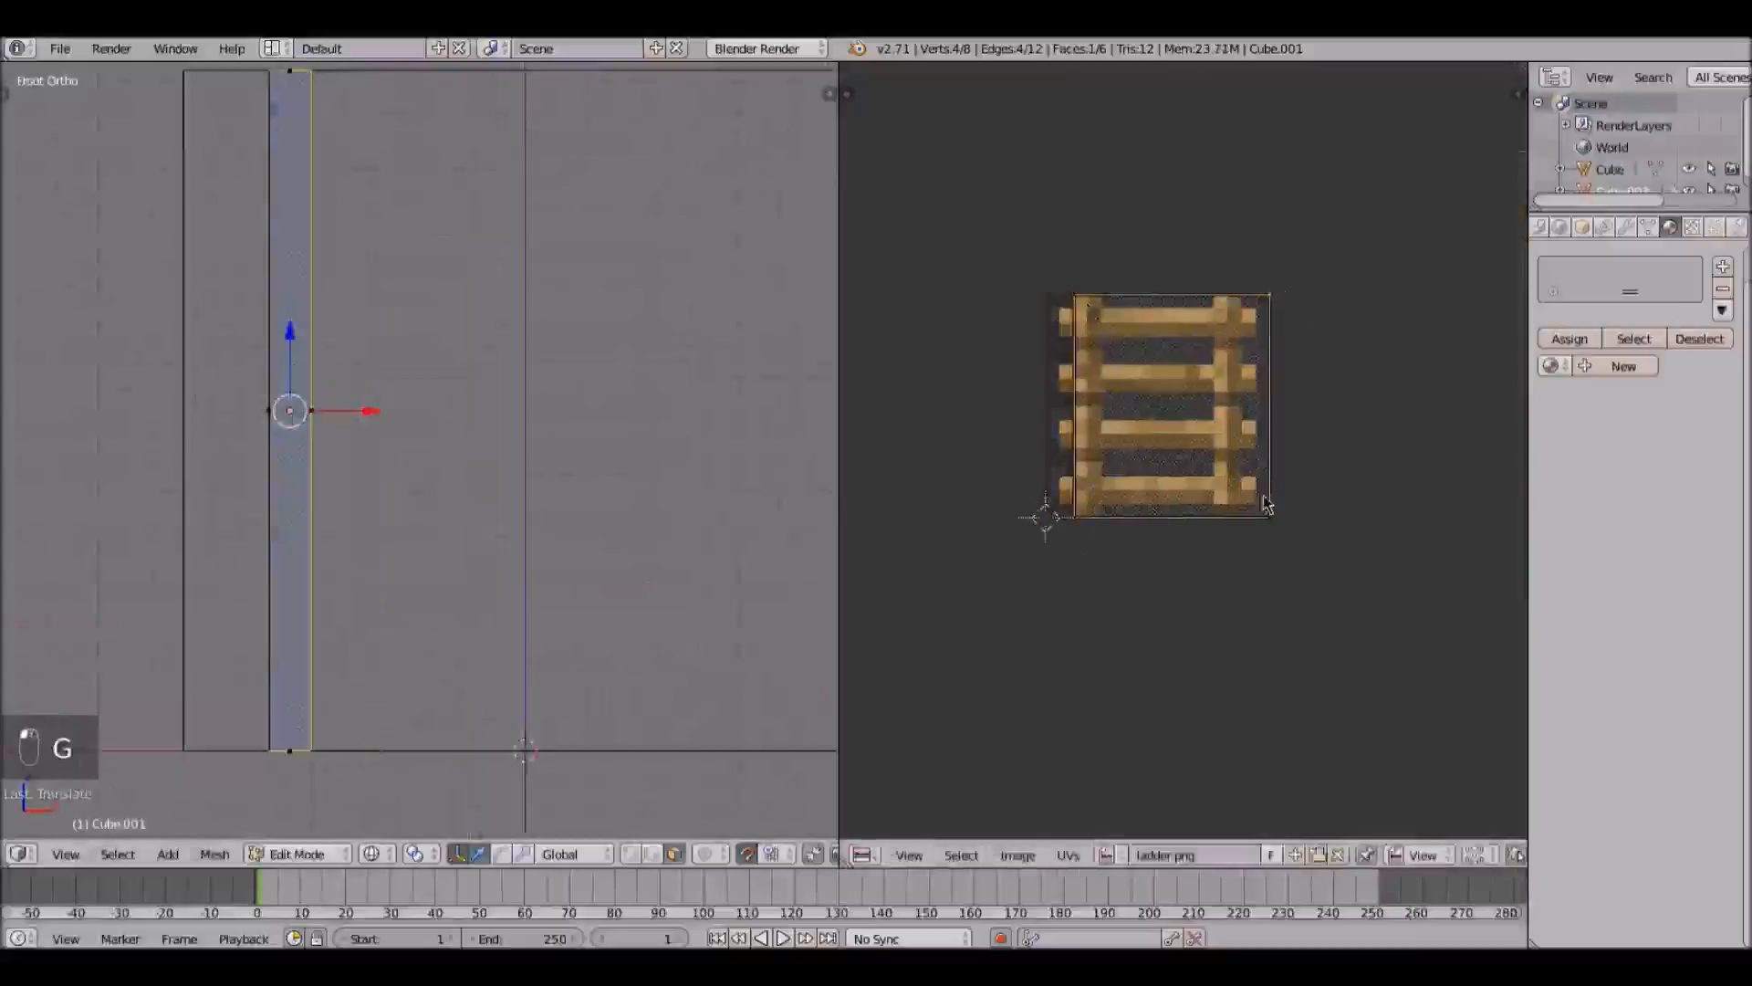
{"action": "key", "text": "g"}
{"action": "left_click", "coordinate": [1121, 536]}
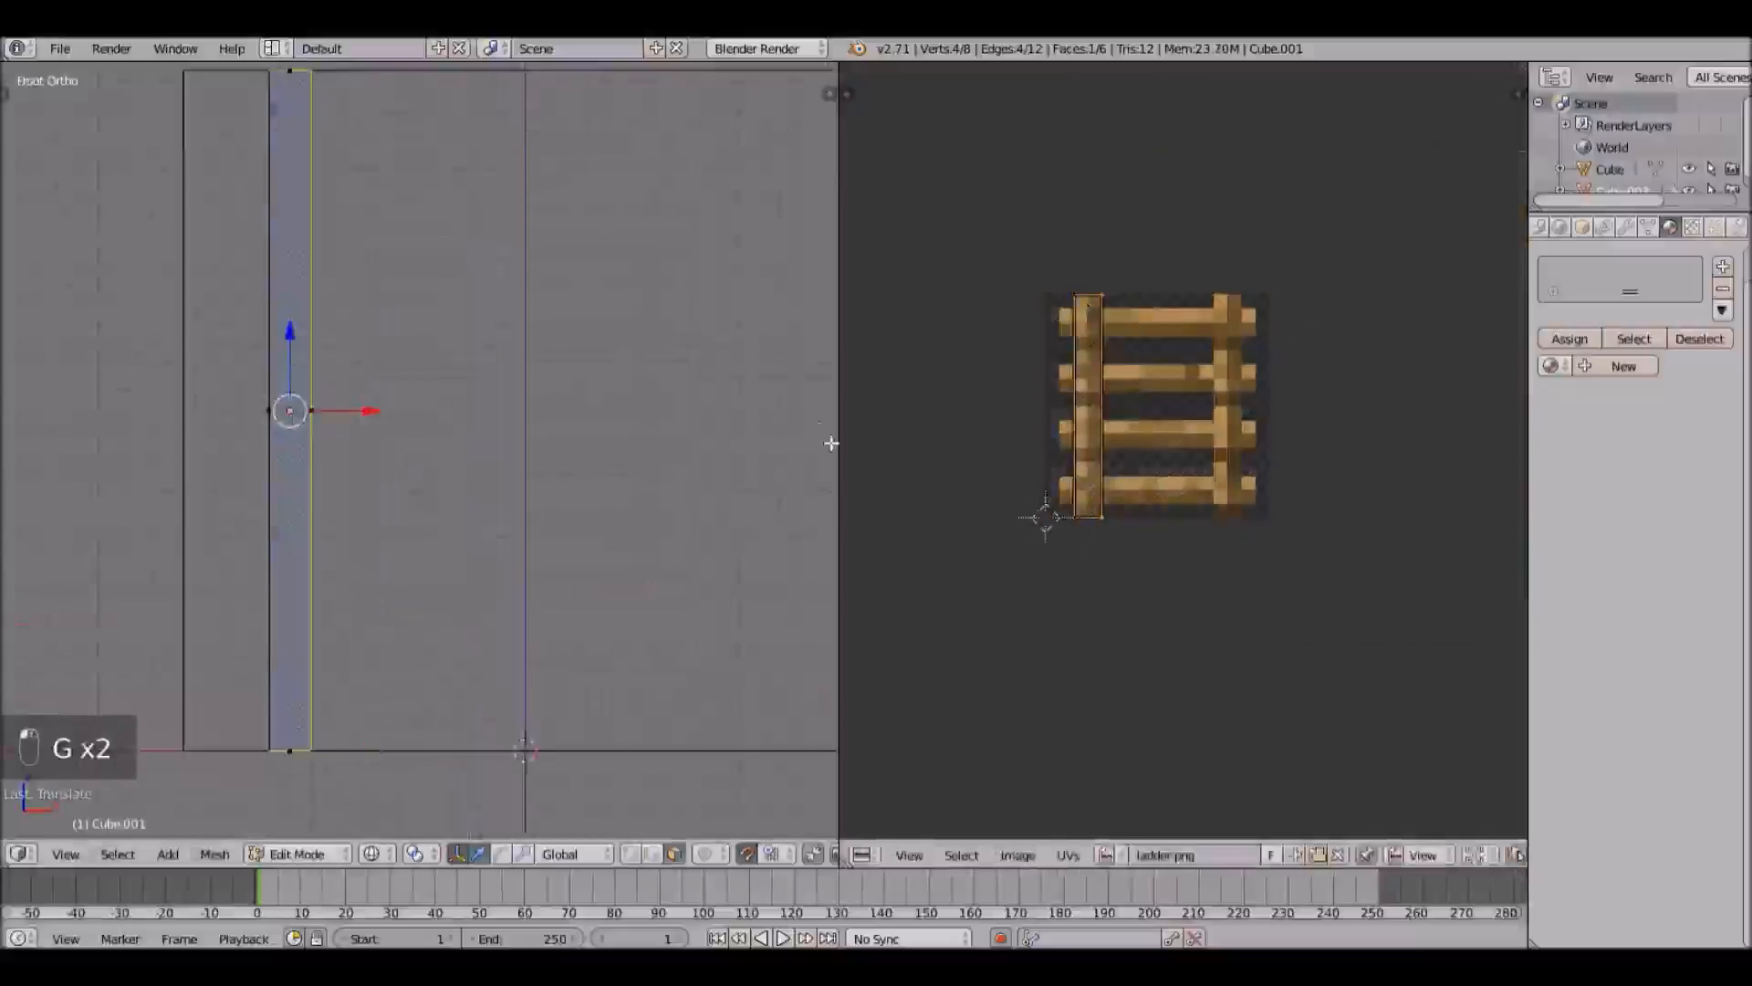
{"action": "scroll", "coordinate": [949, 374], "scroll_direction": "up", "scroll_amount": 1}
{"action": "scroll", "coordinate": [935, 410], "scroll_direction": "up", "scroll_amount": 2}
Step: Return to Object Mode with solid shading and enable Textured Solid display for the 3D view
{"action": "key", "text": "Tab"}
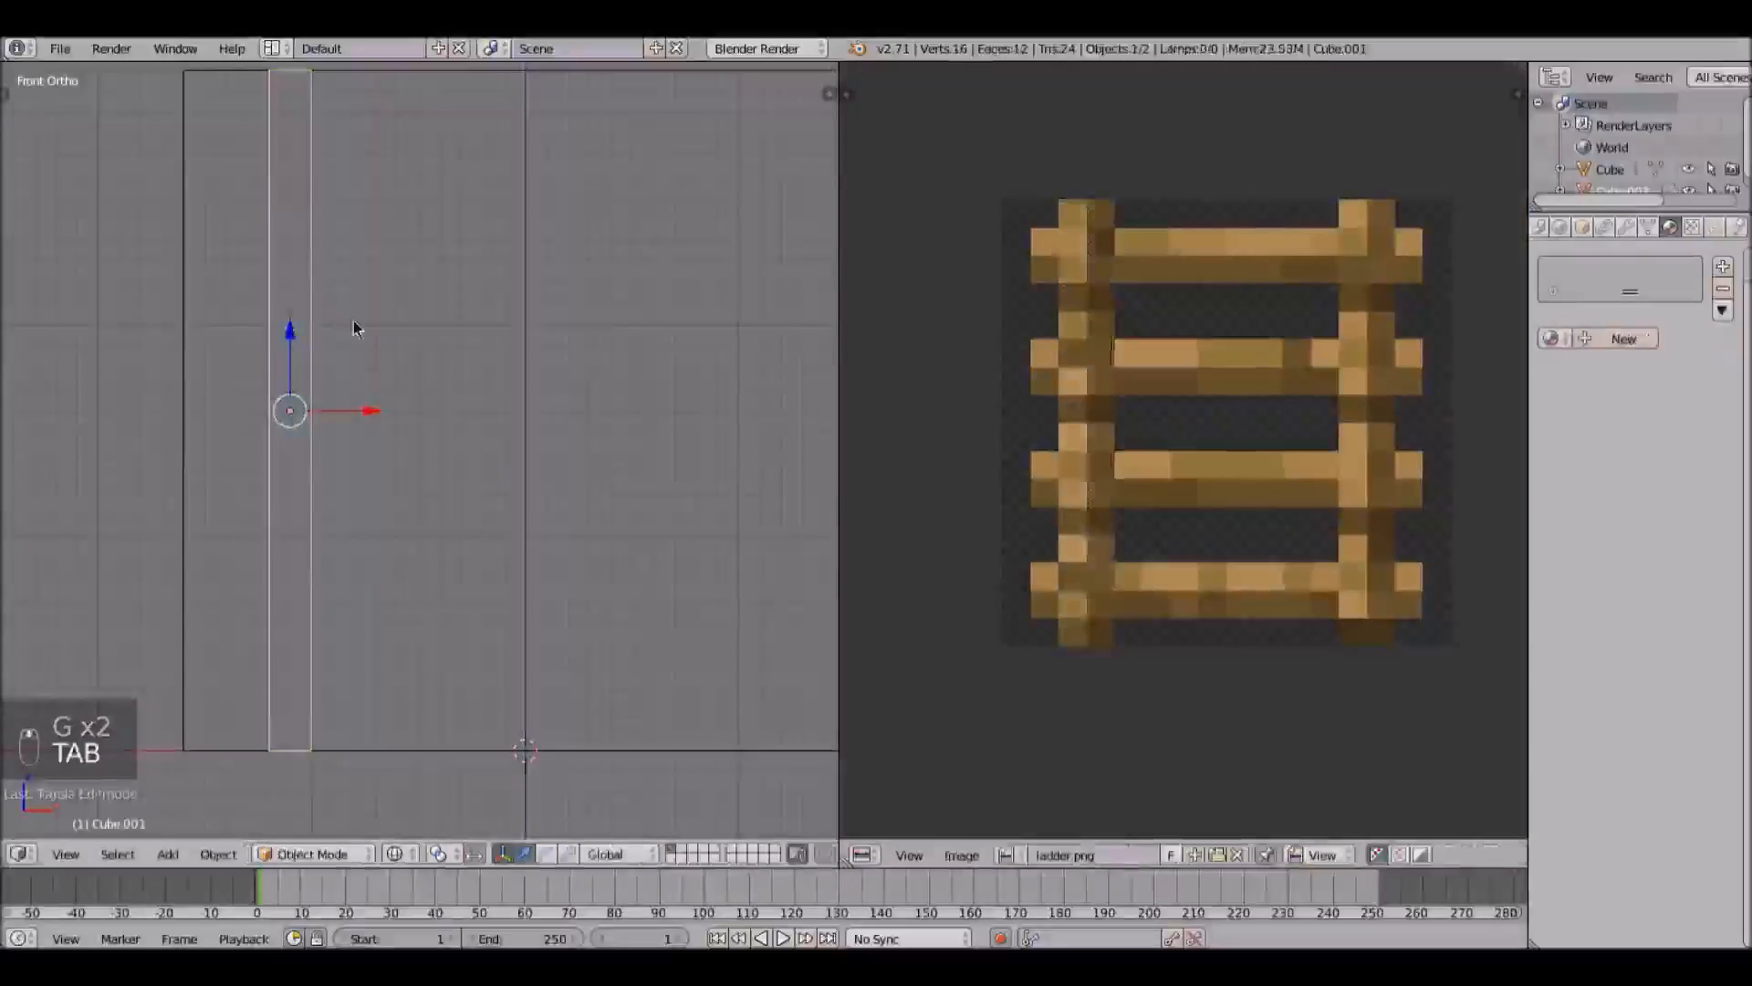
{"action": "key", "text": "z"}
{"action": "scroll", "coordinate": [353, 320], "scroll_direction": "down", "scroll_amount": 2}
{"action": "scroll", "coordinate": [353, 320], "scroll_direction": "up", "scroll_amount": 2}
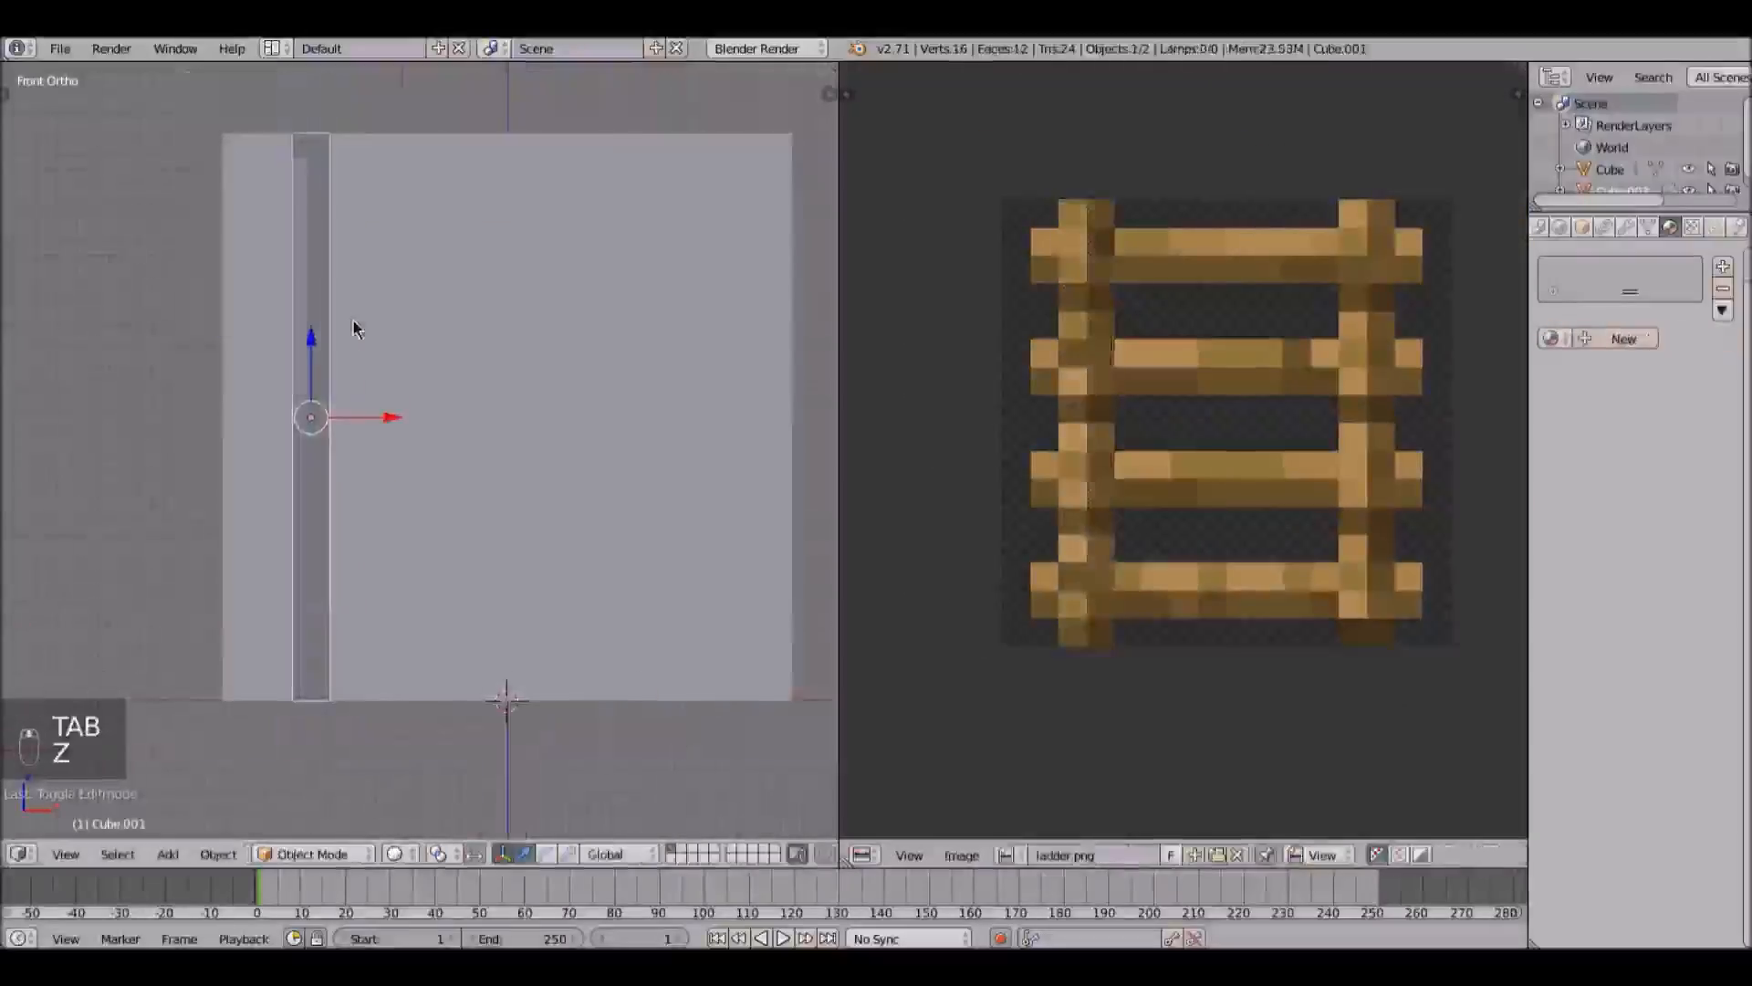
{"action": "key", "text": "n"}
{"action": "scroll", "coordinate": [748, 488], "scroll_direction": "down", "scroll_amount": 6}
{"action": "scroll", "coordinate": [748, 488], "scroll_direction": "down", "scroll_amount": 10}
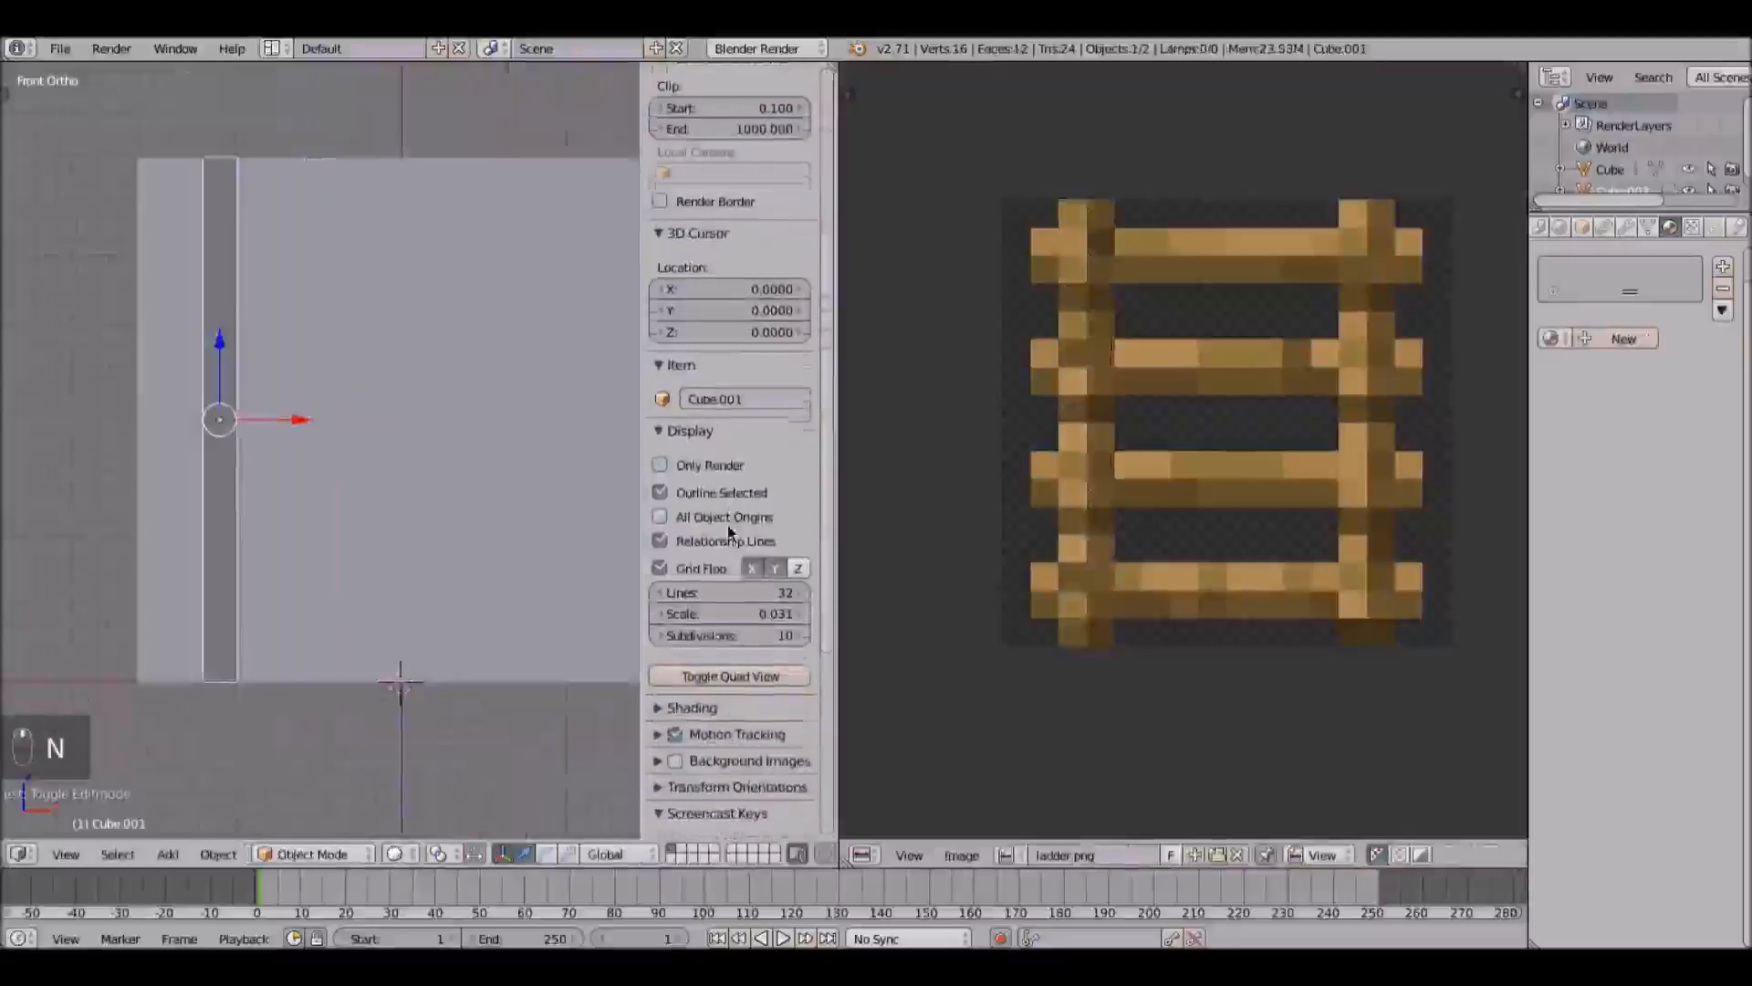
{"action": "left_click", "coordinate": [661, 567]}
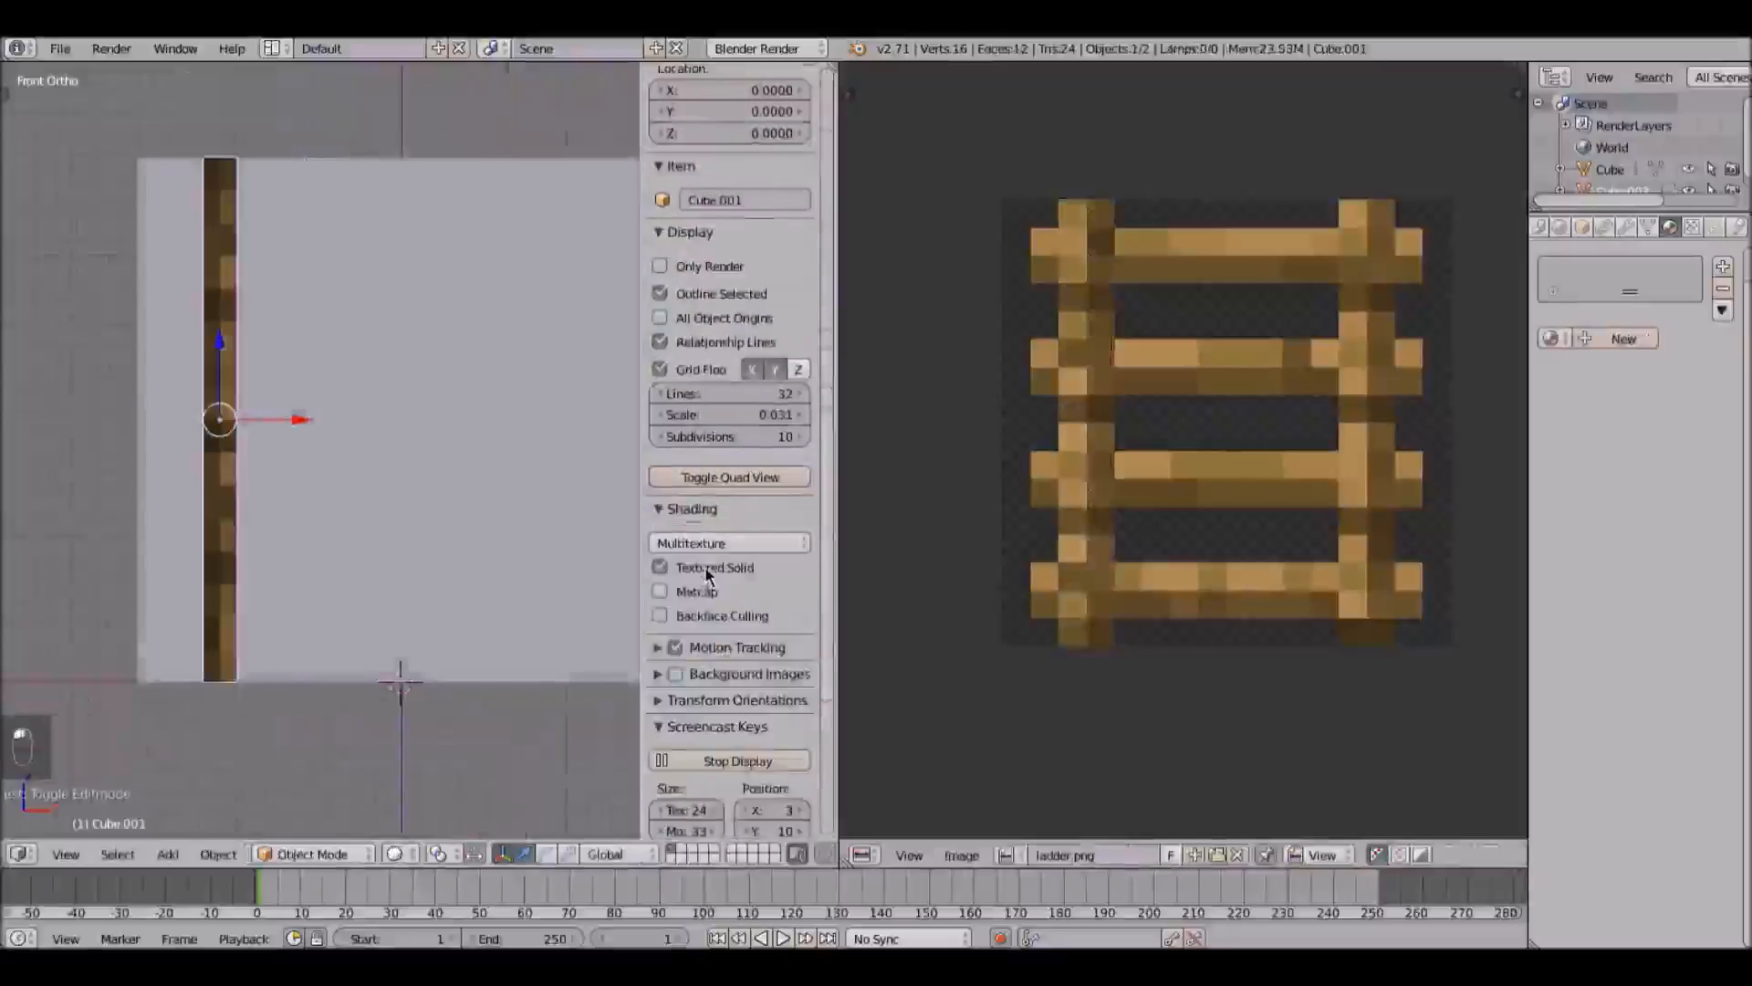
{"action": "key", "text": "n"}
Step: Select the post's side face and fit its UVs to the texture's two-pixel-wide left rail, finishing in Object Mode
{"action": "key", "text": "z"}
{"action": "scroll", "coordinate": [522, 417], "scroll_direction": "up", "scroll_amount": 2}
{"action": "key", "text": "KP_3"}
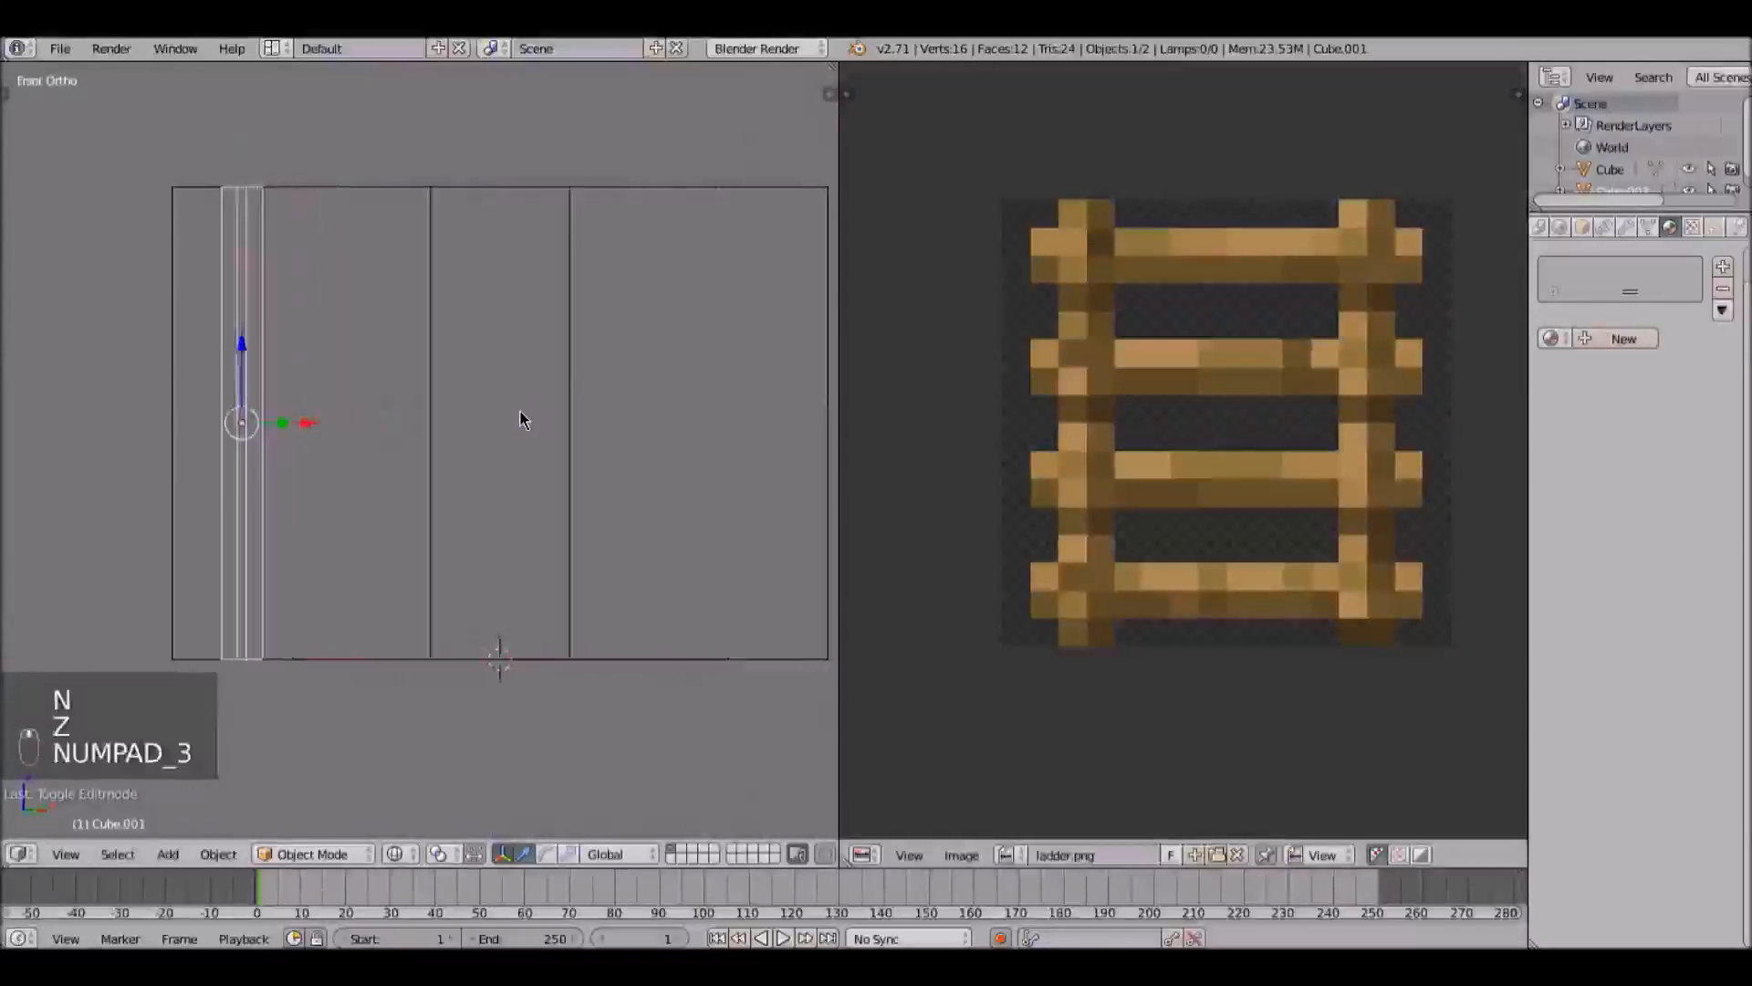
{"action": "key", "text": "Tab"}
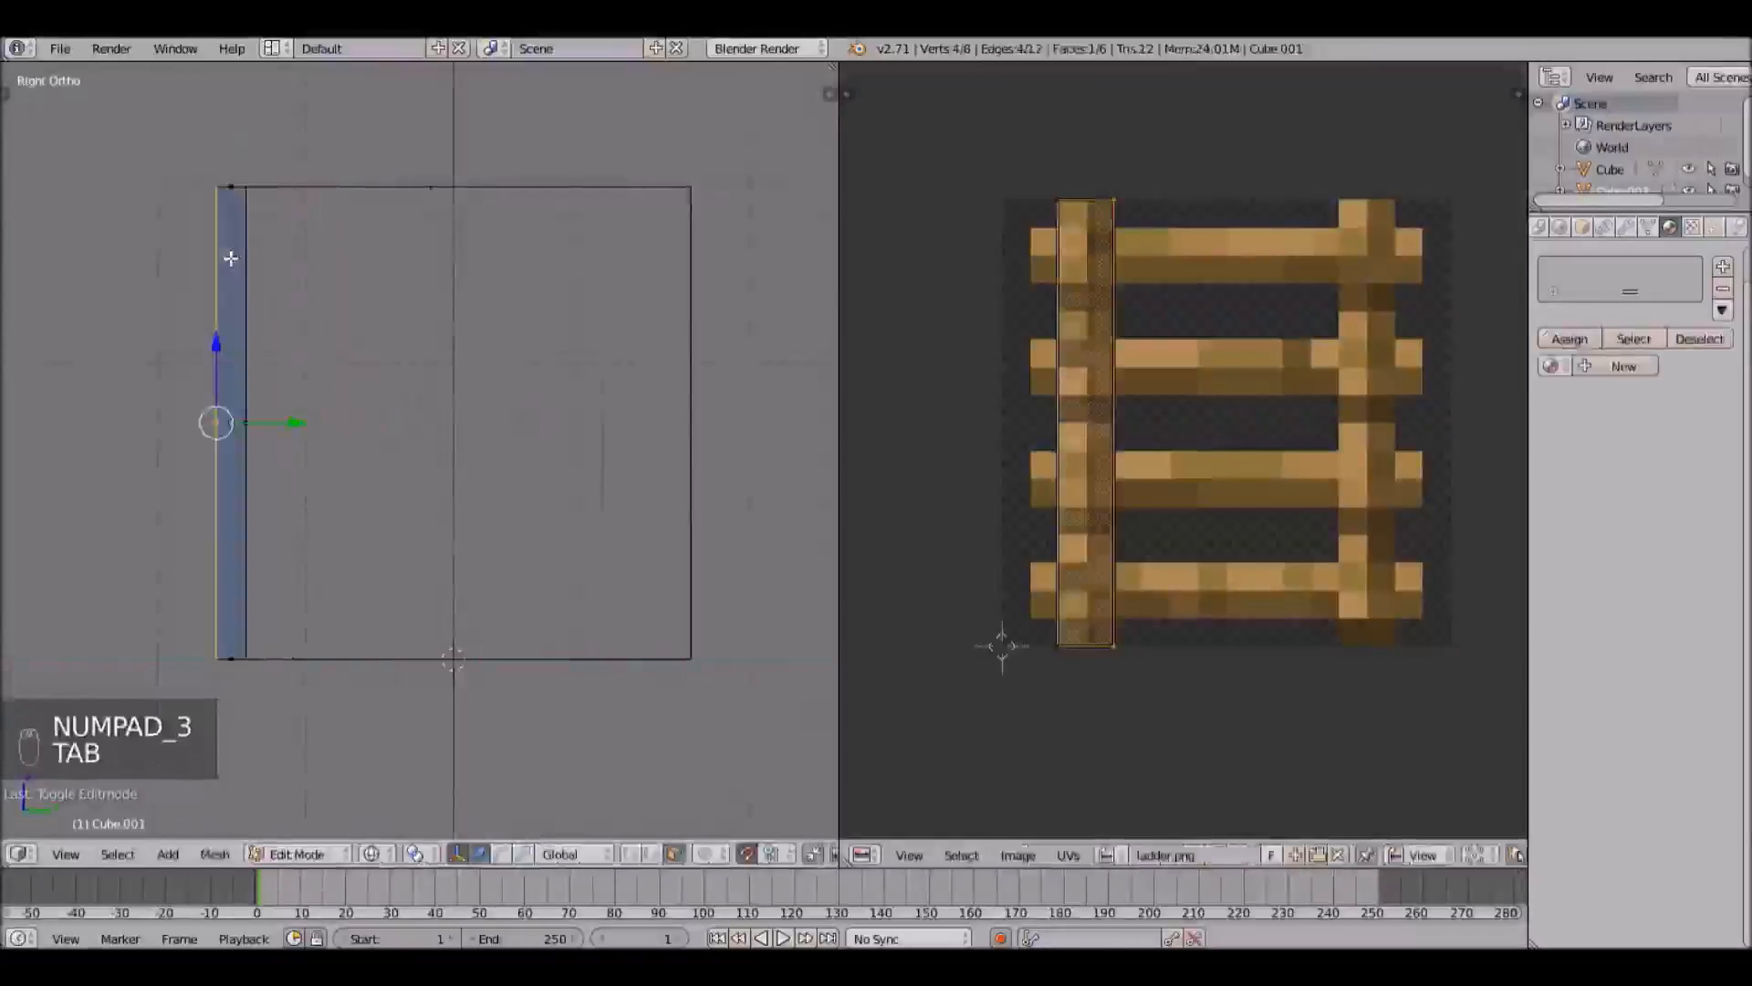
{"action": "scroll", "coordinate": [230, 418], "scroll_direction": "up", "scroll_amount": 2}
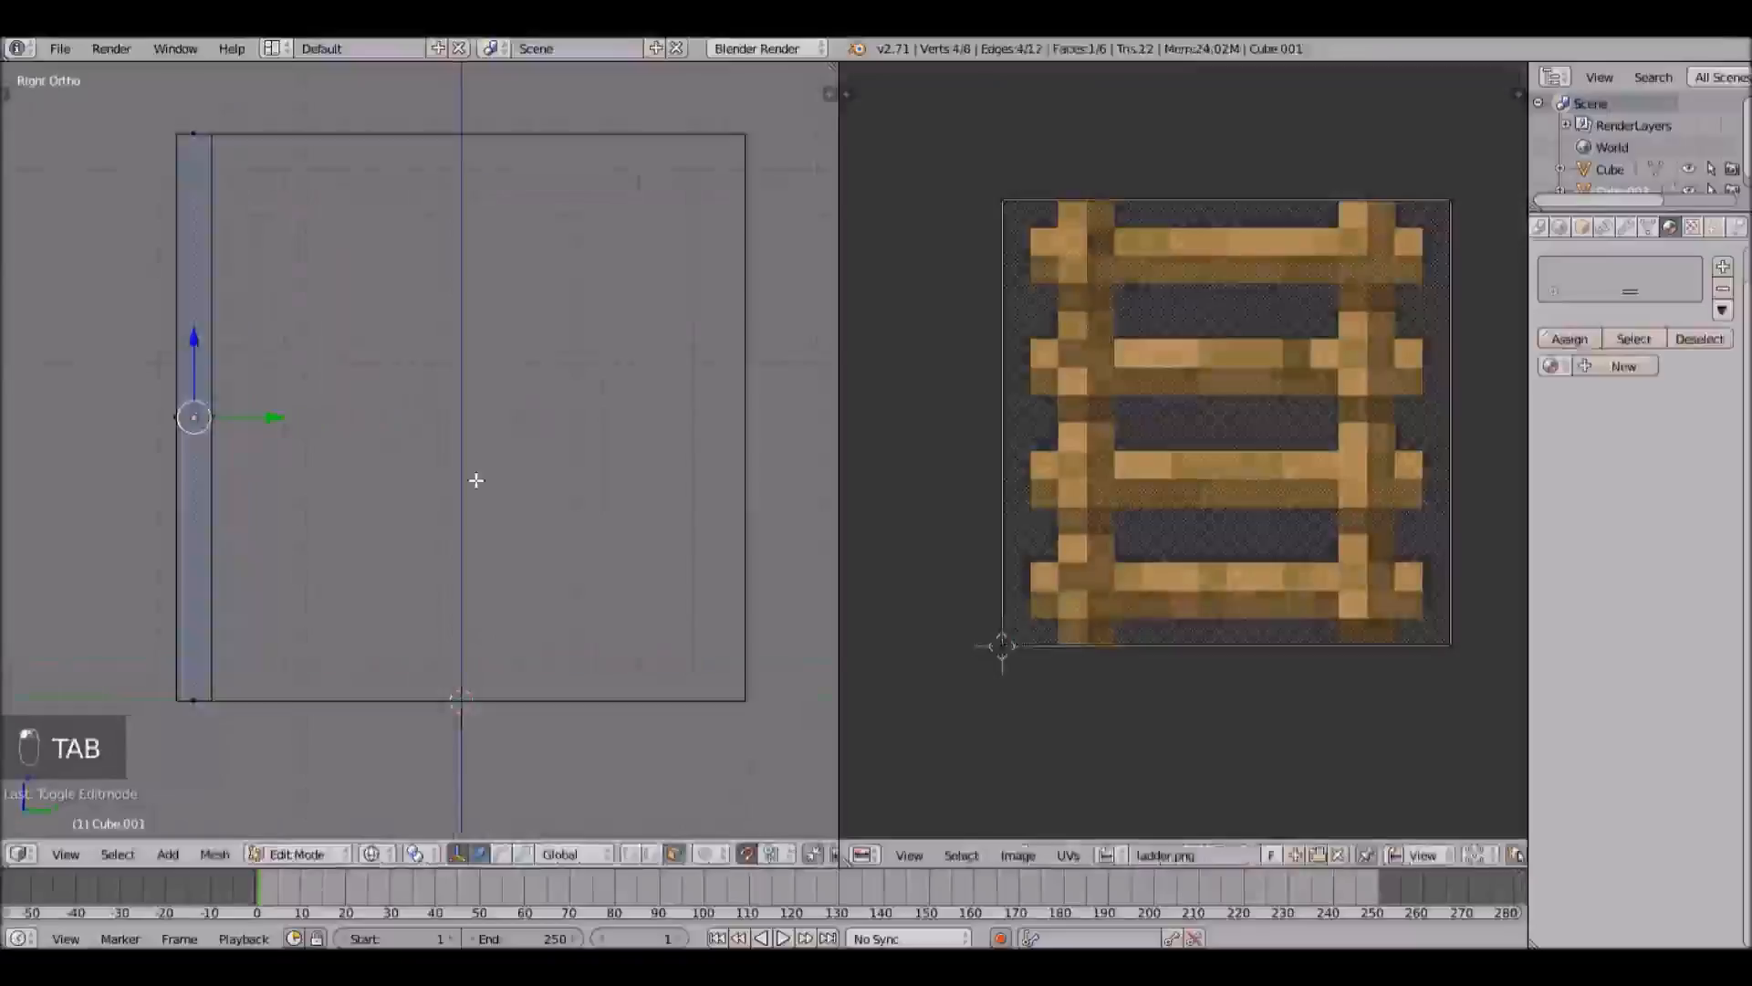
{"action": "key", "text": "b"}
{"action": "key", "text": "b"}
{"action": "left_click_drag", "start_coordinate": [978, 164], "coordinate": [1475, 743]}
{"action": "middle_click_drag", "start_coordinate": [1472, 532], "coordinate": [1435, 564]}
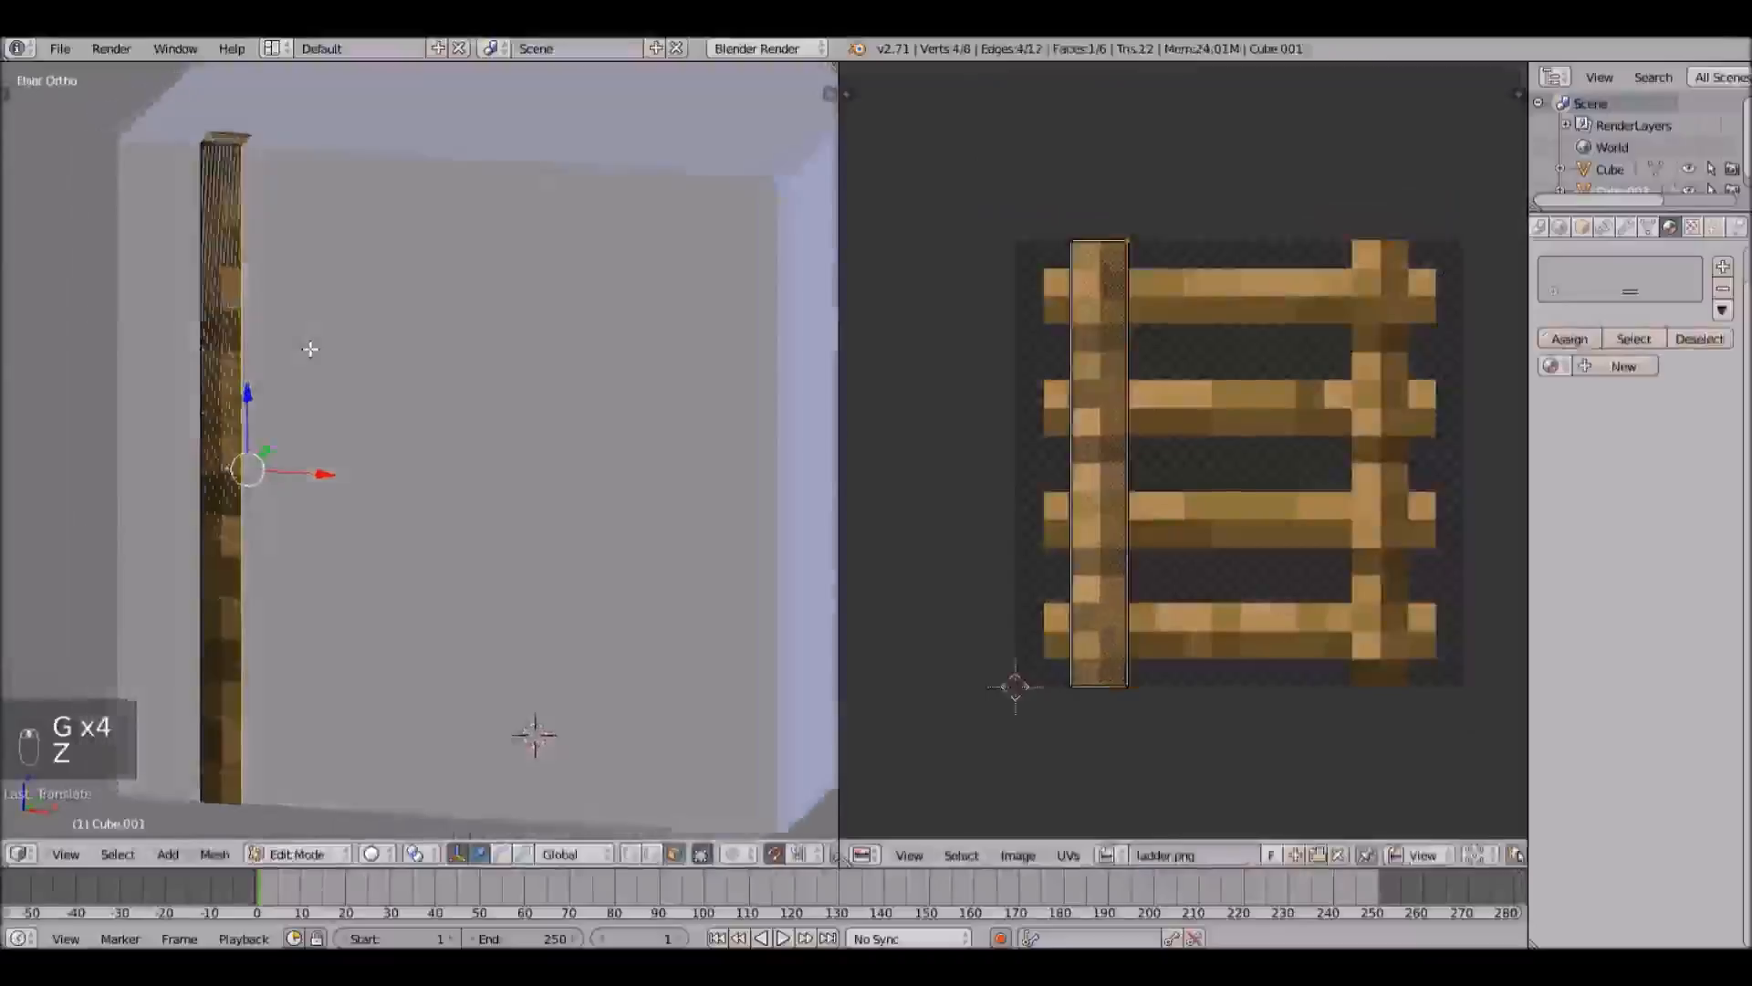
{"action": "middle_click_drag", "start_coordinate": [313, 348], "coordinate": [367, 310]}
{"action": "key", "text": "Tab"}
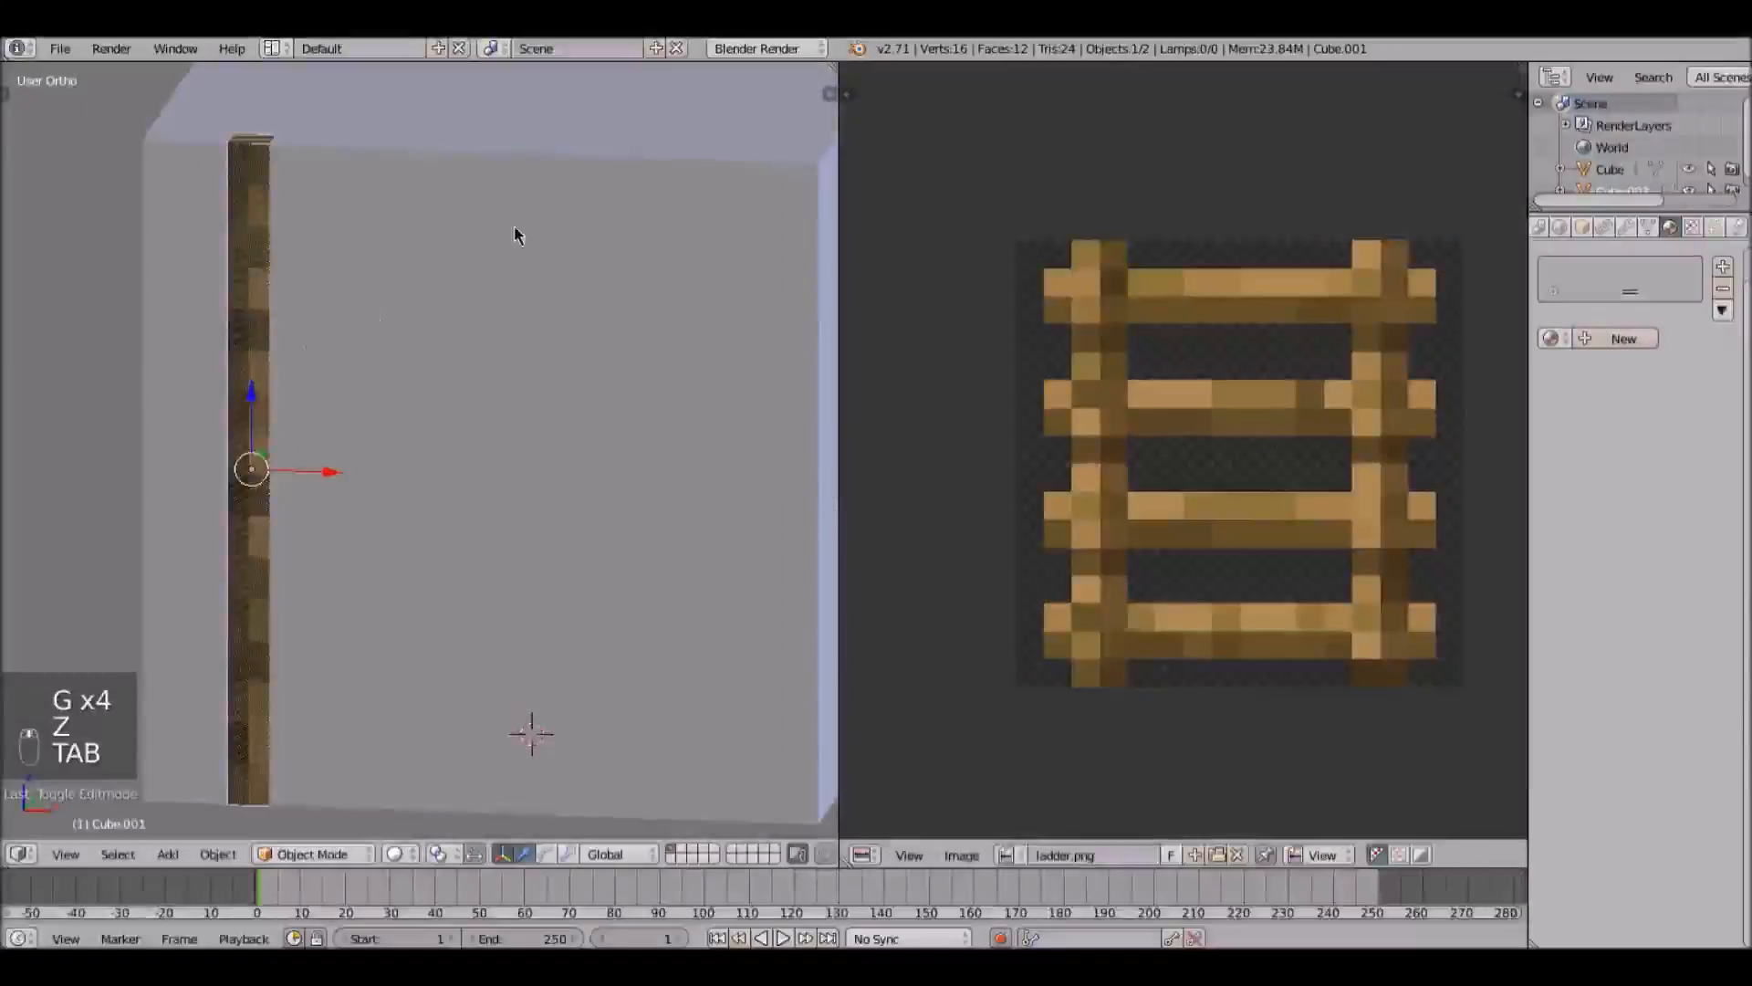
Step: Add a cube at the 3D cursor, working in the wireframe front view of the boundary
{"action": "right_click", "coordinate": [516, 234]}
{"action": "scroll", "coordinate": [517, 235], "scroll_direction": "down", "scroll_amount": 4}
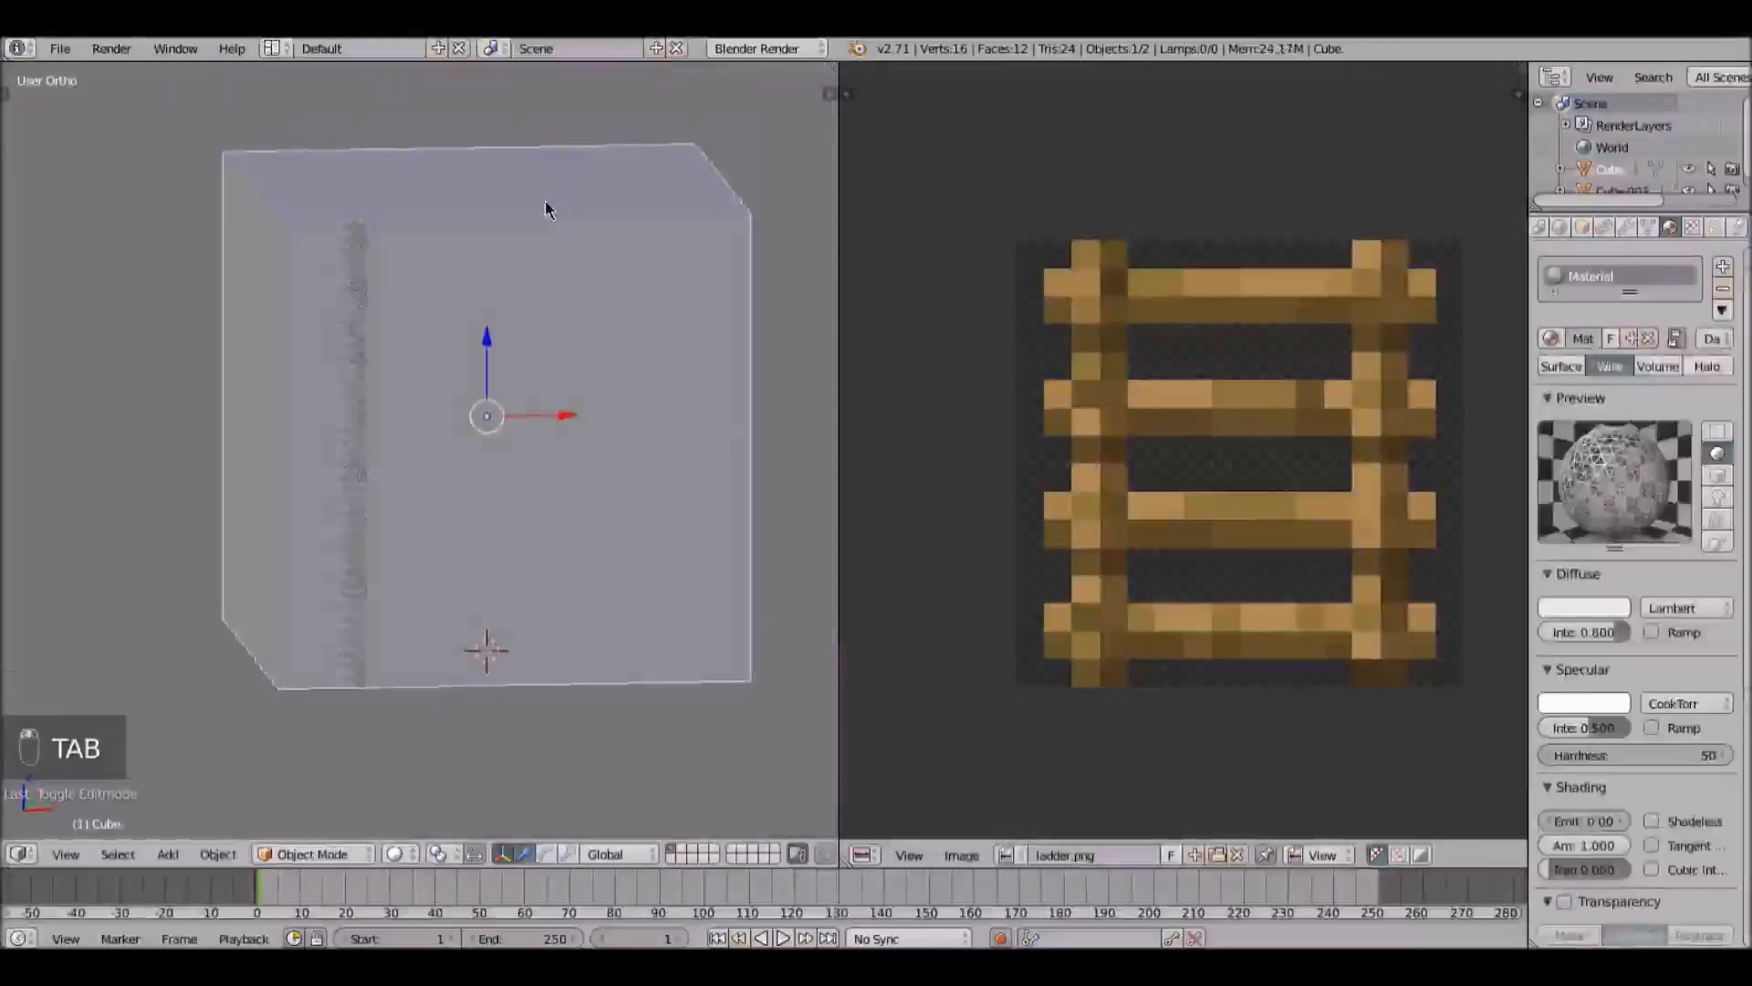
{"action": "key", "text": "z"}
{"action": "right_click", "coordinate": [345, 310]}
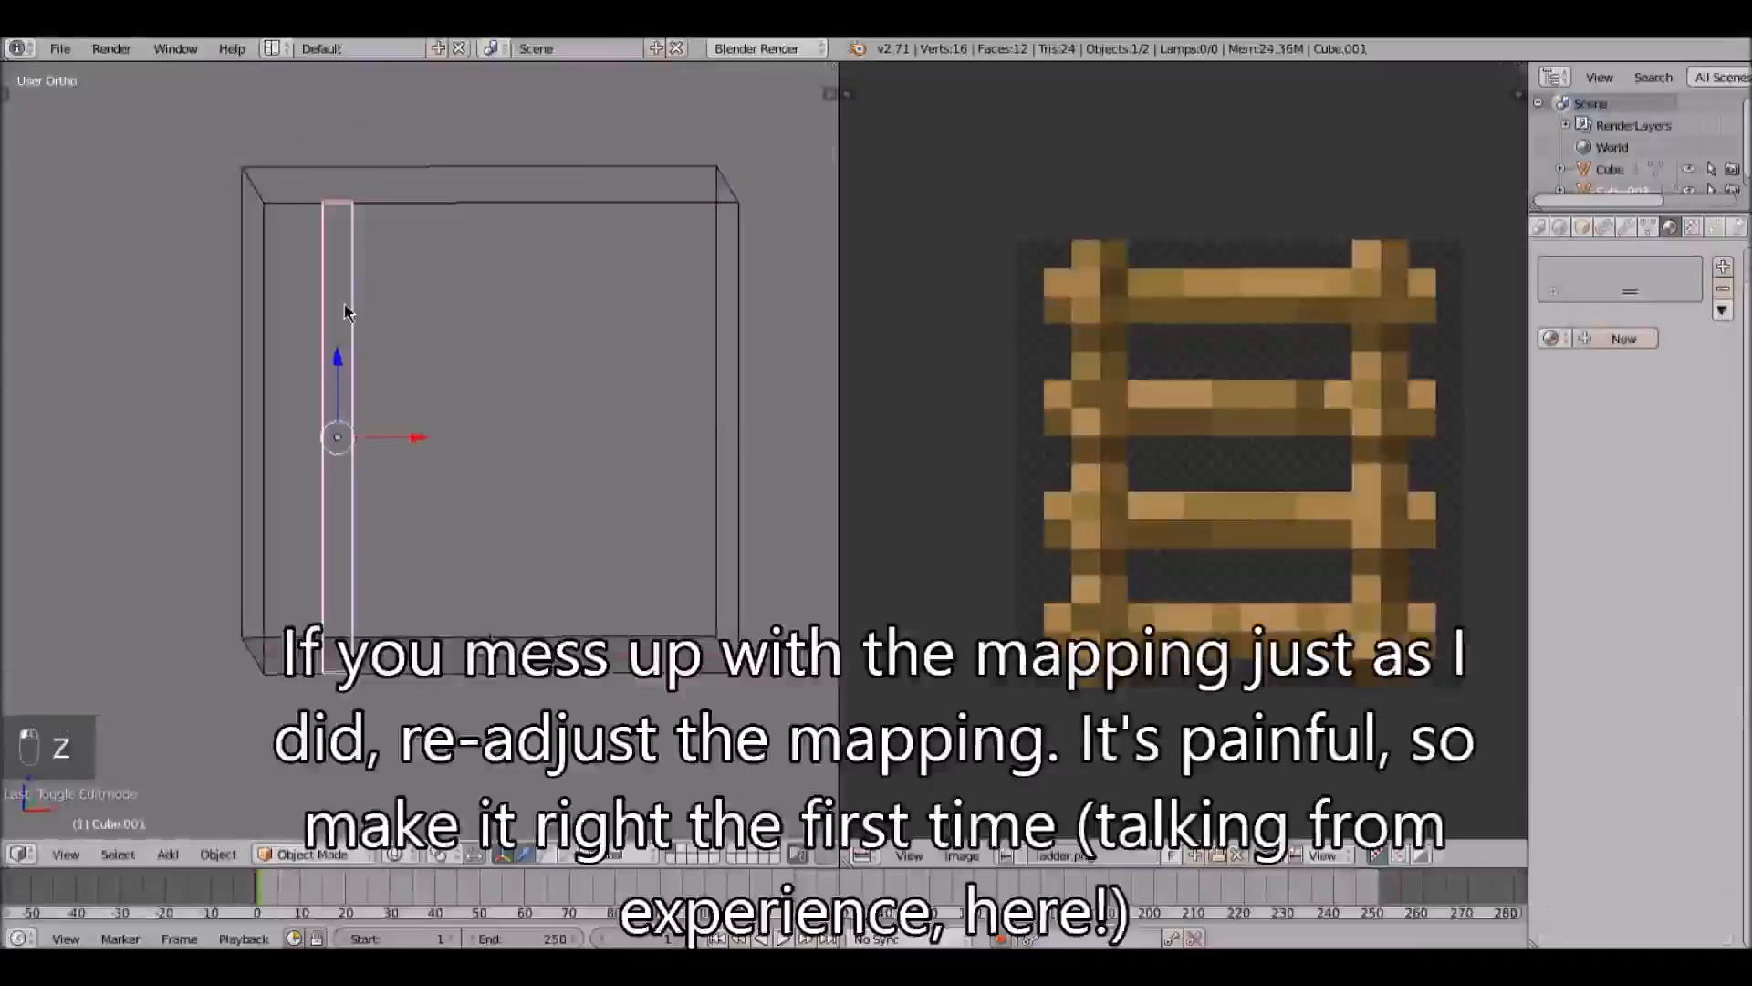
{"action": "key", "text": "KP_1"}
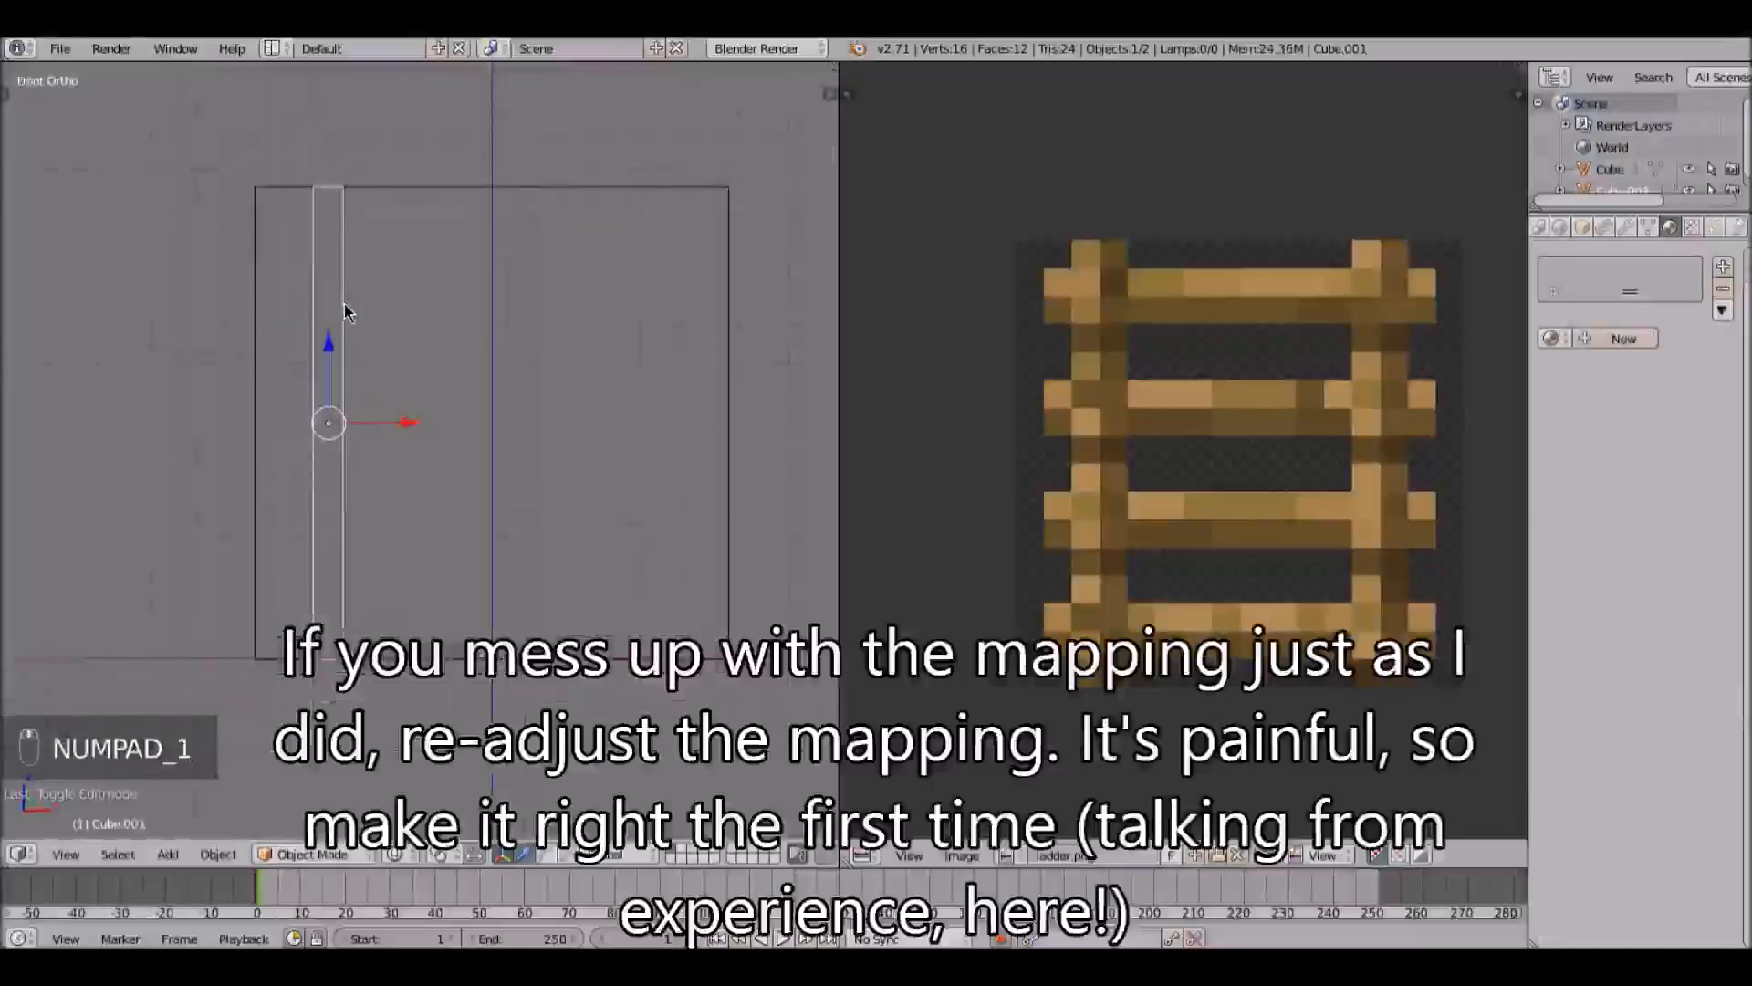
{"action": "middle_click_drag", "start_coordinate": [393, 490], "coordinate": [451, 382], "text": "shift"}
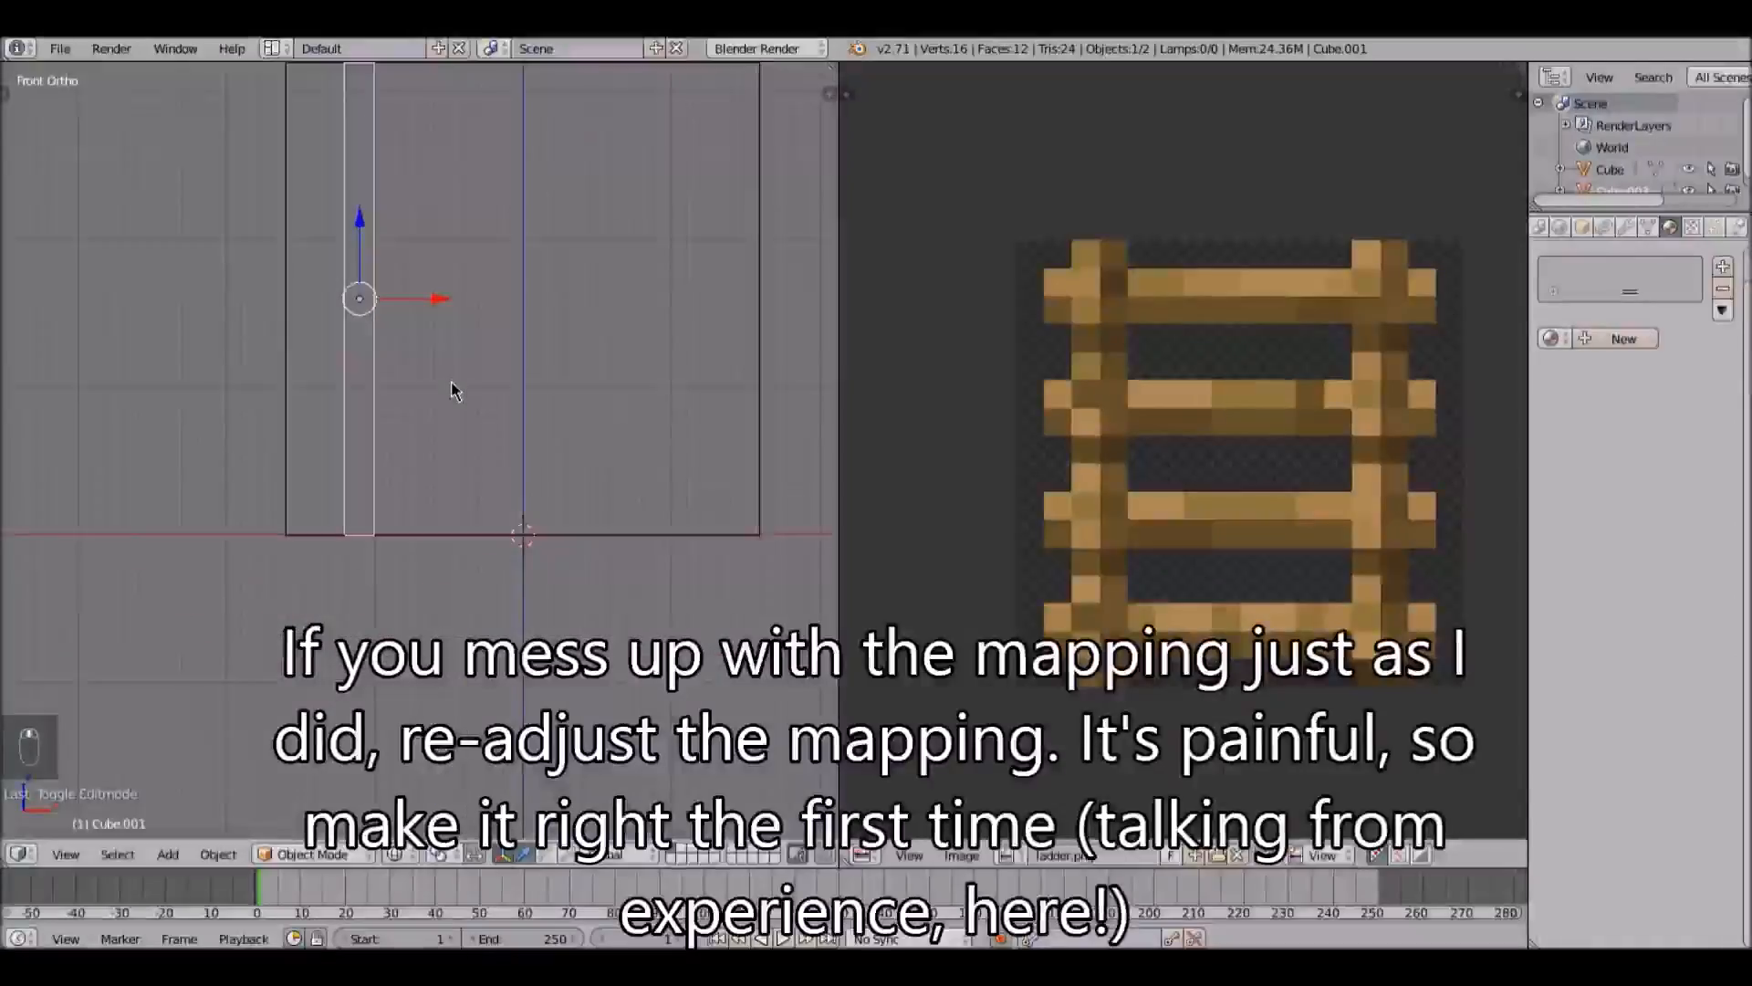
{"action": "scroll", "coordinate": [451, 382], "scroll_direction": "up", "scroll_amount": 2}
{"action": "middle_click_drag", "start_coordinate": [286, 543], "coordinate": [478, 418], "text": "shift"}
{"action": "key", "text": "shift+a"}
{"action": "mouse_move", "coordinate": [476, 418]}
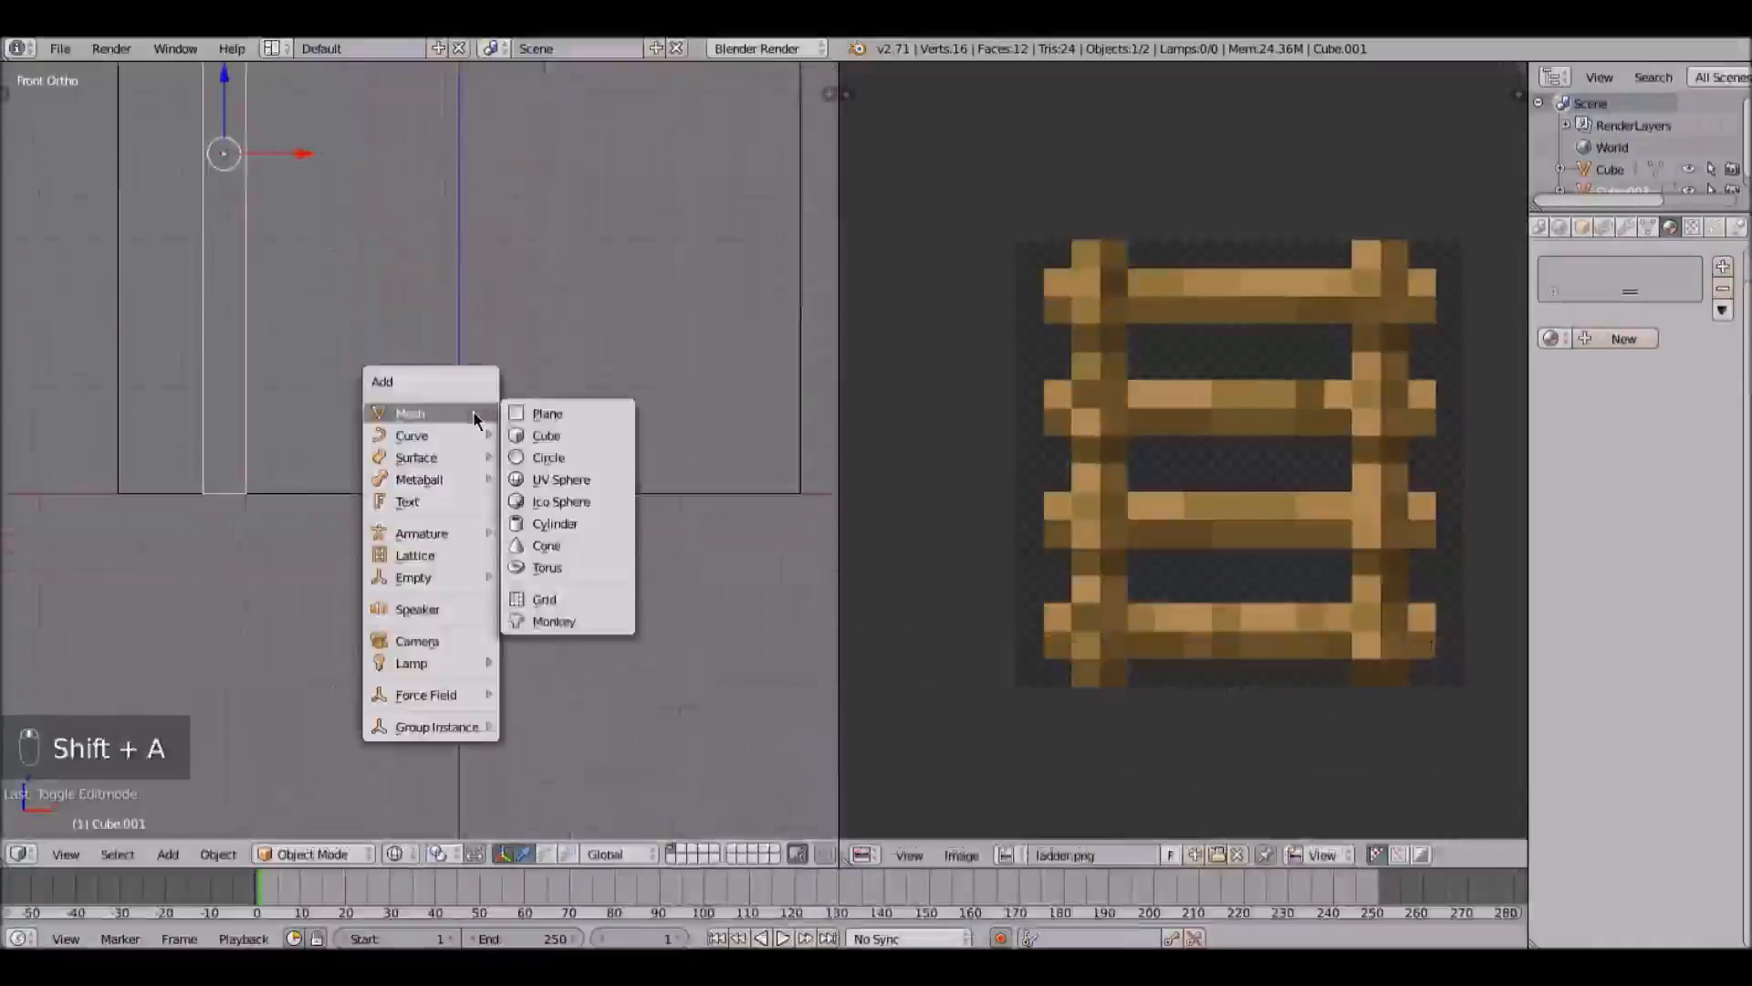
{"action": "left_click", "coordinate": [520, 436]}
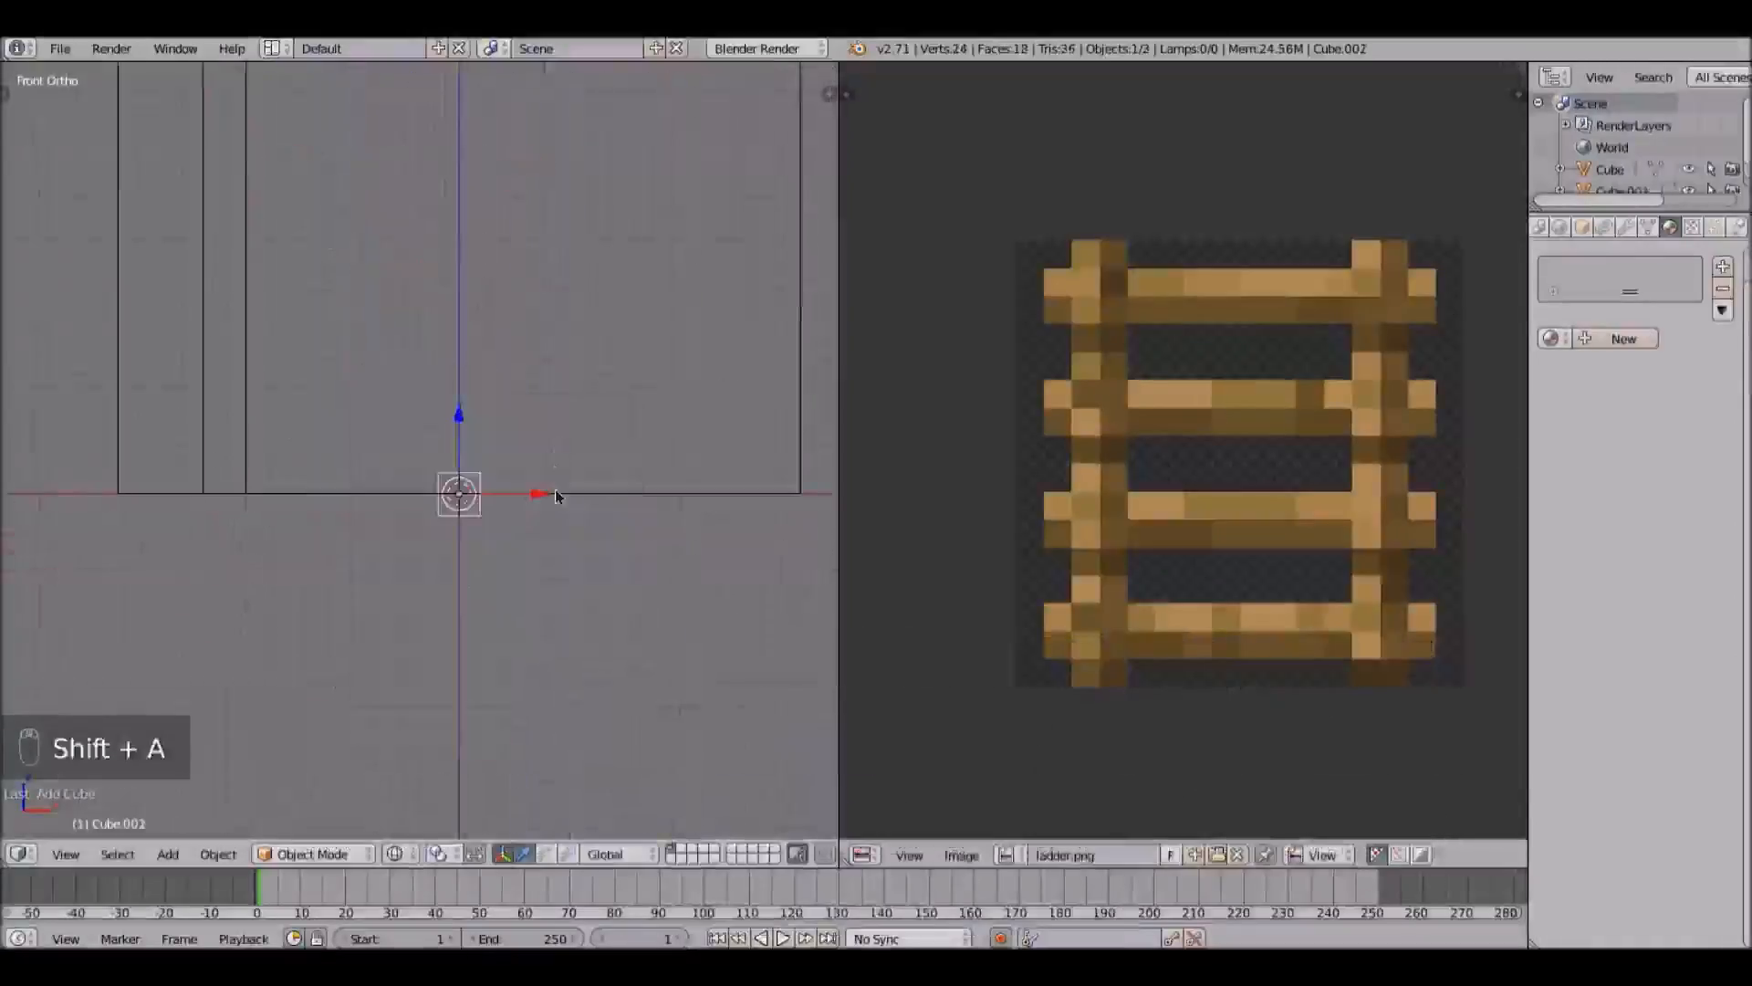
Step: Move the small cube onto the boundary's floor, forward to its front edge, and then up by 0.0625
{"action": "key", "text": "g"}
{"action": "key", "text": "z"}
{"action": "left_click", "coordinate": [583, 535]}
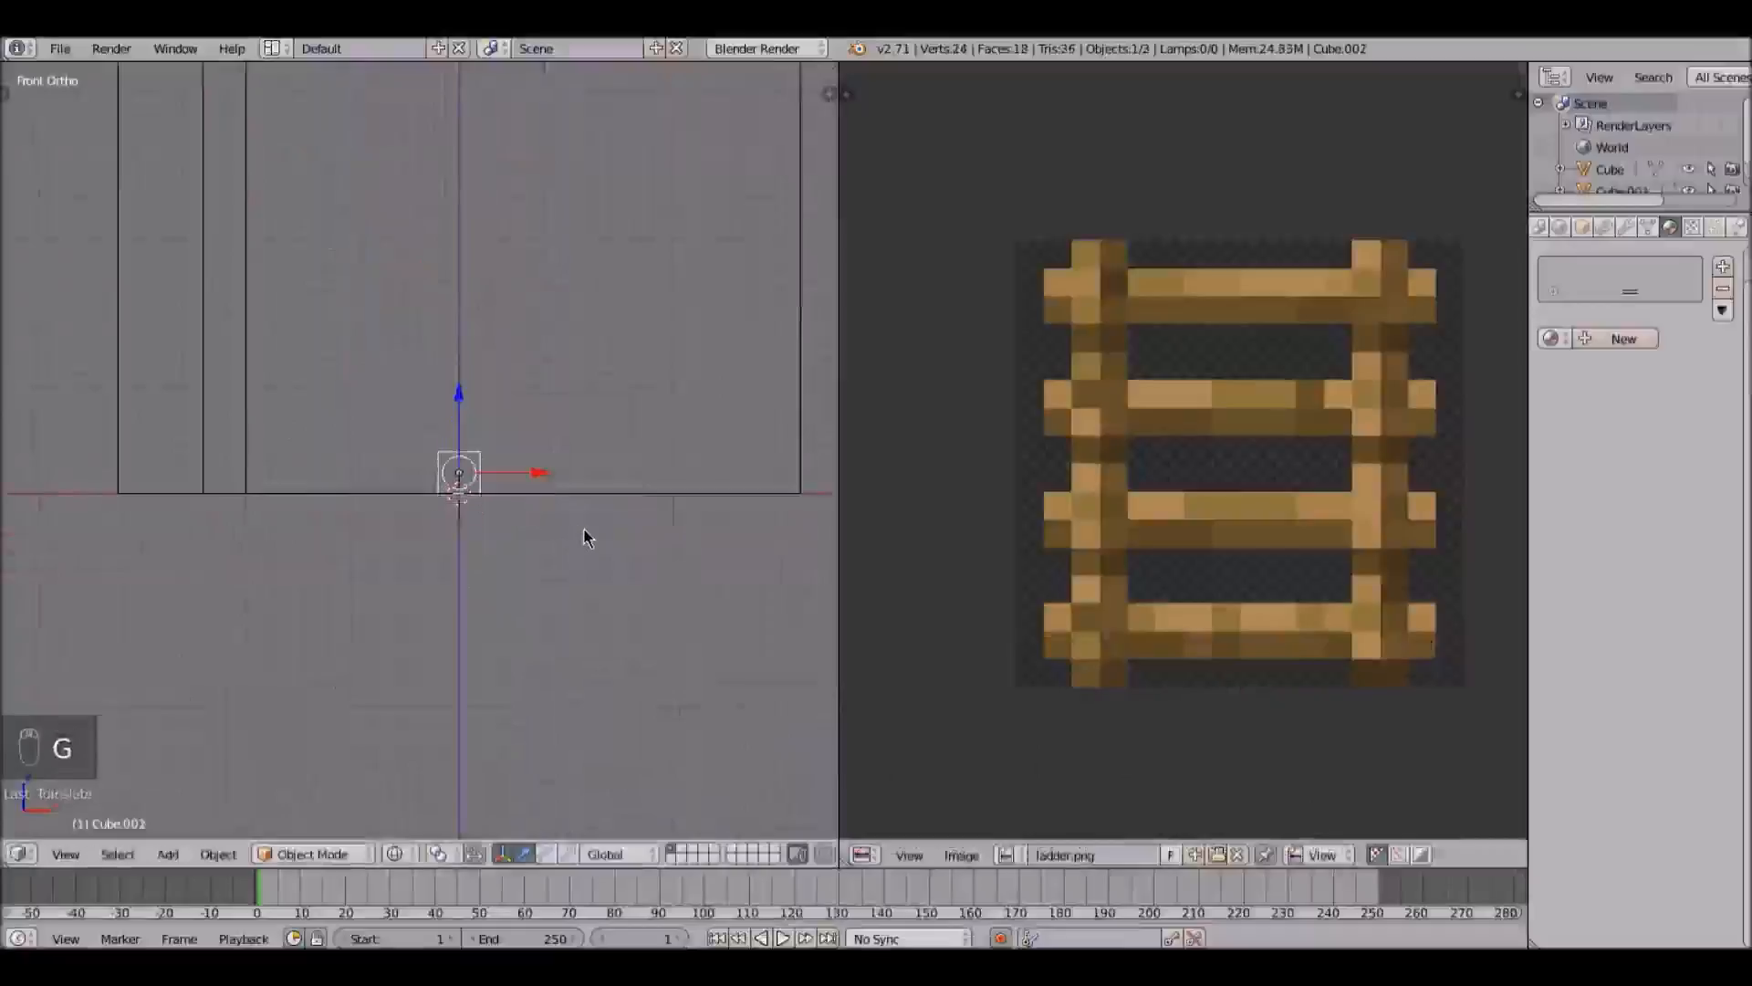
{"action": "key", "text": "KP_7"}
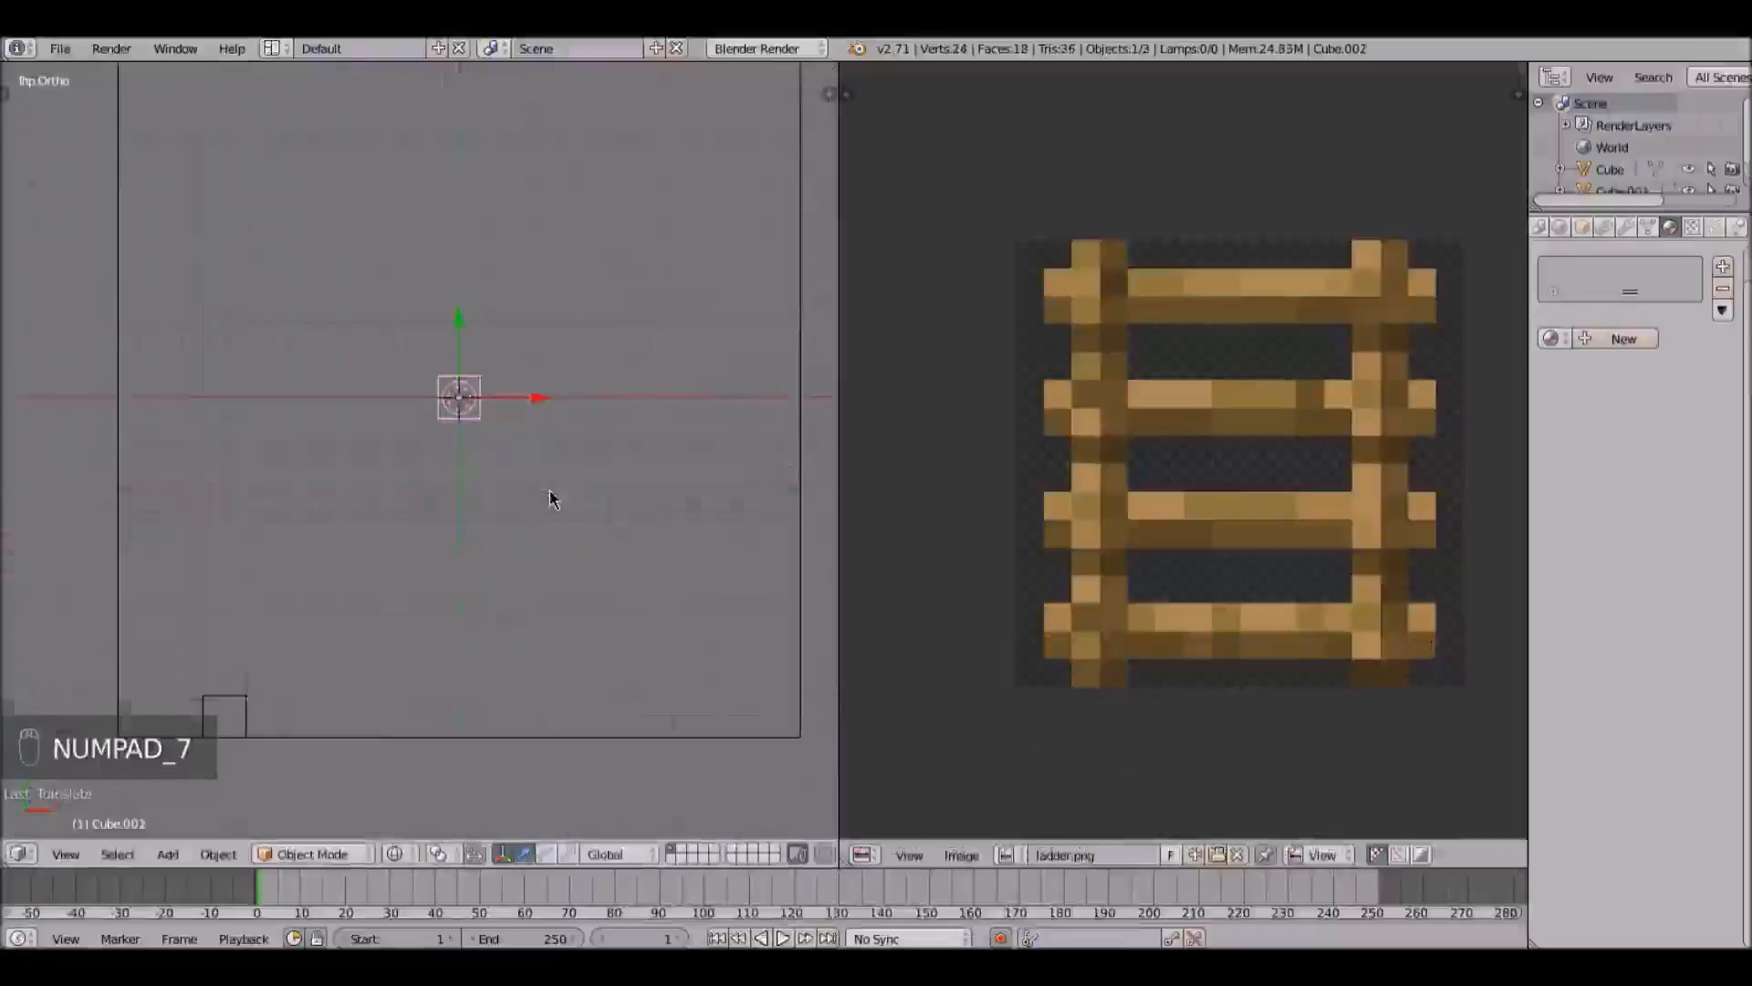
{"action": "key", "text": "g"}
{"action": "left_click", "coordinate": [512, 807]}
{"action": "key", "text": "KP_1"}
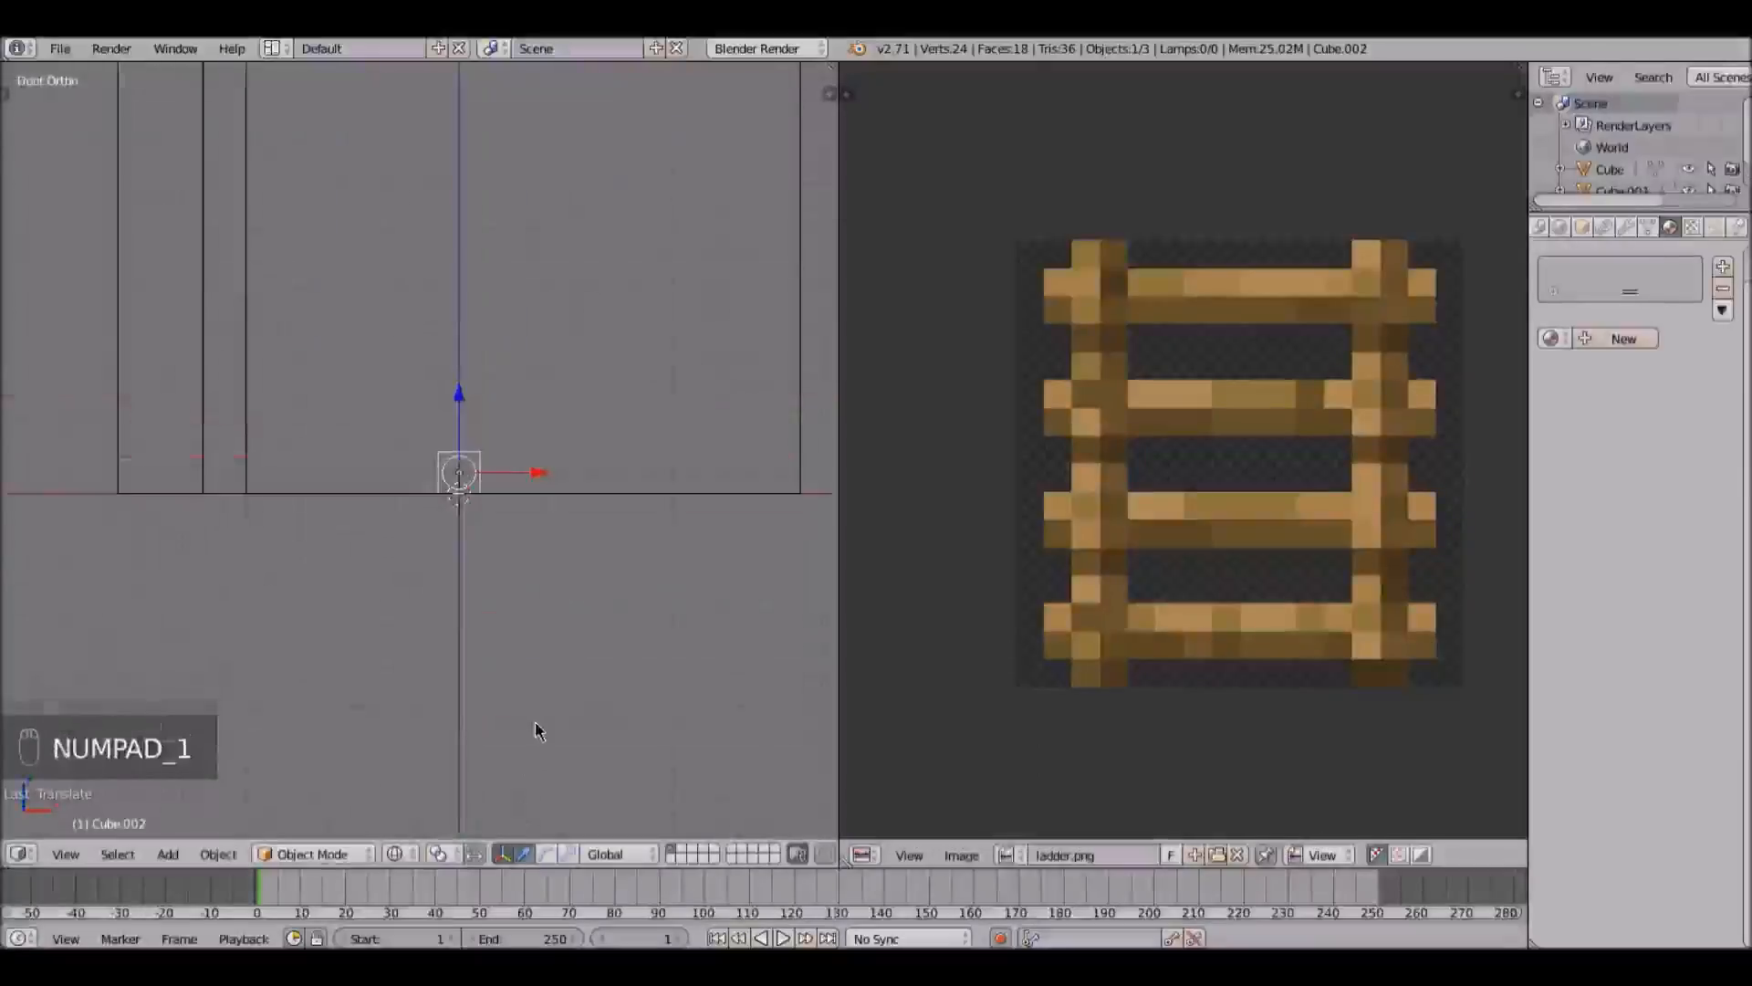
{"action": "key", "text": "g"}
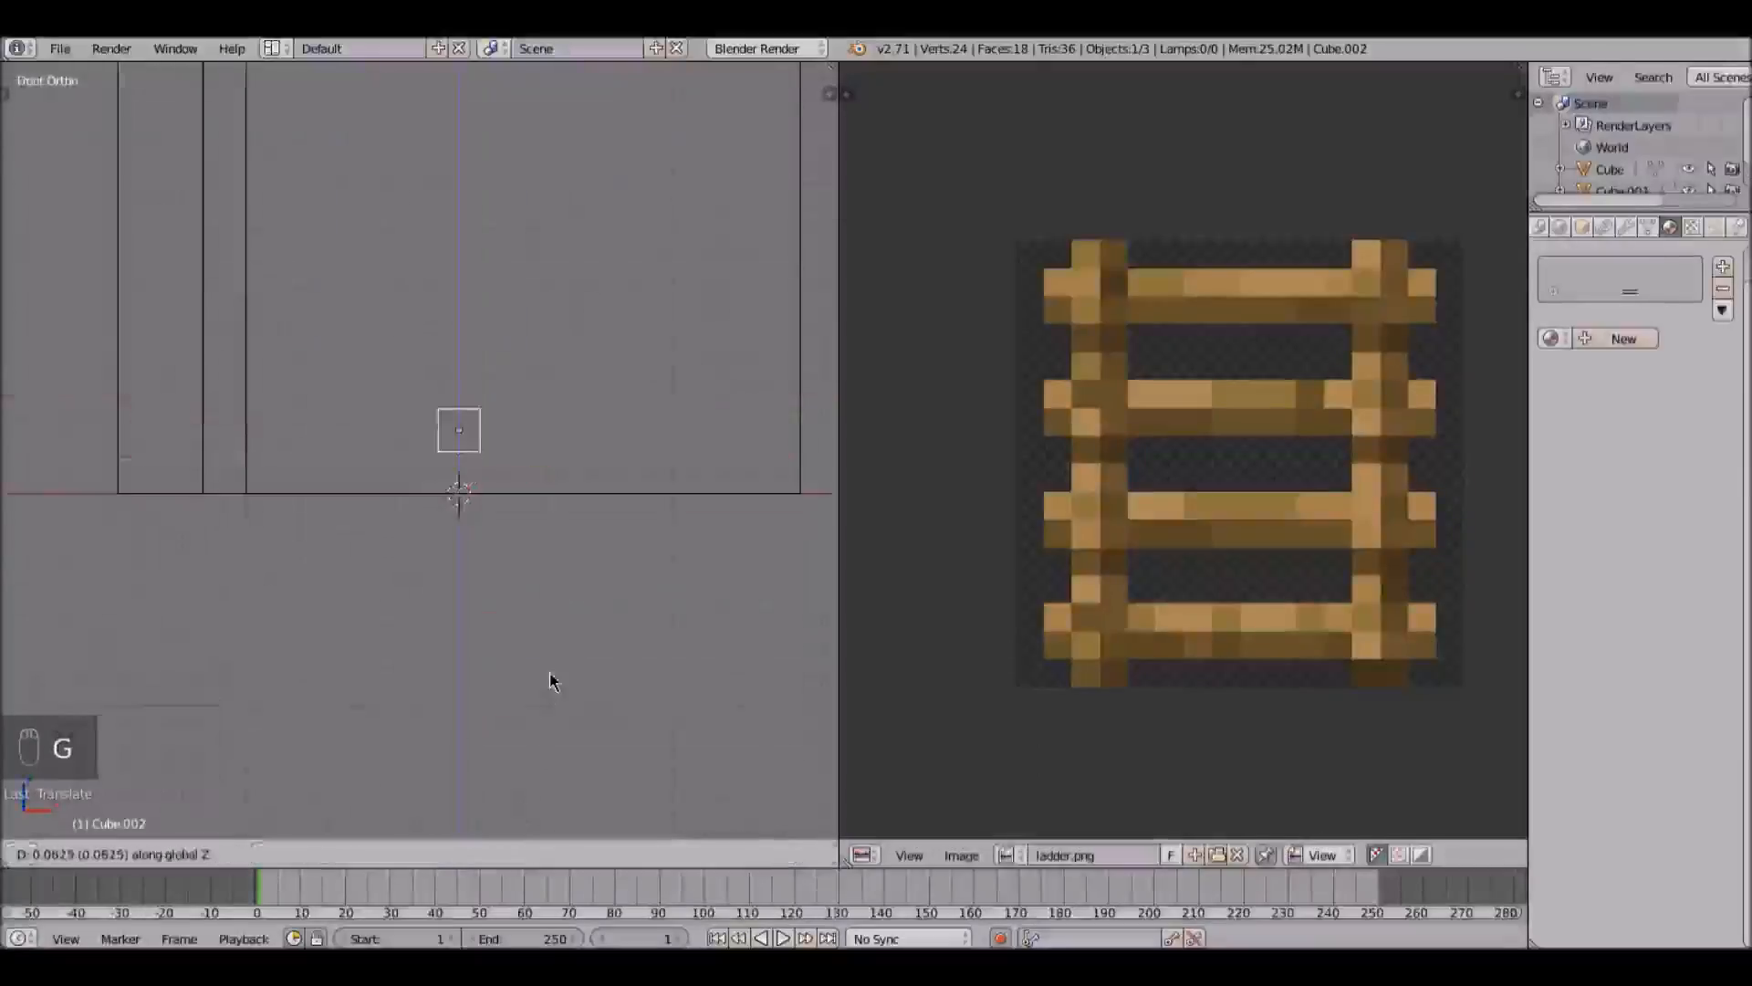
{"action": "left_click", "coordinate": [549, 679]}
Step: Duplicate the small cube along Z so that the copy sits directly on top of it
{"action": "middle_click_drag", "start_coordinate": [553, 631], "coordinate": [577, 721], "text": "shift"}
{"action": "key", "text": "shift+d"}
{"action": "key", "text": "z"}
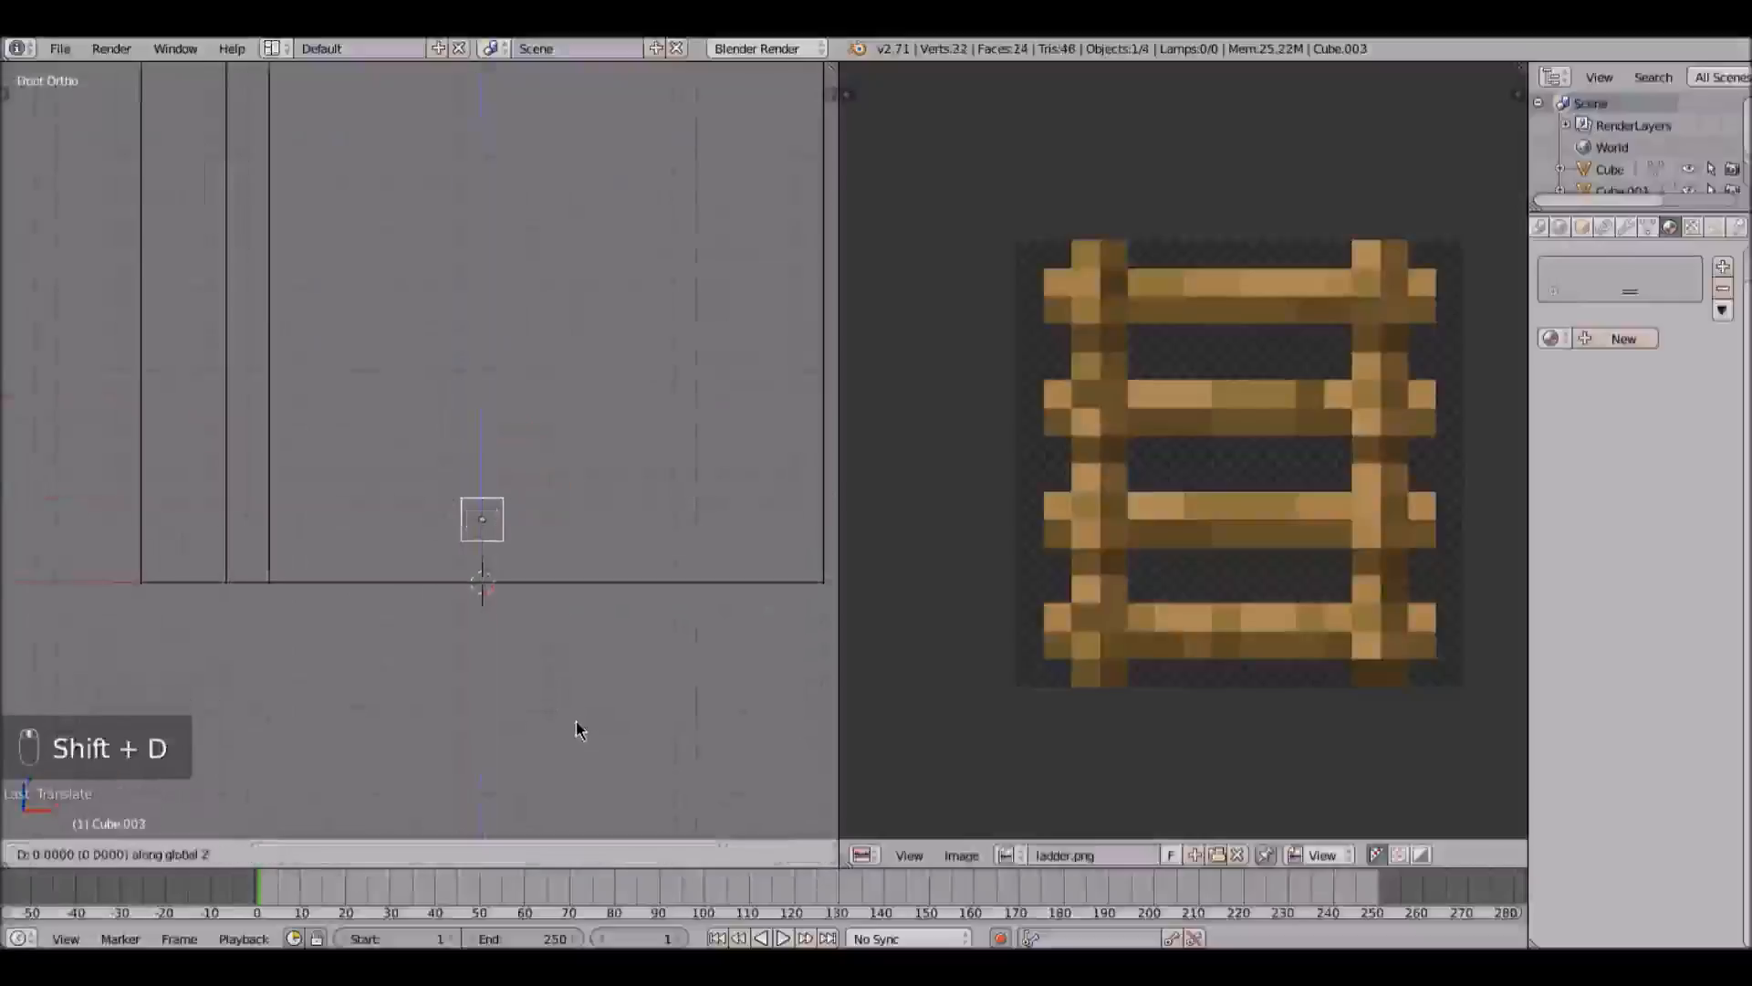
{"action": "left_click", "coordinate": [533, 609]}
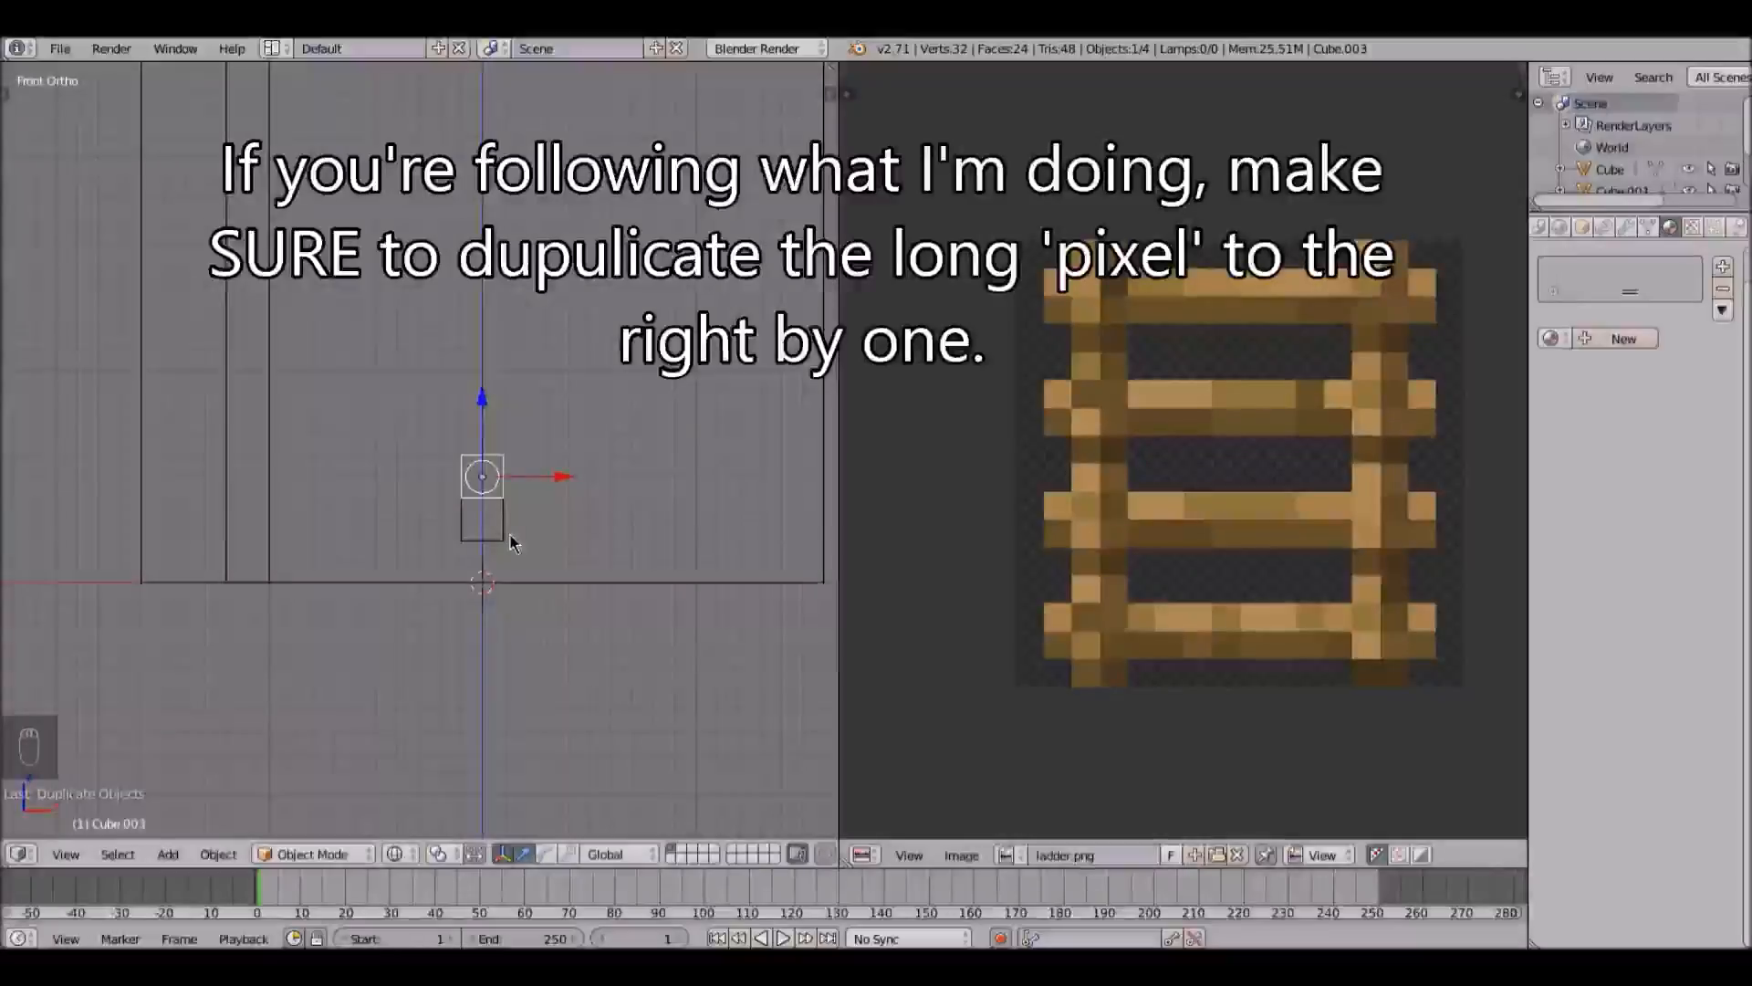
{"action": "type", "text": "sx16"}
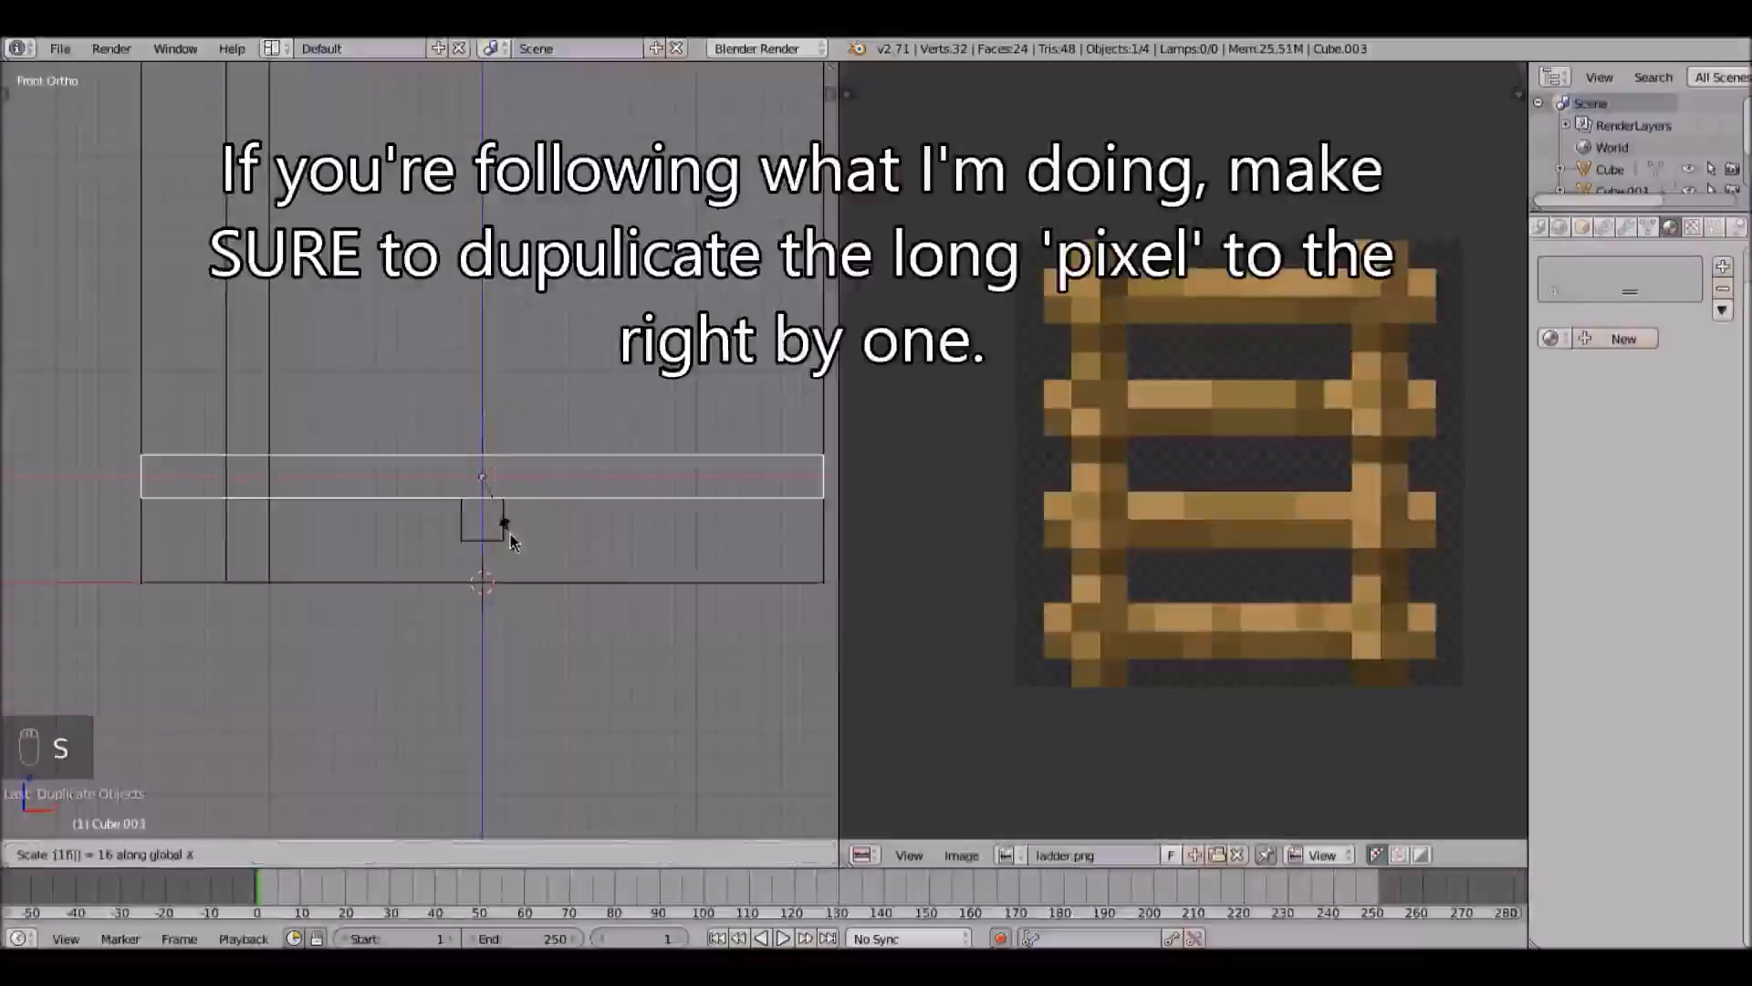
{"action": "key", "text": "BackSpace"}
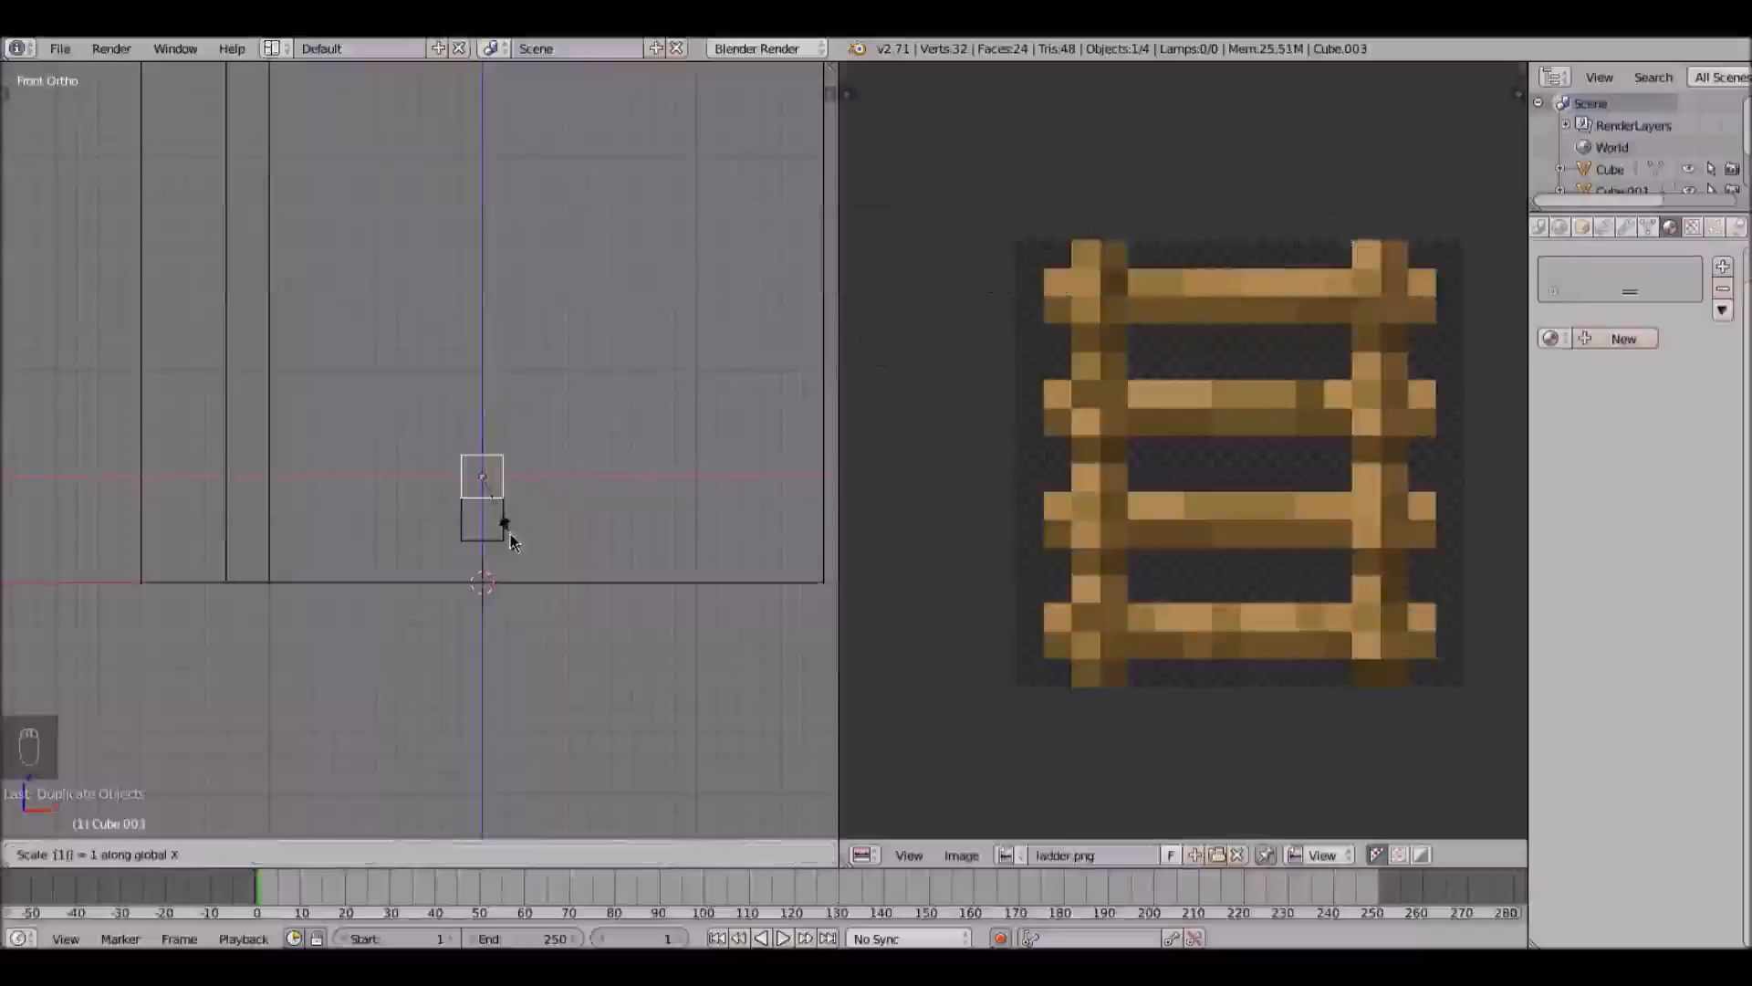
{"action": "key", "text": "Escape"}
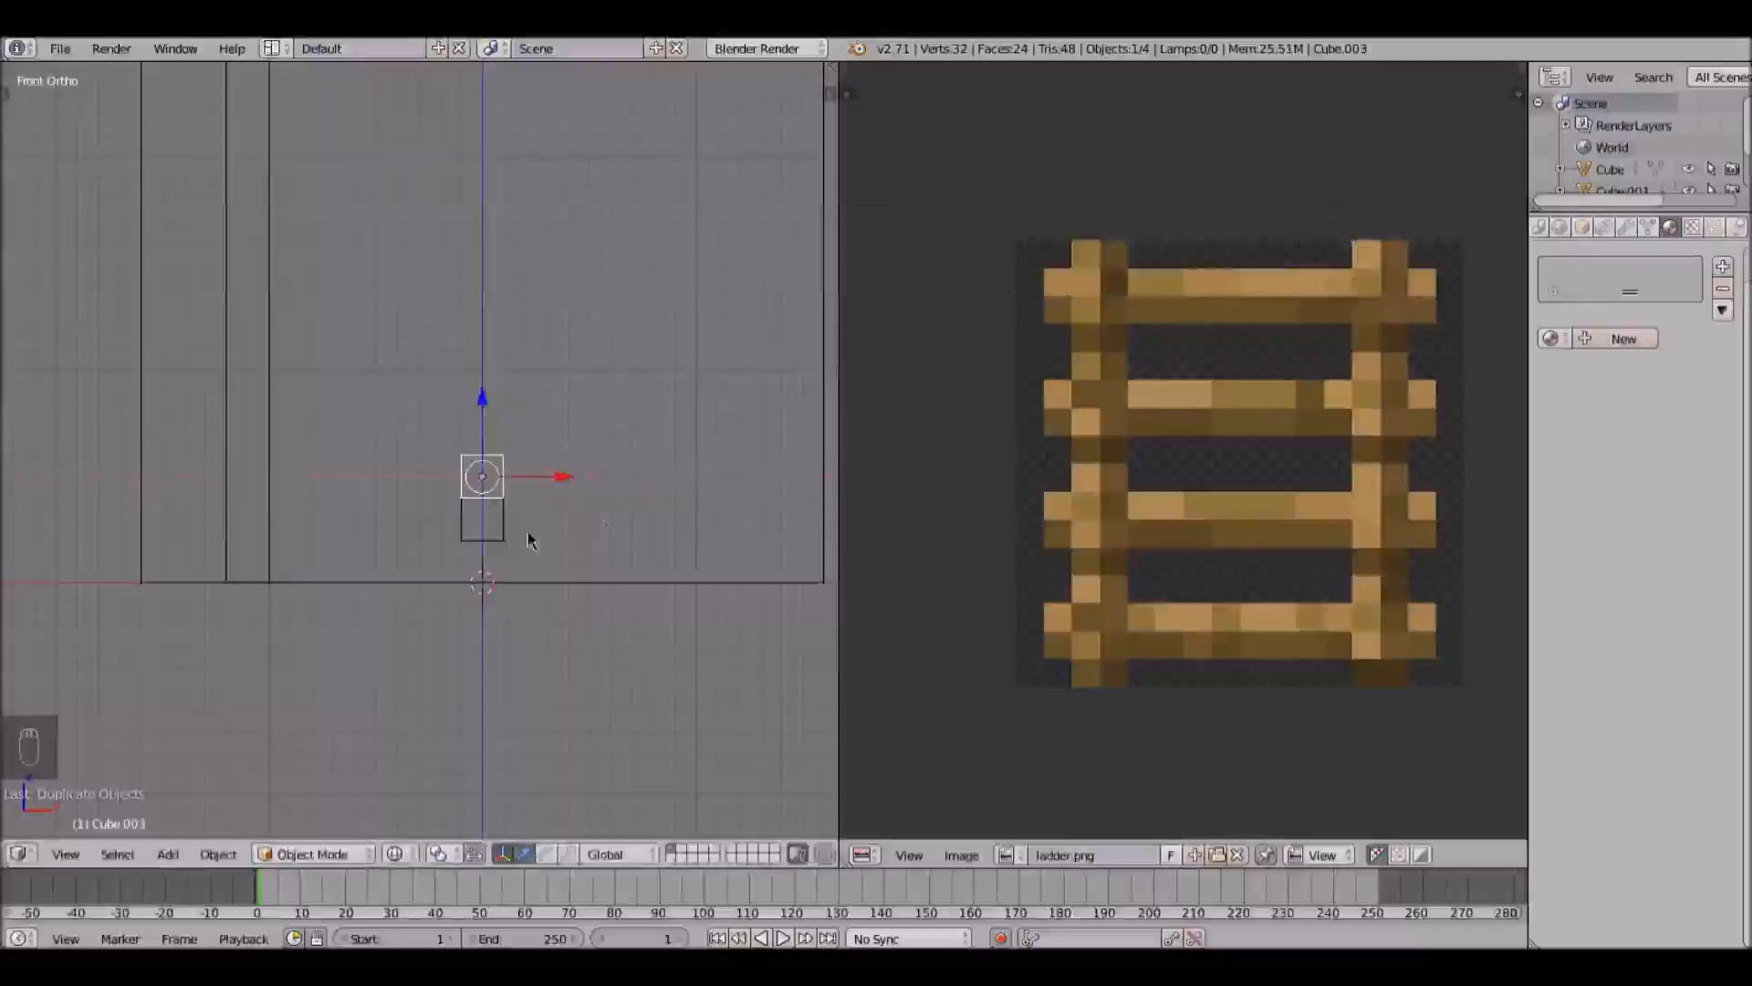
{"action": "scroll", "coordinate": [606, 518], "scroll_direction": "down", "scroll_amount": 2}
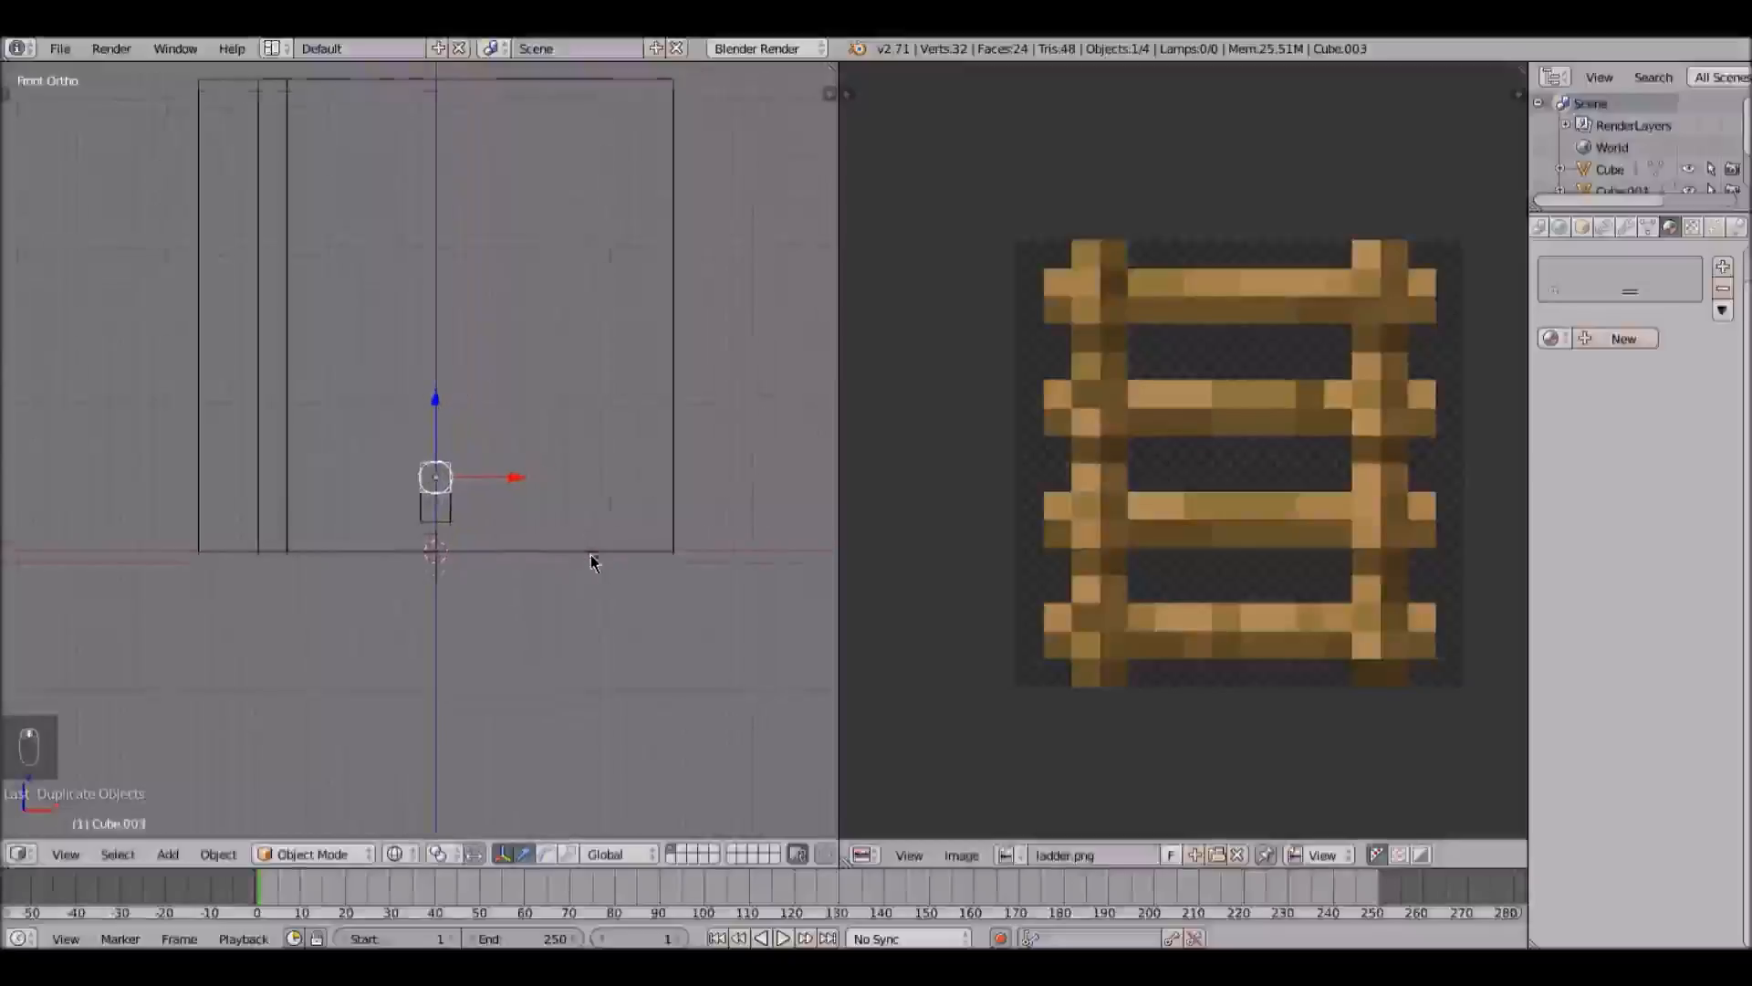
{"action": "key", "text": "s"}
{"action": "key", "text": "x"}
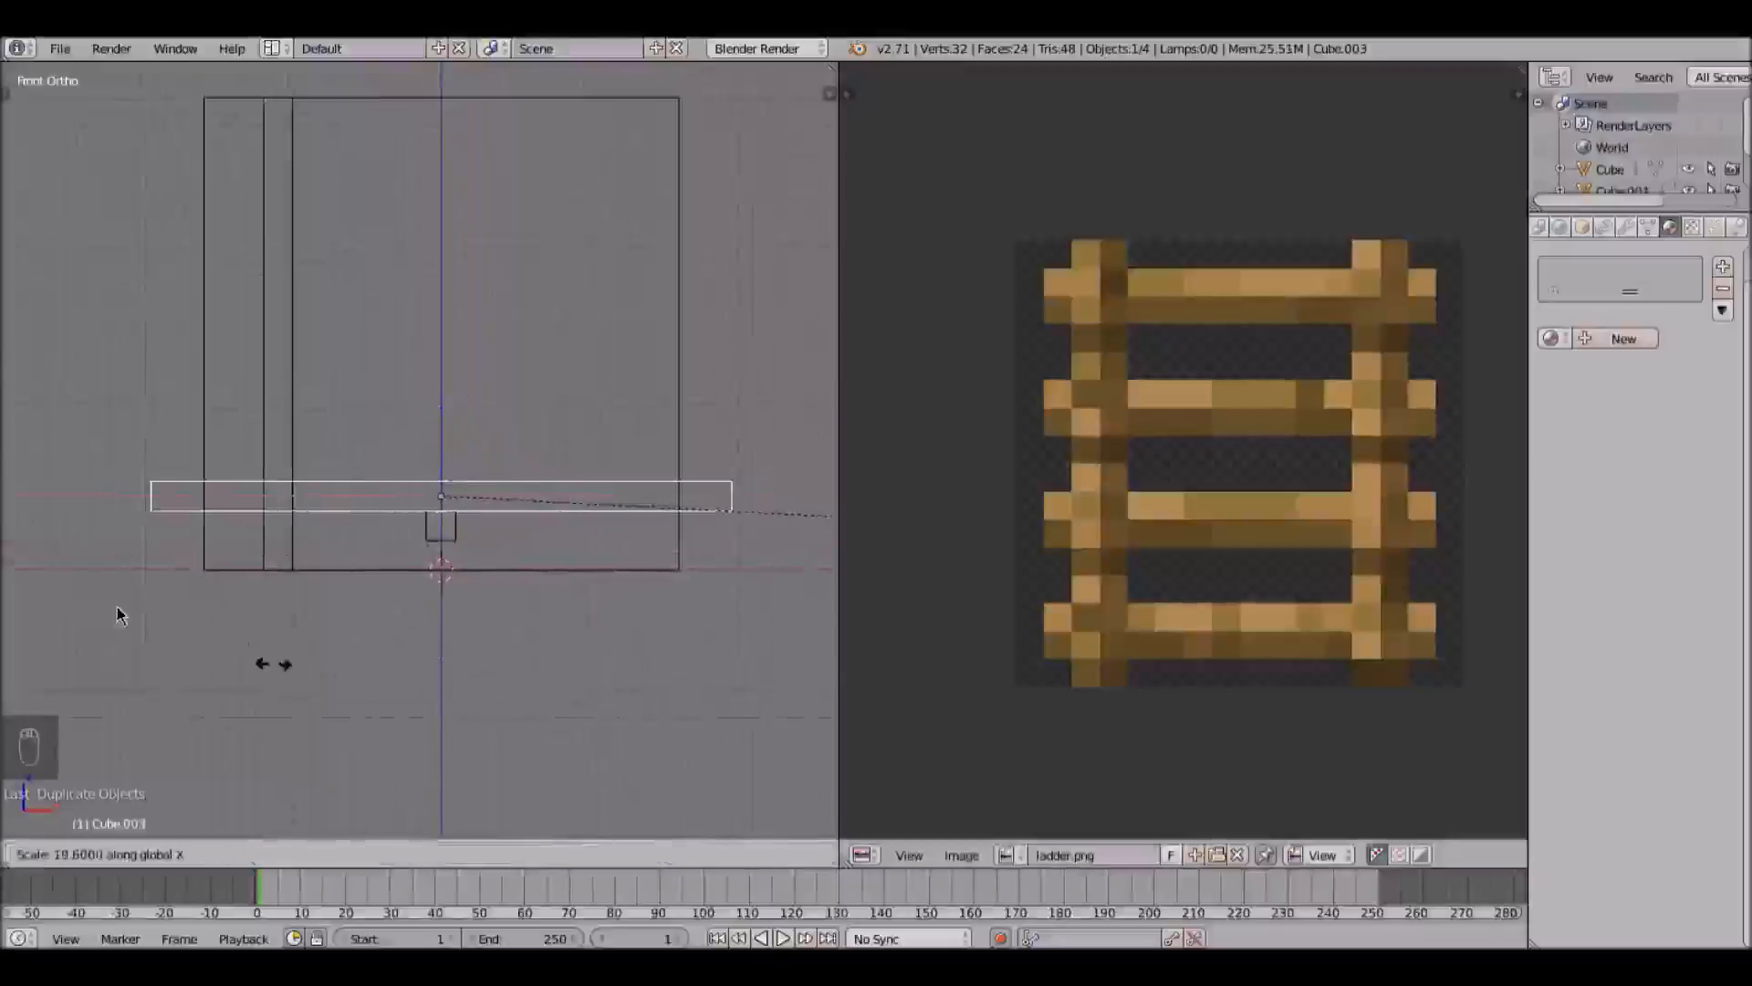
{"action": "right_click", "coordinate": [383, 613]}
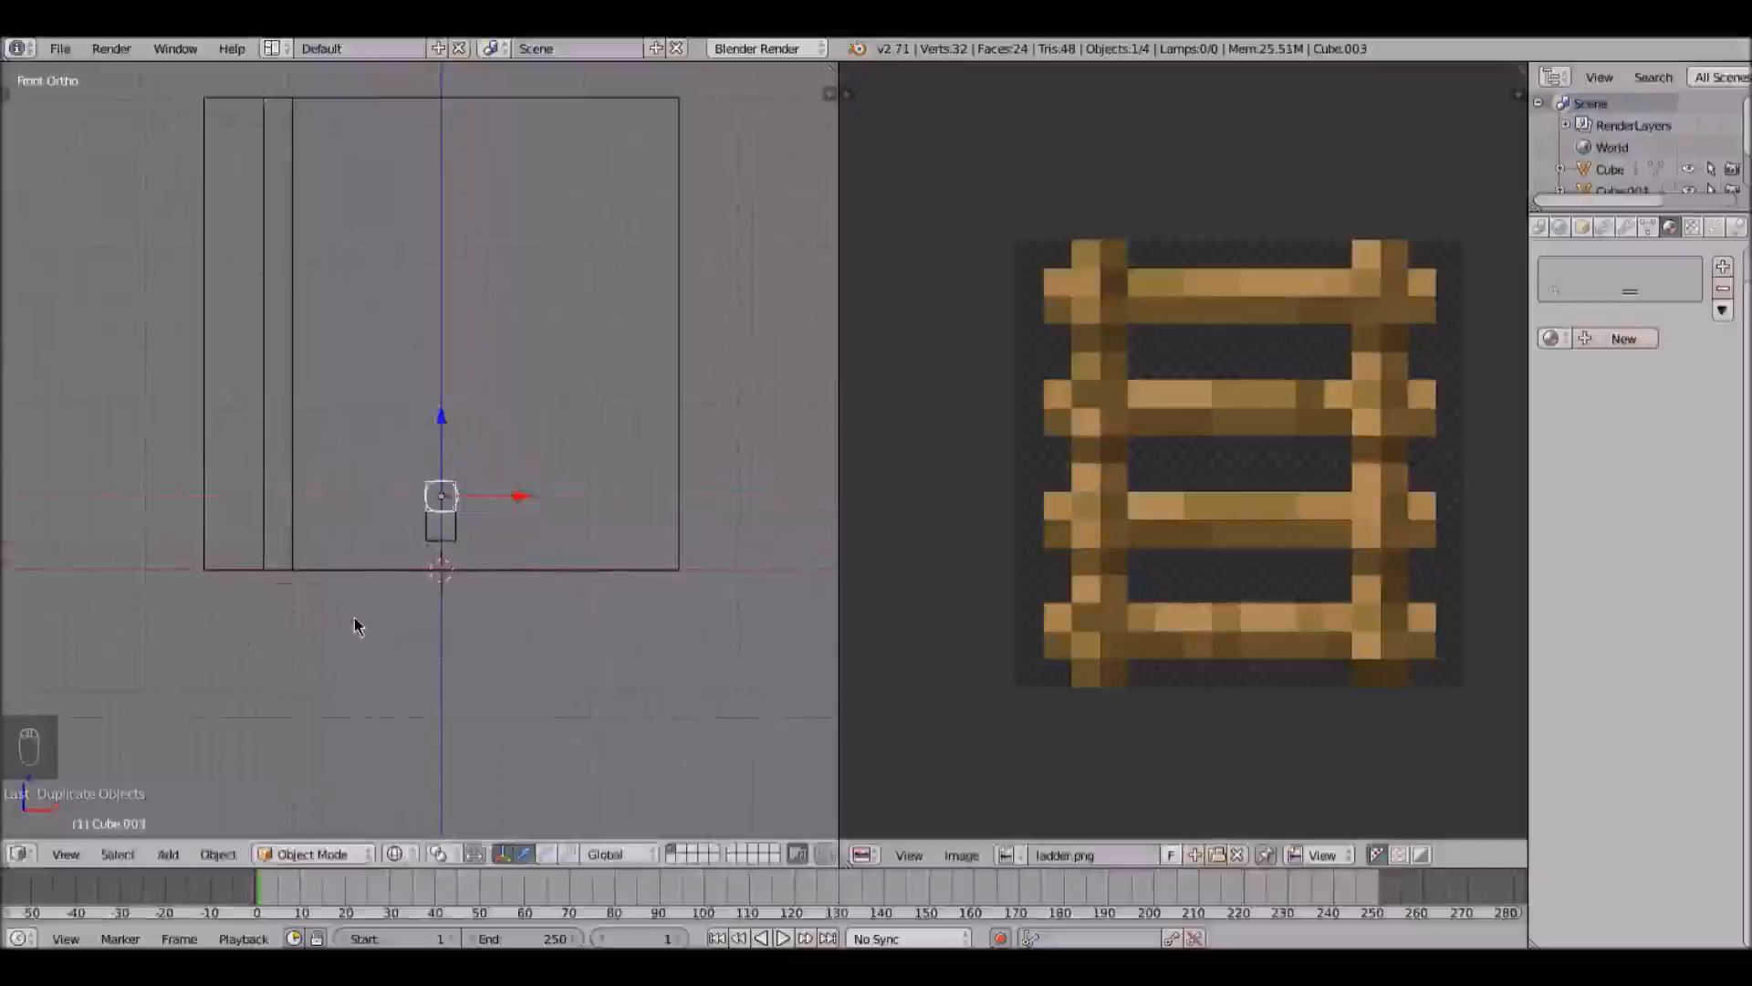
Step: Duplicate the stacked pair of cubes repeatedly toward the post in 0.0625 steps along X, forming a five-column row
{"action": "scroll", "coordinate": [354, 616], "scroll_direction": "up", "scroll_amount": 2}
{"action": "key", "text": "shift+d"}
{"action": "key", "text": "F8"}
{"action": "key", "text": "shift+d"}
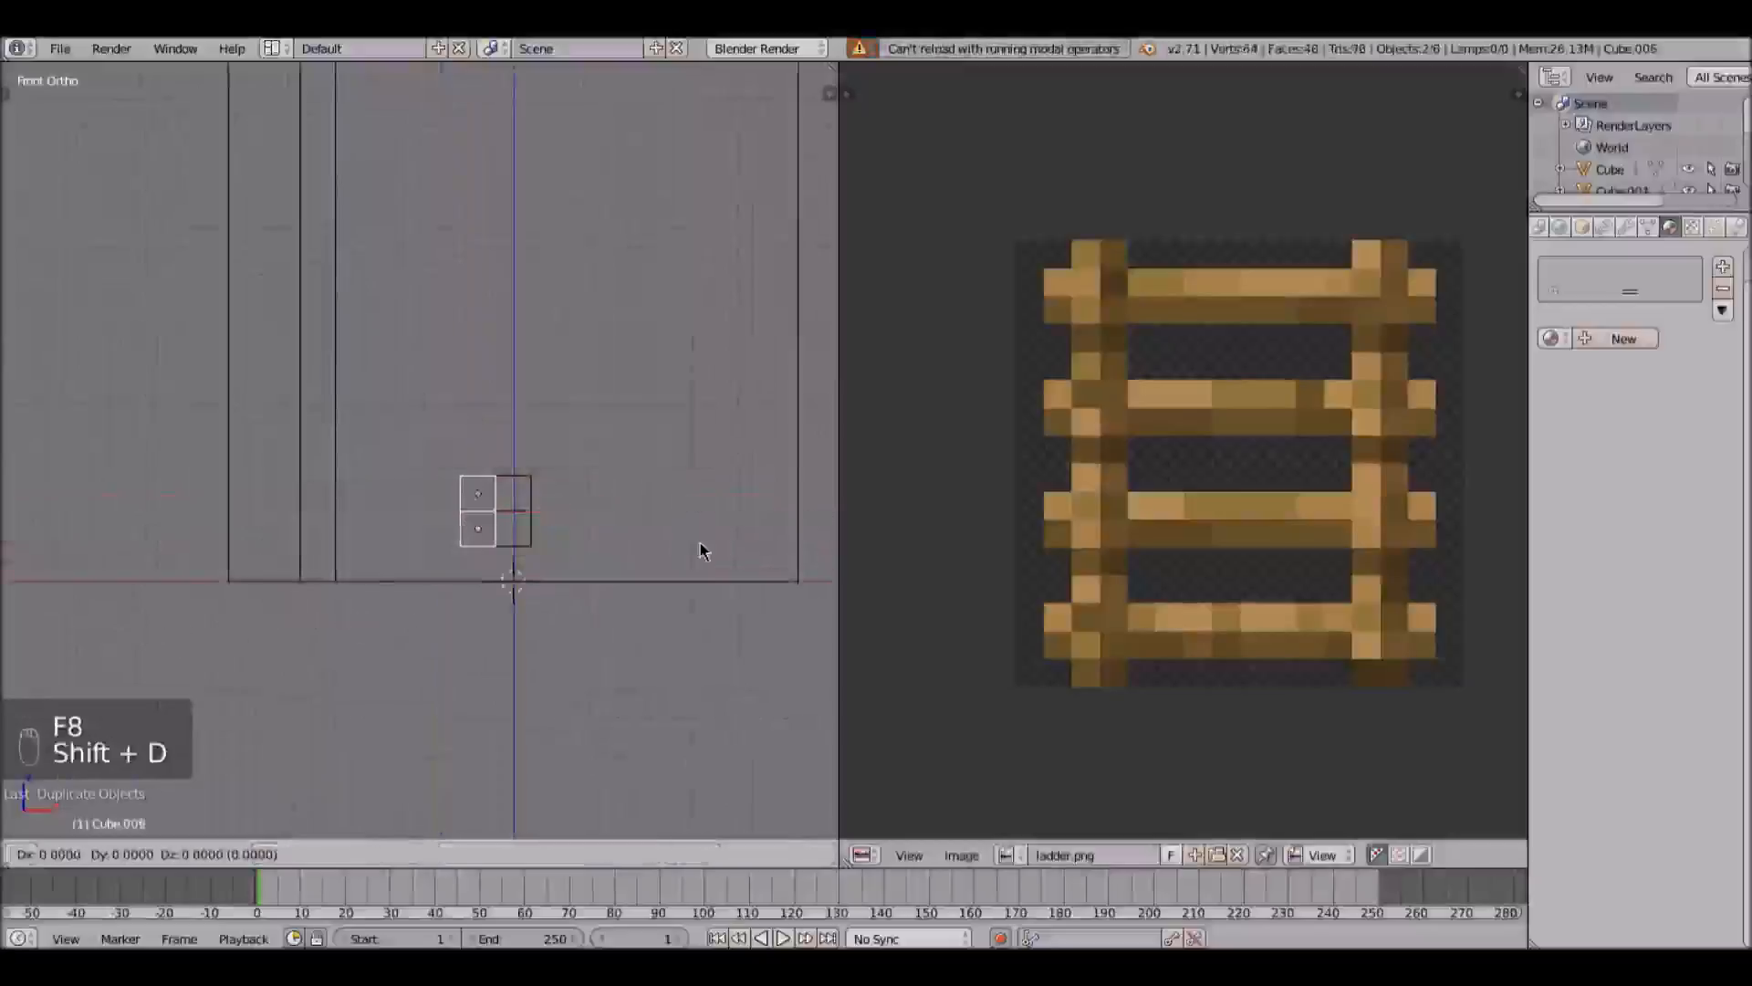
{"action": "left_click", "coordinate": [660, 545]}
{"action": "key", "text": "shift+d"}
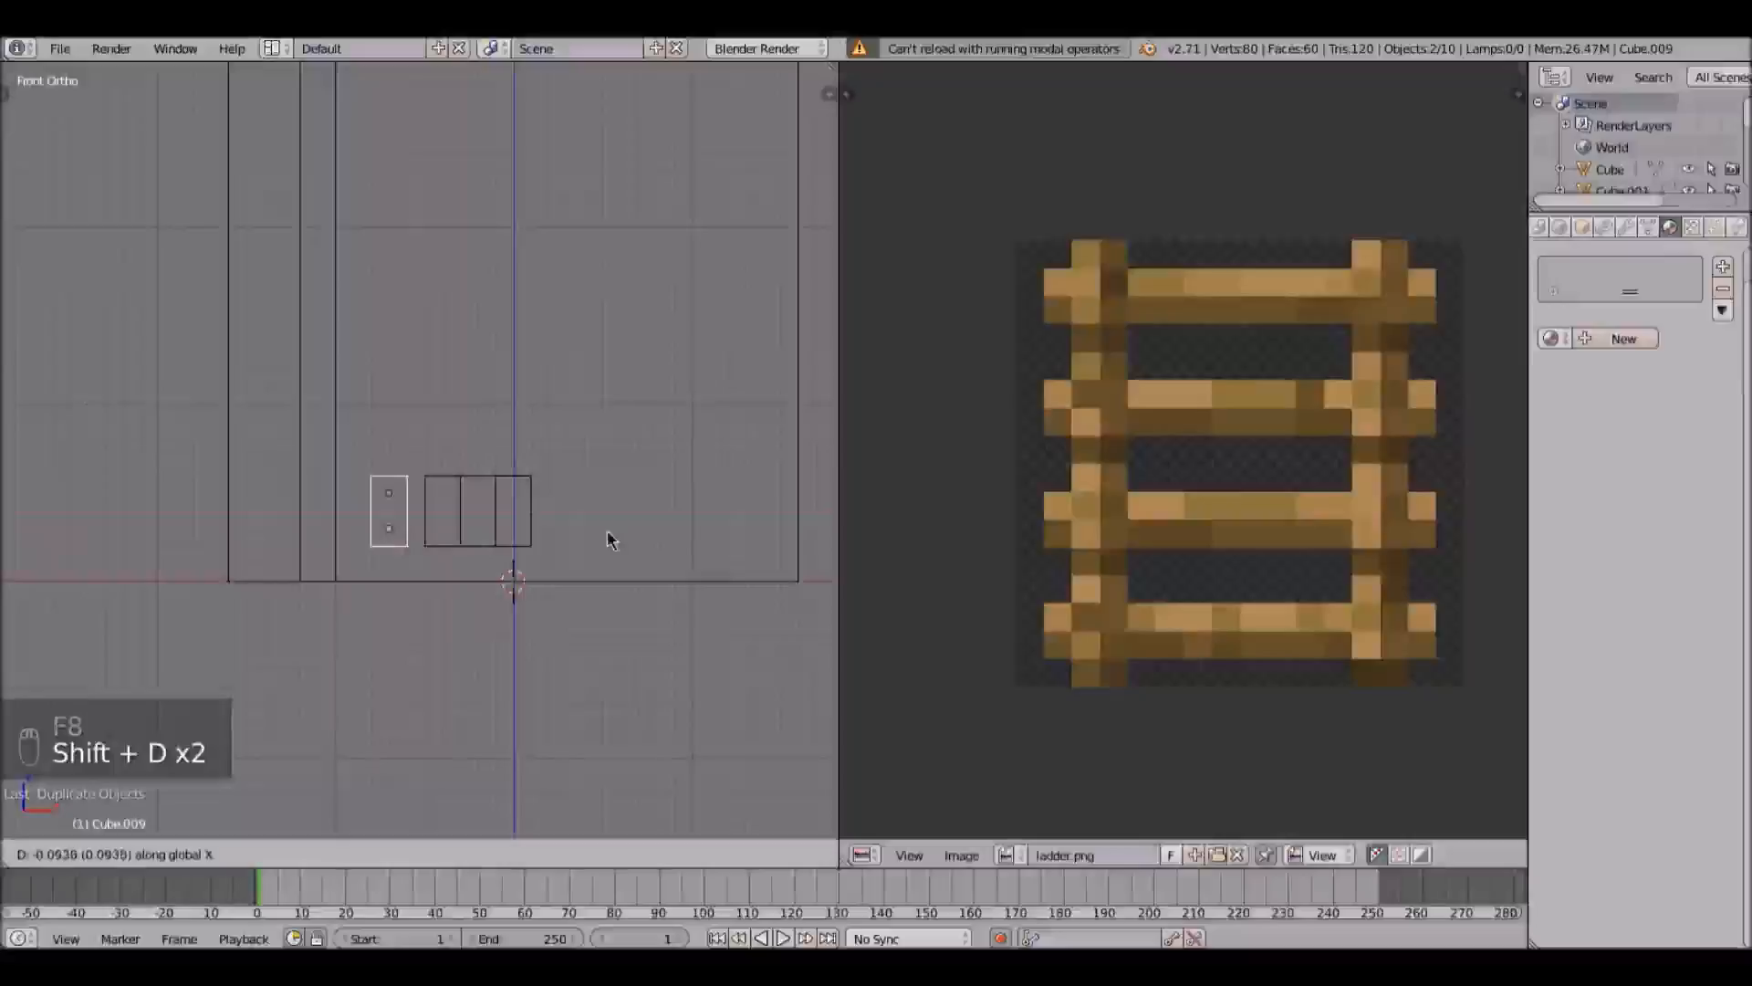
{"action": "left_click", "coordinate": [619, 533]}
{"action": "key", "text": "shift+d"}
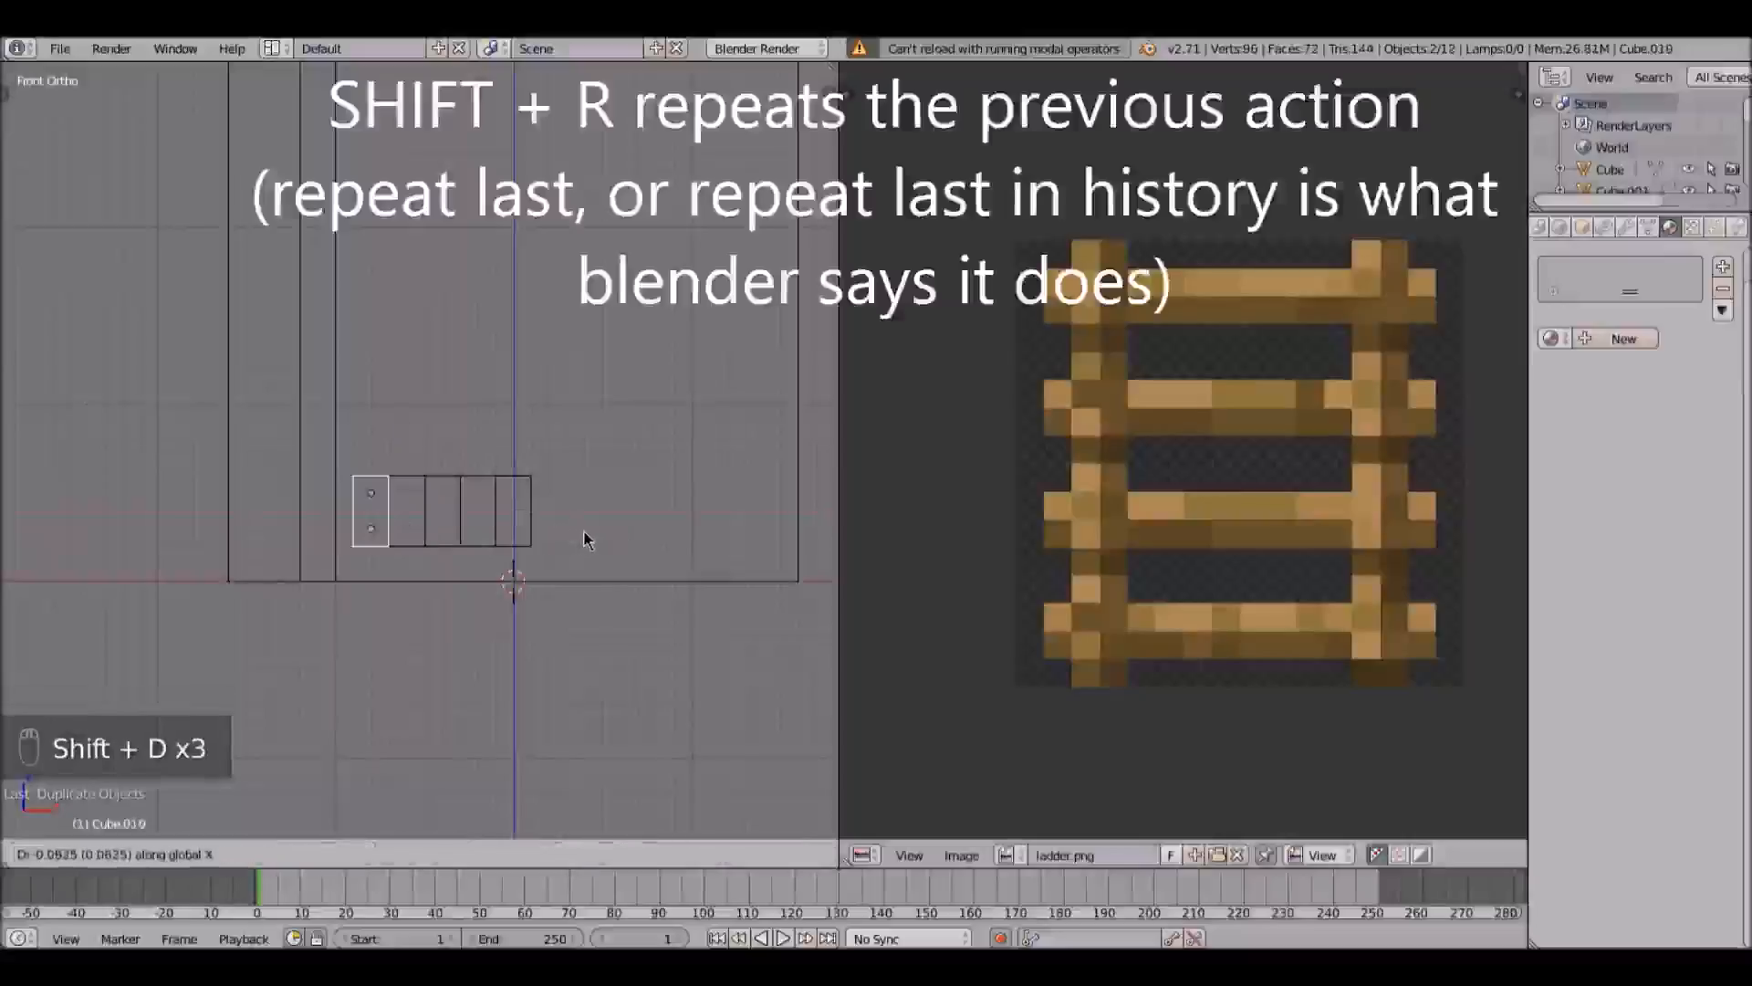
{"action": "left_click", "coordinate": [585, 540]}
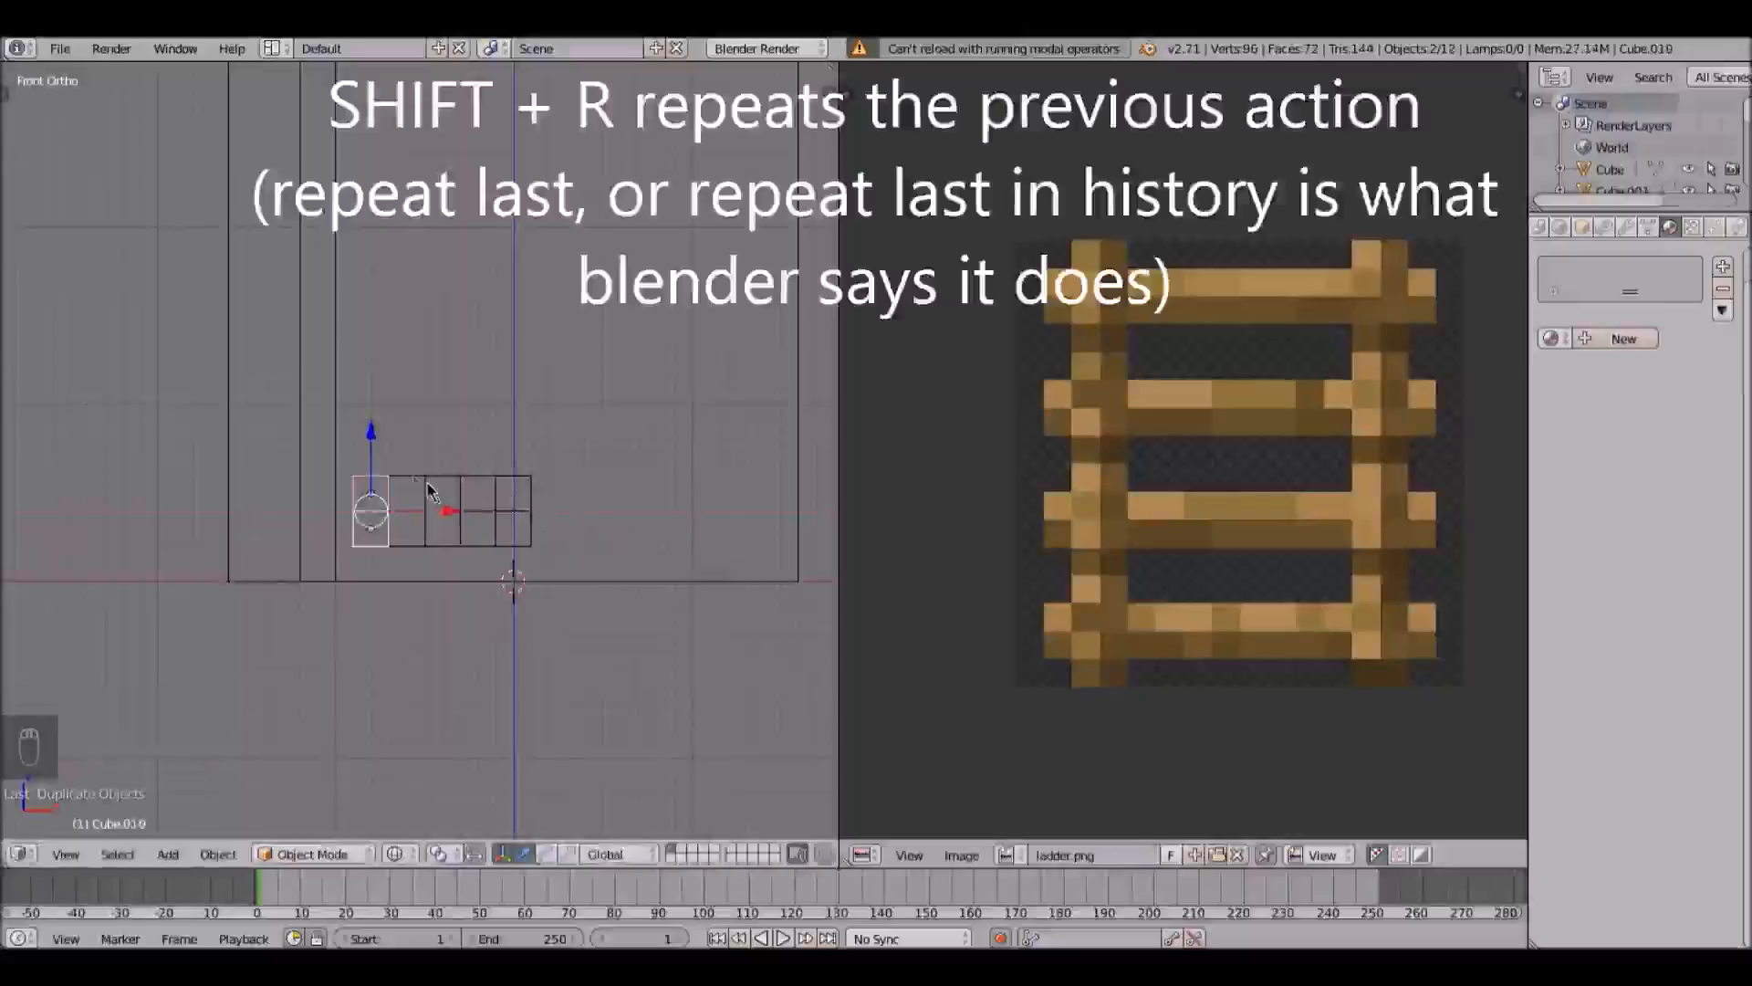
Step: Select all ten cubes of the row and move them sideways flush against the left post
{"action": "key", "text": "b"}
{"action": "left_click_drag", "start_coordinate": [392, 461], "coordinate": [584, 545]}
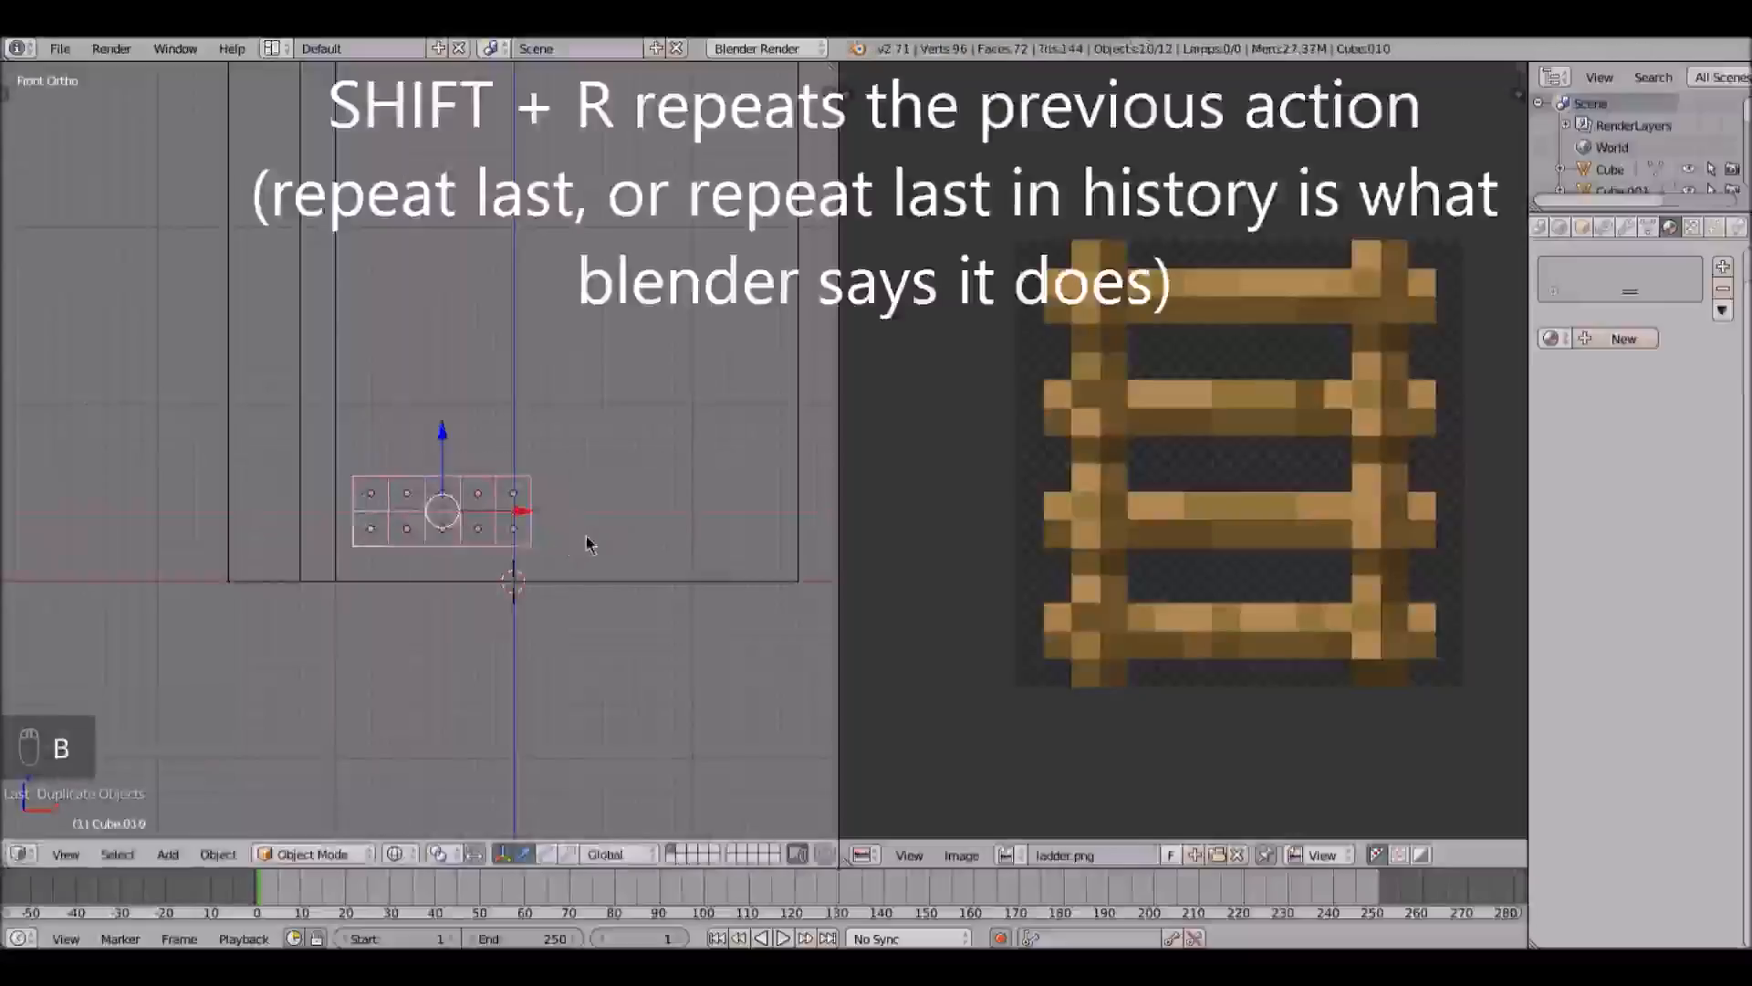
{"action": "key", "text": "g"}
{"action": "left_click", "coordinate": [571, 534]}
{"action": "middle_click_drag", "start_coordinate": [612, 509], "coordinate": [593, 445], "text": "shift"}
Step: Duplicate a stacked pair of cubes to the outer side of the left post
{"action": "right_click", "coordinate": [418, 493]}
{"action": "right_click", "coordinate": [422, 526], "text": "shift"}
{"action": "key", "text": "shift+d"}
{"action": "left_click", "coordinate": [352, 527]}
Step: Duplicate the five-column block of cubes to the right, extending the rung to ten columns
{"action": "right_click", "coordinate": [356, 469]}
{"action": "key", "text": "b"}
{"action": "left_click_drag", "start_coordinate": [354, 464], "coordinate": [561, 538]}
{"action": "left_click", "coordinate": [616, 524]}
Step: Duplicate the rung's upper end cube one cell to the right and scale the copy by 16 along Z
{"action": "mouse_move", "coordinate": [518, 424]}
{"action": "middle_mouse_down", "text": "shift"}
{"action": "mouse_move", "coordinate": [563, 474]}
{"action": "mouse_move", "coordinate": [507, 453]}
{"action": "middle_mouse_up", "text": "shift"}
{"action": "right_click", "coordinate": [538, 514]}
{"action": "key", "text": "shift+d"}
{"action": "left_click", "coordinate": [574, 610]}
{"action": "key", "text": "s"}
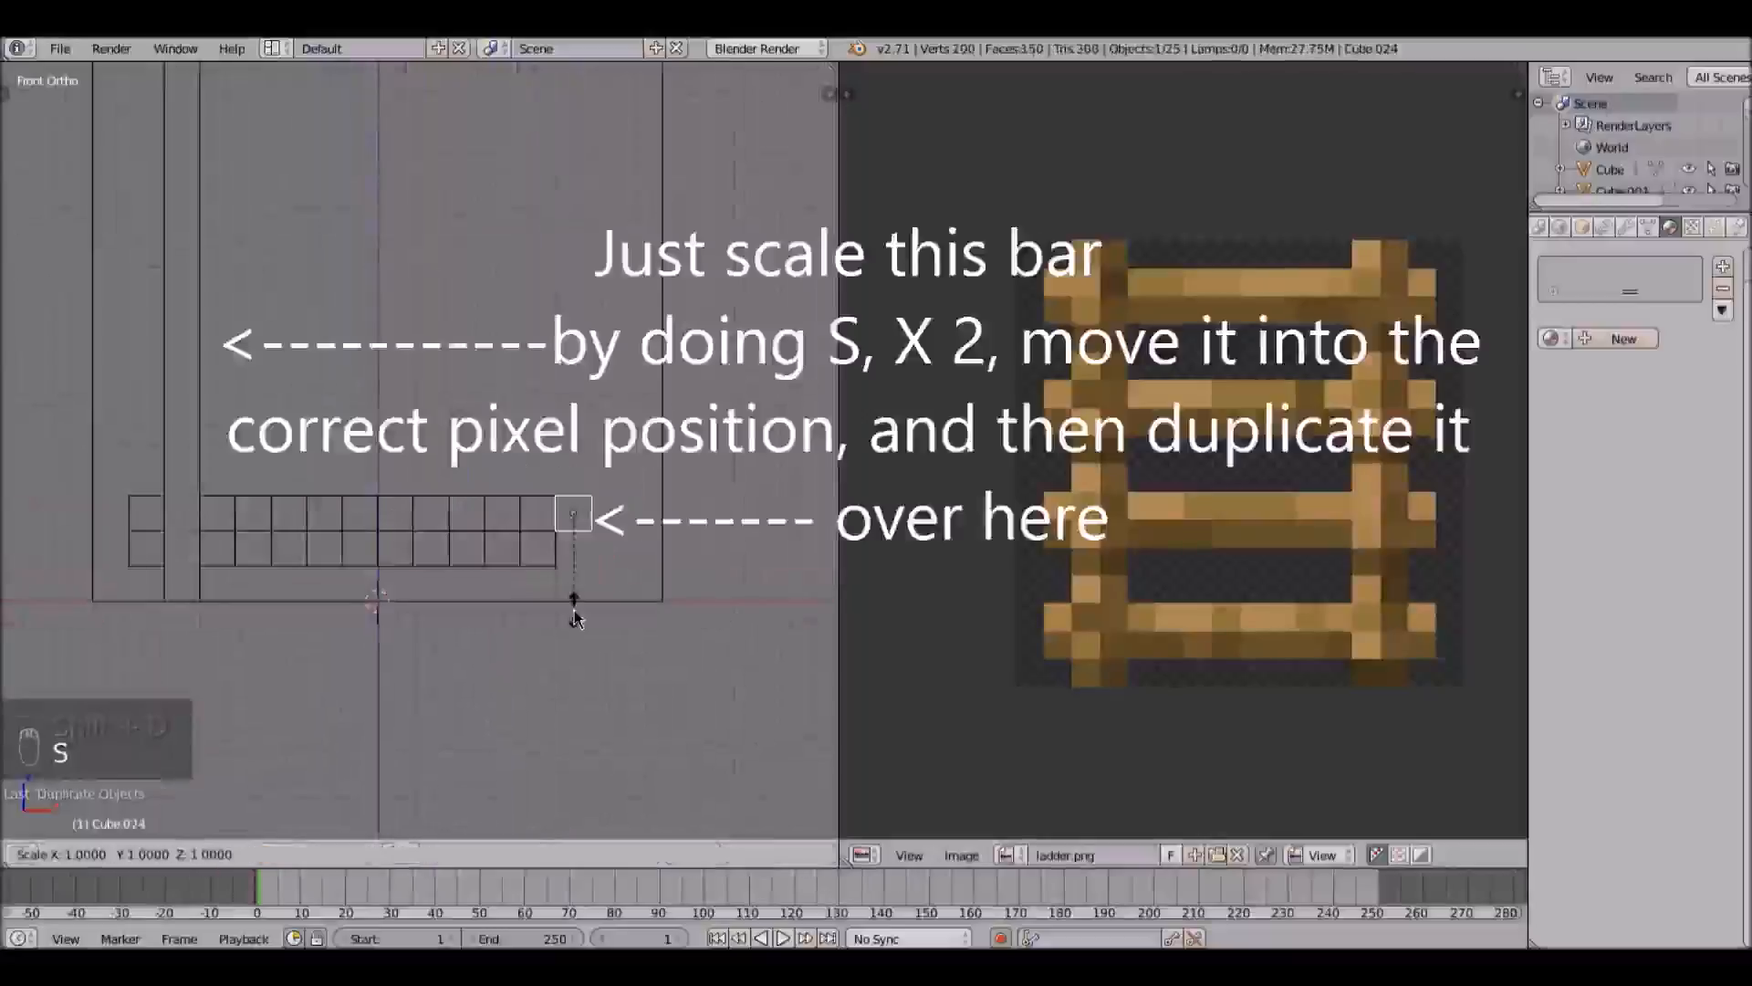
{"action": "type", "text": "z"}
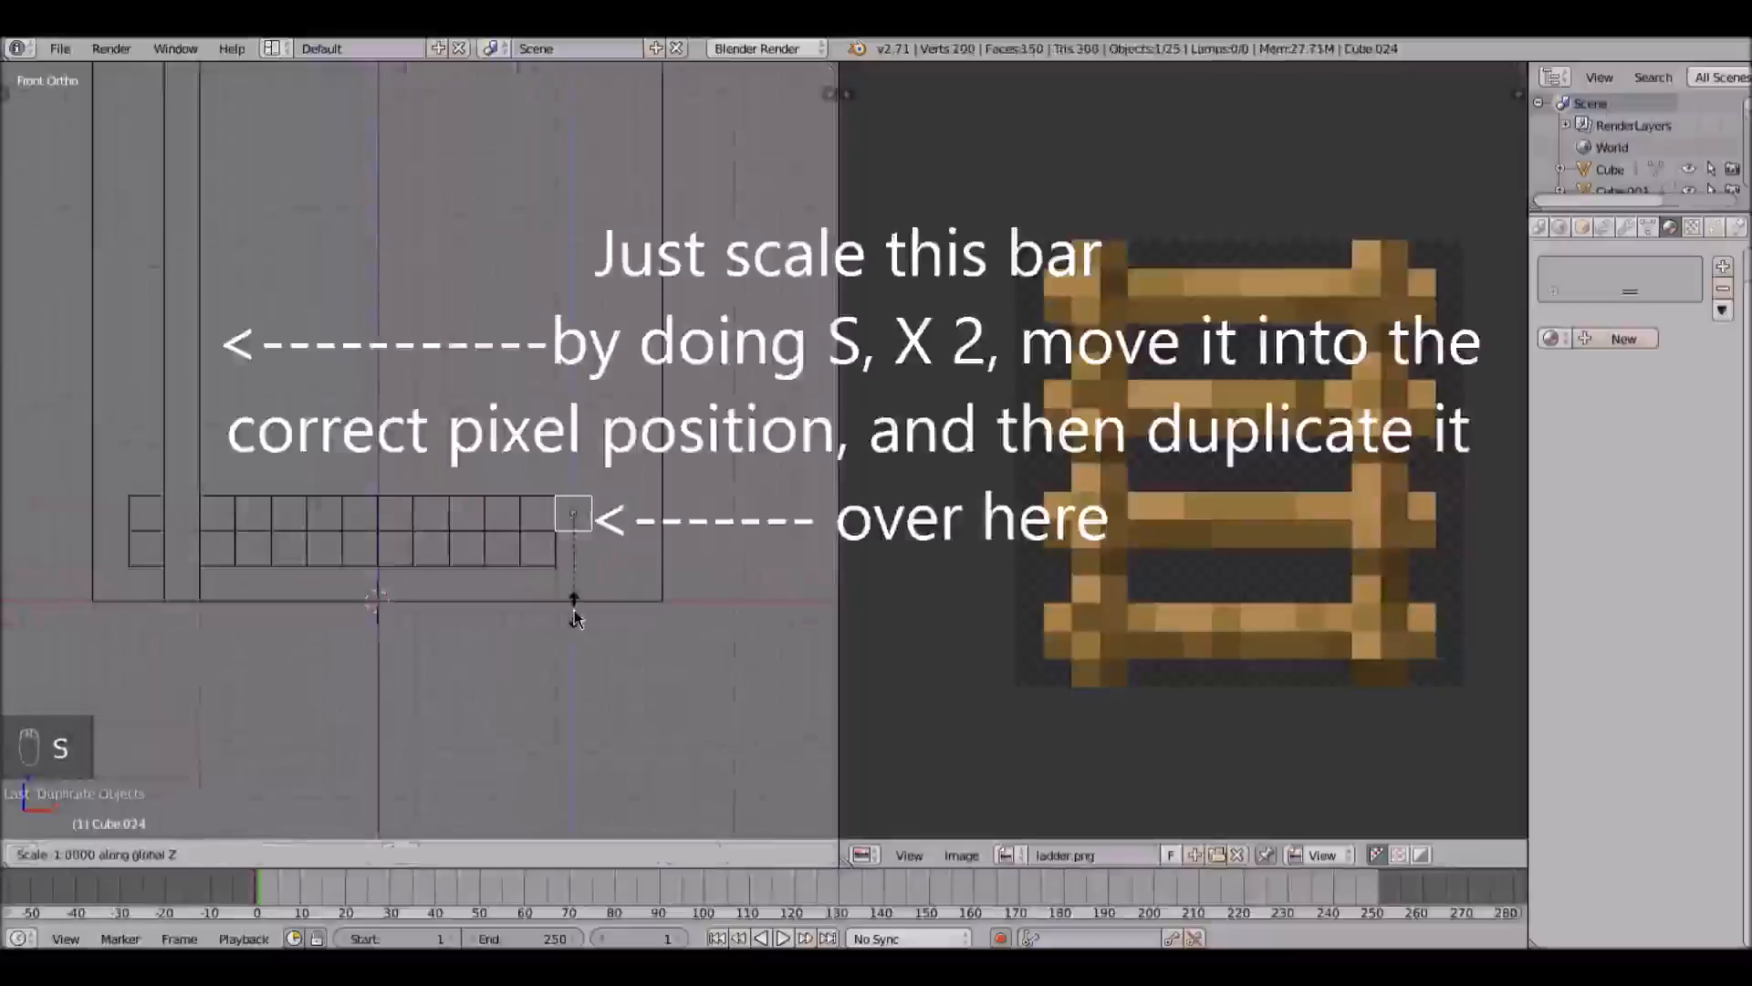
{"action": "type", "text": "16"}
{"action": "key", "text": "Return"}
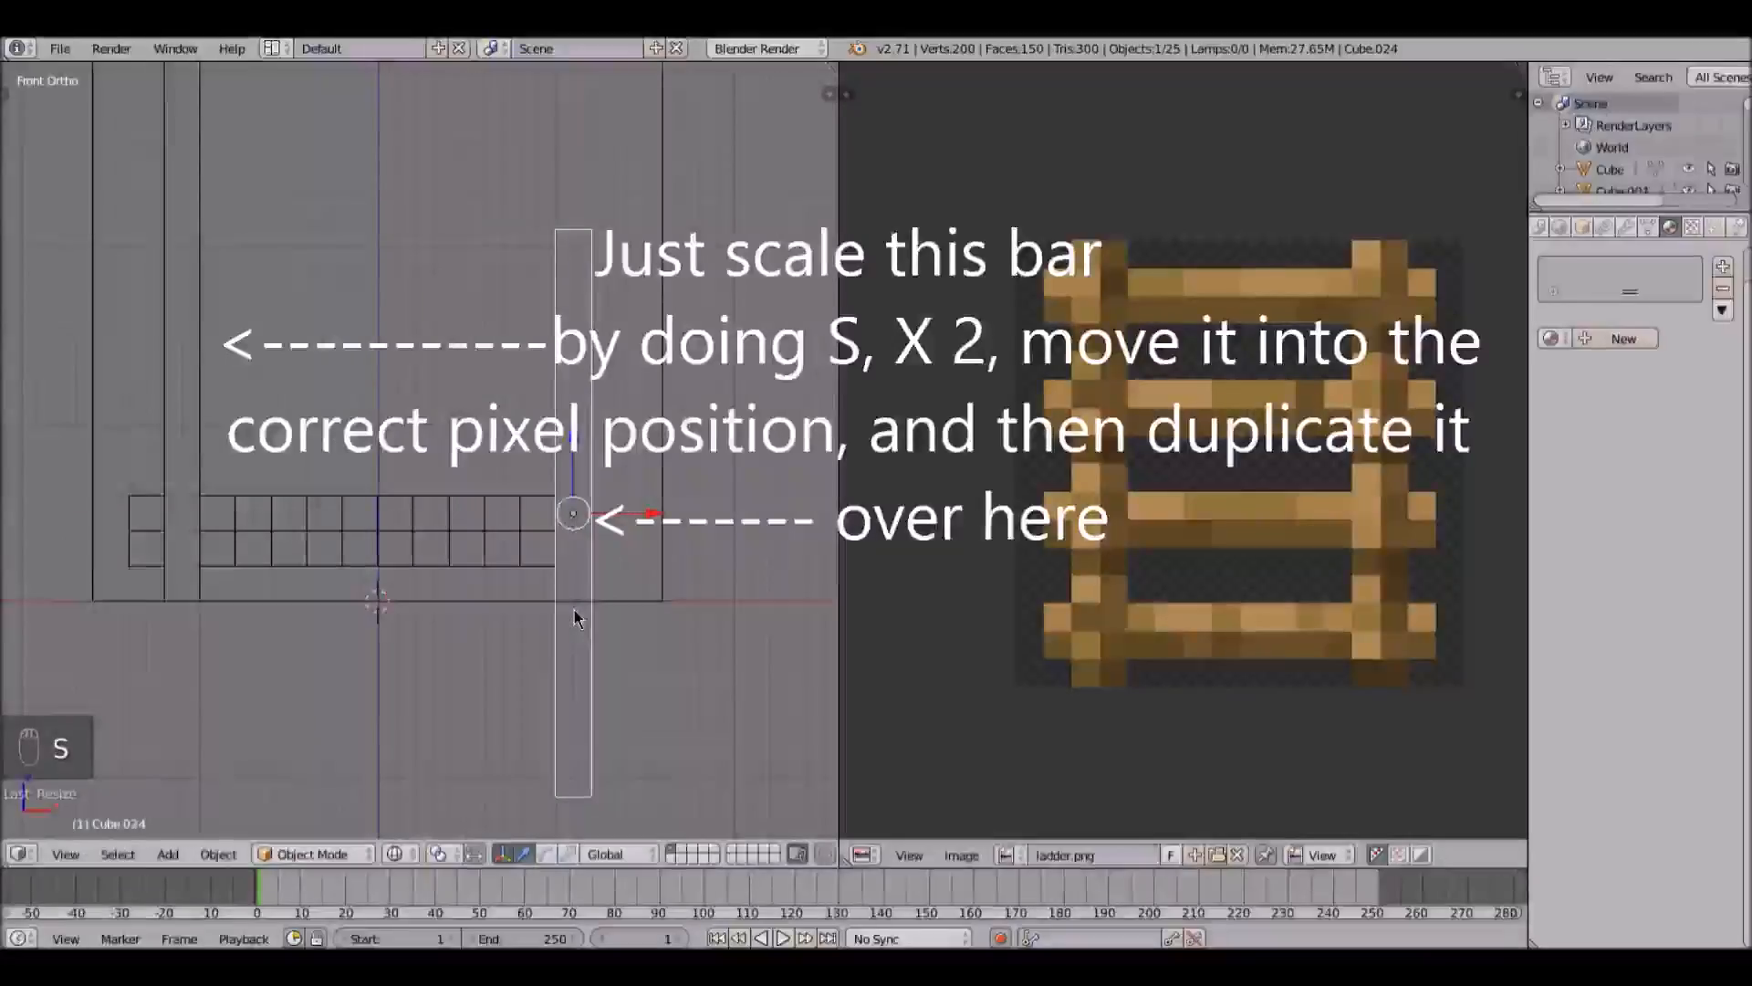
Step: Move the new right post up along Z until it fits the boundary's full height
{"action": "middle_click_drag", "start_coordinate": [656, 389], "coordinate": [648, 452], "text": "shift"}
{"action": "key", "text": "g"}
{"action": "key", "text": "z"}
{"action": "left_click", "coordinate": [665, 260]}
Step: Duplicate the rung's rightmost pair of cubes along X to the outer side of the right post
{"action": "right_click", "coordinate": [529, 609]}
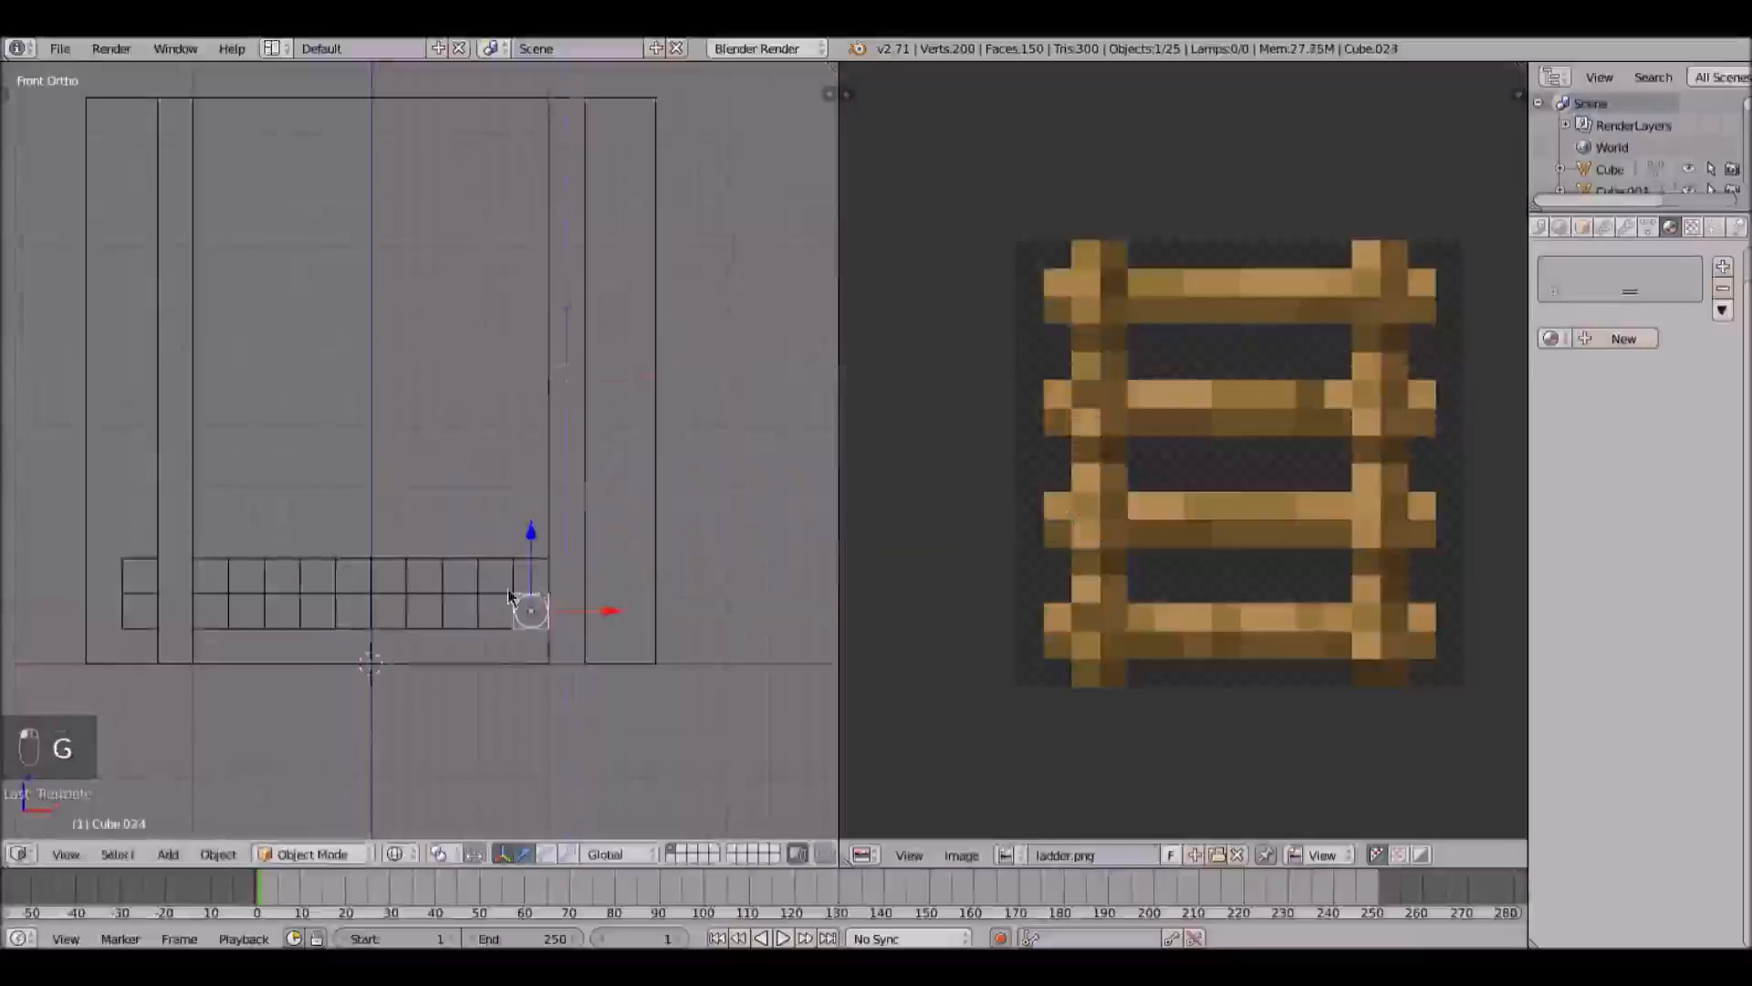
{"action": "right_click", "coordinate": [530, 577], "text": "shift"}
{"action": "key", "text": "shift+d"}
{"action": "key", "text": "x"}
{"action": "left_click", "coordinate": [640, 631]}
Step: Join the twenty pixel cubes between the two posts into a single rung object
{"action": "middle_click_drag", "start_coordinate": [600, 578], "coordinate": [655, 548], "text": "shift"}
{"action": "scroll", "coordinate": [606, 573], "scroll_direction": "down", "scroll_amount": 2}
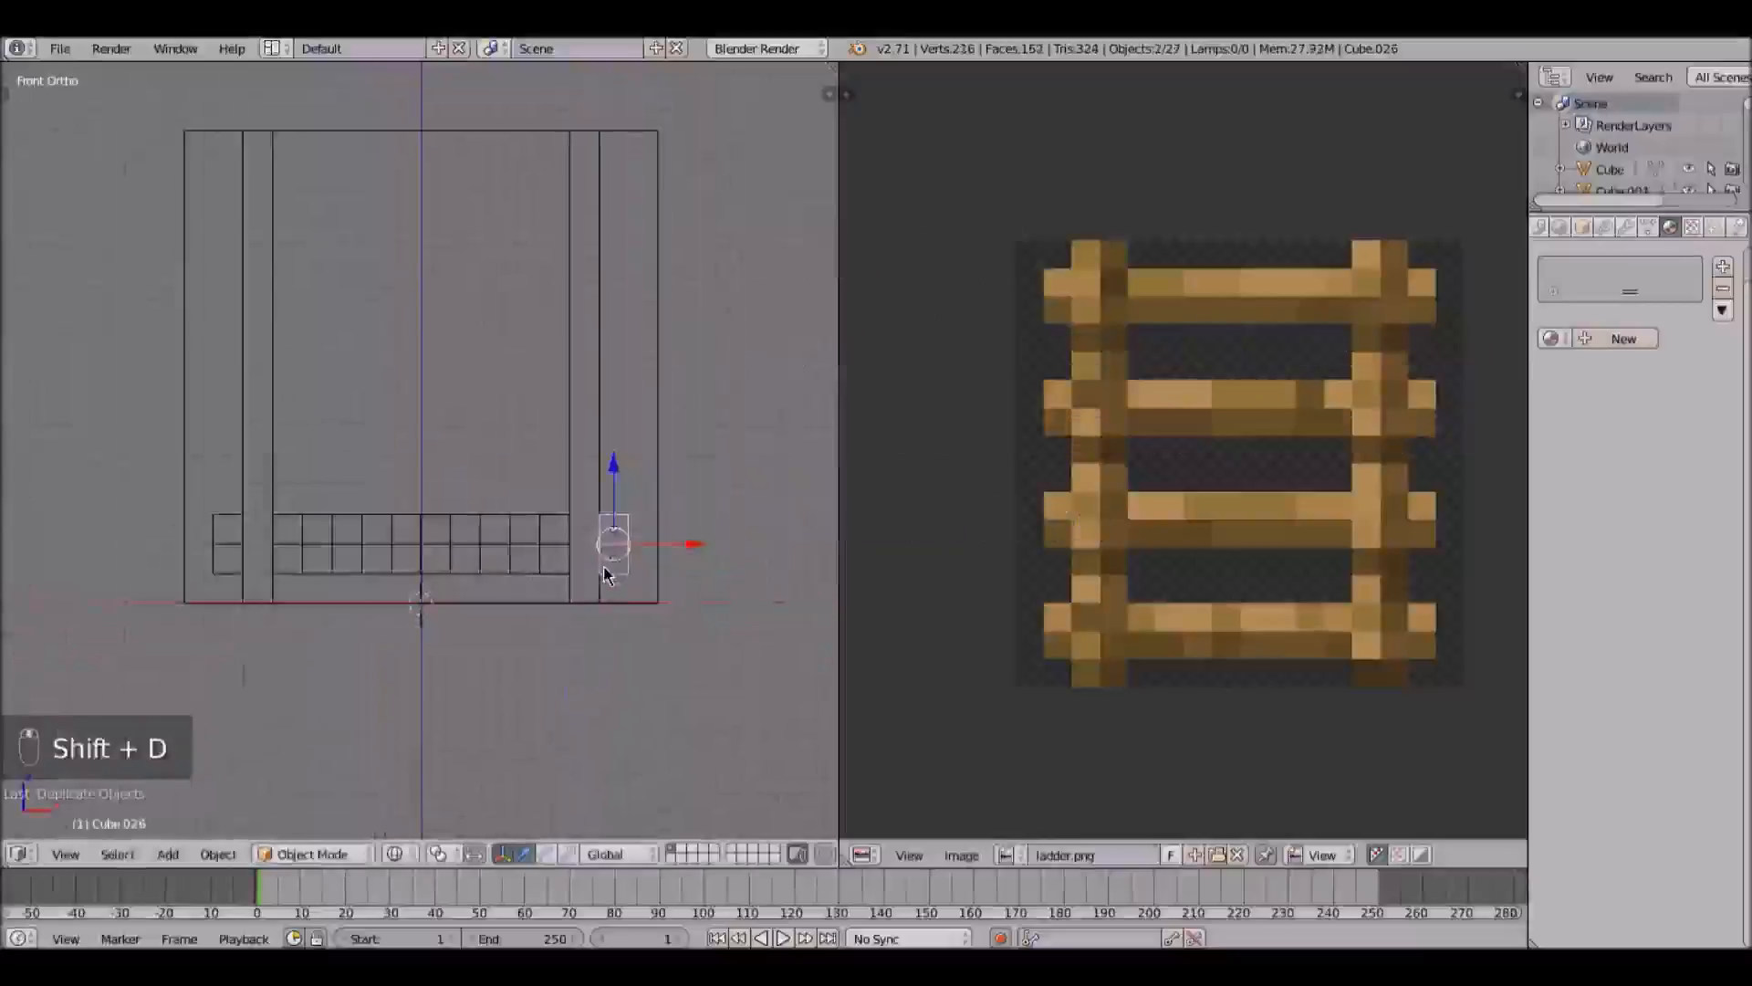
{"action": "key", "text": "a"}
{"action": "key", "text": "b"}
{"action": "left_click_drag", "start_coordinate": [311, 494], "coordinate": [543, 557]}
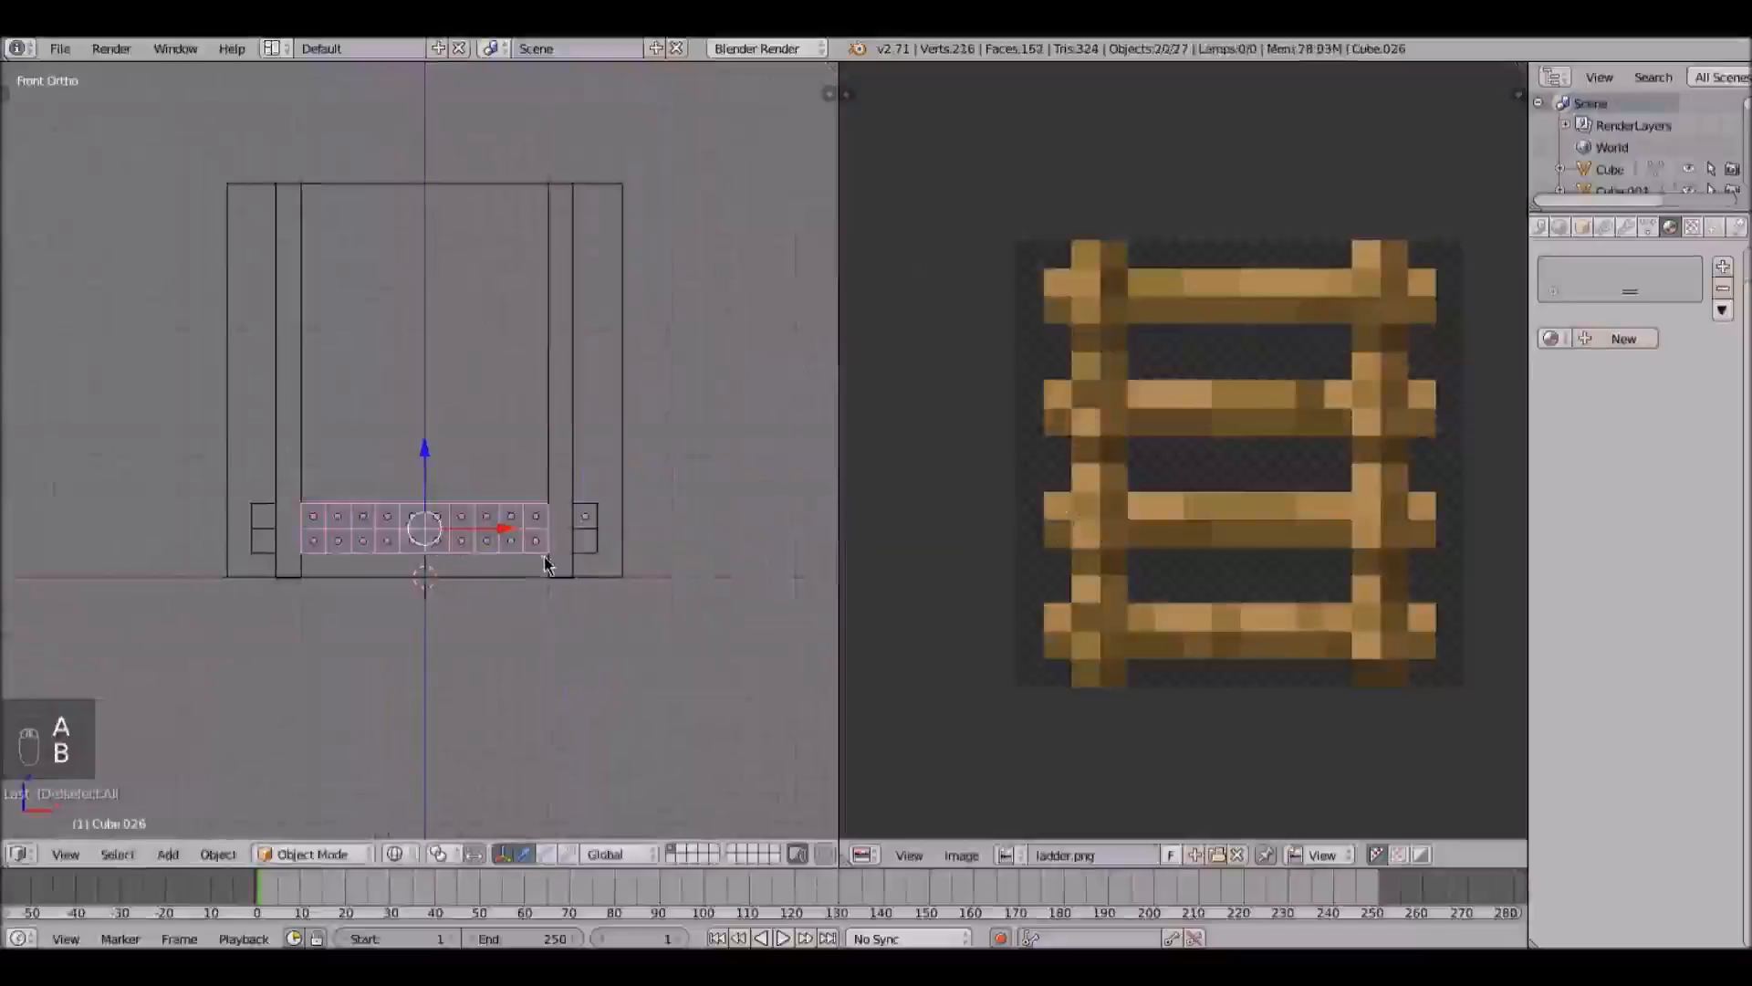
{"action": "scroll", "coordinate": [235, 539], "scroll_direction": "up", "scroll_amount": 3}
{"action": "key", "text": "b"}
{"action": "left_click_drag", "start_coordinate": [235, 531], "coordinate": [624, 641]}
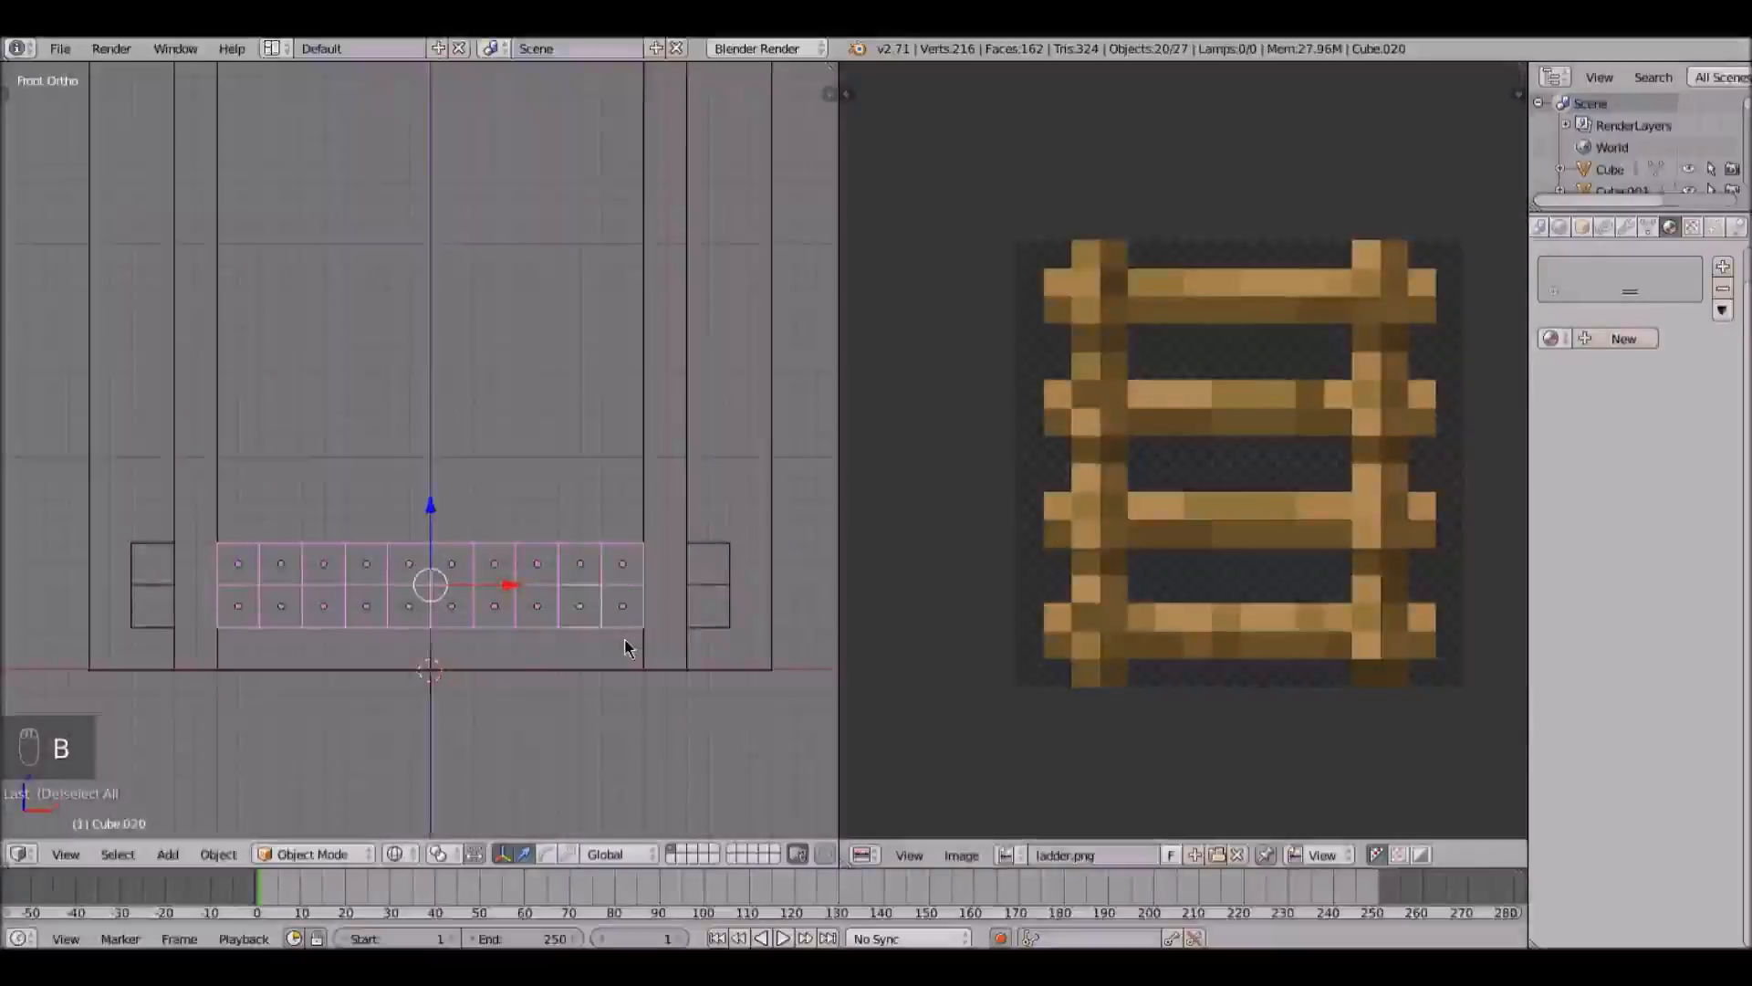
{"action": "key", "text": "ctrl+j"}
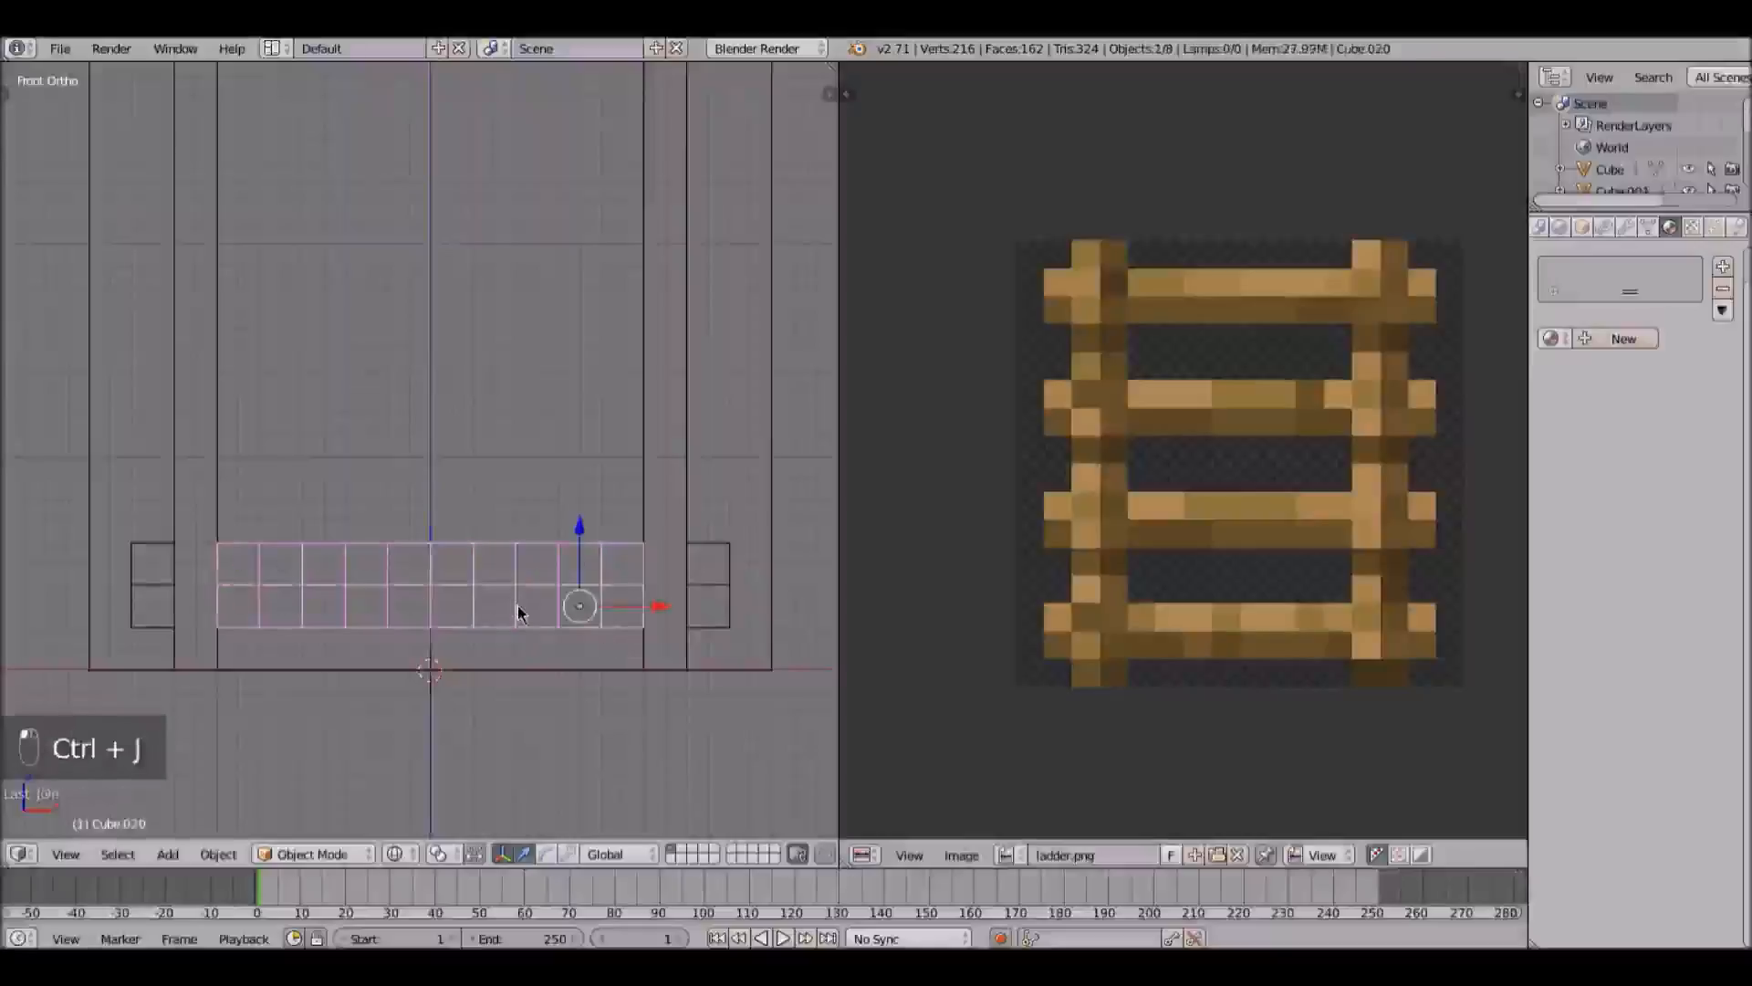
{"action": "key", "text": "g"}
{"action": "right_click", "coordinate": [598, 472]}
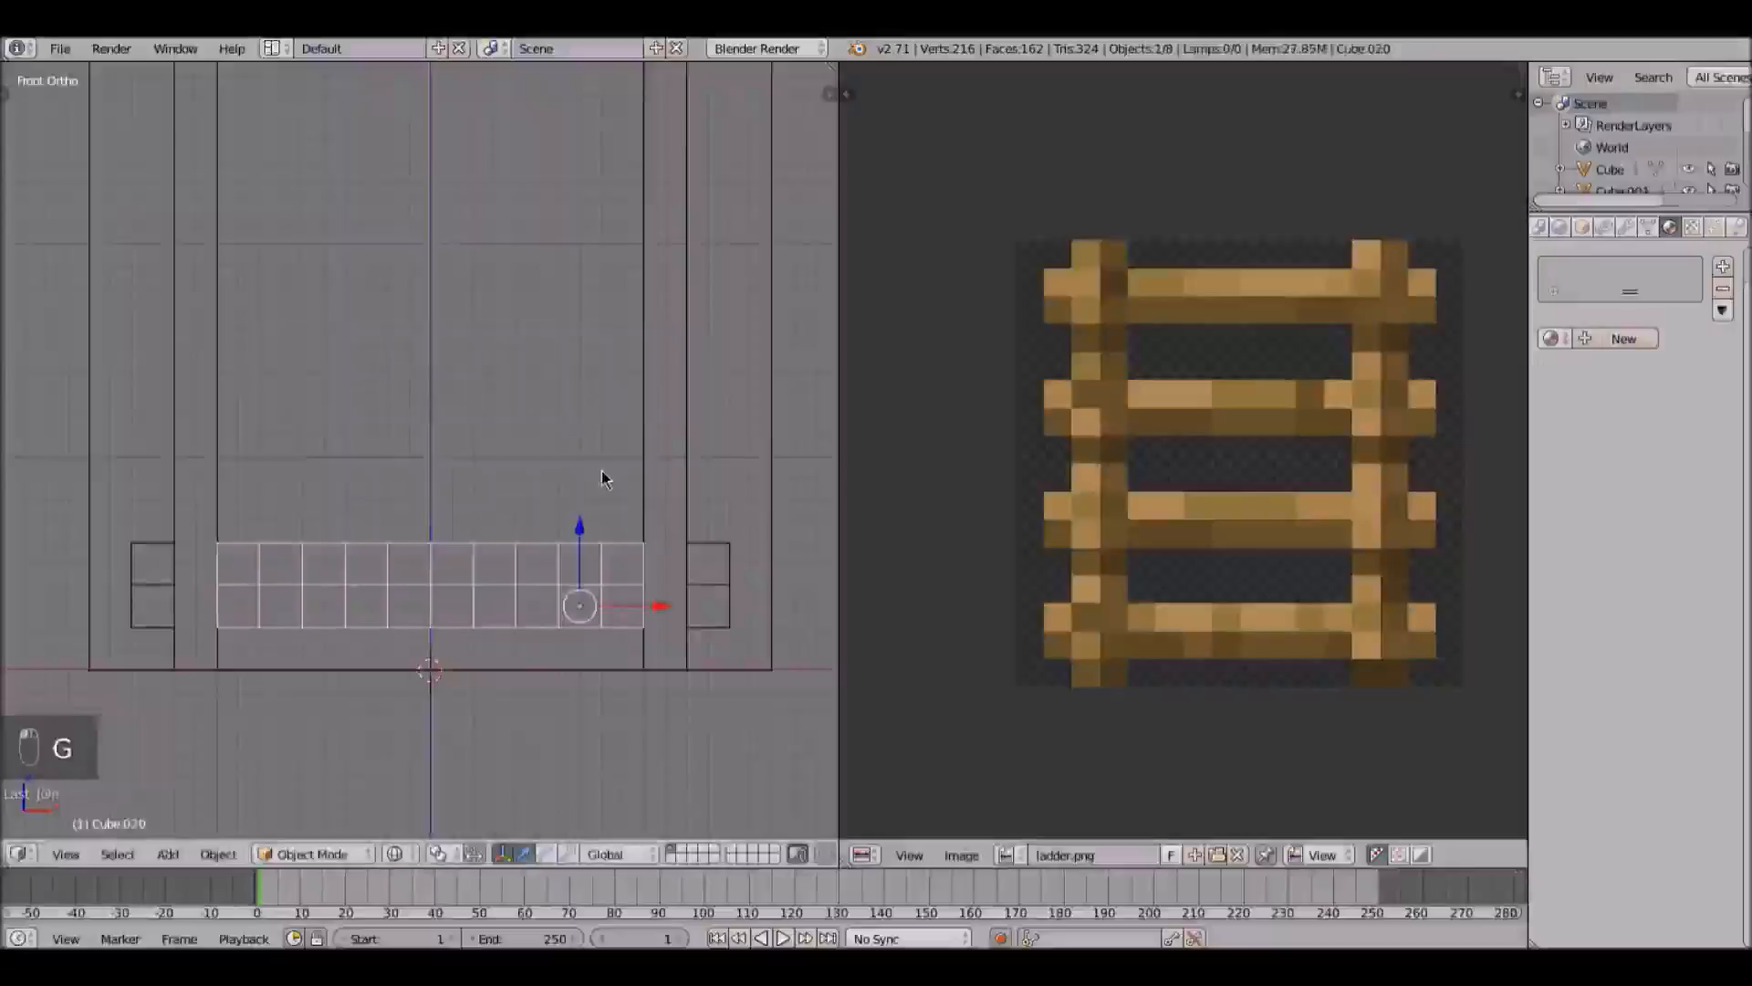
Step: Select the joined rung's visible faces in Edit Mode and assign the ladder.png image to them
{"action": "key", "text": "Tab"}
{"action": "middle_click_drag", "start_coordinate": [502, 613], "coordinate": [538, 564], "text": "shift"}
{"action": "scroll", "coordinate": [518, 568], "scroll_direction": "down", "scroll_amount": 3}
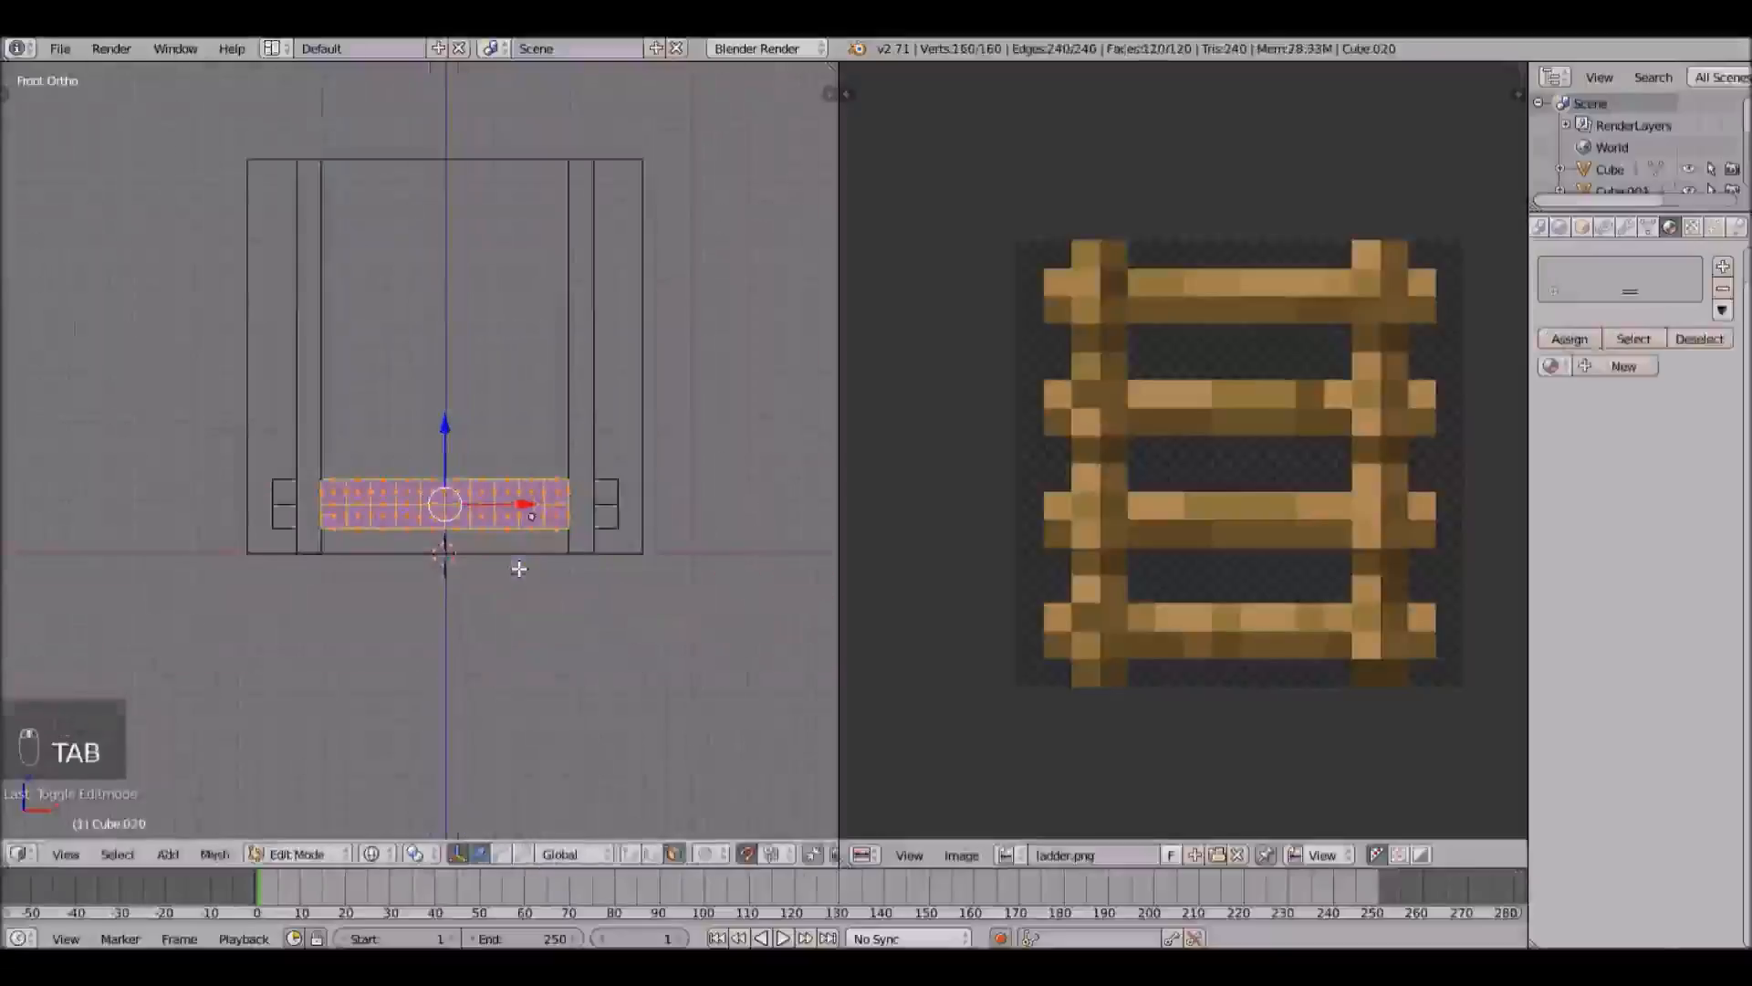
{"action": "scroll", "coordinate": [518, 569], "scroll_direction": "up", "scroll_amount": 3}
{"action": "key", "text": "c"}
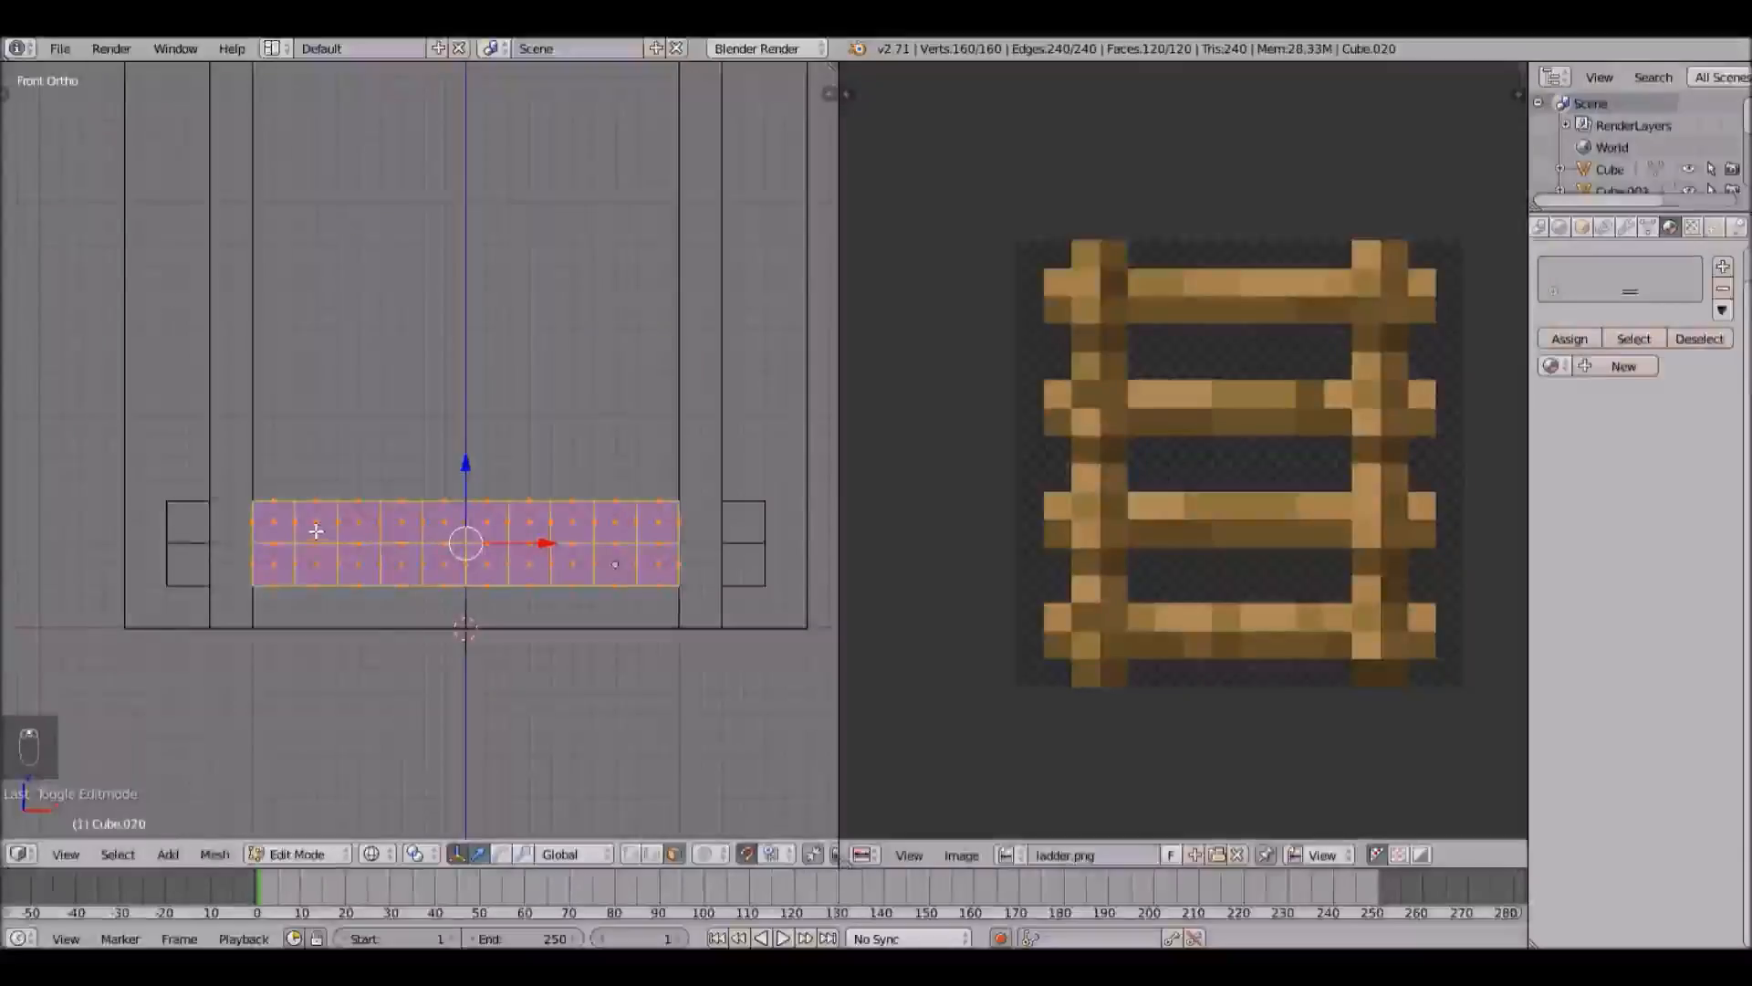
{"action": "key", "text": "a"}
{"action": "key", "text": "c"}
{"action": "mouse_move", "coordinate": [297, 531]}
{"action": "left_mouse_down"}
{"action": "mouse_move", "coordinate": [509, 535]}
{"action": "mouse_move", "coordinate": [429, 561]}
{"action": "mouse_move", "coordinate": [645, 543]}
{"action": "left_mouse_up"}
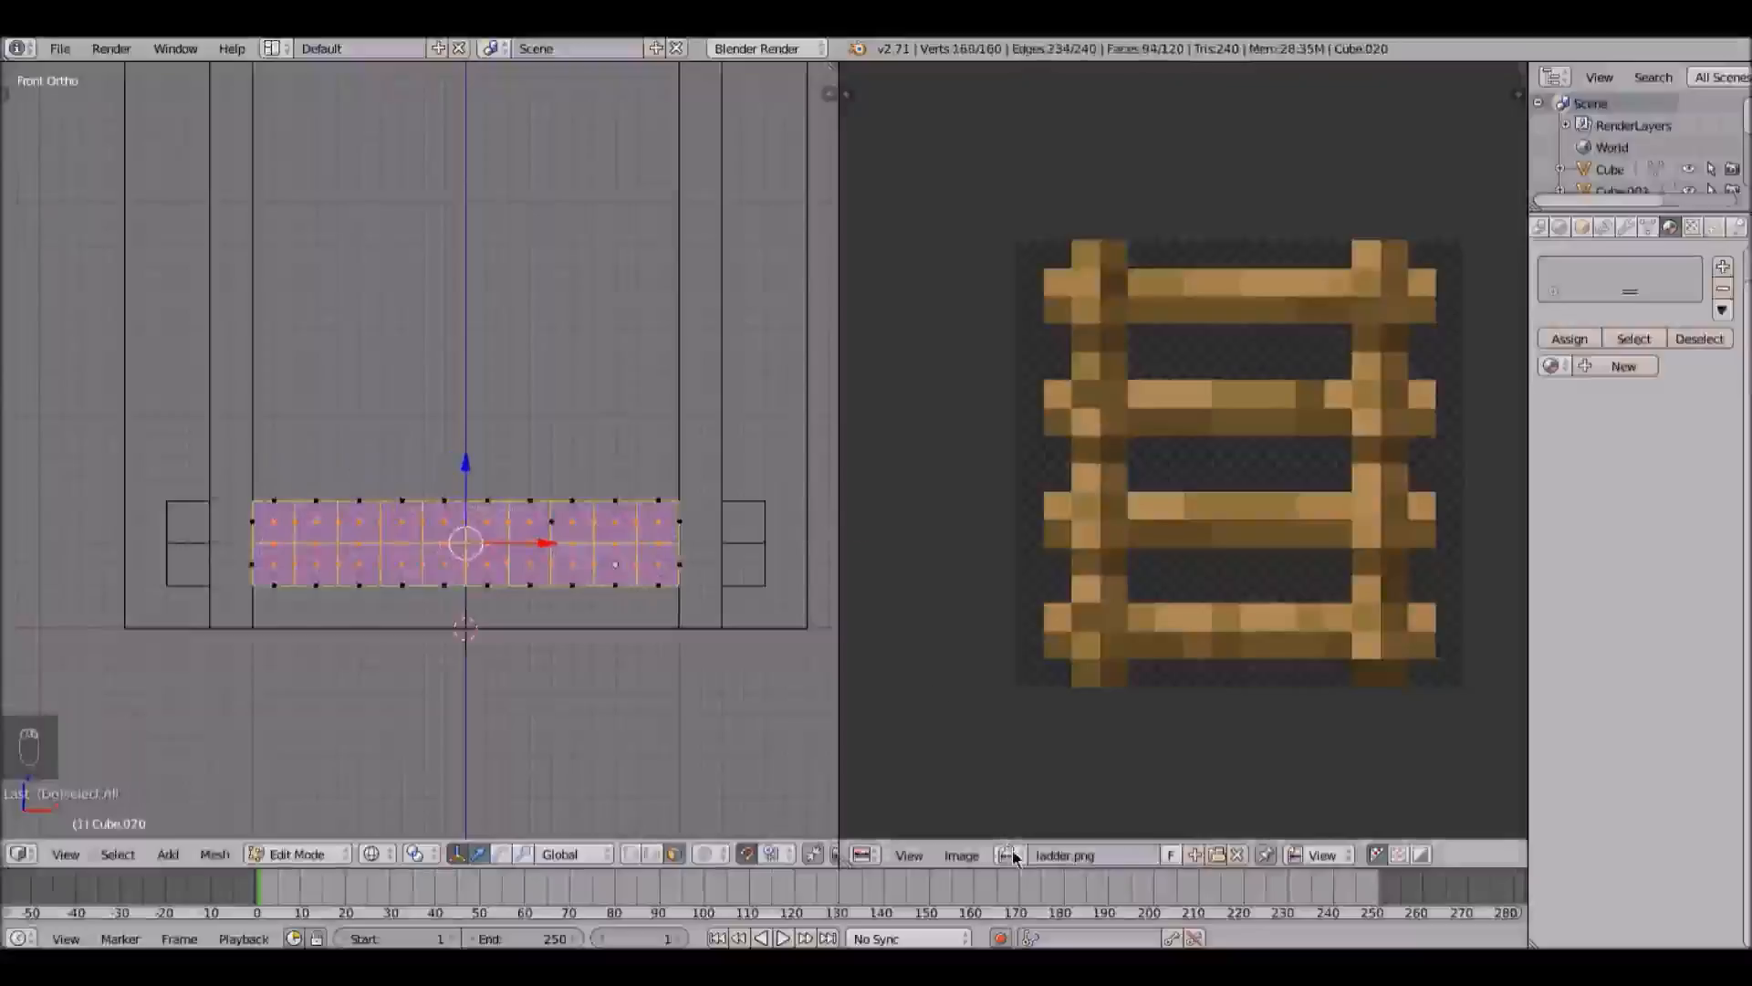
{"action": "left_click", "coordinate": [1007, 854]}
{"action": "left_click", "coordinate": [1060, 623]}
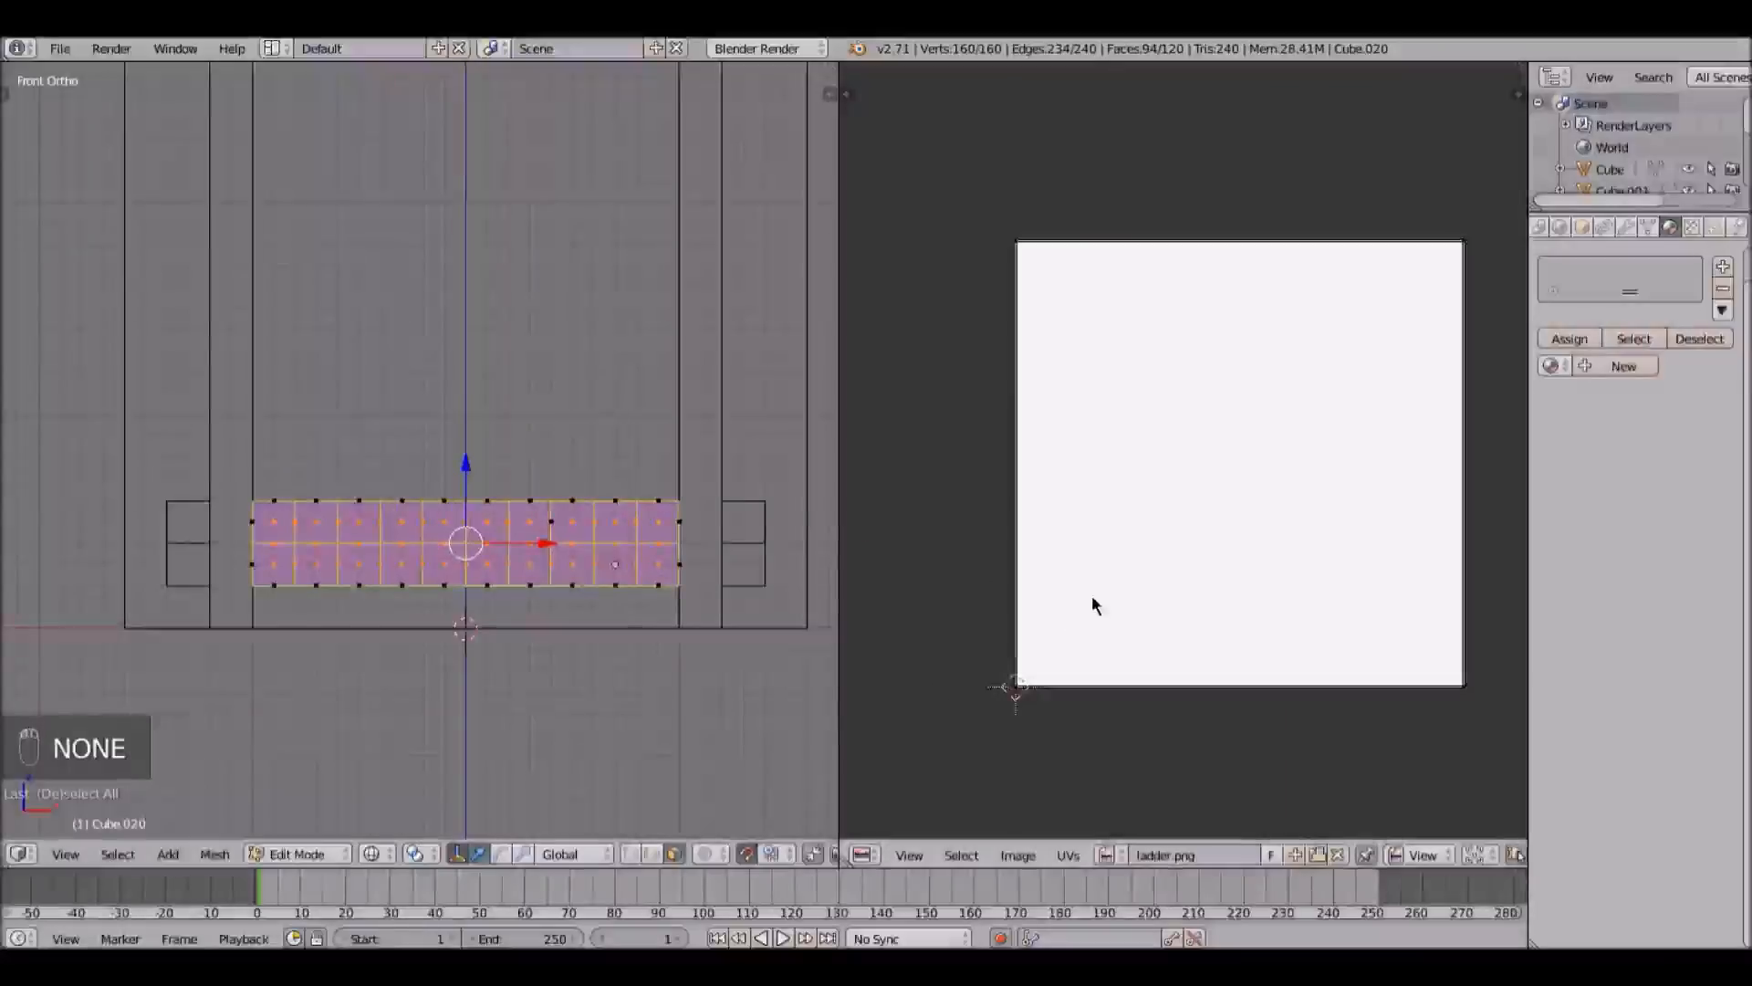
Step: Scale the rung's UVs down to the rung height, place them on ladder.png's lowest rung and resize them along X
{"action": "scroll", "coordinate": [1104, 556], "scroll_direction": "down", "scroll_amount": 2}
{"action": "key", "text": "b"}
{"action": "left_click_drag", "start_coordinate": [1032, 273], "coordinate": [1388, 665]}
{"action": "key", "text": "s"}
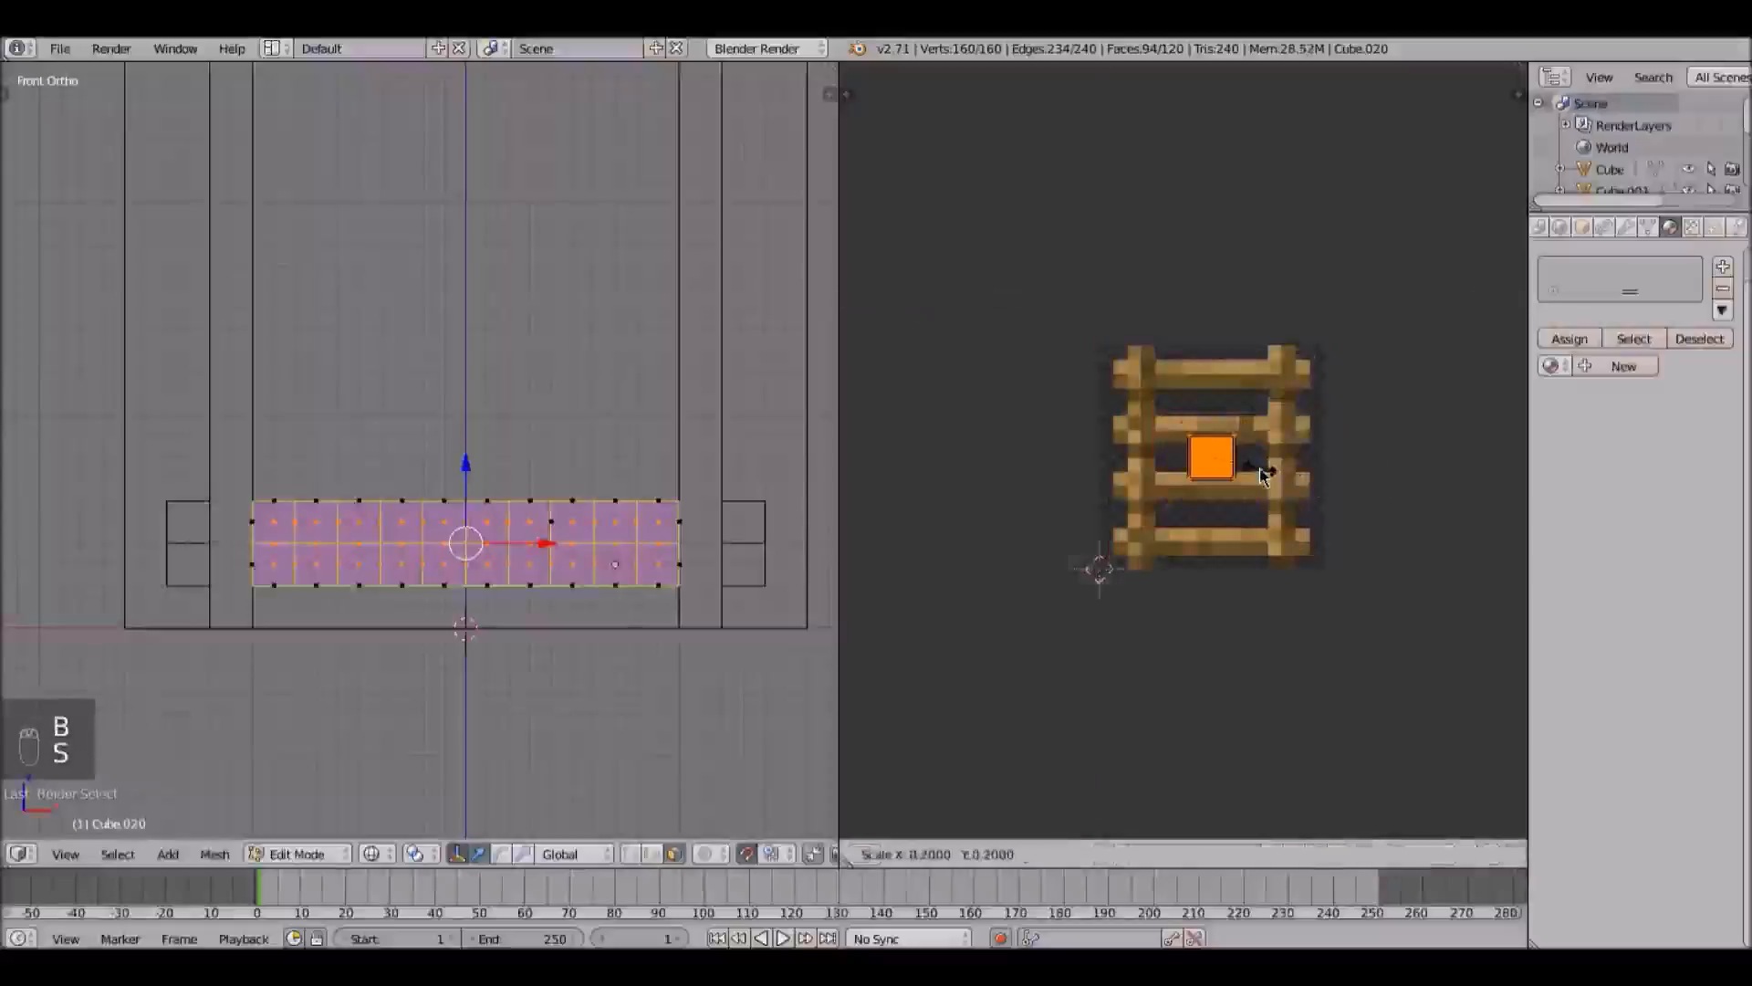
{"action": "left_click", "coordinate": [1263, 469]}
{"action": "scroll", "coordinate": [1262, 469], "scroll_direction": "up", "scroll_amount": 3}
{"action": "key", "text": "s"}
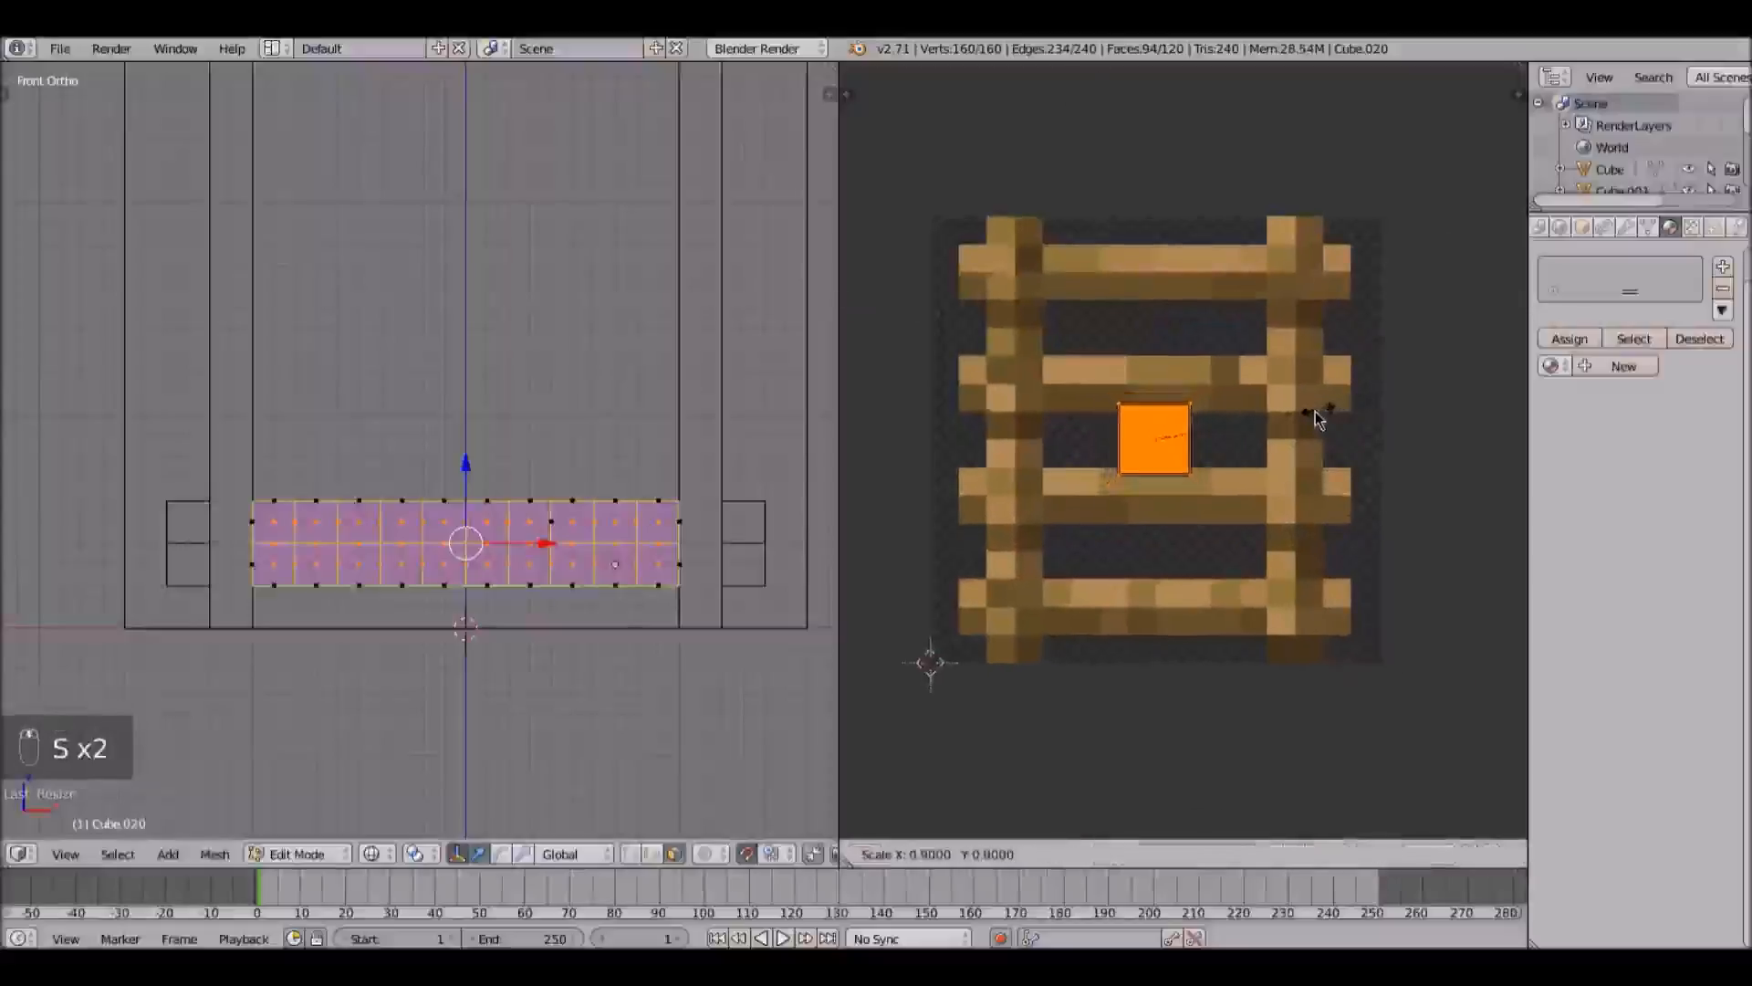
{"action": "left_click", "coordinate": [1278, 417]}
{"action": "key", "text": "g"}
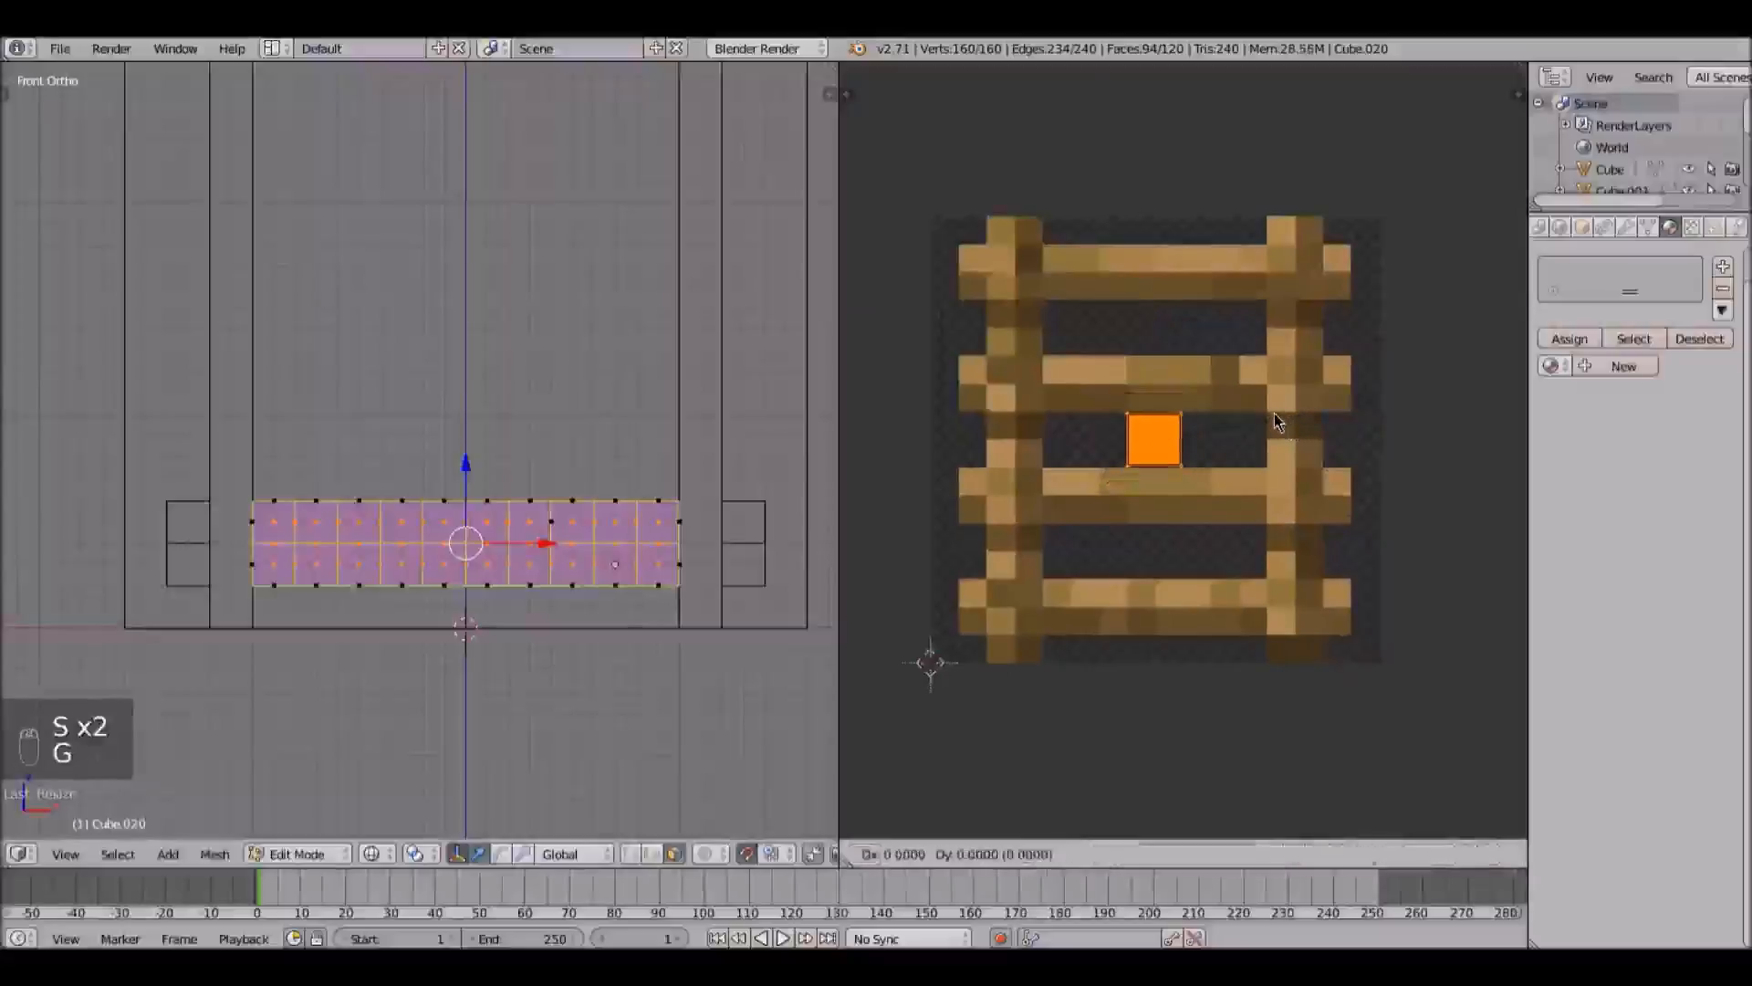
{"action": "left_click", "coordinate": [1279, 578]}
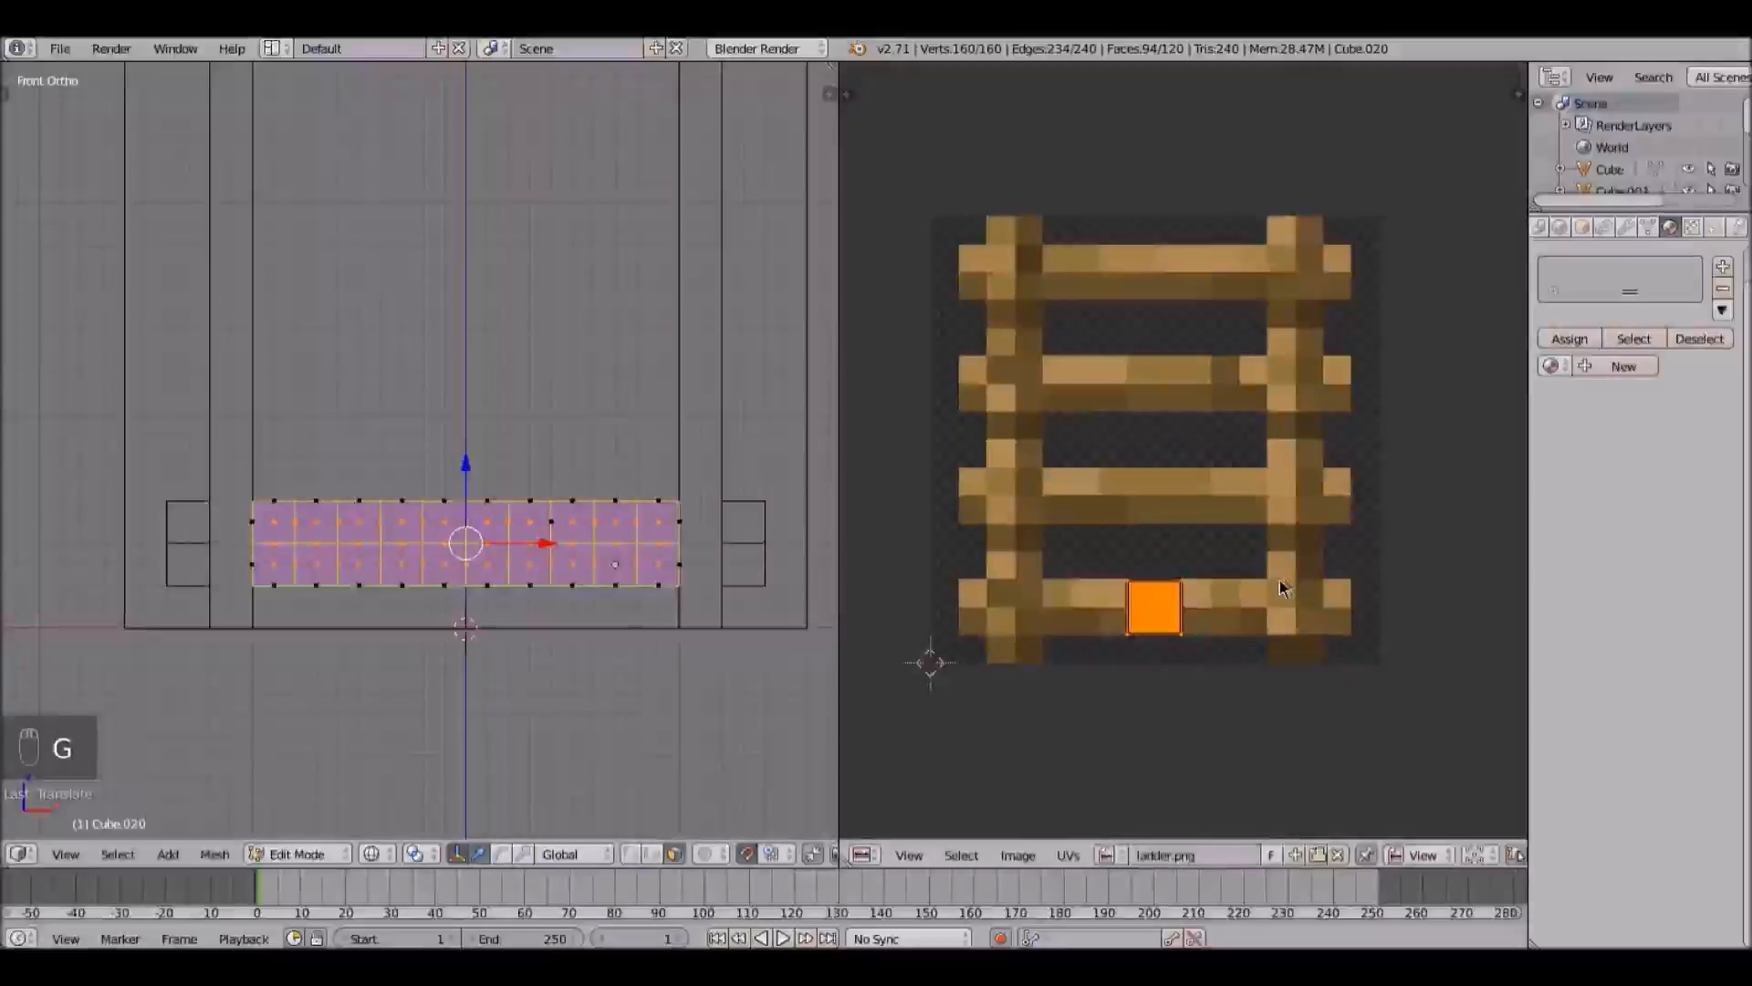
{"action": "key", "text": "s"}
{"action": "key", "text": "x"}
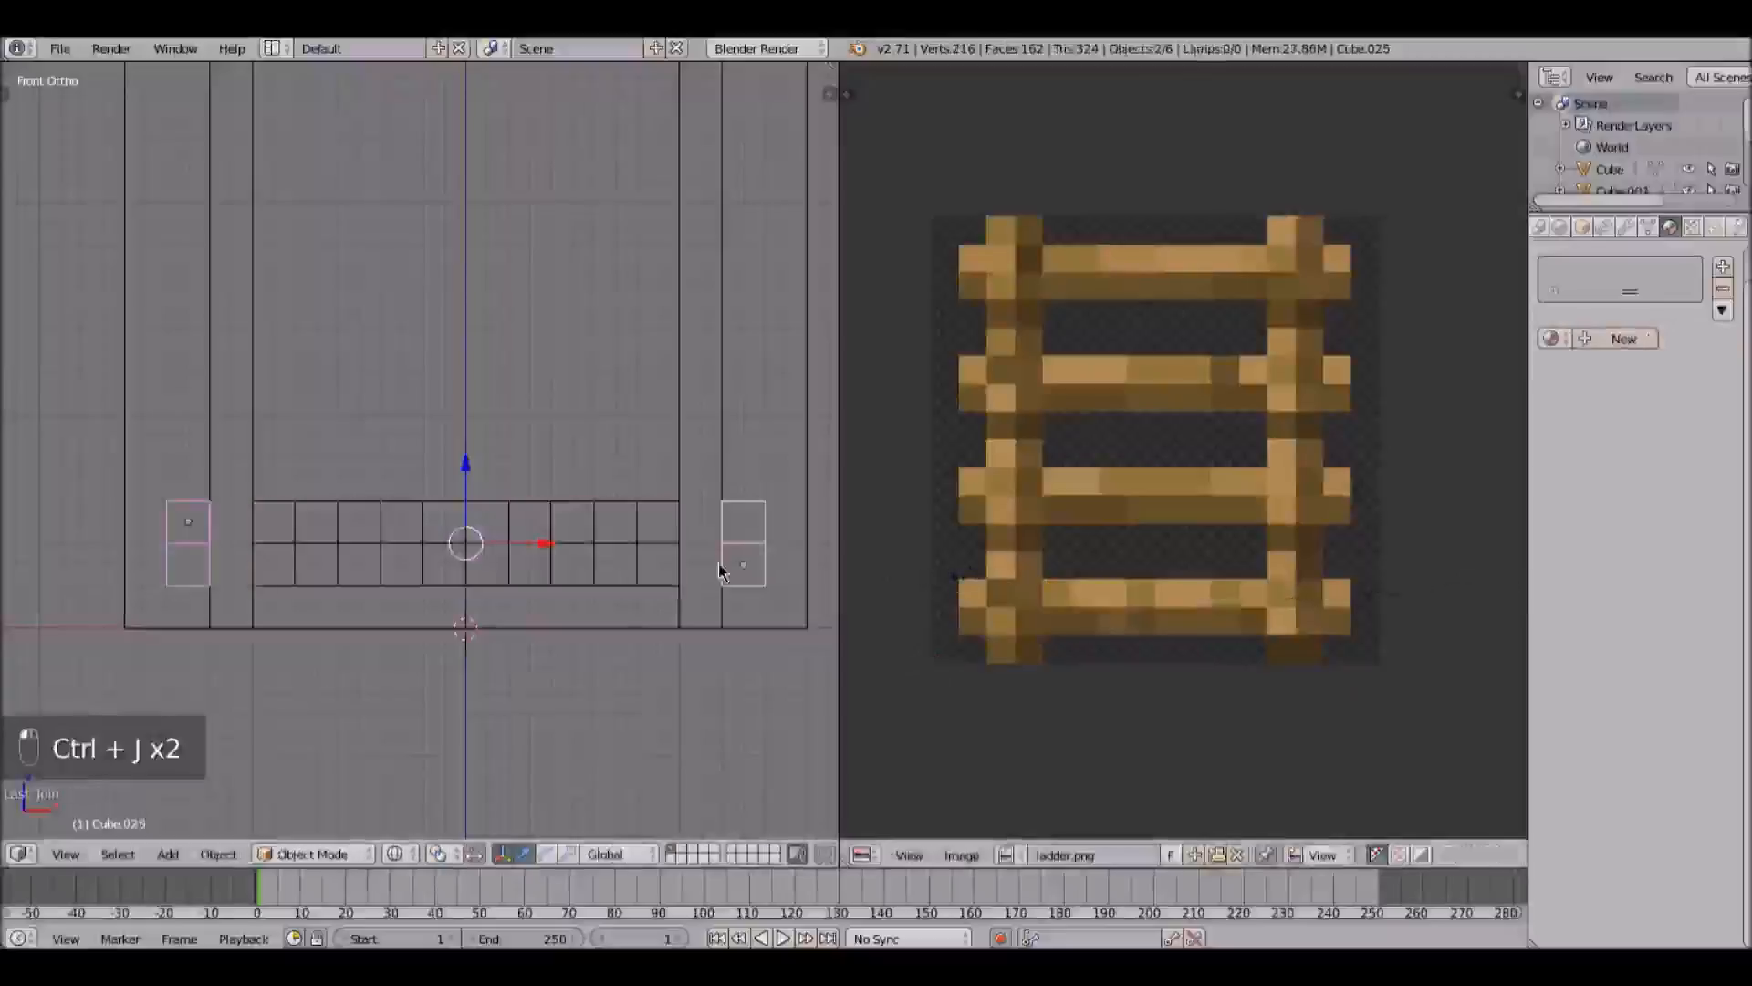
Step: Join the cubes outside both posts into one object and assign ladder.png to their selected faces
{"action": "key", "text": "ctrl+j"}
{"action": "key", "text": "Tab"}
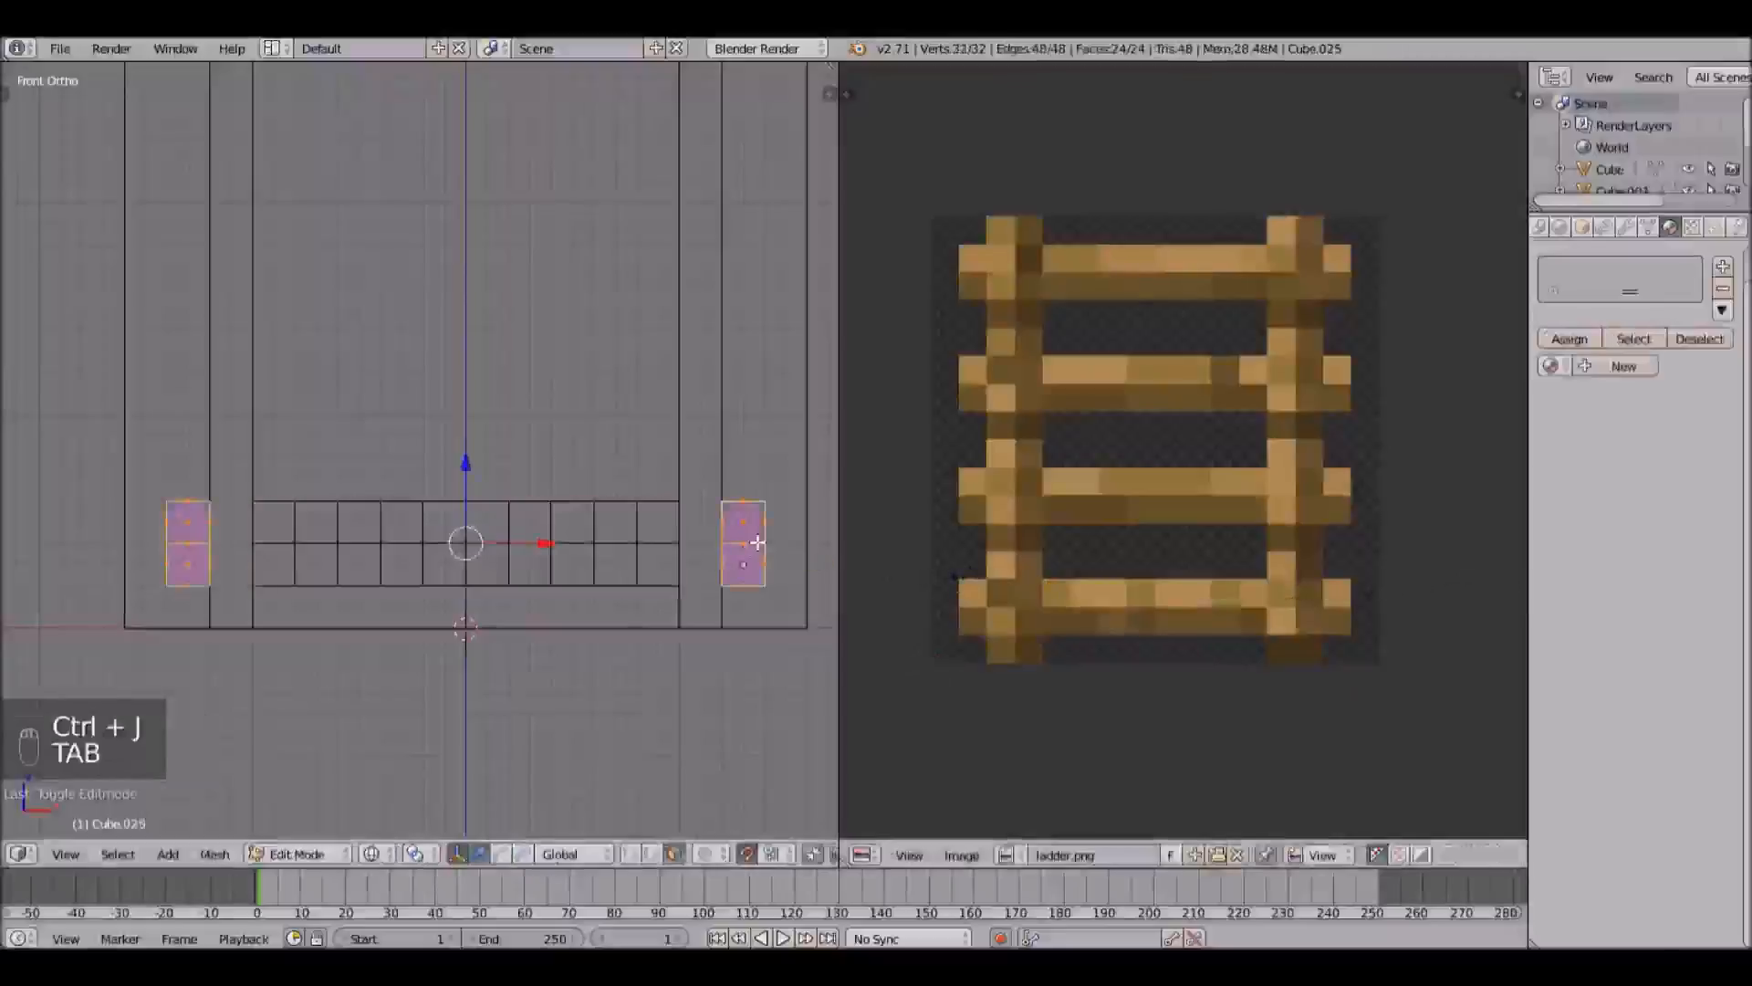
{"action": "right_click", "coordinate": [738, 536]}
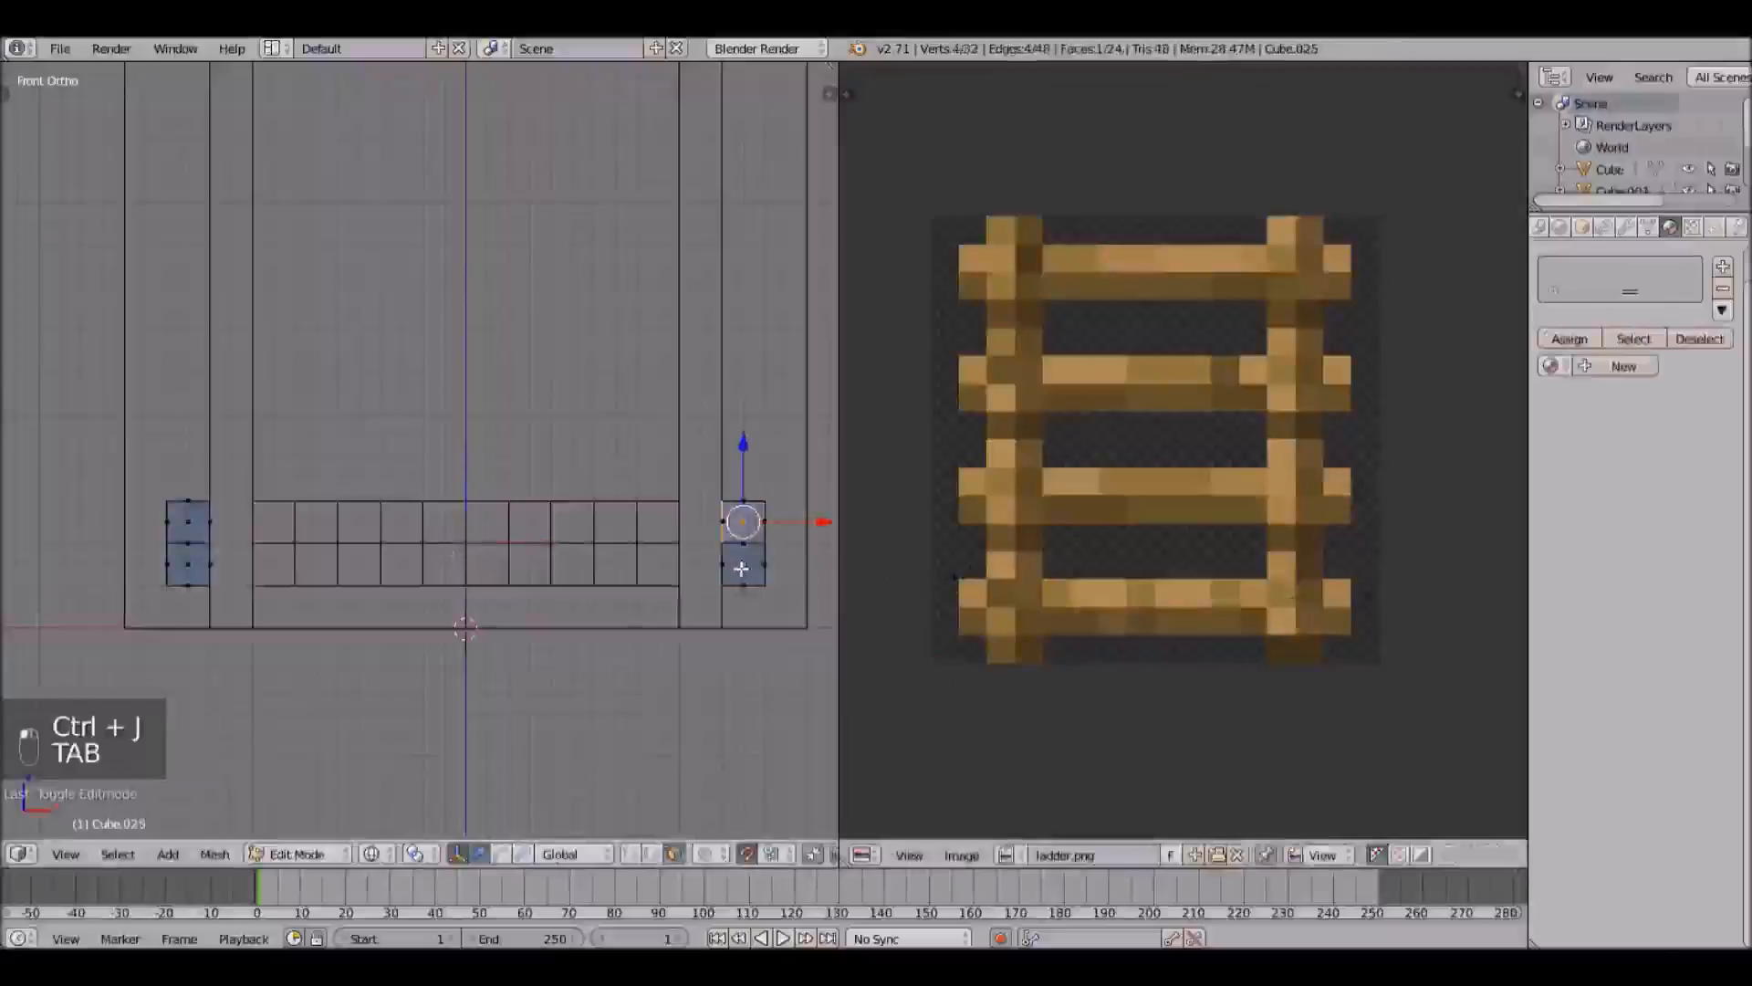
{"action": "right_click", "coordinate": [192, 533], "text": "shift"}
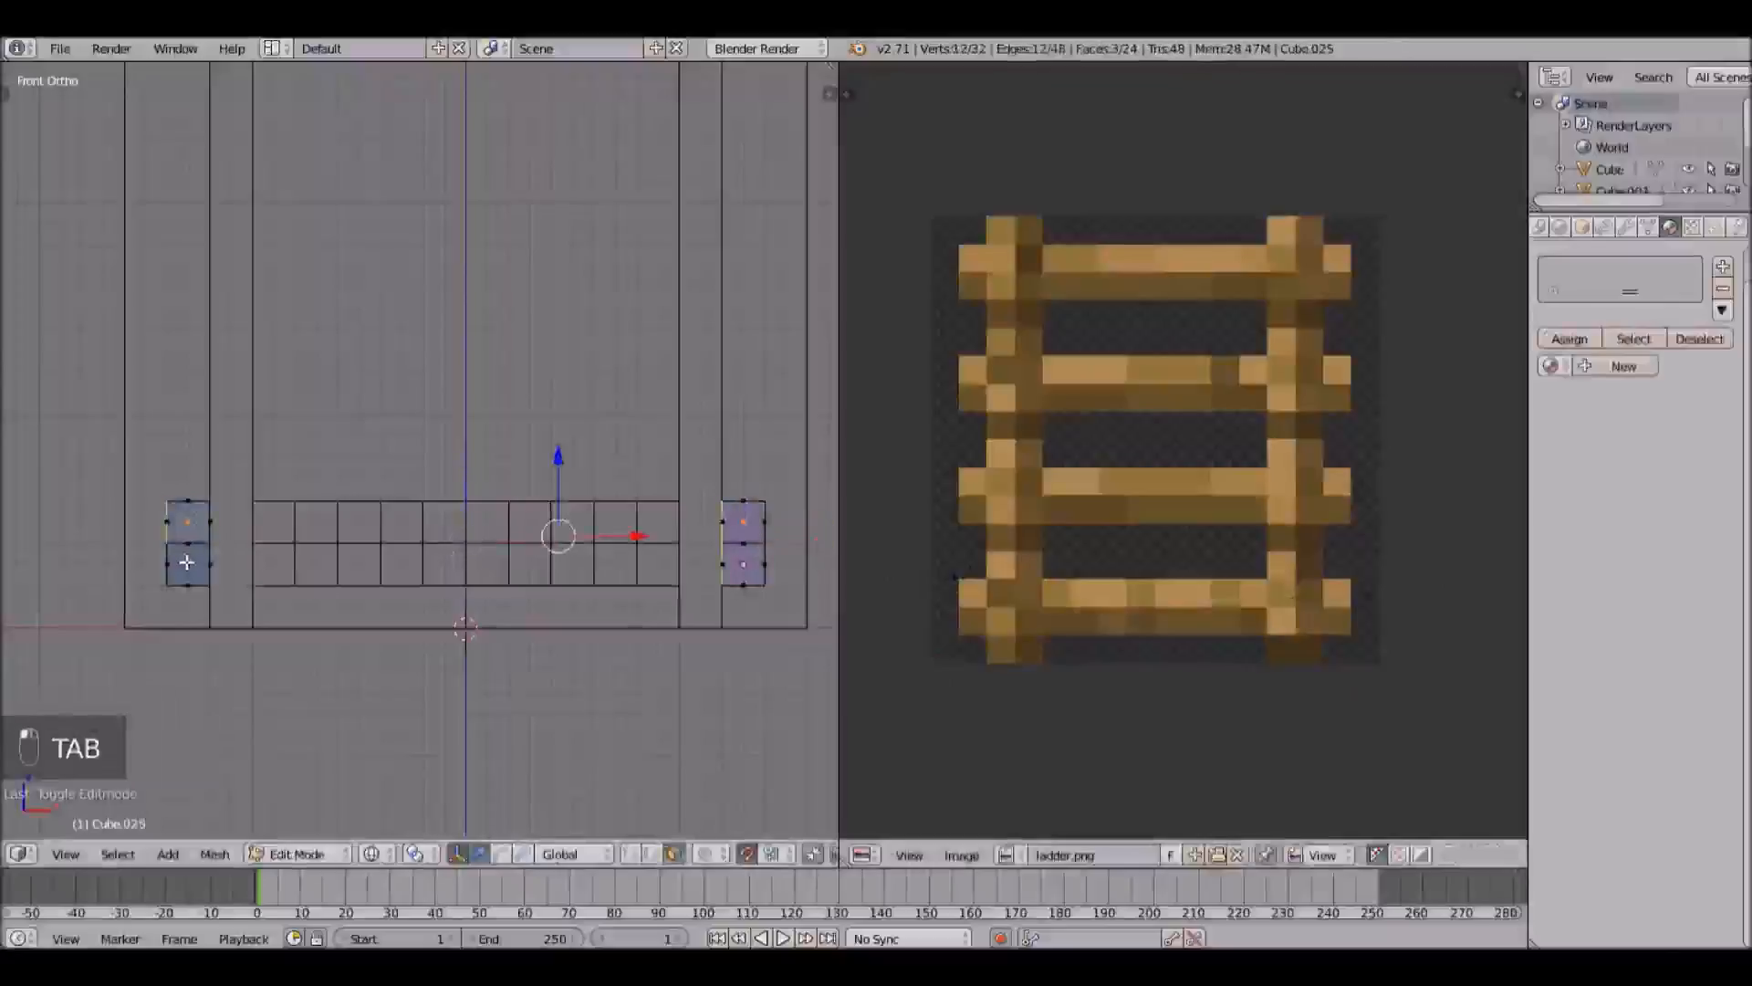
{"action": "left_click", "coordinate": [1005, 855]}
{"action": "left_click", "coordinate": [1034, 628]}
Step: Scale down the end cubes' UVs and move them onto the lowest rung of ladder.png
{"action": "key", "text": "b"}
{"action": "left_click_drag", "start_coordinate": [915, 164], "coordinate": [1451, 756]}
{"action": "key", "text": "s"}
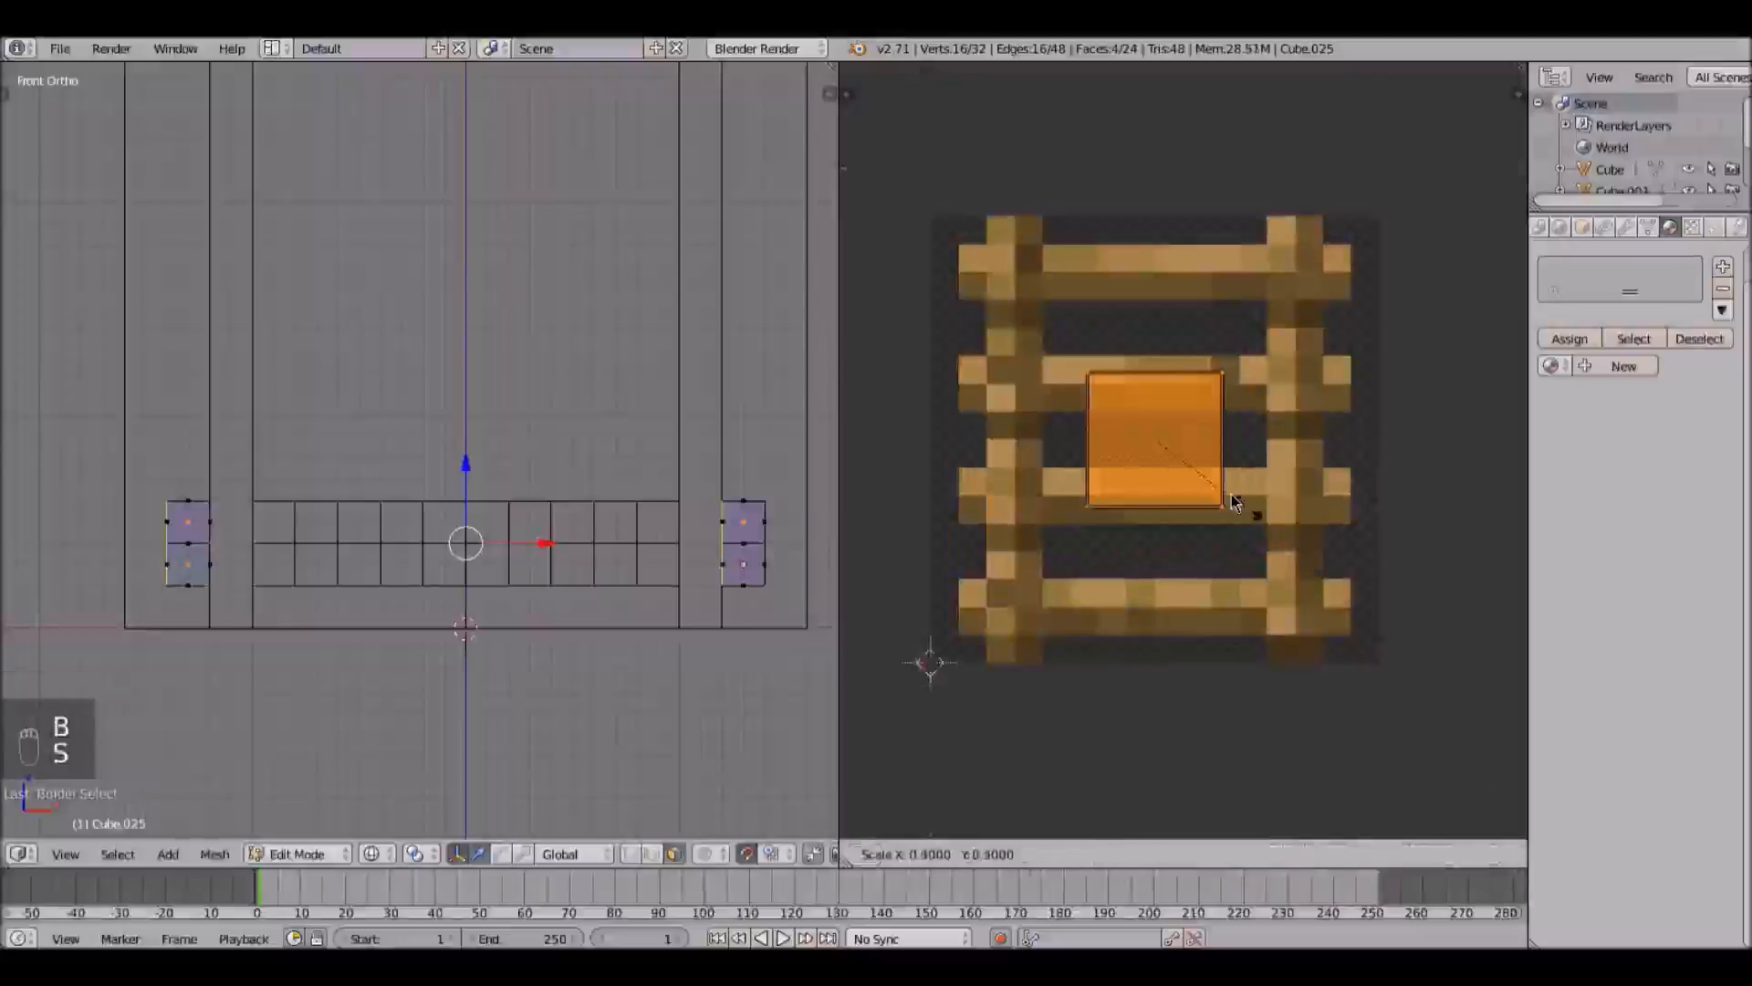
{"action": "left_click", "coordinate": [1209, 492]}
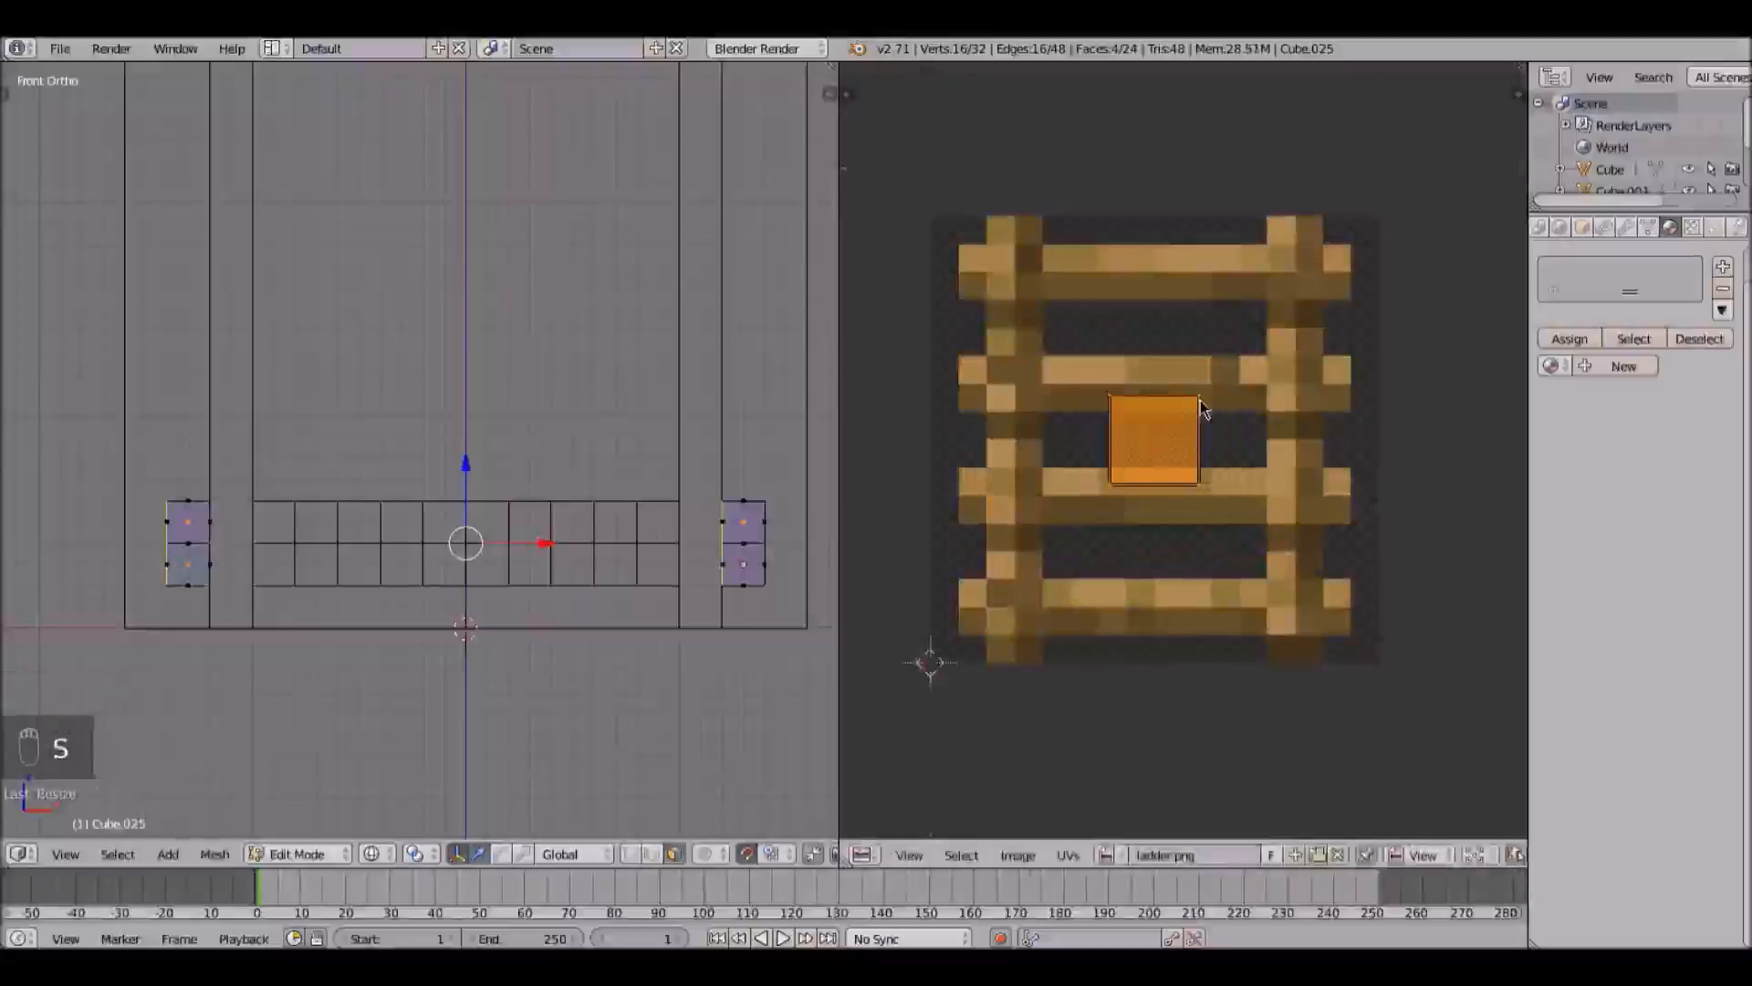
{"action": "key", "text": "g"}
{"action": "left_click", "coordinate": [1199, 562]}
Step: Deselect the two faces on the left end cubes, keeping only the right end pair selected
{"action": "mouse_move", "coordinate": [693, 557]}
{"action": "middle_mouse_down"}
{"action": "mouse_move", "coordinate": [493, 574]}
{"action": "mouse_move", "coordinate": [399, 633]}
{"action": "mouse_move", "coordinate": [423, 528]}
{"action": "mouse_move", "coordinate": [688, 532]}
{"action": "middle_mouse_up"}
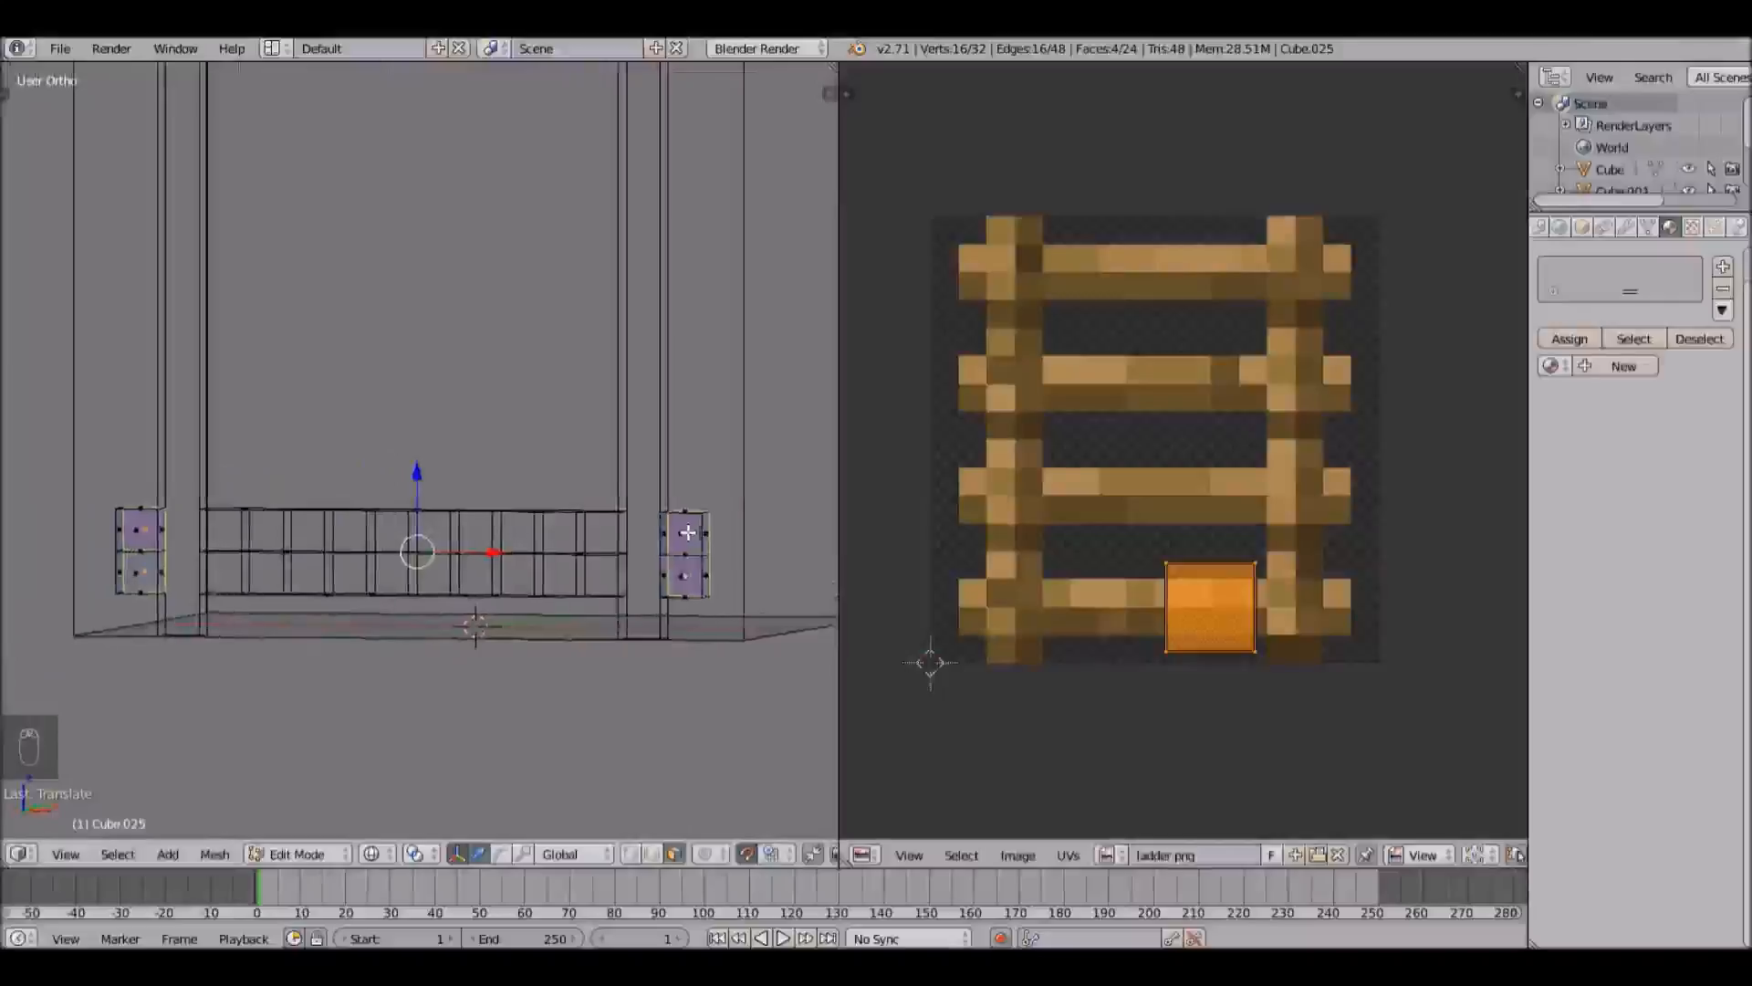
{"action": "key", "text": "KP_1"}
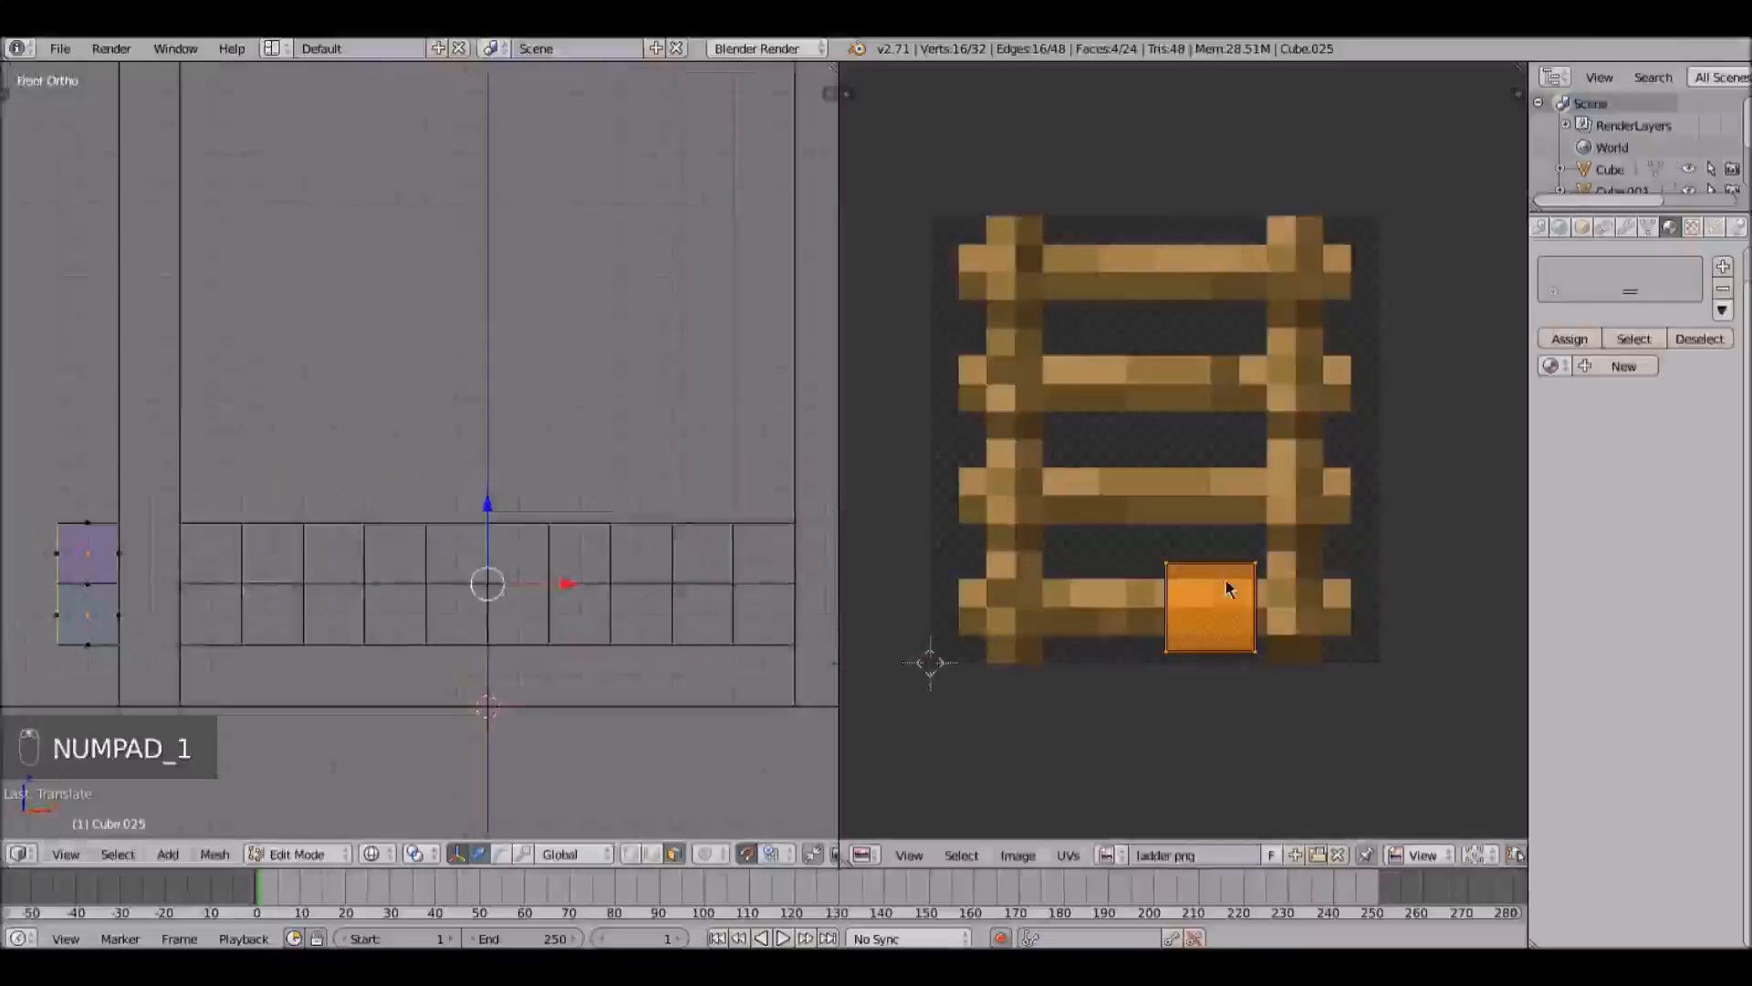
{"action": "scroll", "coordinate": [1227, 589], "scroll_direction": "down", "scroll_amount": 2}
{"action": "middle_click_drag", "start_coordinate": [347, 618], "coordinate": [402, 567], "text": "shift"}
{"action": "middle_click_drag", "start_coordinate": [207, 512], "coordinate": [305, 501]}
{"action": "right_click", "coordinate": [313, 516], "text": "shift"}
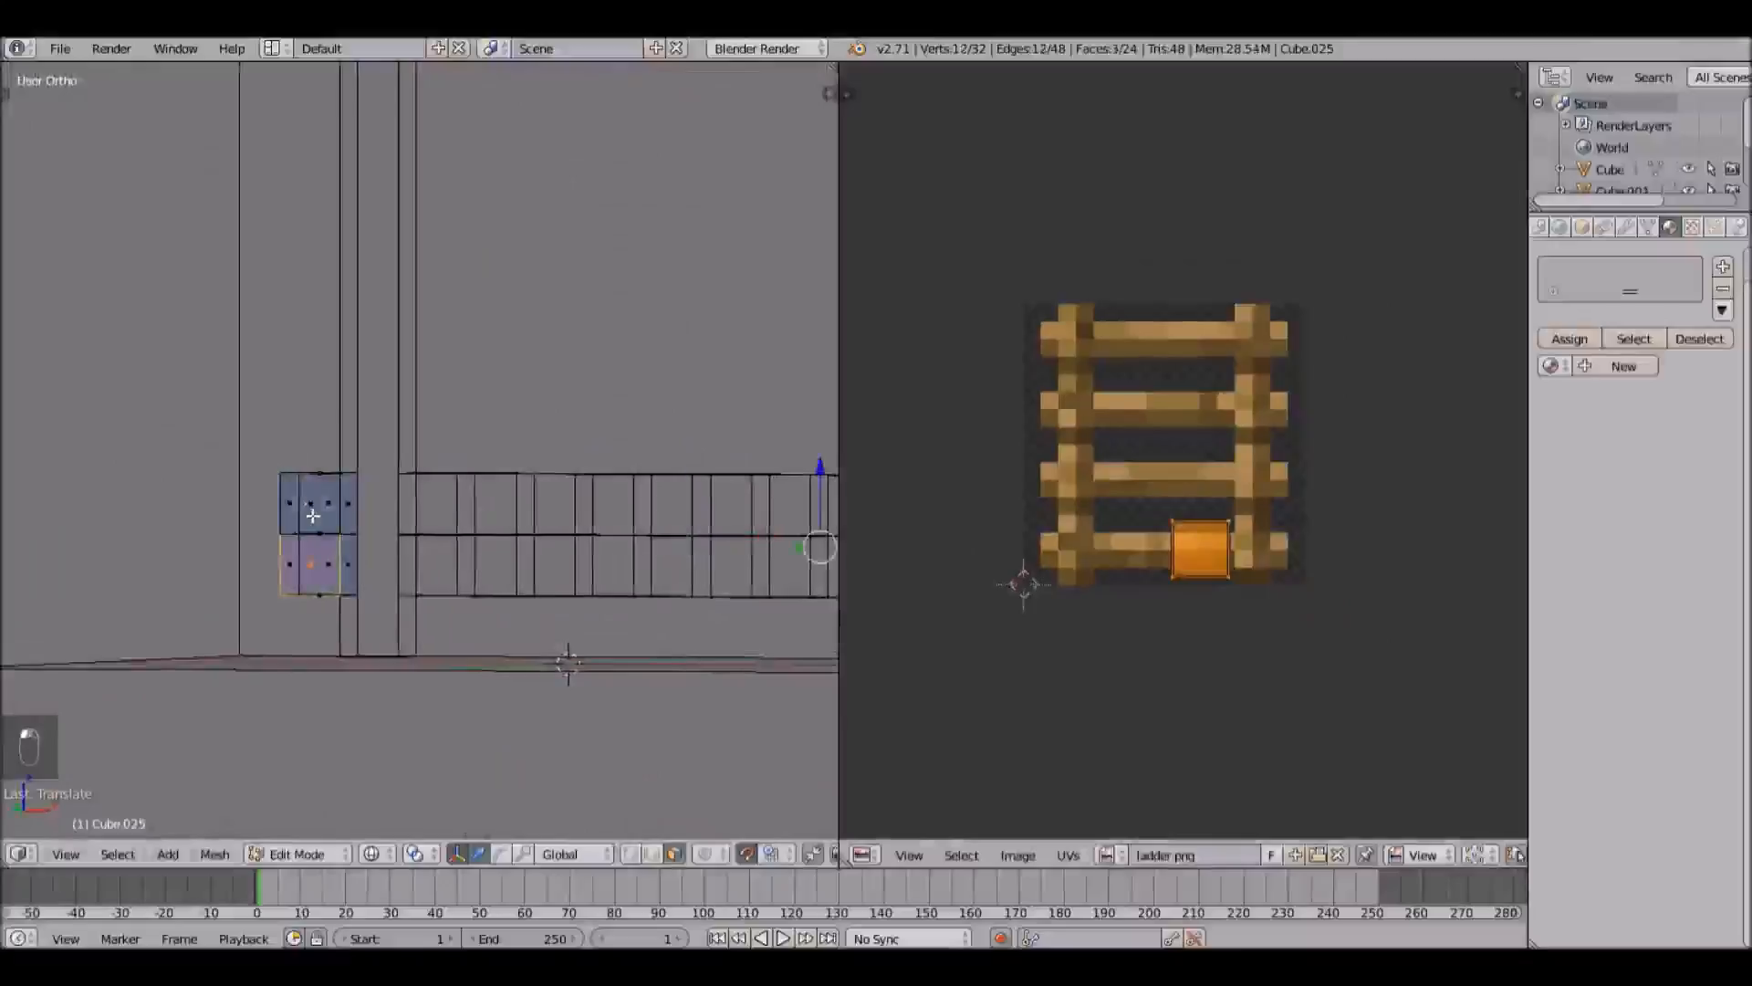
{"action": "right_click", "coordinate": [310, 565], "text": "shift"}
{"action": "scroll", "coordinate": [437, 561], "scroll_direction": "down", "scroll_amount": 2}
{"action": "middle_click_drag", "start_coordinate": [427, 560], "coordinate": [354, 558]}
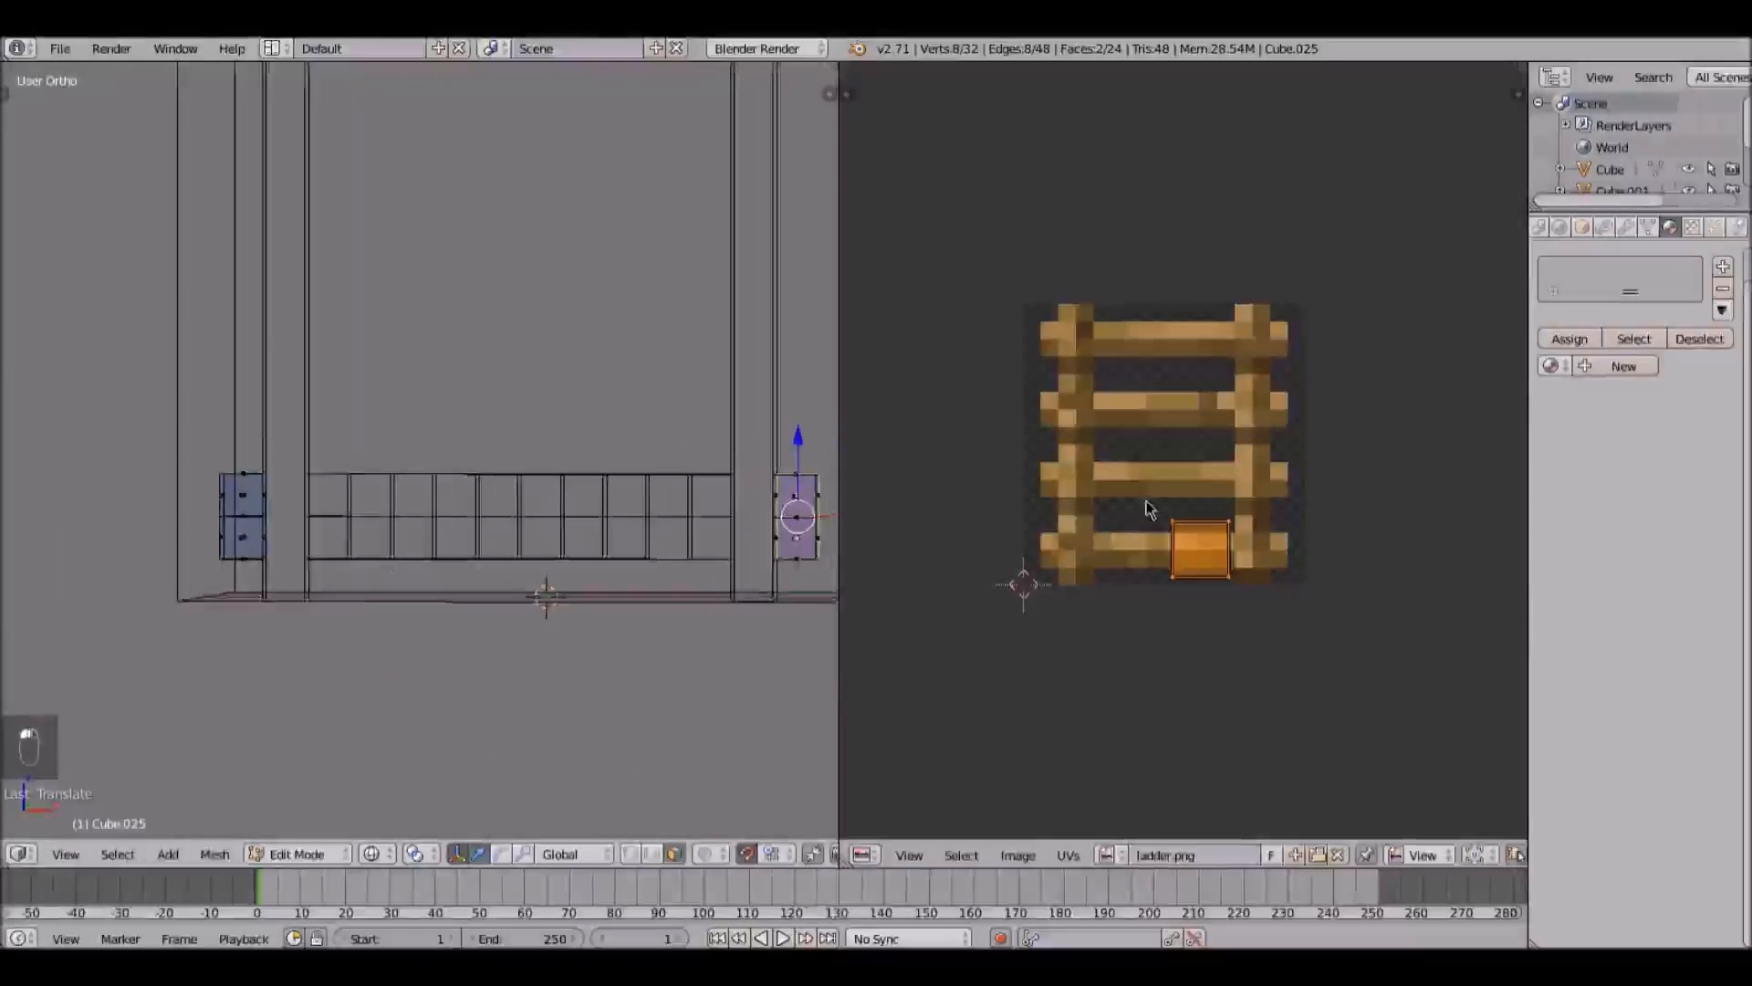
Step: Shrink the right end pair's UVs and shift them toward the right end of ladder.png's lowest rung
{"action": "key", "text": "s"}
{"action": "left_click", "coordinate": [1241, 582]}
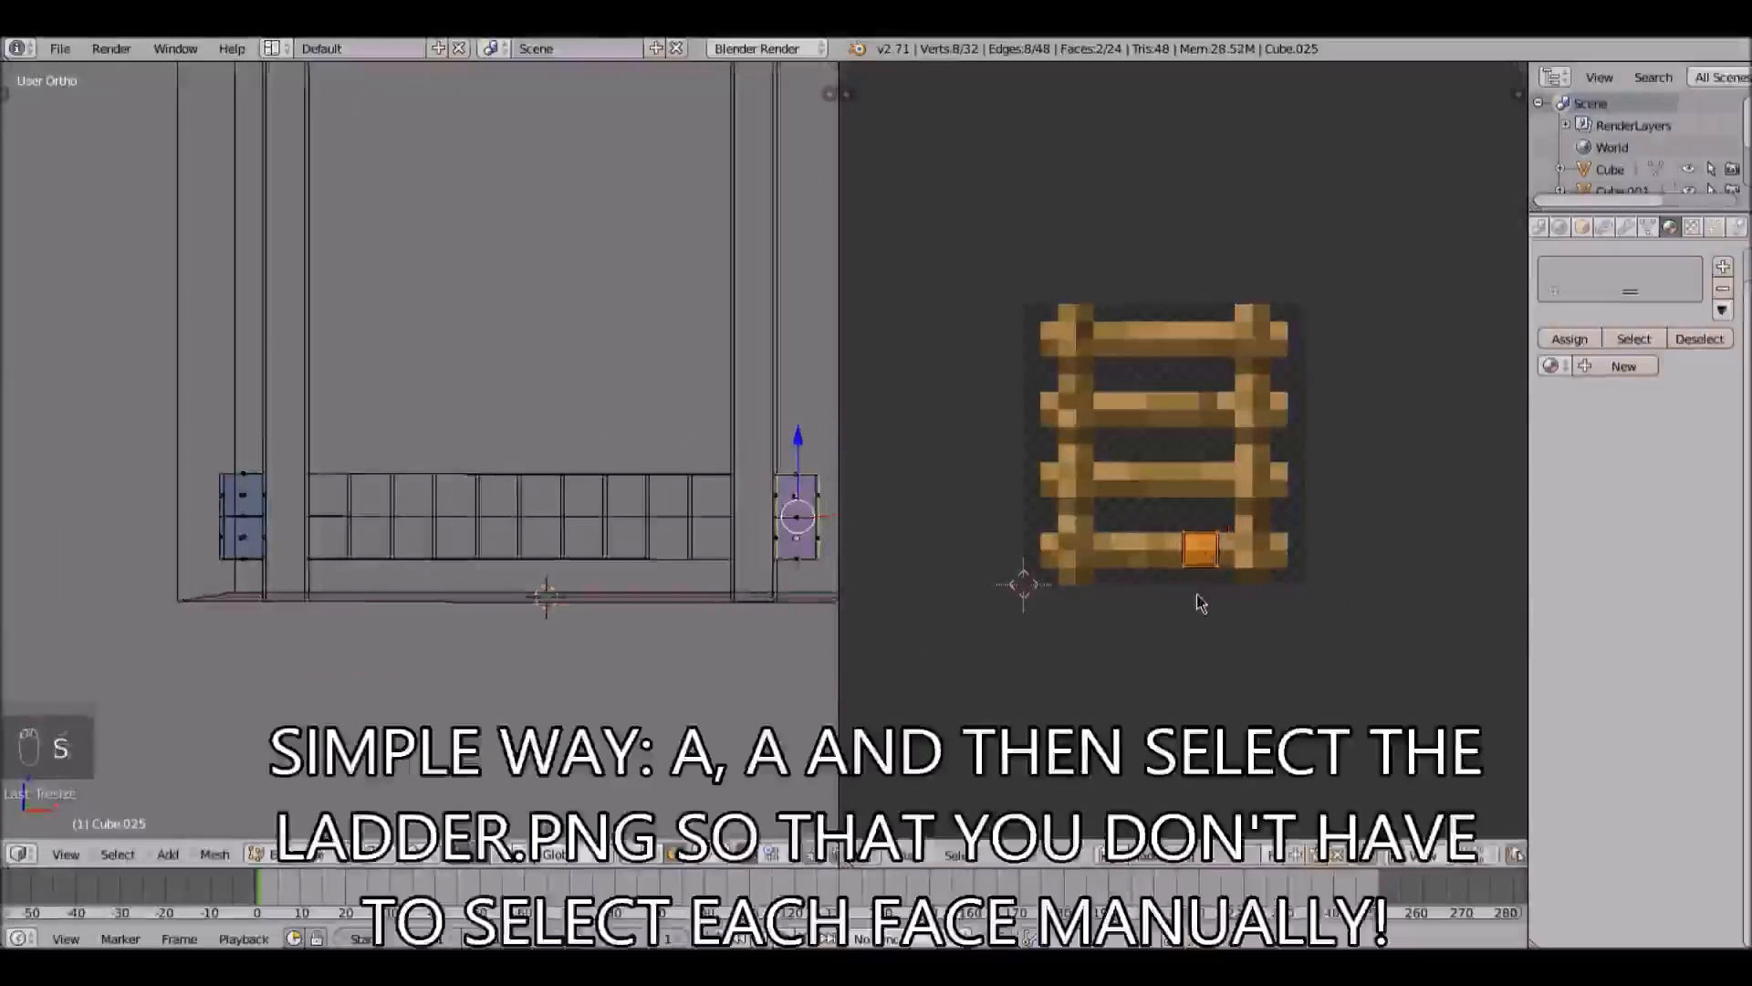
{"action": "key", "text": "g"}
{"action": "left_click", "coordinate": [1272, 605]}
{"action": "key", "text": "s"}
{"action": "left_click", "coordinate": [1336, 540]}
{"action": "key", "text": "g"}
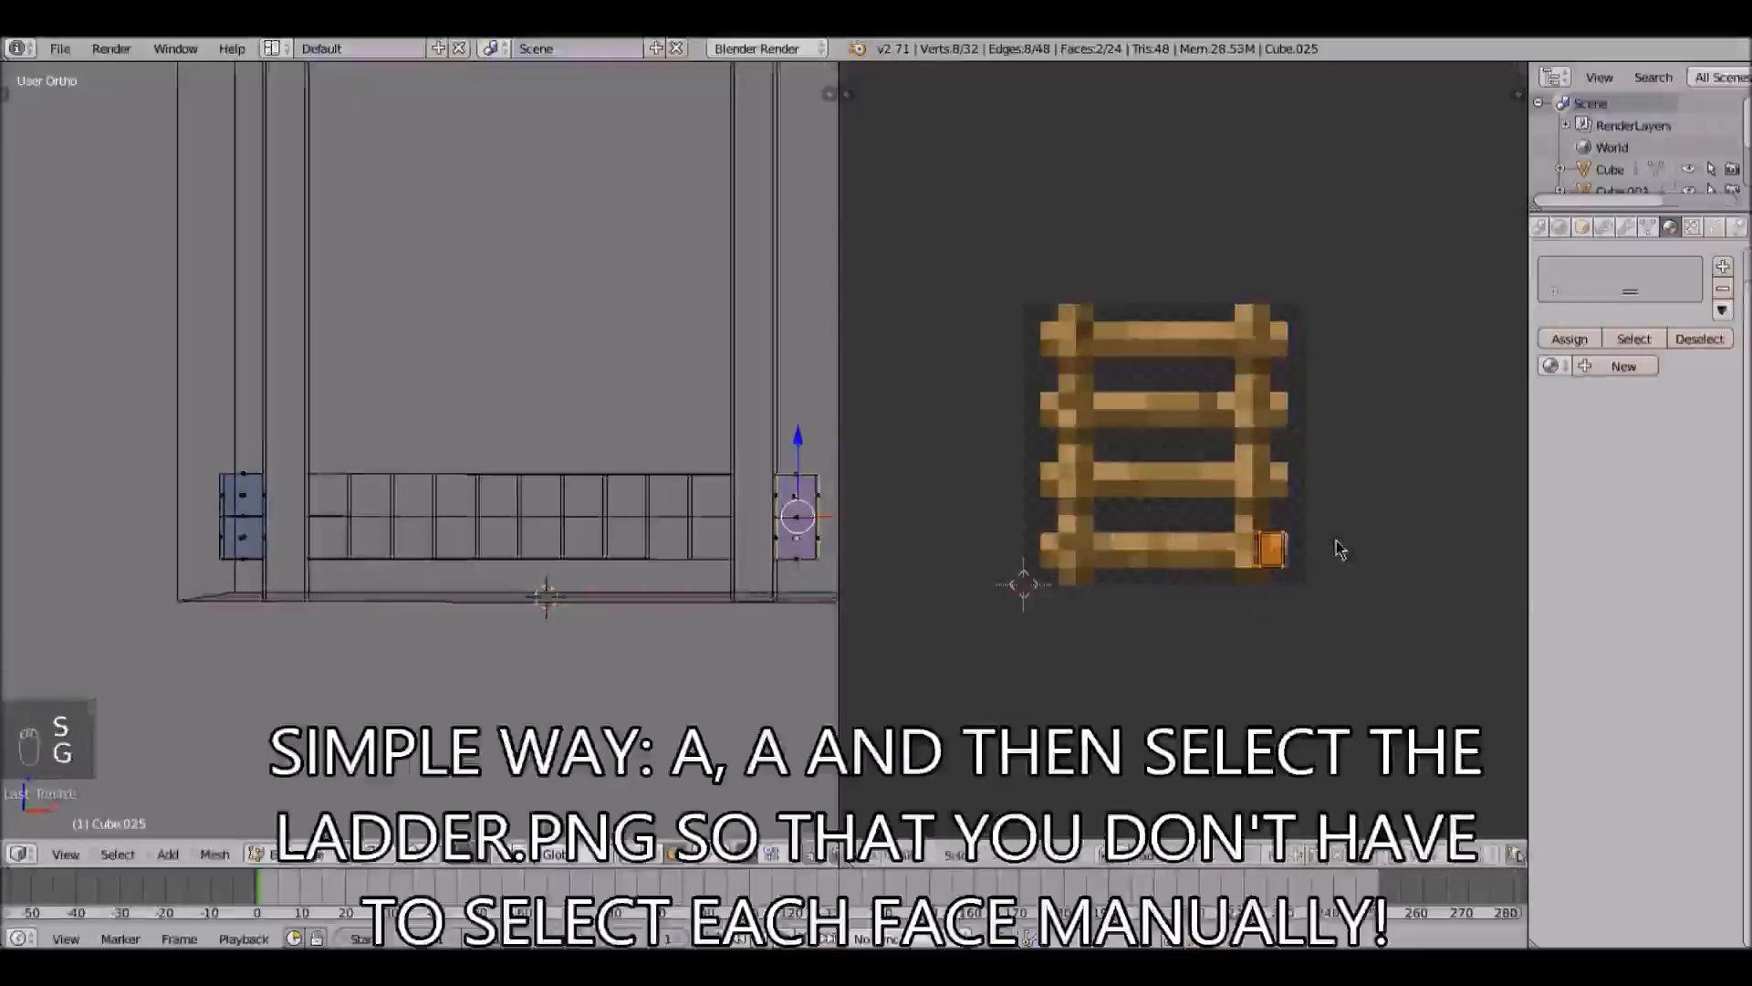
{"action": "left_click", "coordinate": [1355, 545]}
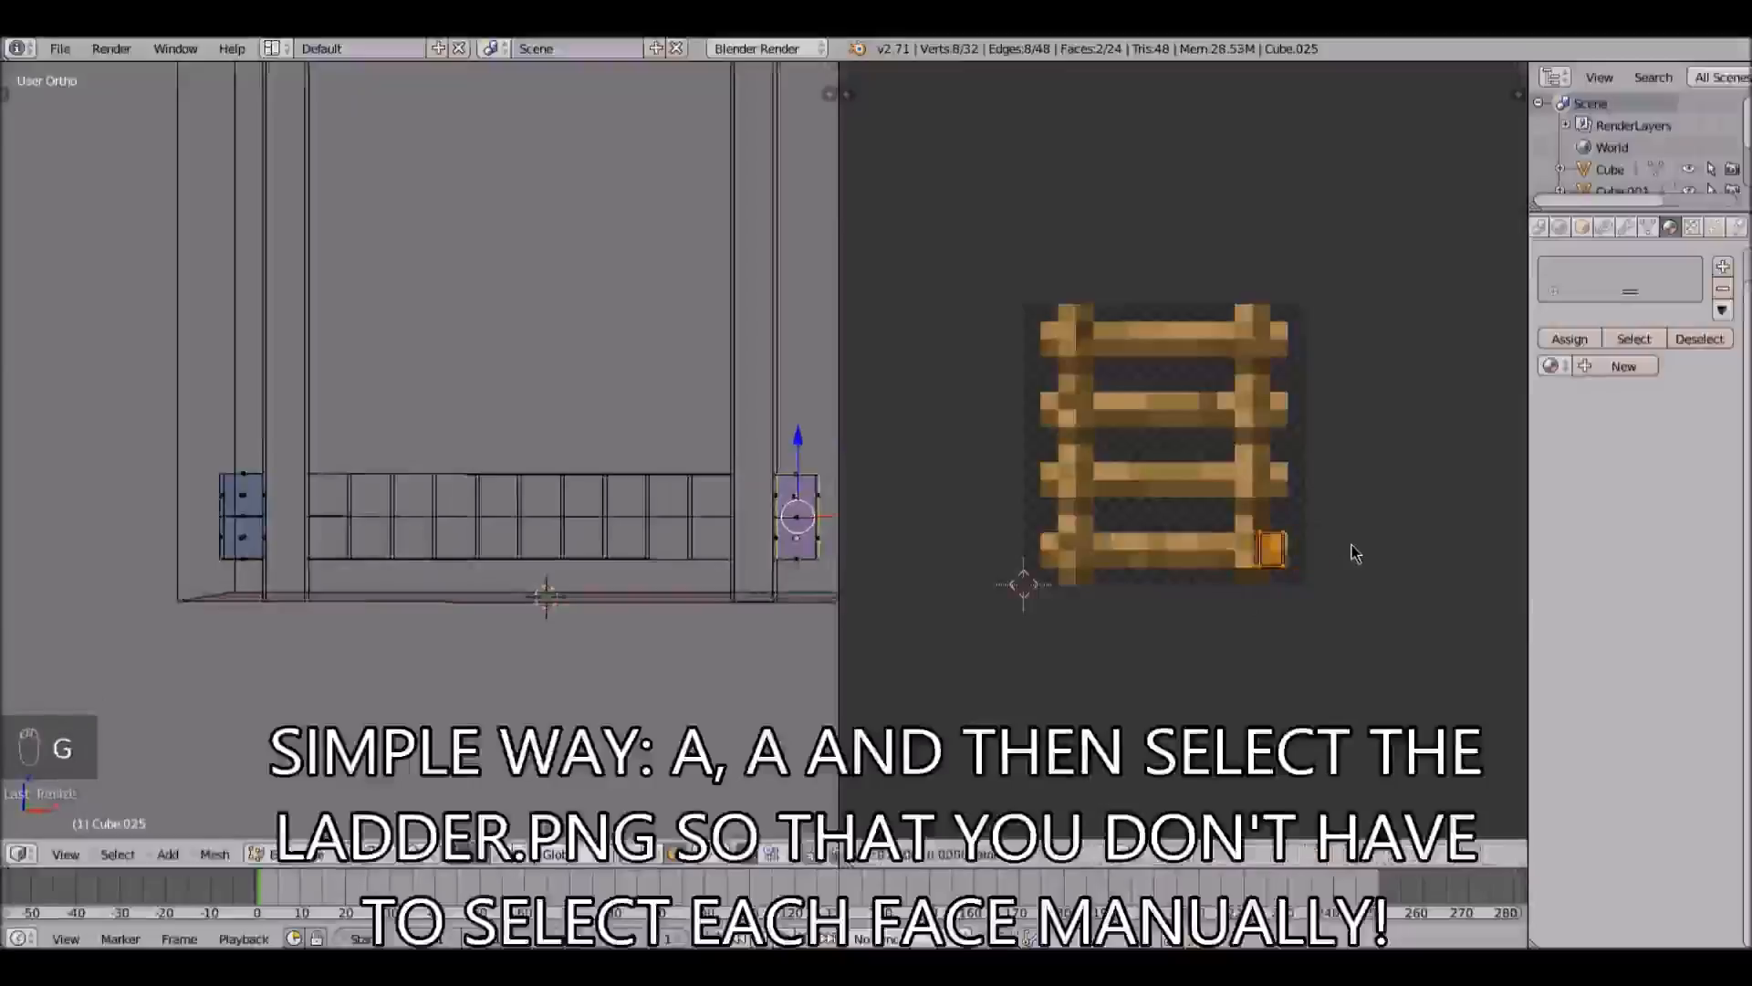
Step: Narrow the right end pair's UVs, align them with the lowest rung's outermost pixel column and snap them to pixels
{"action": "scroll", "coordinate": [1204, 441], "scroll_direction": "up", "scroll_amount": 6}
{"action": "scroll", "coordinate": [1205, 441], "scroll_direction": "up", "scroll_amount": 1}
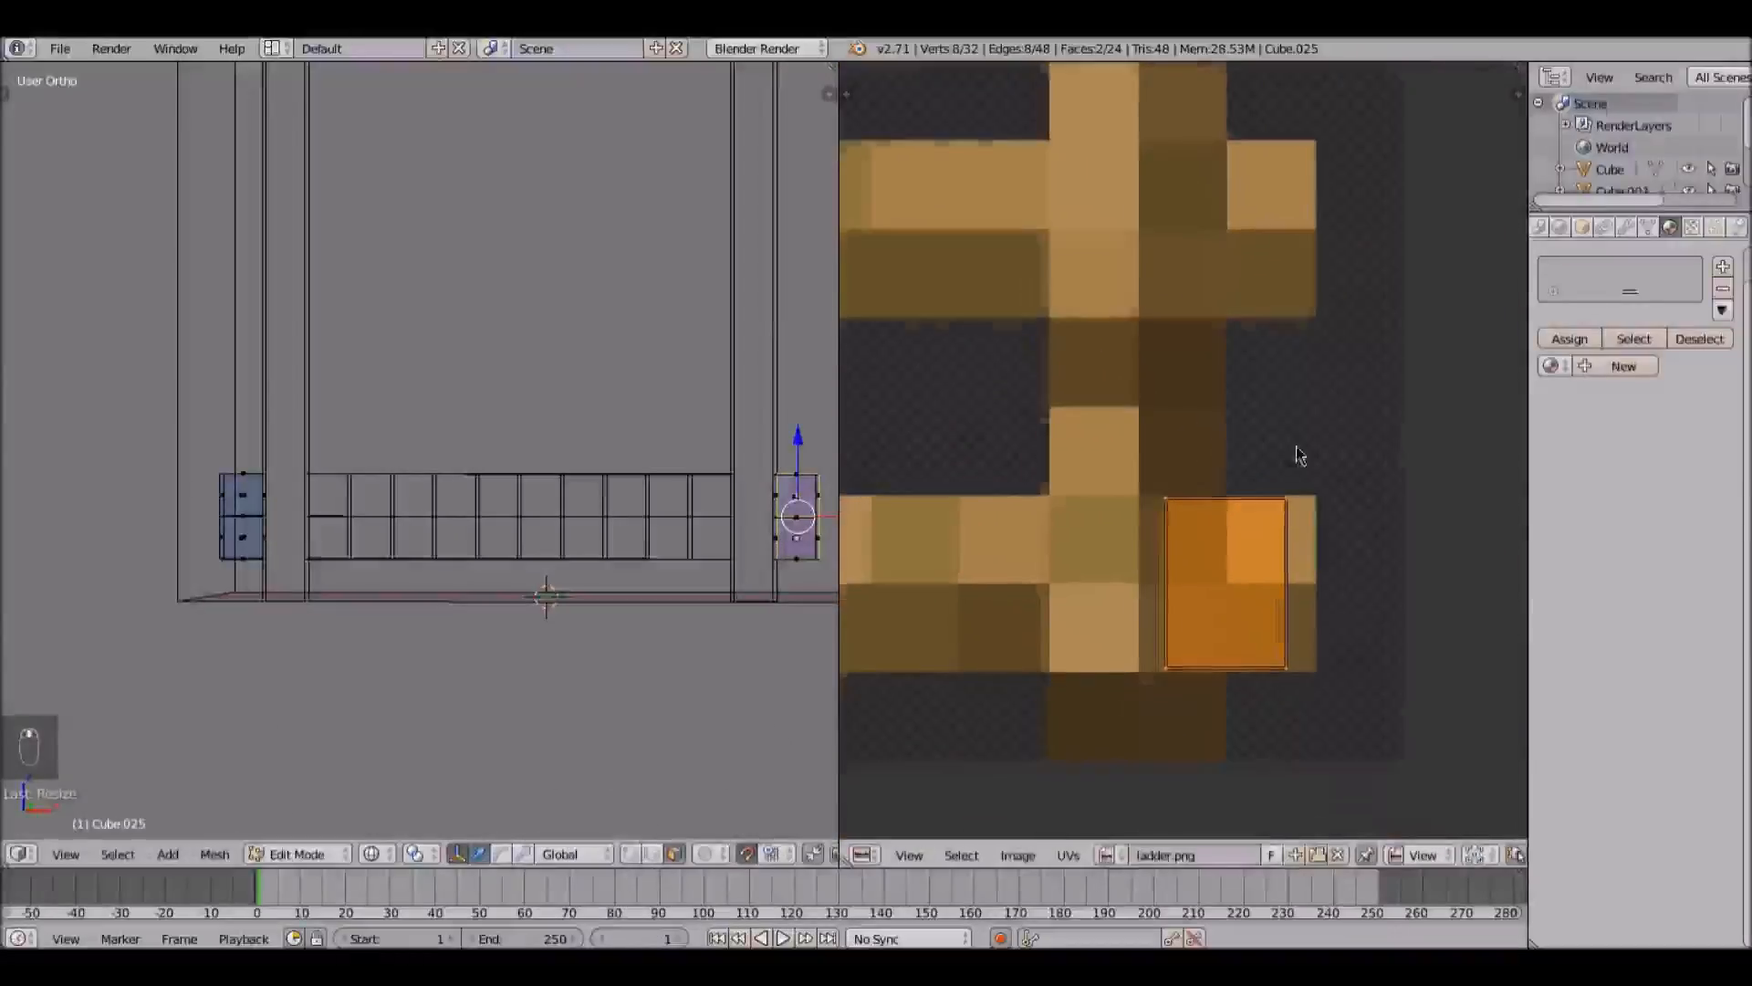
{"action": "key", "text": "s"}
{"action": "left_click", "coordinate": [1358, 504]}
{"action": "key", "text": "s"}
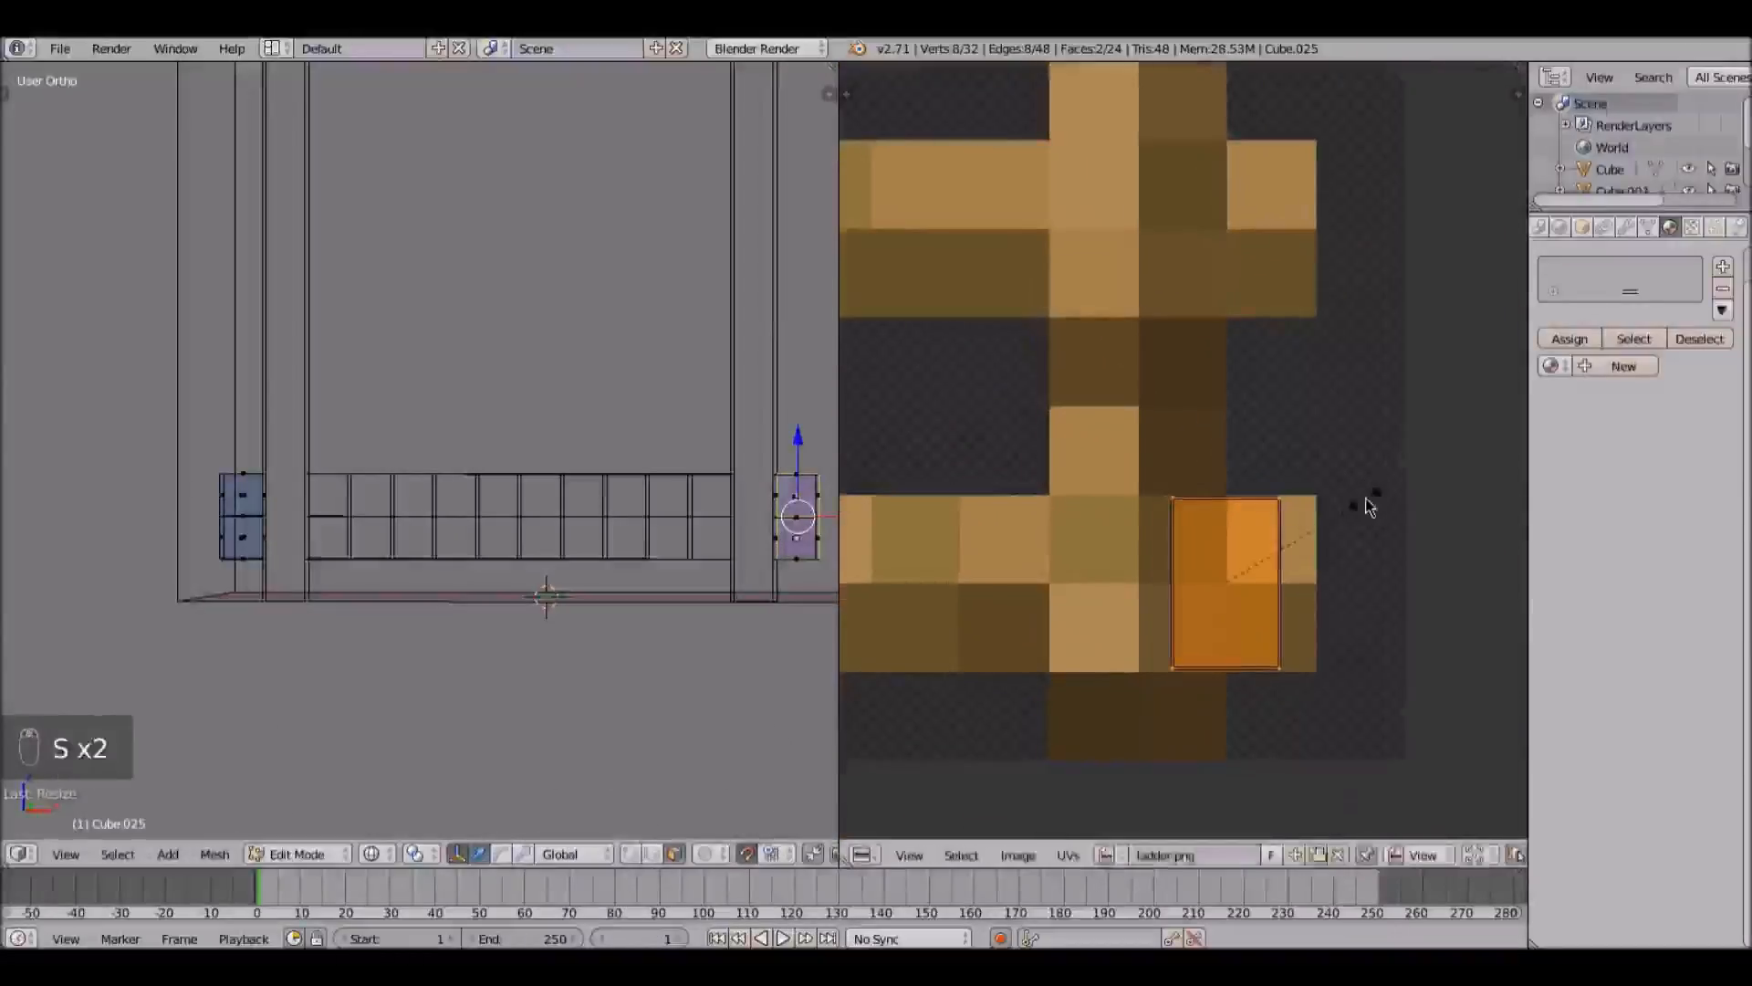
{"action": "left_click", "coordinate": [1354, 518]}
{"action": "key", "text": "g"}
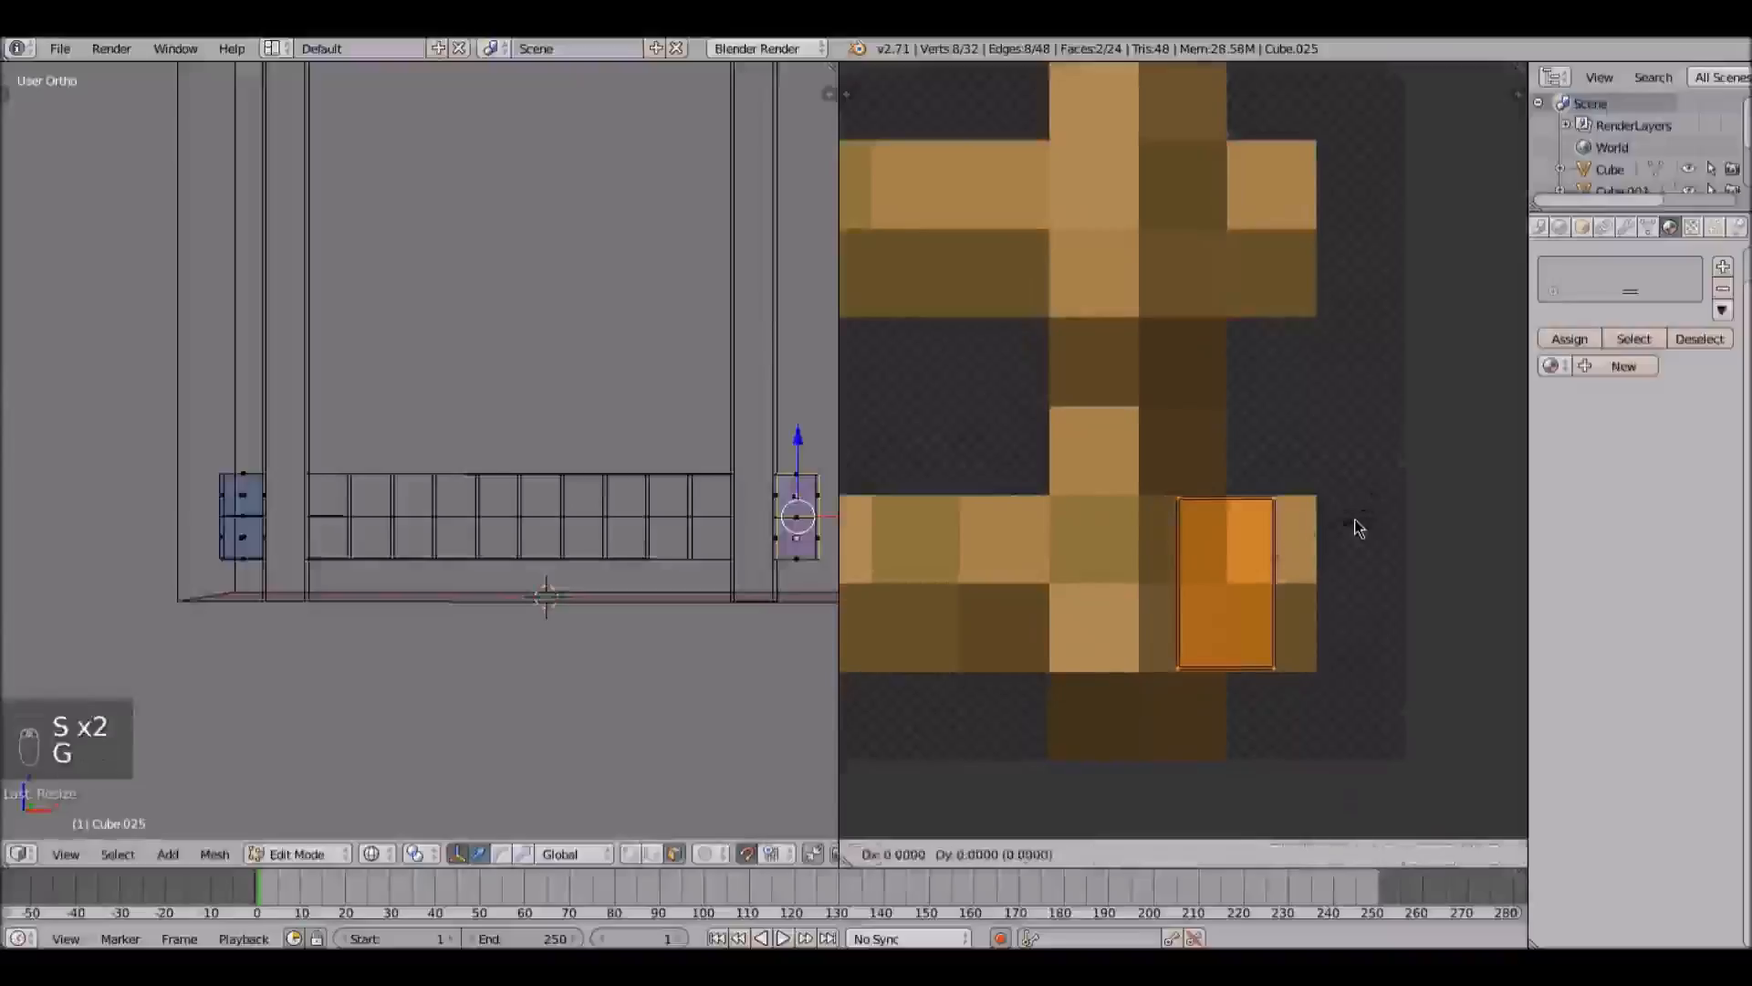
{"action": "left_click", "coordinate": [1403, 536]}
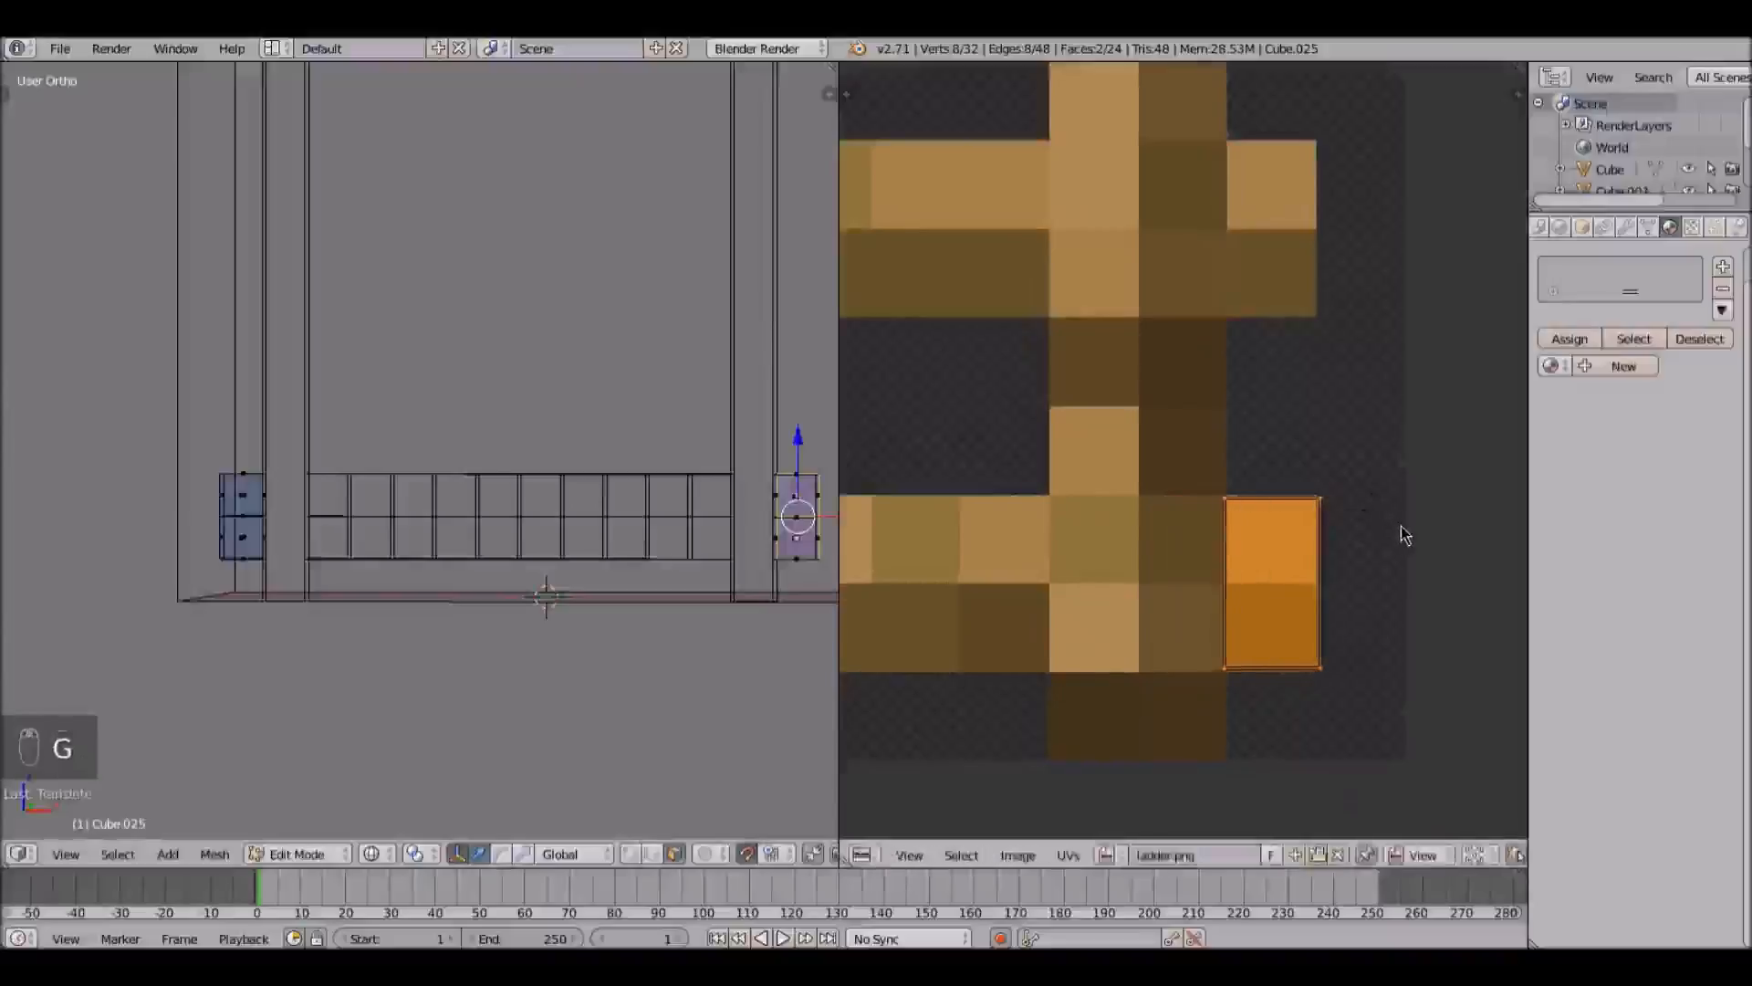
{"action": "key", "text": "shift+s"}
{"action": "left_click", "coordinate": [1371, 540]}
Step: Select the two outer end-cube faces on the opposite side of the rung and scale down their UVs over ladder.png's lowest rung
{"action": "scroll", "coordinate": [615, 508], "scroll_direction": "down", "scroll_amount": 4}
{"action": "middle_click_drag", "start_coordinate": [615, 509], "coordinate": [180, 490]}
{"action": "scroll", "coordinate": [311, 540], "scroll_direction": "up", "scroll_amount": 3}
{"action": "scroll", "coordinate": [294, 469], "scroll_direction": "up", "scroll_amount": 4}
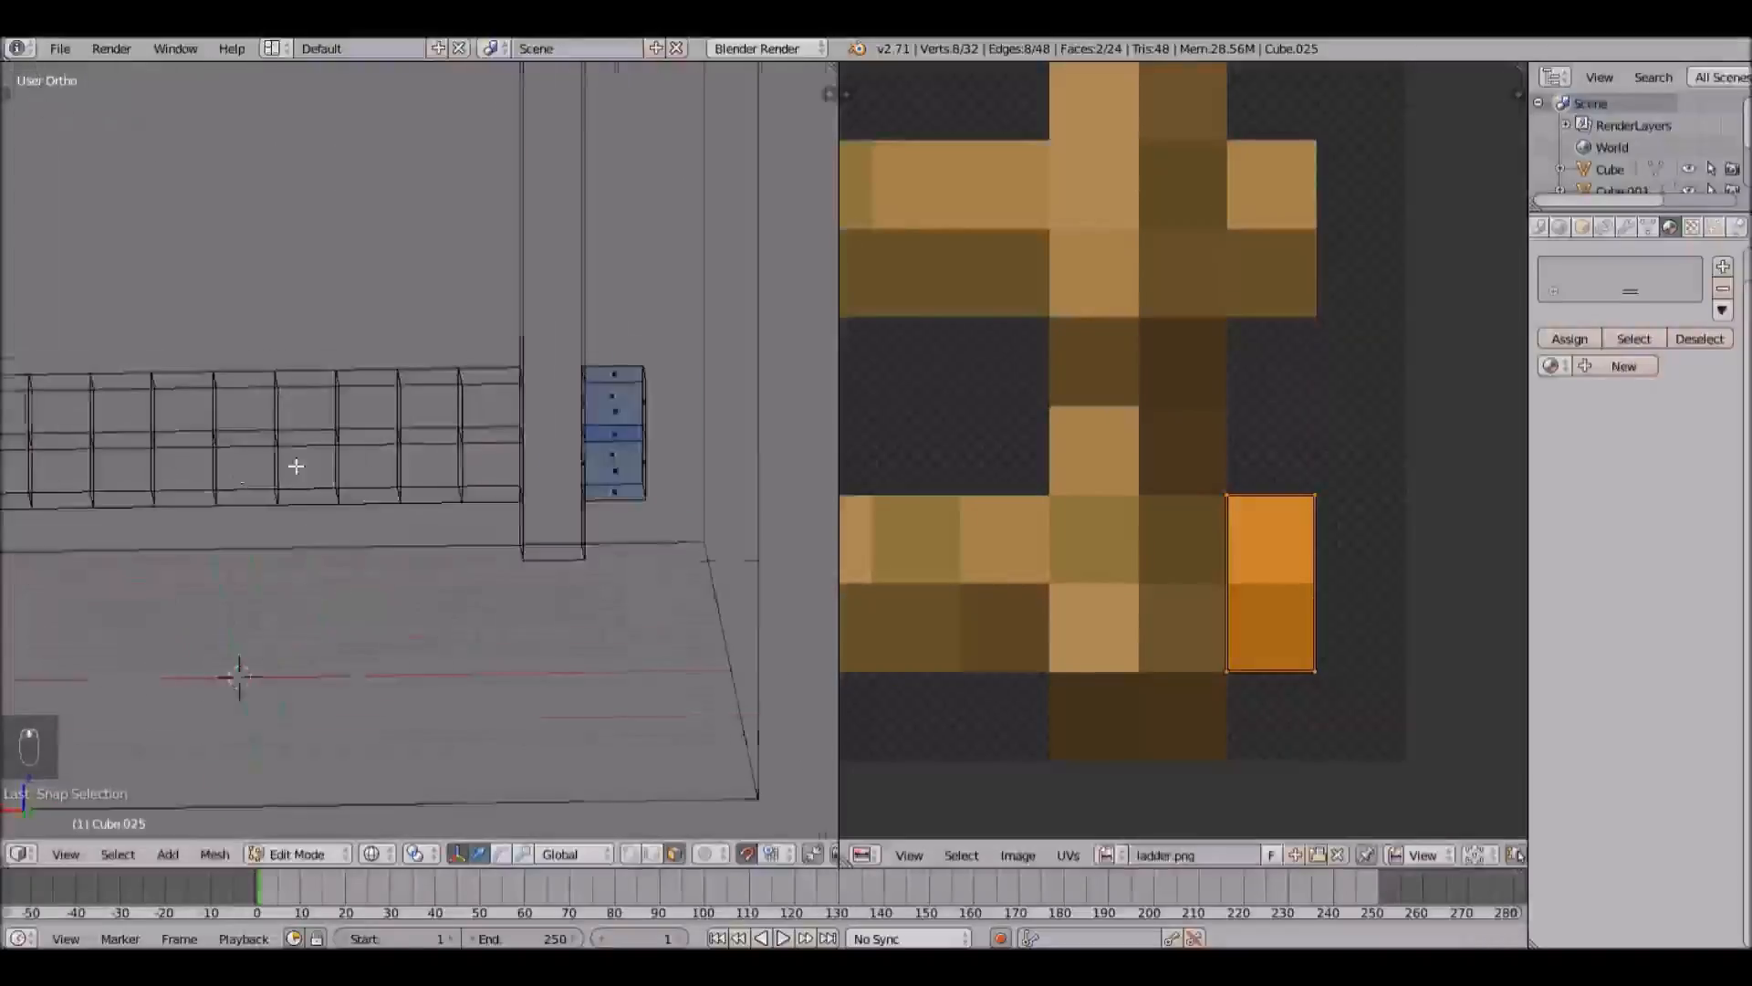
{"action": "right_click", "coordinate": [656, 409]}
{"action": "right_click", "coordinate": [656, 475], "text": "shift"}
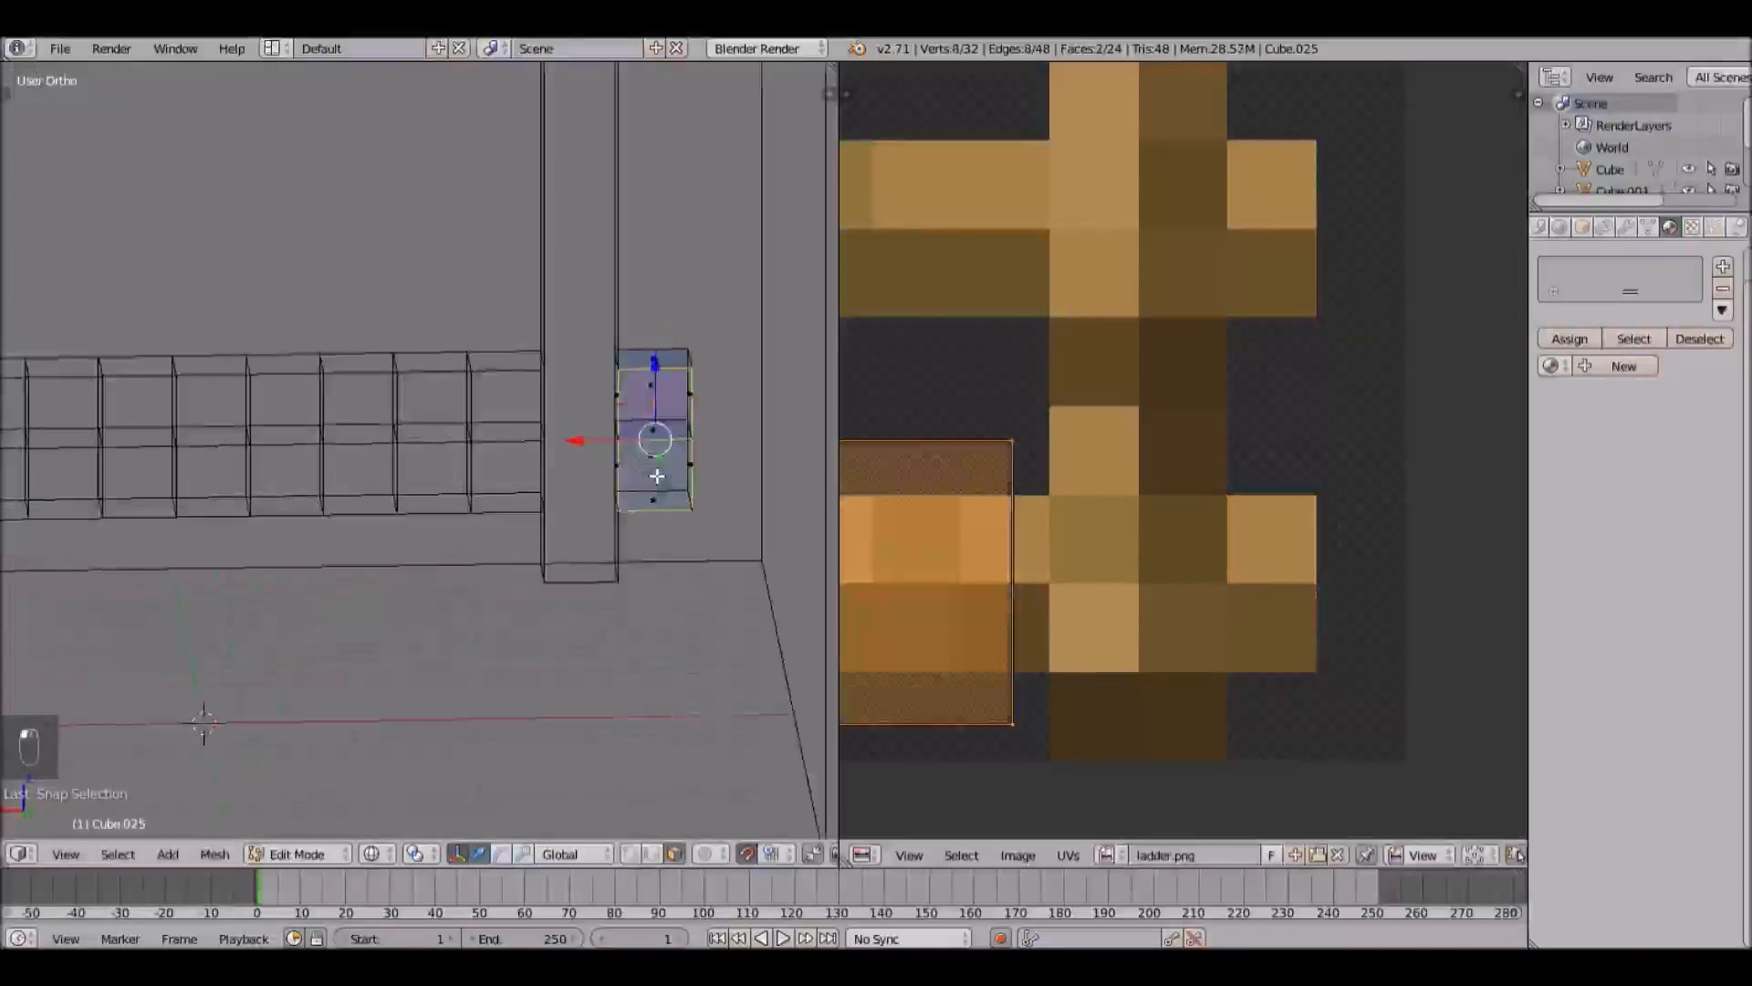
{"action": "scroll", "coordinate": [1095, 551], "scroll_direction": "down", "scroll_amount": 5}
{"action": "middle_click_drag", "start_coordinate": [1131, 538], "coordinate": [1293, 511]}
{"action": "key", "text": "s"}
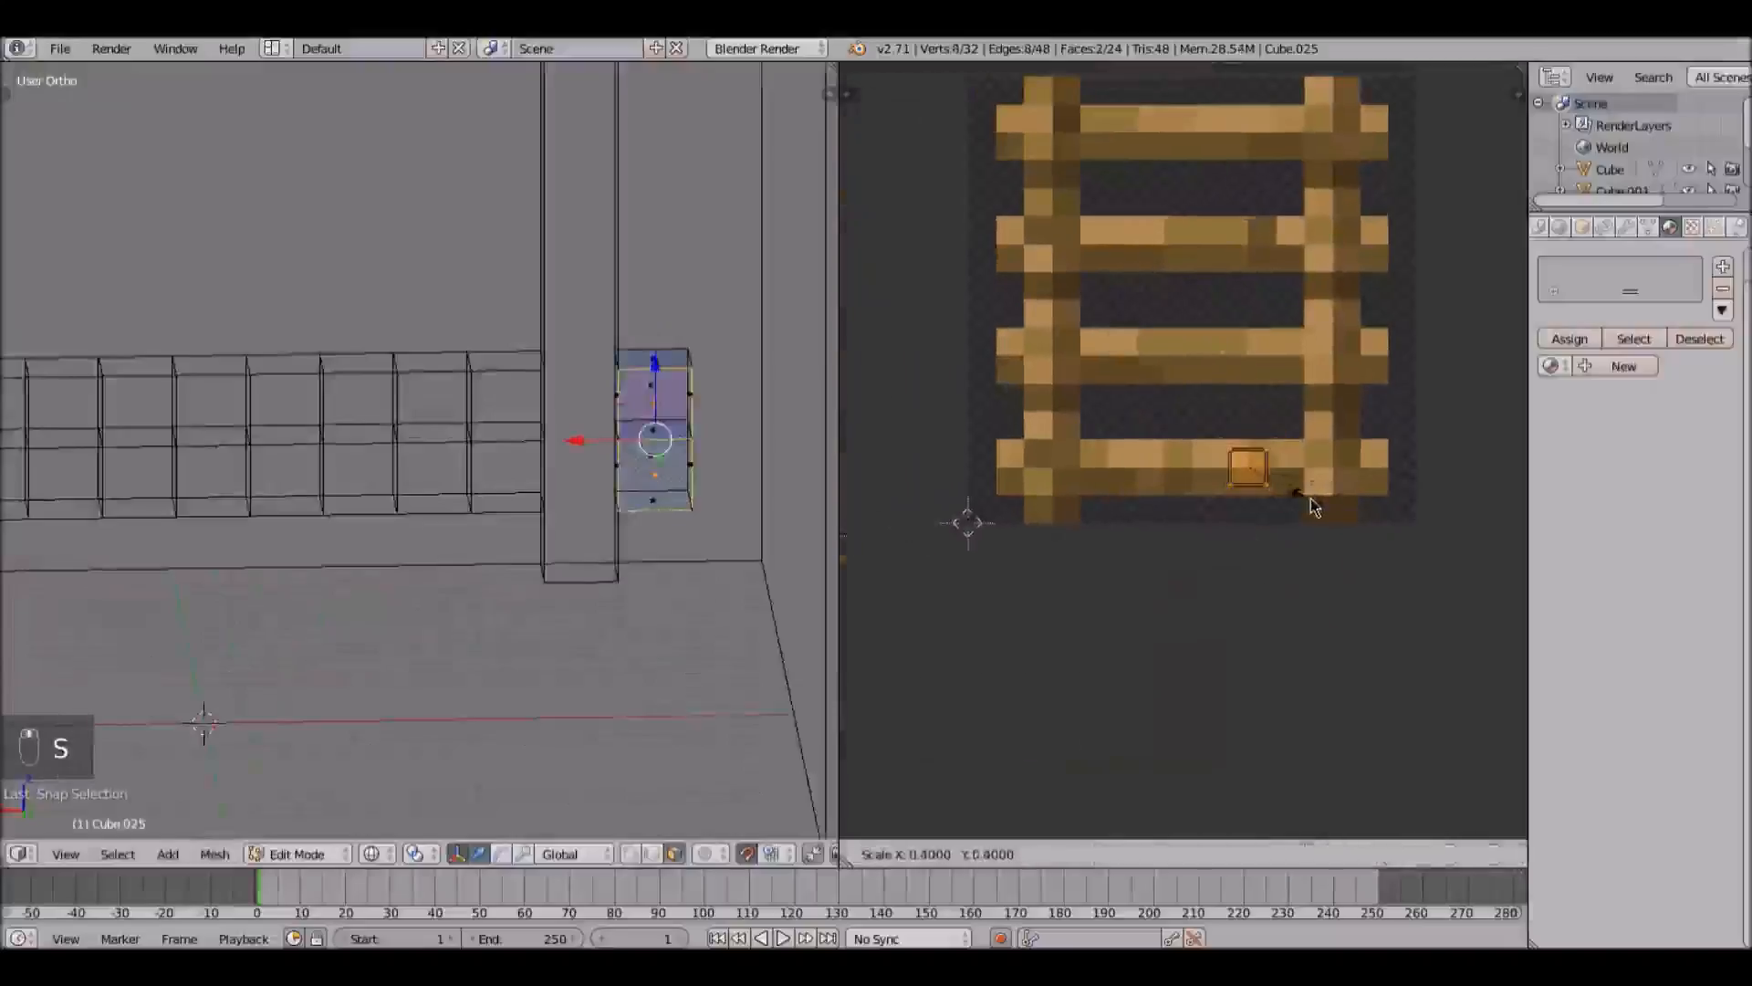
{"action": "key", "text": "s"}
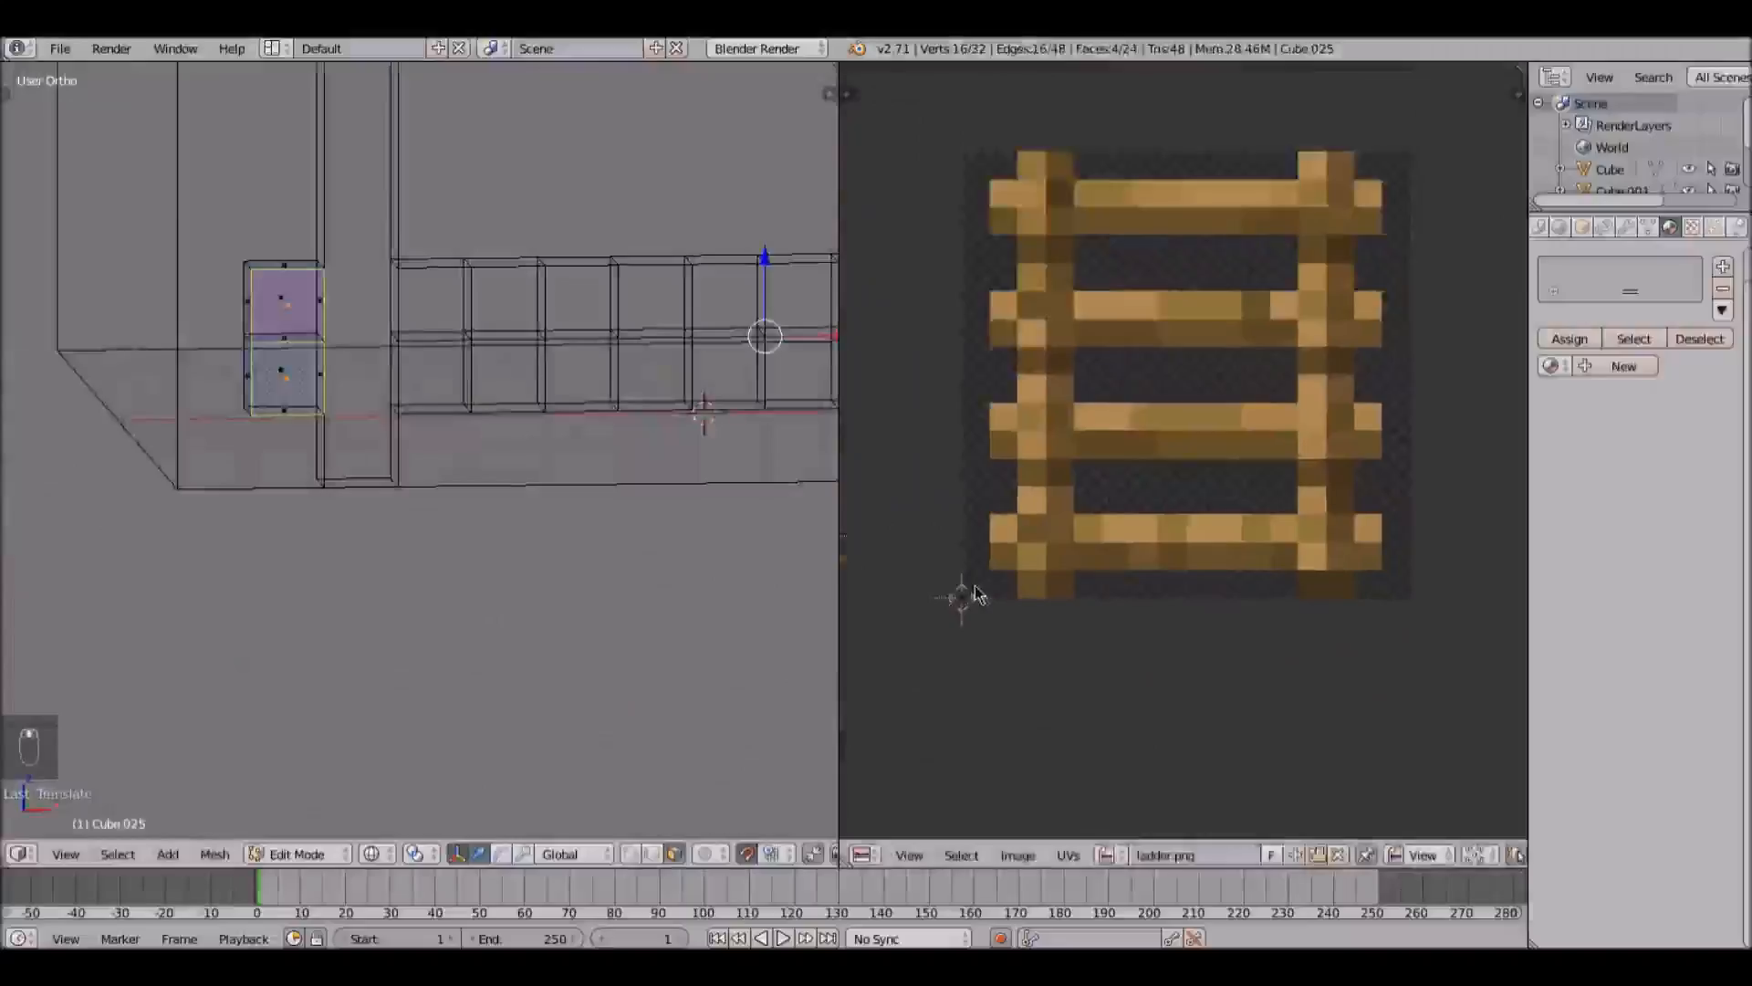
Step: Pull apart the end faces' tangled UV corners, forming a four-pixel square over the left post's base and a larger quad above it
{"action": "key", "text": "g"}
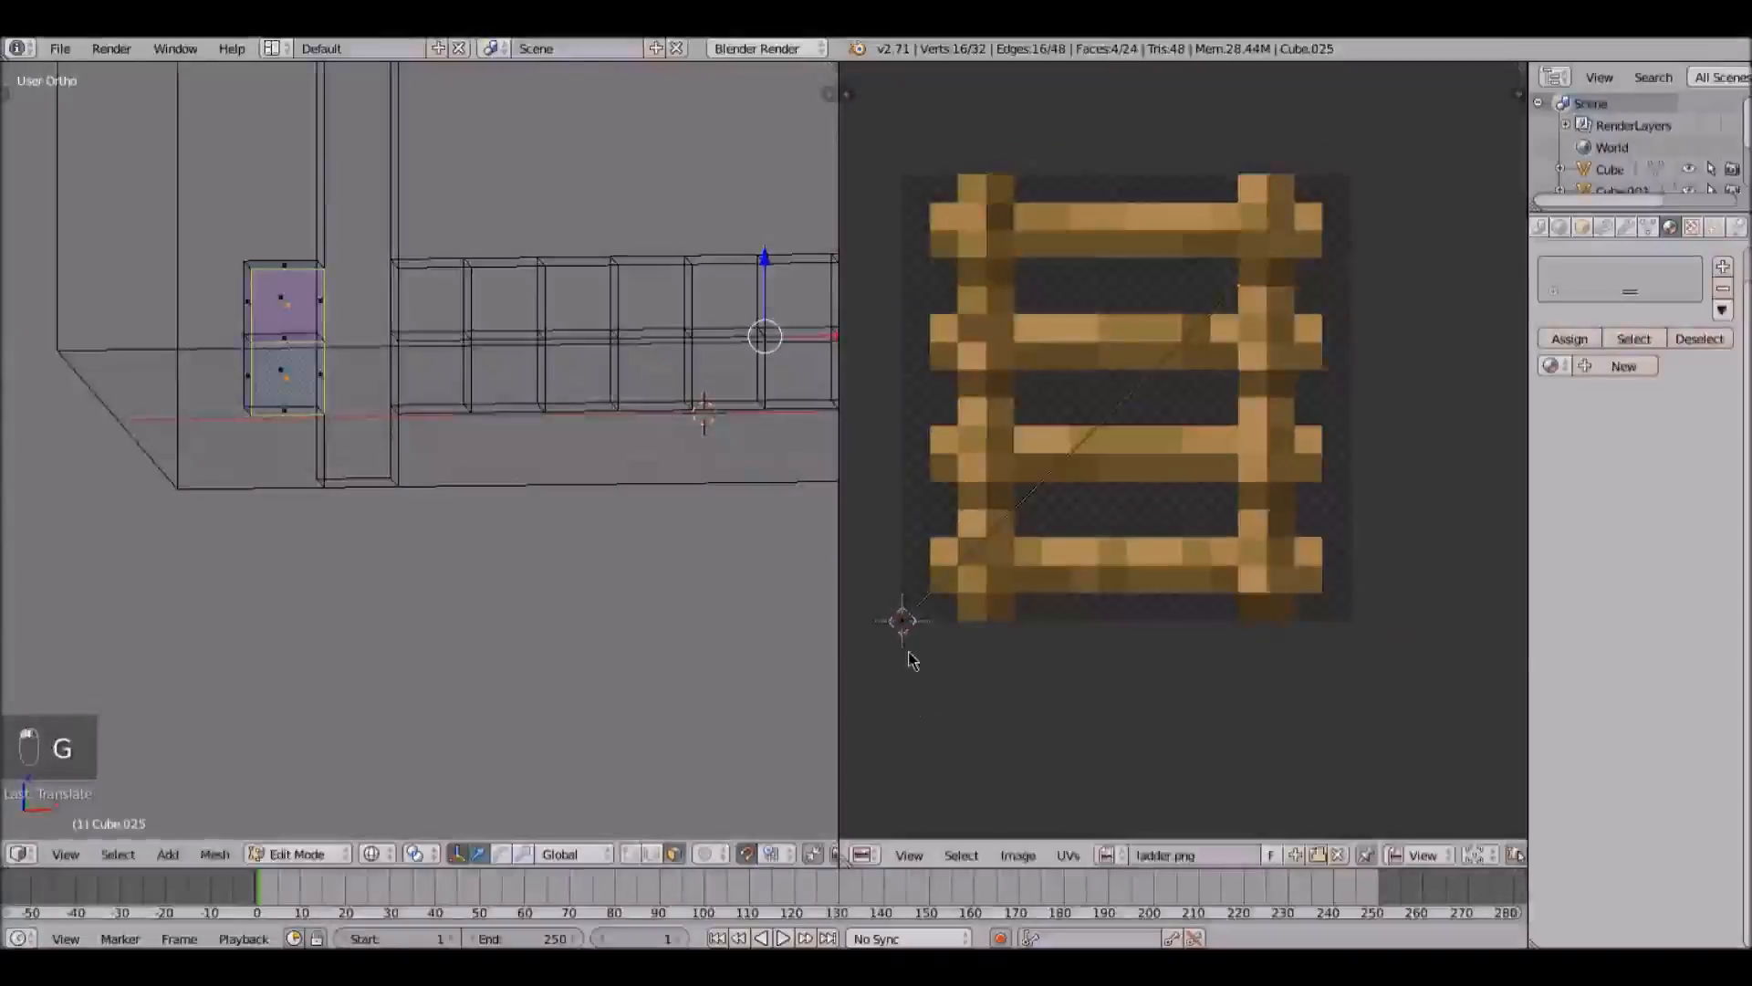
{"action": "key", "text": "g"}
{"action": "left_click", "coordinate": [1225, 596]}
{"action": "key", "text": "g"}
{"action": "left_click", "coordinate": [949, 418]}
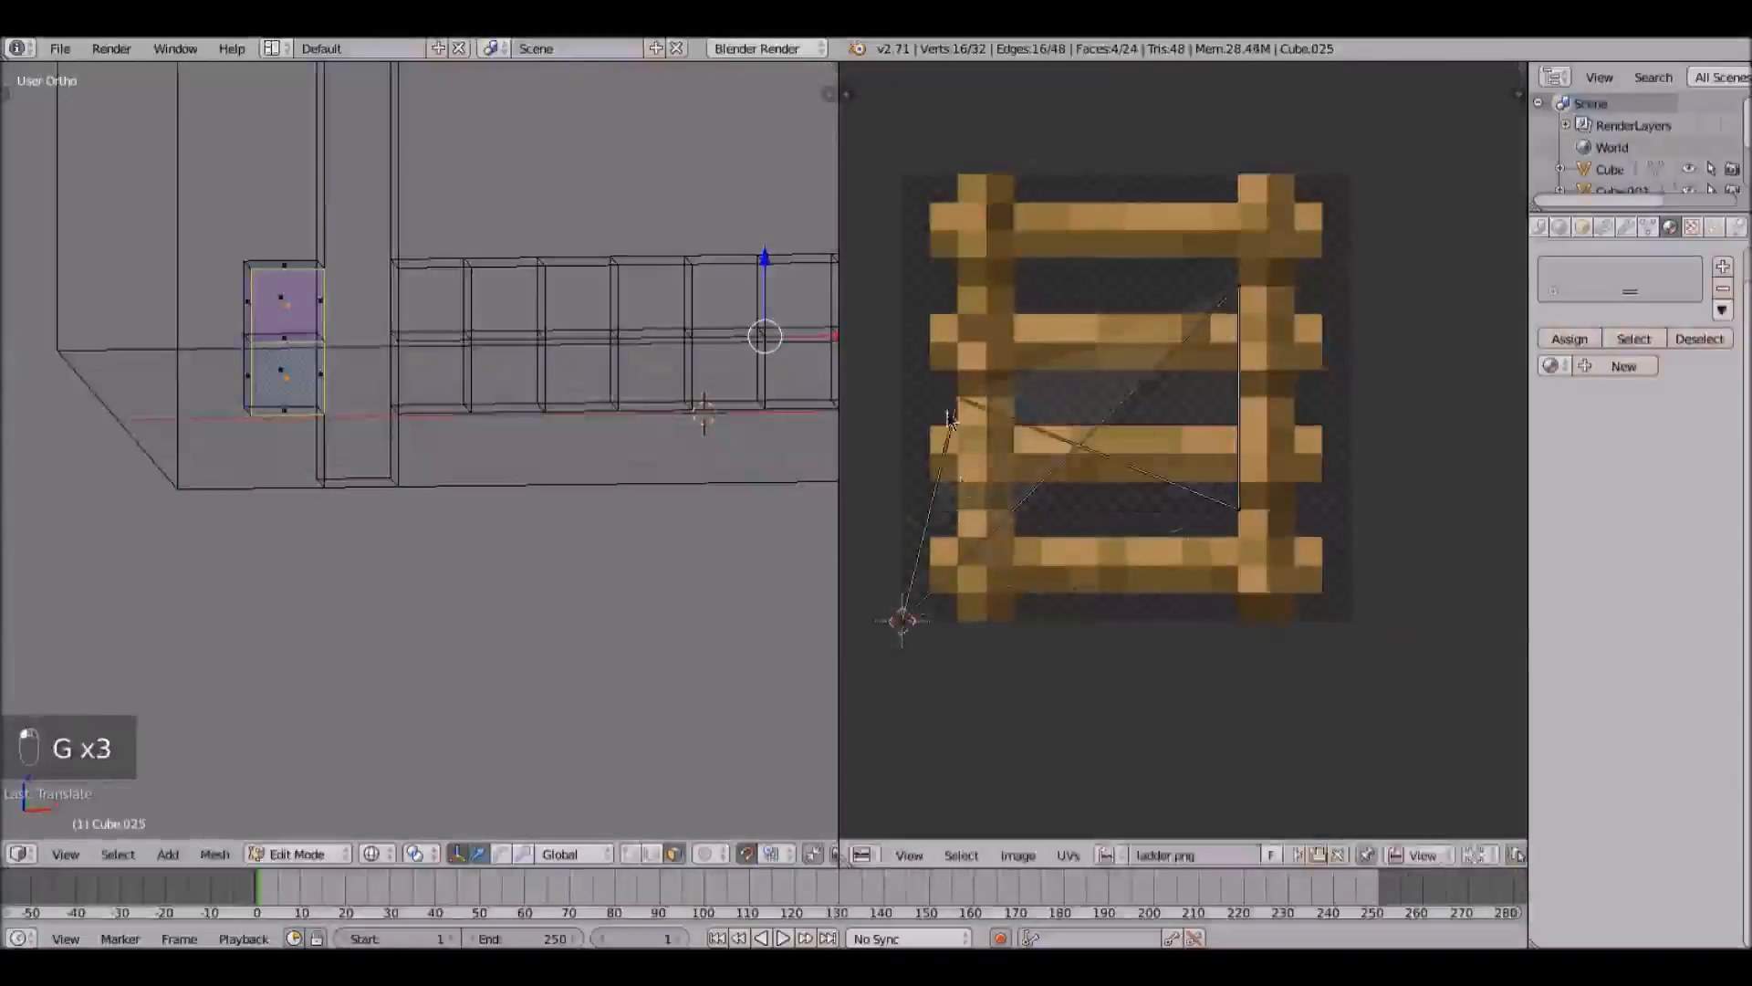
{"action": "key", "text": "g"}
{"action": "left_click", "coordinate": [960, 301]}
{"action": "key", "text": "g"}
{"action": "left_click", "coordinate": [1077, 537]}
{"action": "key", "text": "g"}
{"action": "left_click", "coordinate": [1108, 671]}
{"action": "key", "text": "g"}
{"action": "left_click", "coordinate": [903, 591]}
{"action": "key", "text": "g"}
{"action": "left_click", "coordinate": [895, 625]}
{"action": "key", "text": "g"}
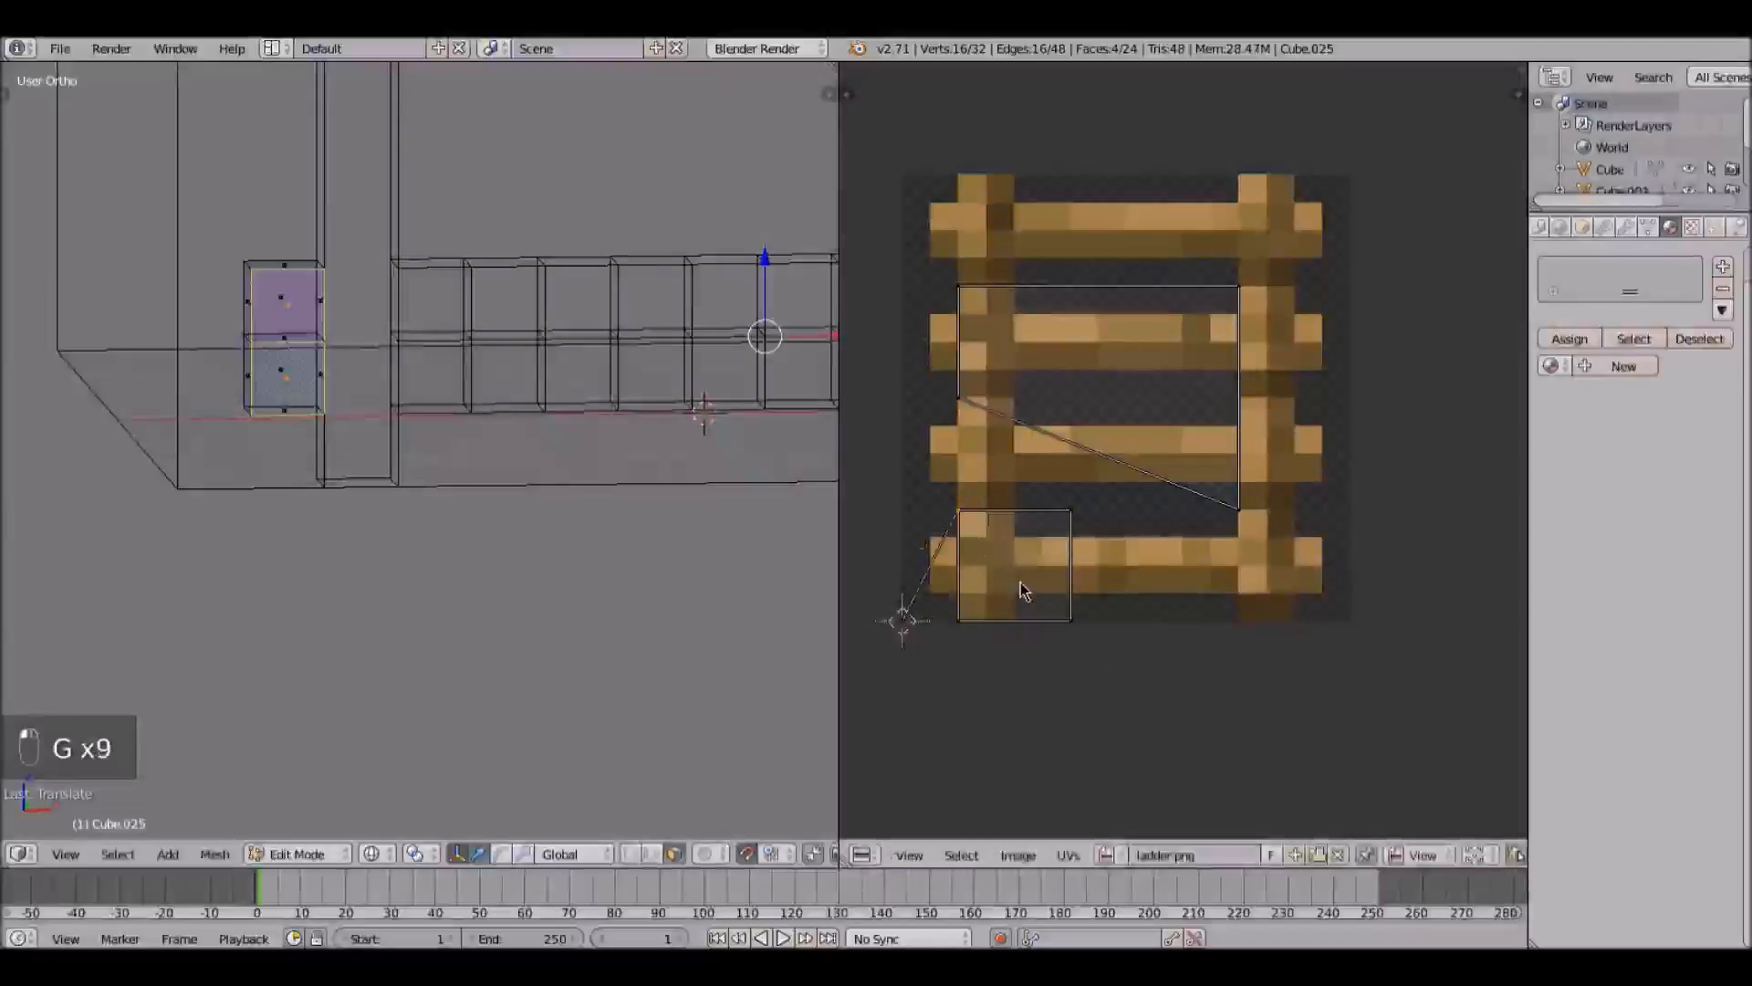
Step: Move the four-pixel square's UV corners to form a two-pixel square under the middle of ladder.png's lowest rung
{"action": "key", "text": "g"}
{"action": "left_click", "coordinate": [1186, 587]}
{"action": "key", "text": "g"}
{"action": "left_click", "coordinate": [1184, 620]}
{"action": "key", "text": "g"}
{"action": "left_click", "coordinate": [1185, 511]}
{"action": "key", "text": "g"}
{"action": "left_click", "coordinate": [1141, 599]}
{"action": "key", "text": "g"}
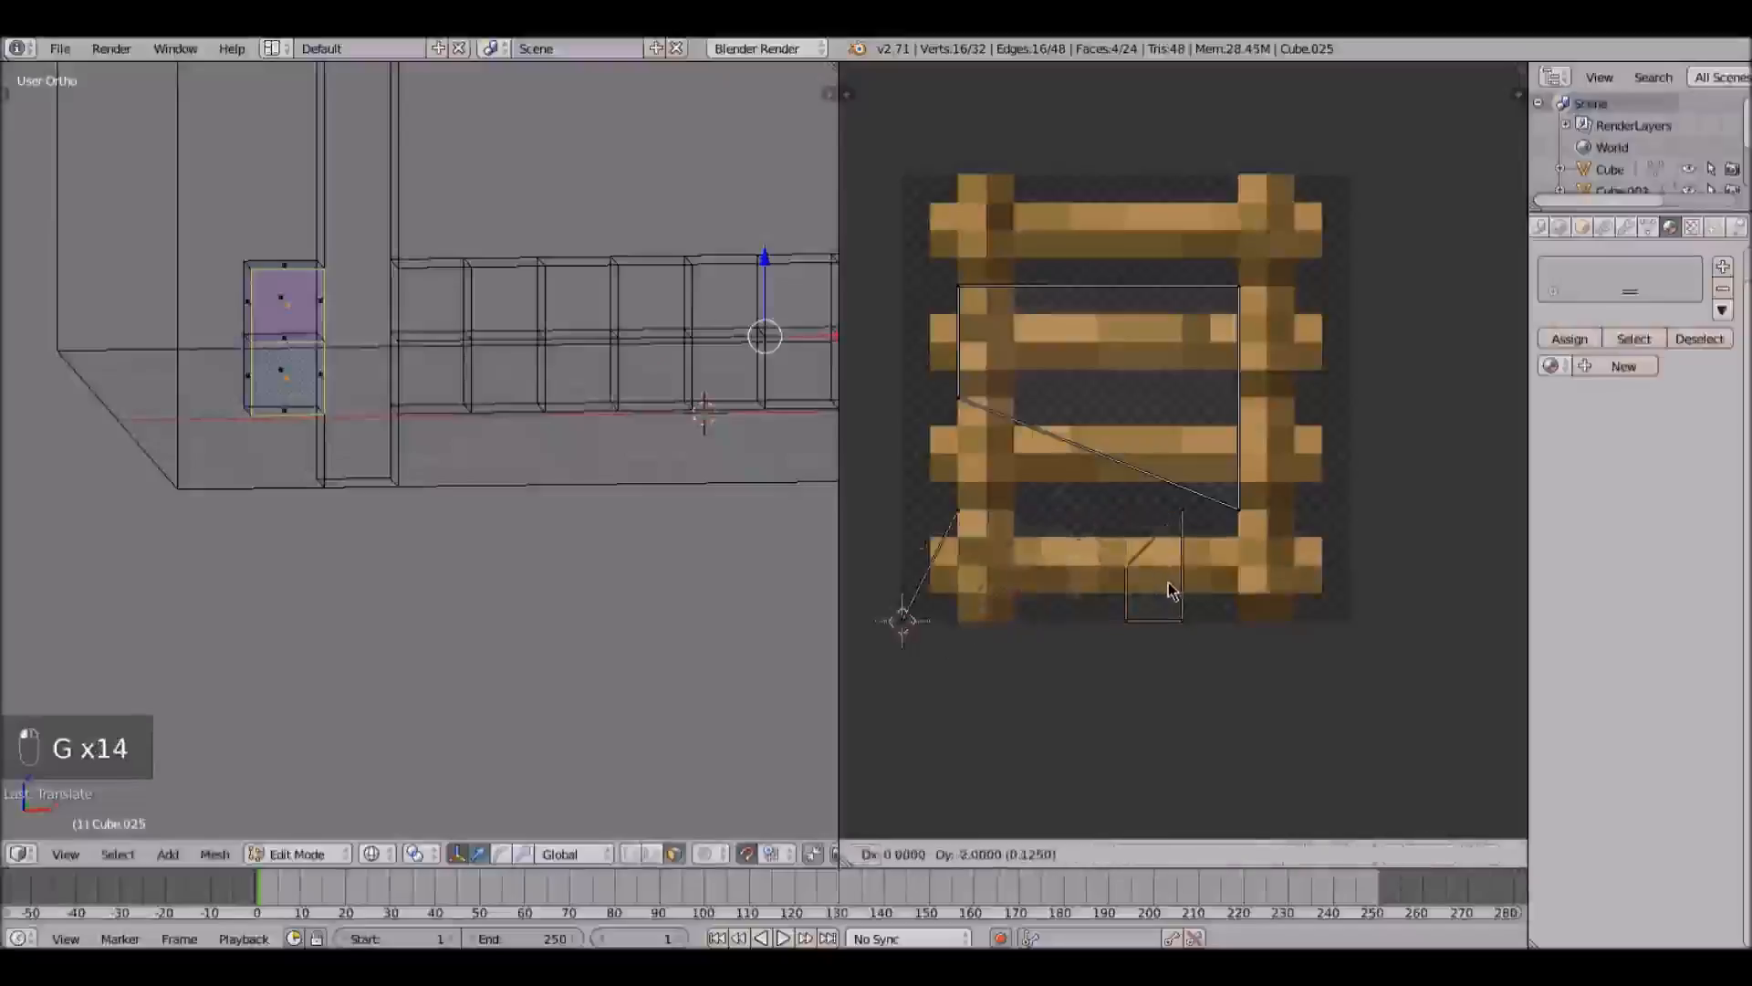
{"action": "left_click", "coordinate": [1186, 582]}
{"action": "key", "text": "g"}
{"action": "key", "text": "g"}
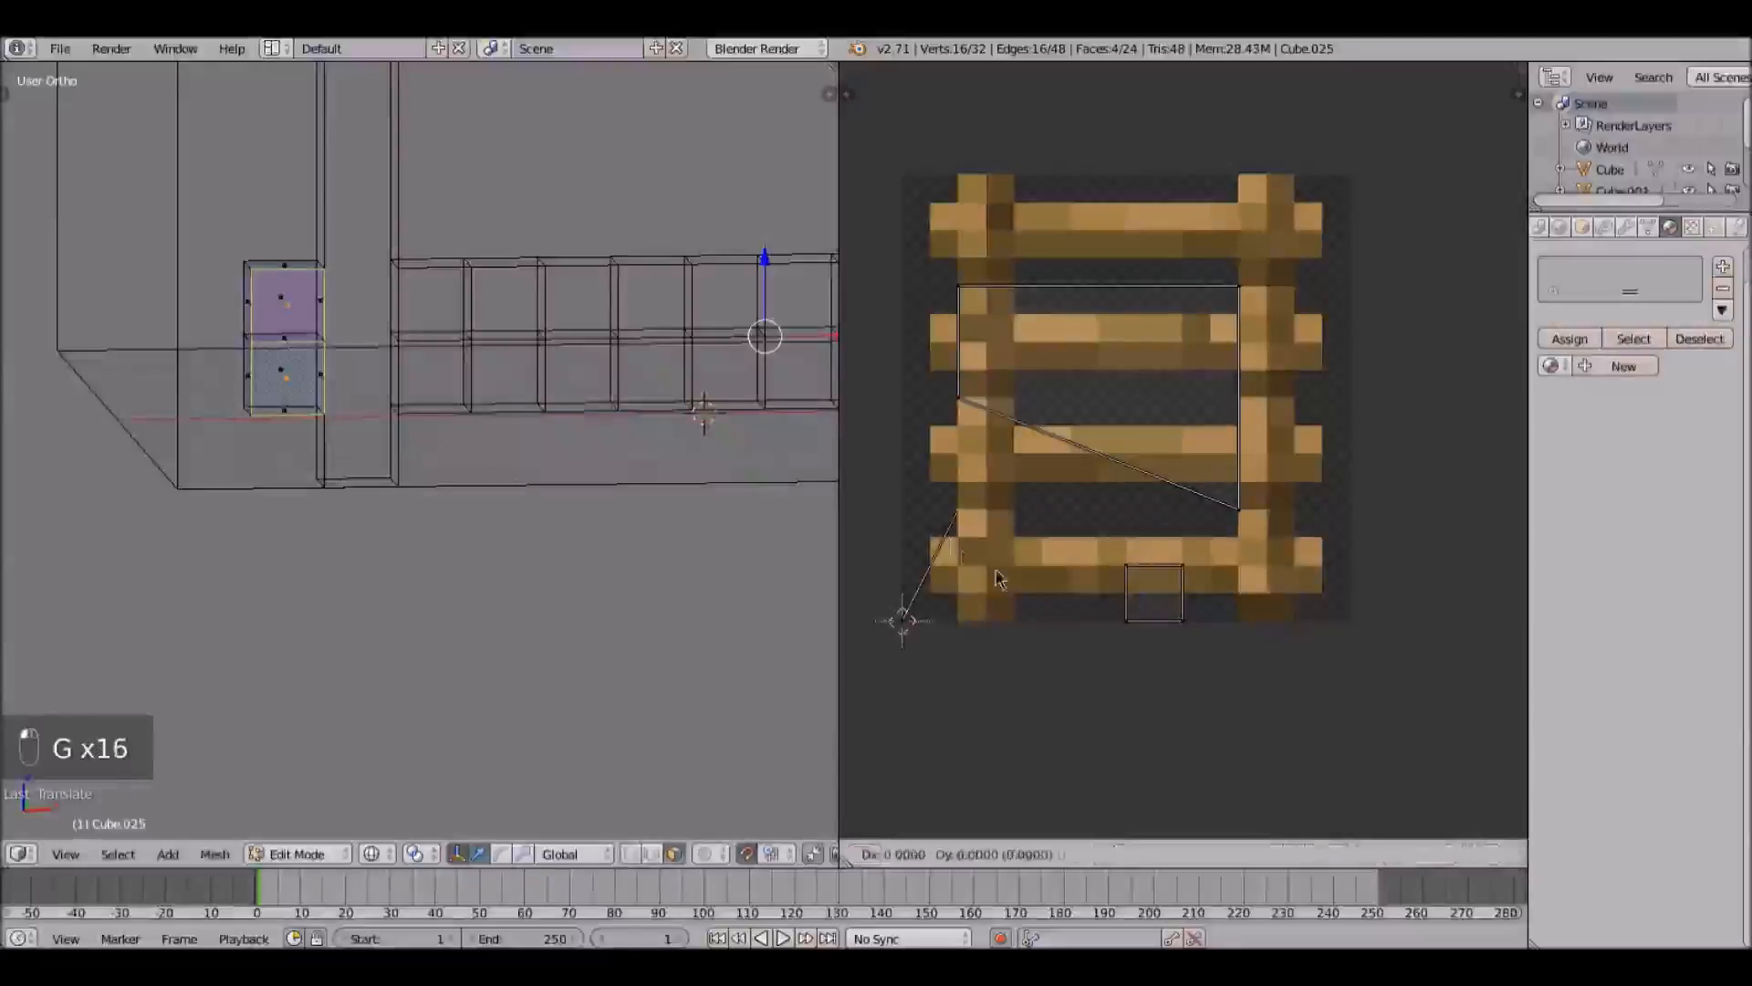
Step: Move the remaining UV corners so each of the other end faces forms its own separate two-pixel square
{"action": "key", "text": "g"}
{"action": "left_click", "coordinate": [906, 636]}
{"action": "key", "text": "g"}
{"action": "left_click", "coordinate": [981, 579]}
{"action": "right_click", "coordinate": [936, 602]}
{"action": "key", "text": "g"}
{"action": "key", "text": "g"}
{"action": "key", "text": "g"}
{"action": "left_click", "coordinate": [1029, 547]}
{"action": "right_click", "coordinate": [960, 399]}
{"action": "key", "text": "g"}
{"action": "left_click", "coordinate": [1405, 834]}
{"action": "key", "text": "g"}
{"action": "key", "text": "g"}
{"action": "left_click", "coordinate": [1150, 266]}
{"action": "right_click", "coordinate": [1238, 285]}
{"action": "key", "text": "g"}
{"action": "key", "text": "g"}
{"action": "key", "text": "g"}
{"action": "key", "text": "g"}
{"action": "left_click", "coordinate": [1140, 462]}
{"action": "key", "text": "g"}
{"action": "key", "text": "g"}
{"action": "key", "text": "g"}
{"action": "key", "text": "g"}
{"action": "key", "text": "g"}
{"action": "key", "text": "g"}
{"action": "key", "text": "g"}
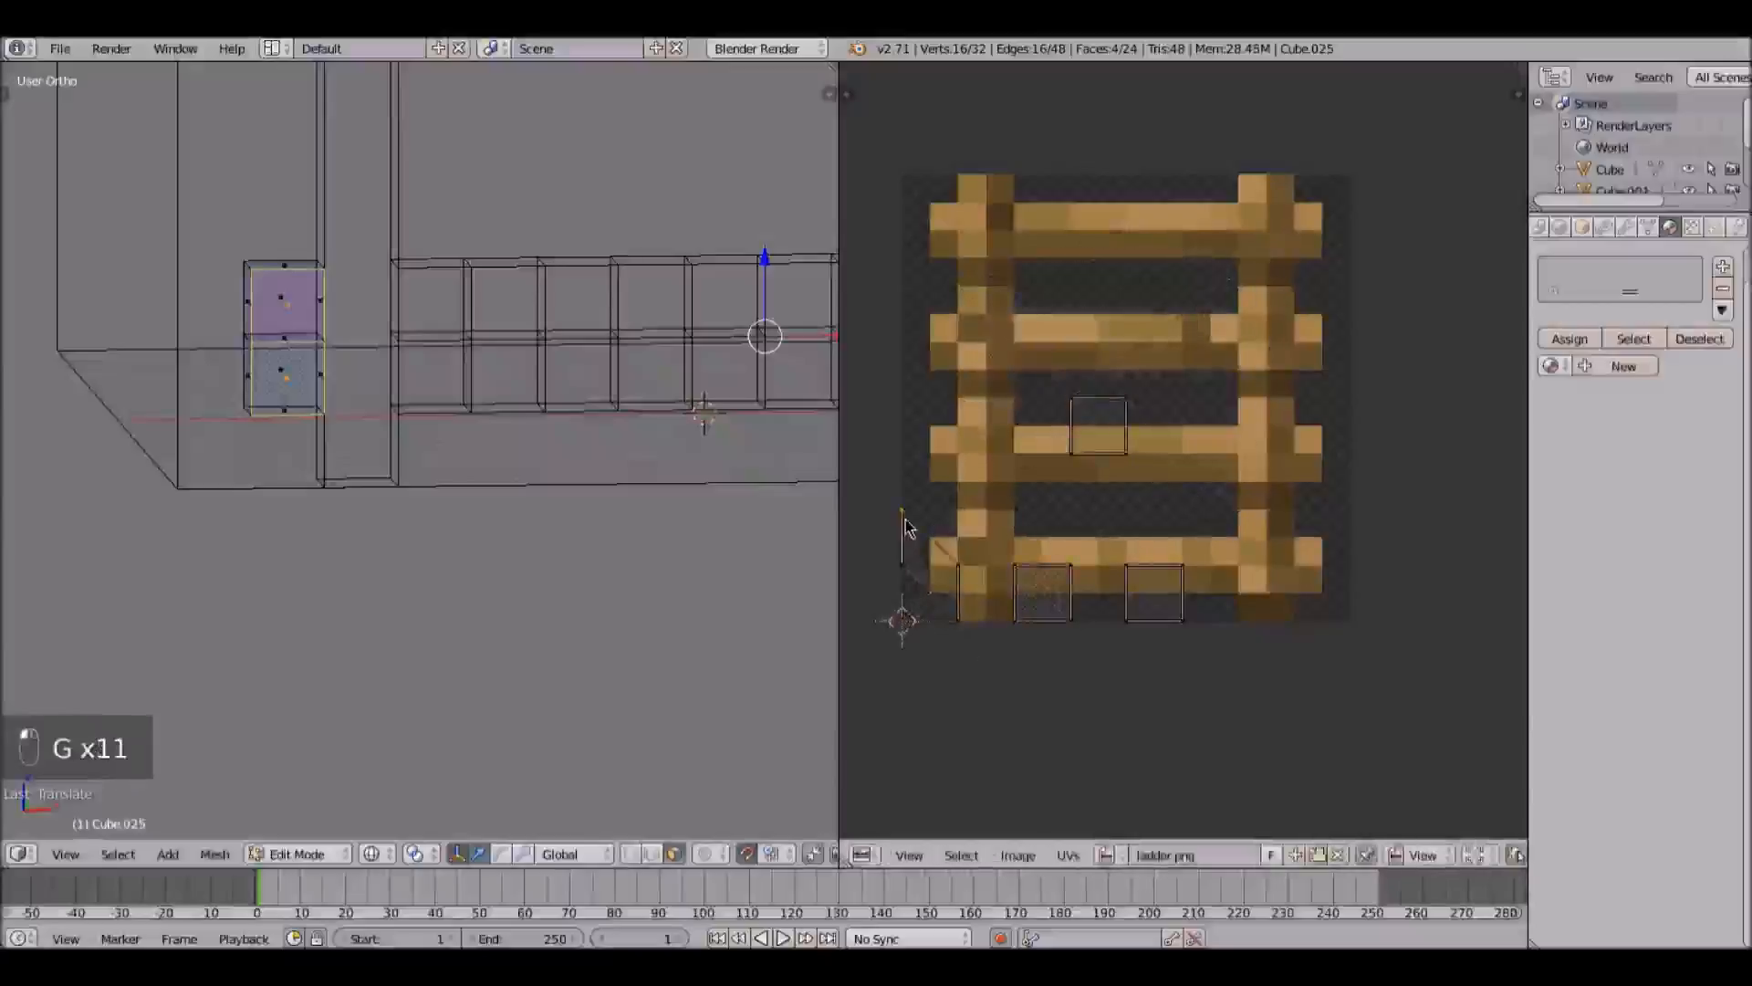
{"action": "scroll", "coordinate": [1095, 491], "scroll_direction": "up", "scroll_amount": 2}
{"action": "key", "text": "b"}
{"action": "scroll", "coordinate": [524, 368], "scroll_direction": "down", "scroll_amount": 3}
Step: Delete the large boundary cube's vertices and its leftover object
{"action": "key", "text": "Tab"}
{"action": "right_click", "coordinate": [274, 368]}
{"action": "key", "text": "Tab"}
{"action": "key", "text": "x"}
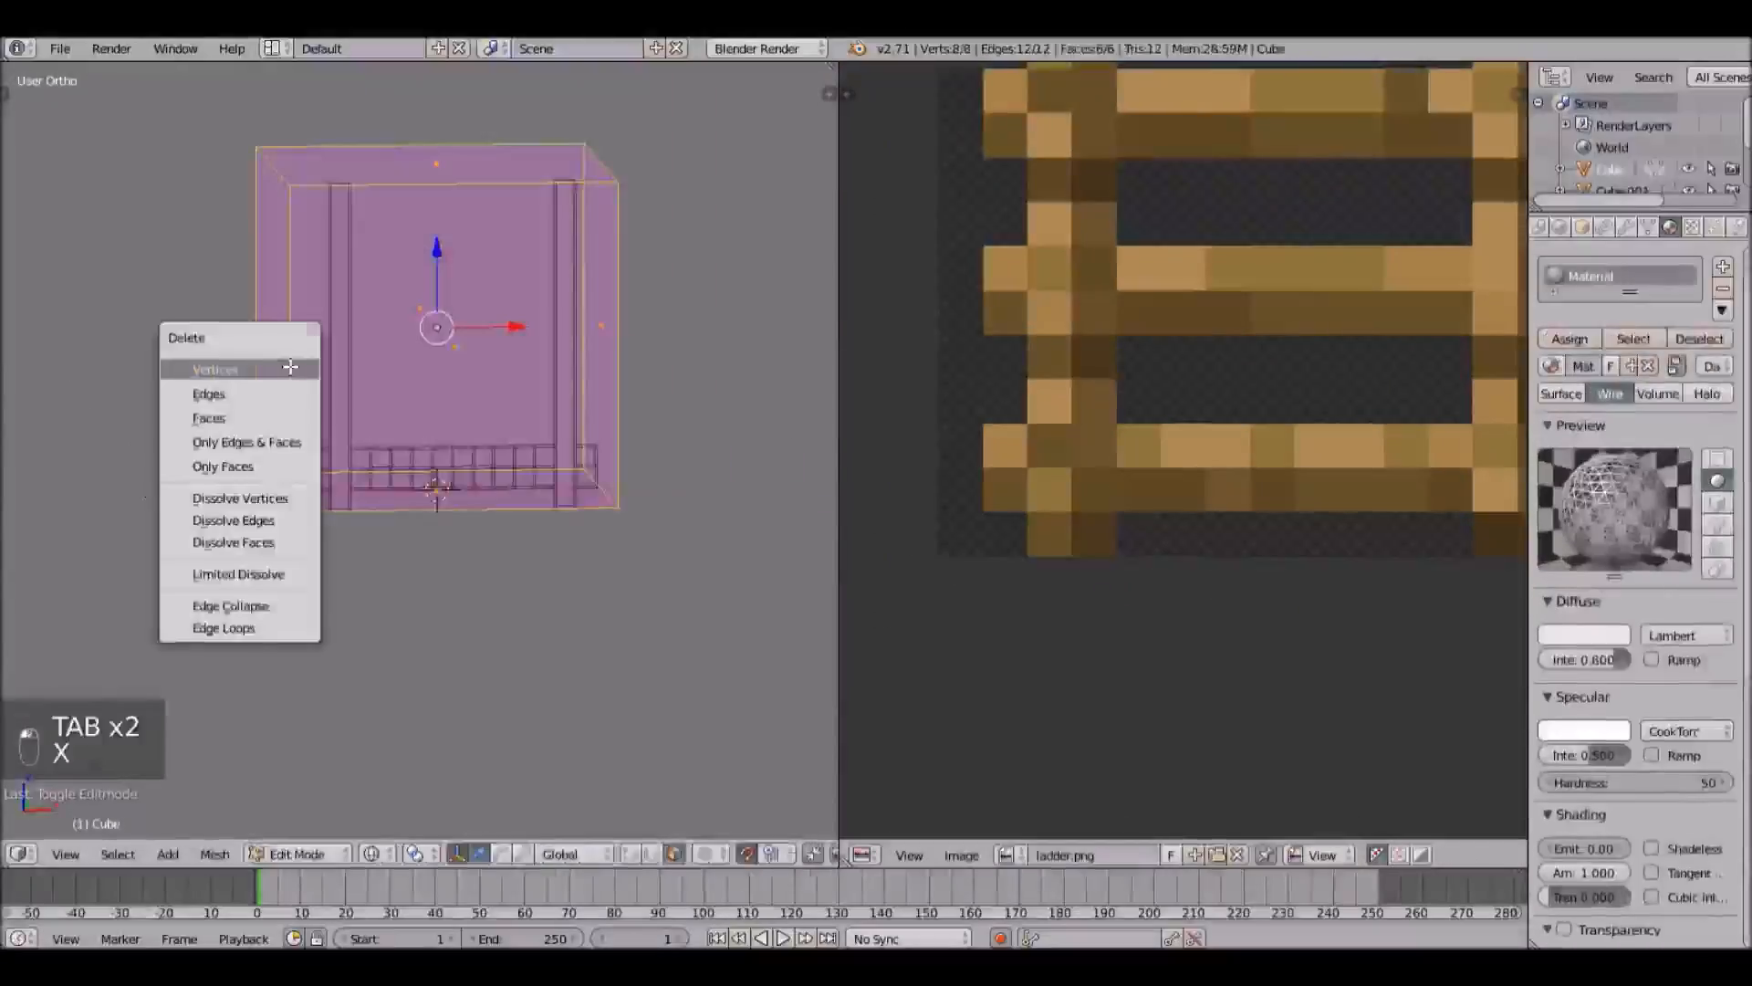
{"action": "left_click", "coordinate": [289, 368]}
{"action": "key", "text": "Tab"}
{"action": "key", "text": "x"}
{"action": "key", "text": "Tab"}
Step: Shrink the upper left end face's UVs to one pixel, place them on the lowest rung's upper leftmost pixel and snap to pixels
{"action": "key", "text": "Tab"}
{"action": "key", "text": "Tab"}
{"action": "scroll", "coordinate": [229, 461], "scroll_direction": "up", "scroll_amount": 2}
{"action": "right_click", "coordinate": [203, 417]}
{"action": "key", "text": "b"}
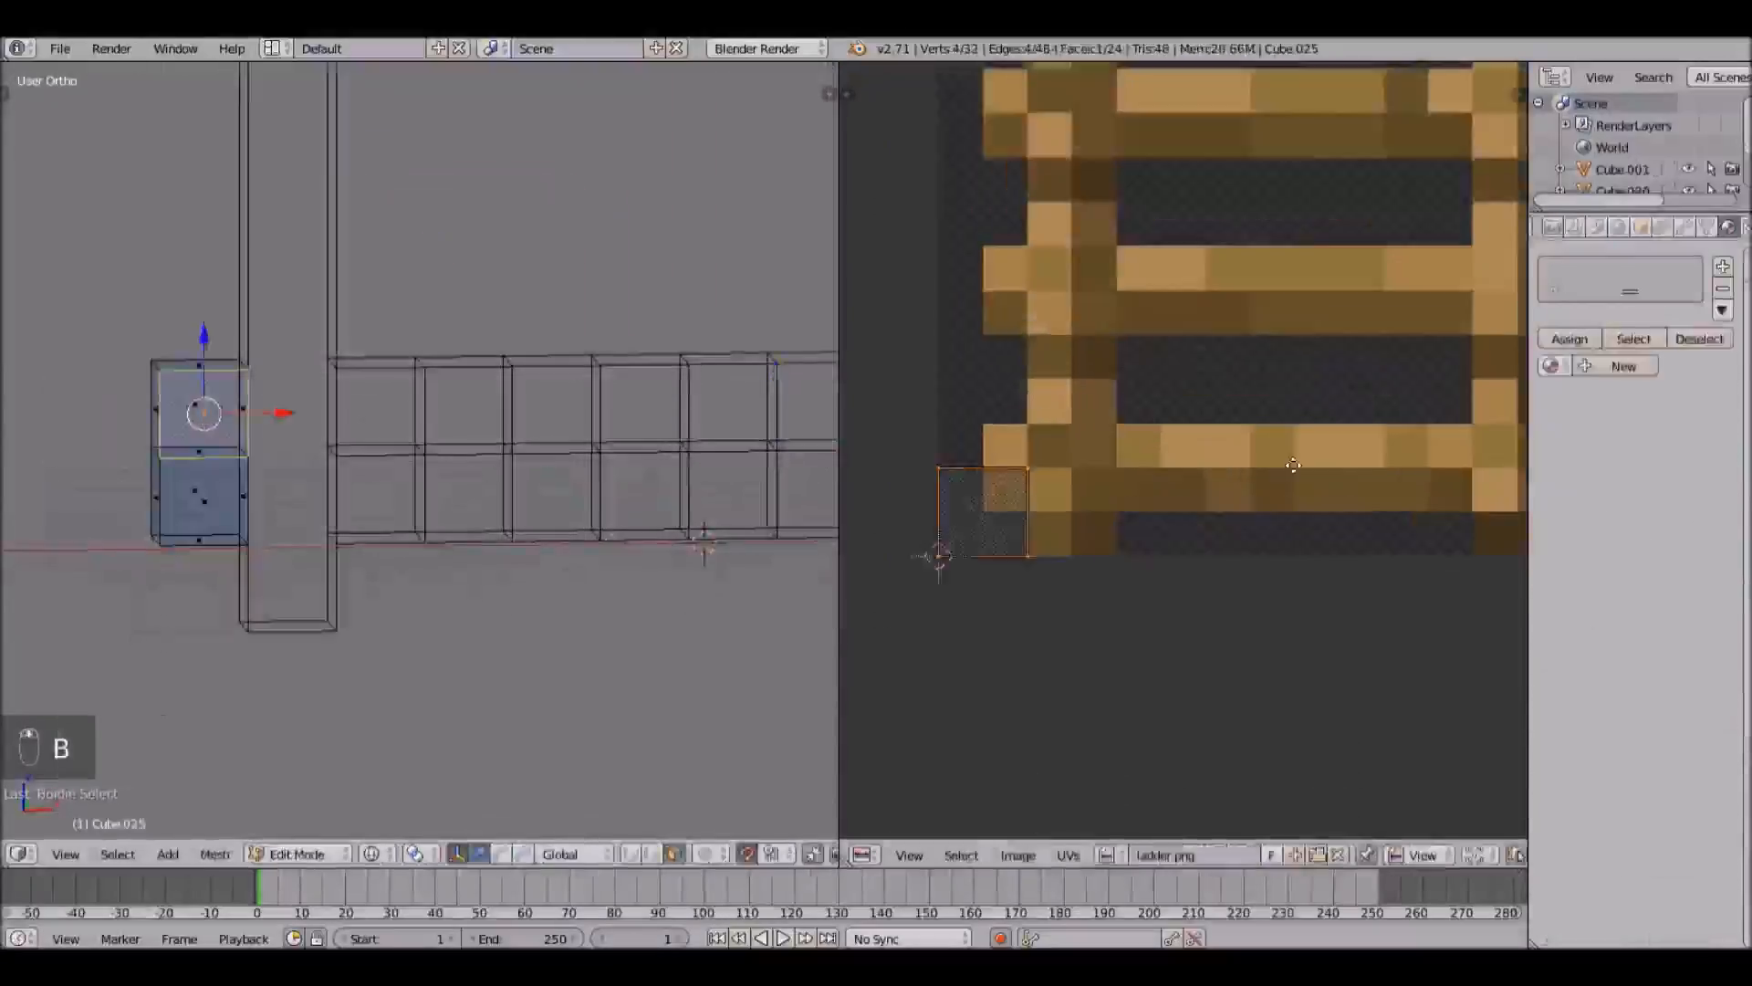
{"action": "key", "text": "s"}
{"action": "left_click", "coordinate": [1205, 538]}
{"action": "key", "text": "g"}
{"action": "left_click", "coordinate": [1289, 451]}
{"action": "key", "text": "s"}
{"action": "key", "text": "shift+s"}
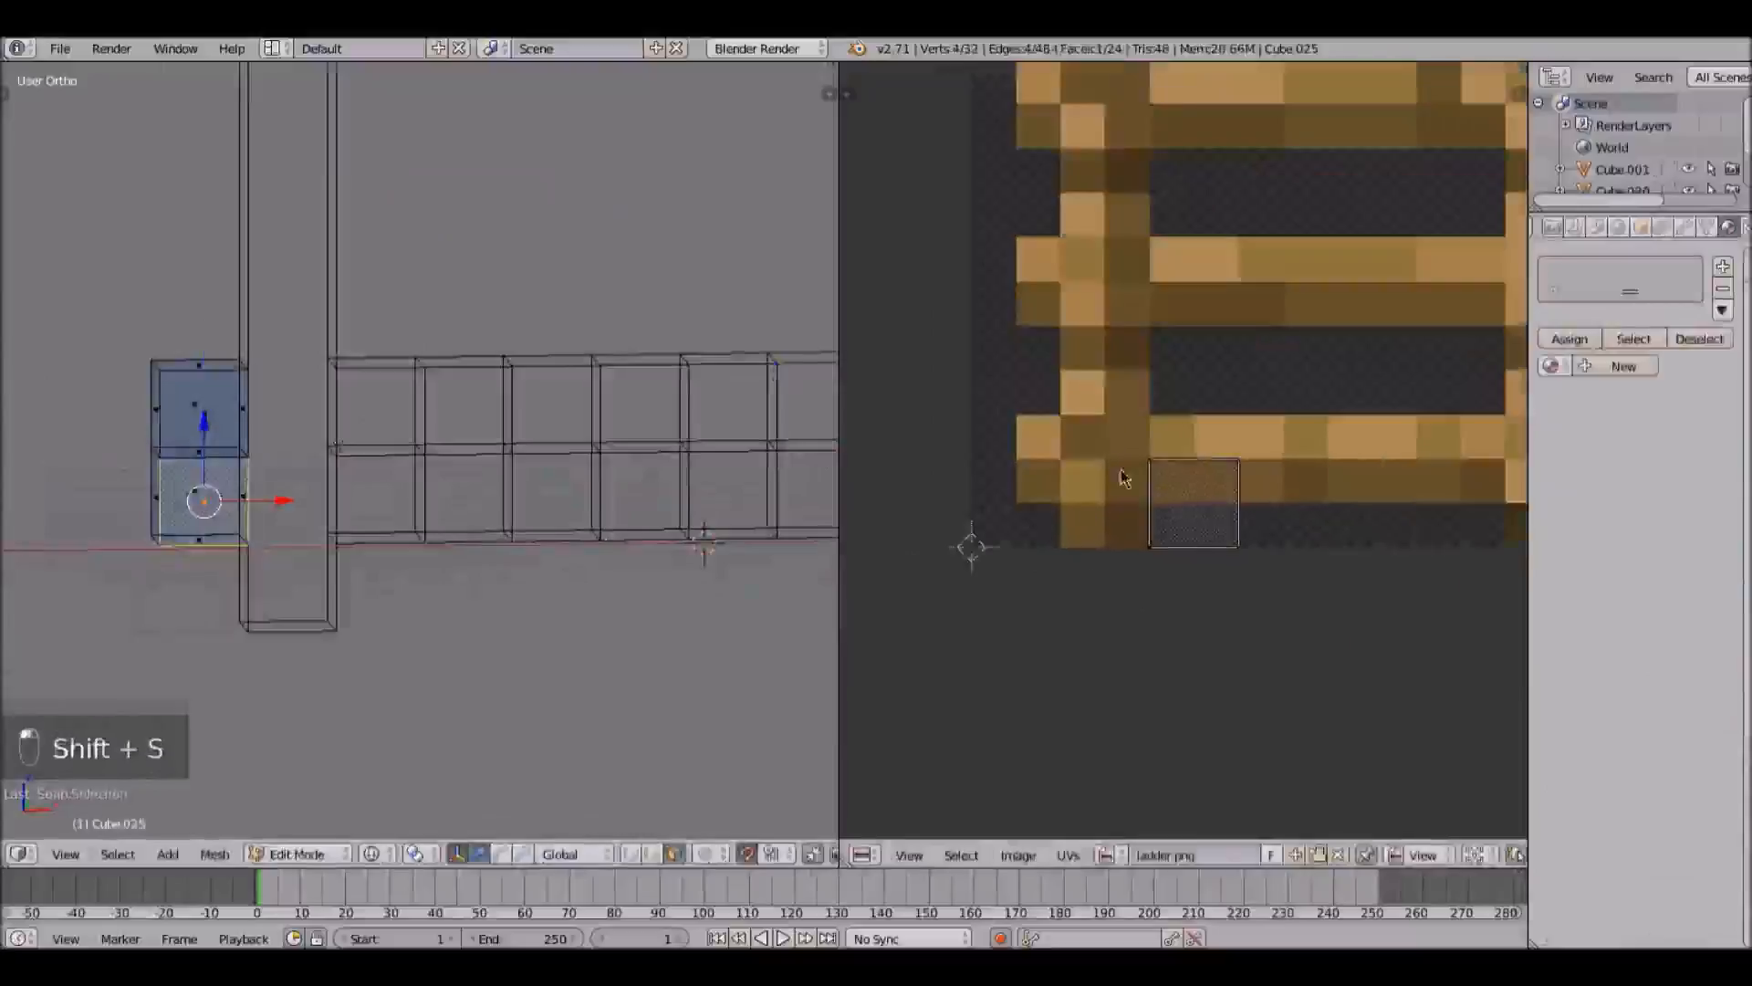
Step: Shrink the lower left end face's UVs to one pixel, place them on the lowest rung's lower leftmost pixel and snap to pixels
{"action": "key", "text": "s"}
{"action": "left_click", "coordinate": [1291, 578]}
{"action": "key", "text": "g"}
{"action": "left_click", "coordinate": [1131, 556]}
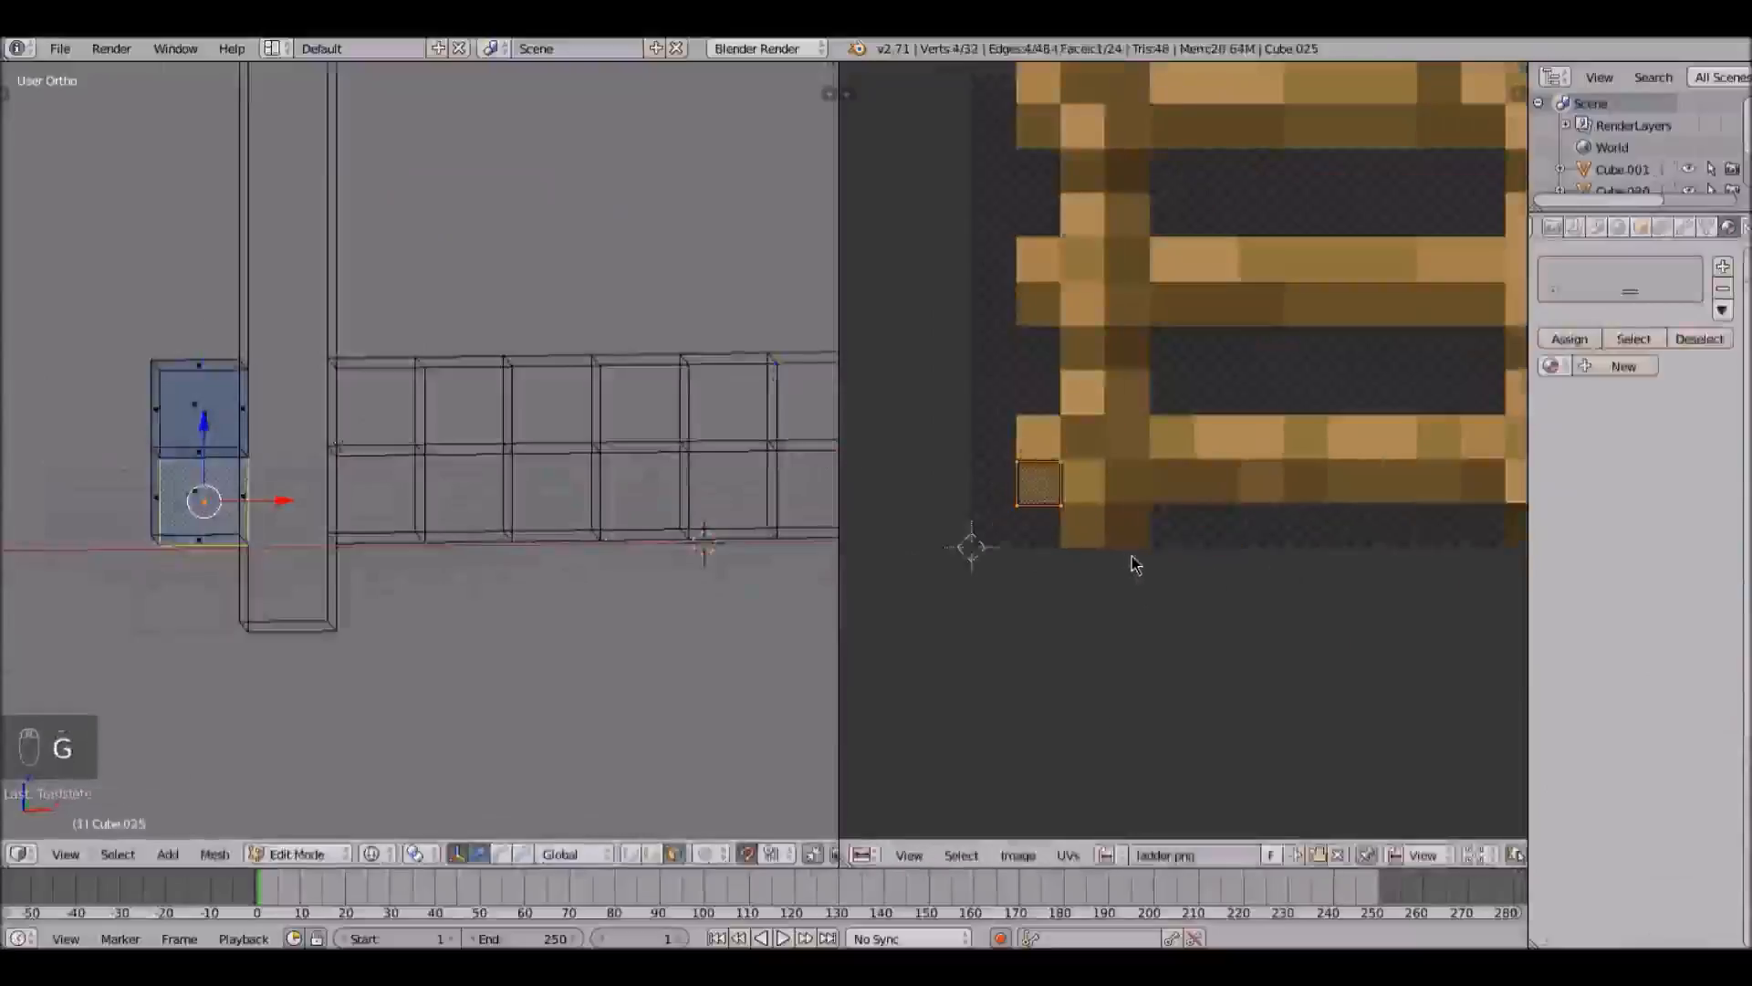
{"action": "key", "text": "shift+s"}
{"action": "left_click", "coordinate": [1131, 561]}
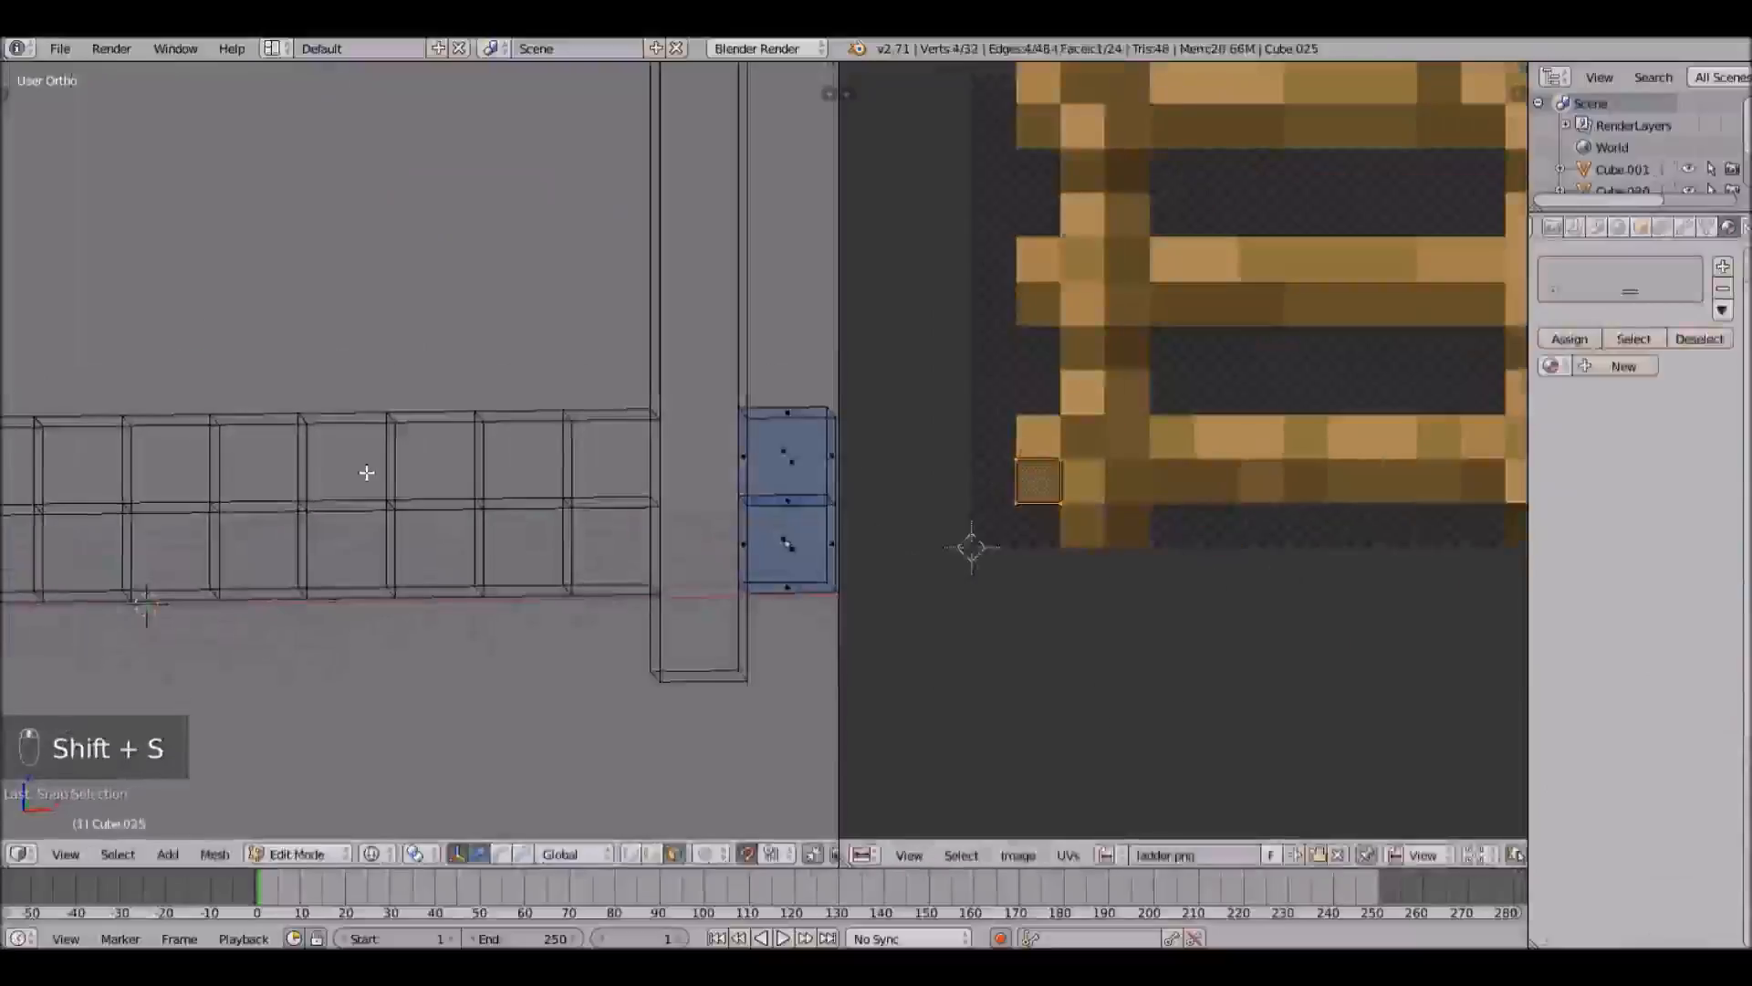
{"action": "key", "text": "F8"}
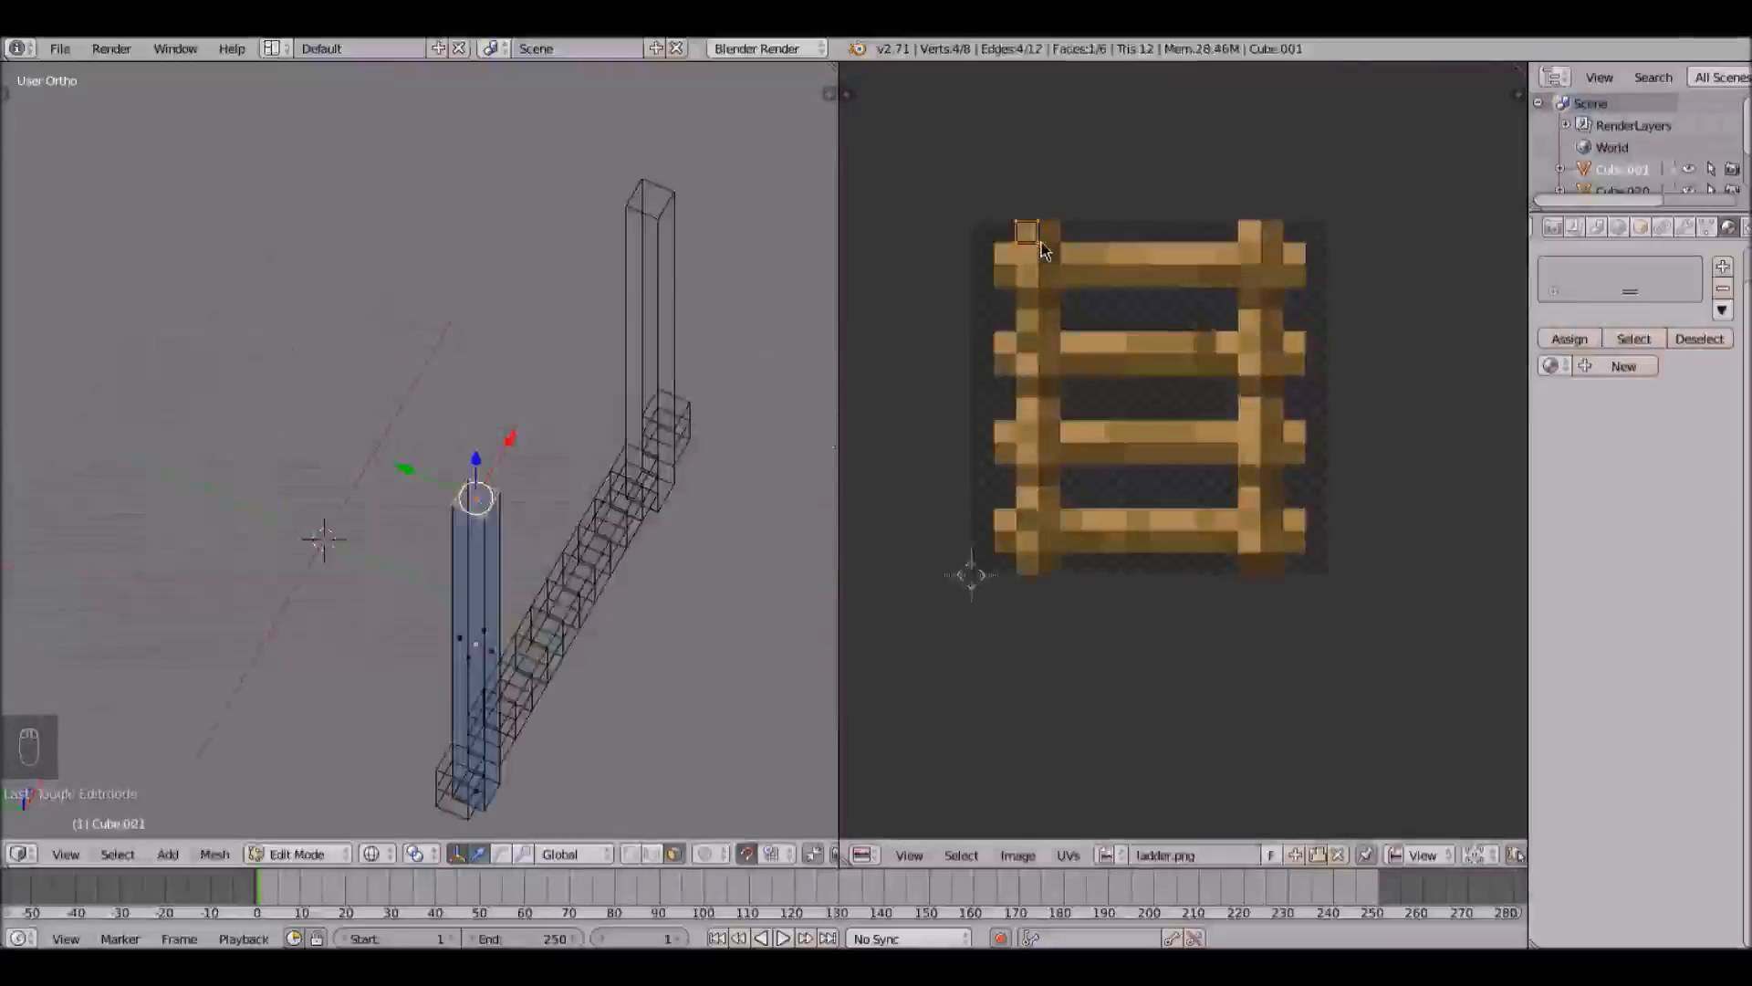
Step: Stretch the post's top-face UVs over the two-by-two-pixel top of ladder.png's left post and snap them to pixels
{"action": "key", "text": "g"}
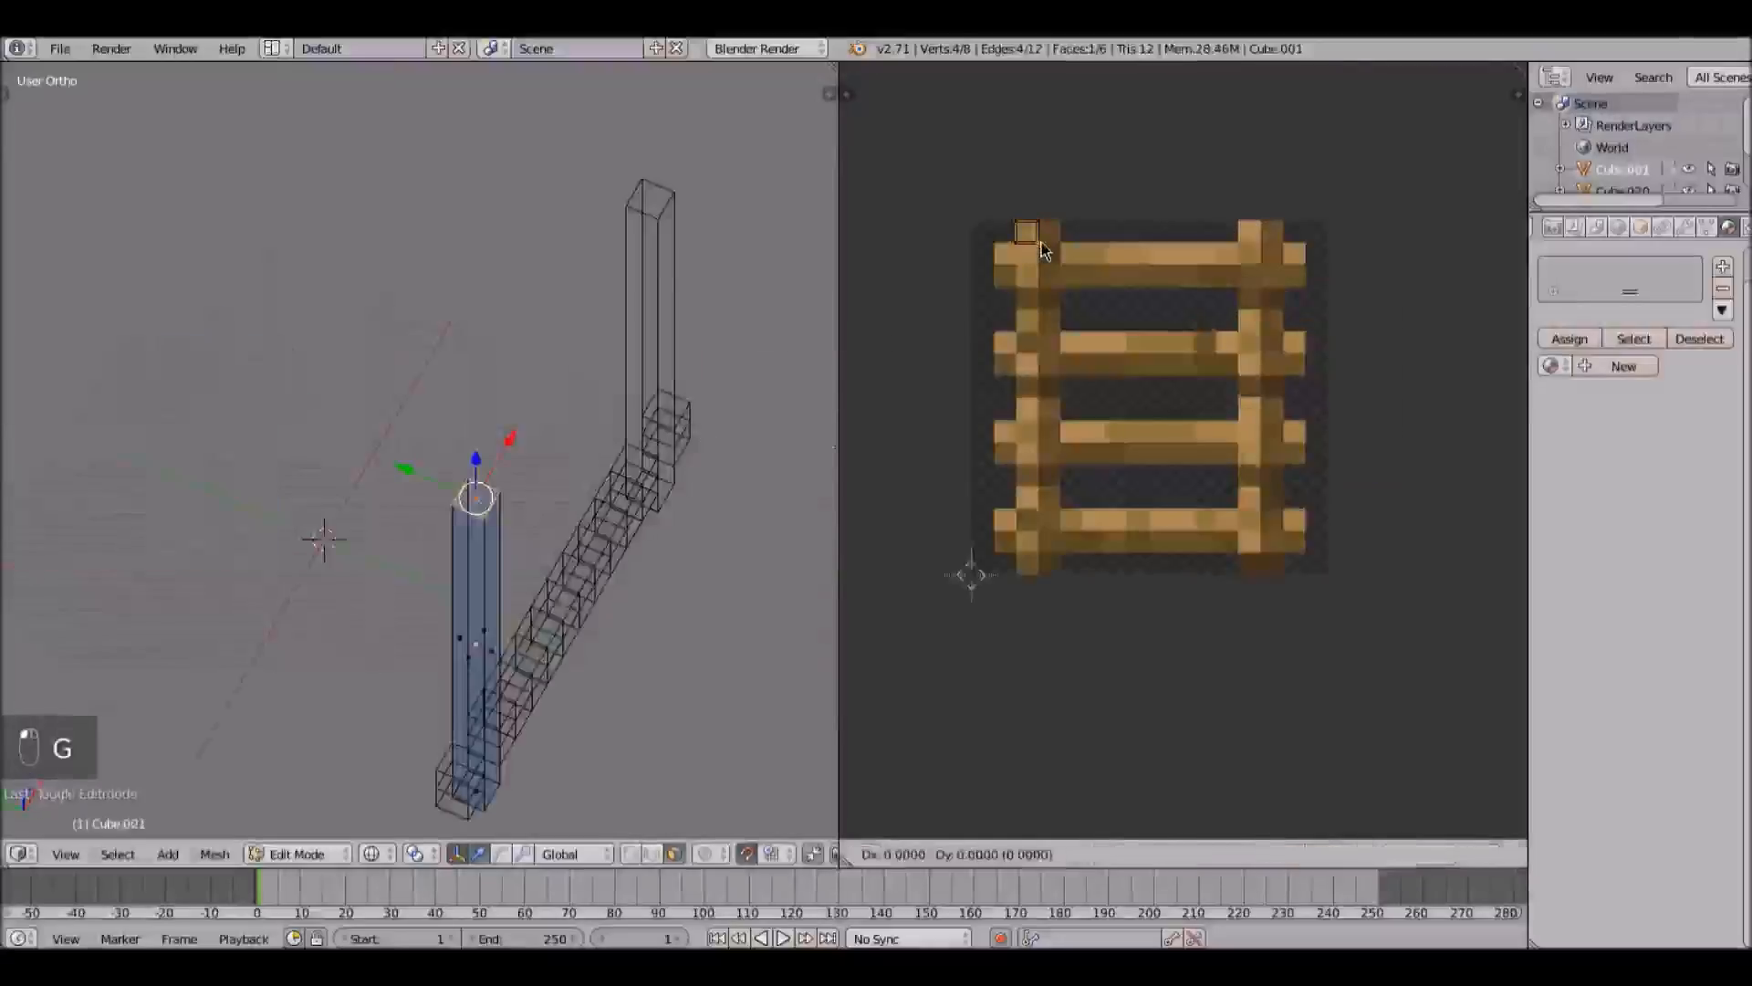
{"action": "left_click", "coordinate": [1063, 258]}
{"action": "key", "text": "g"}
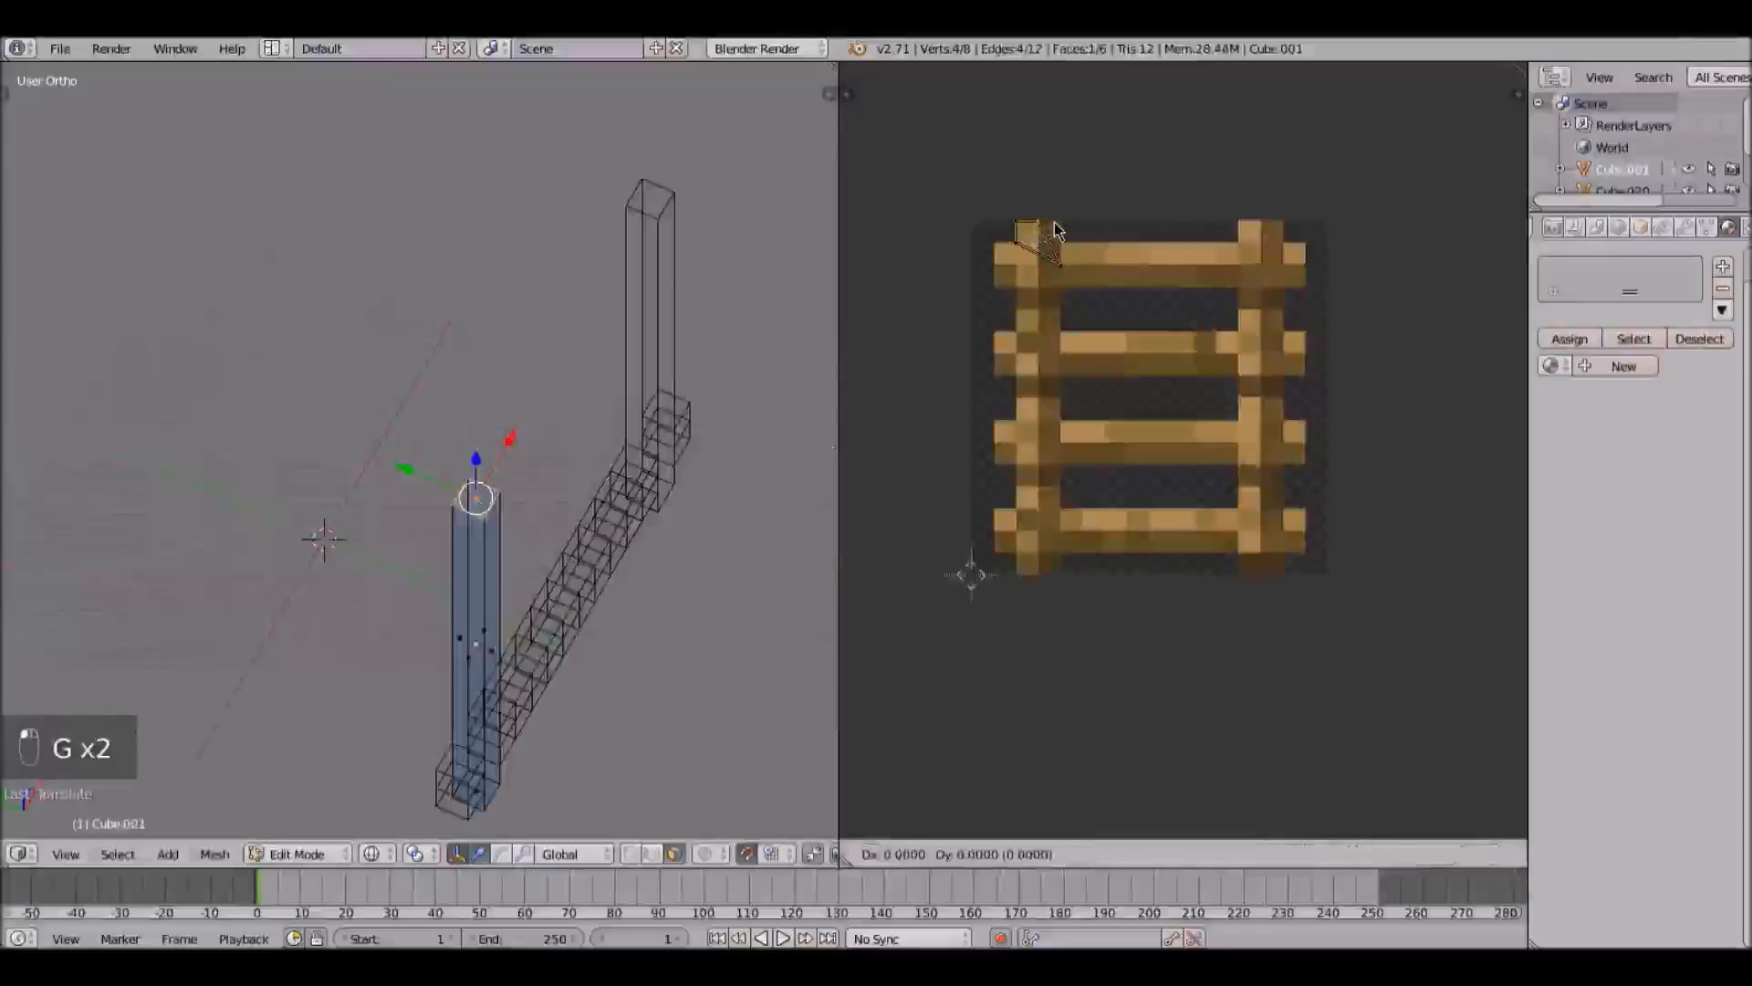
{"action": "left_click", "coordinate": [1064, 229]}
{"action": "key", "text": "g"}
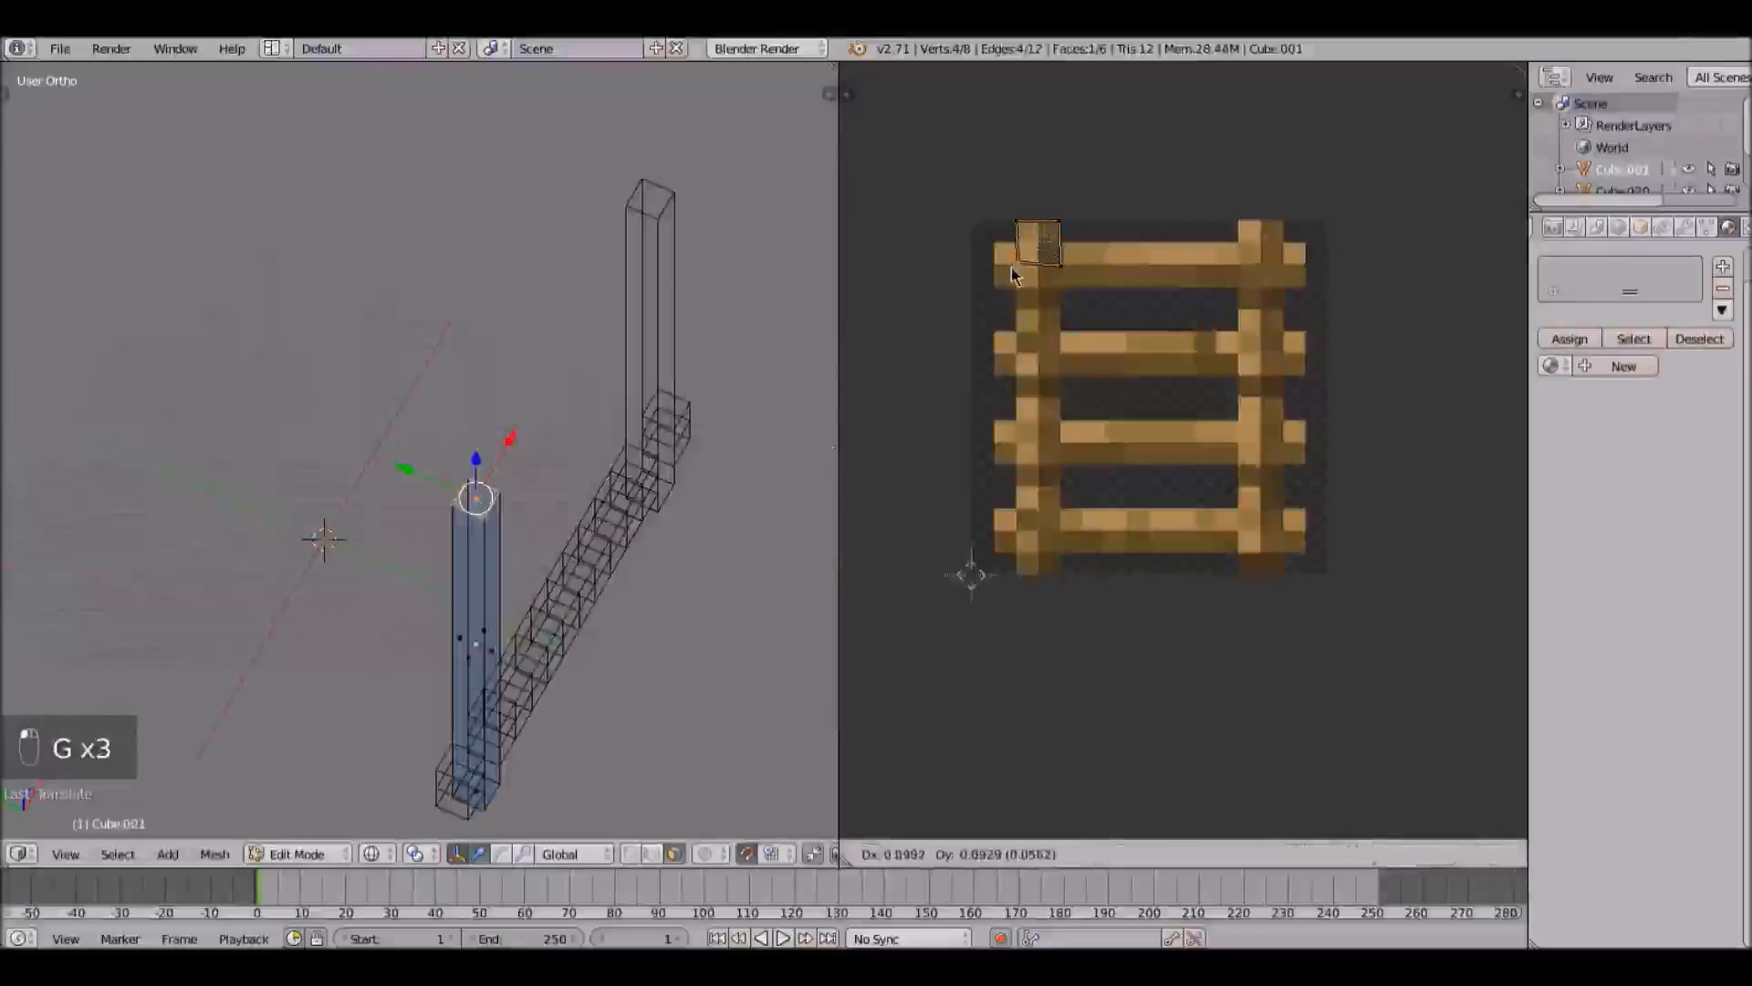
{"action": "left_click", "coordinate": [1013, 272]}
{"action": "key", "text": "a"}
{"action": "key", "text": "a"}
{"action": "key", "text": "a"}
{"action": "key", "text": "shift+s"}
{"action": "left_click", "coordinate": [1011, 269]}
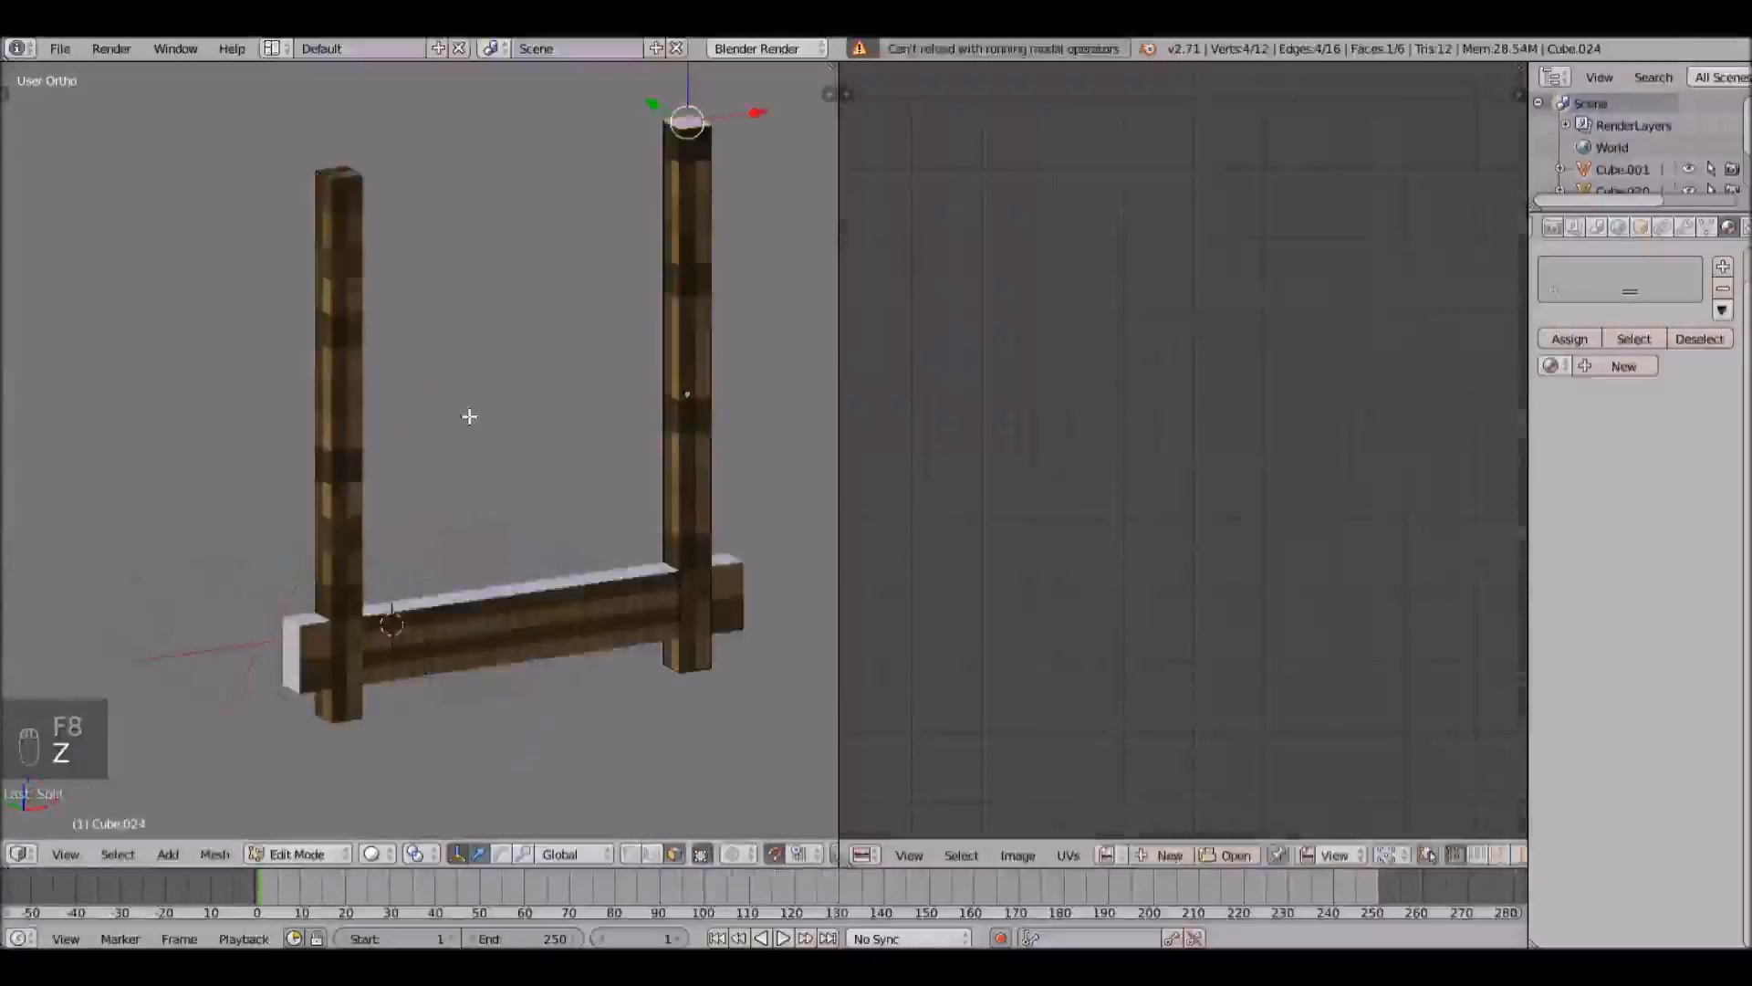
Step: In front view, rotate the right post's front-face UVs and realign them with ladder.png's right post
{"action": "middle_click_drag", "start_coordinate": [472, 337], "coordinate": [584, 412]}
{"action": "key", "text": "KP_1"}
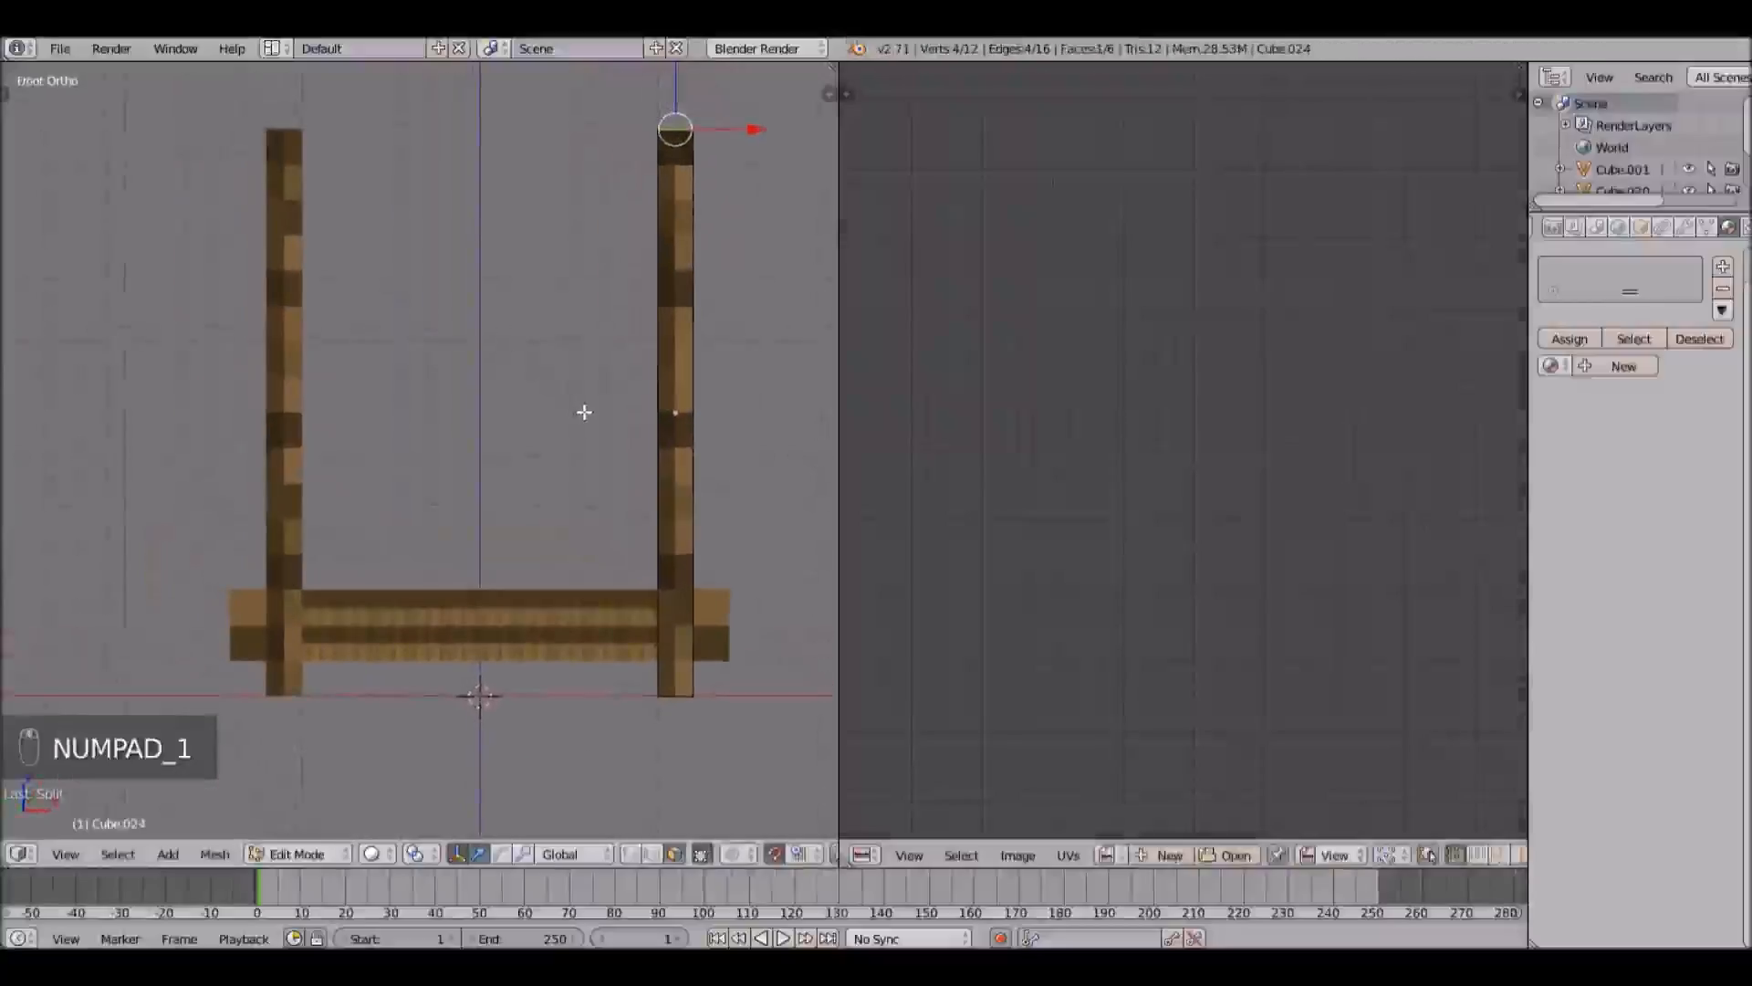
{"action": "key", "text": "Tab"}
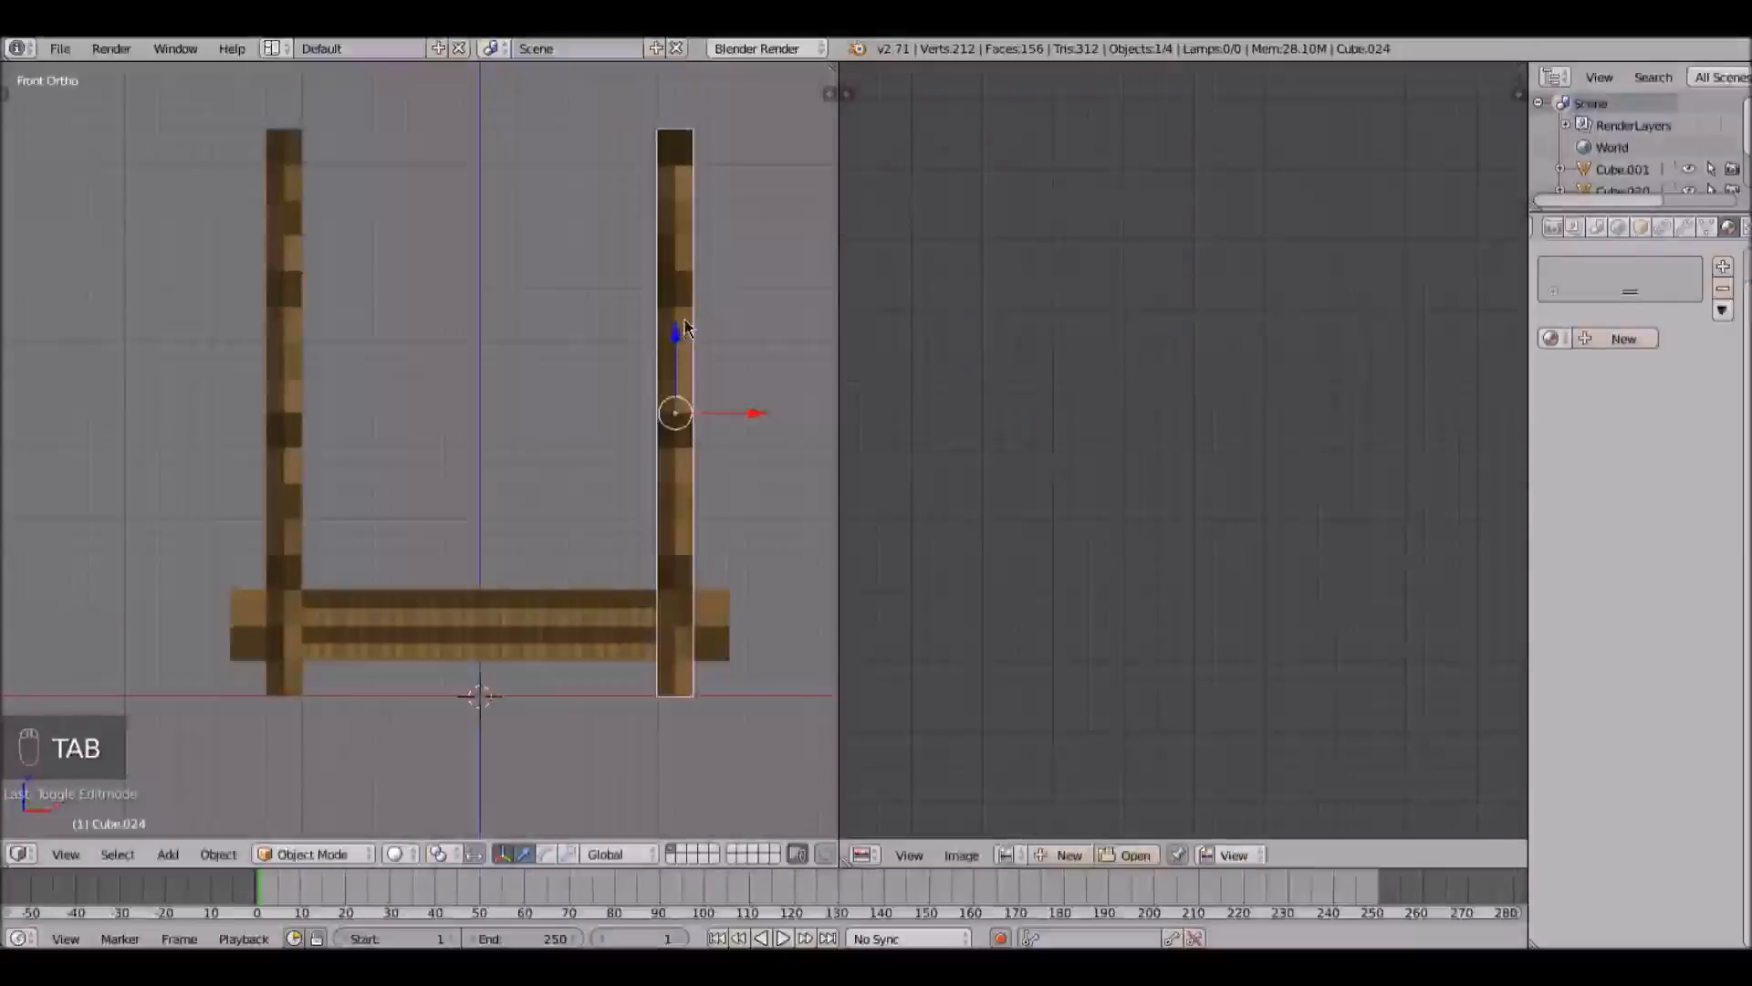
{"action": "key", "text": "Tab"}
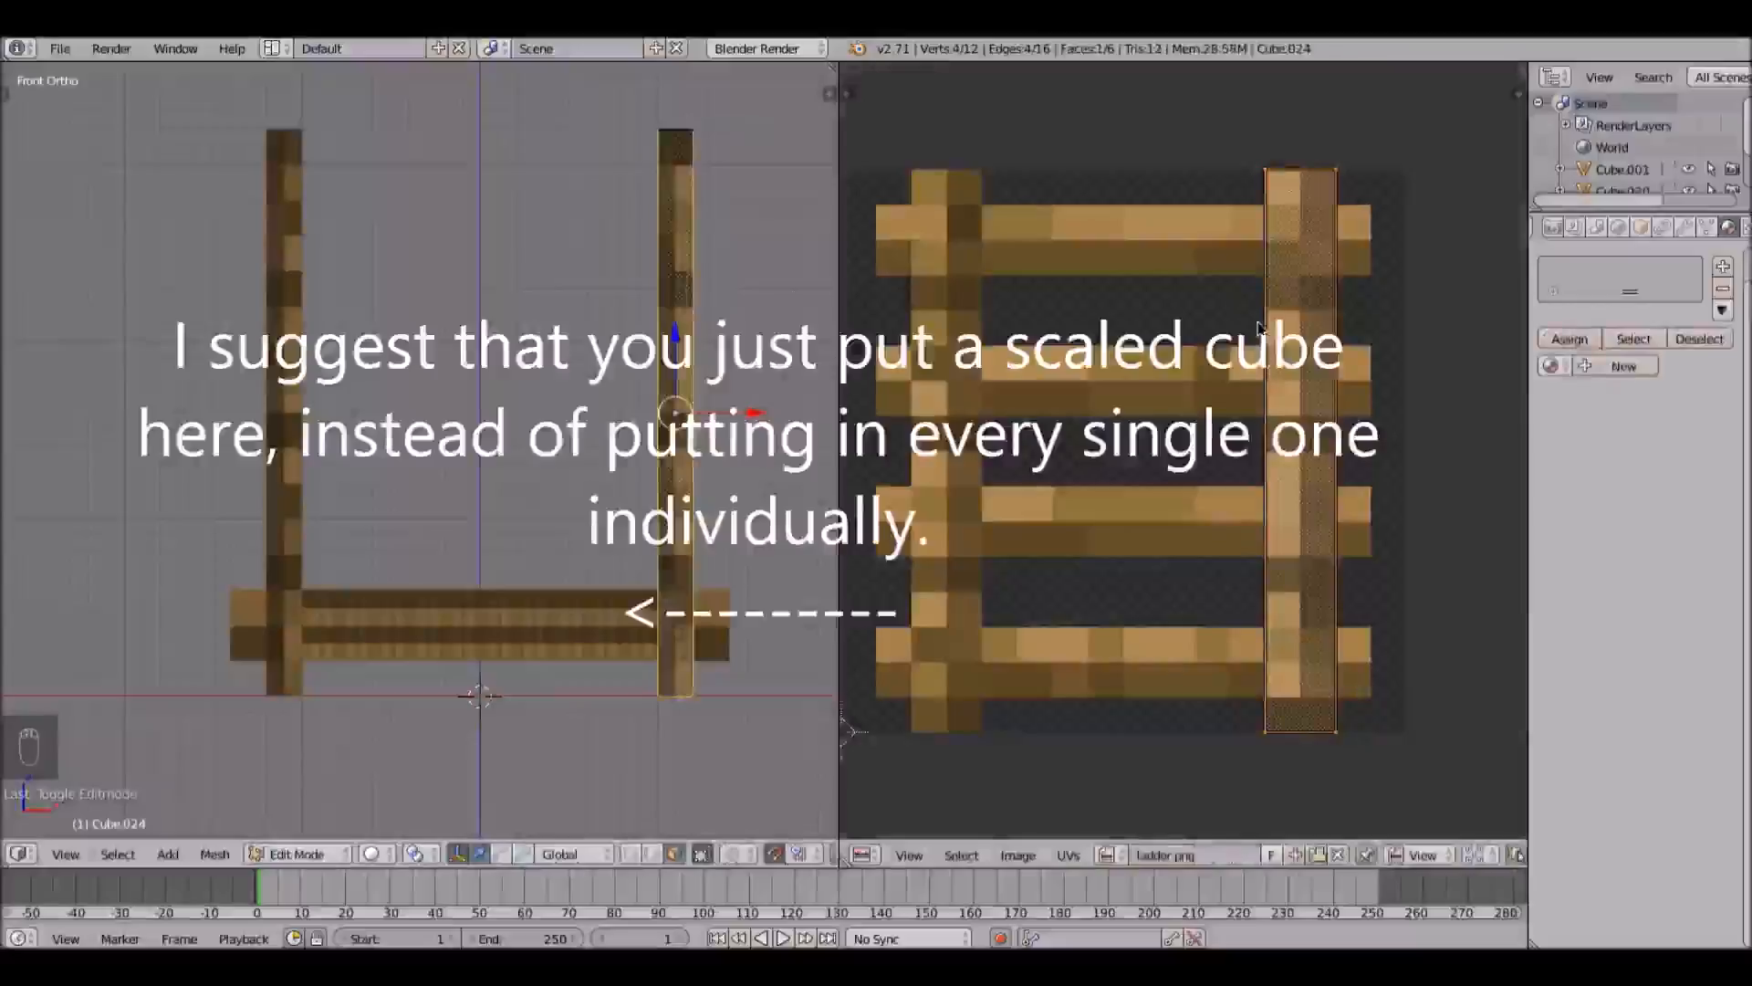
{"action": "key", "text": "r"}
{"action": "key", "text": "Return"}
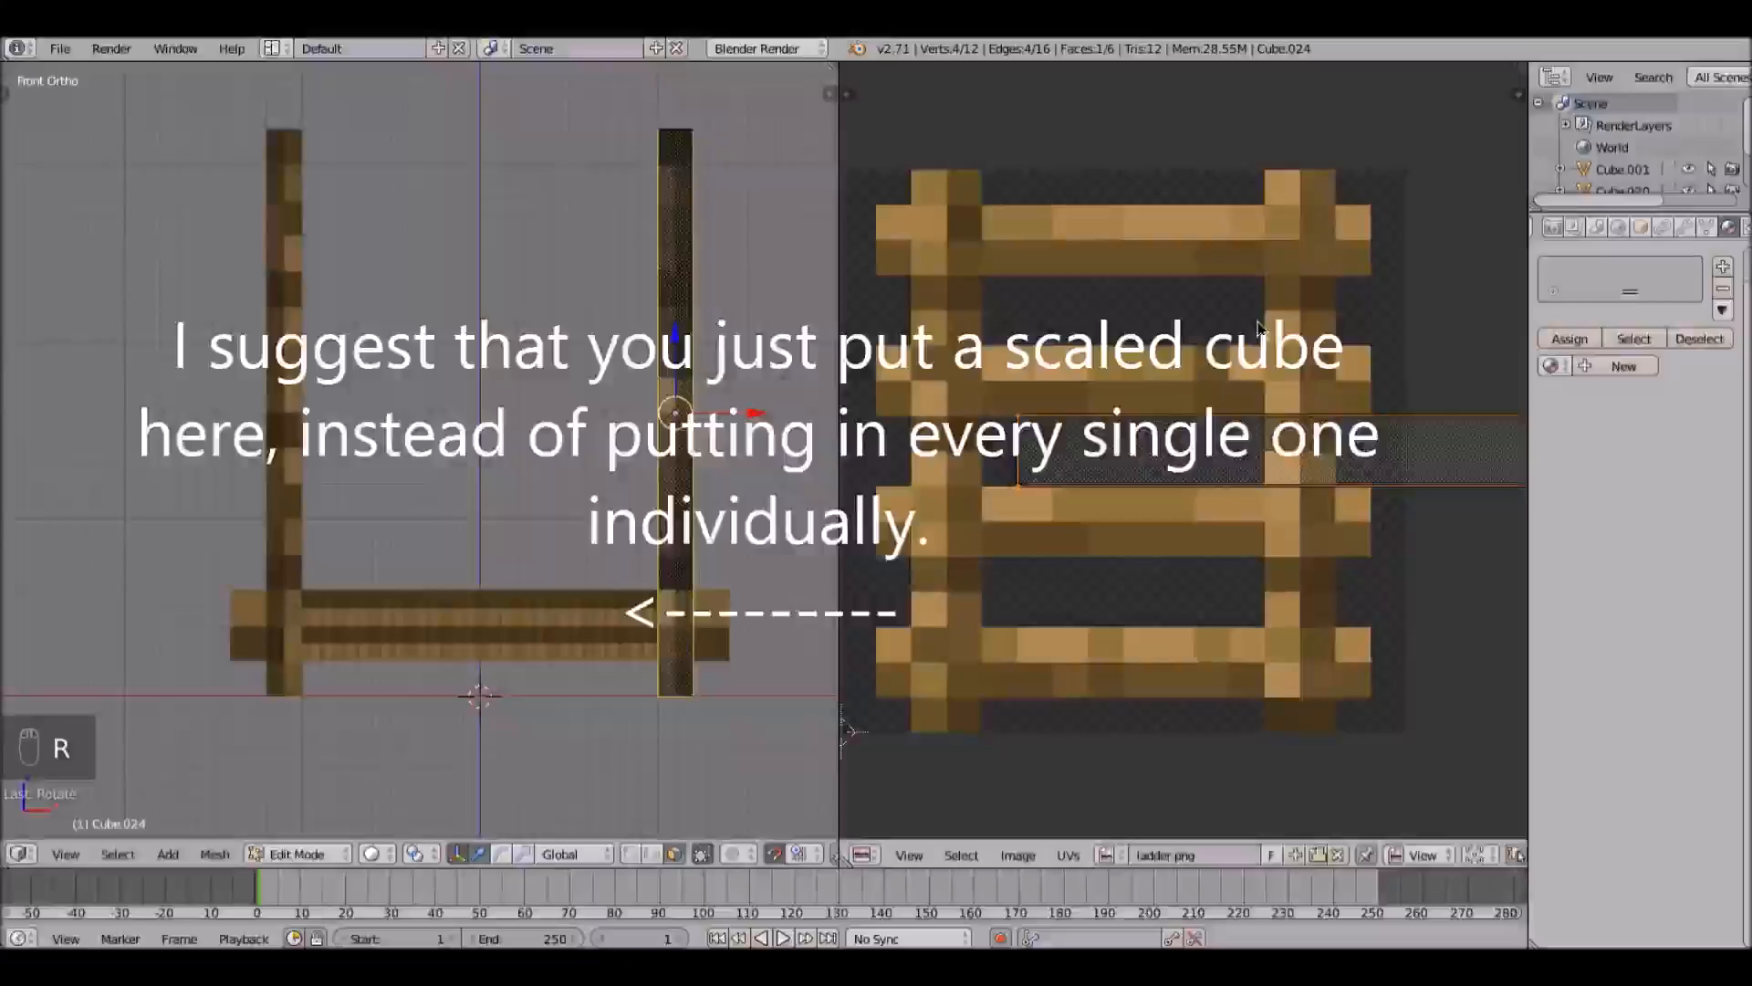
{"action": "middle_click_drag", "start_coordinate": [1296, 354], "coordinate": [1202, 364]}
{"action": "key", "text": "g"}
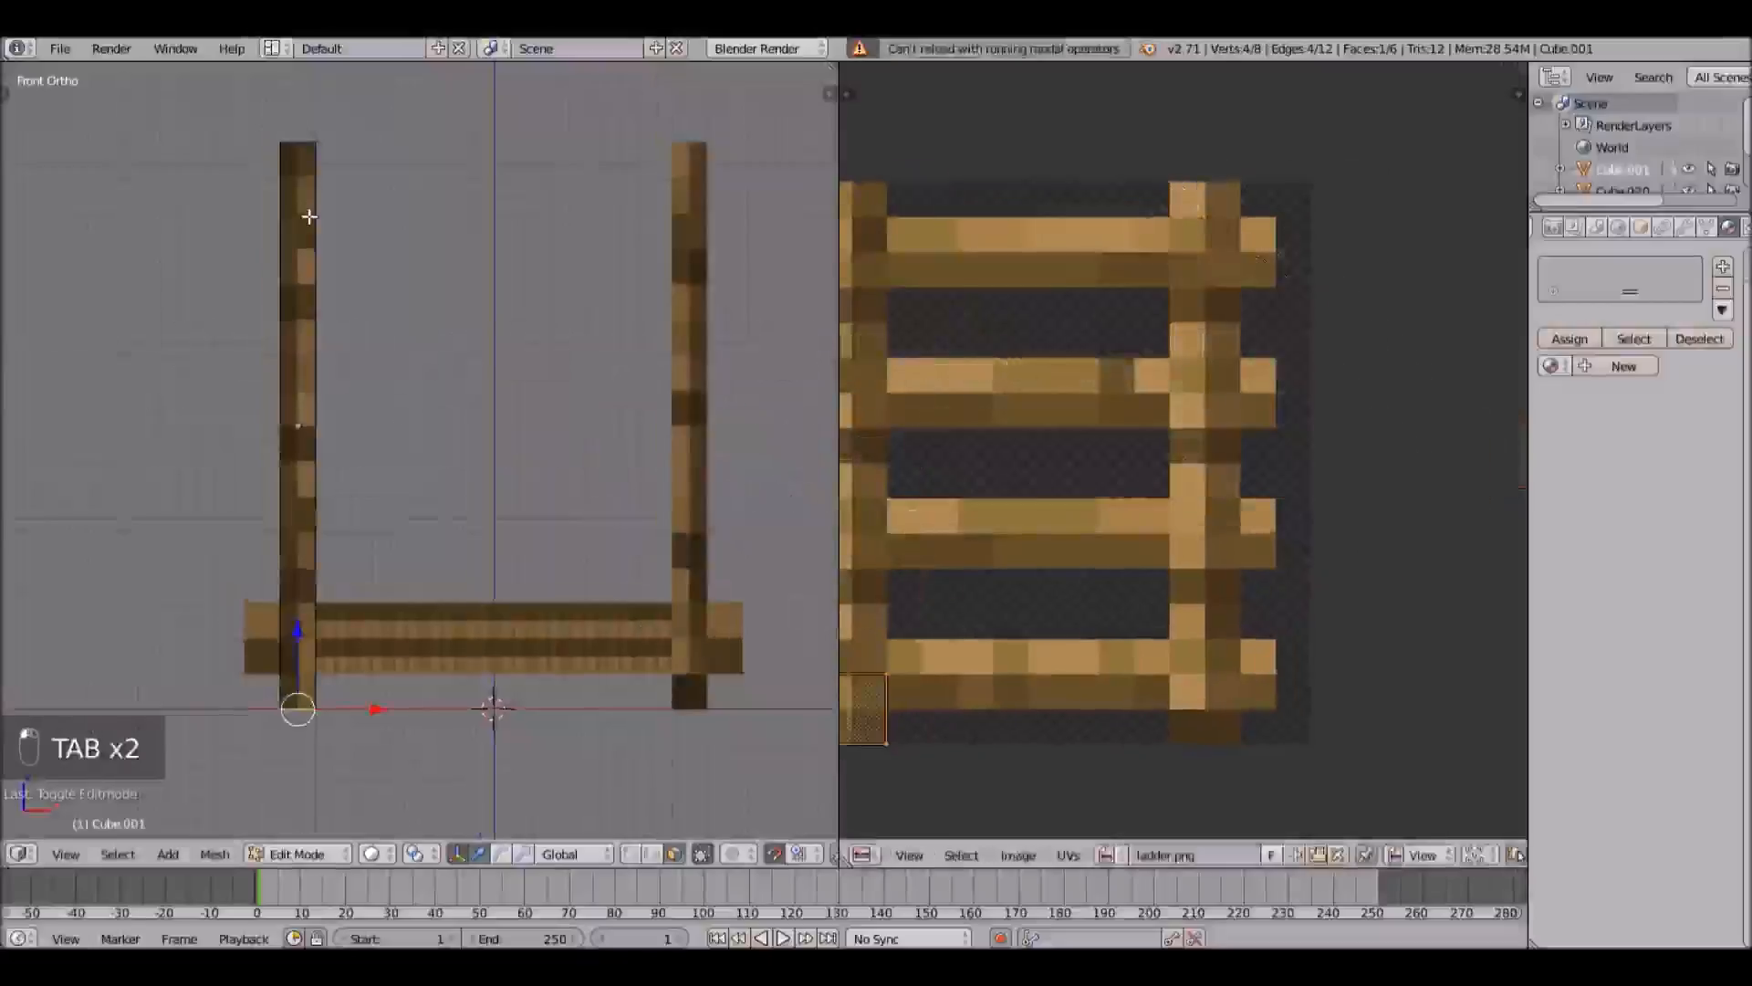
Step: Flip the left post's front-face UVs in place over ladder.png's left post by scaling them
{"action": "right_click", "coordinate": [309, 216]}
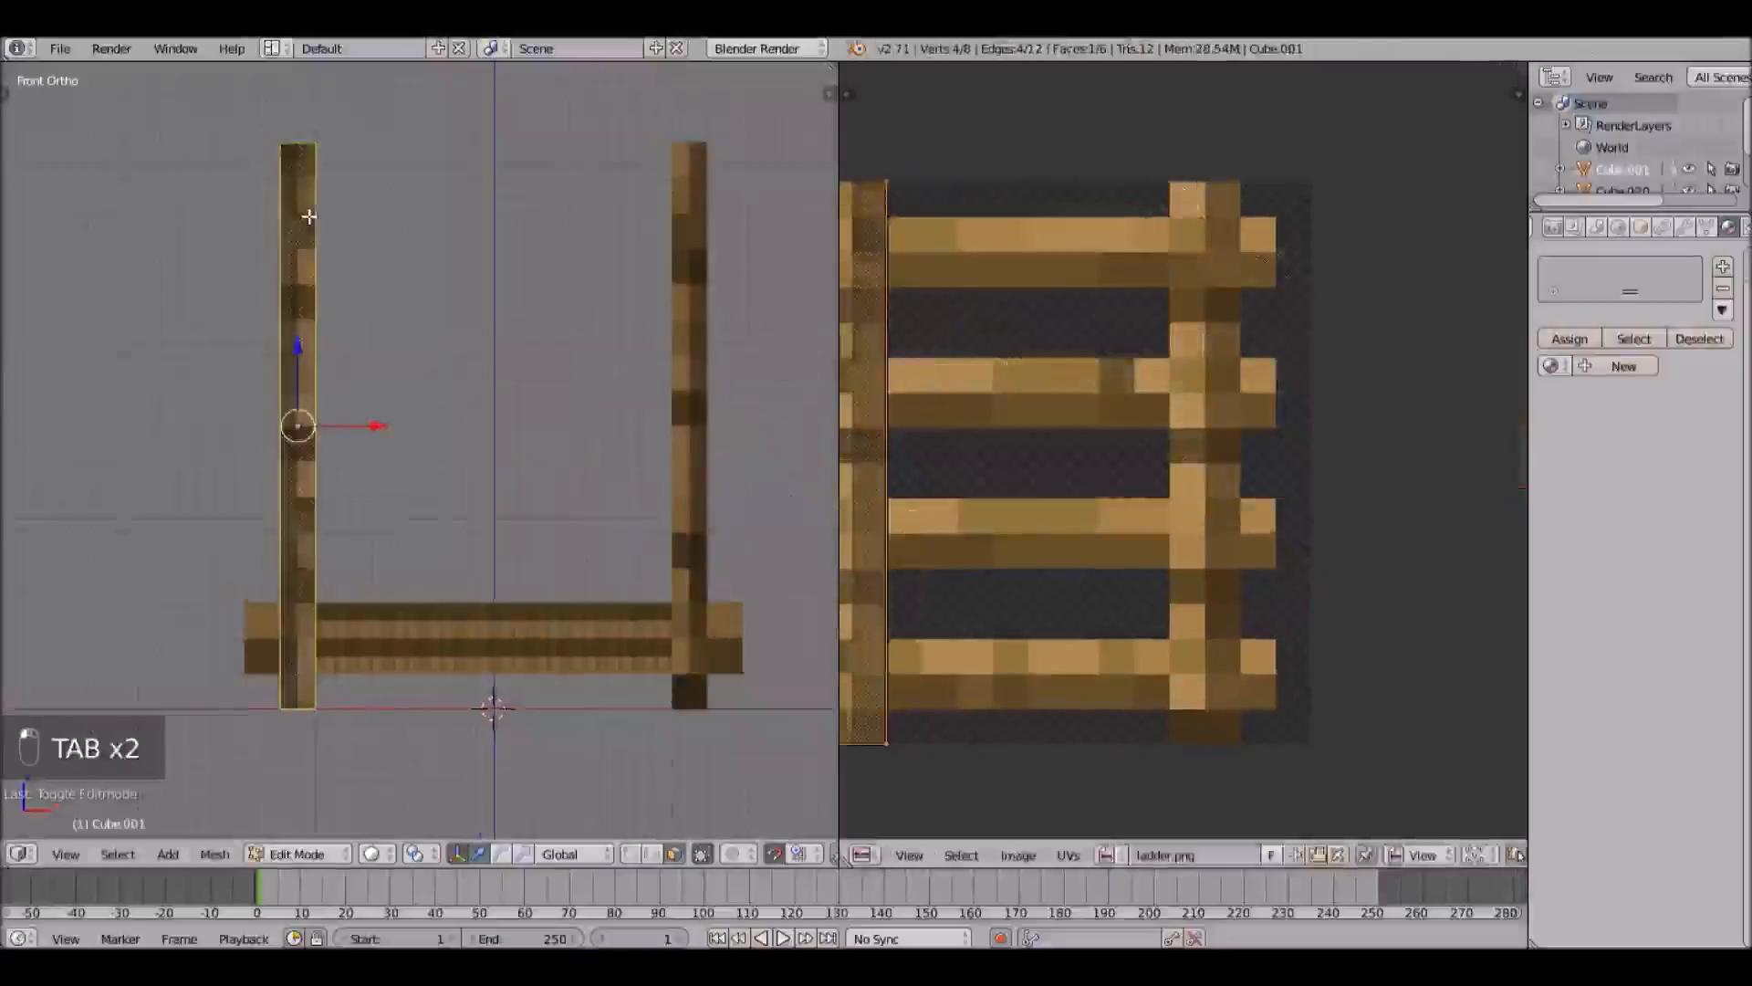
{"action": "middle_click_drag", "start_coordinate": [1022, 338], "coordinate": [1200, 324]}
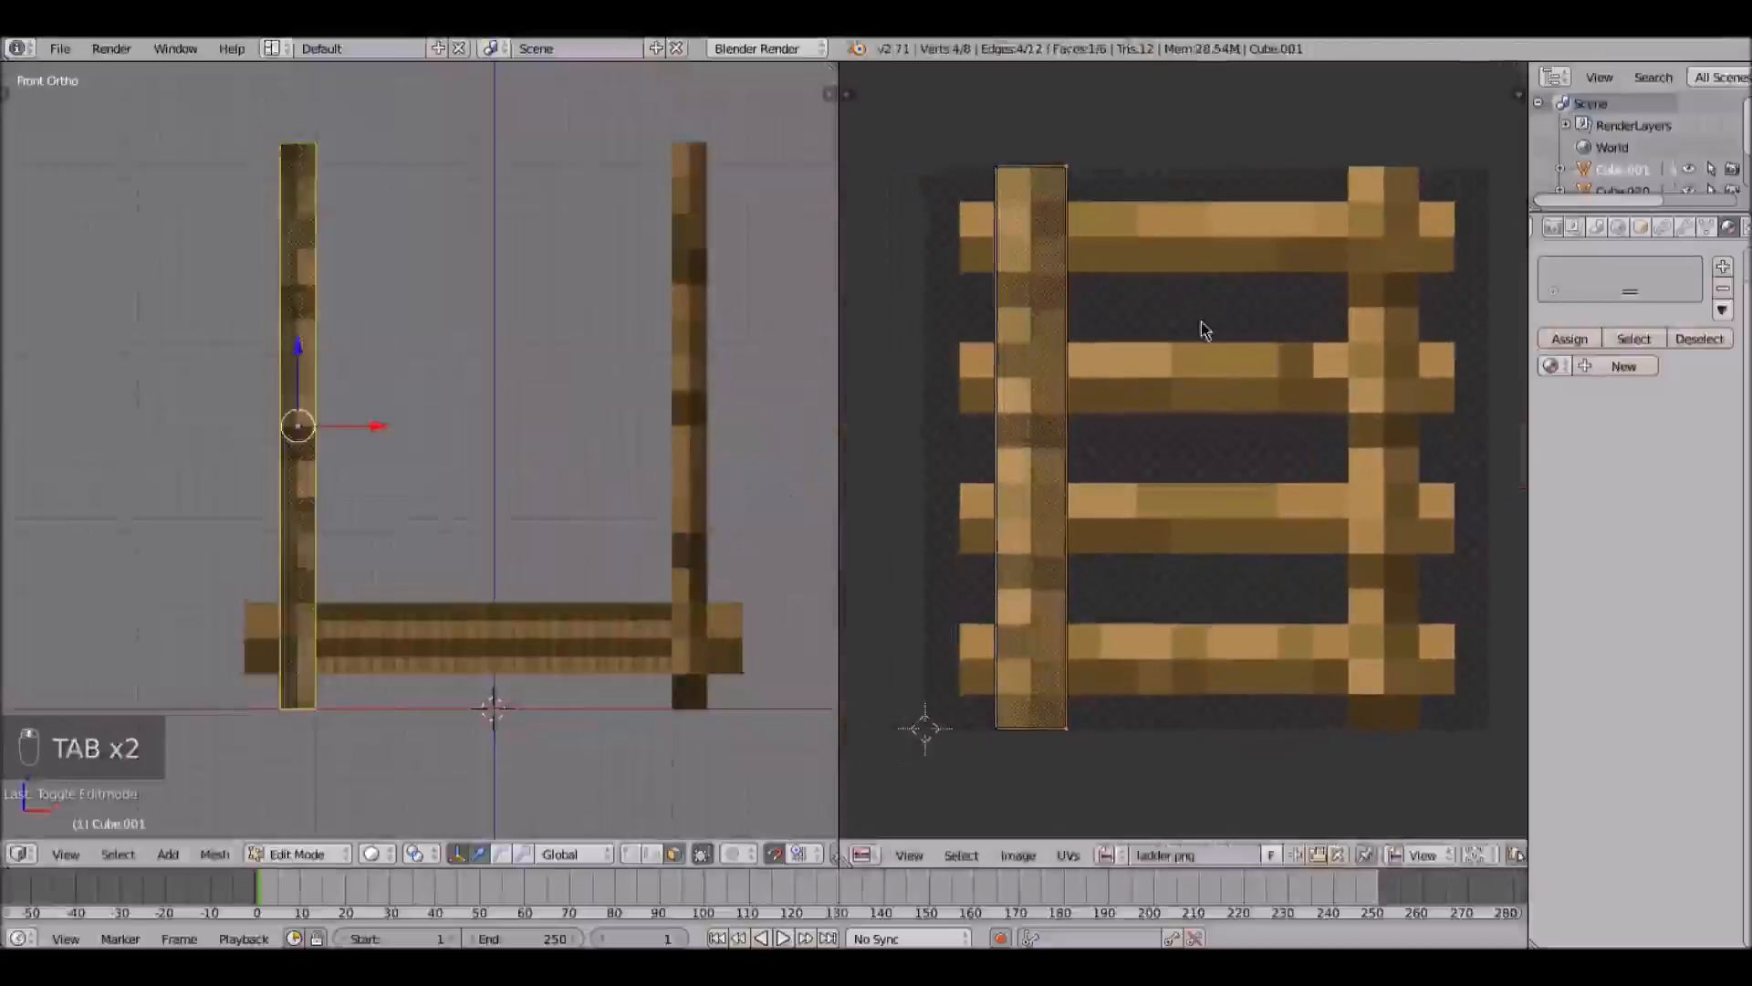
{"action": "key", "text": "b"}
{"action": "left_click_drag", "start_coordinate": [1210, 743], "coordinate": [940, 156]}
{"action": "key", "text": "s"}
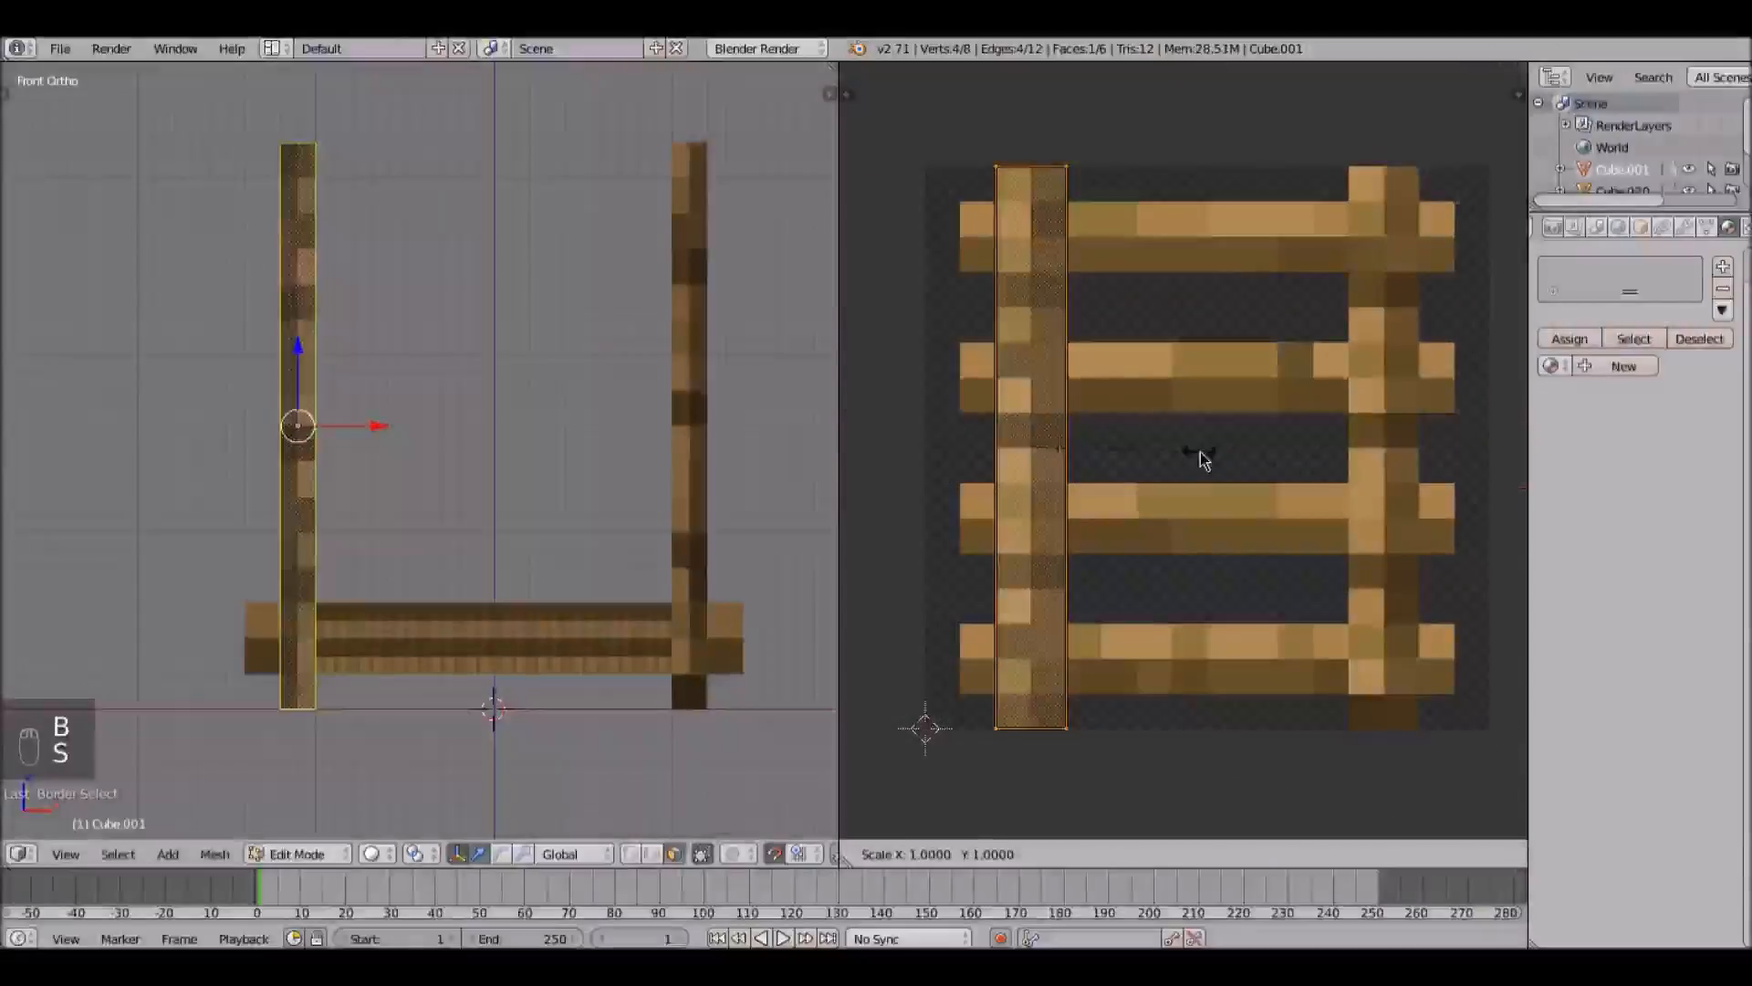
{"action": "left_click", "coordinate": [1201, 456]}
{"action": "key", "text": "Tab"}
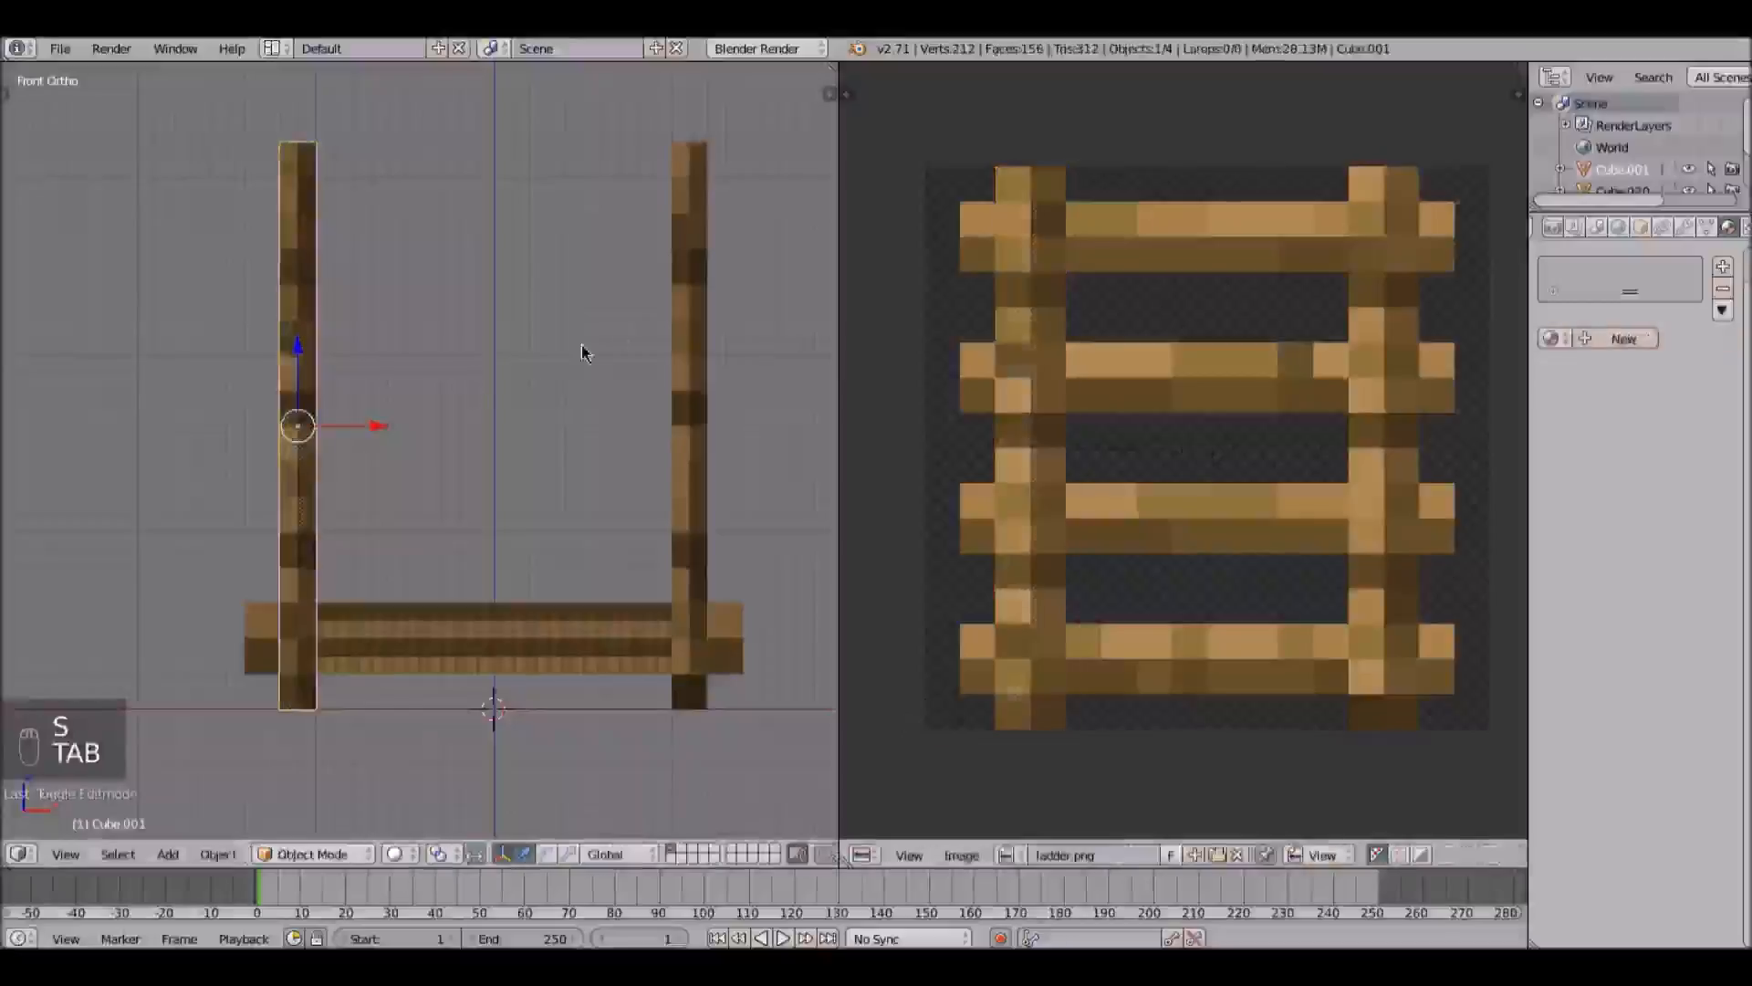
Step: Scale the right post by 2 along the X axis
{"action": "right_click", "coordinate": [681, 336]}
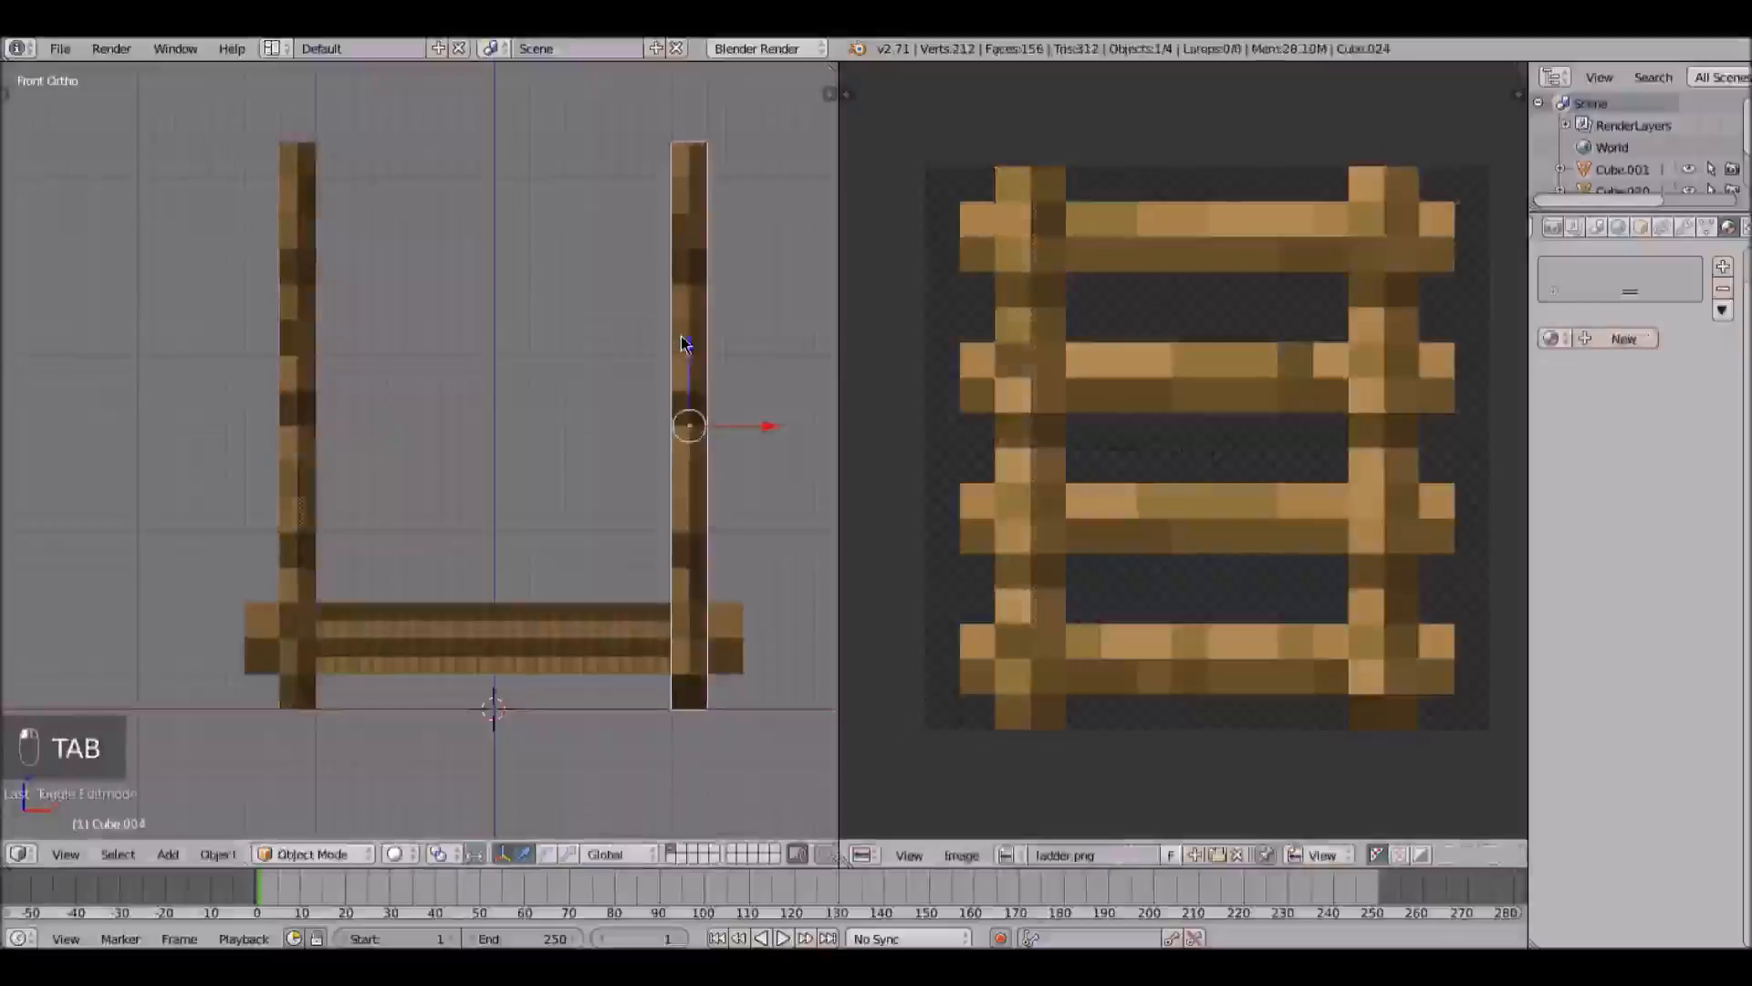
{"action": "key", "text": "s"}
{"action": "key", "text": "x"}
{"action": "key", "text": "2"}
{"action": "key", "text": "Return"}
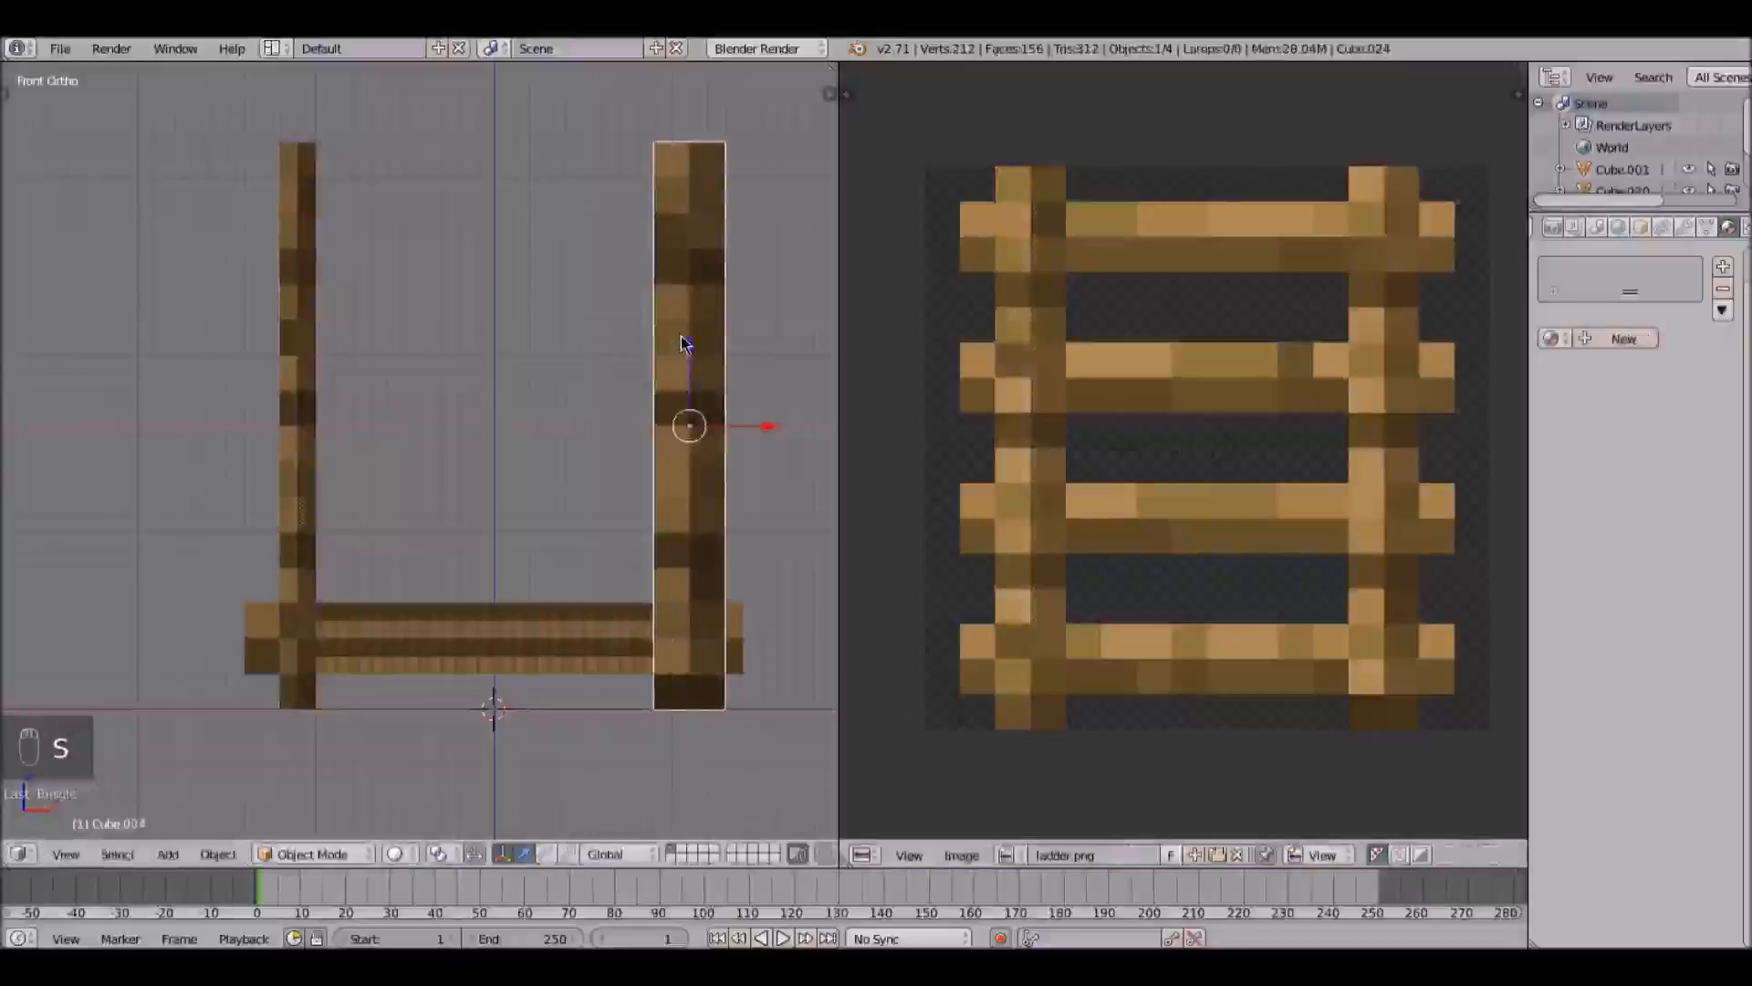
Step: Scale the left post by 2 along the X axis
{"action": "right_click", "coordinate": [292, 326]}
{"action": "key", "text": "Tab"}
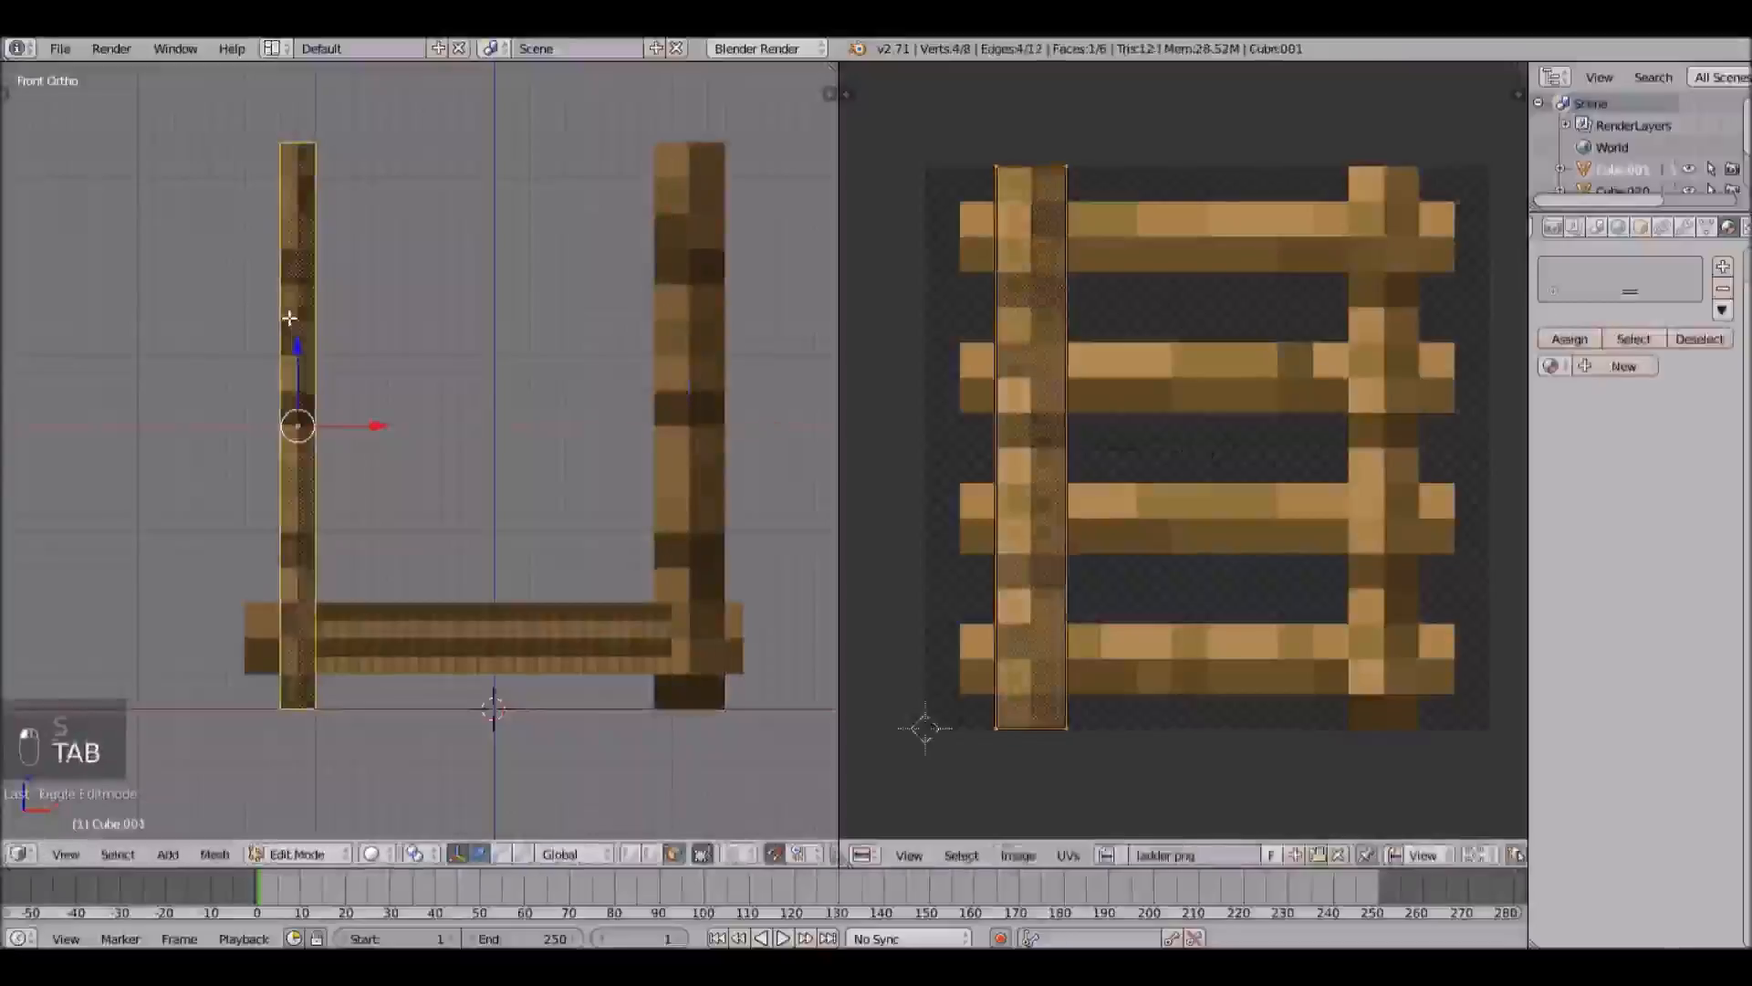
{"action": "key", "text": "Tab"}
{"action": "key", "text": "s"}
{"action": "key", "text": "x"}
{"action": "key", "text": "2"}
{"action": "key", "text": "Return"}
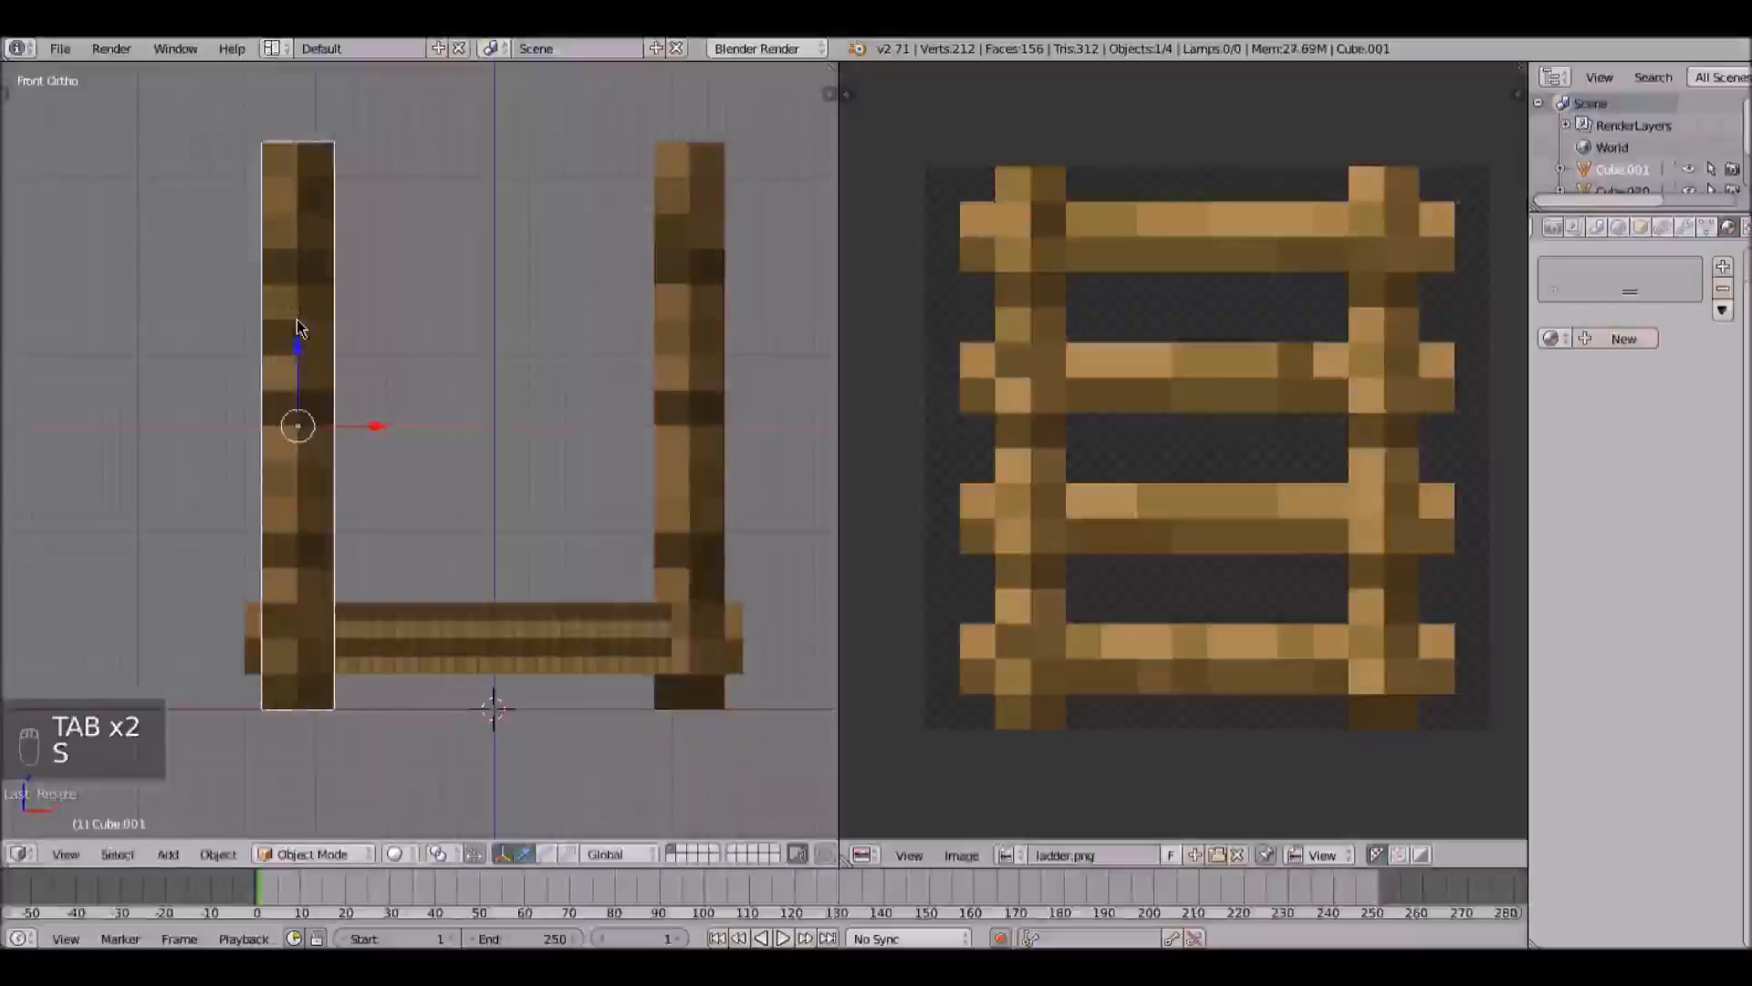
Step: Move the widened left post inward until its outer edge meets the inner edge of the rung's left end cubes
{"action": "scroll", "coordinate": [301, 328], "scroll_direction": "up", "scroll_amount": 3}
{"action": "middle_click_drag", "start_coordinate": [301, 575], "coordinate": [407, 340], "text": "shift"}
{"action": "key", "text": "g"}
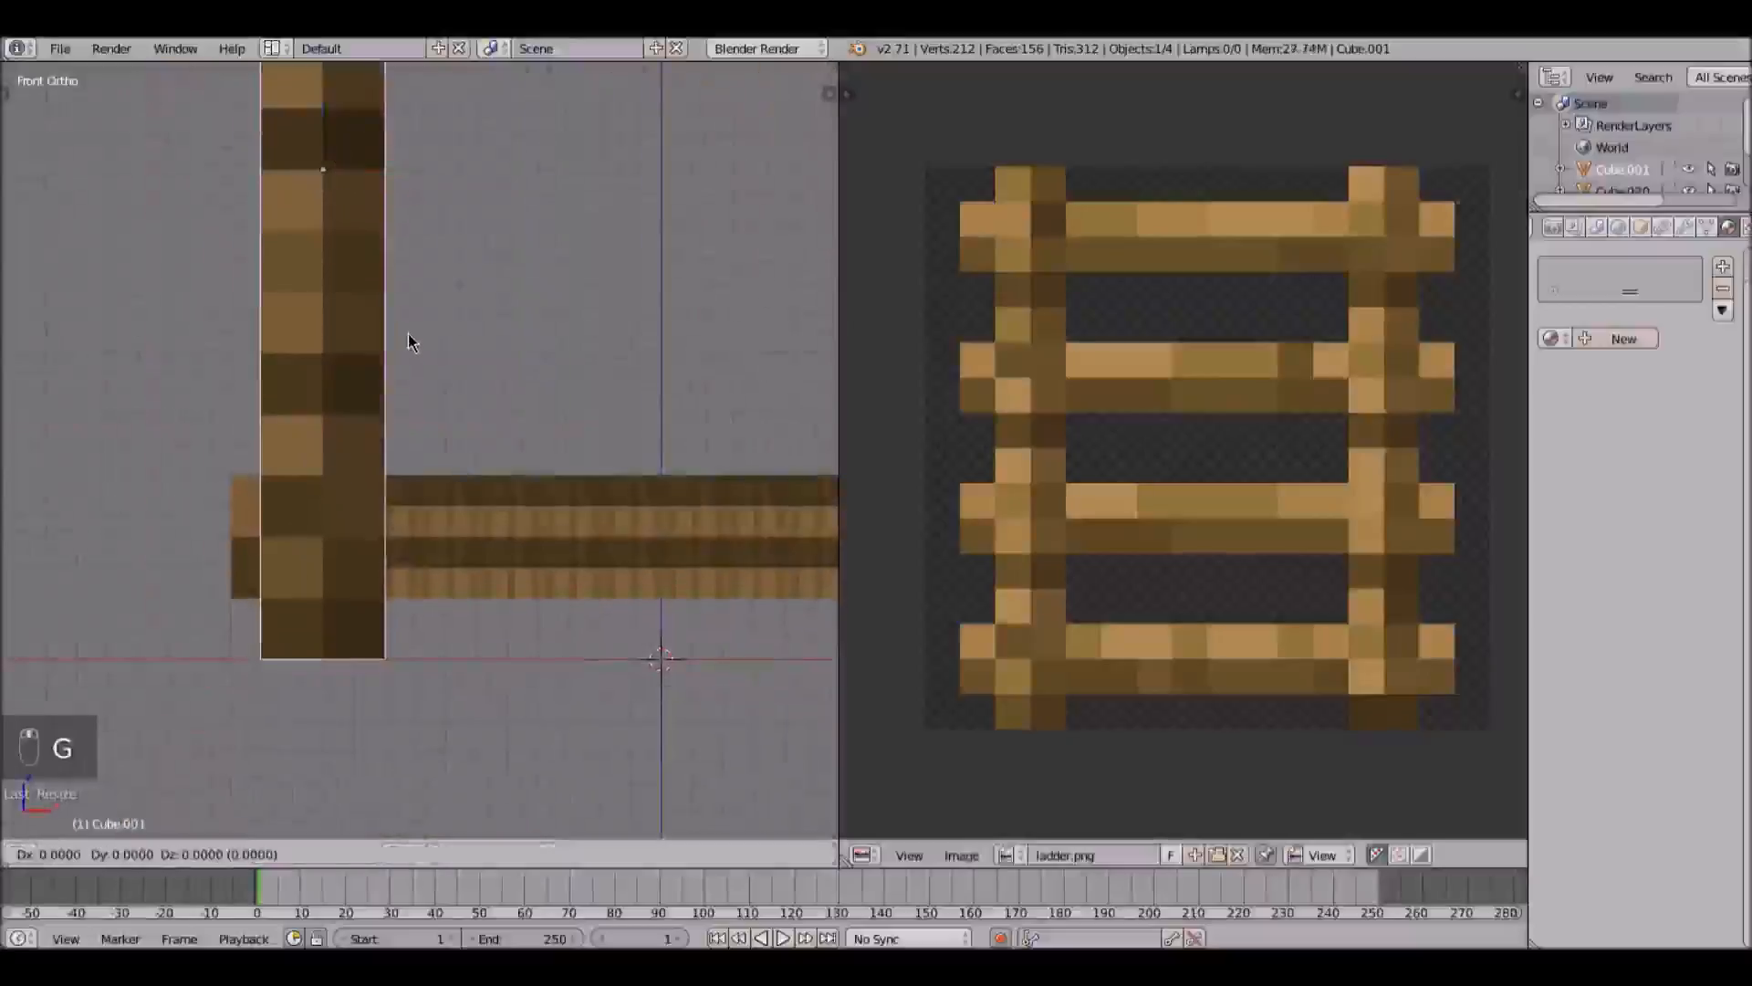
{"action": "left_click", "coordinate": [441, 342]}
{"action": "scroll", "coordinate": [548, 337], "scroll_direction": "down", "scroll_amount": 3}
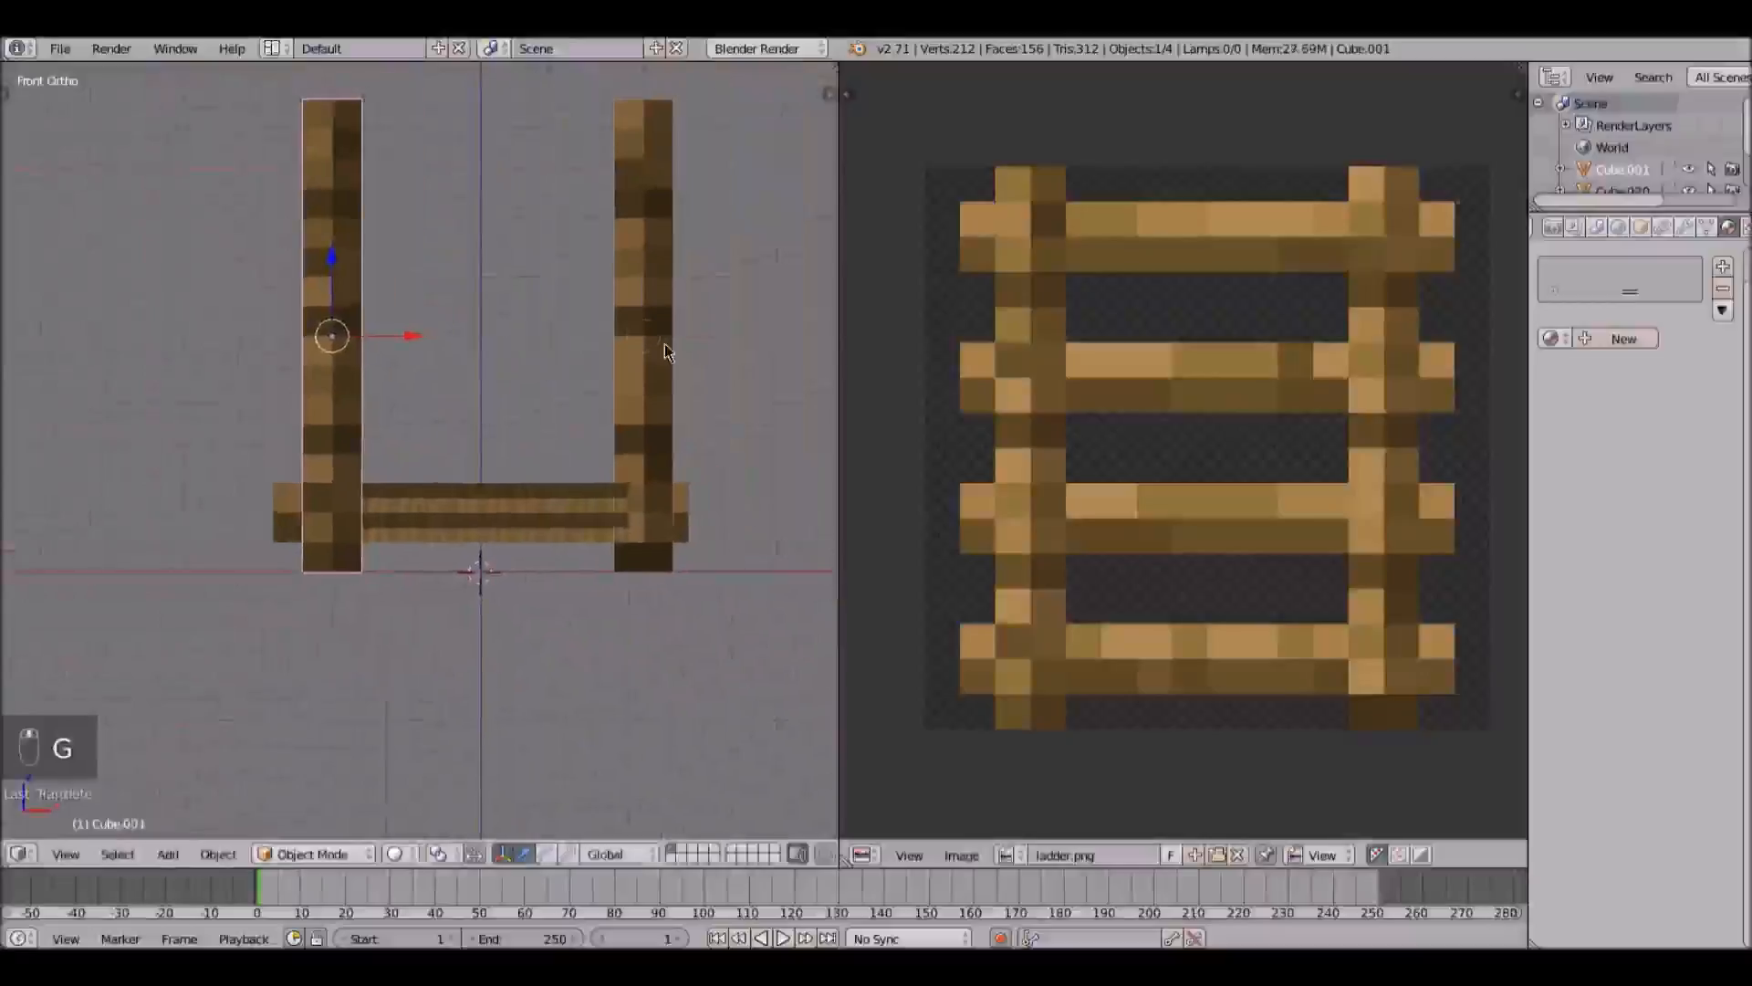
Step: Move the widened right post inward until its outer edge meets the inner edge of the rung's right end cubes
{"action": "right_click", "coordinate": [666, 351]}
{"action": "key", "text": "g"}
{"action": "left_click", "coordinate": [666, 369]}
{"action": "scroll", "coordinate": [708, 443], "scroll_direction": "up", "scroll_amount": 2}
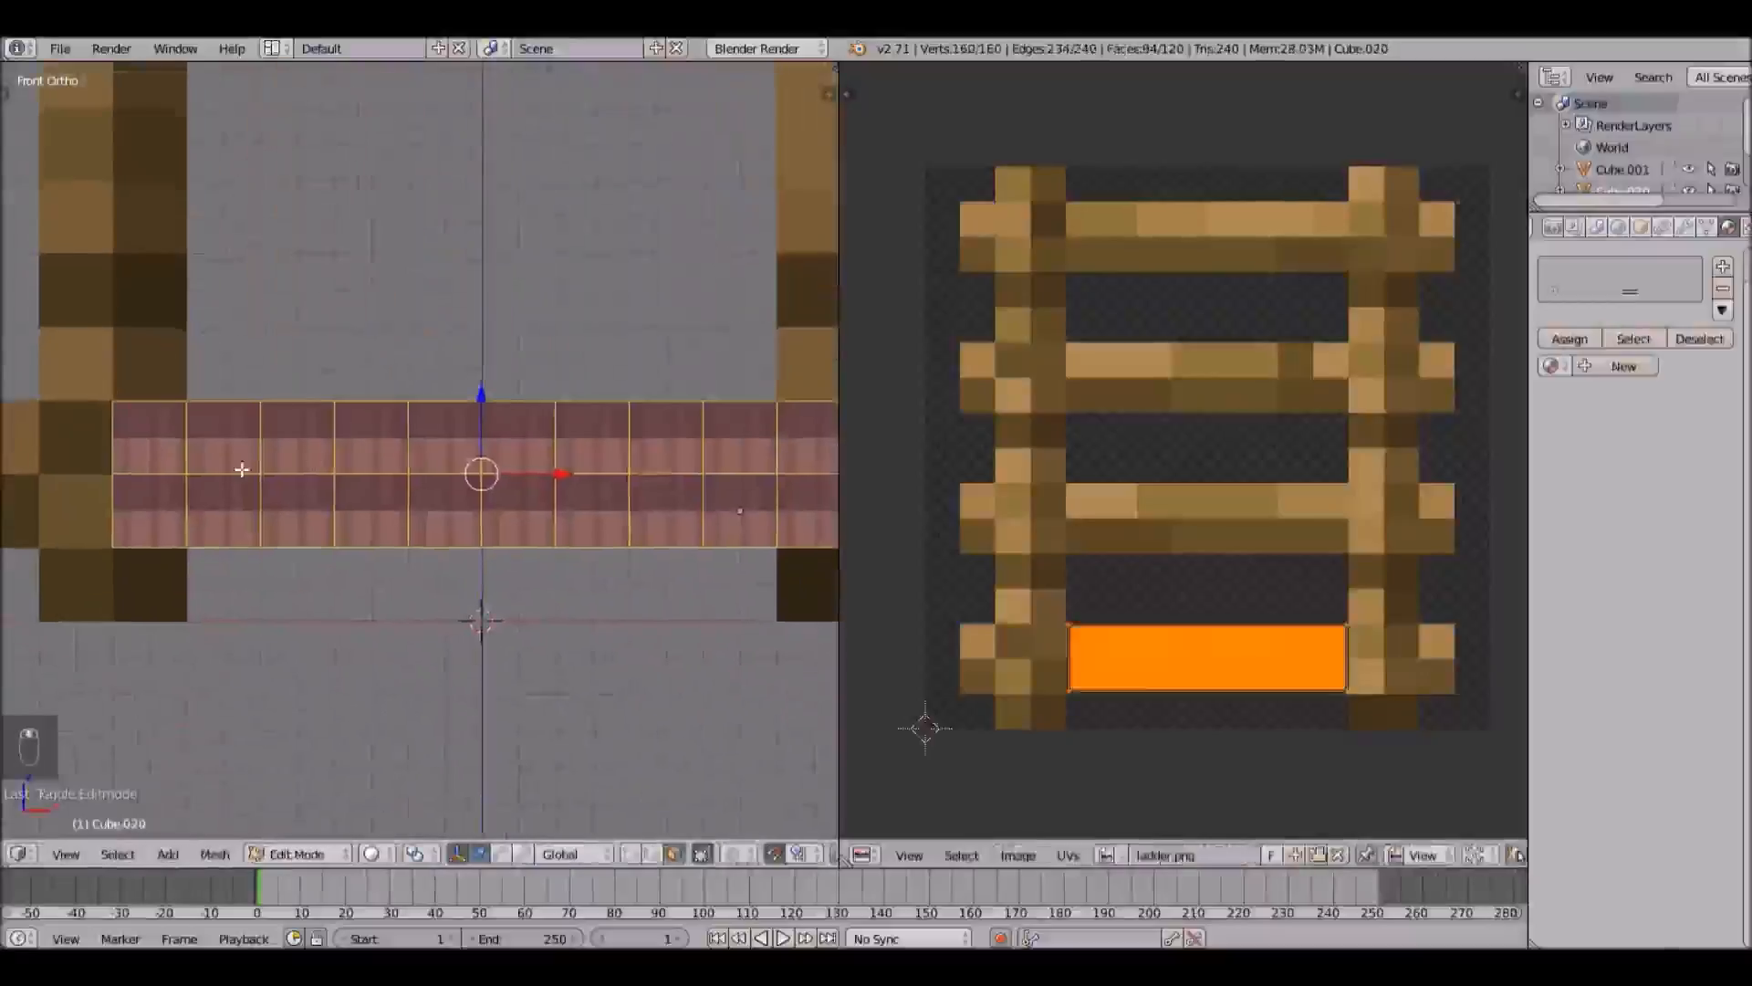
Step: Select the rung's upper front pixel face just inside the left post and pull its UVs' right edge inward on ladder.png's bottom rung
{"action": "right_click", "coordinate": [214, 452]}
{"action": "middle_click_drag", "start_coordinate": [1142, 675], "coordinate": [1119, 631]}
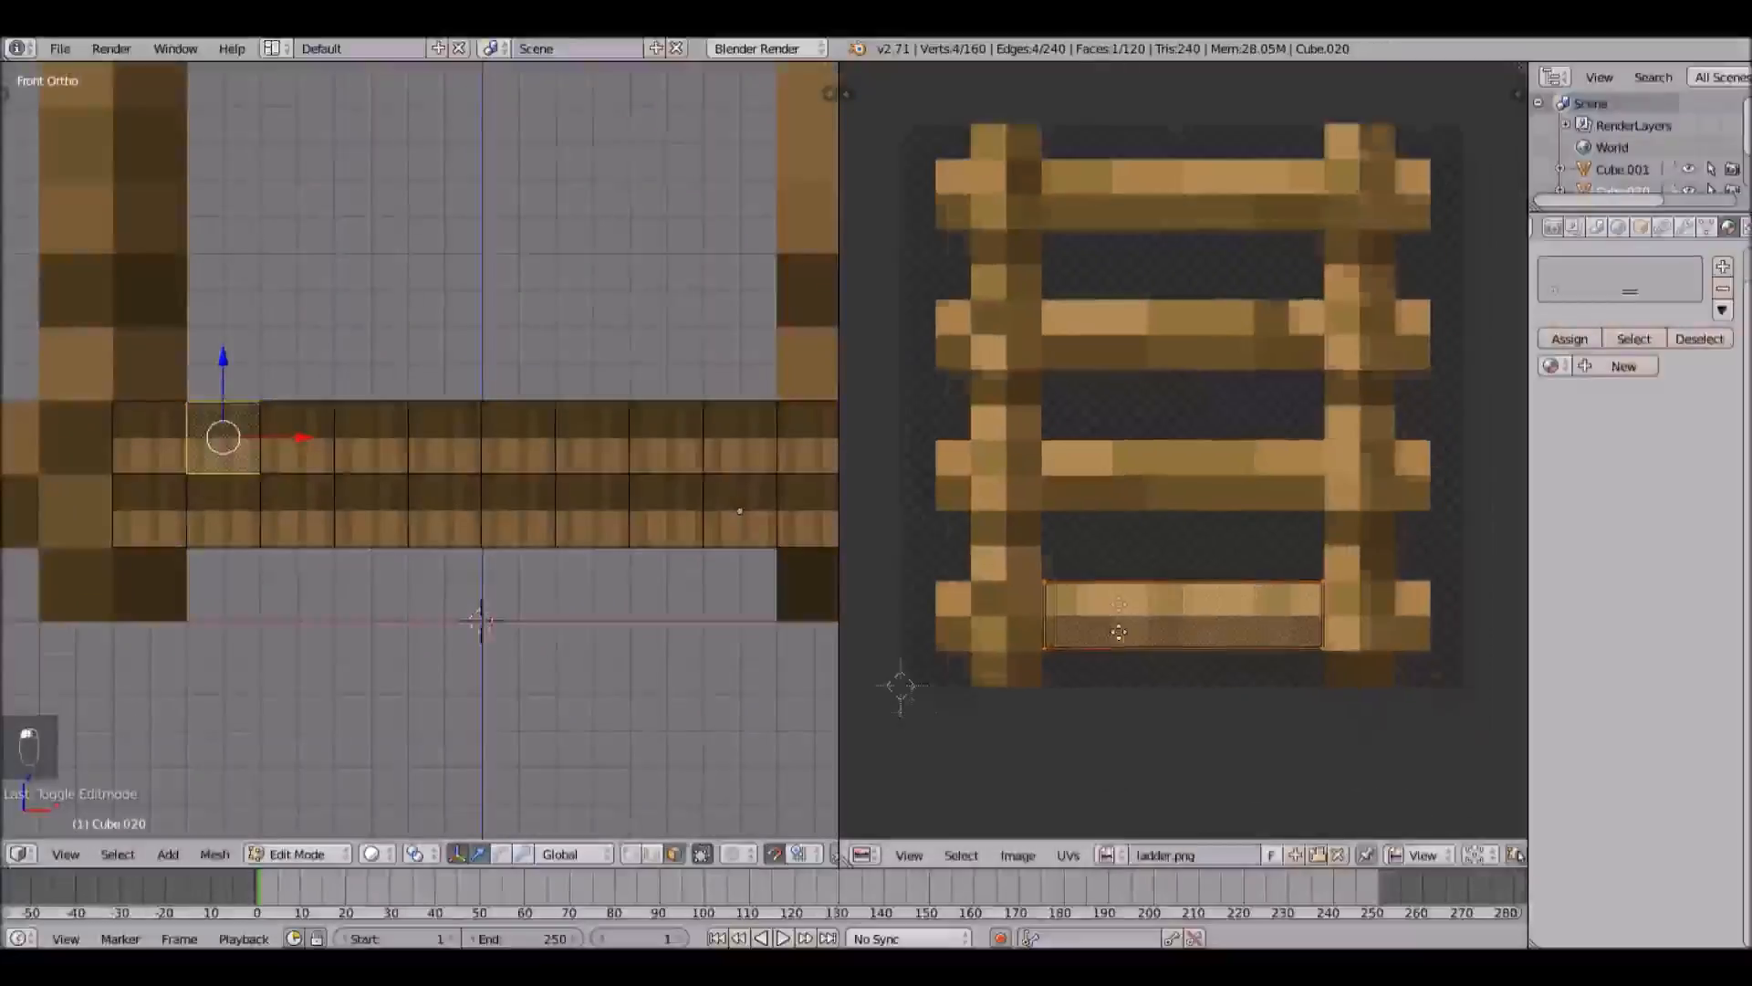
{"action": "right_click", "coordinate": [303, 415]}
{"action": "right_click", "coordinate": [368, 417]}
{"action": "right_click", "coordinate": [471, 424]}
{"action": "right_click", "coordinate": [257, 449]}
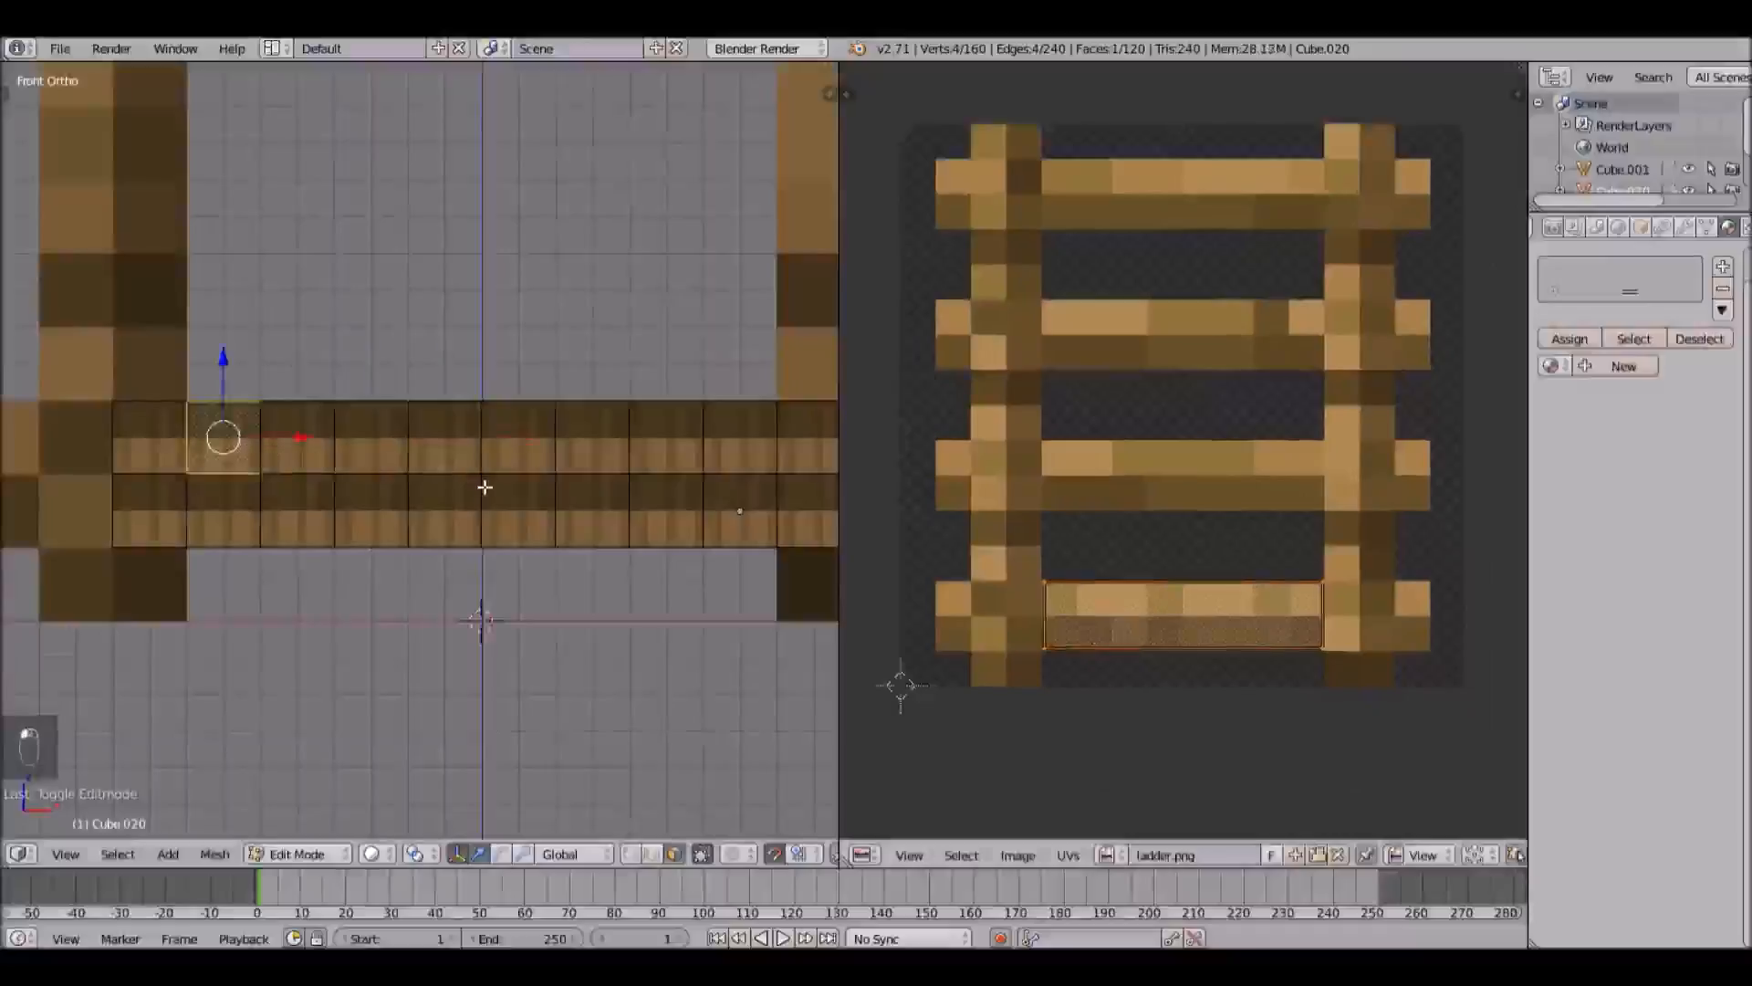
{"action": "key", "text": "b"}
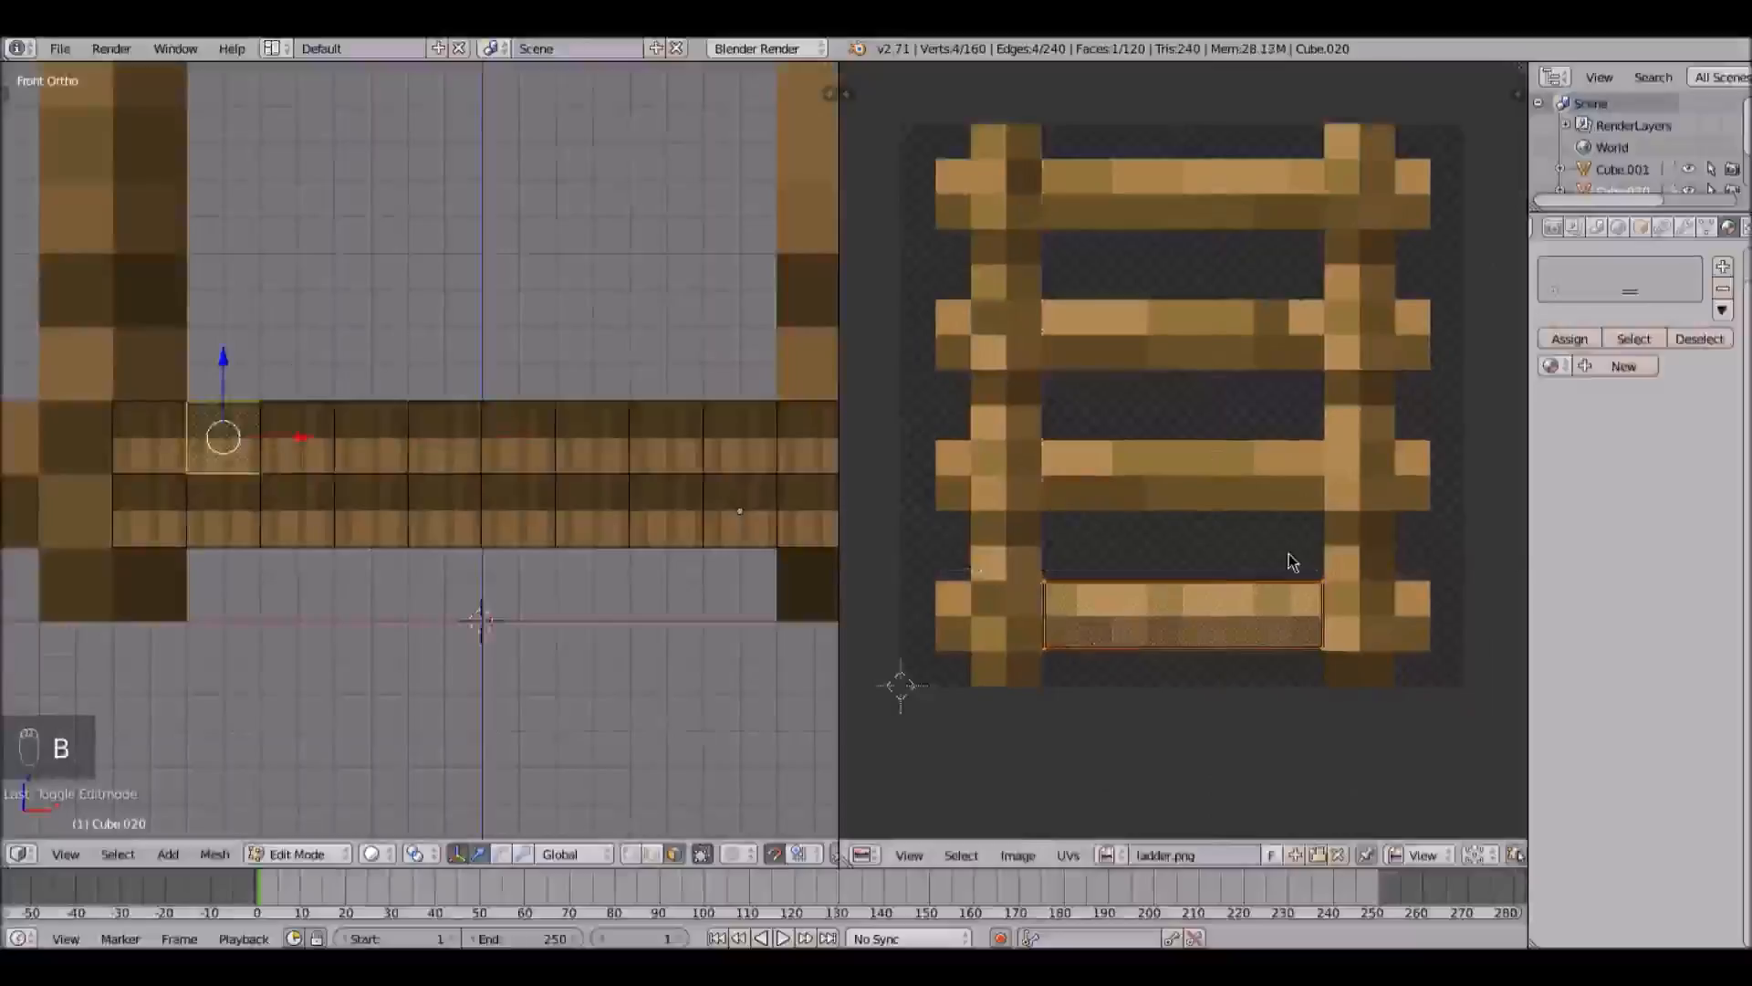
{"action": "key", "text": "b"}
{"action": "key", "text": "a"}
{"action": "key", "text": "b"}
{"action": "left_click_drag", "start_coordinate": [1282, 550], "coordinate": [1353, 705]}
{"action": "key", "text": "g"}
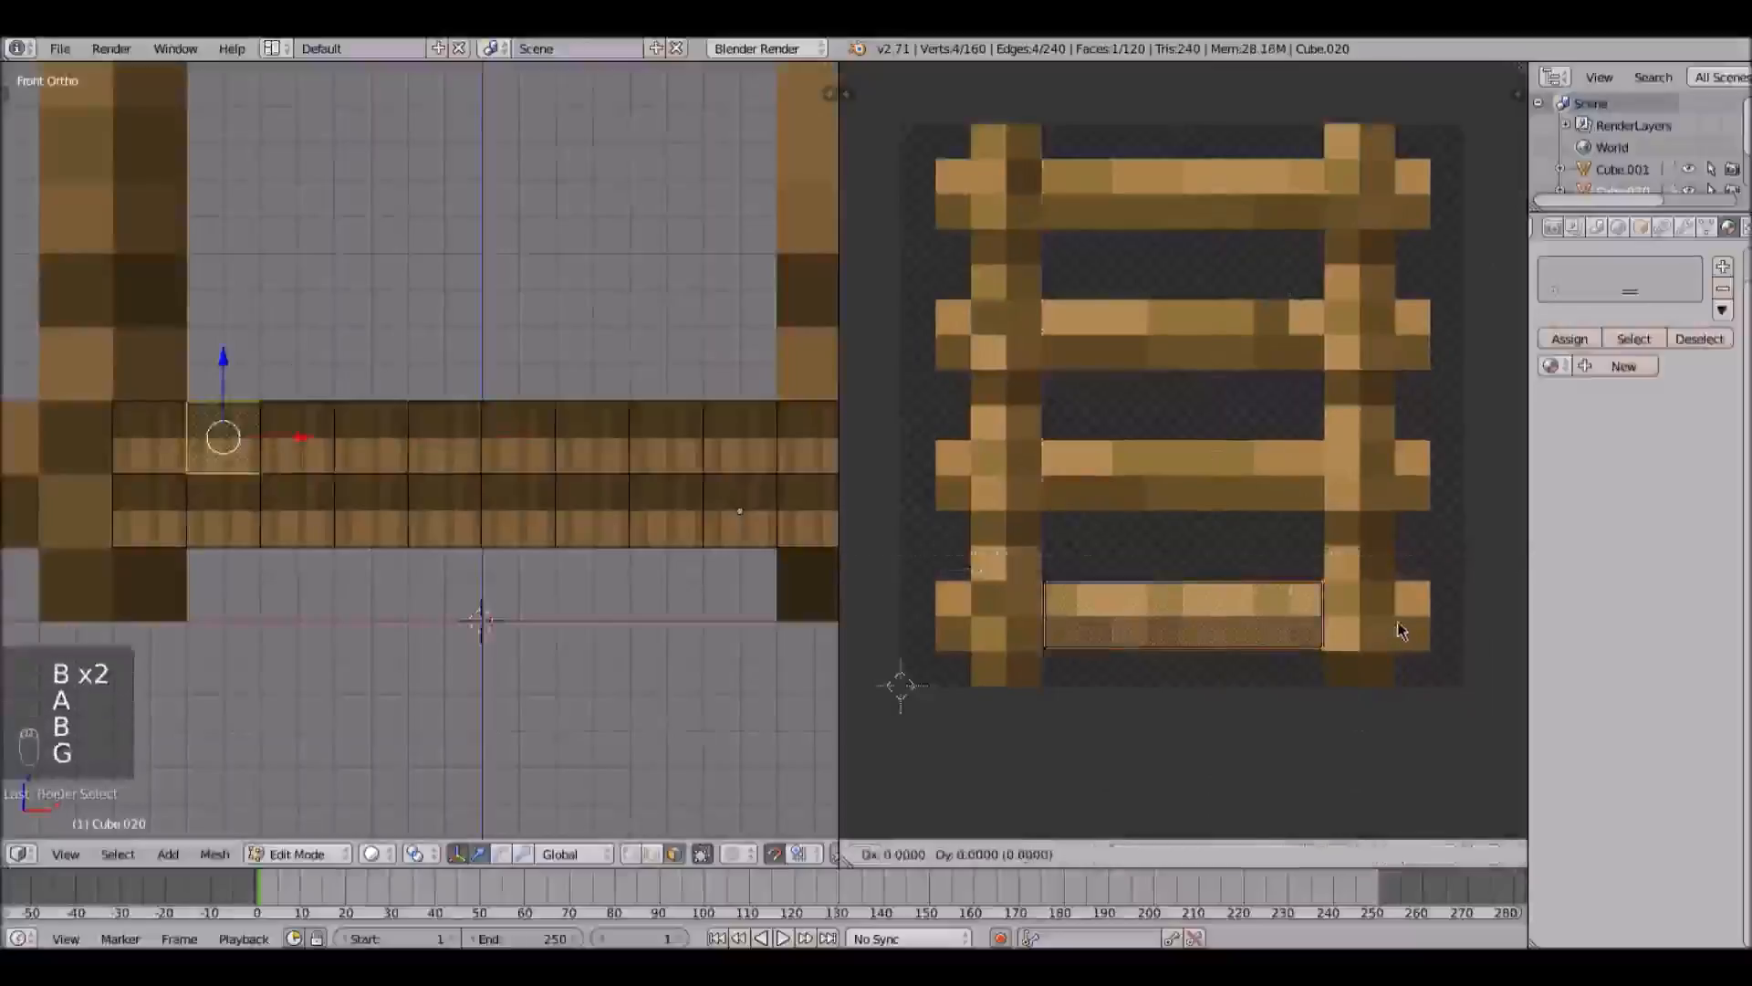
{"action": "left_click", "coordinate": [1178, 634]}
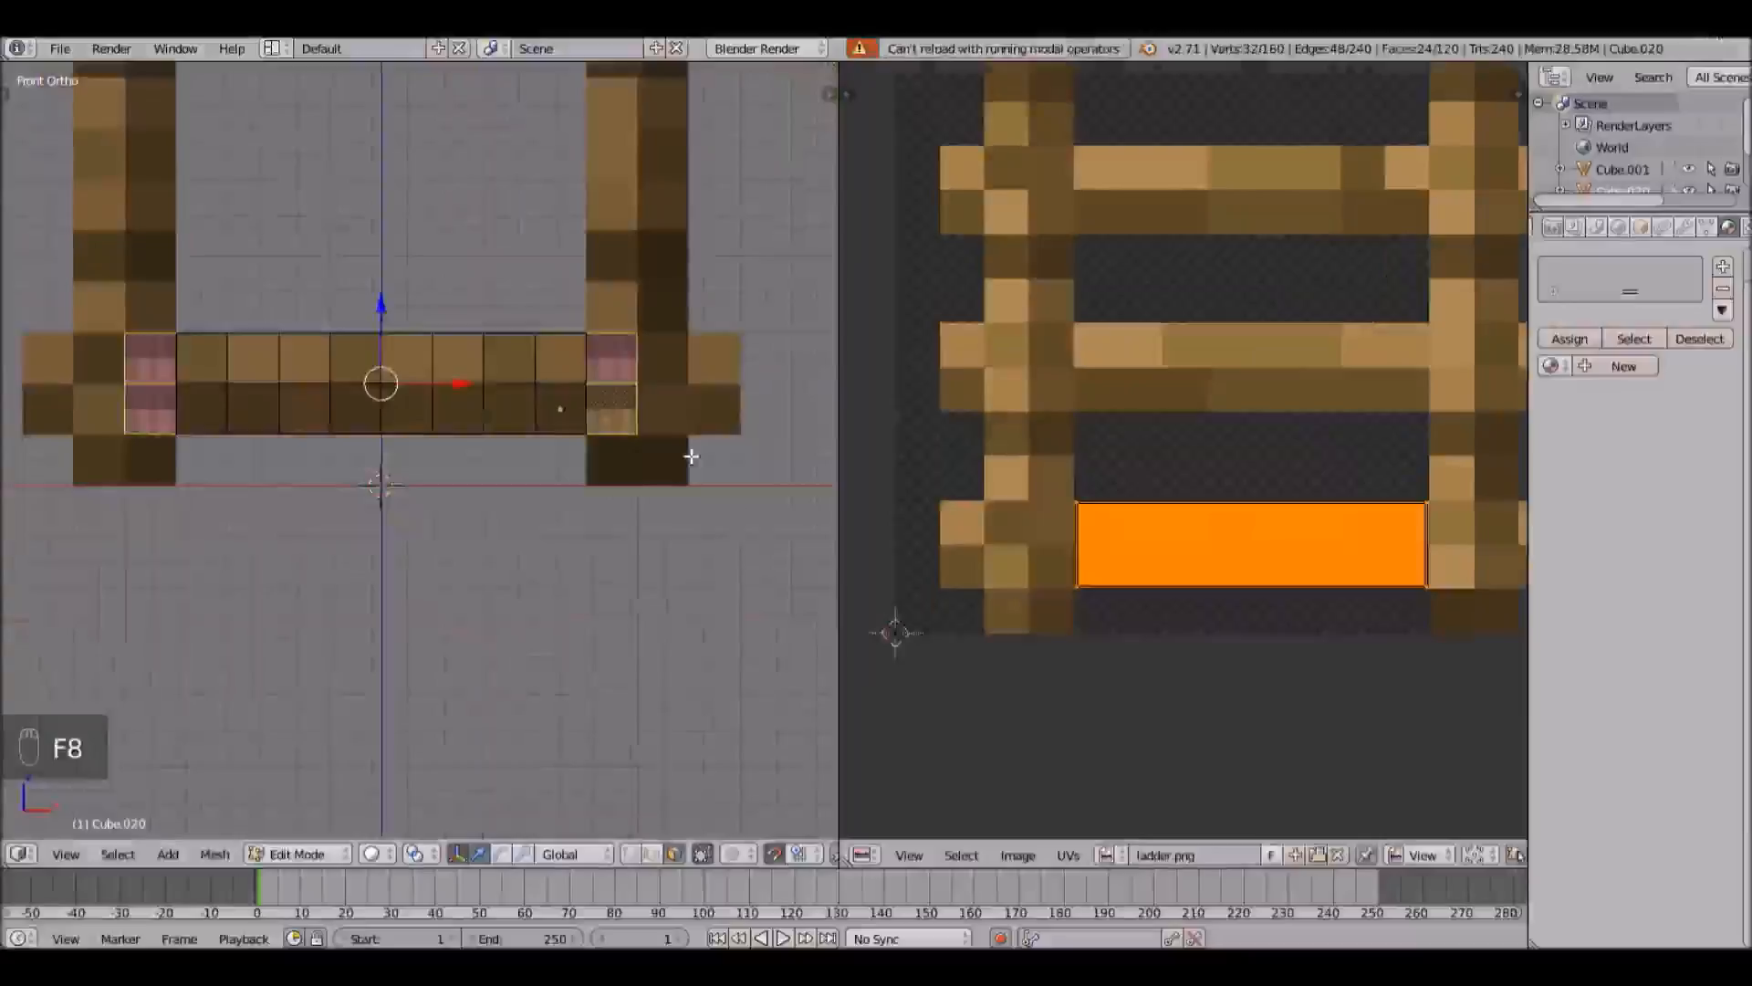
{"action": "scroll", "coordinate": [696, 477], "scroll_direction": "up", "scroll_amount": 3}
{"action": "middle_click_drag", "start_coordinate": [689, 437], "coordinate": [797, 371], "text": "shift"}
{"action": "middle_click_drag", "start_coordinate": [507, 330], "coordinate": [348, 337], "text": "shift"}
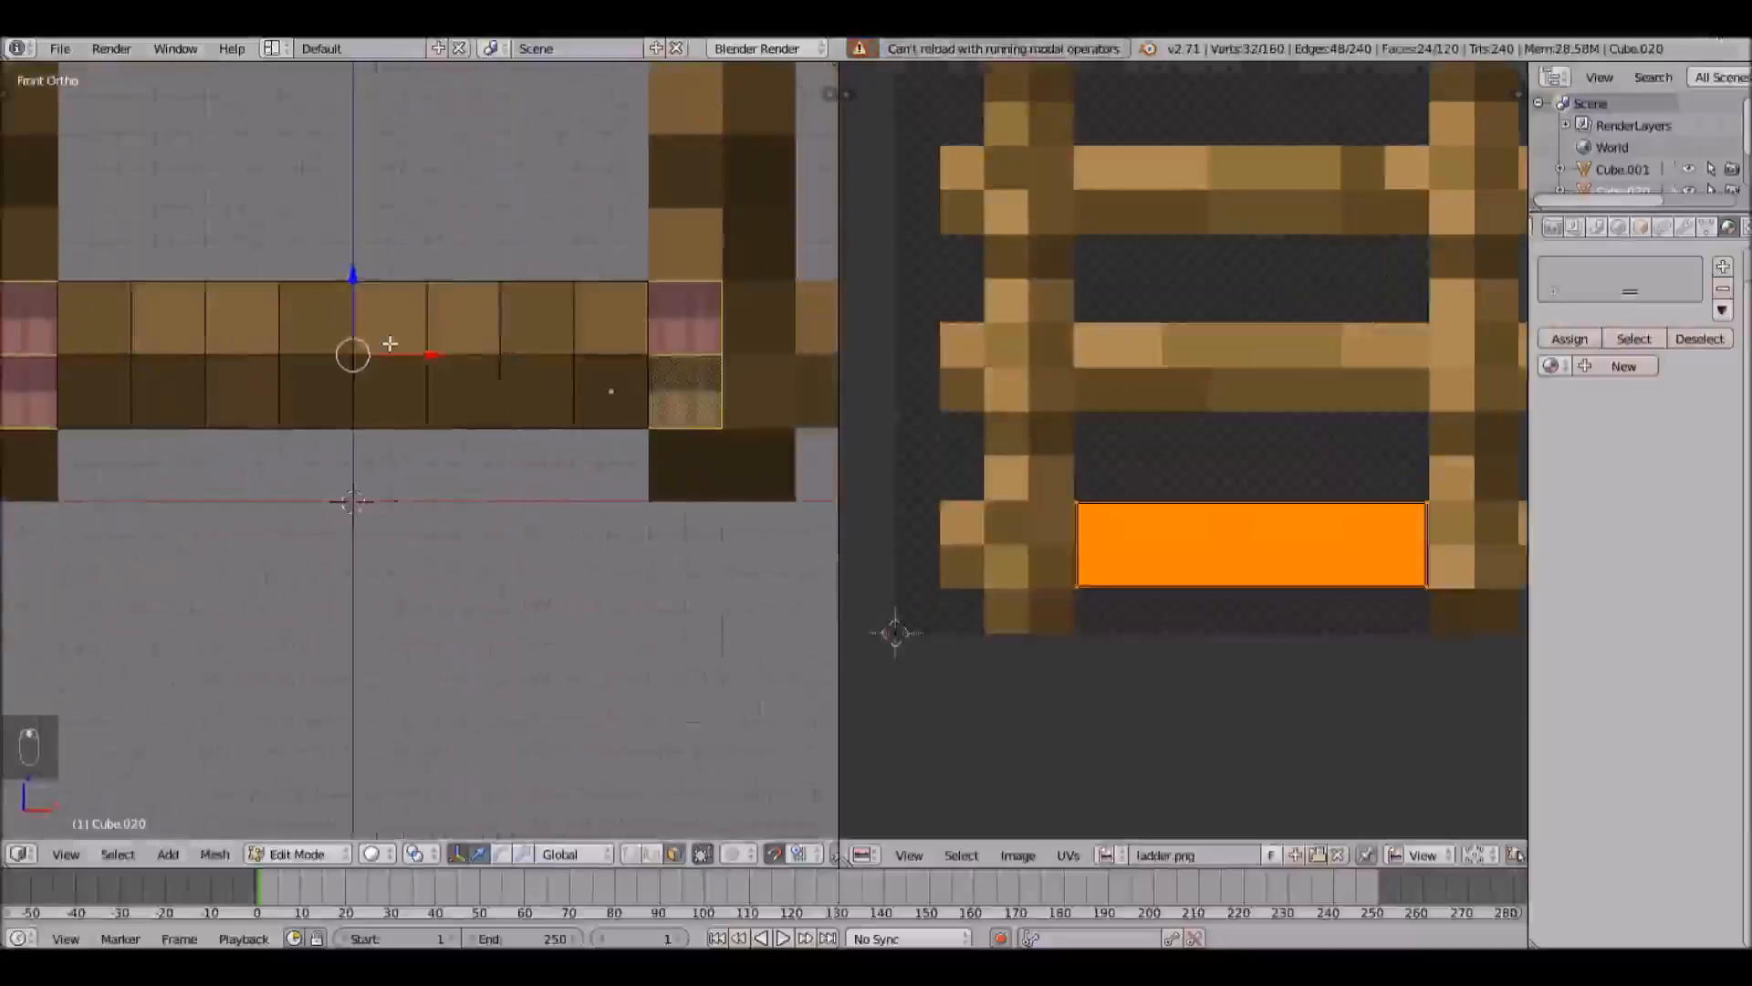
{"action": "scroll", "coordinate": [390, 343], "scroll_direction": "down", "scroll_amount": 2}
{"action": "key", "text": "ctrl+p"}
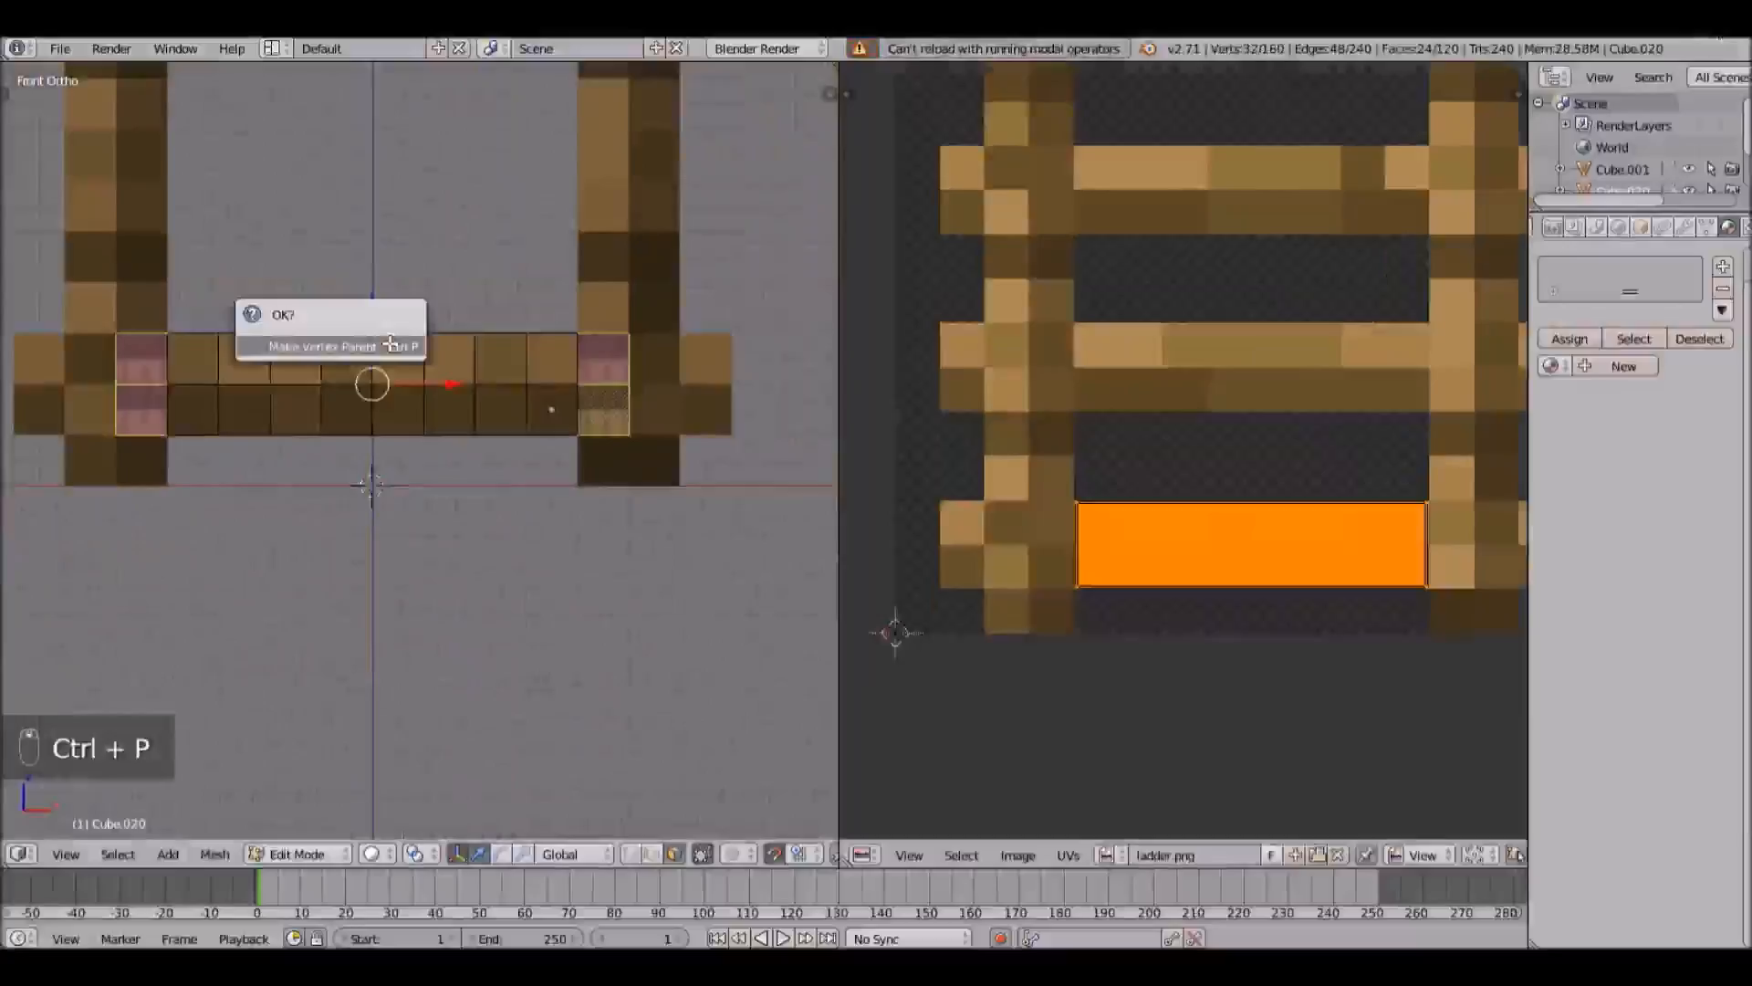
{"action": "left_click", "coordinate": [390, 343]}
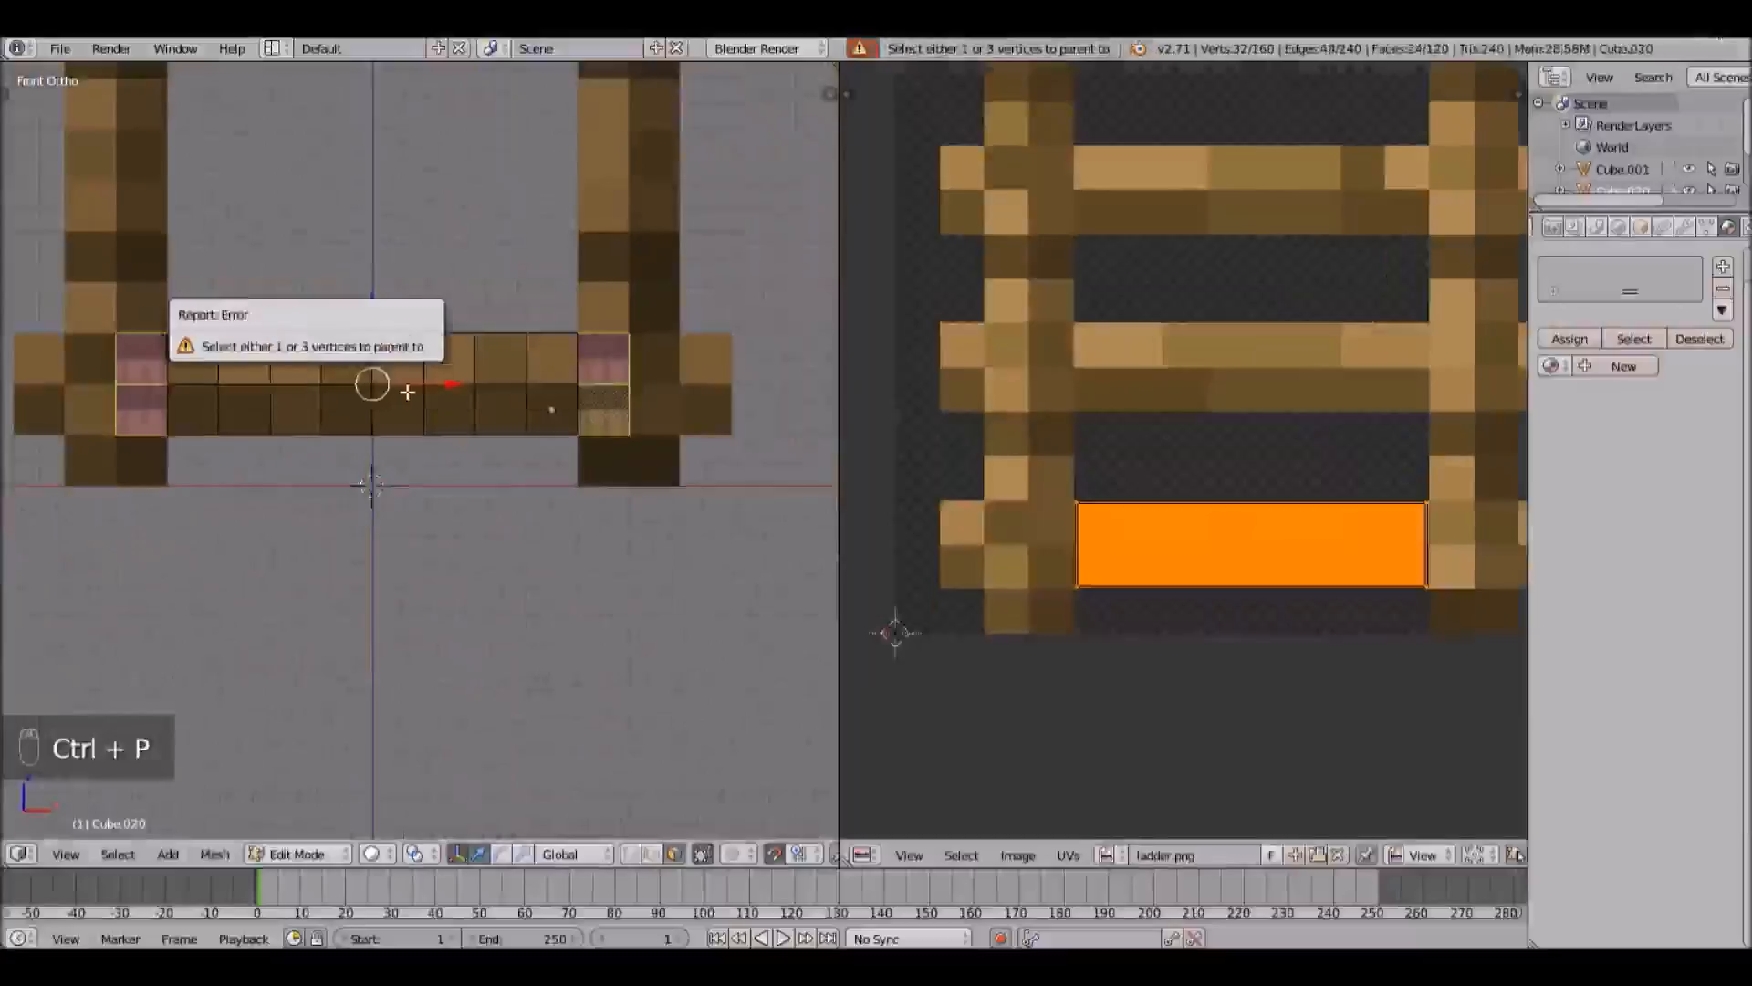
{"action": "middle_click_drag", "start_coordinate": [547, 410], "coordinate": [590, 419]}
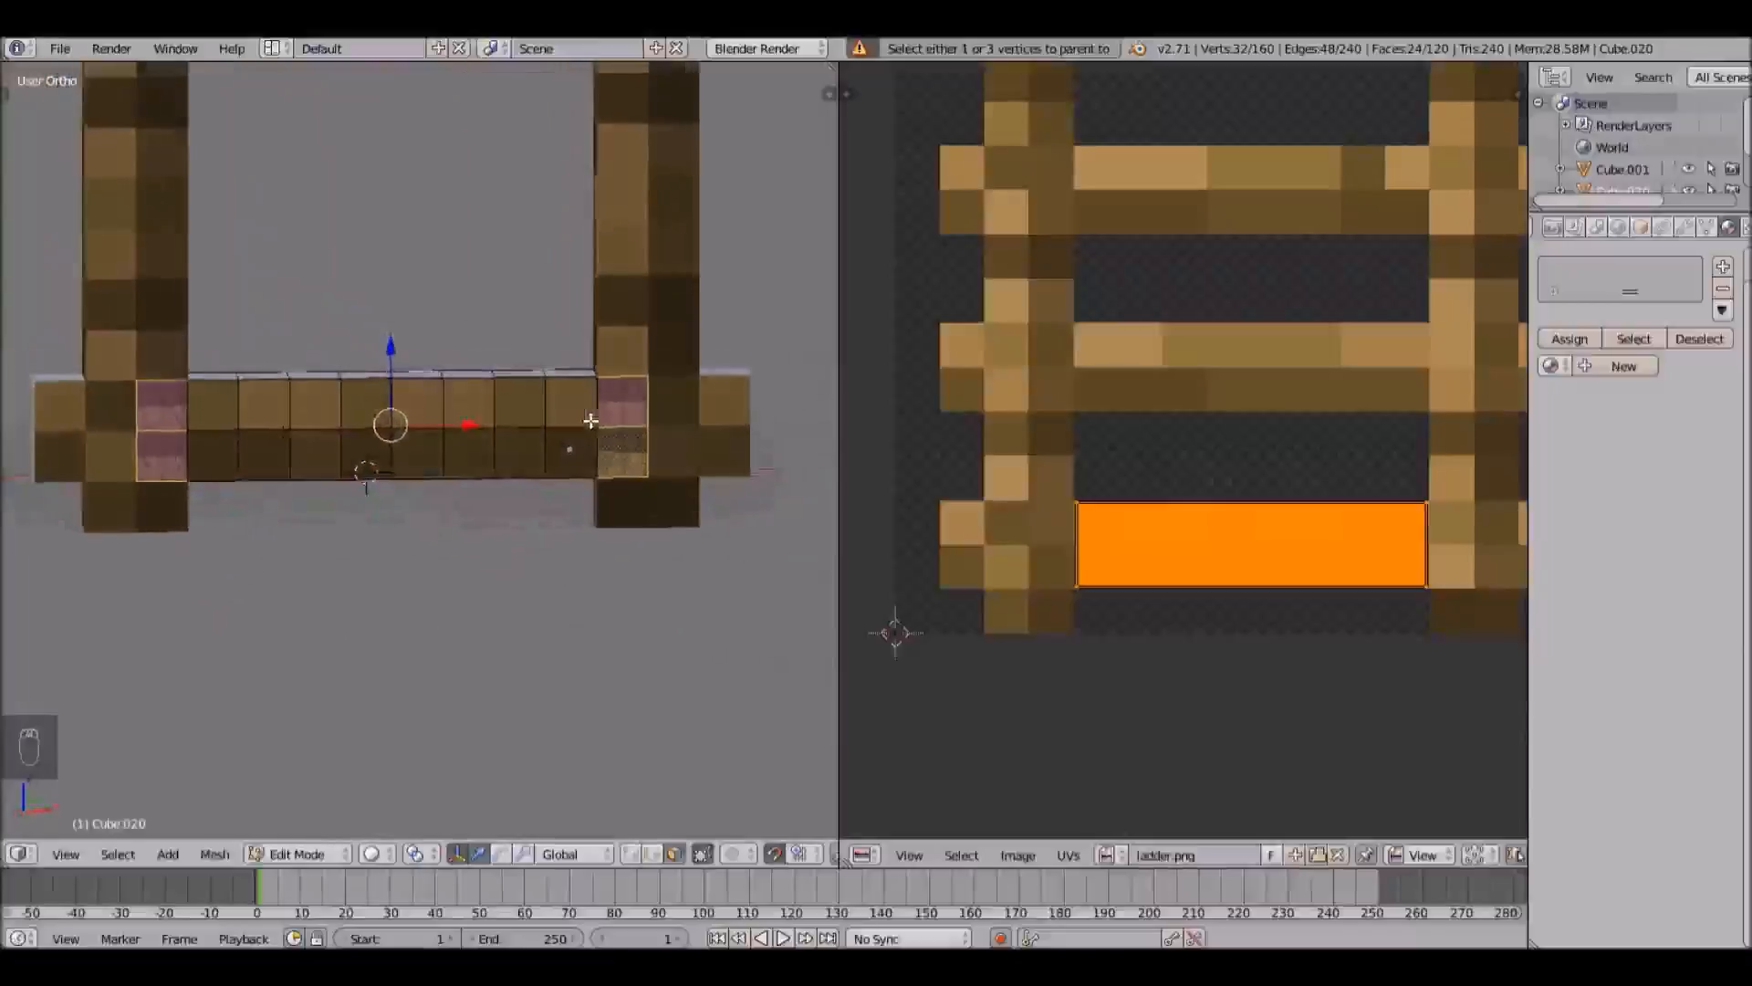
{"action": "key", "text": "alt+p"}
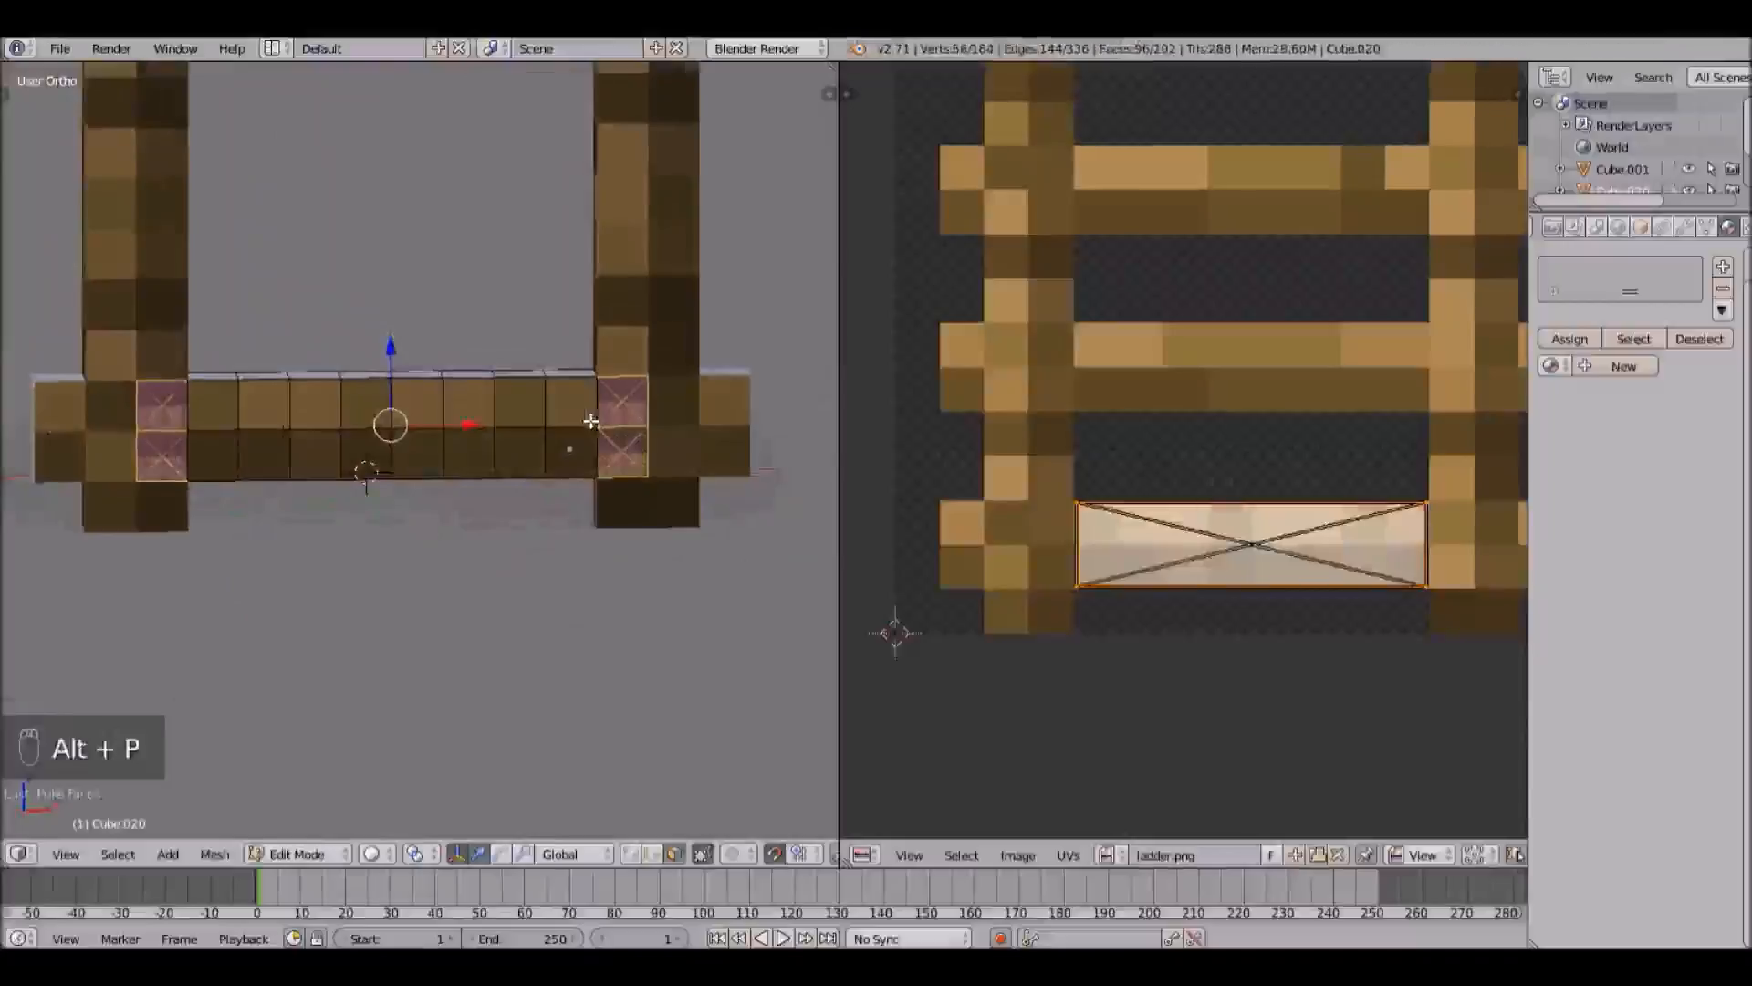
{"action": "key", "text": "ctrl+z"}
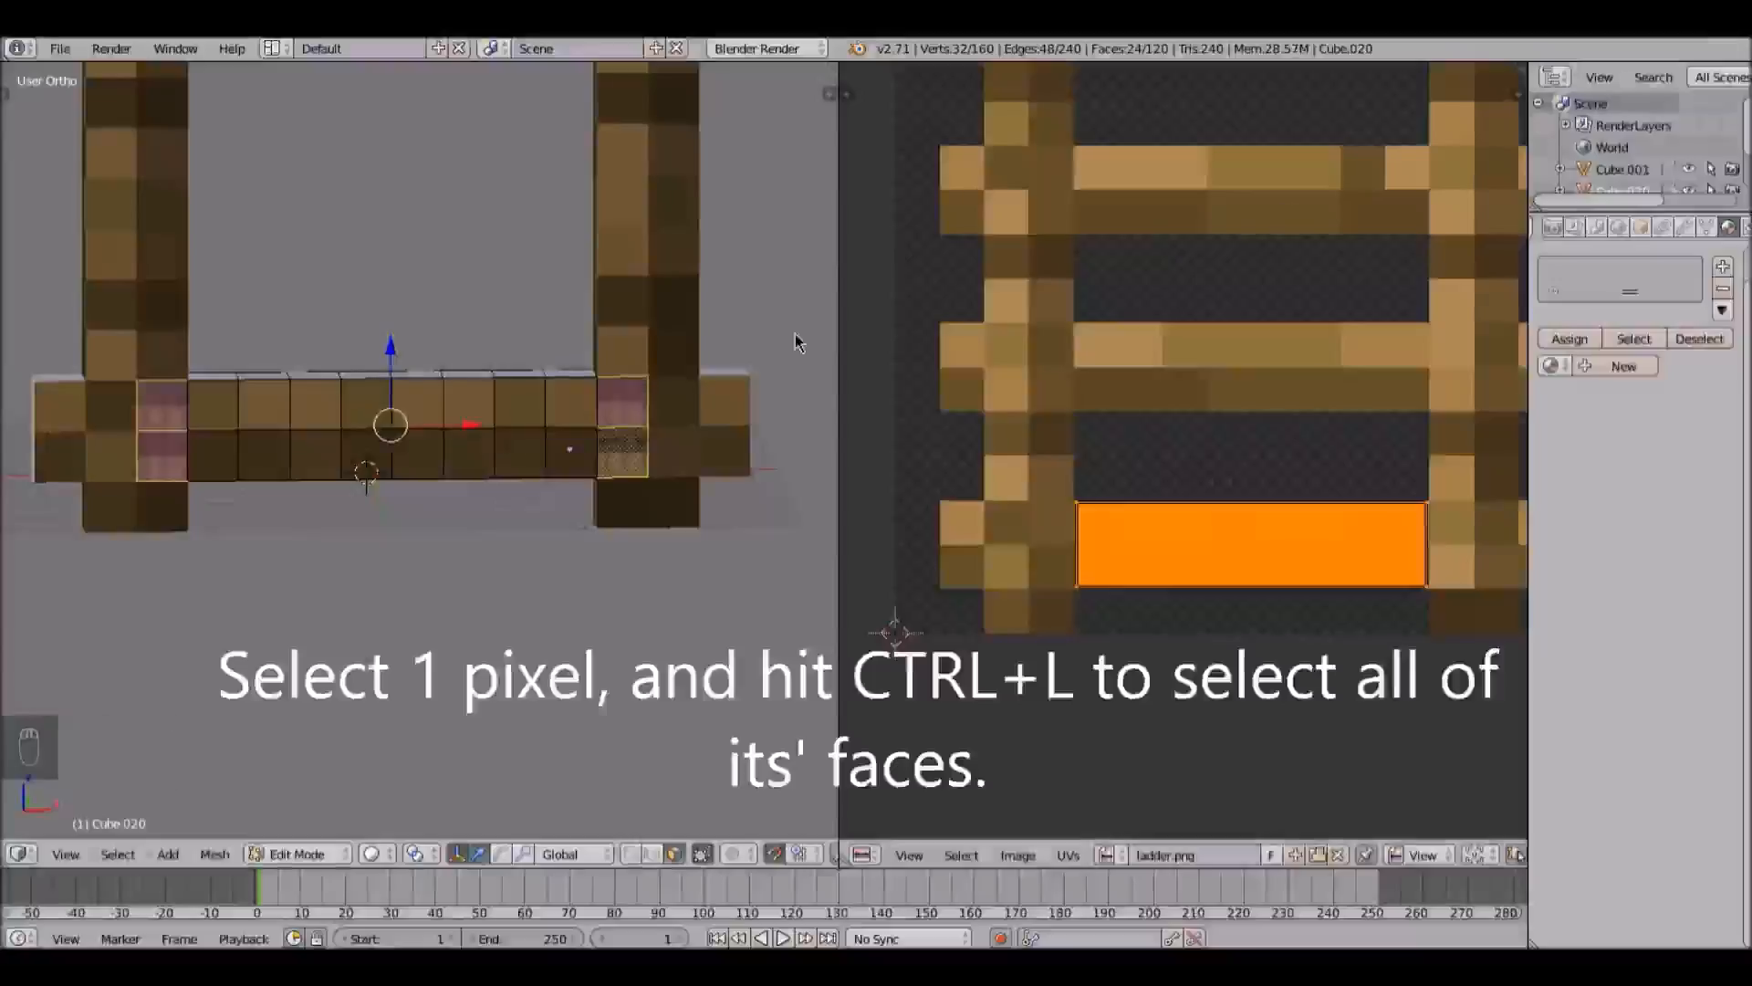
Step: Separate the selected rung pixels hidden behind both posts into their own object and return to Object Mode
{"action": "middle_click_drag", "start_coordinate": [665, 410], "coordinate": [611, 397], "text": "shift"}
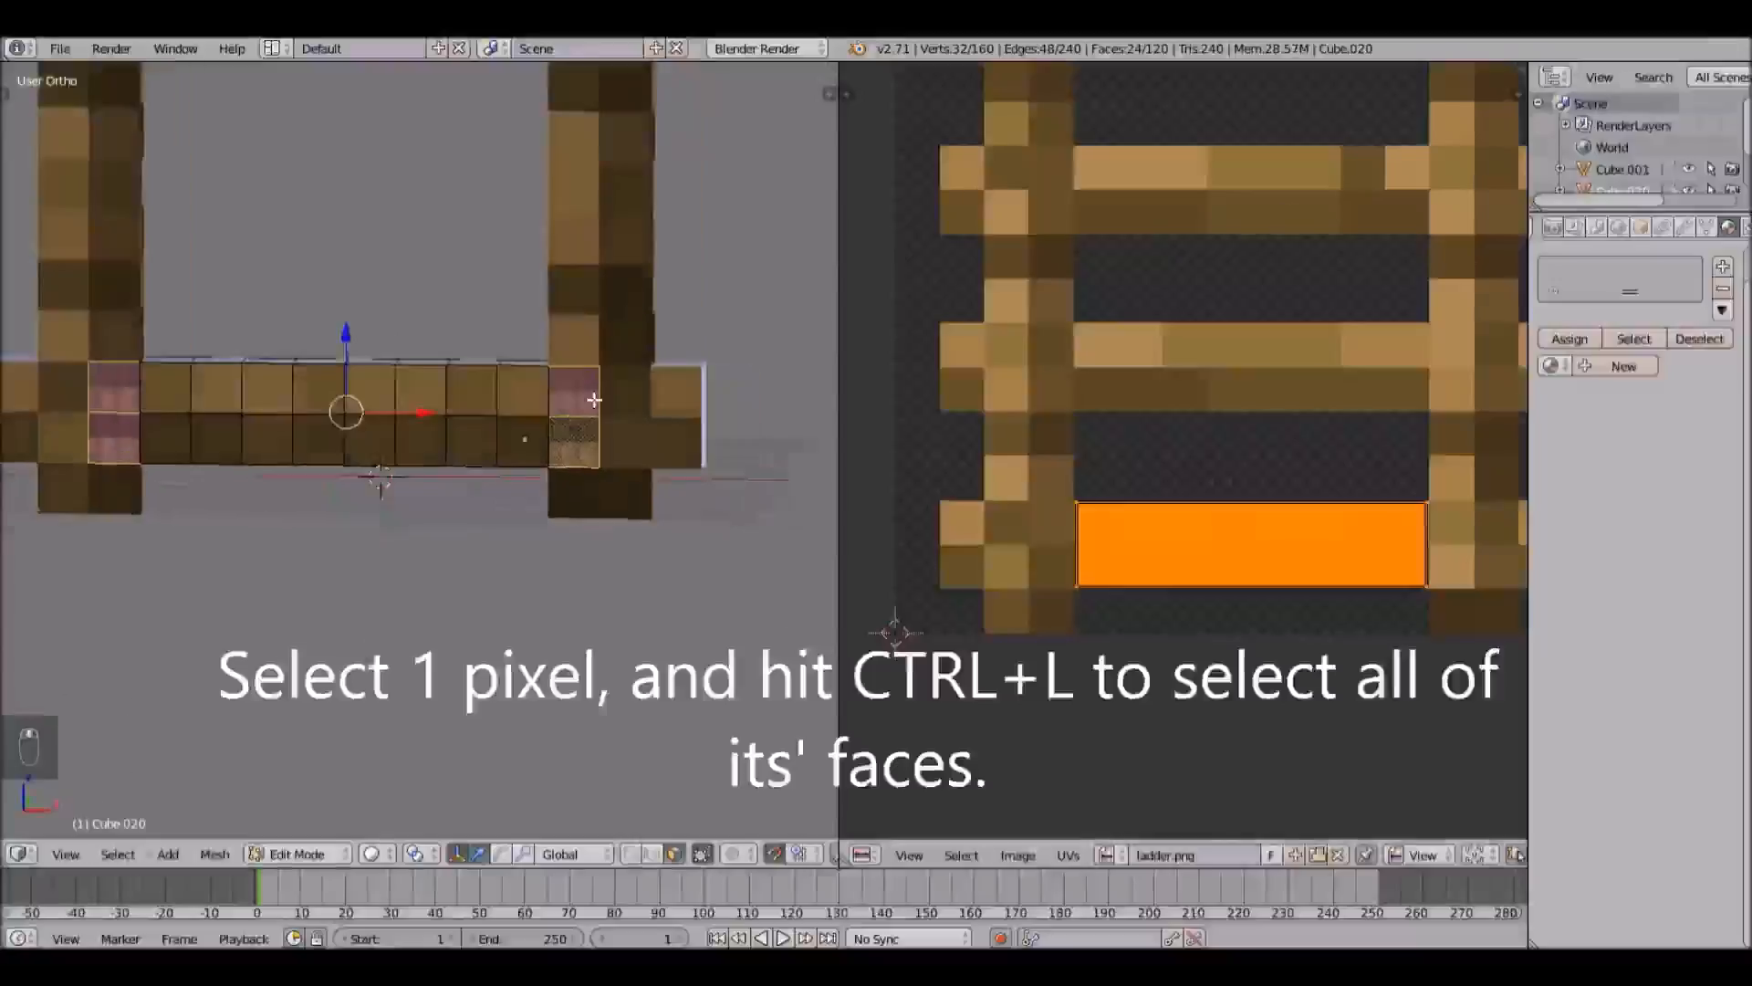
{"action": "key", "text": "p"}
{"action": "left_click", "coordinate": [594, 400]}
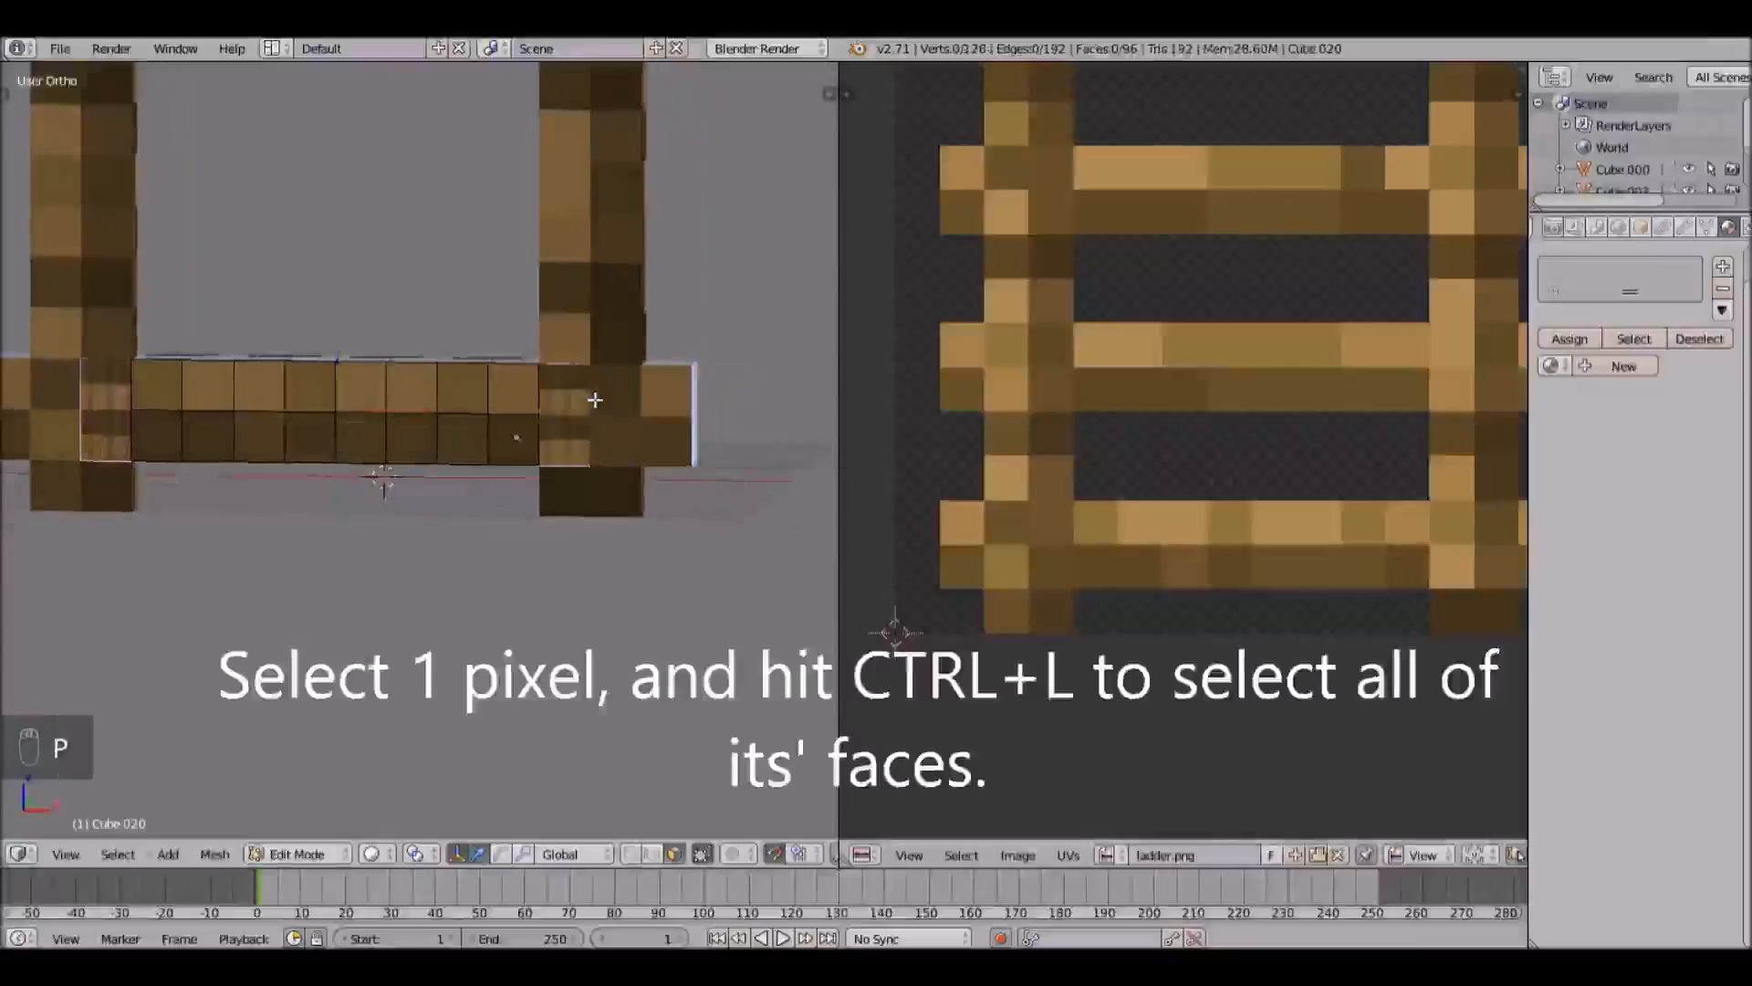
{"action": "key", "text": "g"}
{"action": "key", "text": "Escape"}
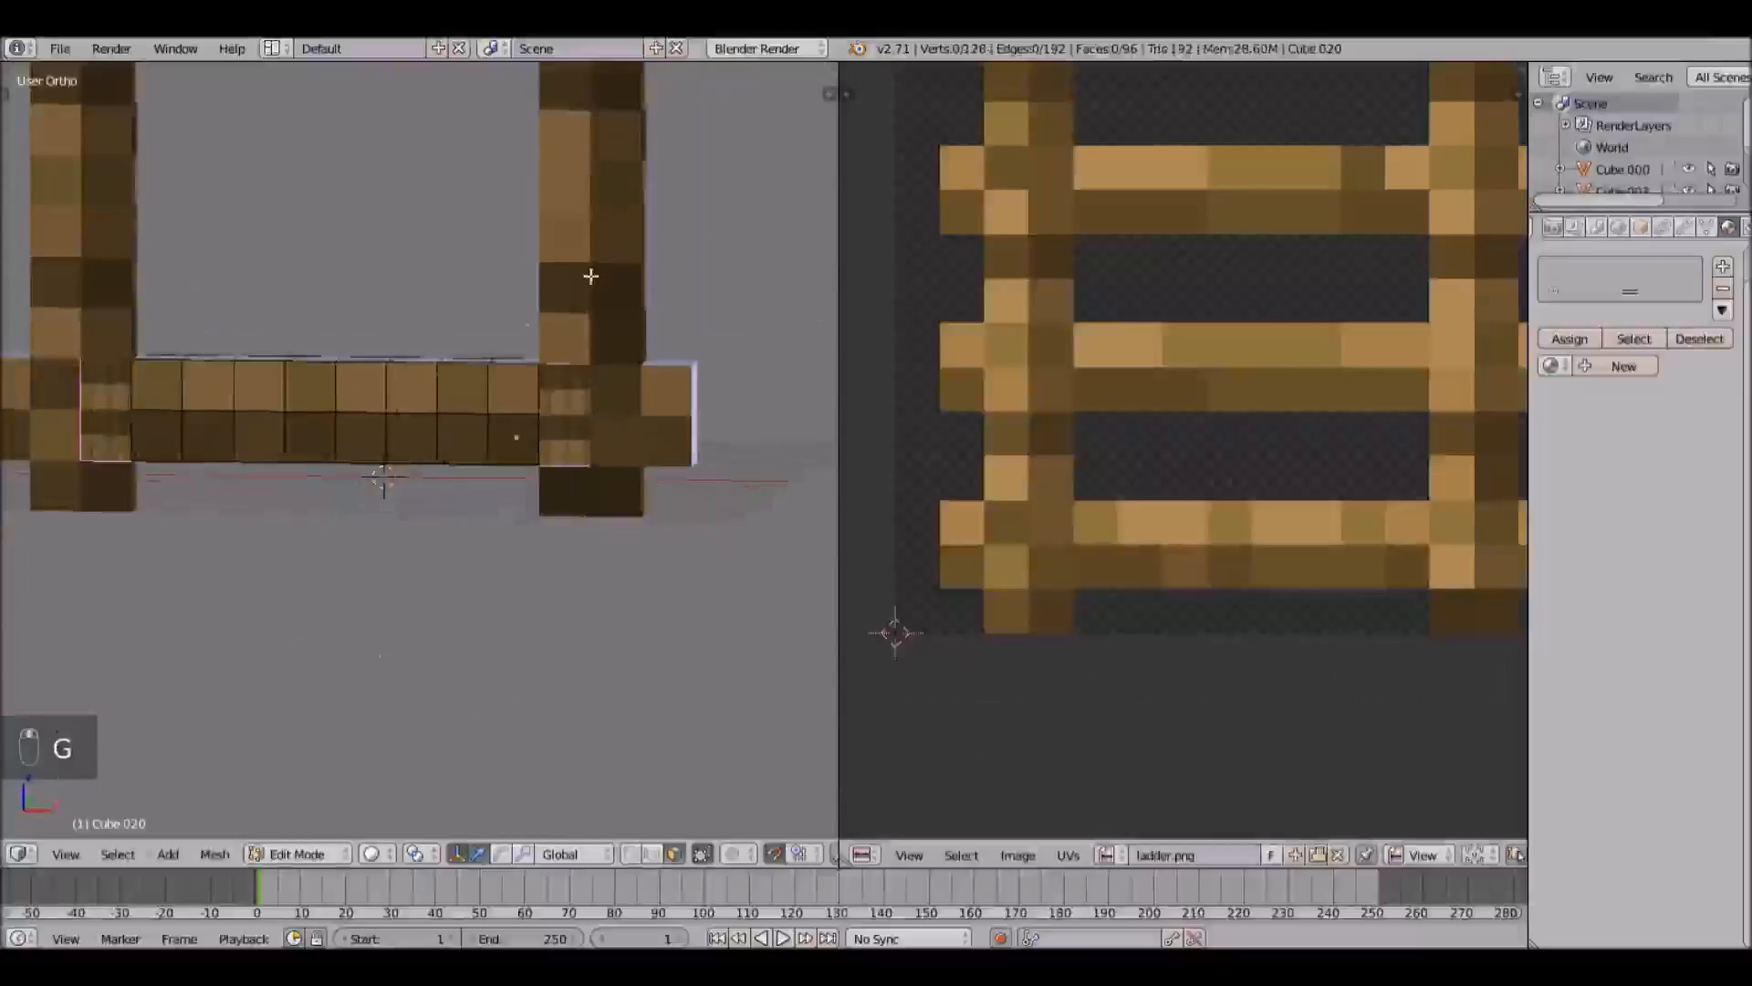
{"action": "key", "text": "Tab"}
{"action": "key", "text": "g"}
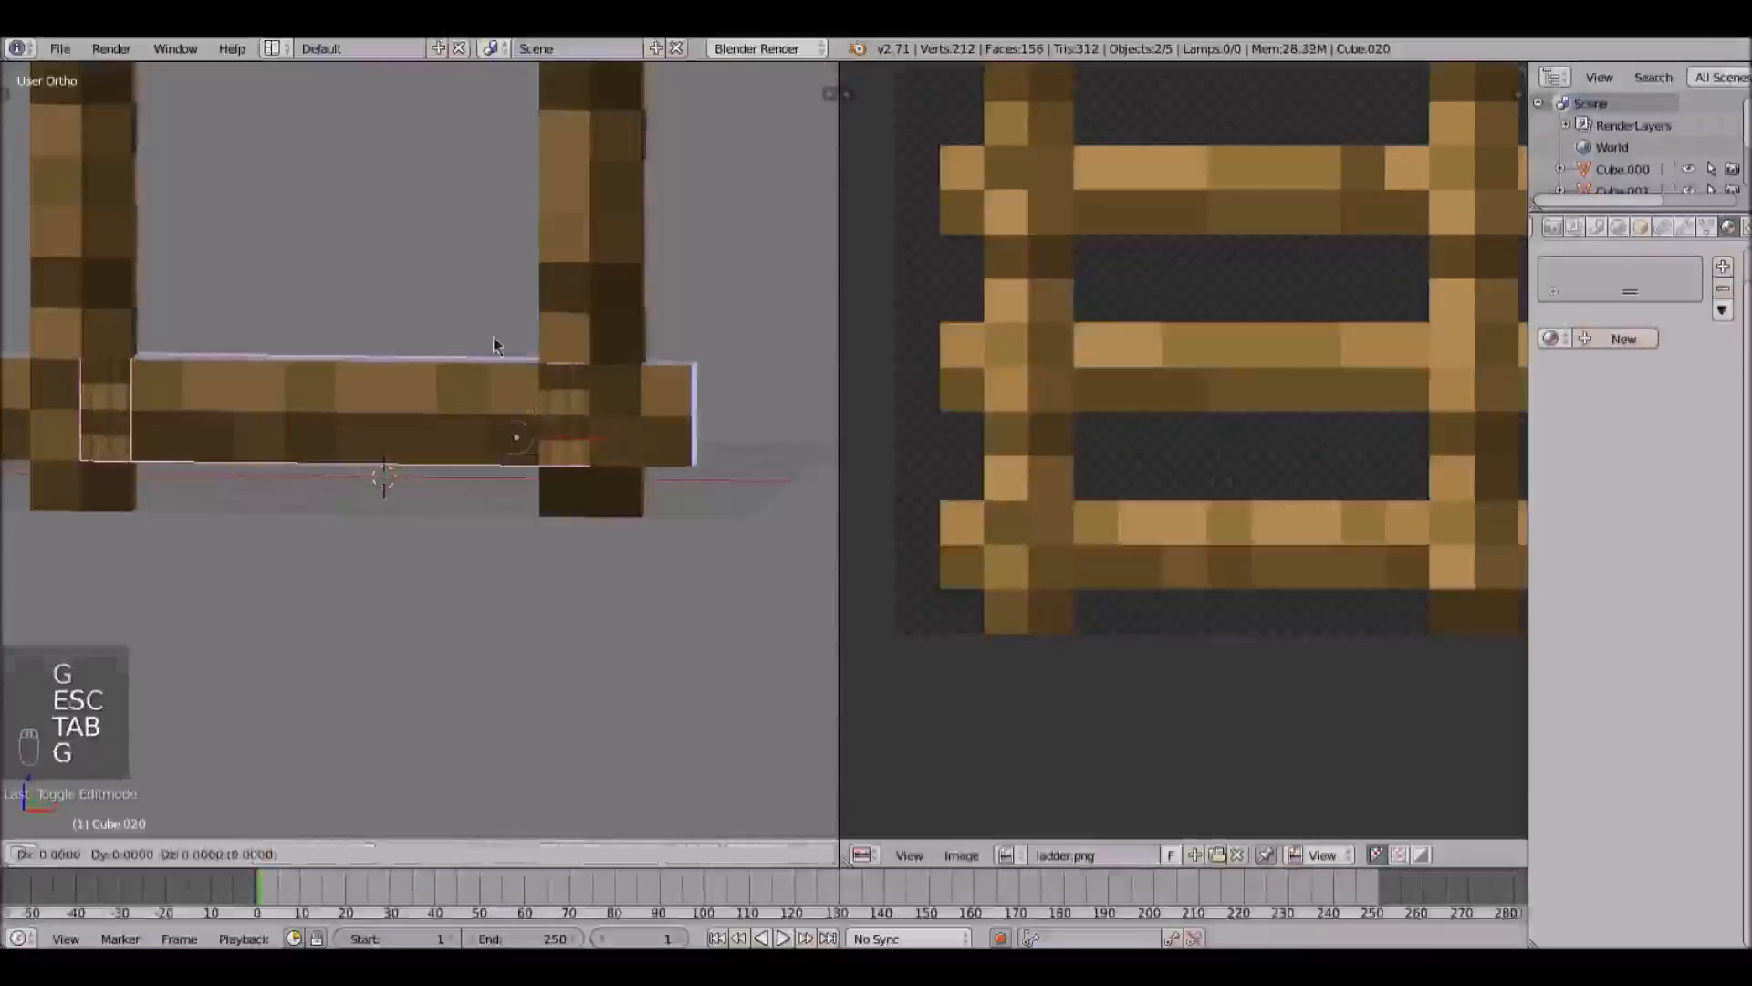
{"action": "right_click", "coordinate": [505, 350]}
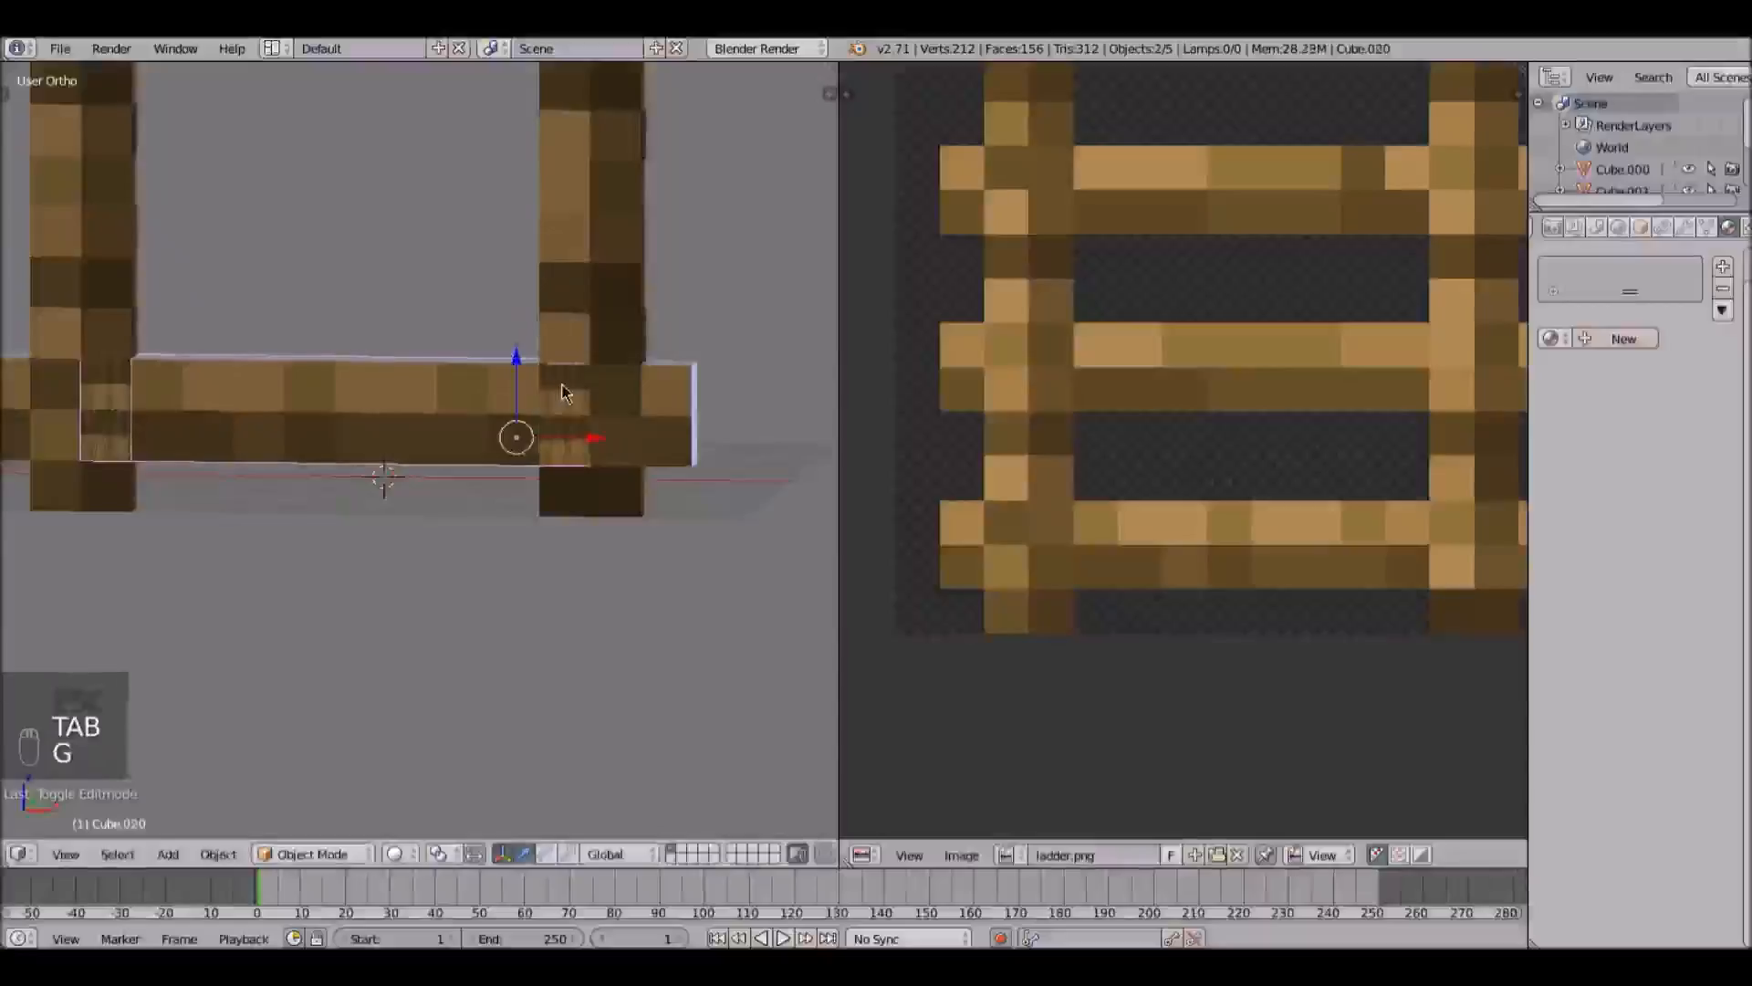
Step: Delete the separated rung pixels that overlap the left and right posts
{"action": "right_click", "coordinate": [559, 383]}
{"action": "key", "text": "g"}
{"action": "right_click", "coordinate": [595, 327]}
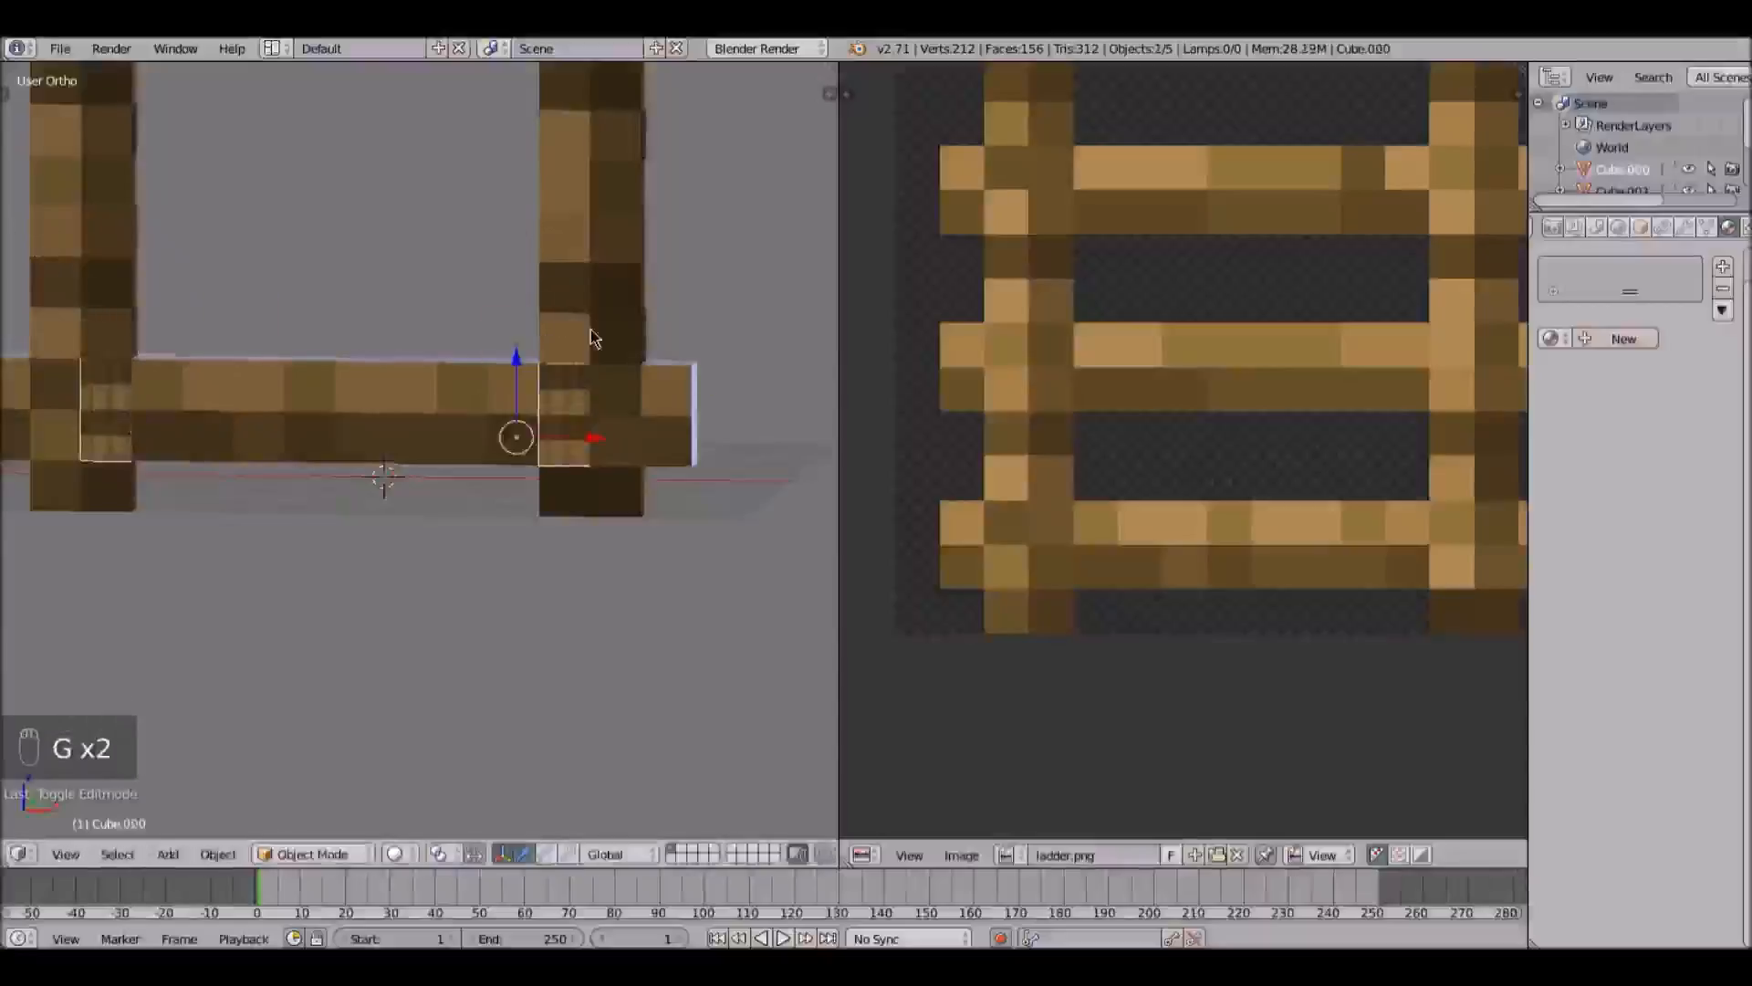
{"action": "key", "text": "x"}
{"action": "left_click", "coordinate": [590, 331]}
Step: Open the left post for mesh editing and select its top face
{"action": "scroll", "coordinate": [606, 341], "scroll_direction": "down", "scroll_amount": 4}
{"action": "middle_click_drag", "start_coordinate": [622, 352], "coordinate": [473, 289]}
{"action": "right_click", "coordinate": [474, 288]}
{"action": "scroll", "coordinate": [239, 231], "scroll_direction": "up", "scroll_amount": 3}
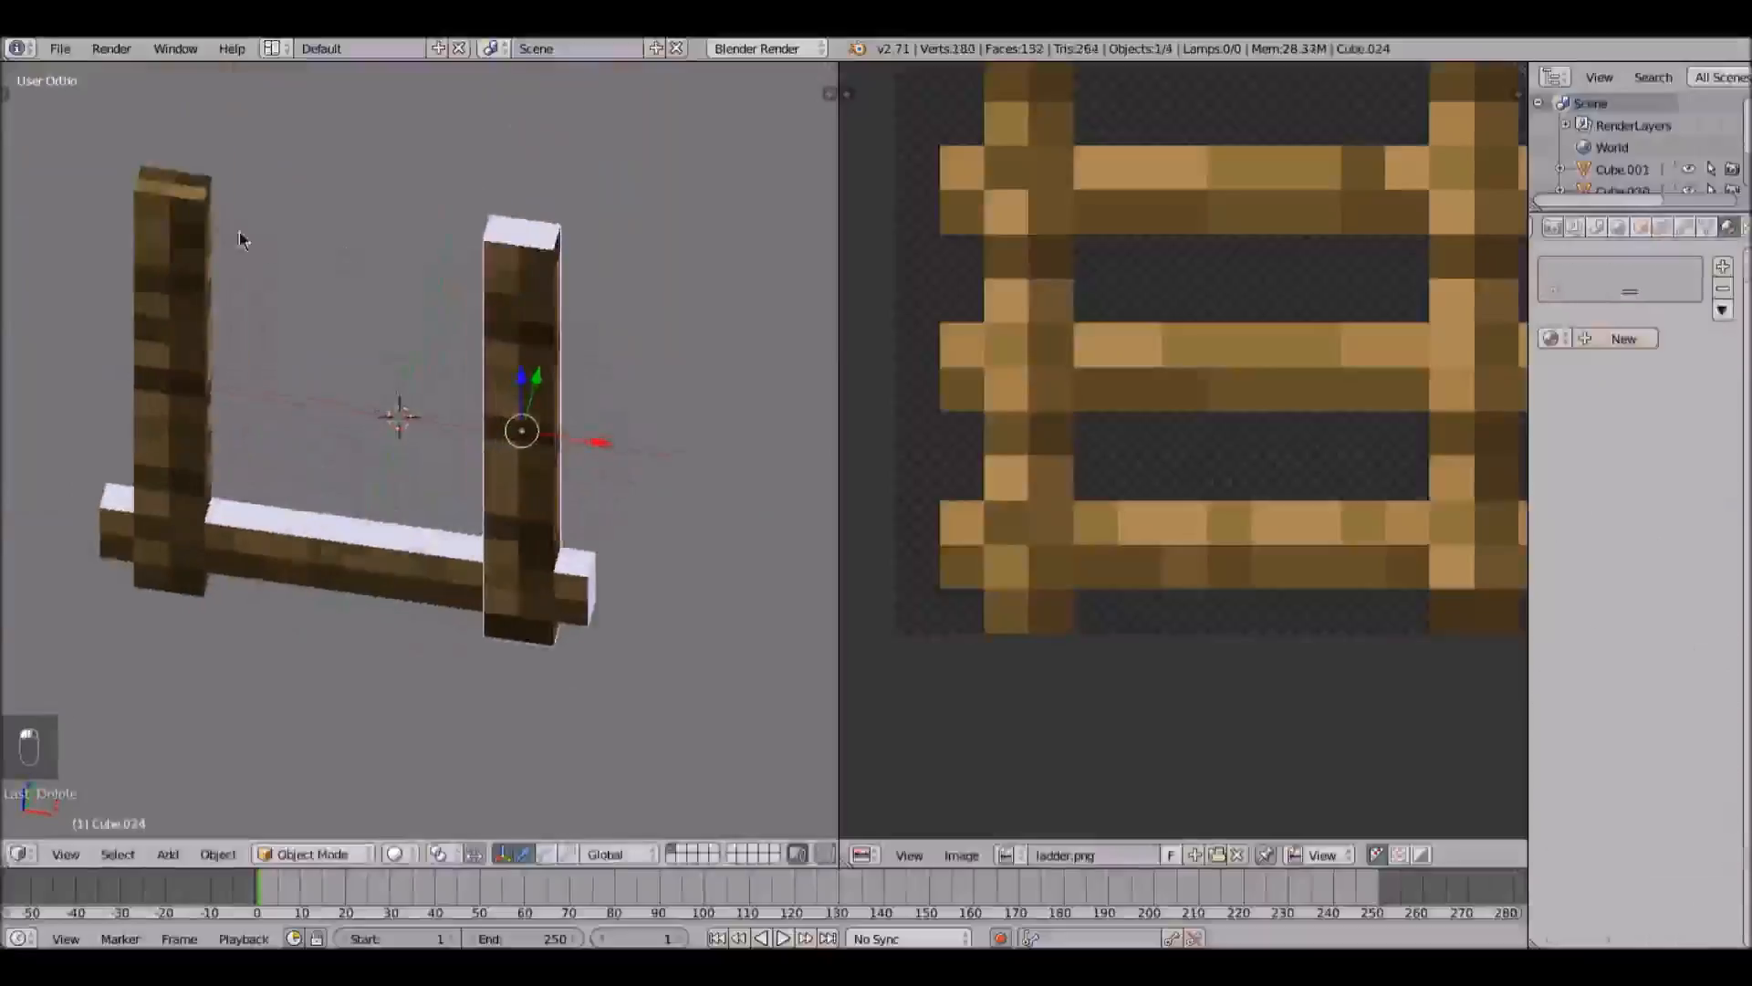
{"action": "right_click", "coordinate": [225, 239]}
{"action": "key", "text": "Tab"}
{"action": "middle_click_drag", "start_coordinate": [250, 254], "coordinate": [243, 239]}
{"action": "right_click", "coordinate": [244, 239]}
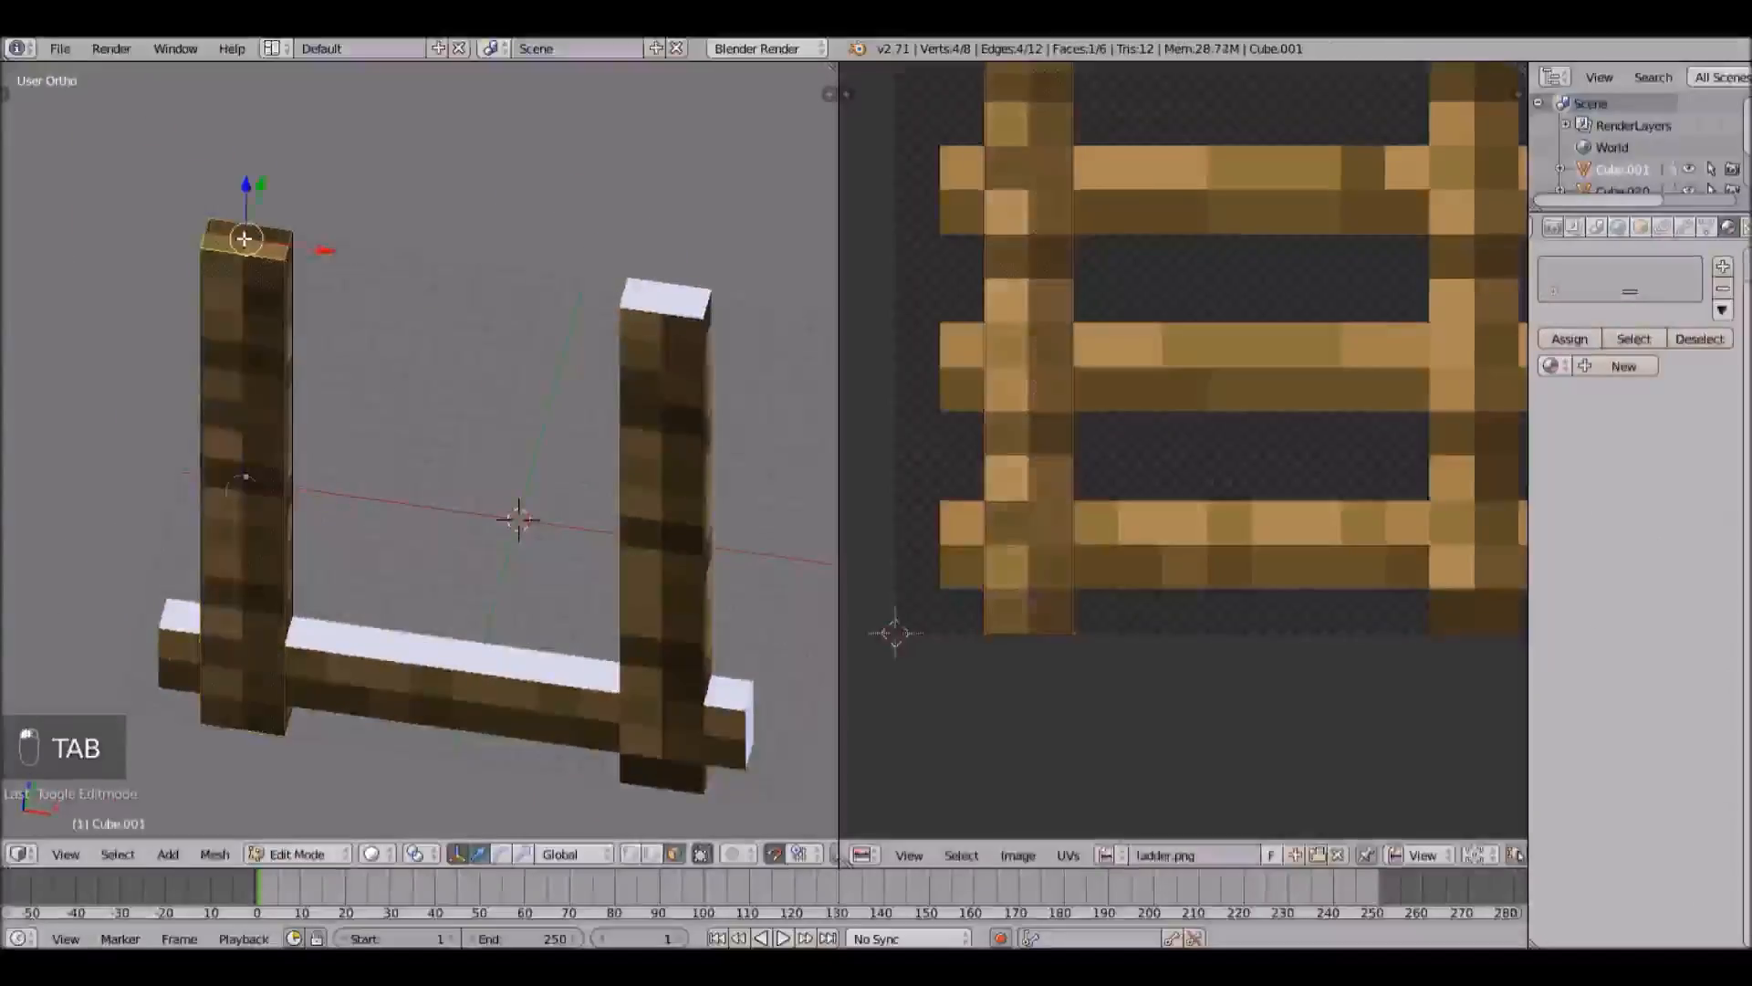
{"action": "key", "text": "F8"}
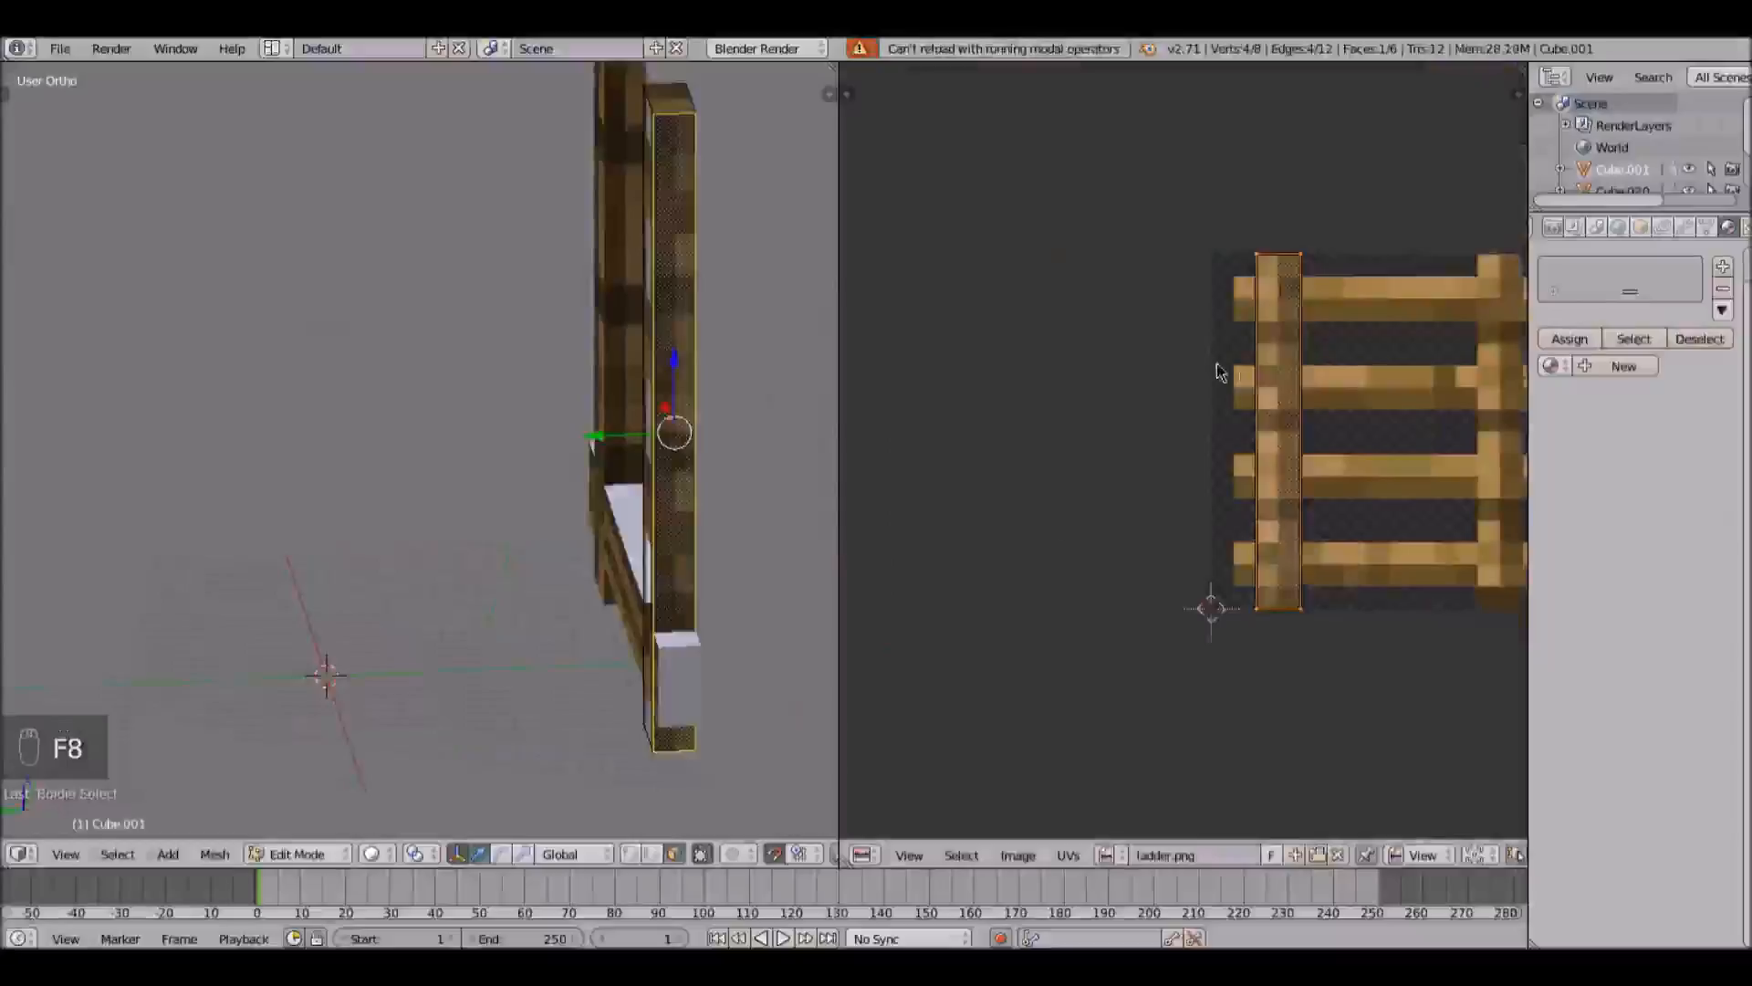
Step: Narrow the left post's outer side-face UVs along X to one pixel column and shift them onto the left column of ladder.png's left post
{"action": "scroll", "coordinate": [1211, 356], "scroll_direction": "up", "scroll_amount": 1}
{"action": "key", "text": "s"}
{"action": "key", "text": "x"}
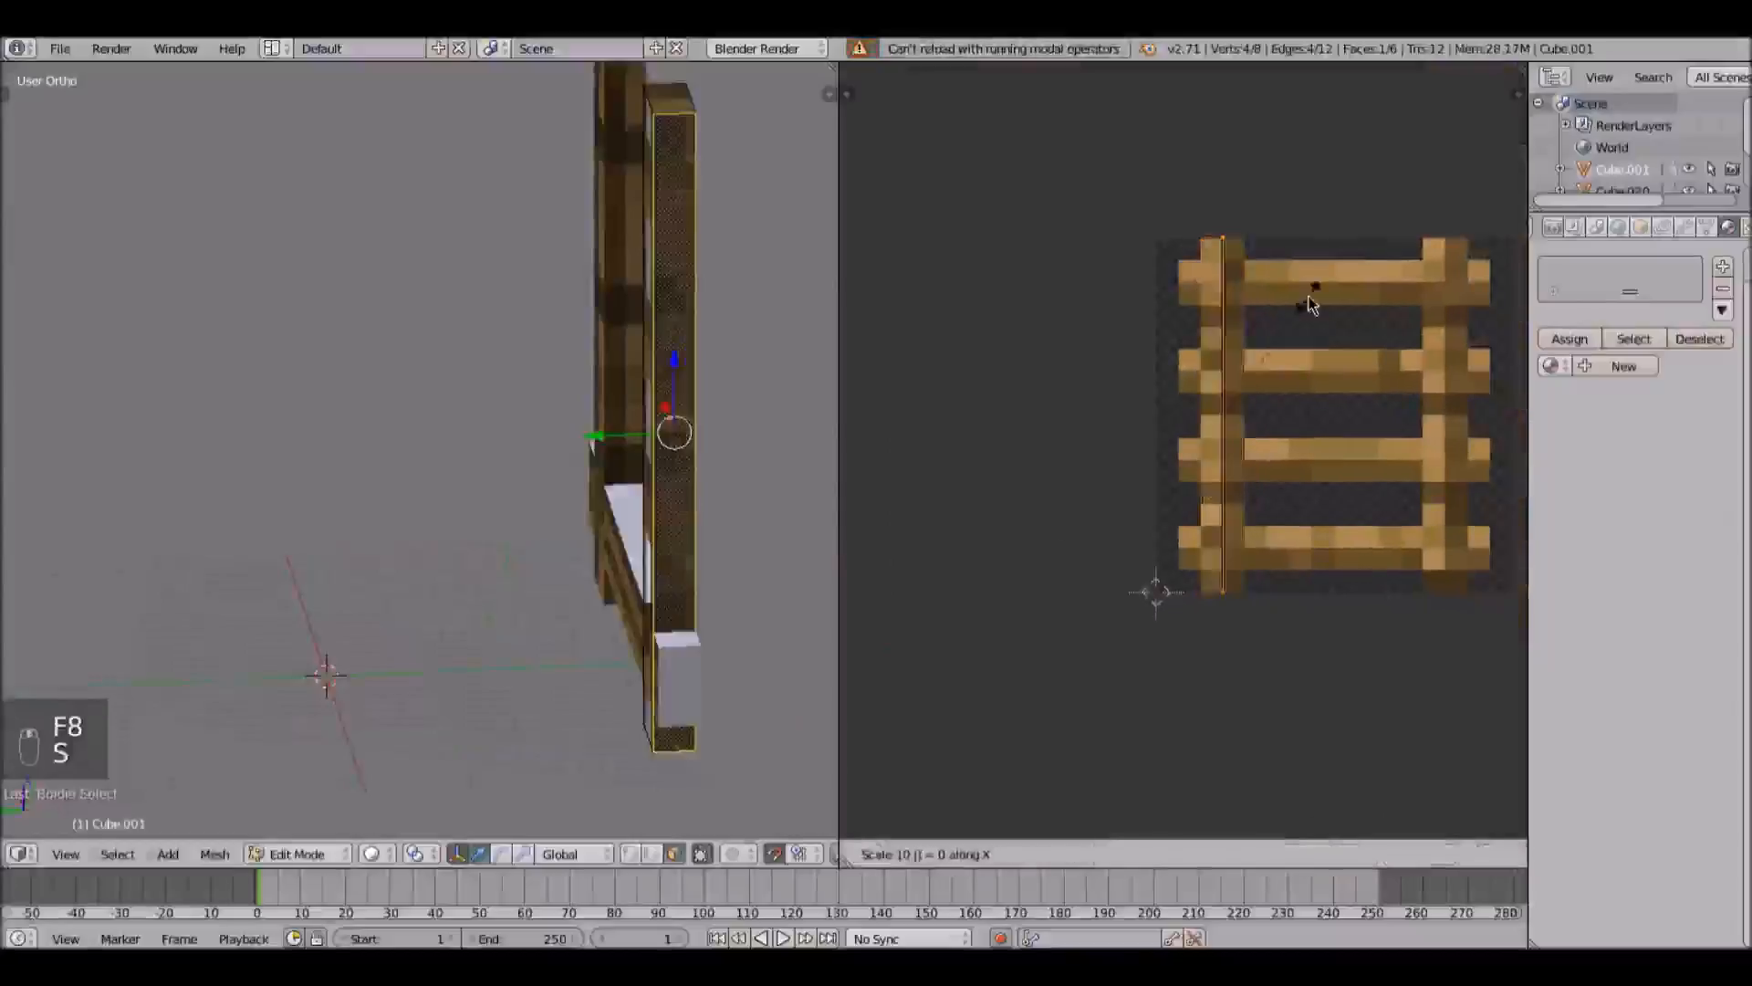
{"action": "left_click", "coordinate": [1311, 304]}
{"action": "scroll", "coordinate": [1310, 304], "scroll_direction": "up", "scroll_amount": 2}
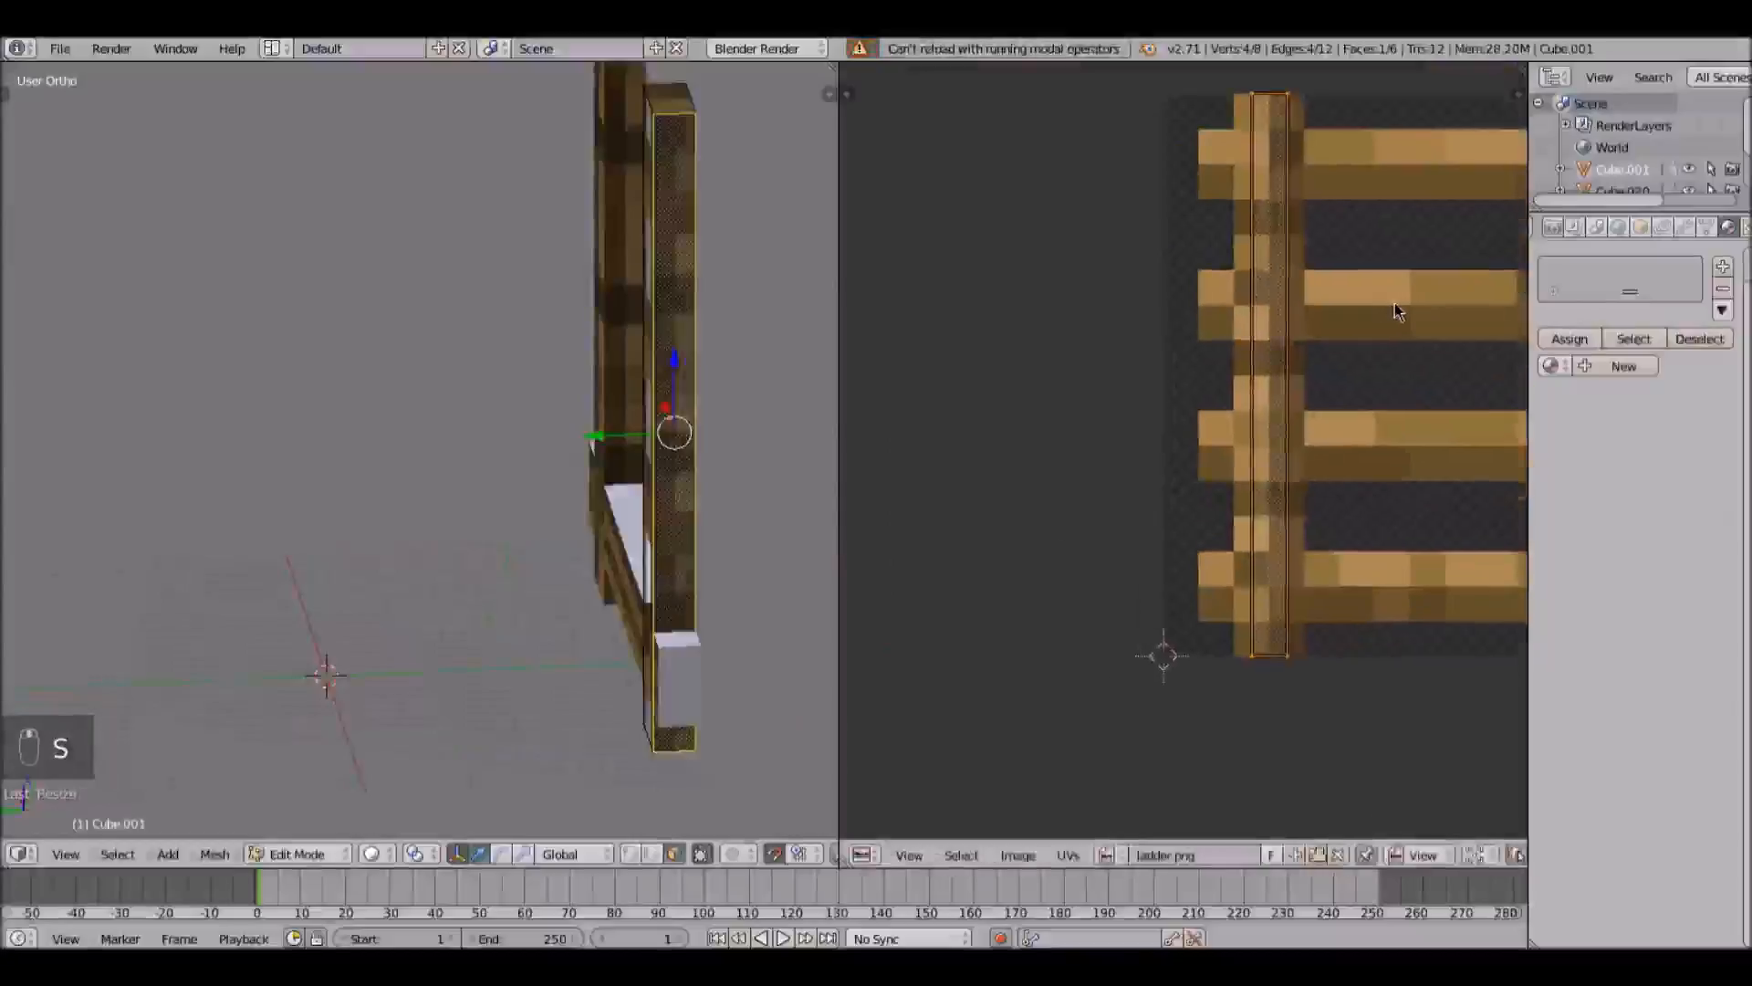
{"action": "key", "text": "g"}
{"action": "key", "text": "x"}
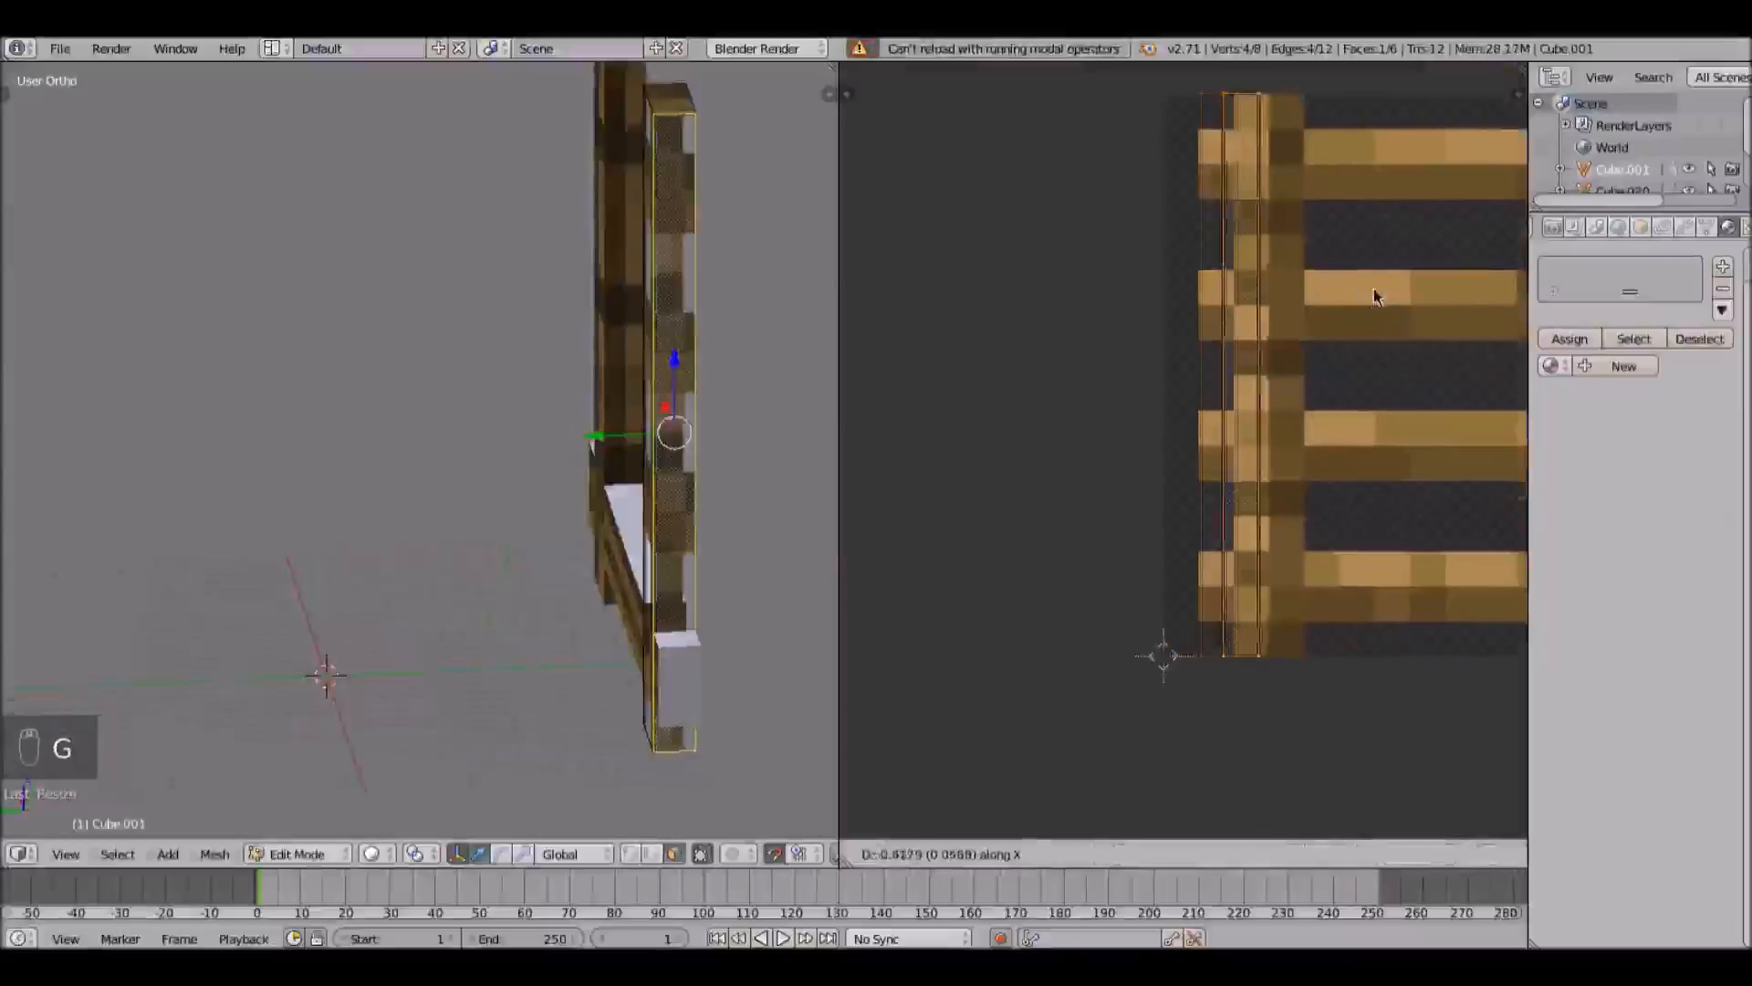
{"action": "left_click", "coordinate": [1374, 288]}
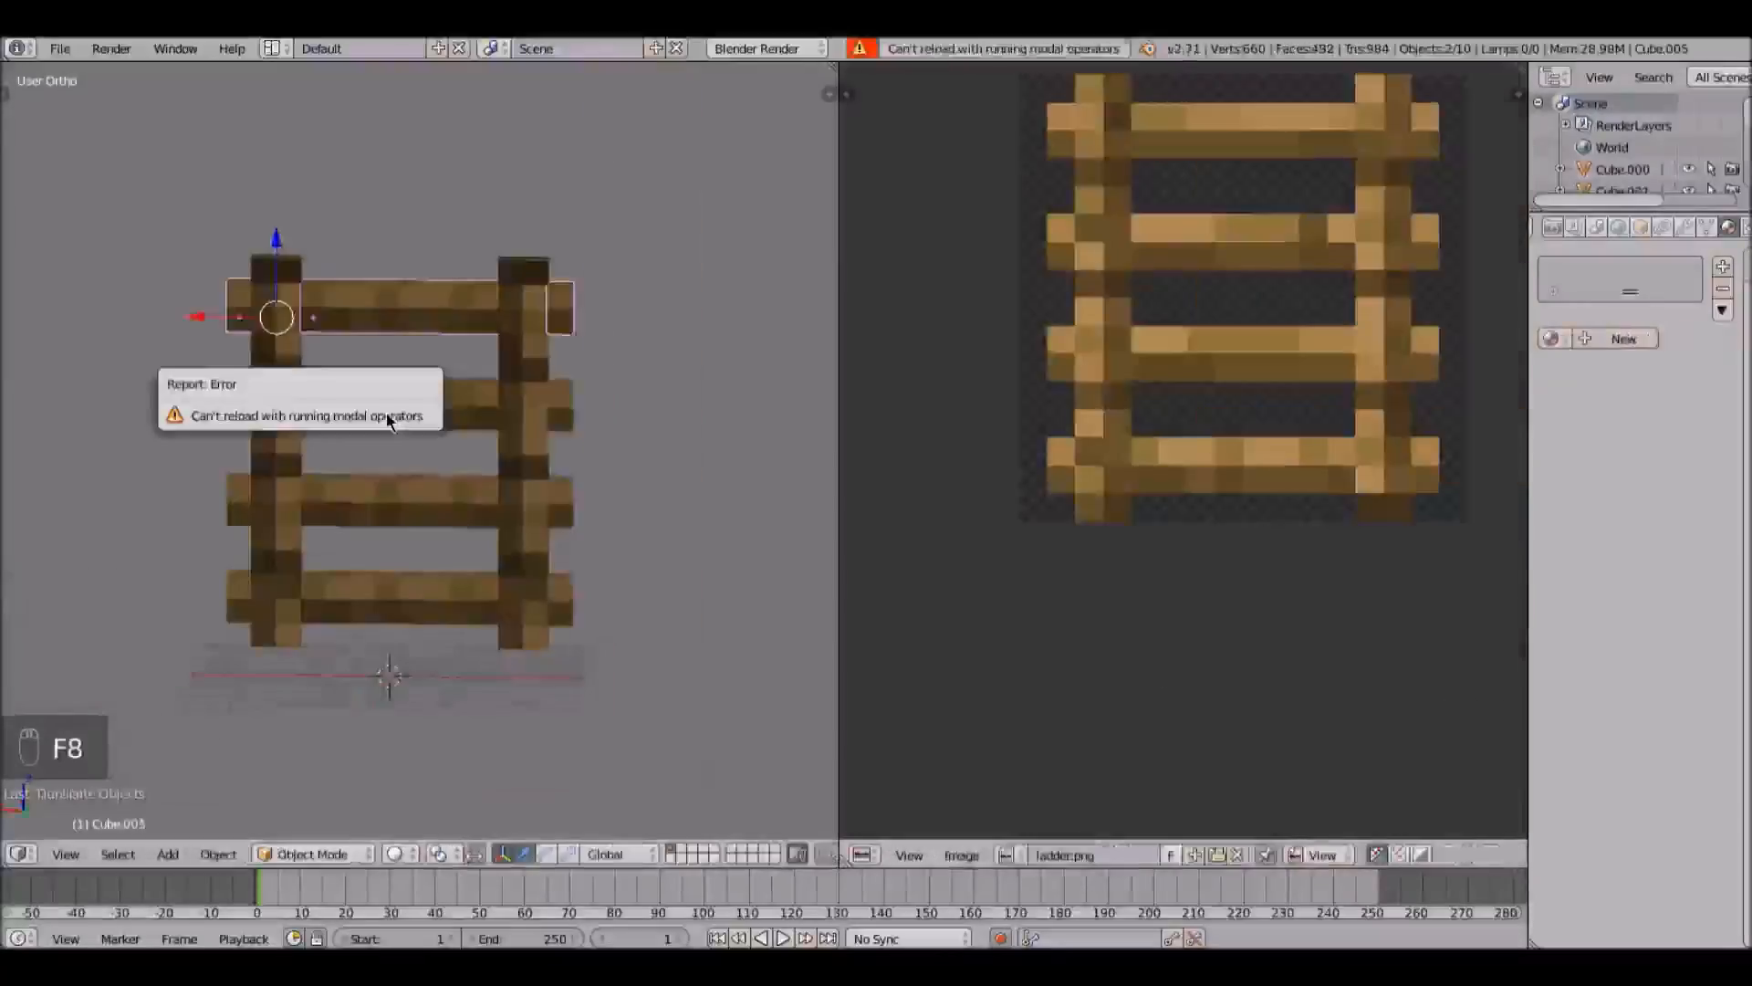
Step: Join the 3D view and image editor areas into one wide 3D view showing the whole ladder
{"action": "middle_click_drag", "start_coordinate": [661, 512], "coordinate": [511, 429]}
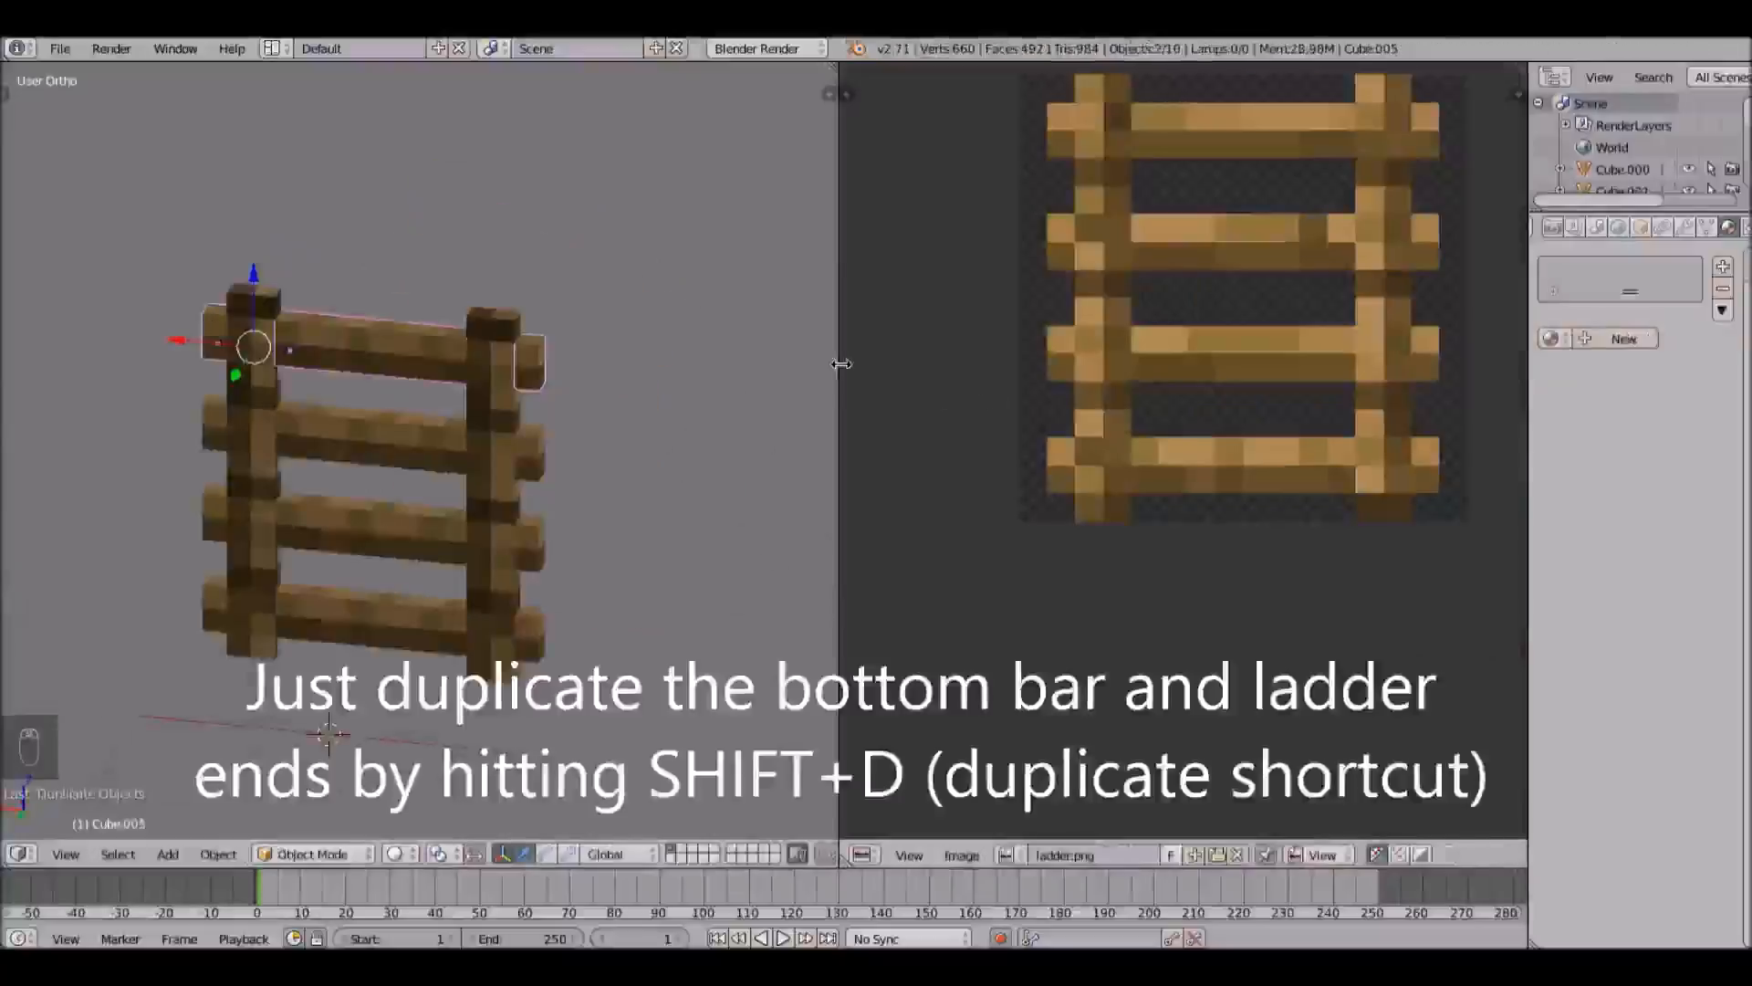
{"action": "right_click", "coordinate": [840, 415]}
{"action": "left_click", "coordinate": [844, 427]}
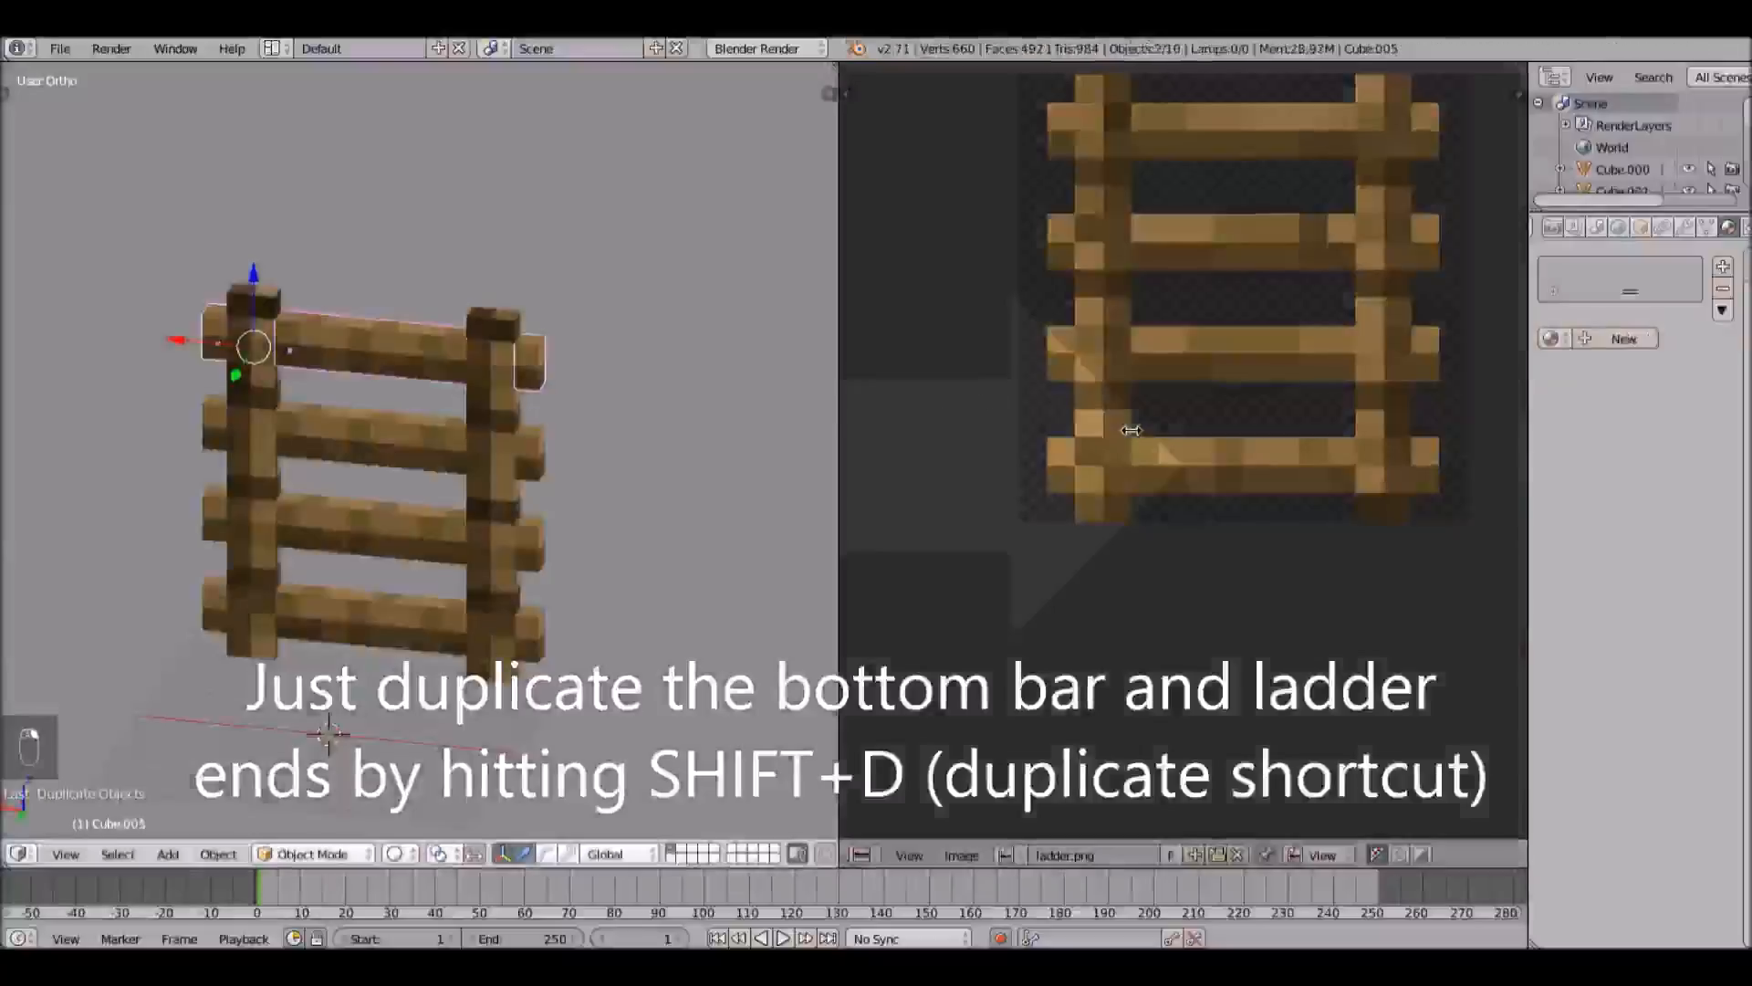
{"action": "middle_click_drag", "start_coordinate": [86, 105], "coordinate": [169, 174]}
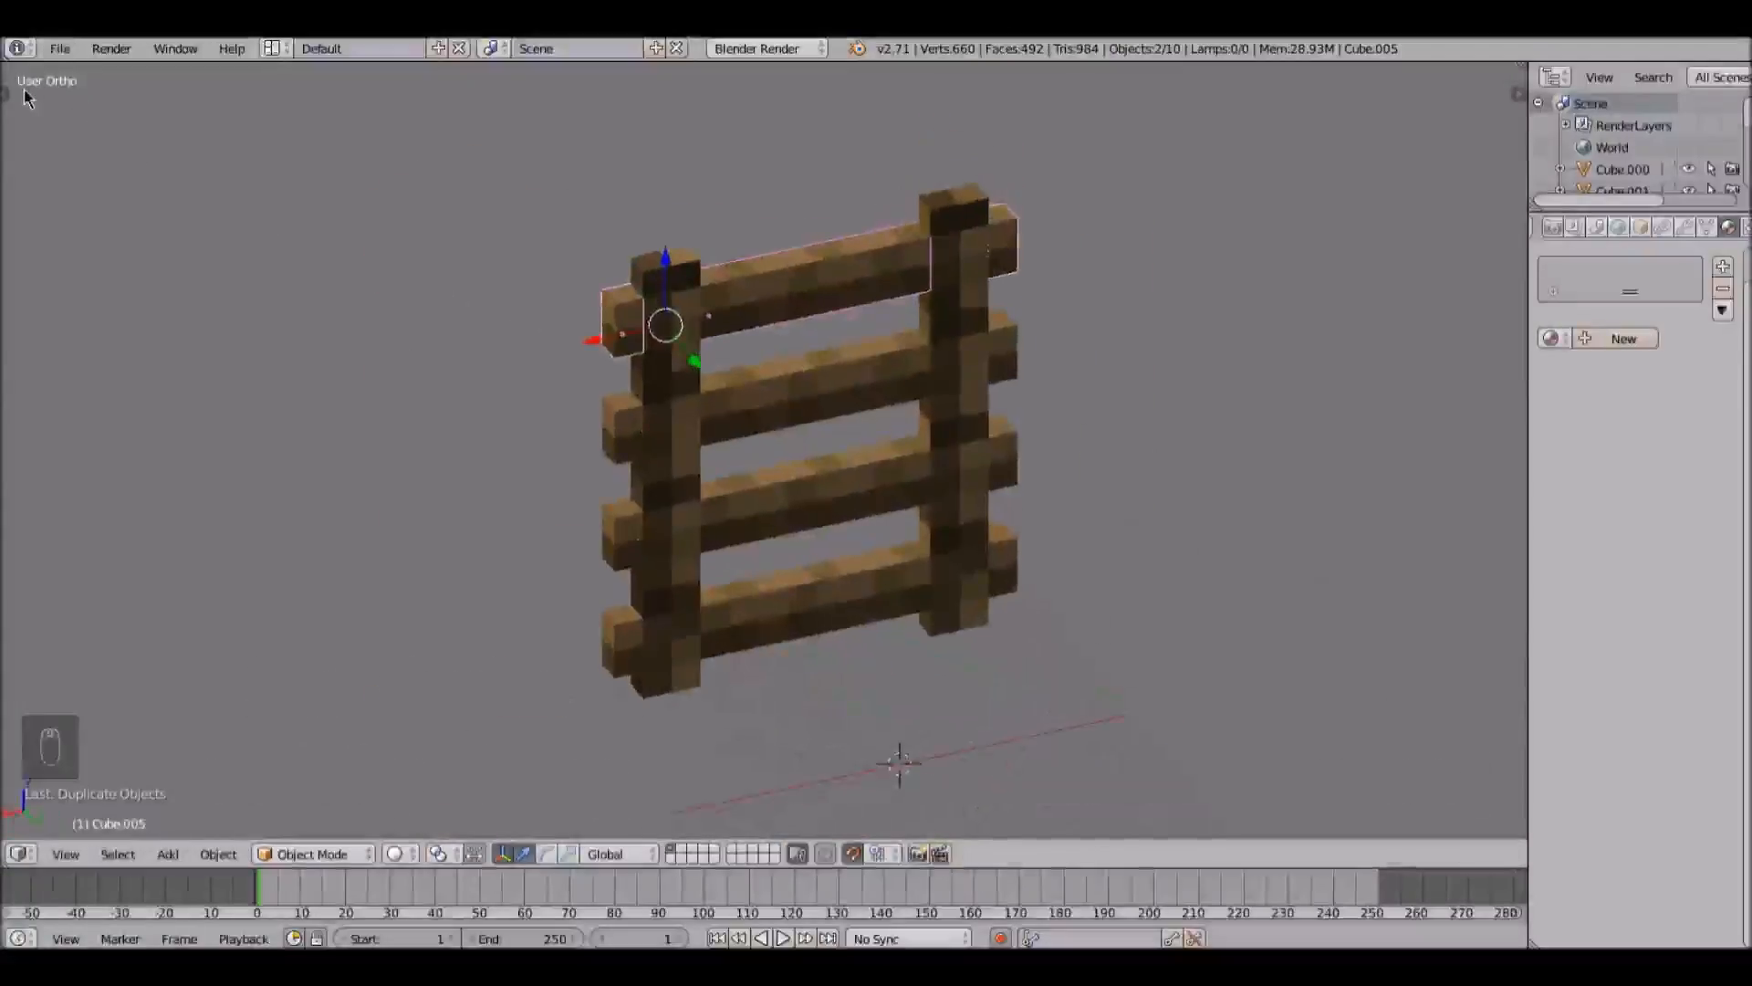
Step: Start an Export to Minecraft and browse to the assets\minecraft\models\block folder
{"action": "left_click", "coordinate": [62, 50]}
{"action": "left_click", "coordinate": [310, 369]}
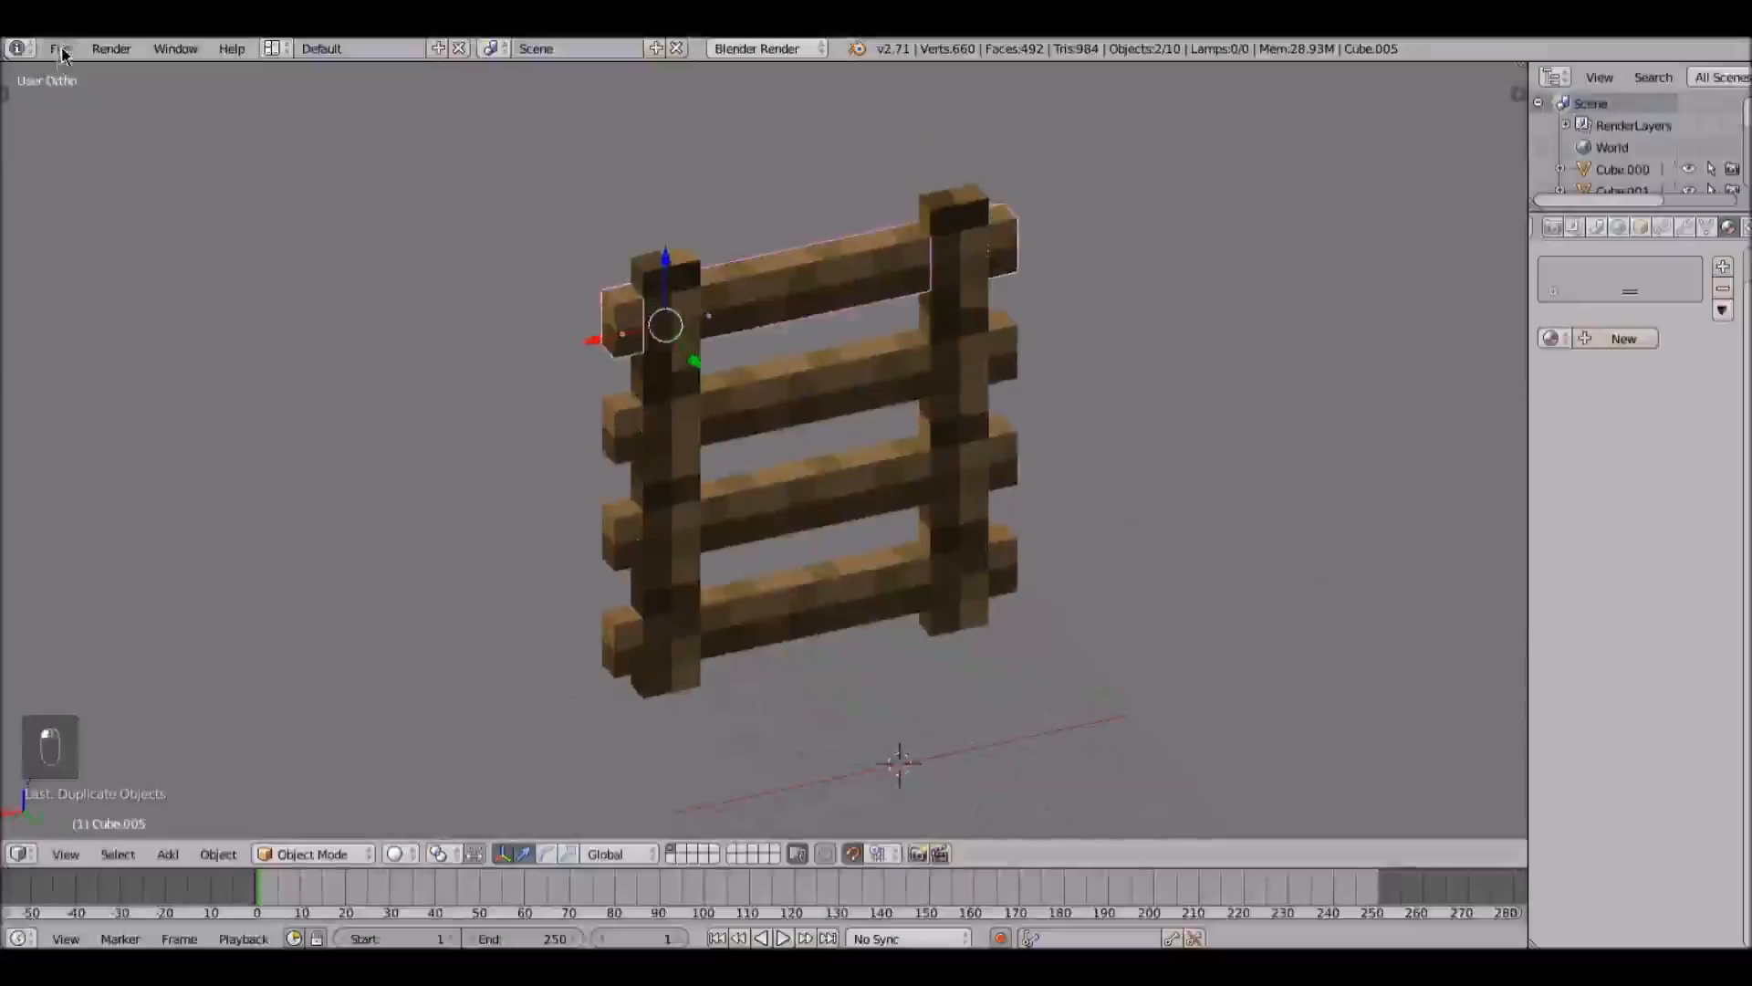
{"action": "left_click", "coordinate": [60, 48]}
{"action": "mouse_move", "coordinate": [121, 457]}
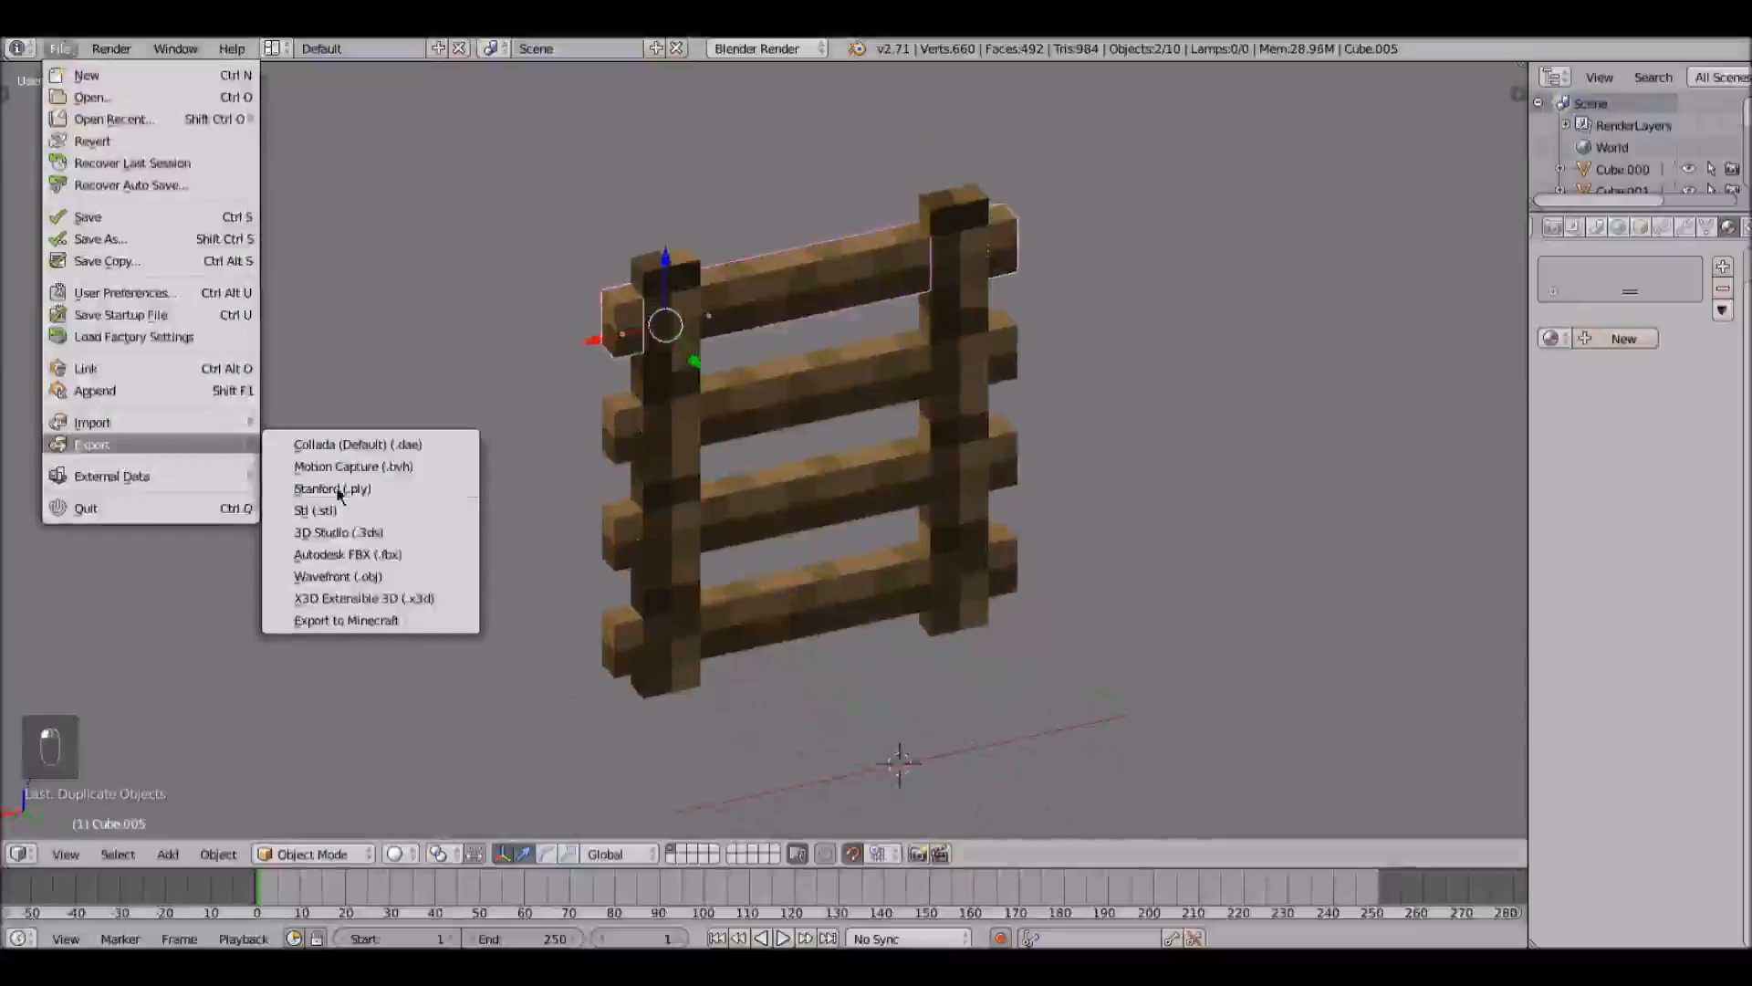
{"action": "left_click", "coordinate": [370, 619]}
{"action": "left_click", "coordinate": [81, 133]}
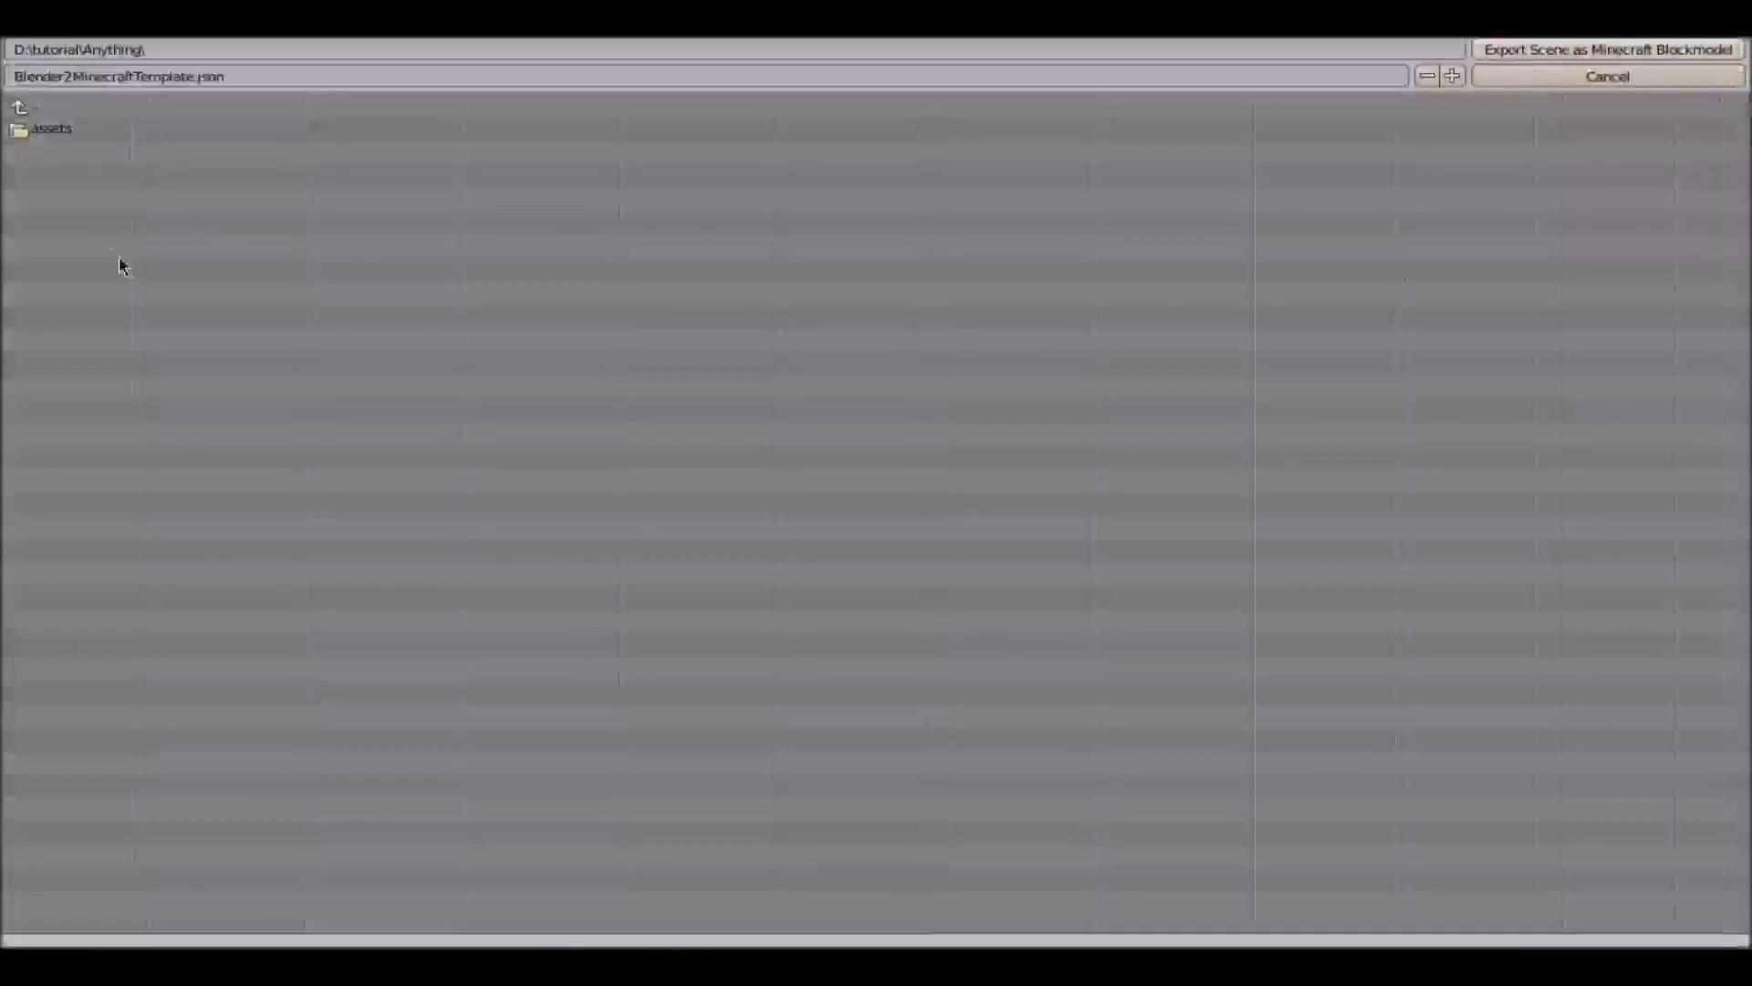
{"action": "left_click", "coordinate": [64, 133]}
{"action": "left_click", "coordinate": [97, 199]}
{"action": "left_click", "coordinate": [79, 135]}
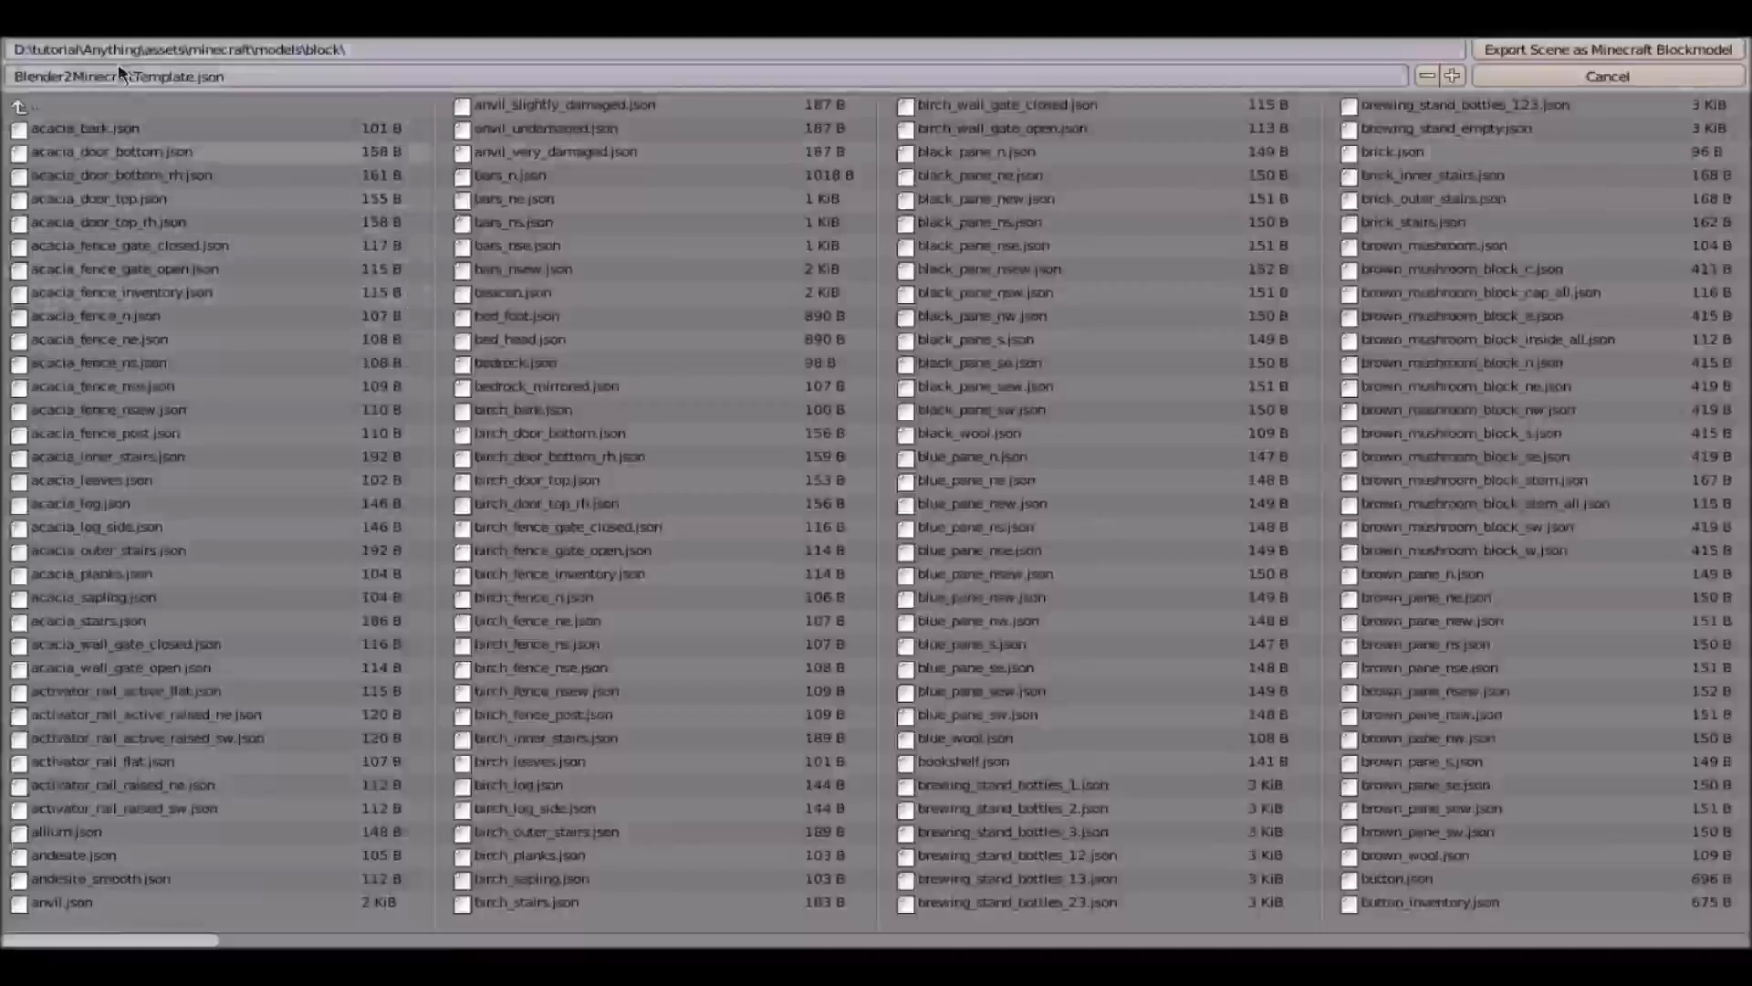
Step: Name the export file ladder.json and try to export the scene as a Minecraft block model
{"action": "left_click", "coordinate": [158, 76]}
{"action": "left_click", "coordinate": [191, 77]}
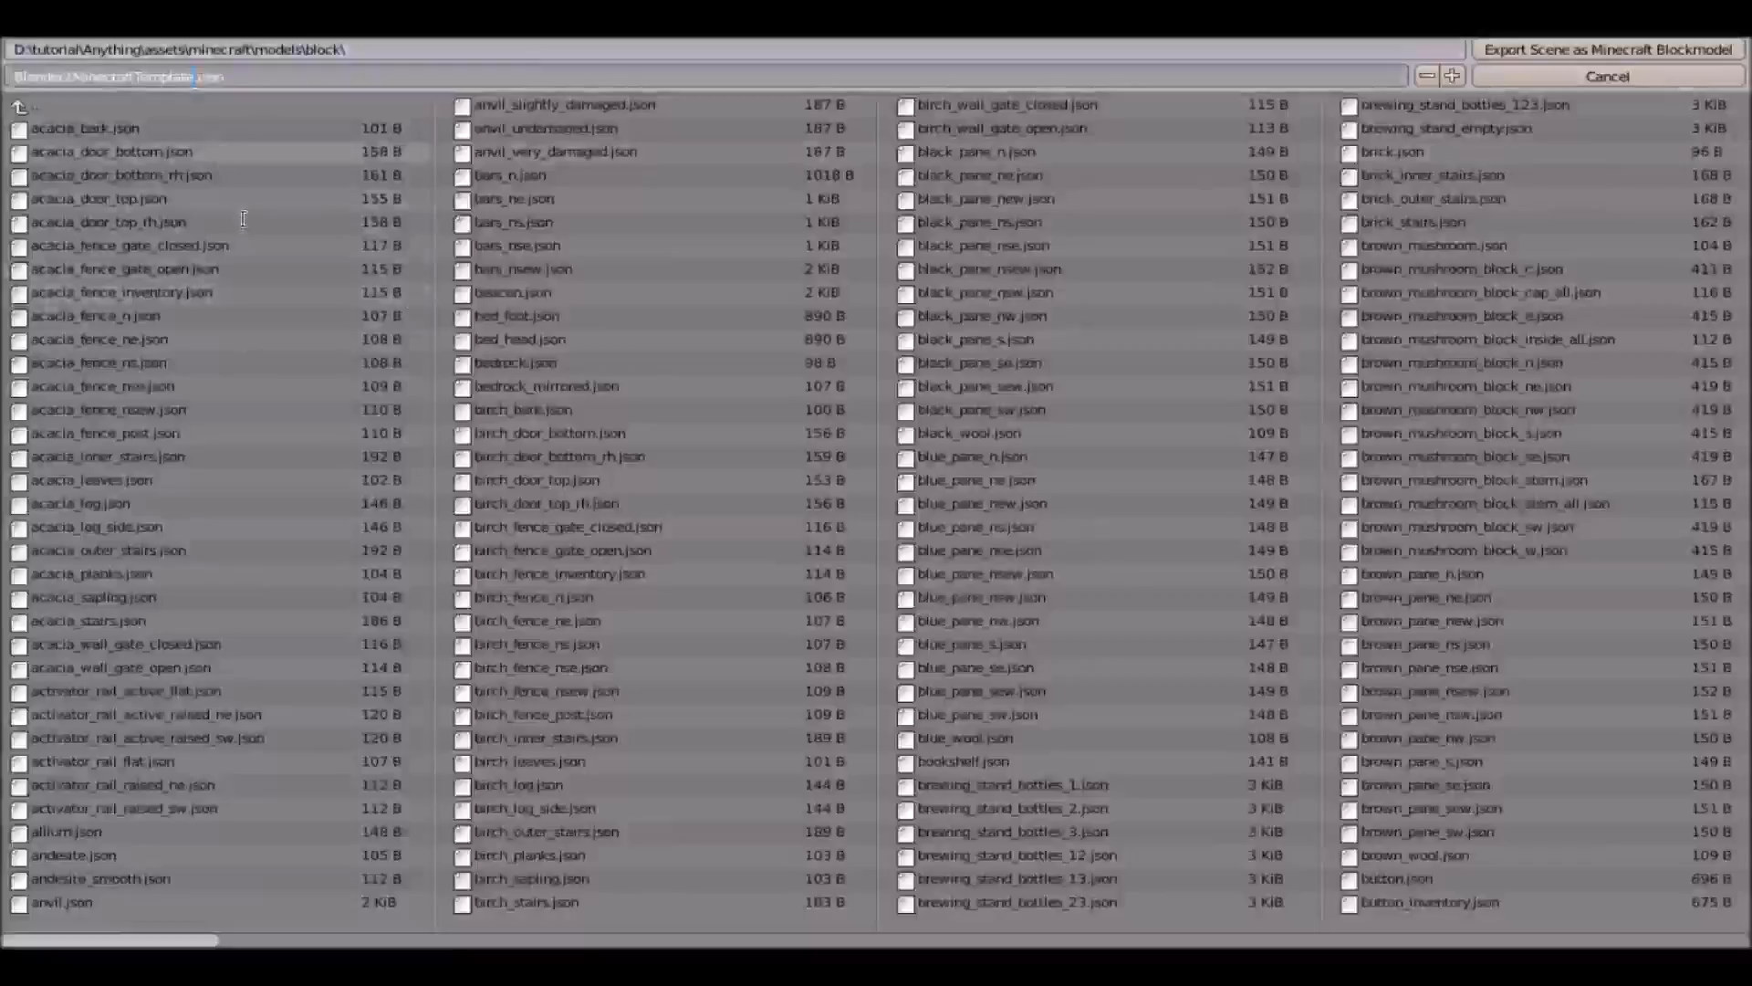
{"action": "key", "text": "BackSpace"}
{"action": "left_click", "coordinate": [1508, 49]}
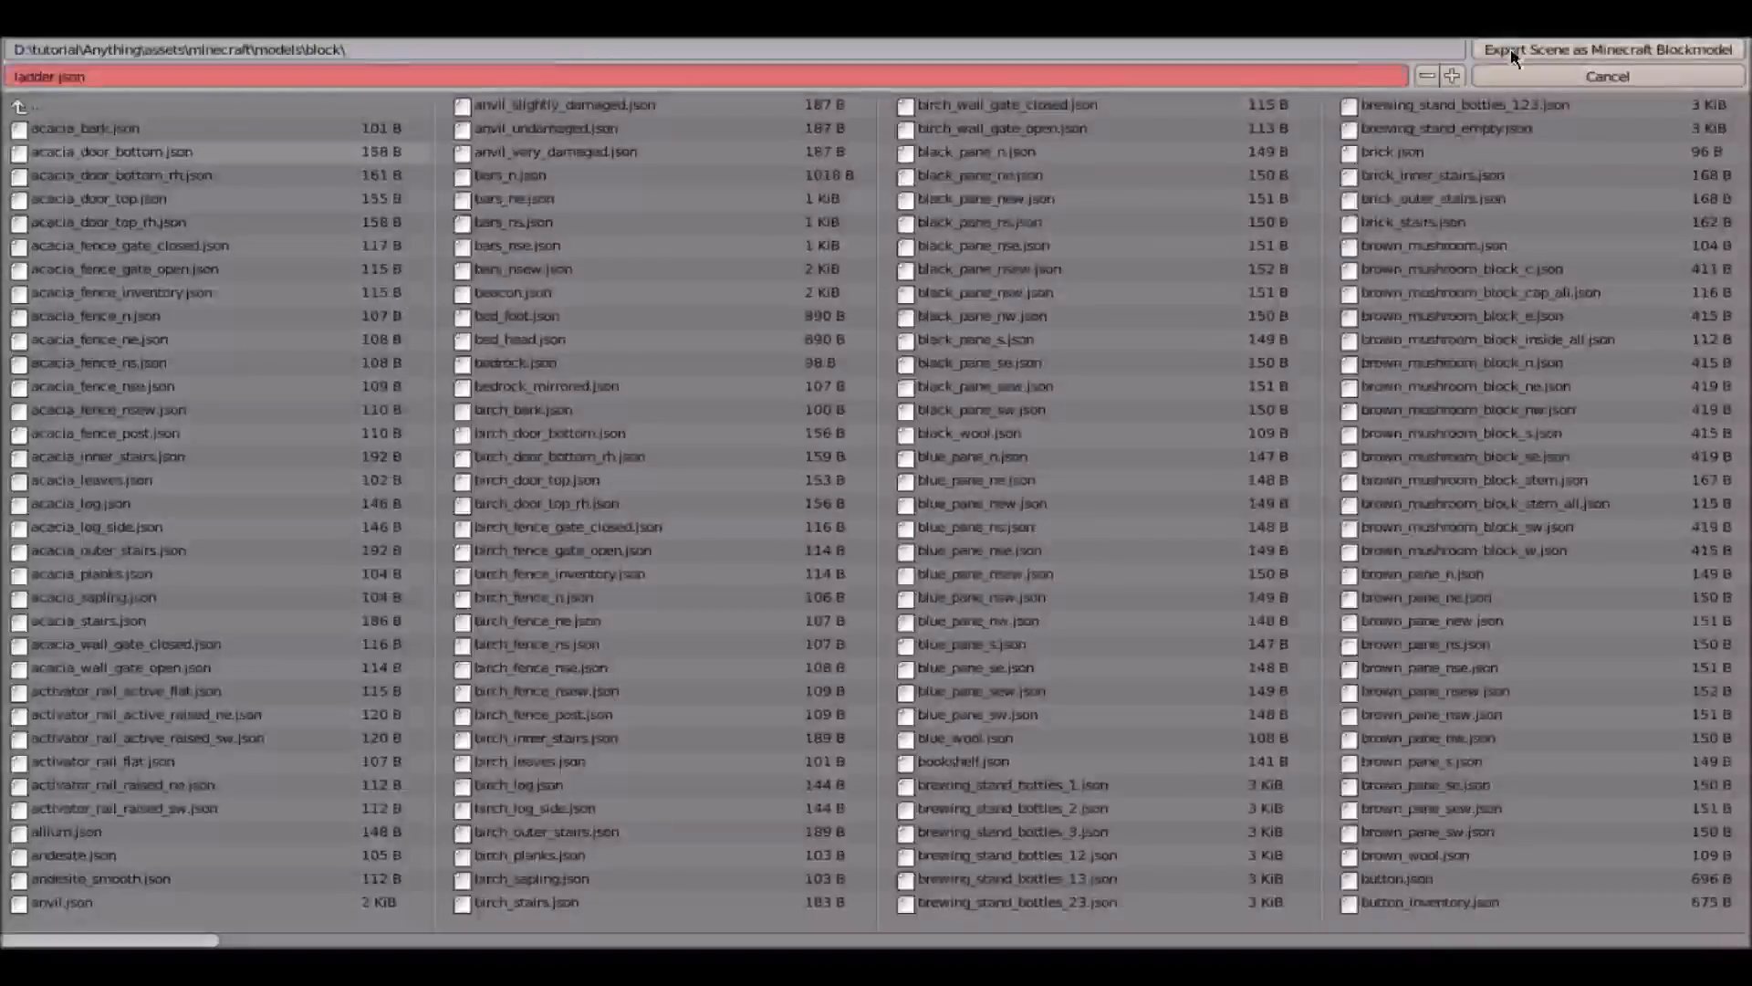
{"action": "left_click", "coordinate": [1516, 51]}
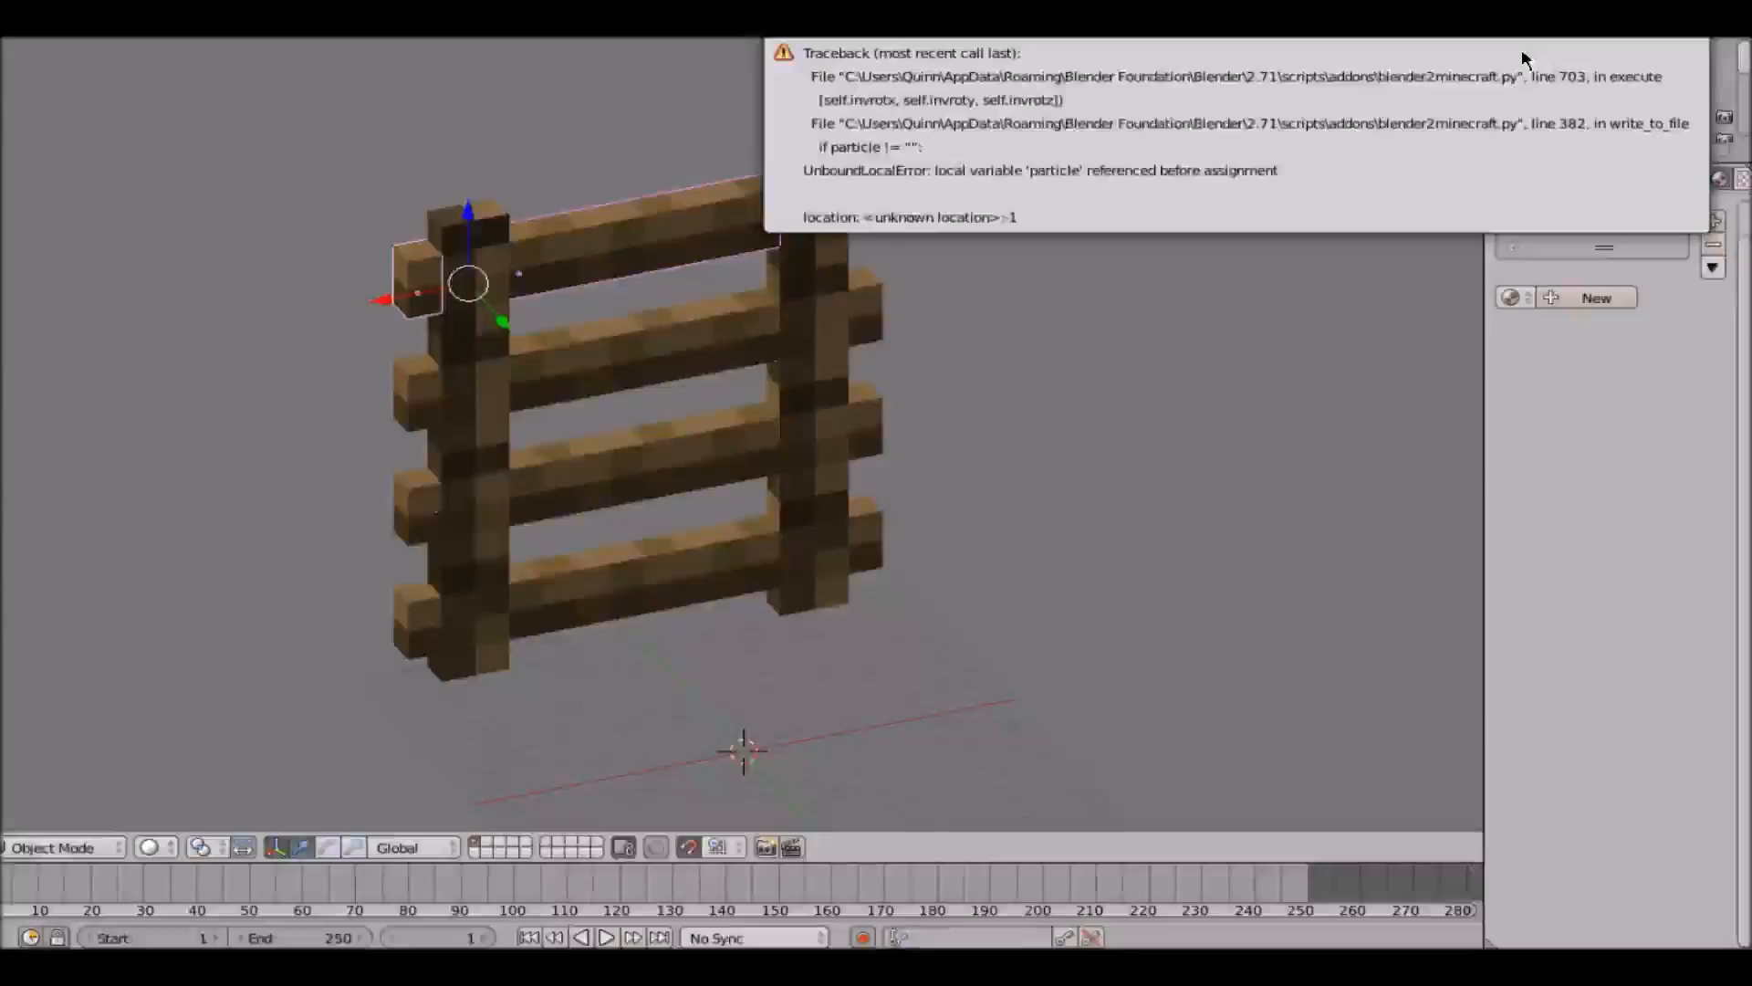
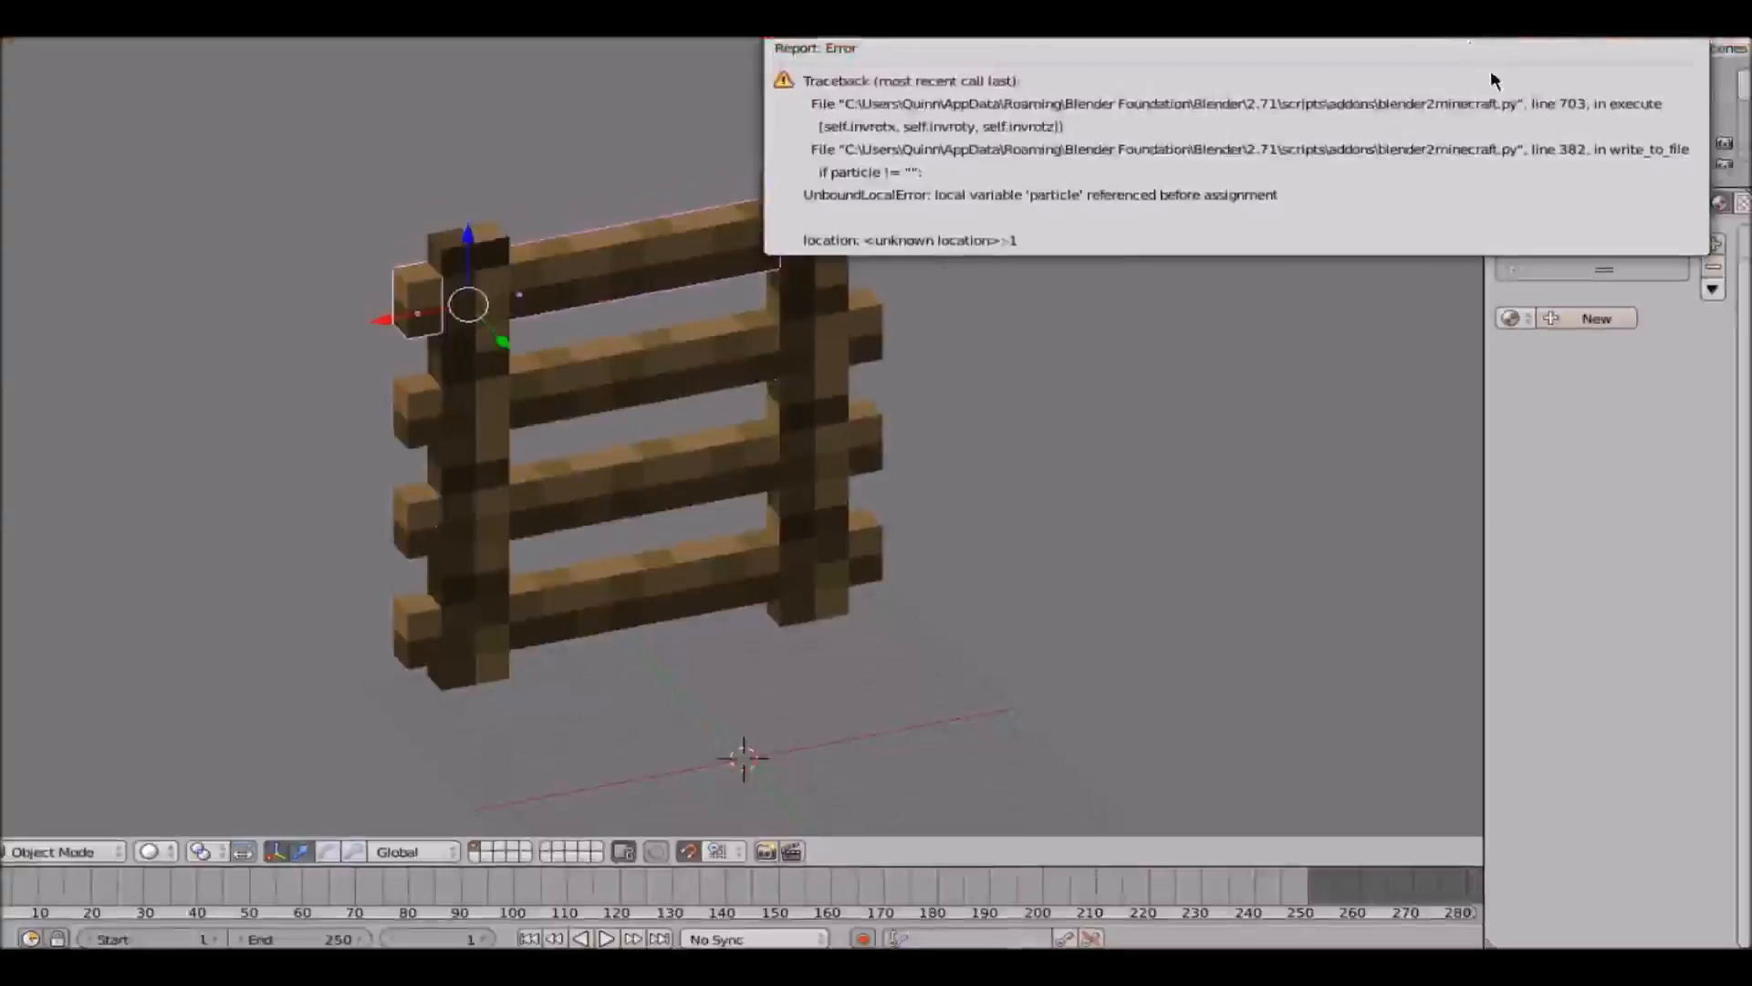
Step: Split off a second area beside the 3D view as a UV/Image Editor and display ladder.png in it
{"action": "key", "text": "KP_1"}
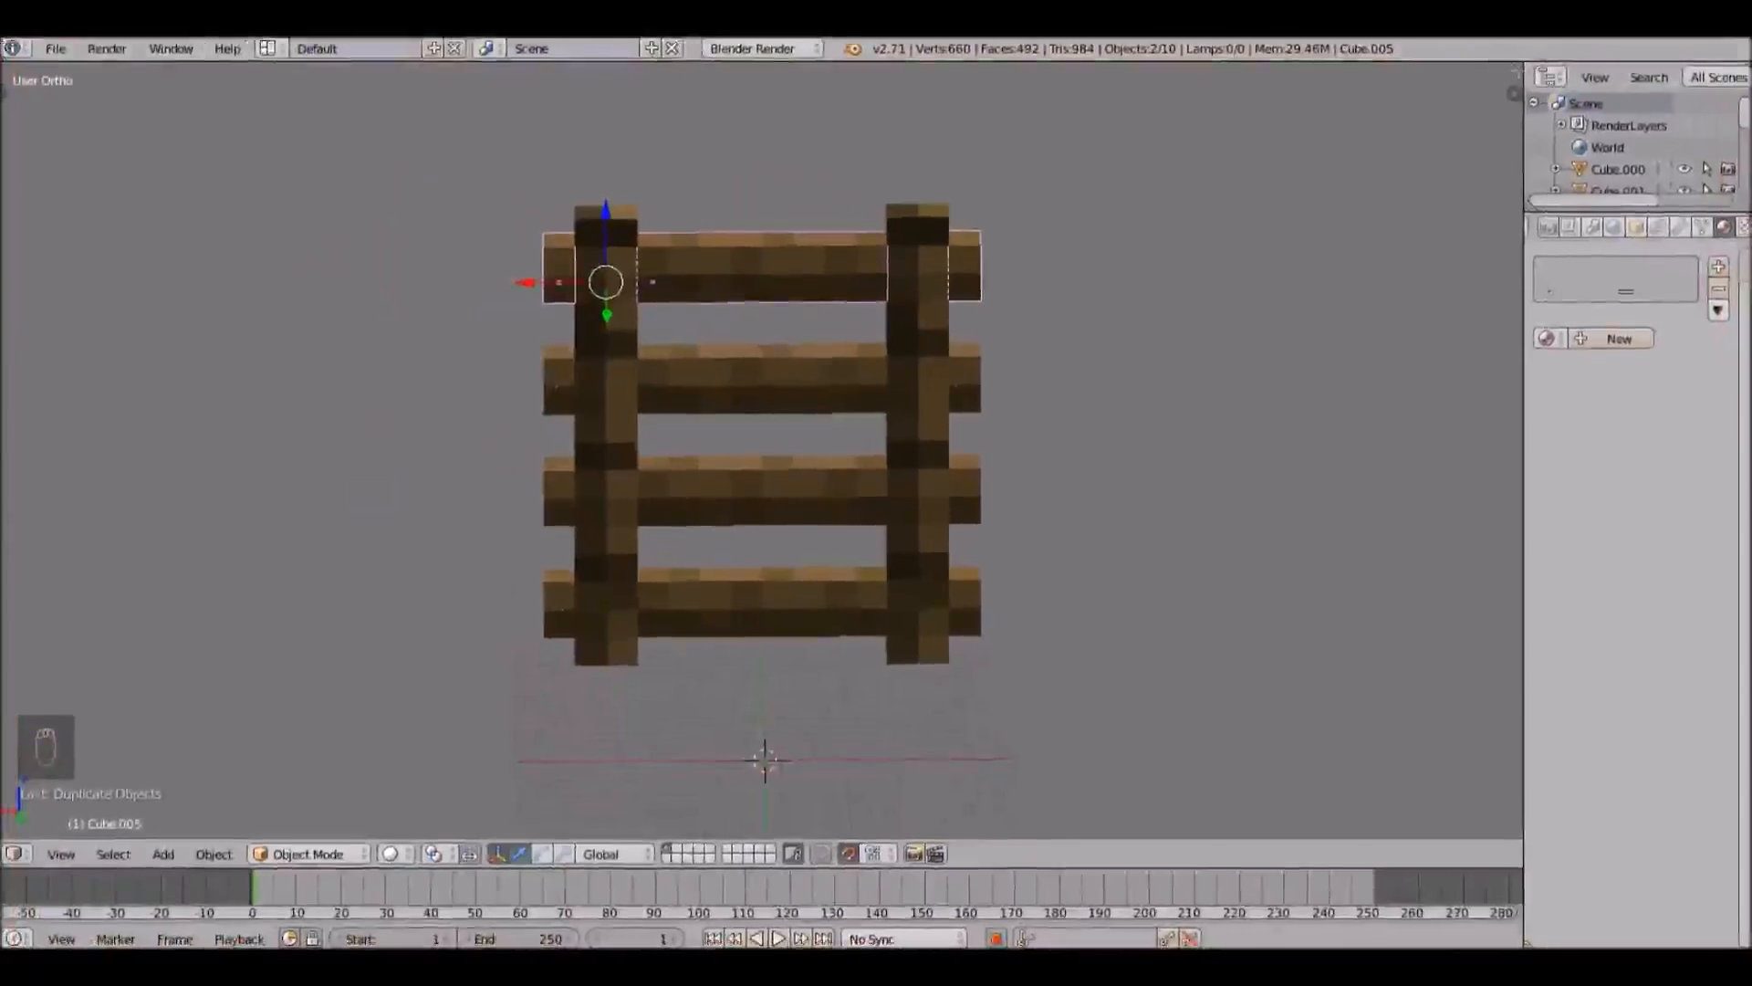
{"action": "left_click_drag", "start_coordinate": [1515, 69], "coordinate": [1177, 365]}
{"action": "left_click", "coordinate": [1205, 853]}
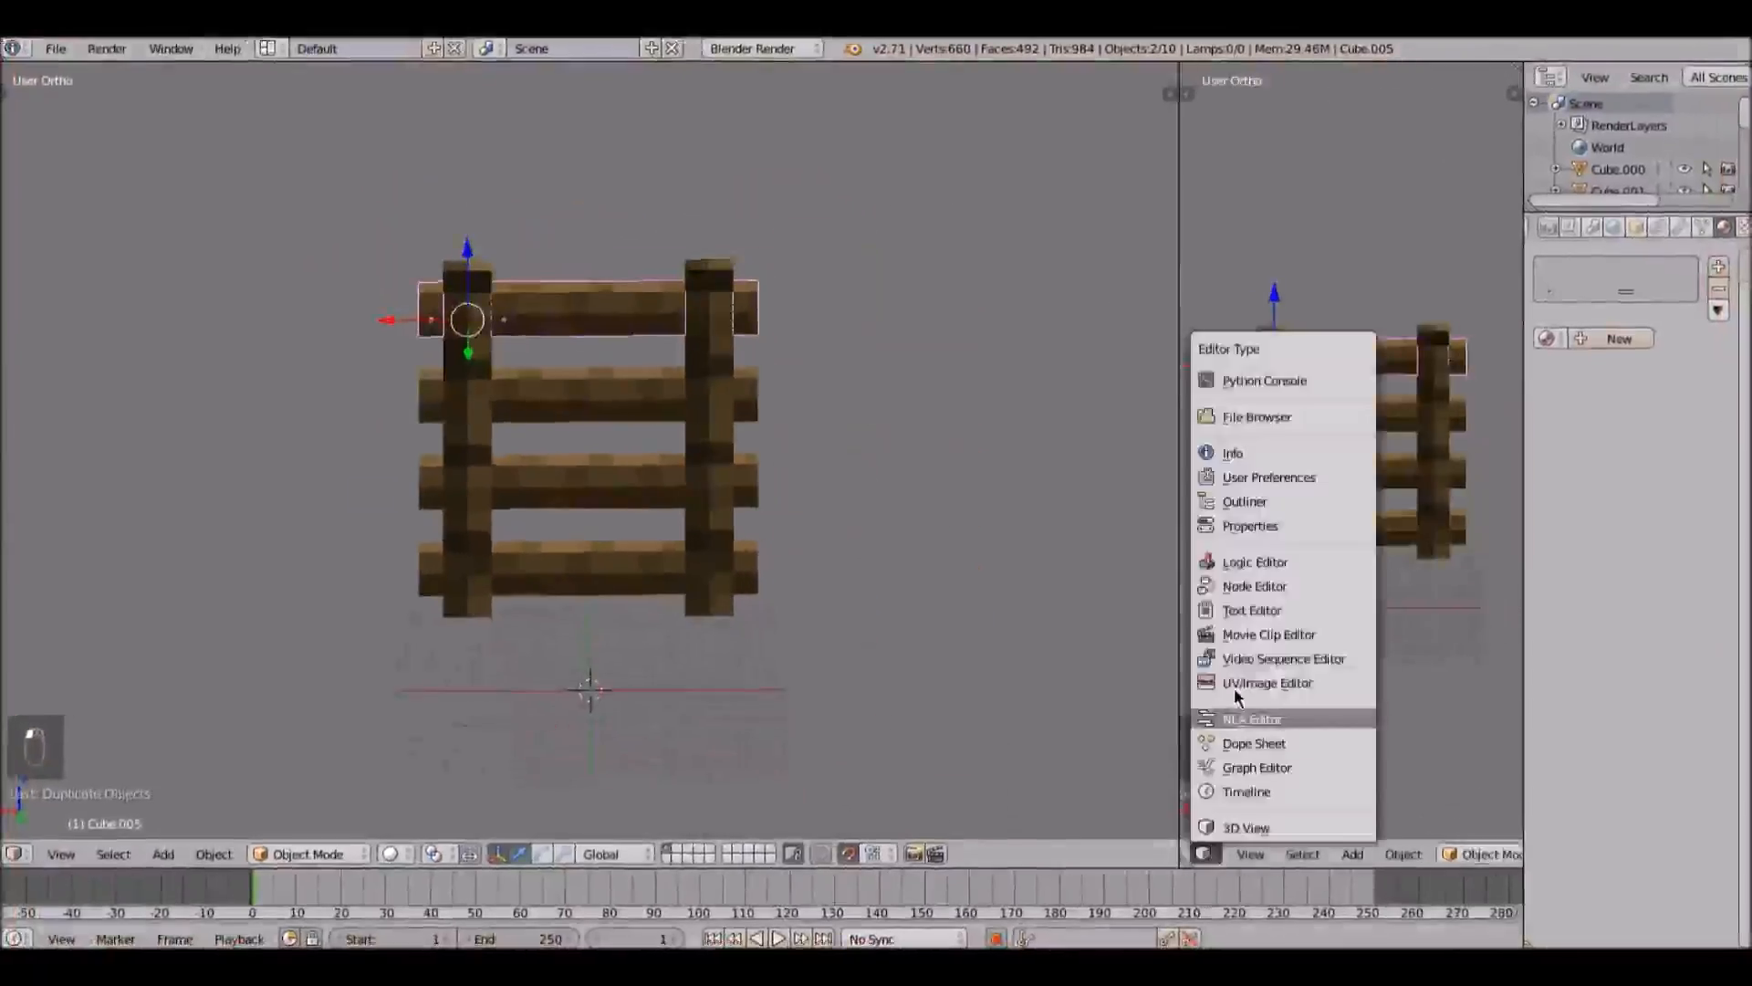
{"action": "left_click", "coordinate": [1241, 685]}
{"action": "left_click", "coordinate": [1346, 855]}
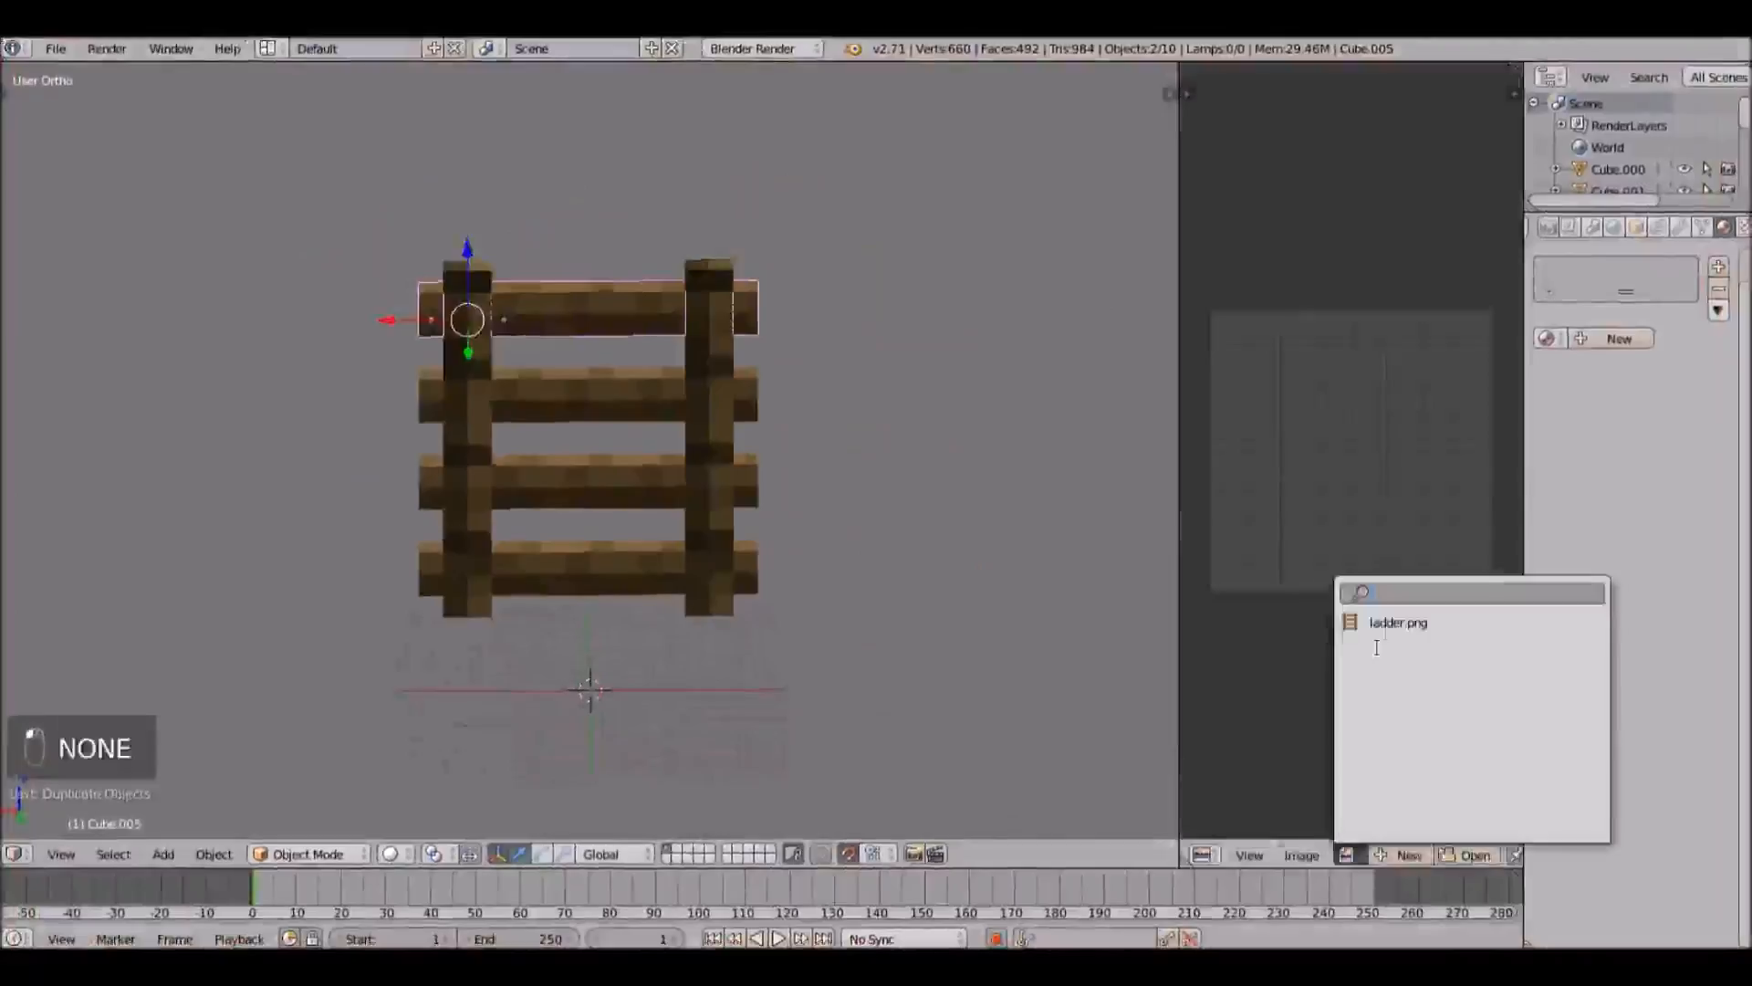
{"action": "left_click", "coordinate": [1378, 632]}
{"action": "scroll", "coordinate": [1371, 731], "scroll_direction": "down", "scroll_amount": 2}
{"action": "scroll", "coordinate": [1434, 744], "scroll_direction": "up", "scroll_amount": 2}
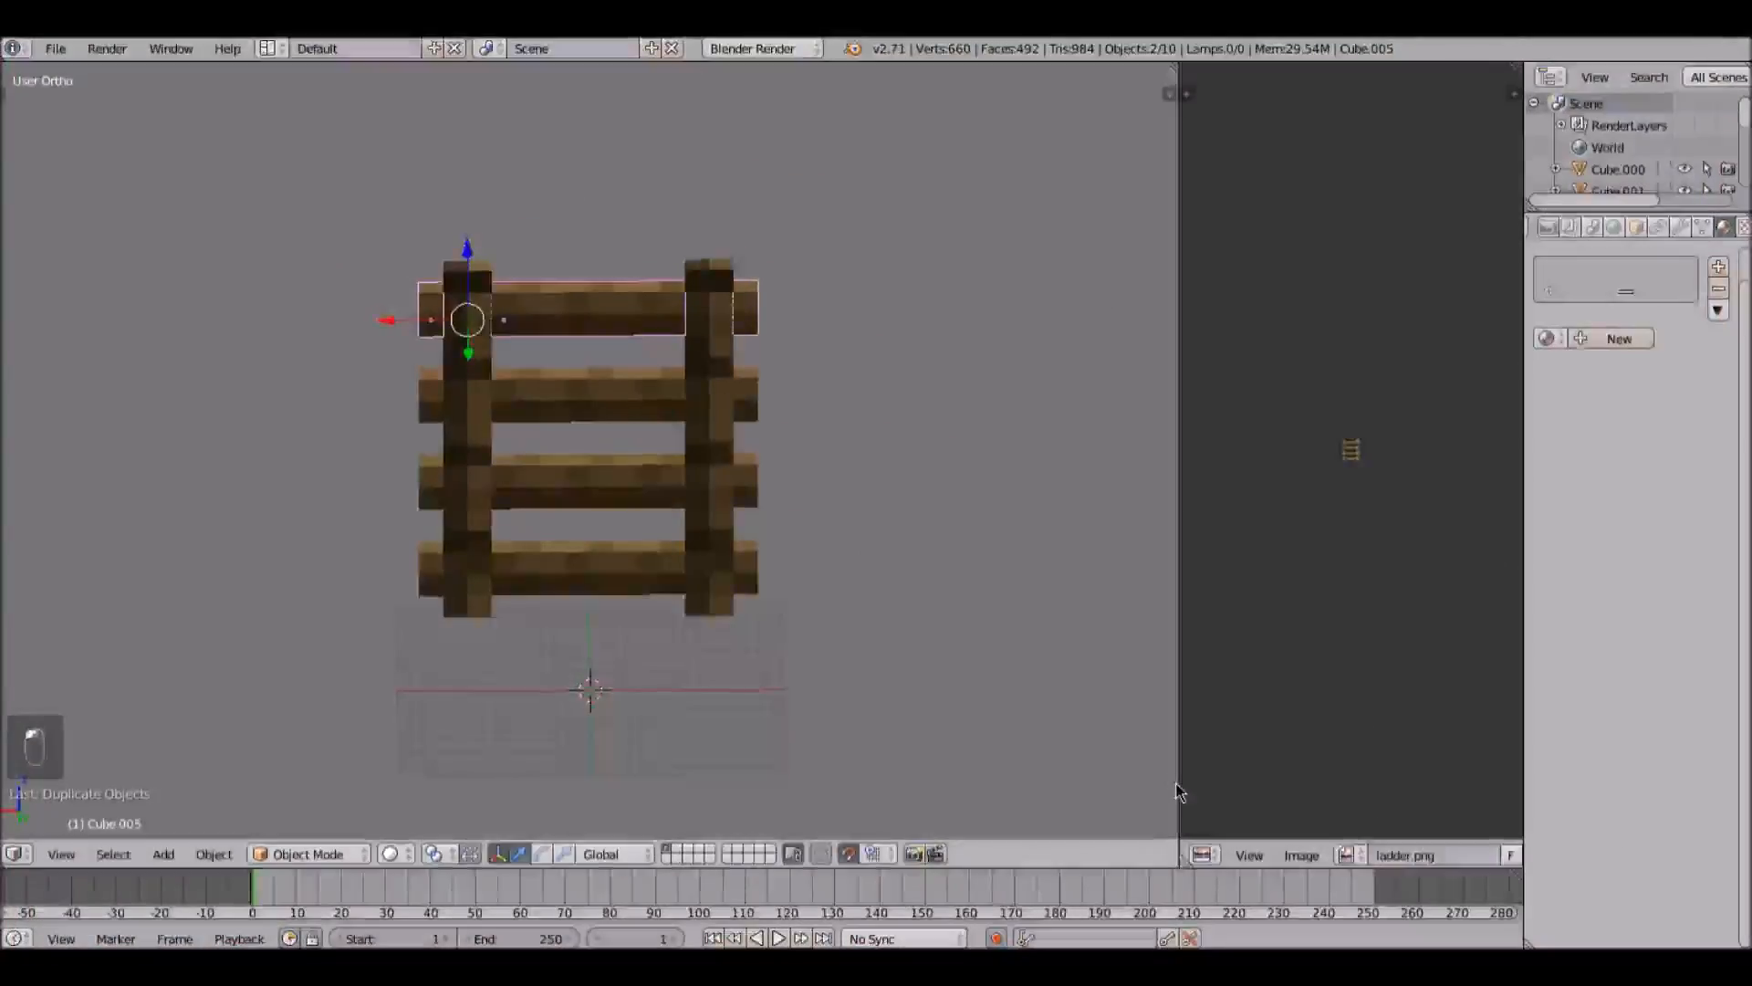
Step: Widen the image editor area and rename the ladder.png image to ladder.particle
{"action": "left_click_drag", "start_coordinate": [1177, 783], "coordinate": [861, 790]}
{"action": "left_click", "coordinate": [1137, 853]}
{"action": "left_click", "coordinate": [1120, 856]}
{"action": "key", "text": "BackSpace"}
{"action": "type", "text": "article"}
{"action": "key", "text": "Return"}
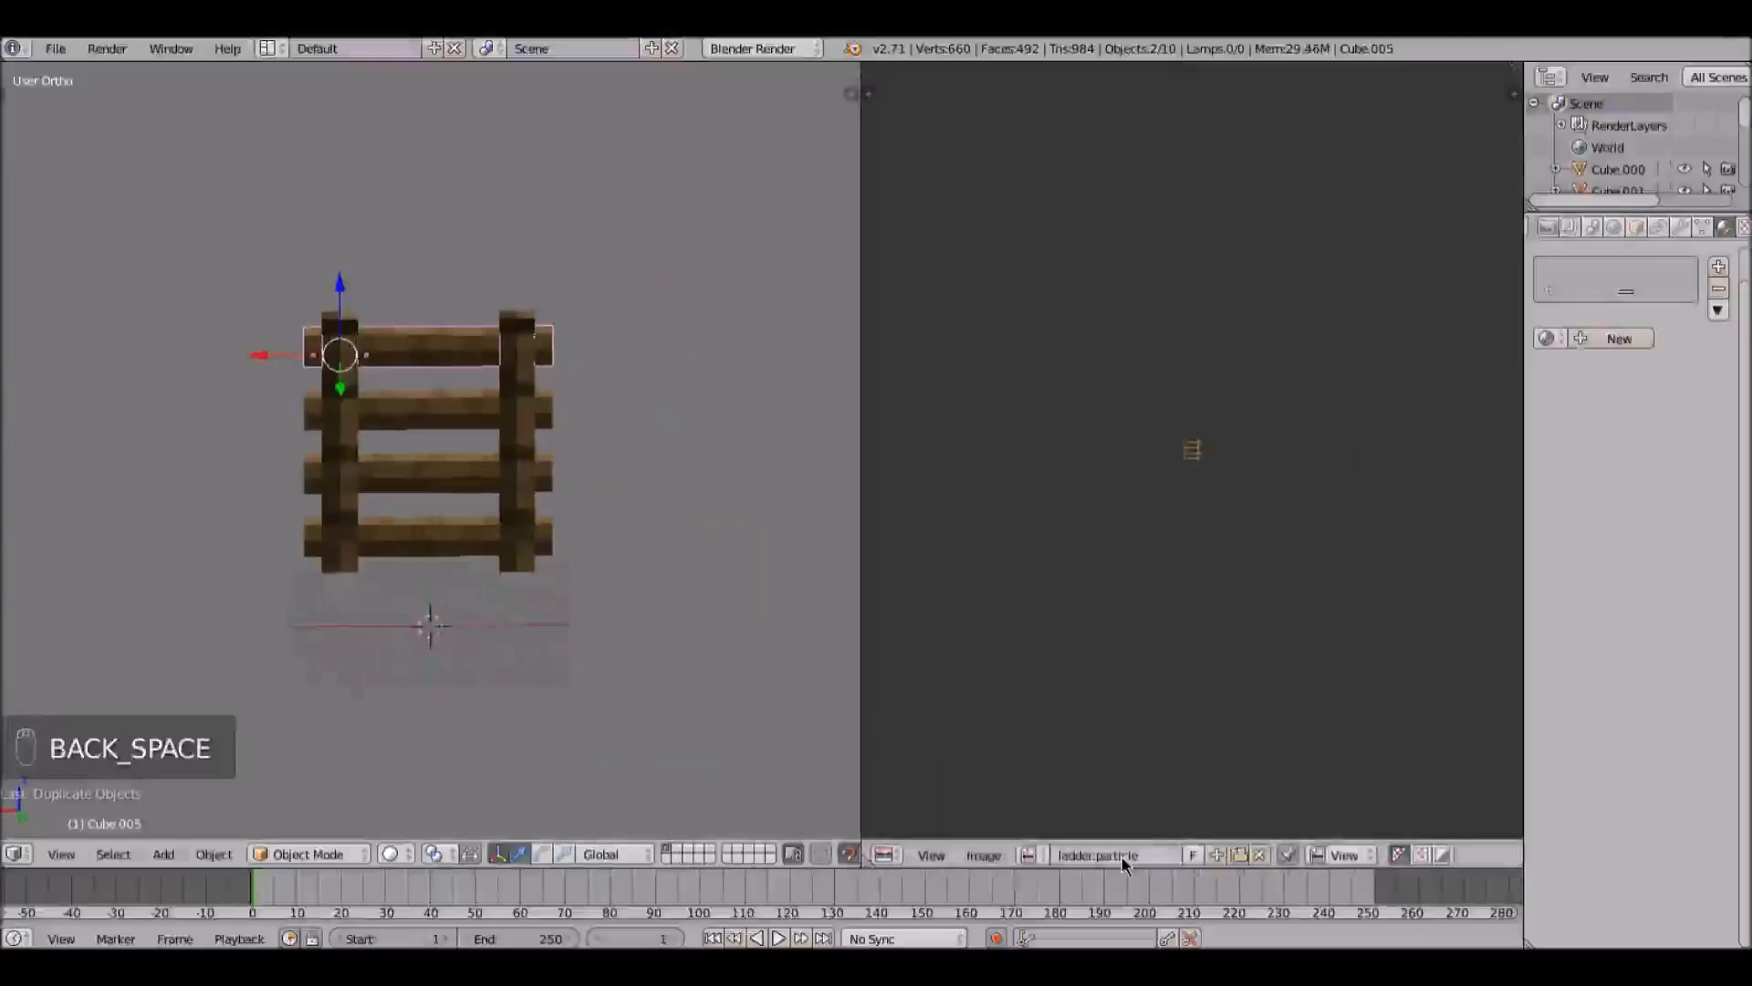
{"action": "left_click", "coordinate": [1152, 851]}
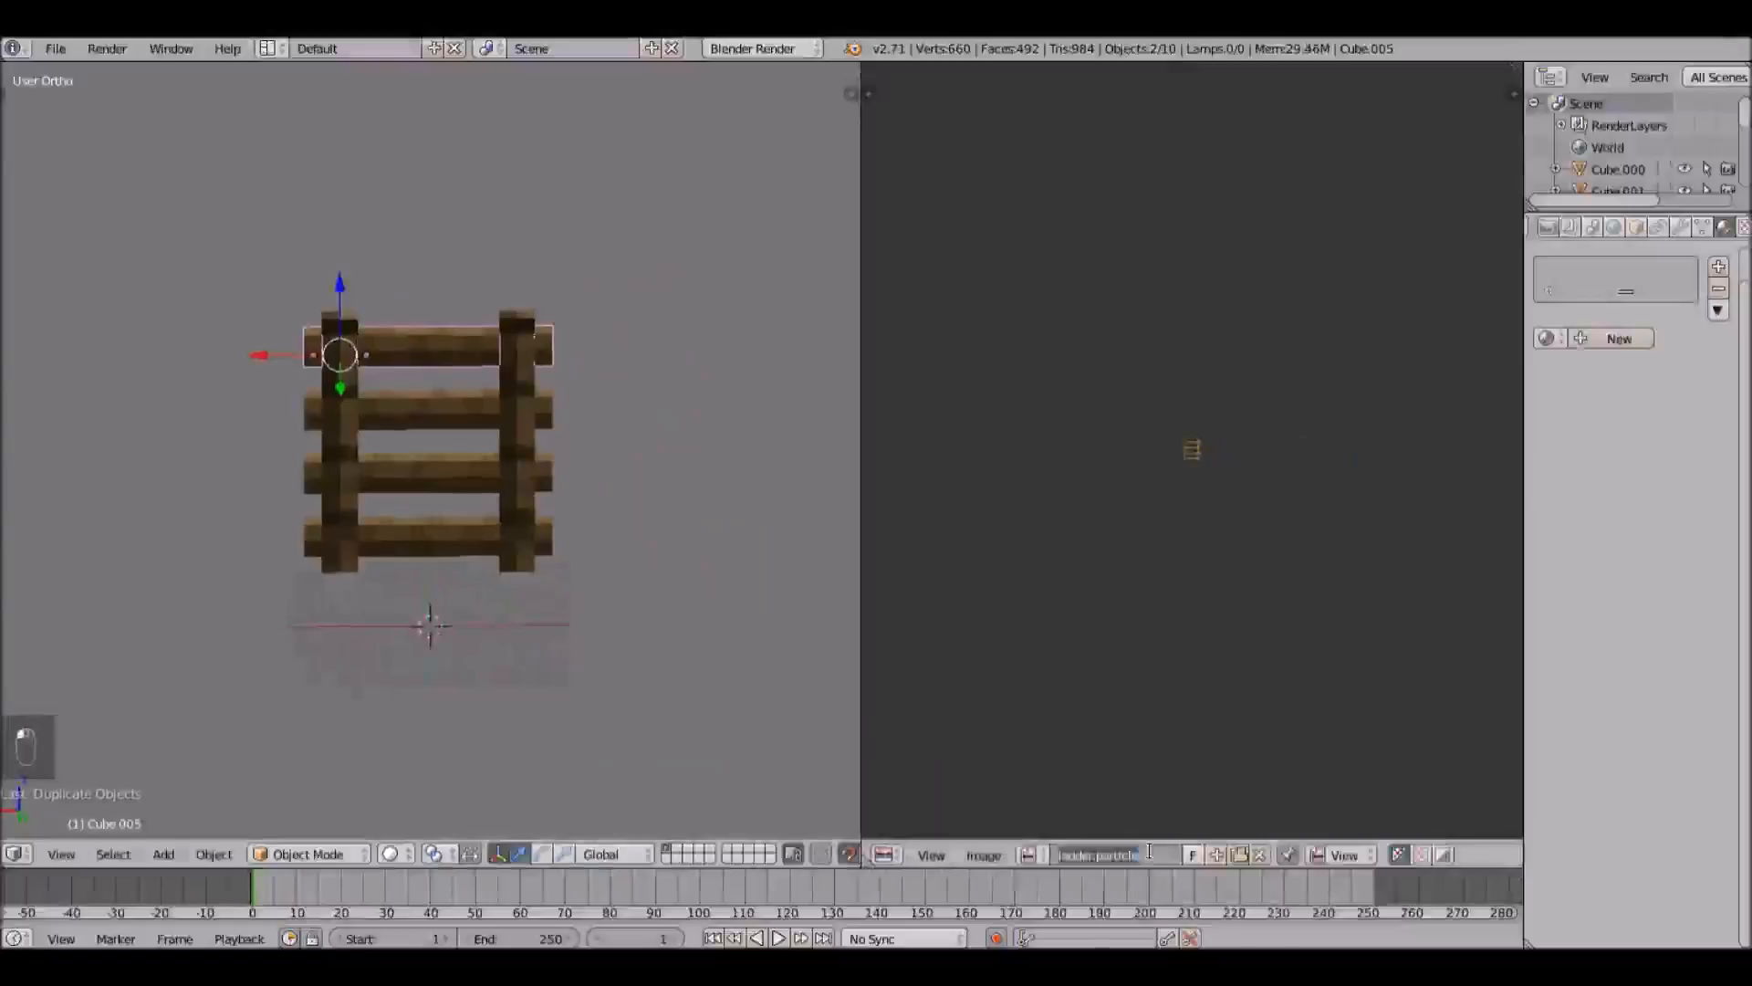
{"action": "left_click", "coordinate": [56, 48]}
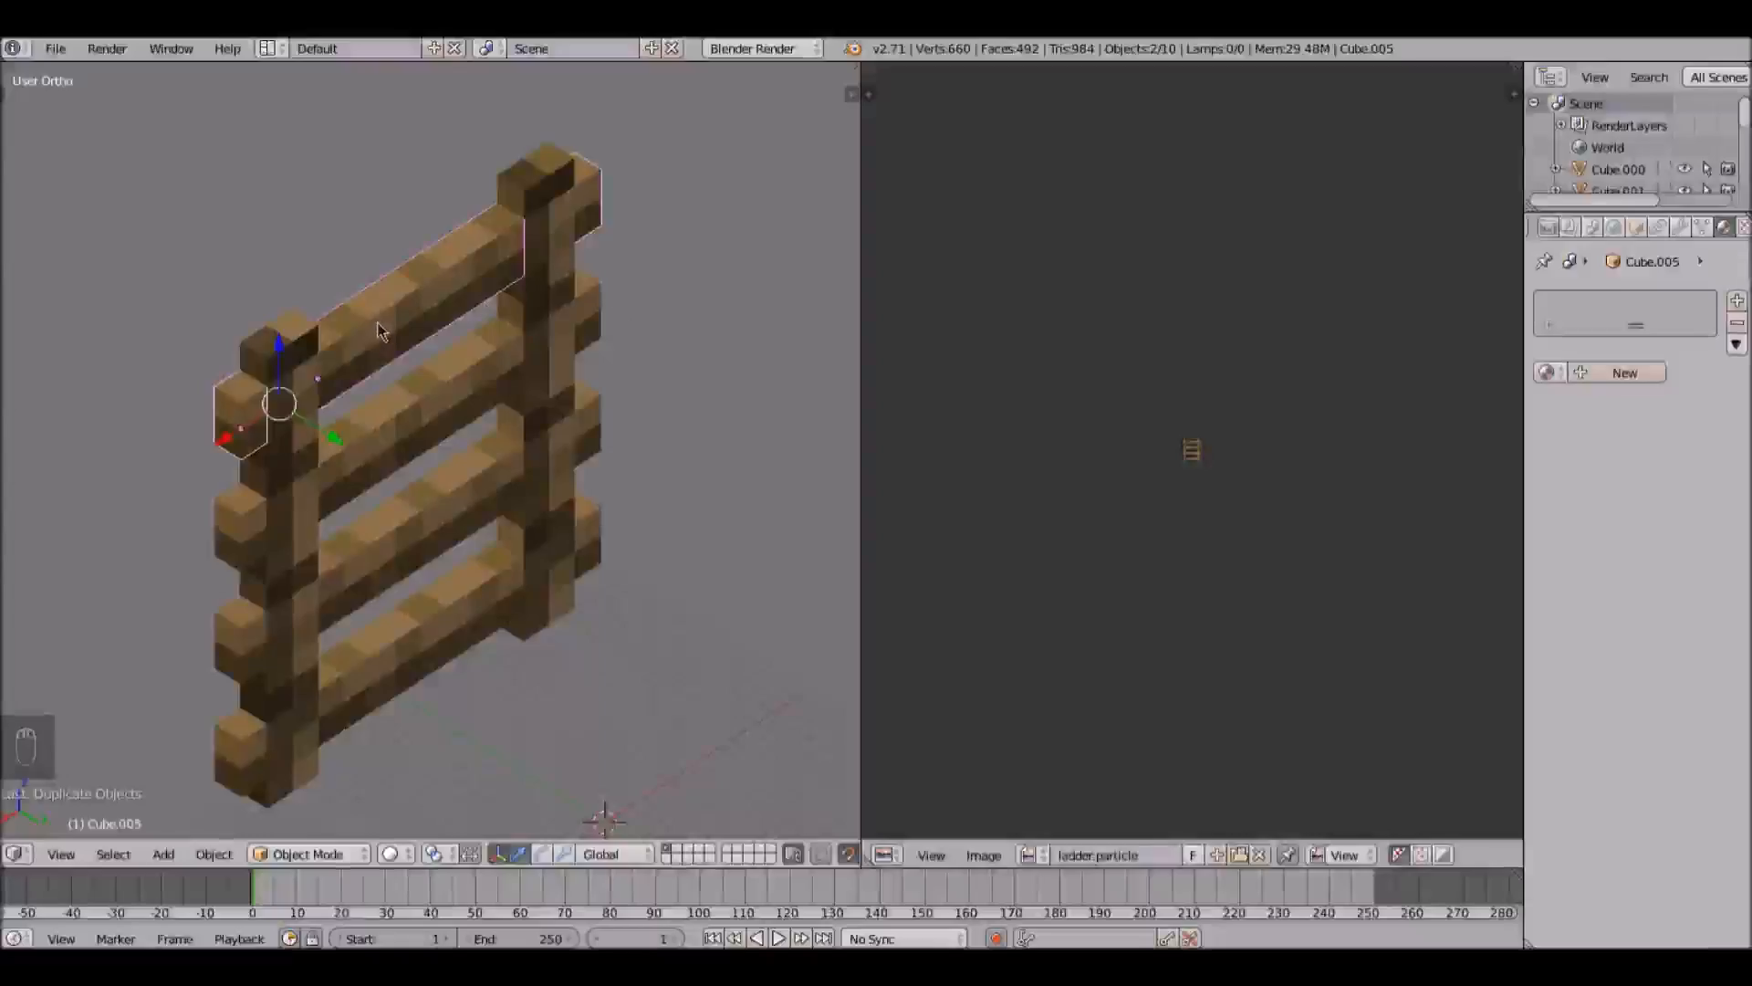
{"action": "middle_click_drag", "start_coordinate": [383, 332], "coordinate": [236, 335]}
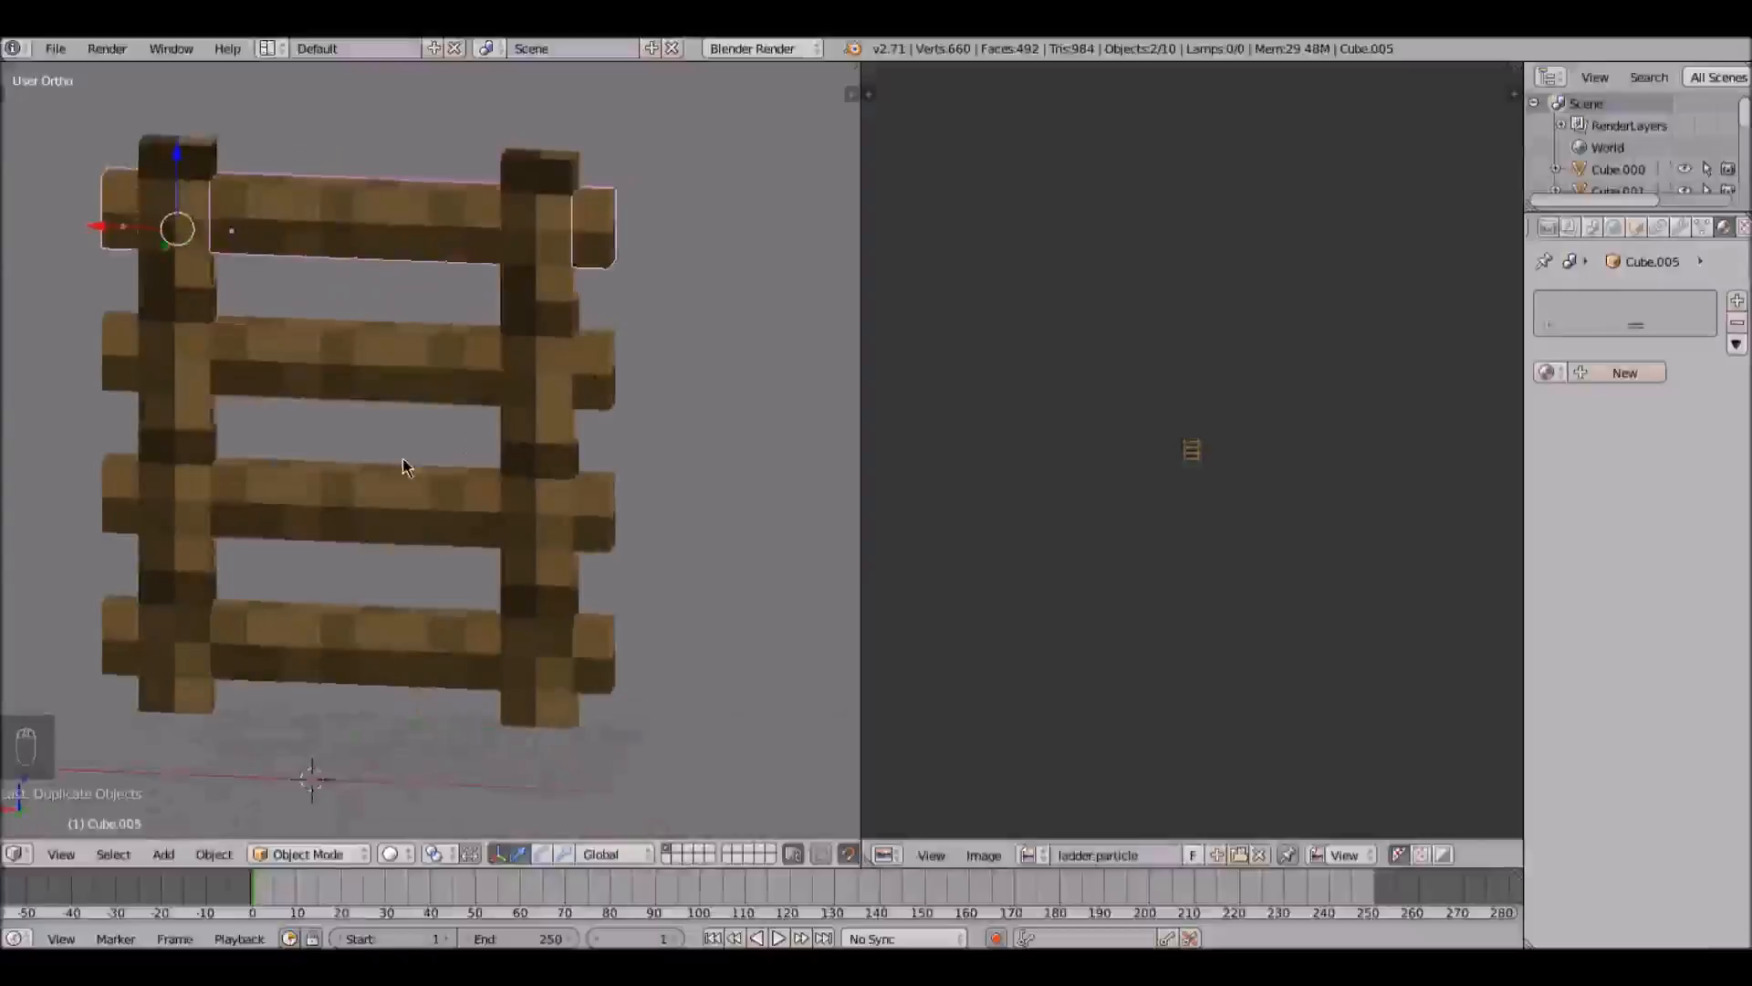
Step: Unwrap the selected strip of faces on the bottom rung between the two posts
{"action": "key", "text": "F8"}
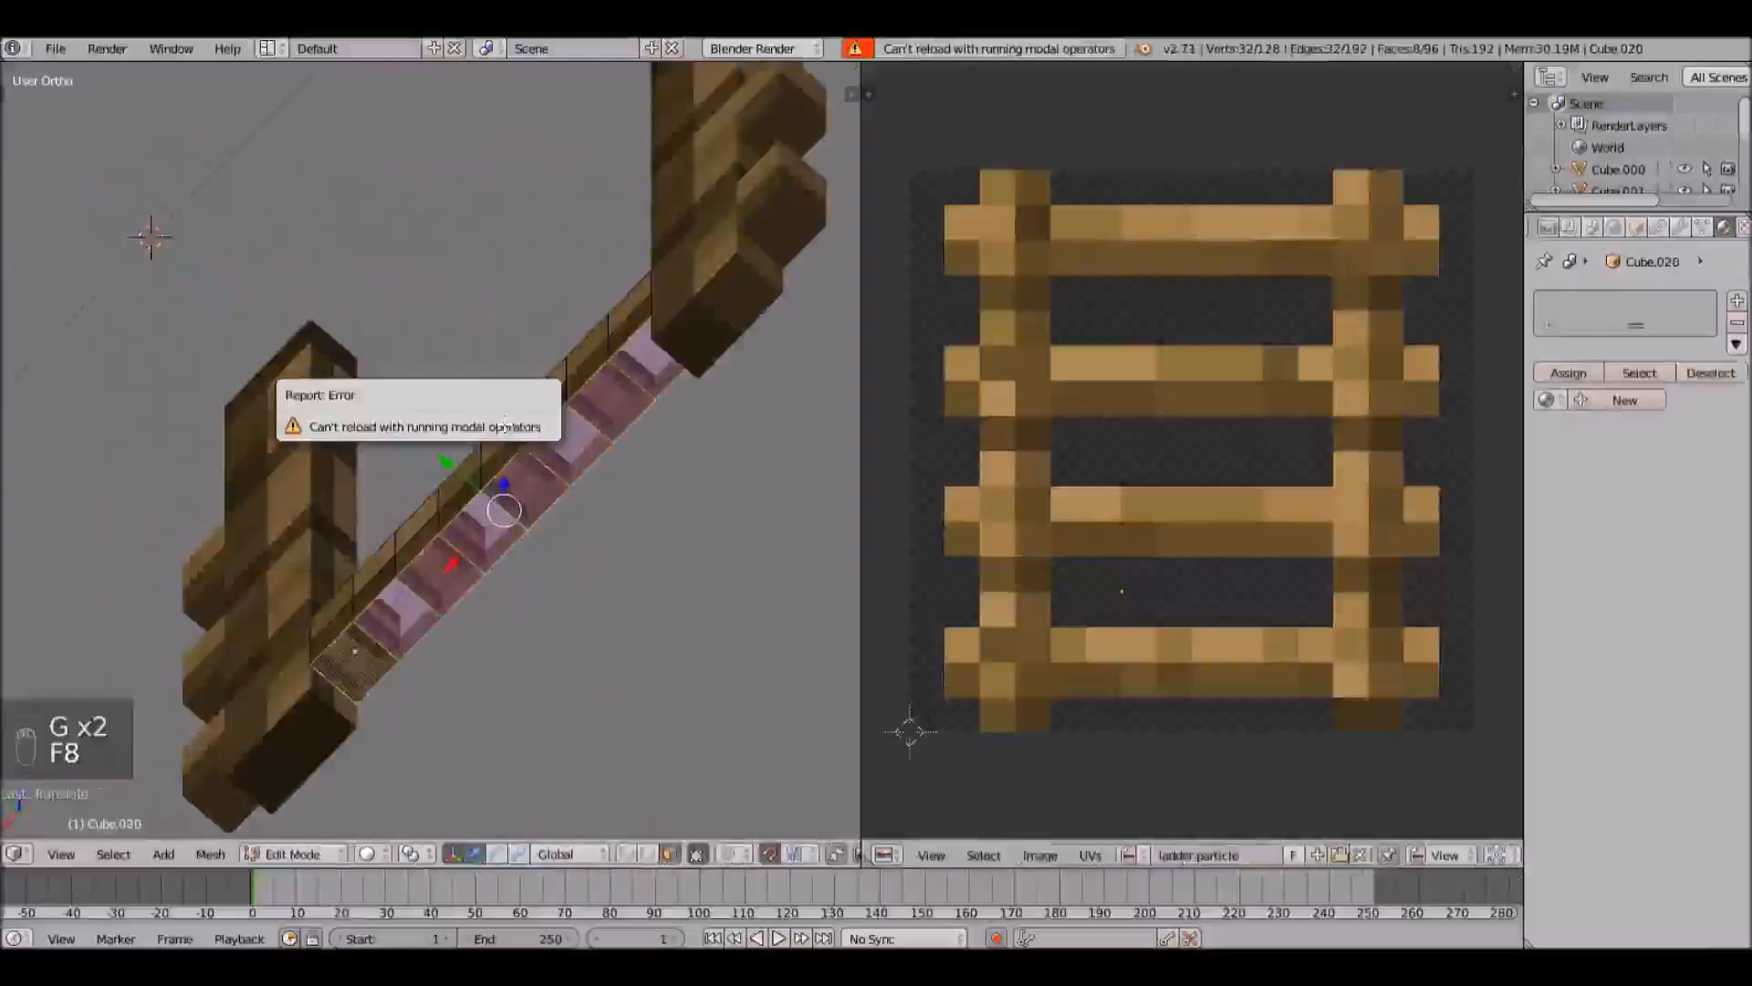
{"action": "key", "text": "u"}
{"action": "left_click", "coordinate": [621, 432]}
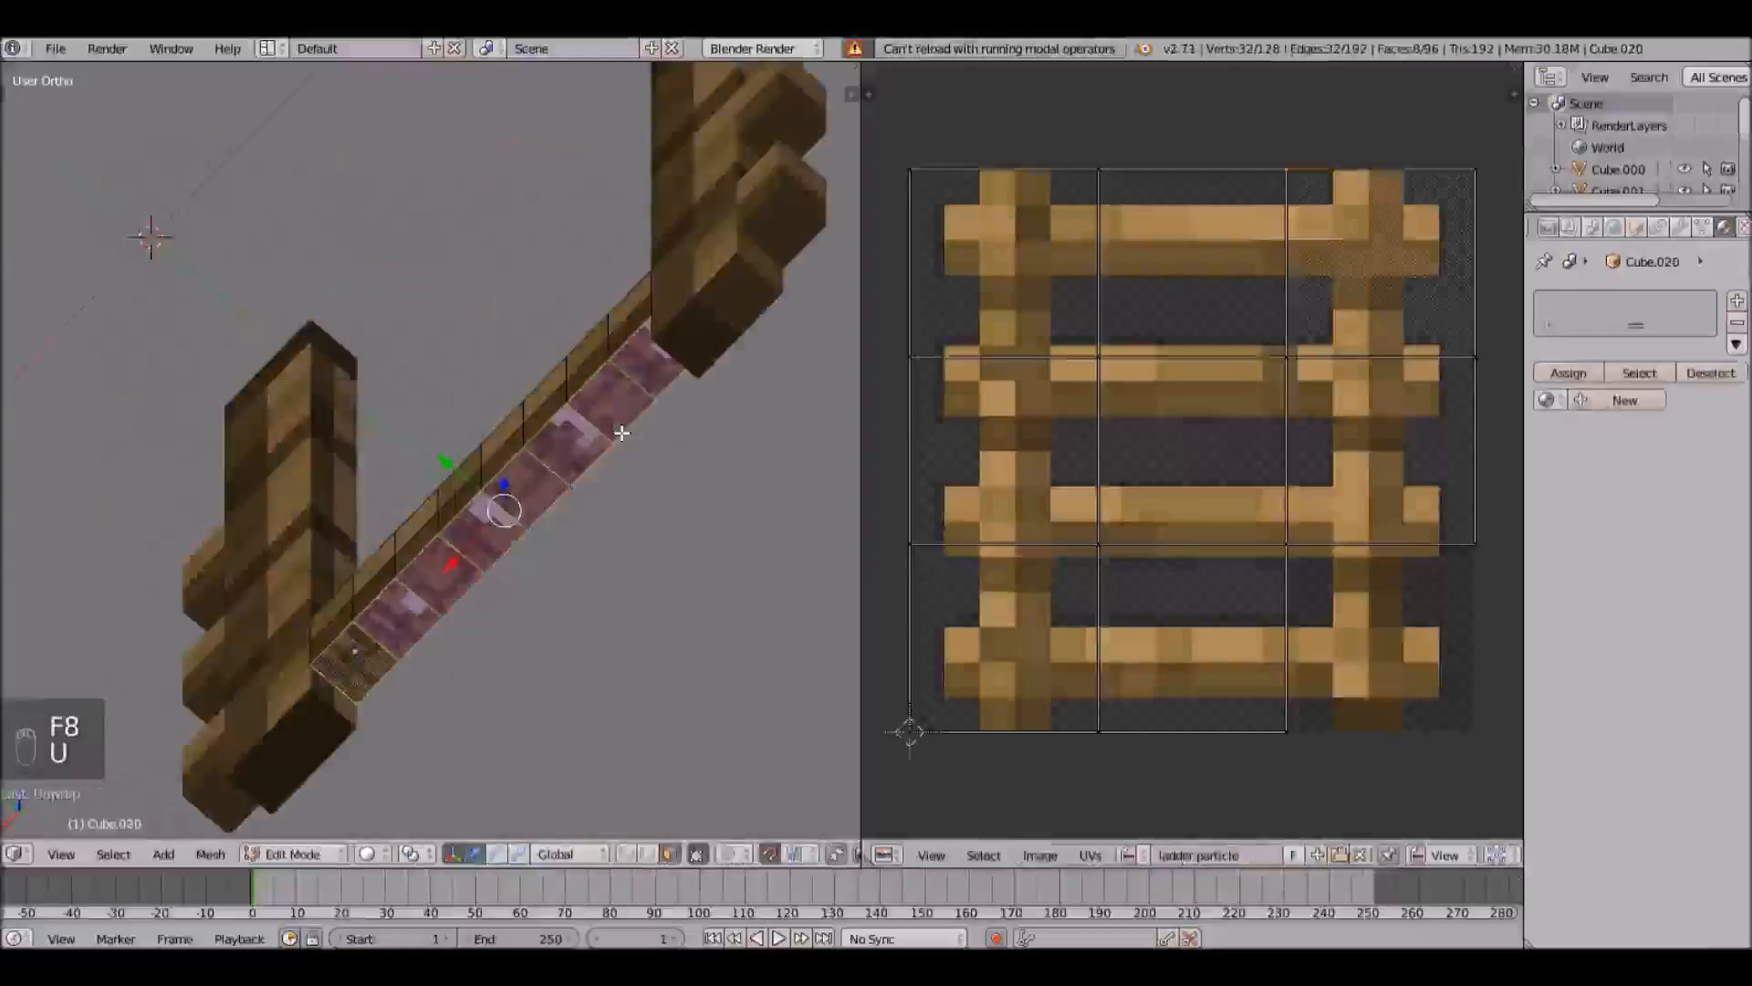
Step: Scale the UVs of the rung's end face to about a two-pixel square and place them just inside the left post on the texture's bottom rung
{"action": "right_click", "coordinate": [635, 375]}
{"action": "key", "text": "b"}
{"action": "key", "text": "b"}
{"action": "left_click_drag", "start_coordinate": [893, 341], "coordinate": [1139, 644]}
{"action": "key", "text": "s"}
{"action": "left_click", "coordinate": [1106, 478]}
{"action": "key", "text": "g"}
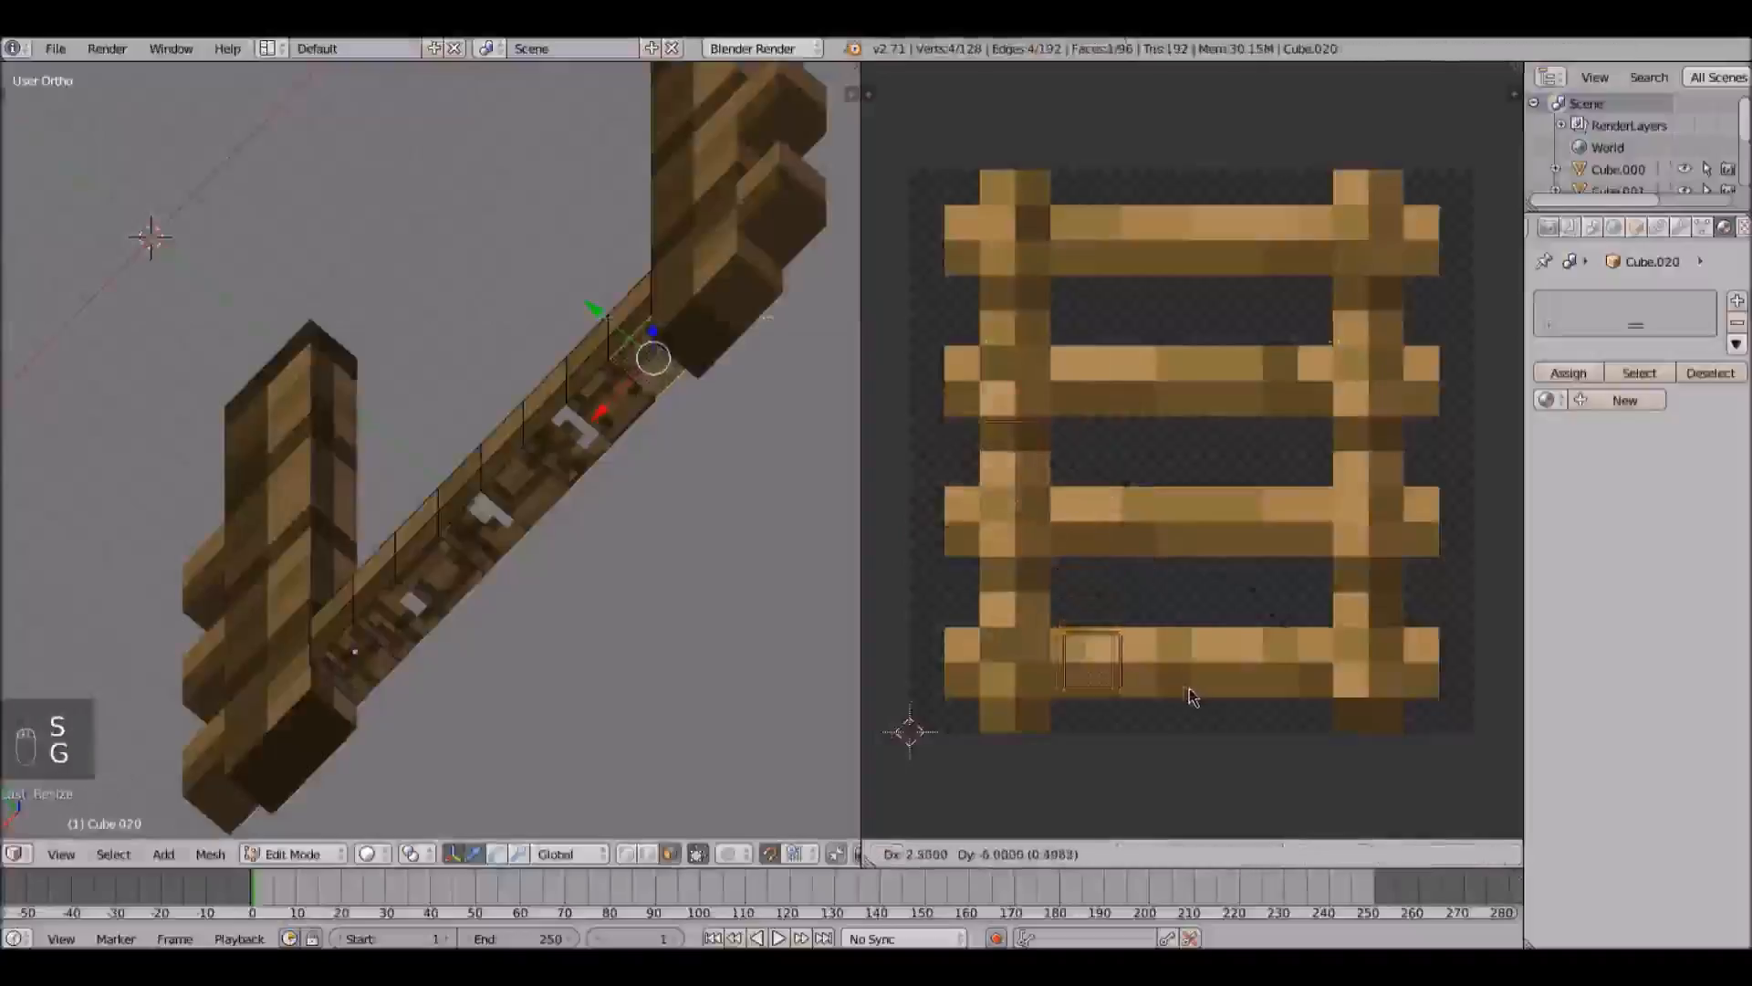
{"action": "left_click", "coordinate": [1195, 691]}
{"action": "key", "text": "g"}
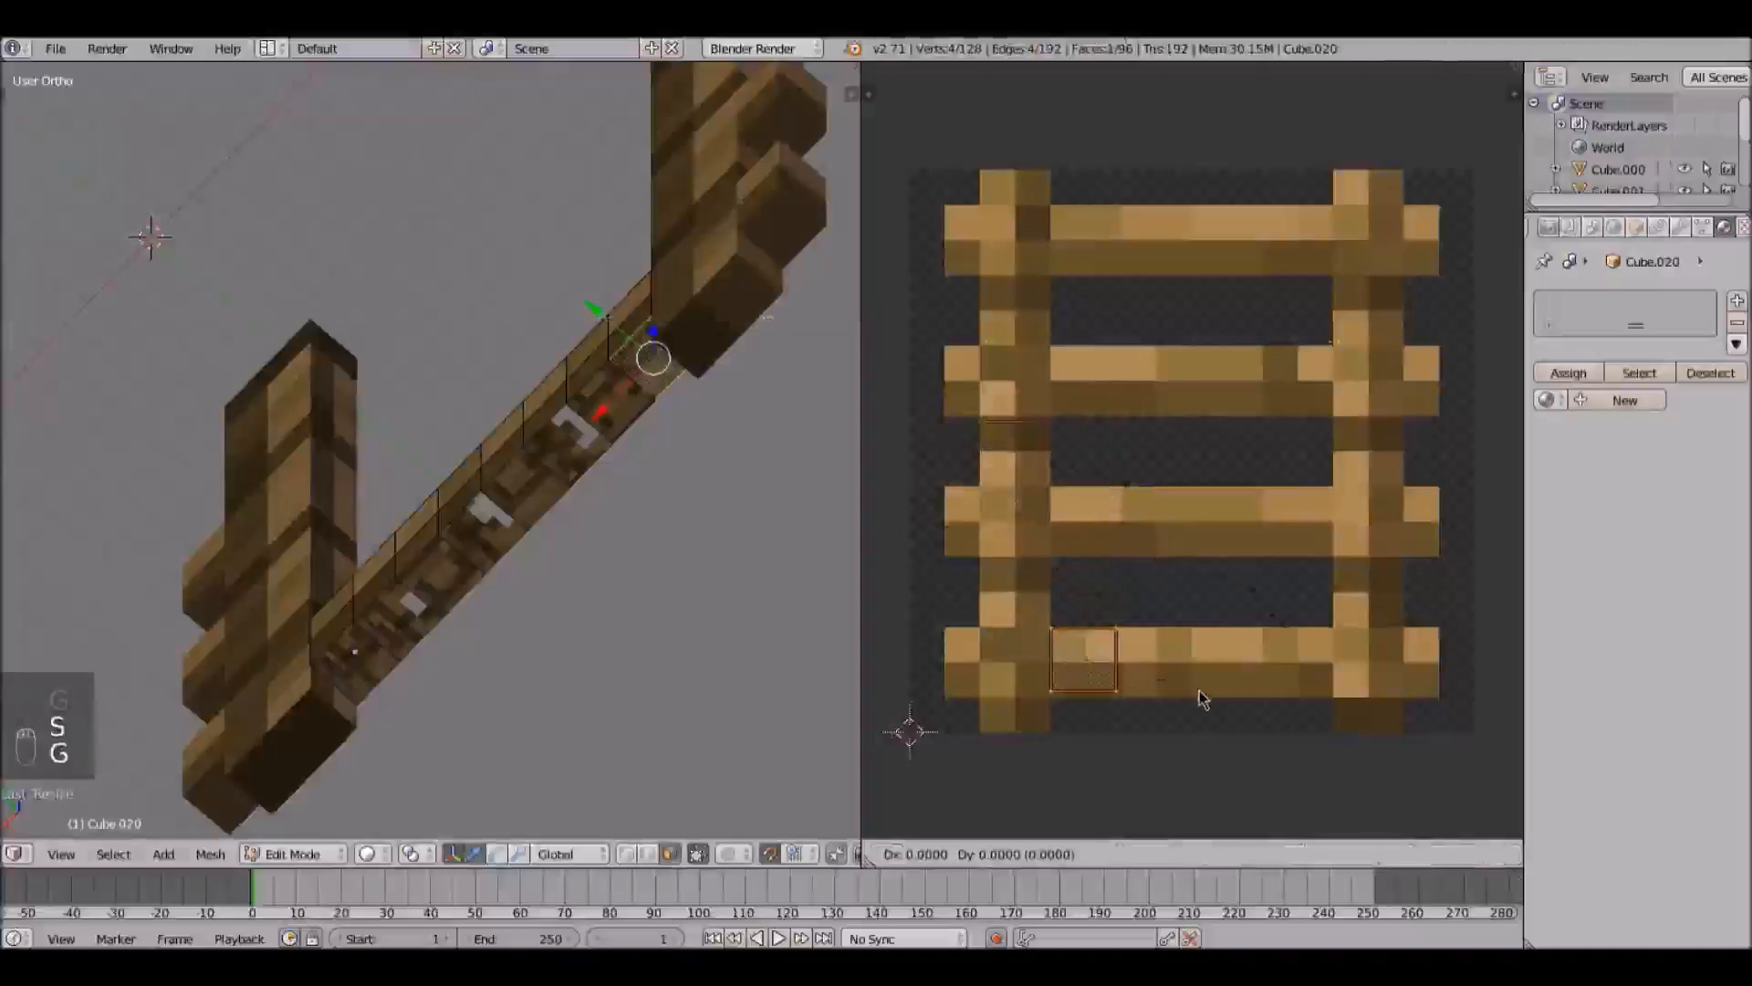
{"action": "left_click", "coordinate": [1190, 693]}
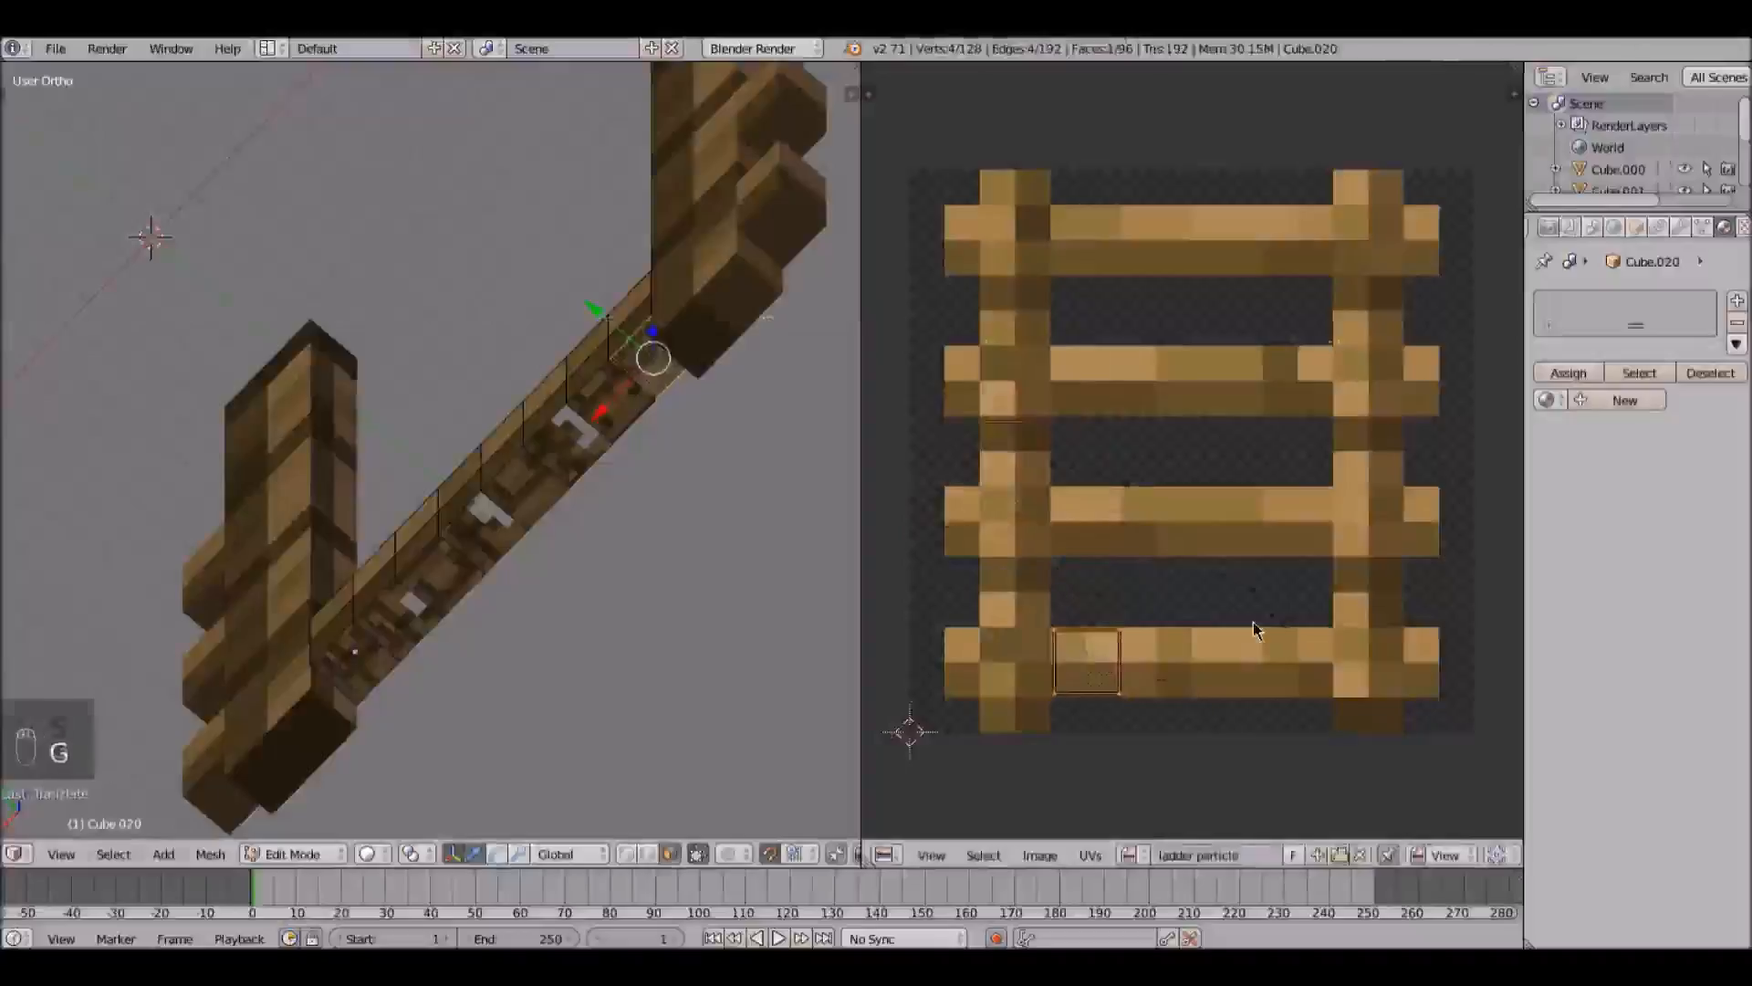
{"action": "key", "text": "F8"}
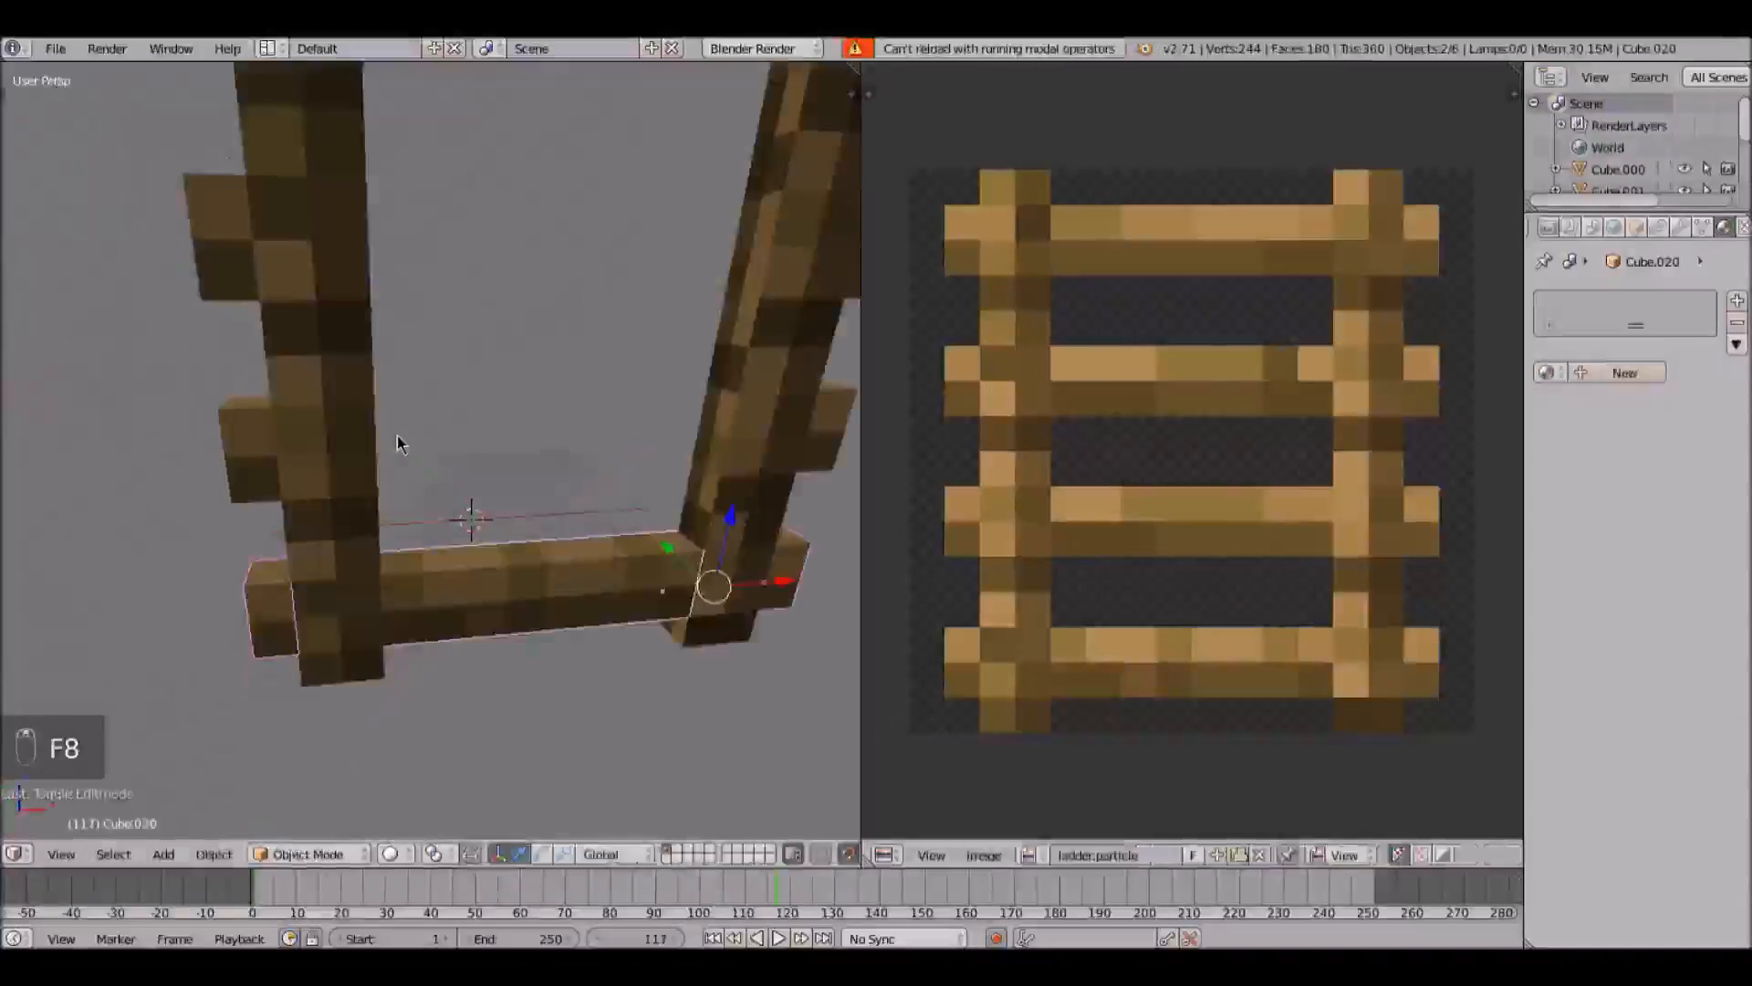
{"action": "middle_click_drag", "start_coordinate": [431, 434], "coordinate": [557, 509]}
{"action": "right_click", "coordinate": [577, 403]}
{"action": "key", "text": "g"}
{"action": "right_click", "coordinate": [449, 382]}
Step: Duplicate the bottom rung's middle section upward along Z twice to form the second and third rungs between the posts
{"action": "right_click", "coordinate": [491, 402]}
{"action": "scroll", "coordinate": [495, 406], "scroll_direction": "down", "scroll_amount": 5}
{"action": "key", "text": "shift+d"}
{"action": "key", "text": "z"}
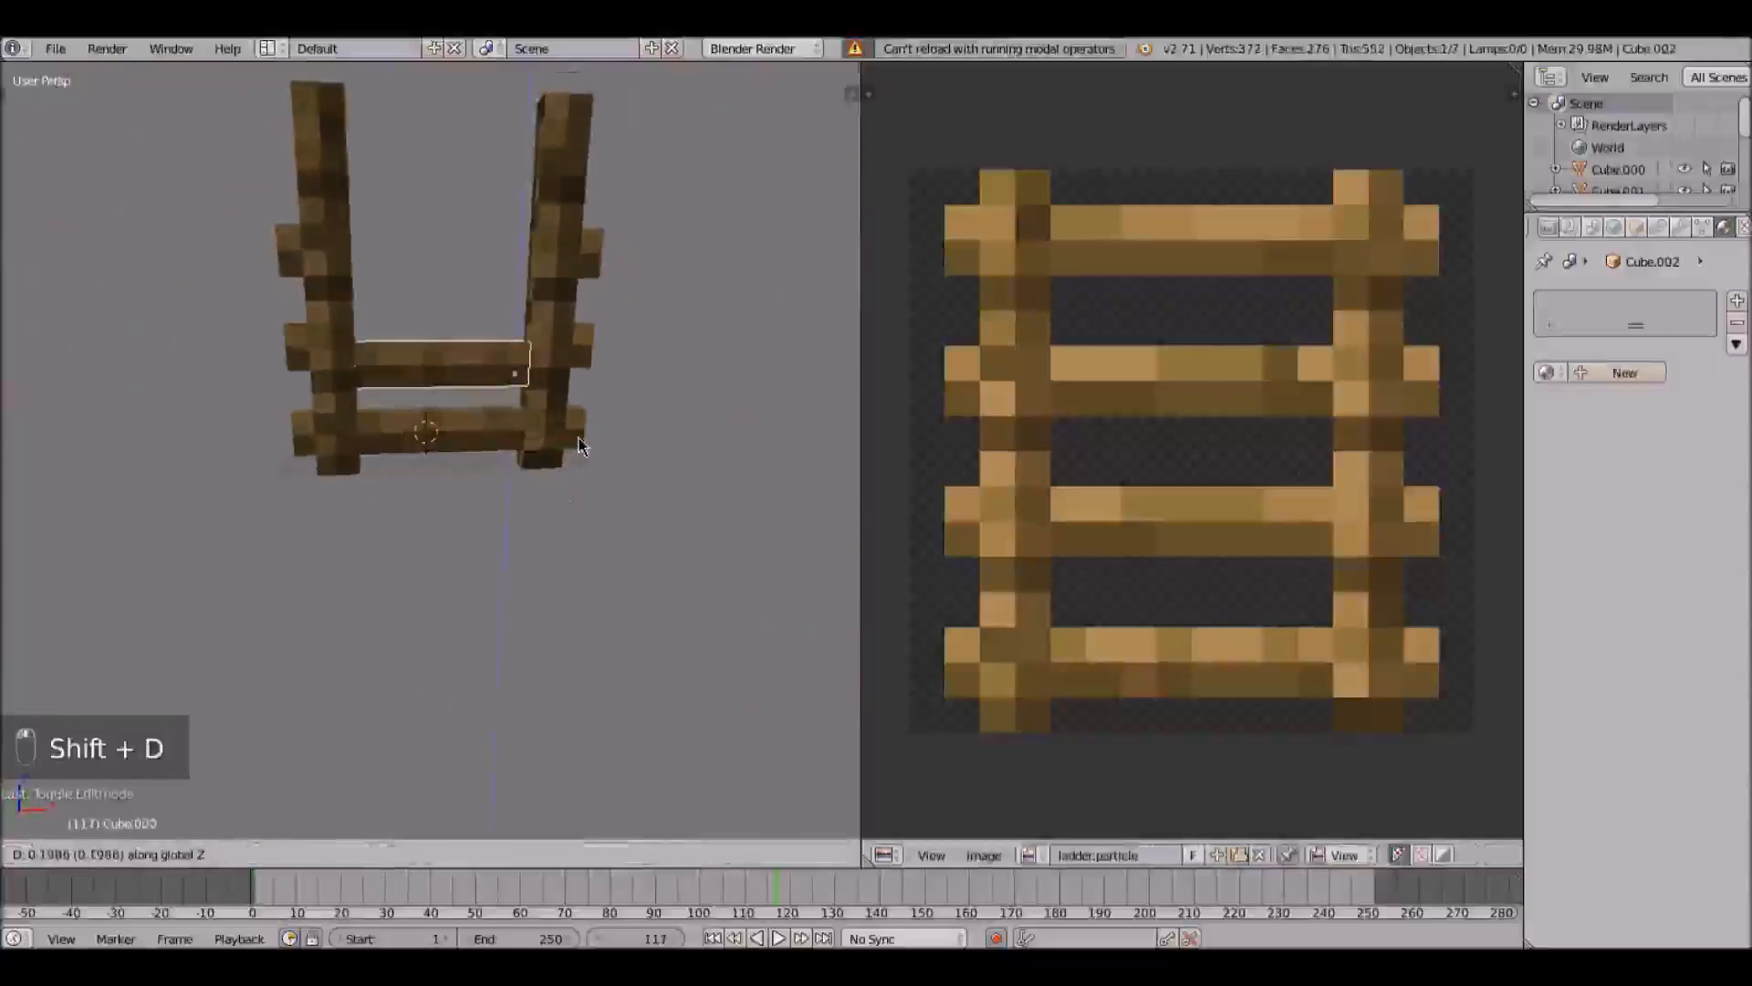
{"action": "left_click", "coordinate": [579, 421]}
{"action": "middle_click_drag", "start_coordinate": [580, 421], "coordinate": [560, 416]}
{"action": "key", "text": "shift+d"}
{"action": "key", "text": "z"}
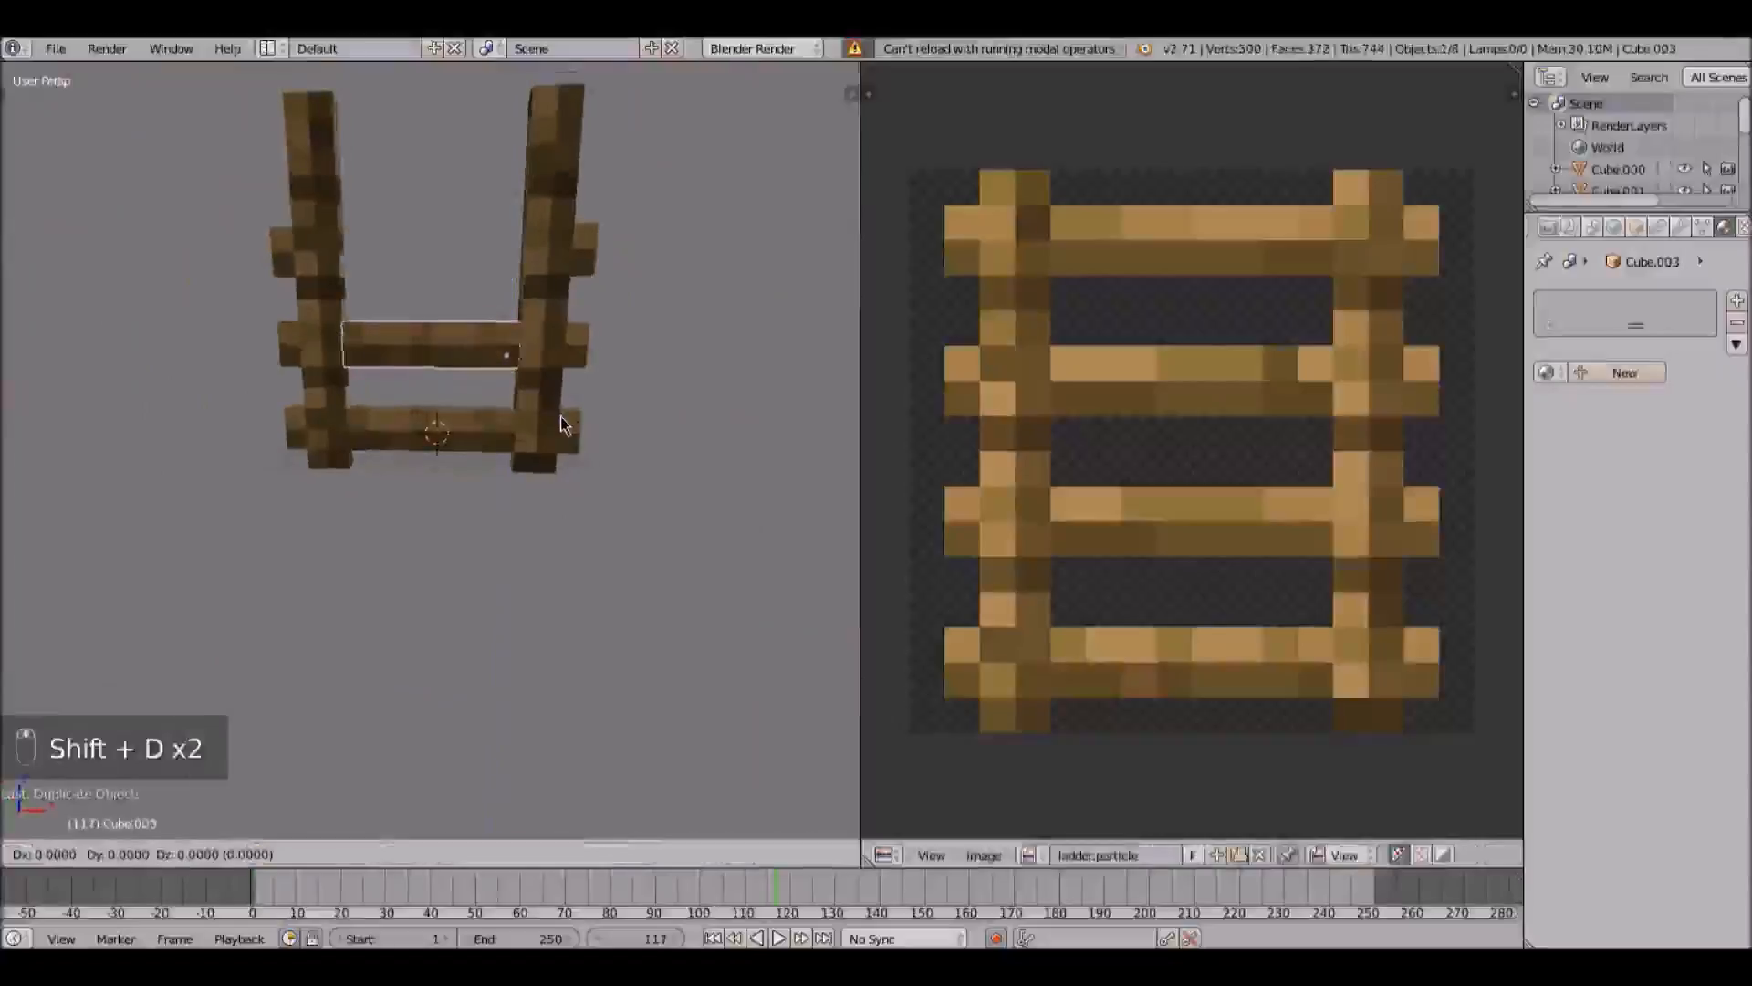
{"action": "left_click", "coordinate": [565, 283]}
{"action": "middle_click_drag", "start_coordinate": [566, 283], "coordinate": [633, 330]}
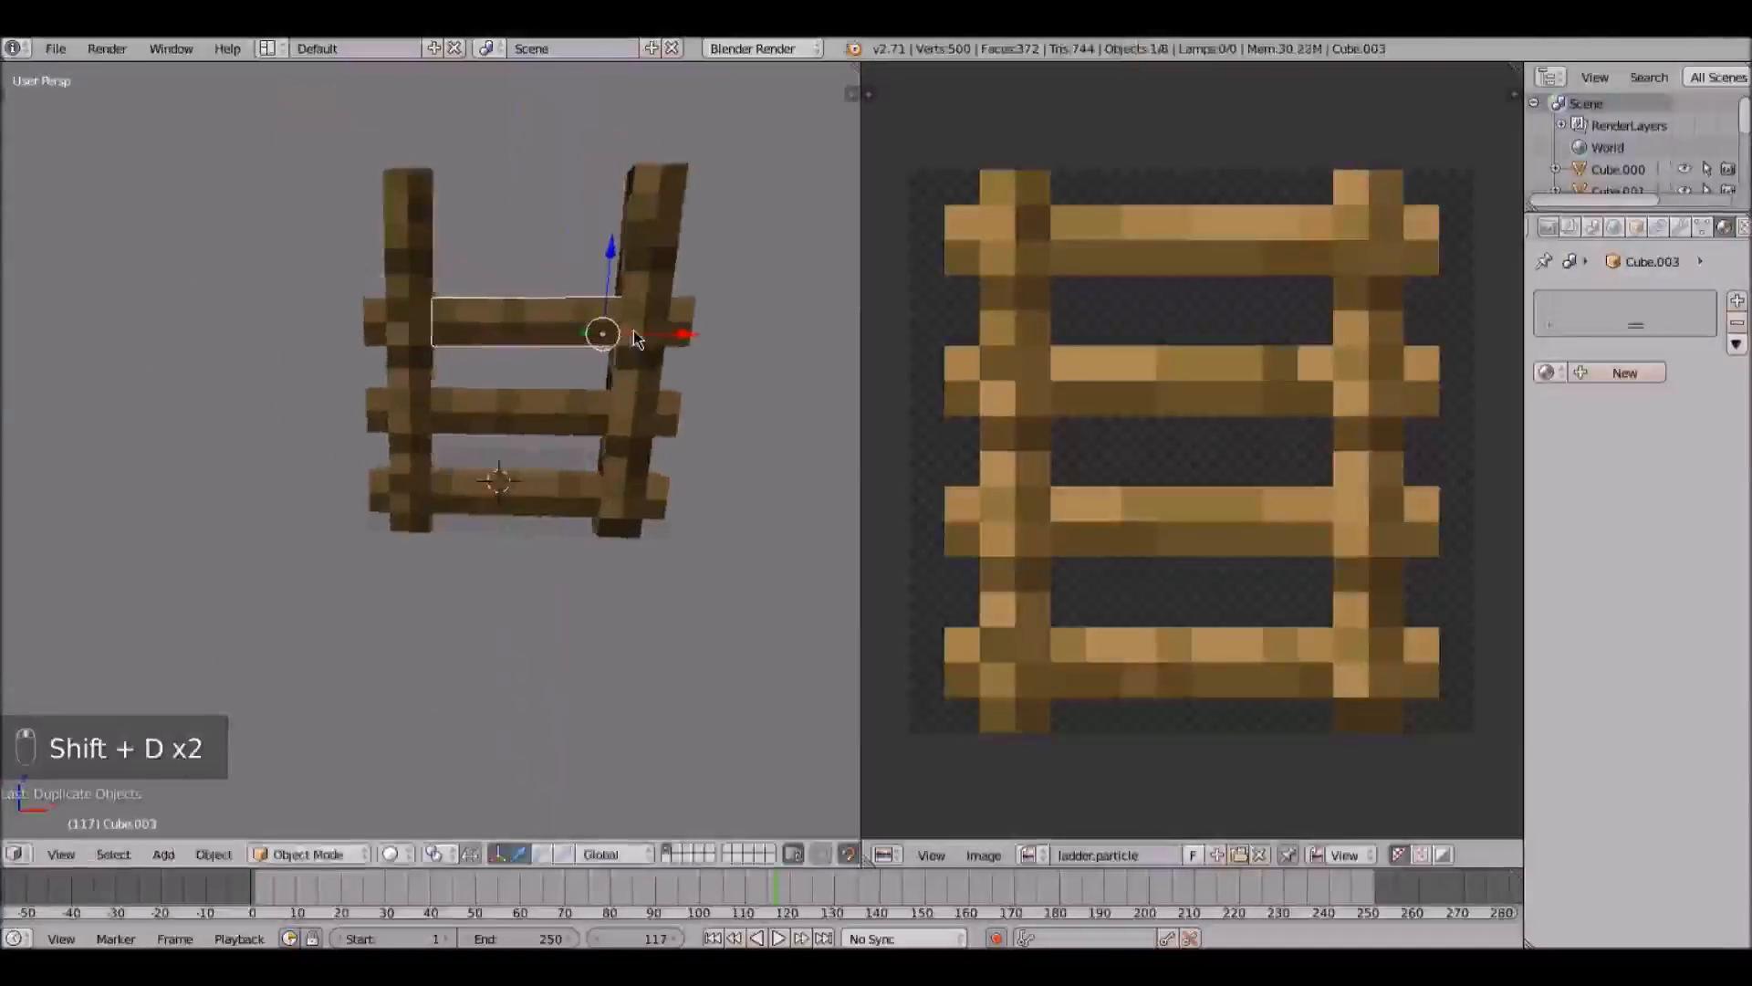
{"action": "scroll", "coordinate": [634, 334], "scroll_direction": "up", "scroll_amount": 2}
{"action": "right_click", "coordinate": [411, 314]}
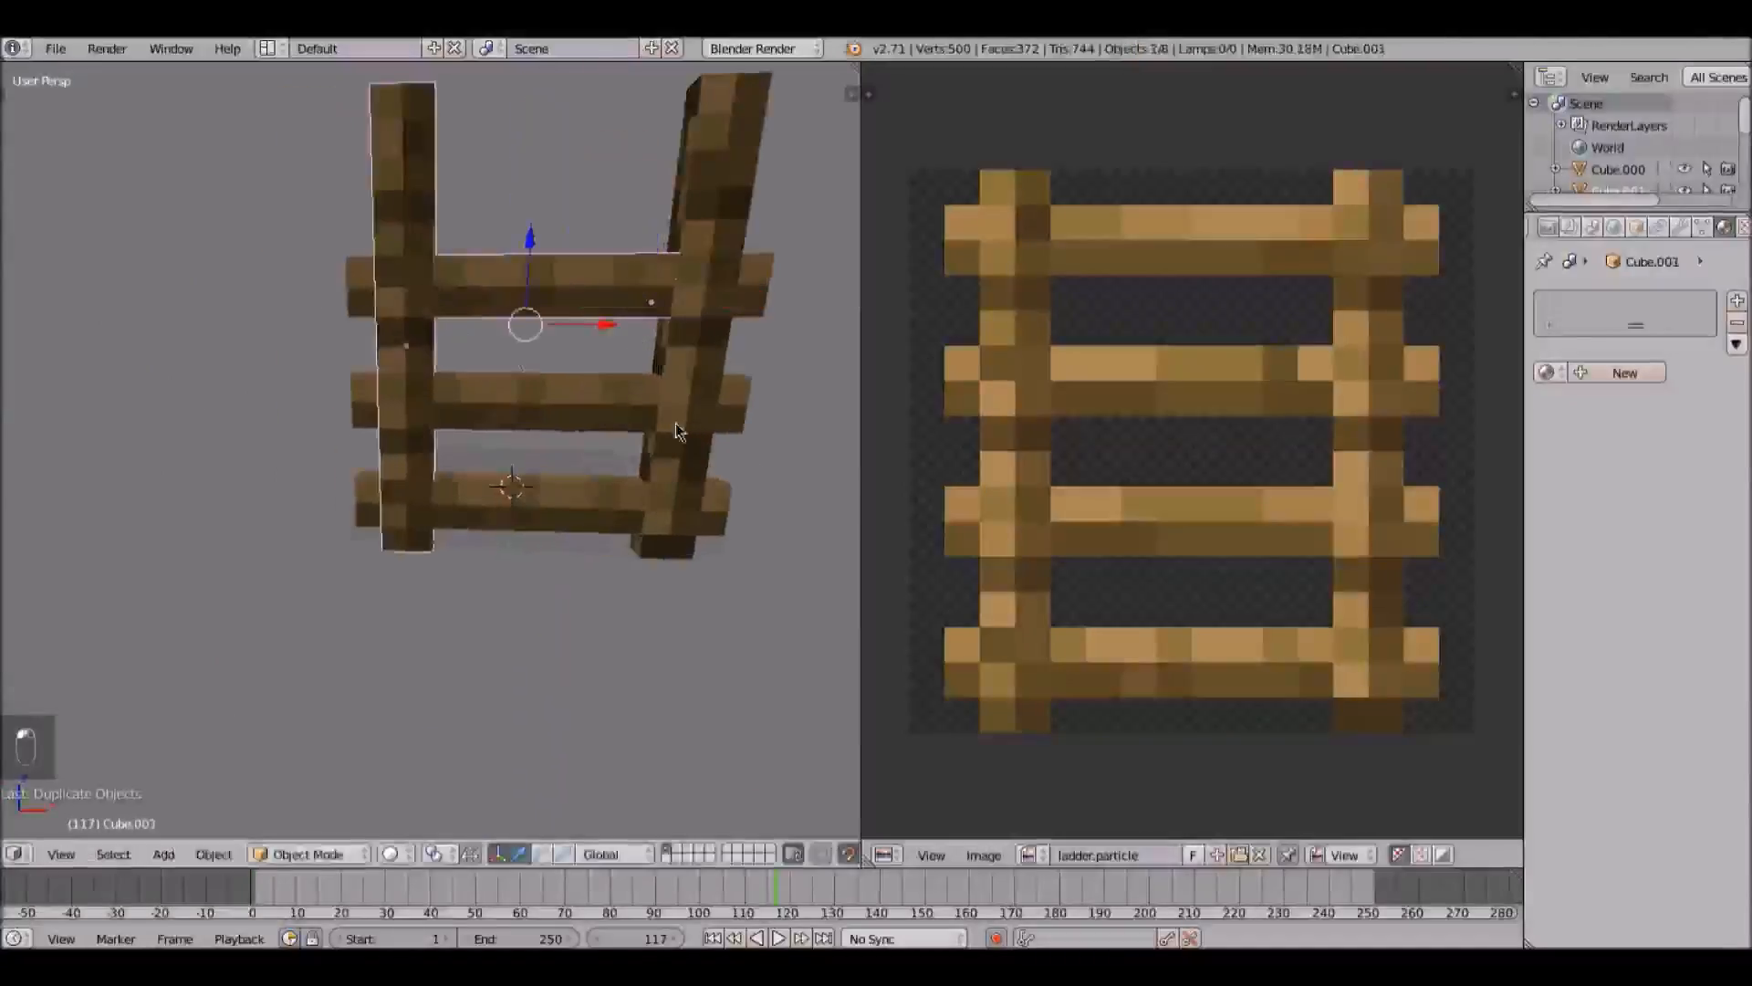
{"action": "key", "text": "g"}
{"action": "right_click", "coordinate": [453, 337]}
{"action": "key", "text": "ctrl+z"}
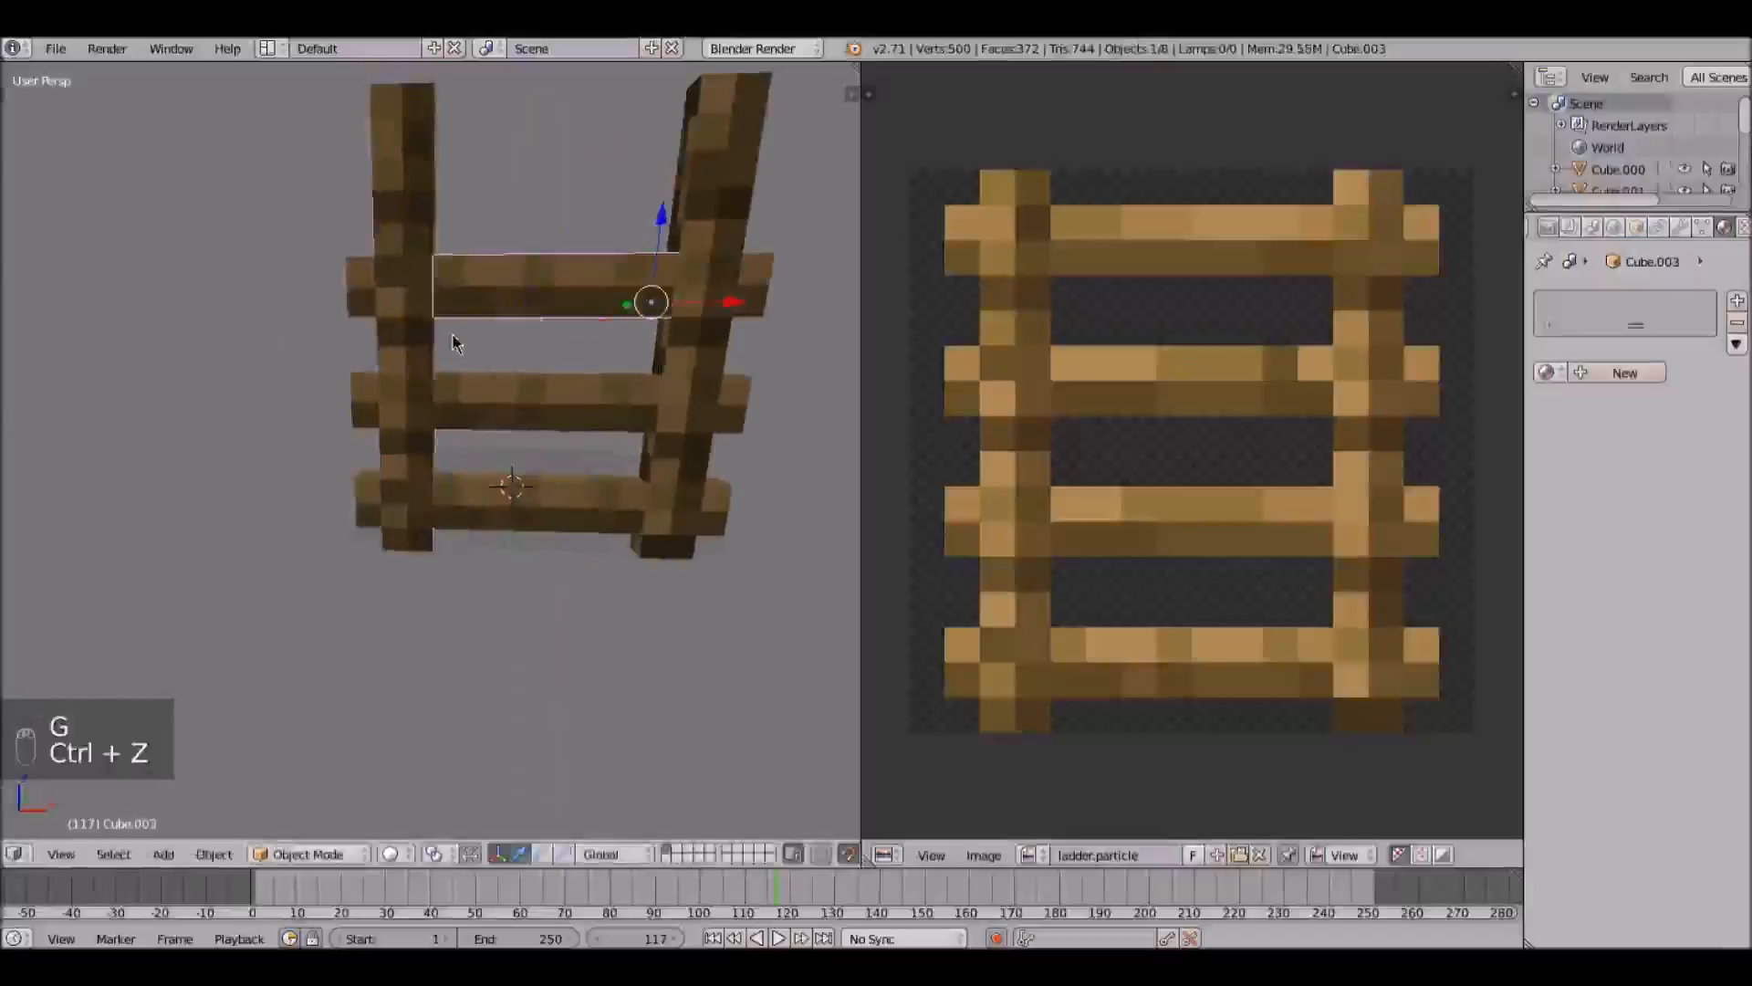
Step: Duplicate the third rung's middle section together with its outer stubs upward along Z to form the ladder's top rung
{"action": "right_click", "coordinate": [365, 299], "text": "shift"}
{"action": "key", "text": "shift+d"}
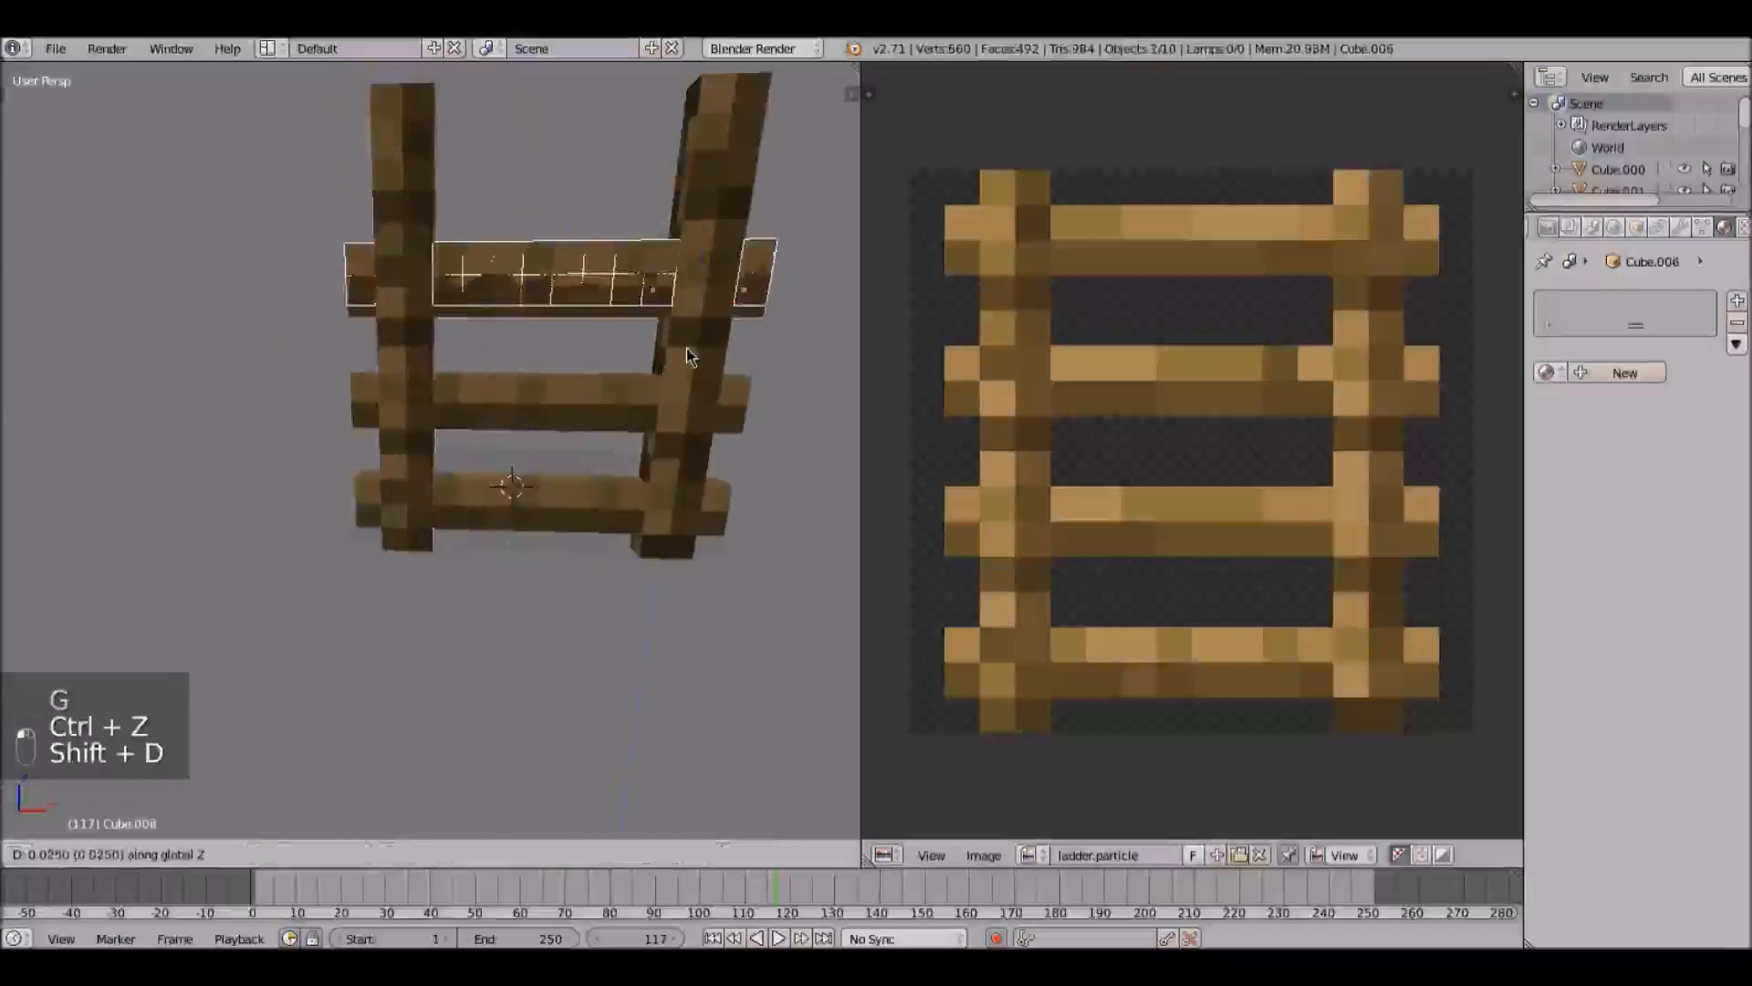
{"action": "left_click", "coordinate": [699, 310]}
{"action": "scroll", "coordinate": [655, 310], "scroll_direction": "down", "scroll_amount": 2}
{"action": "middle_click_drag", "start_coordinate": [654, 310], "coordinate": [584, 265]}
{"action": "scroll", "coordinate": [647, 255], "scroll_direction": "up", "scroll_amount": 3}
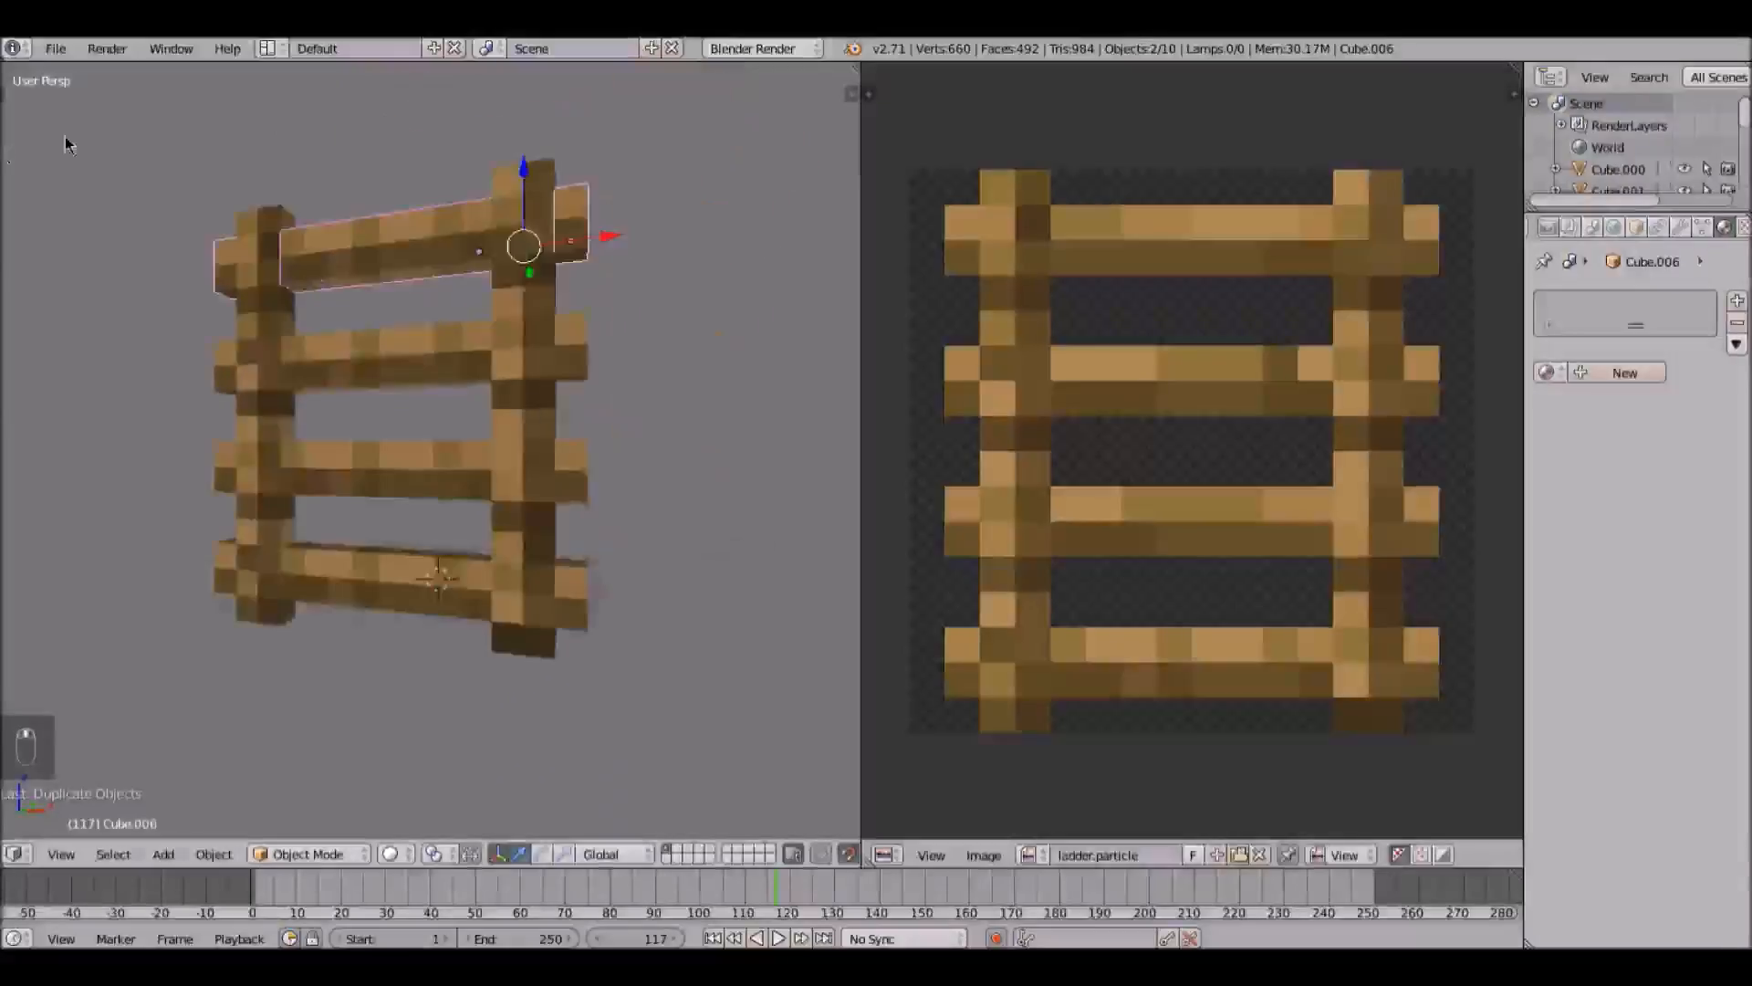
Step: Bring up the export formats for the finished ladder model
{"action": "left_click", "coordinate": [62, 52]}
{"action": "mouse_move", "coordinate": [208, 448]}
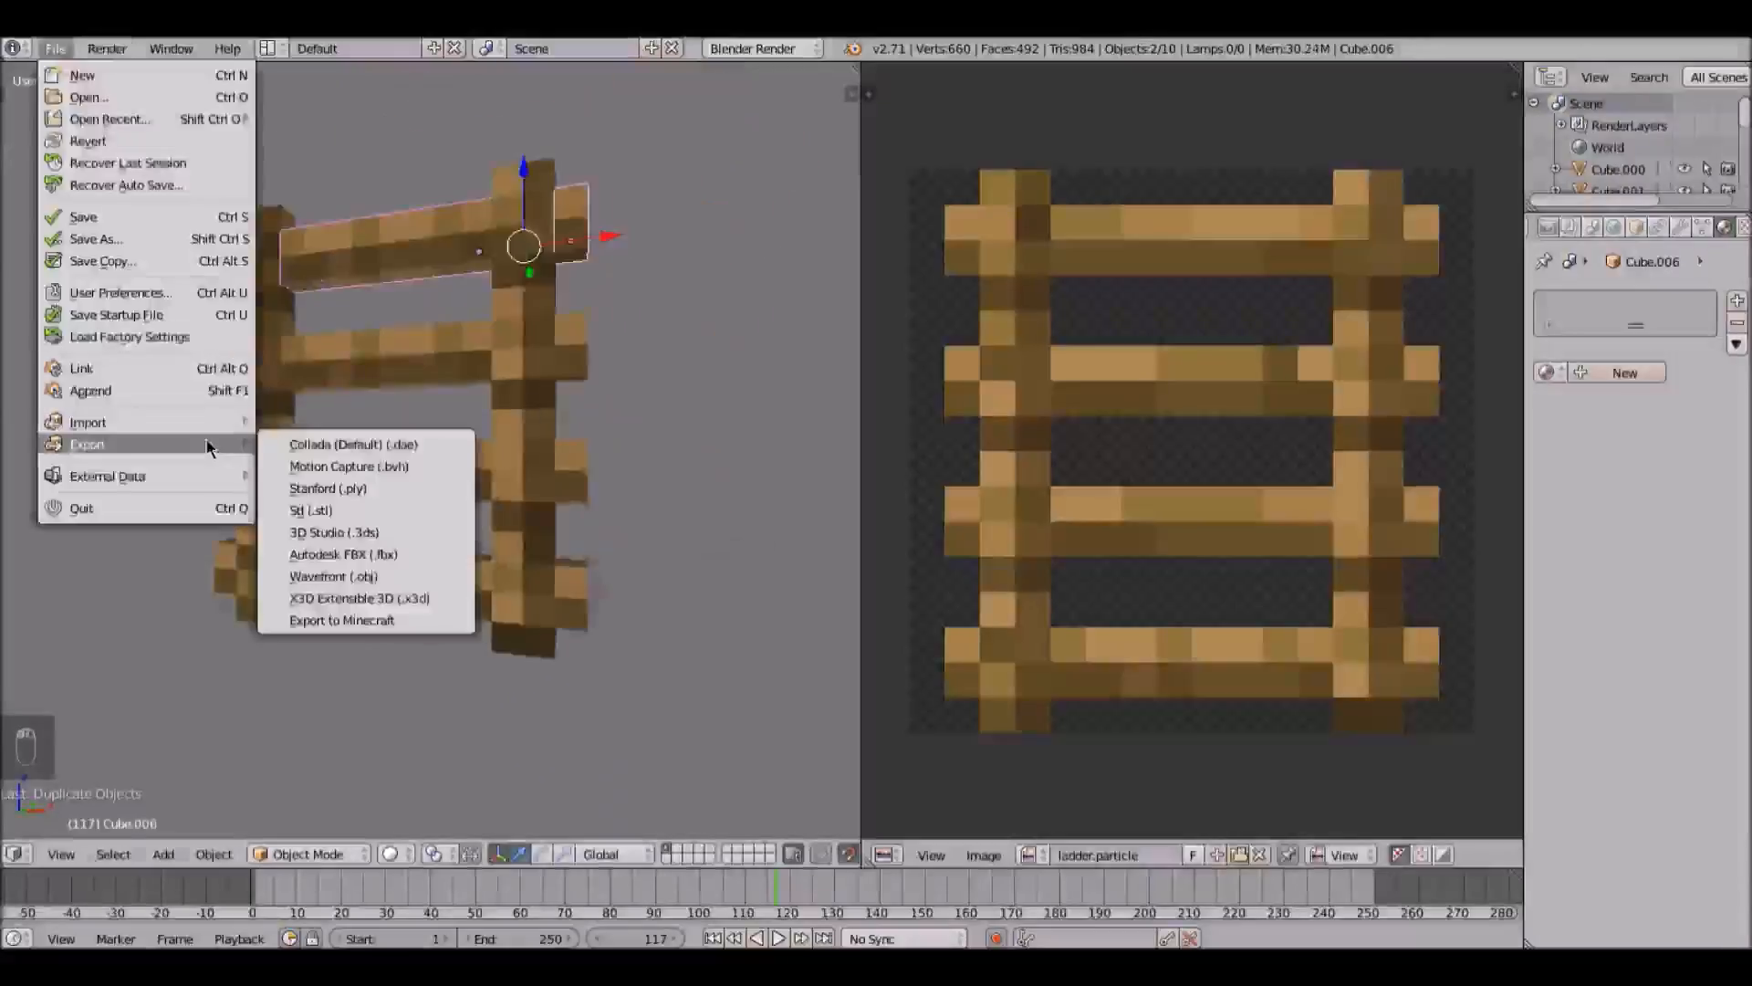
{"action": "key", "text": "F8"}
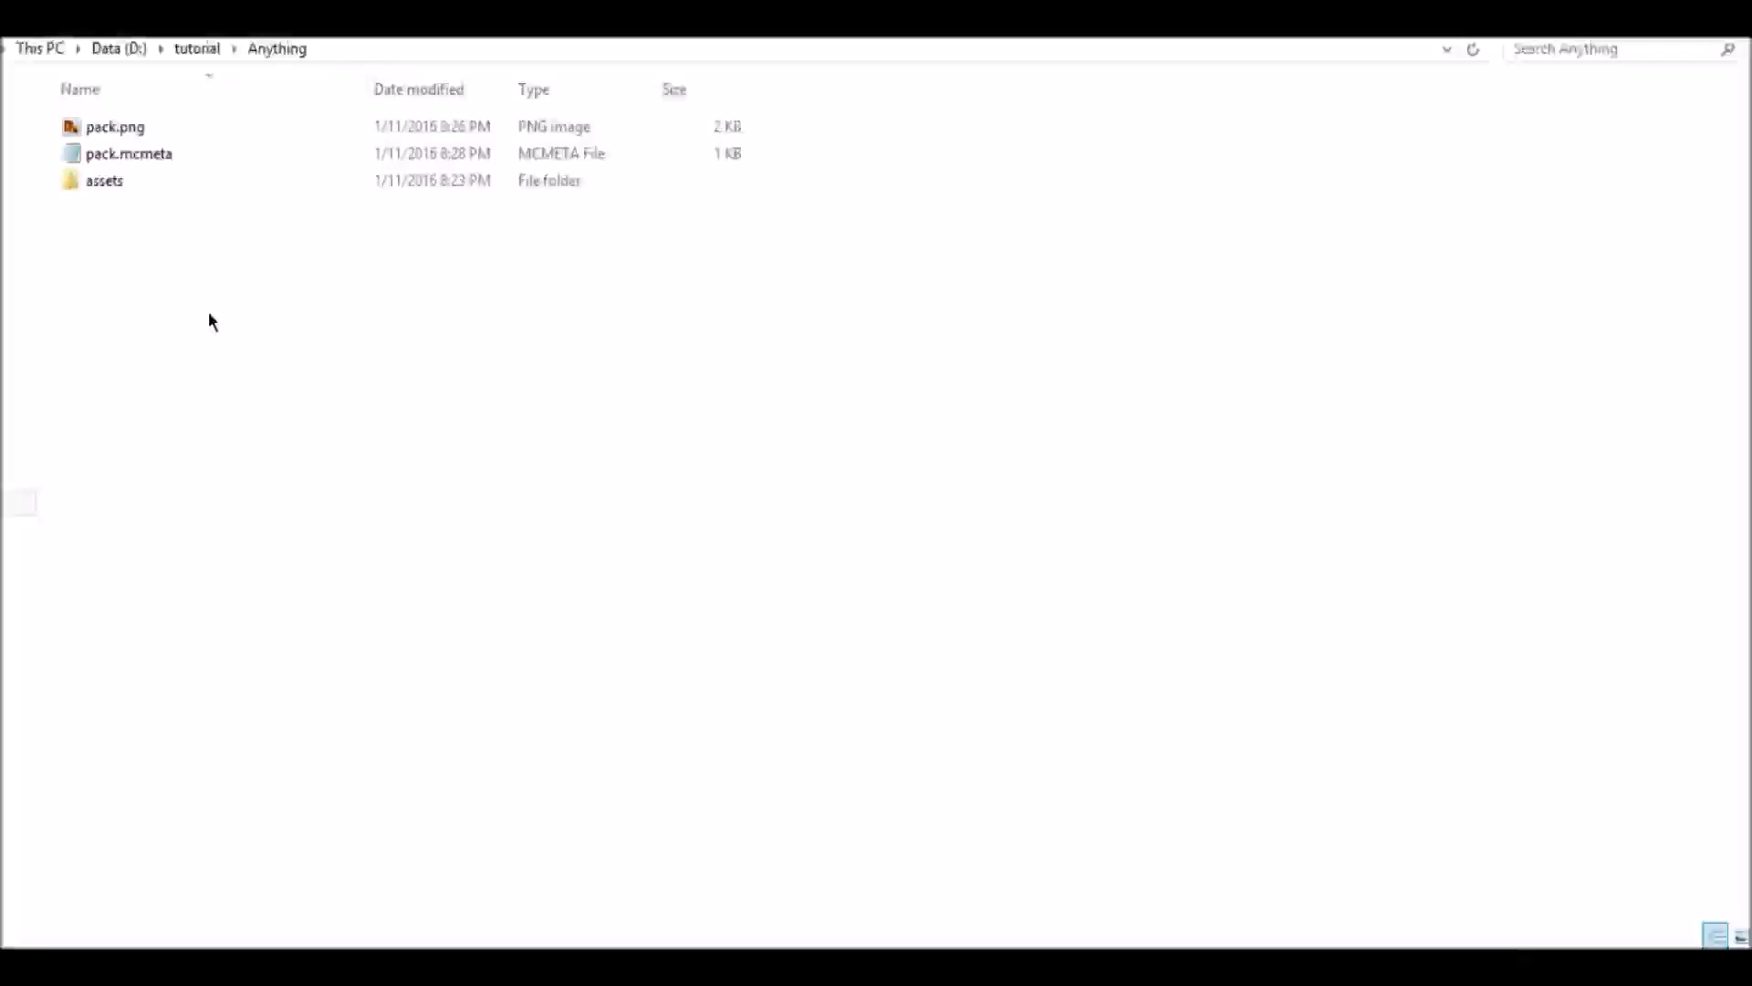
Step: Go up to the tutorial folder in File Explorer and reopen the Anything resource pack folder
{"action": "left_click_drag", "start_coordinate": [206, 305], "coordinate": [215, 173]}
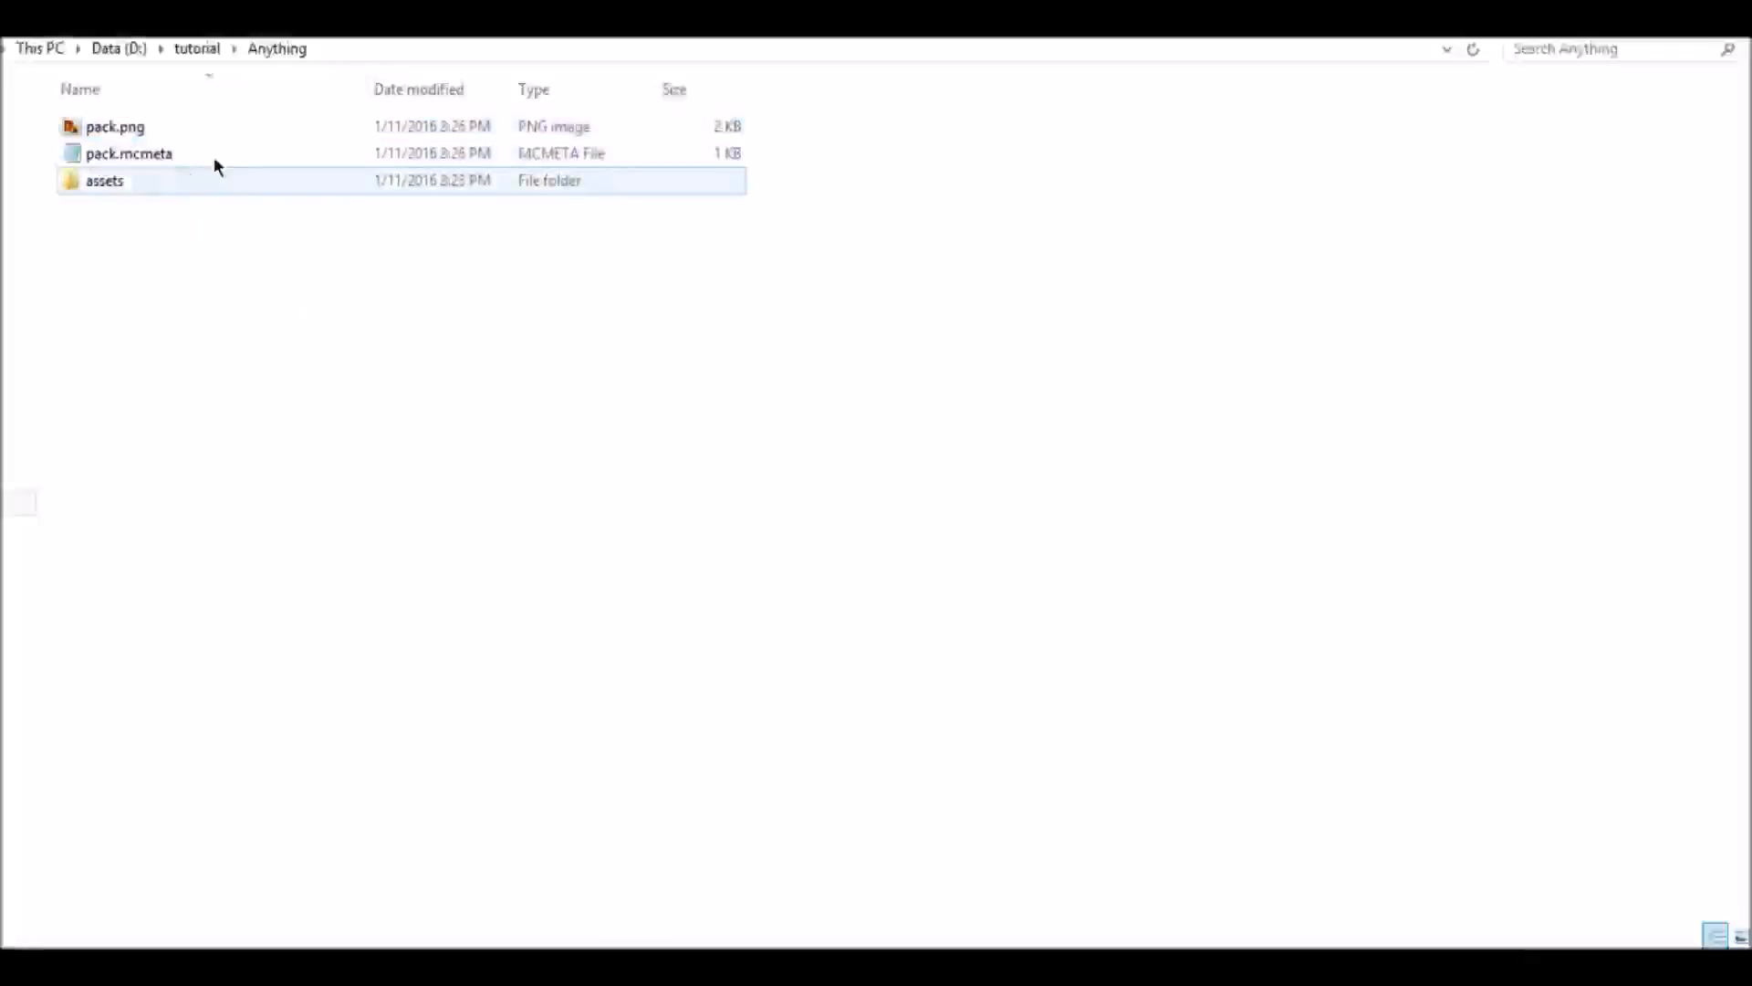
{"action": "left_click", "coordinate": [190, 48]}
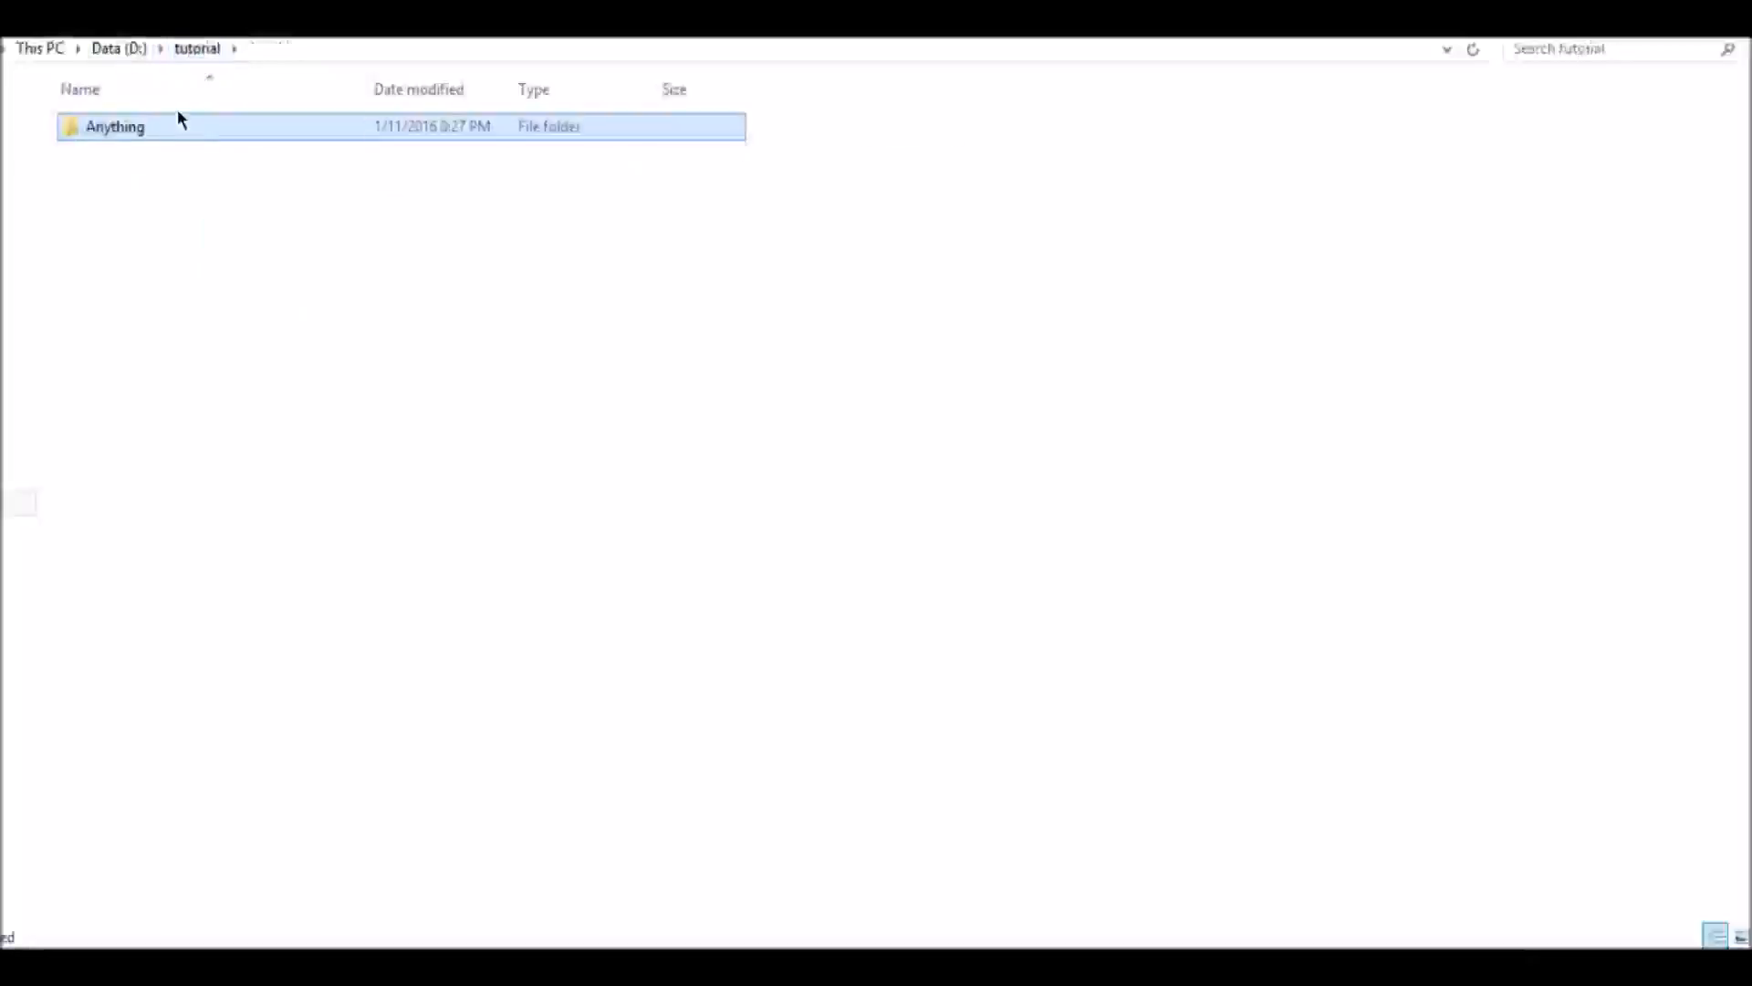
{"action": "double_click", "coordinate": [183, 126]}
Step: Compress pack.png, pack.mcmeta and the assets folder together into one zipped folder
{"action": "left_click_drag", "start_coordinate": [145, 394], "coordinate": [212, 130]}
{"action": "right_click", "coordinate": [148, 178]}
{"action": "mouse_move", "coordinate": [277, 353]}
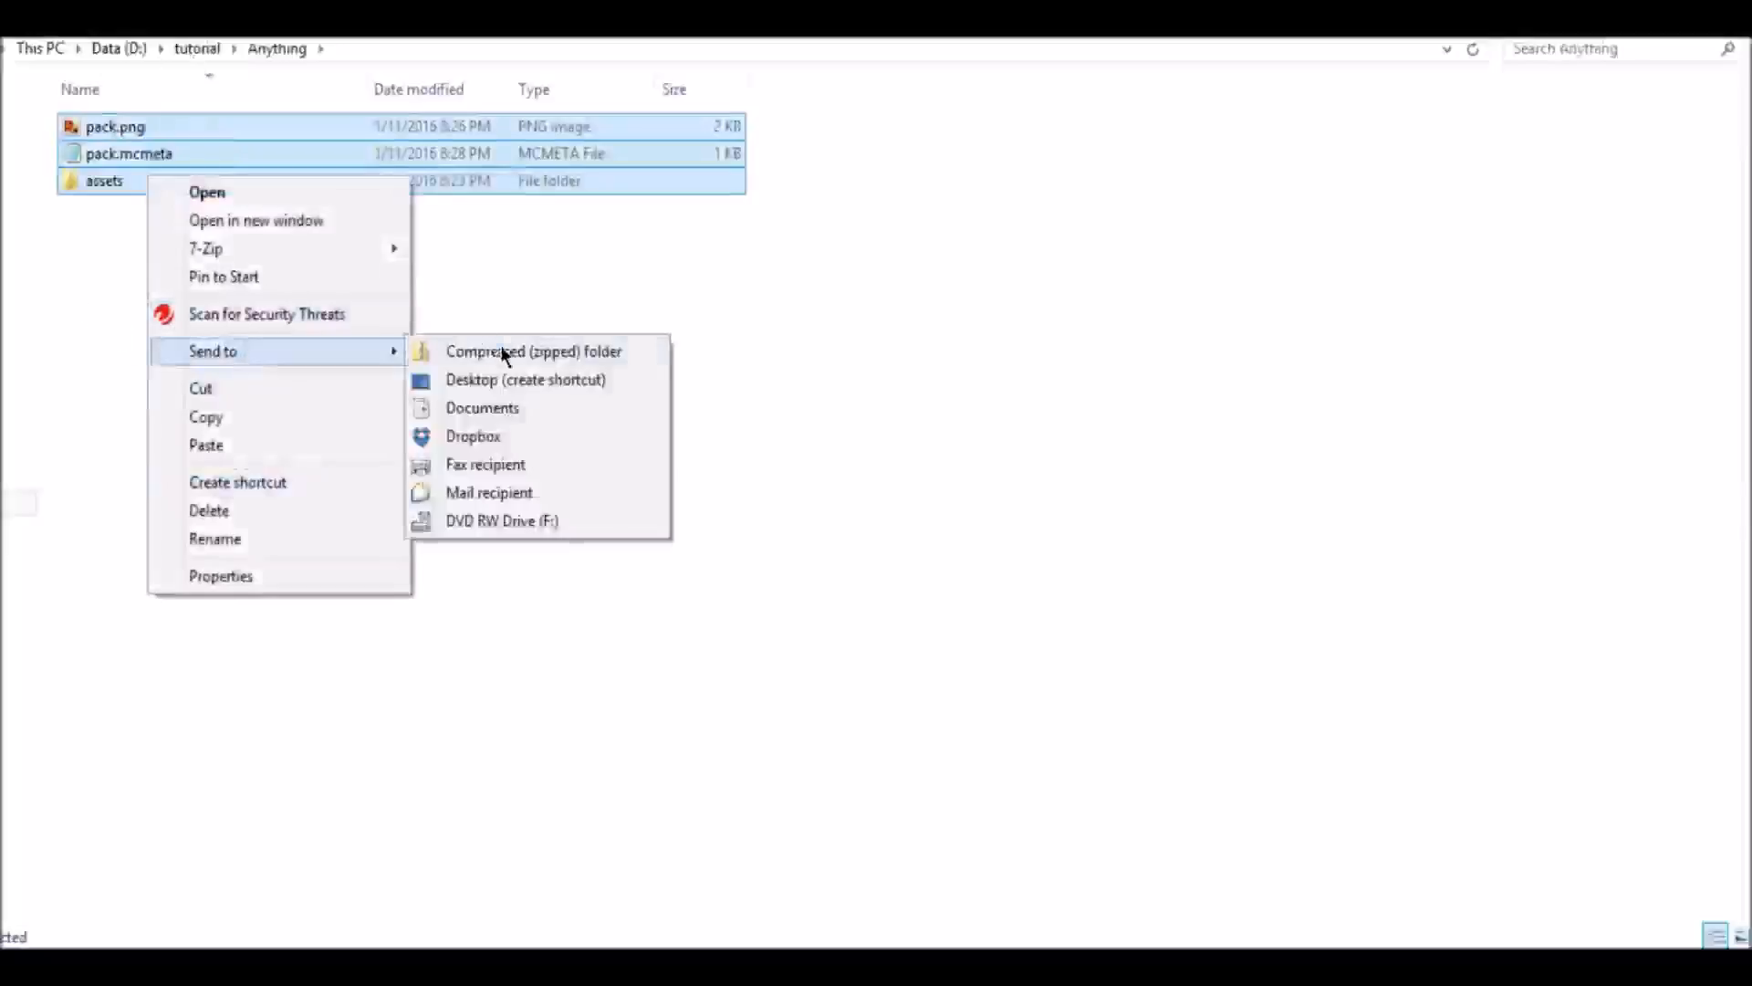
{"action": "left_click", "coordinate": [508, 356]}
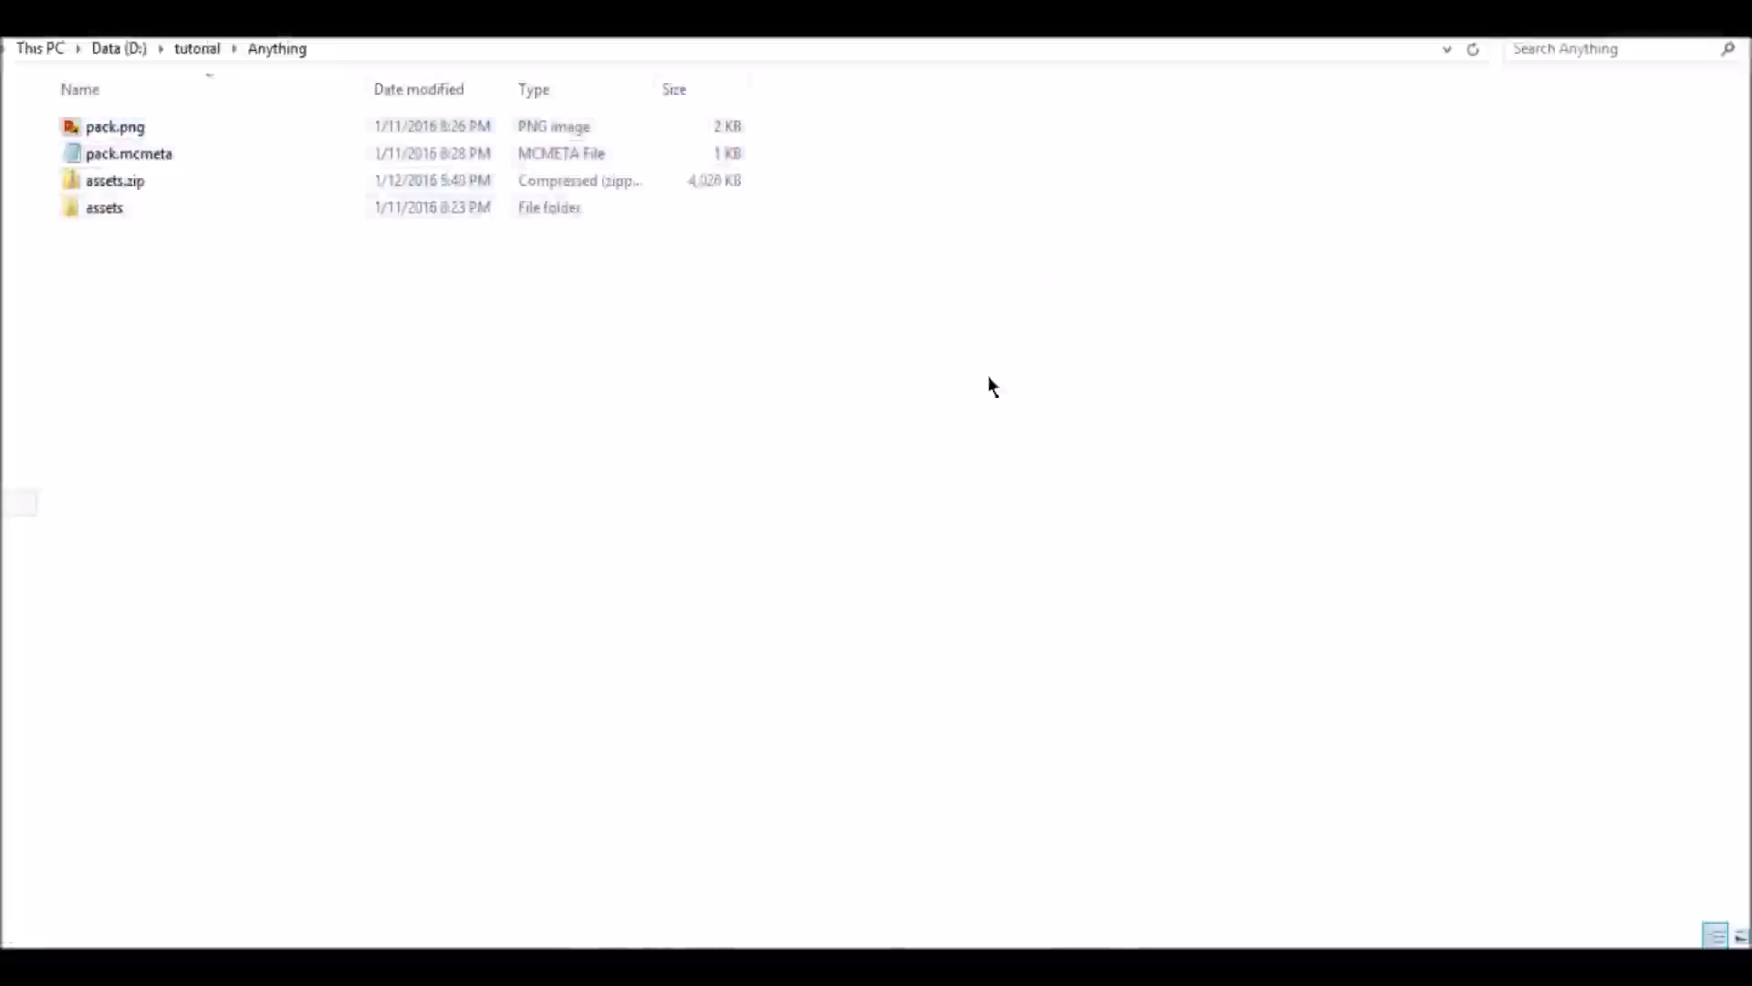
Step: Rename the new assets.zip archive to Tutorial Ladder Demo.zip
{"action": "left_click", "coordinate": [415, 182]}
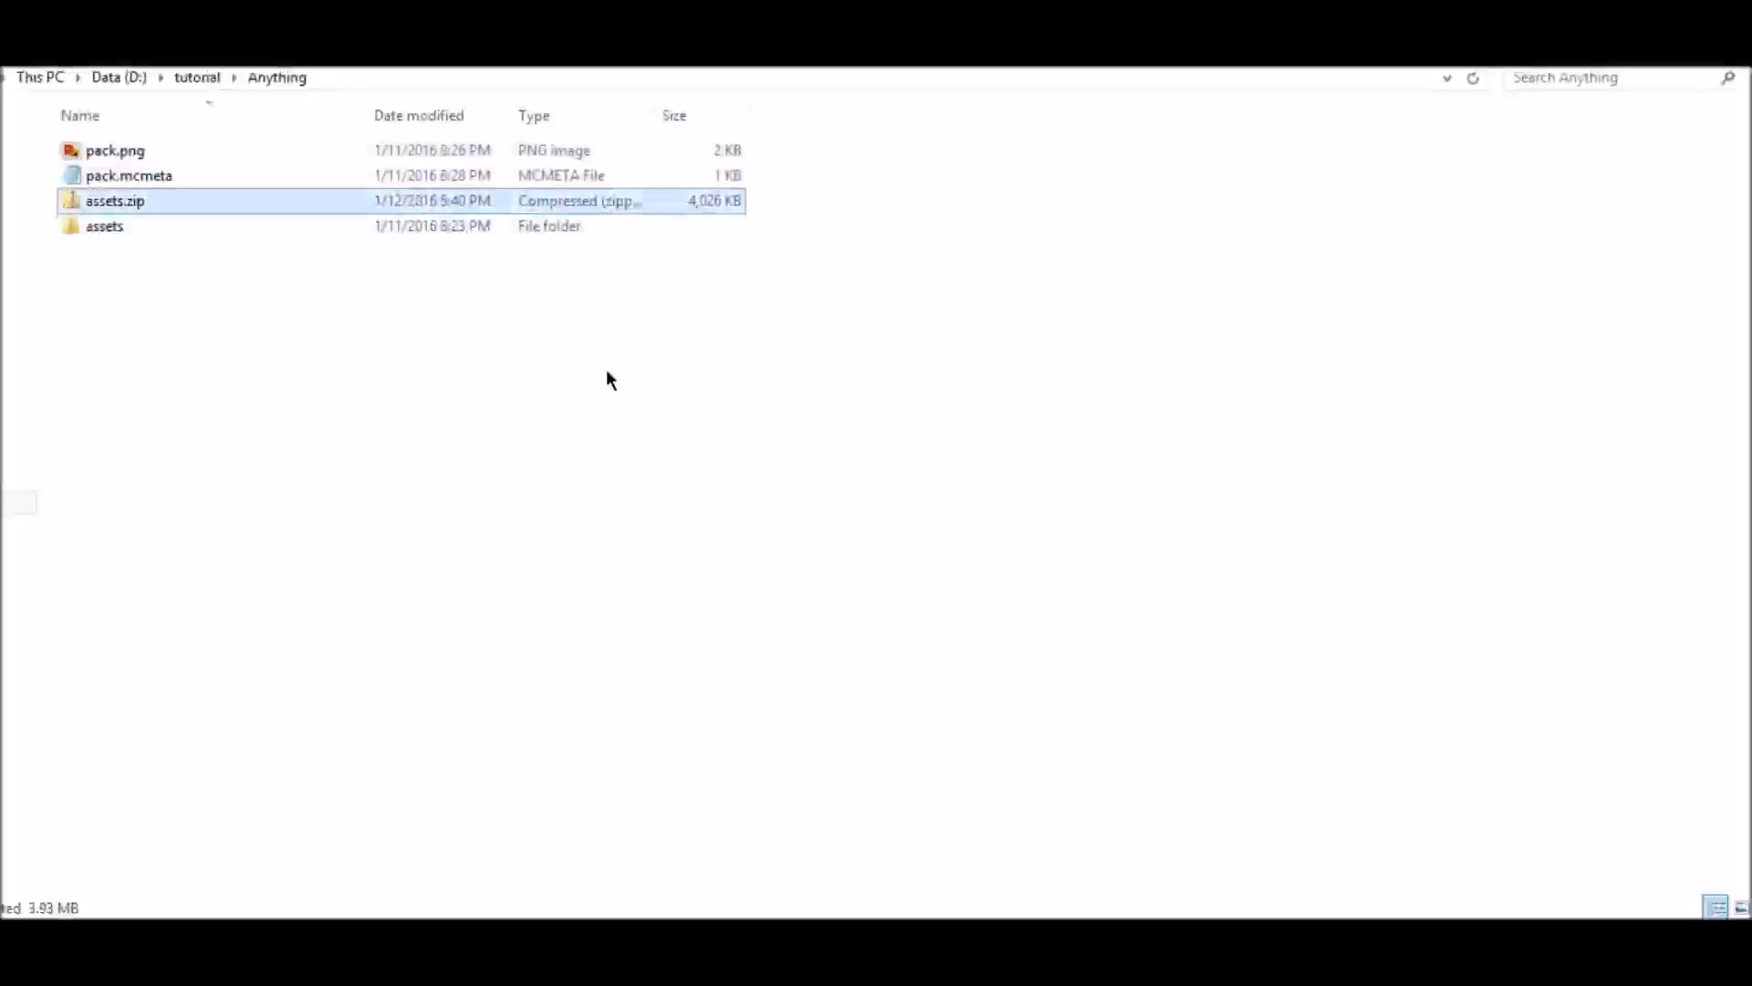
{"action": "key", "text": "F2"}
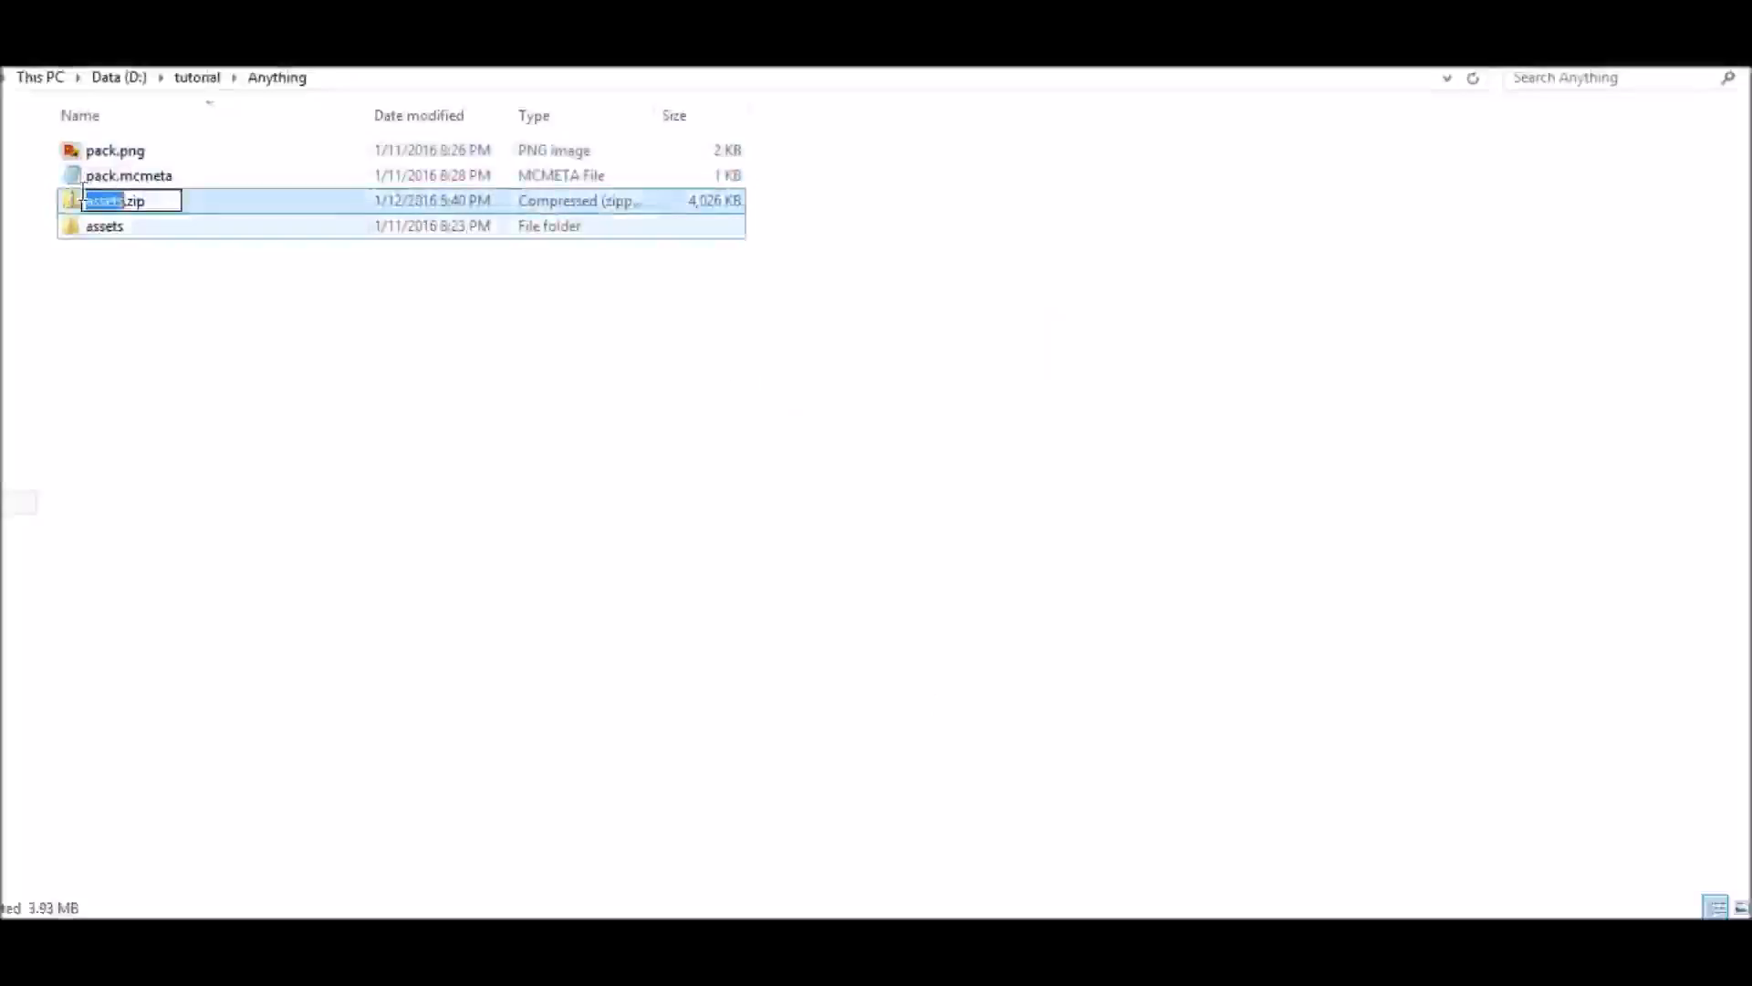
{"action": "key", "text": "BackSpace"}
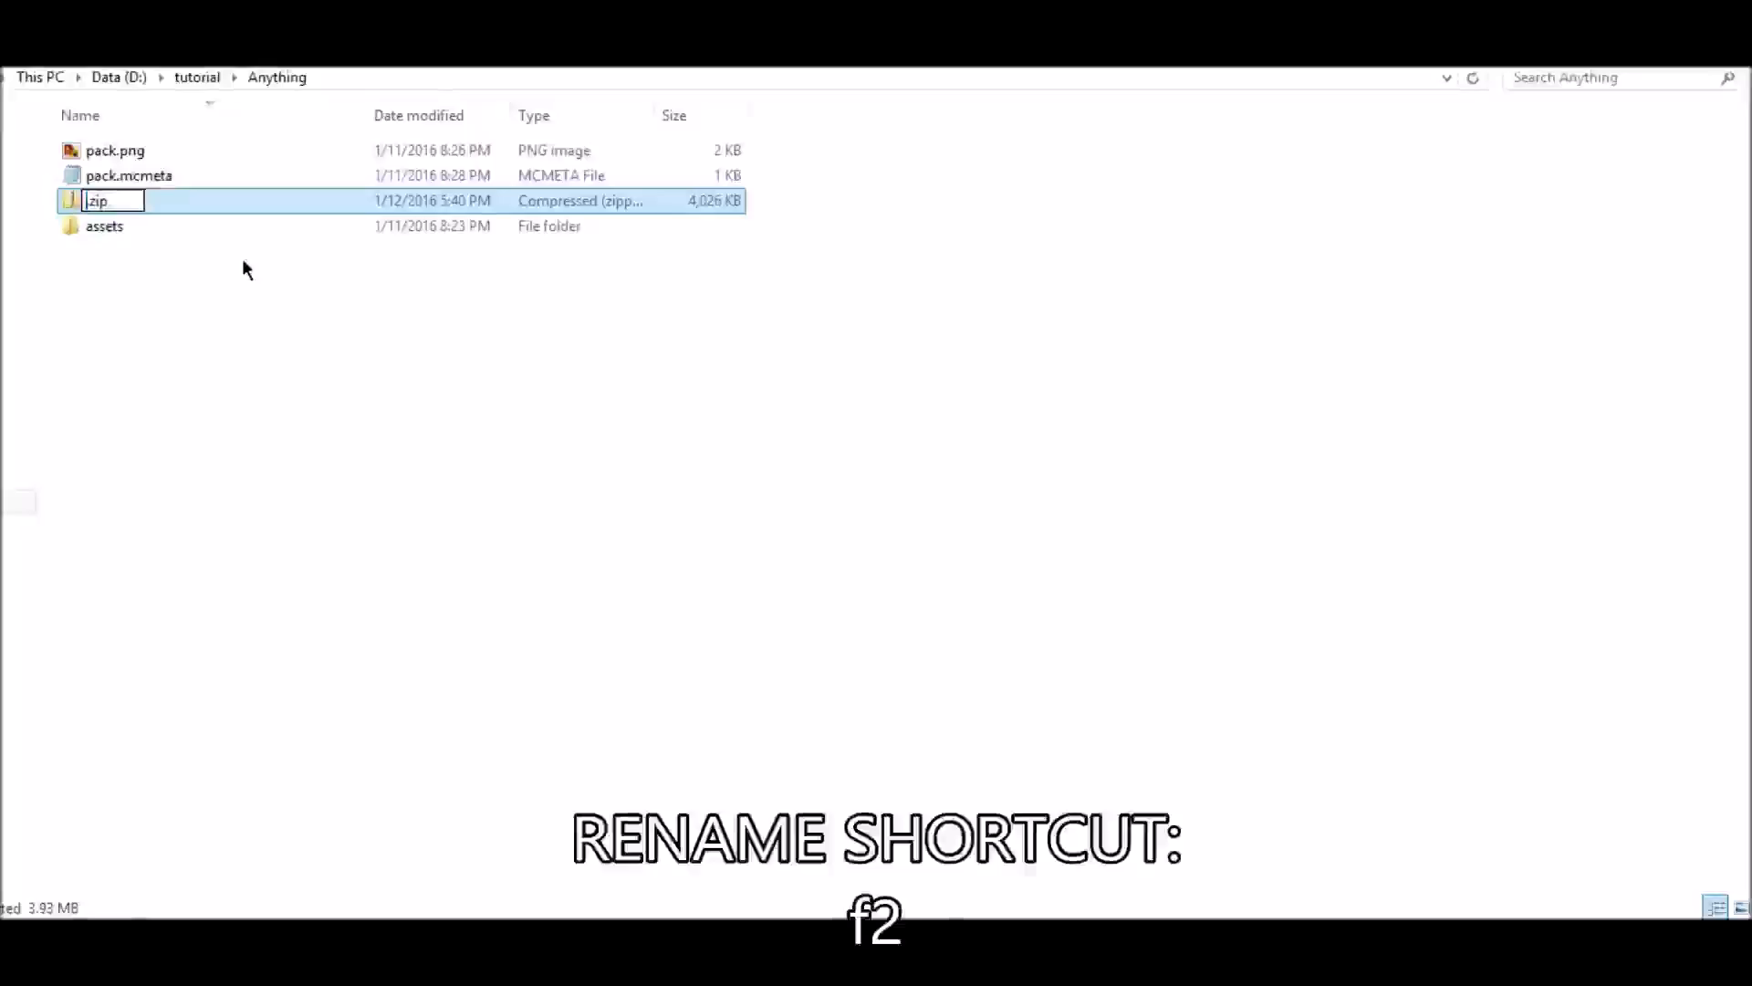
{"action": "type", "text": "Tutorial "}
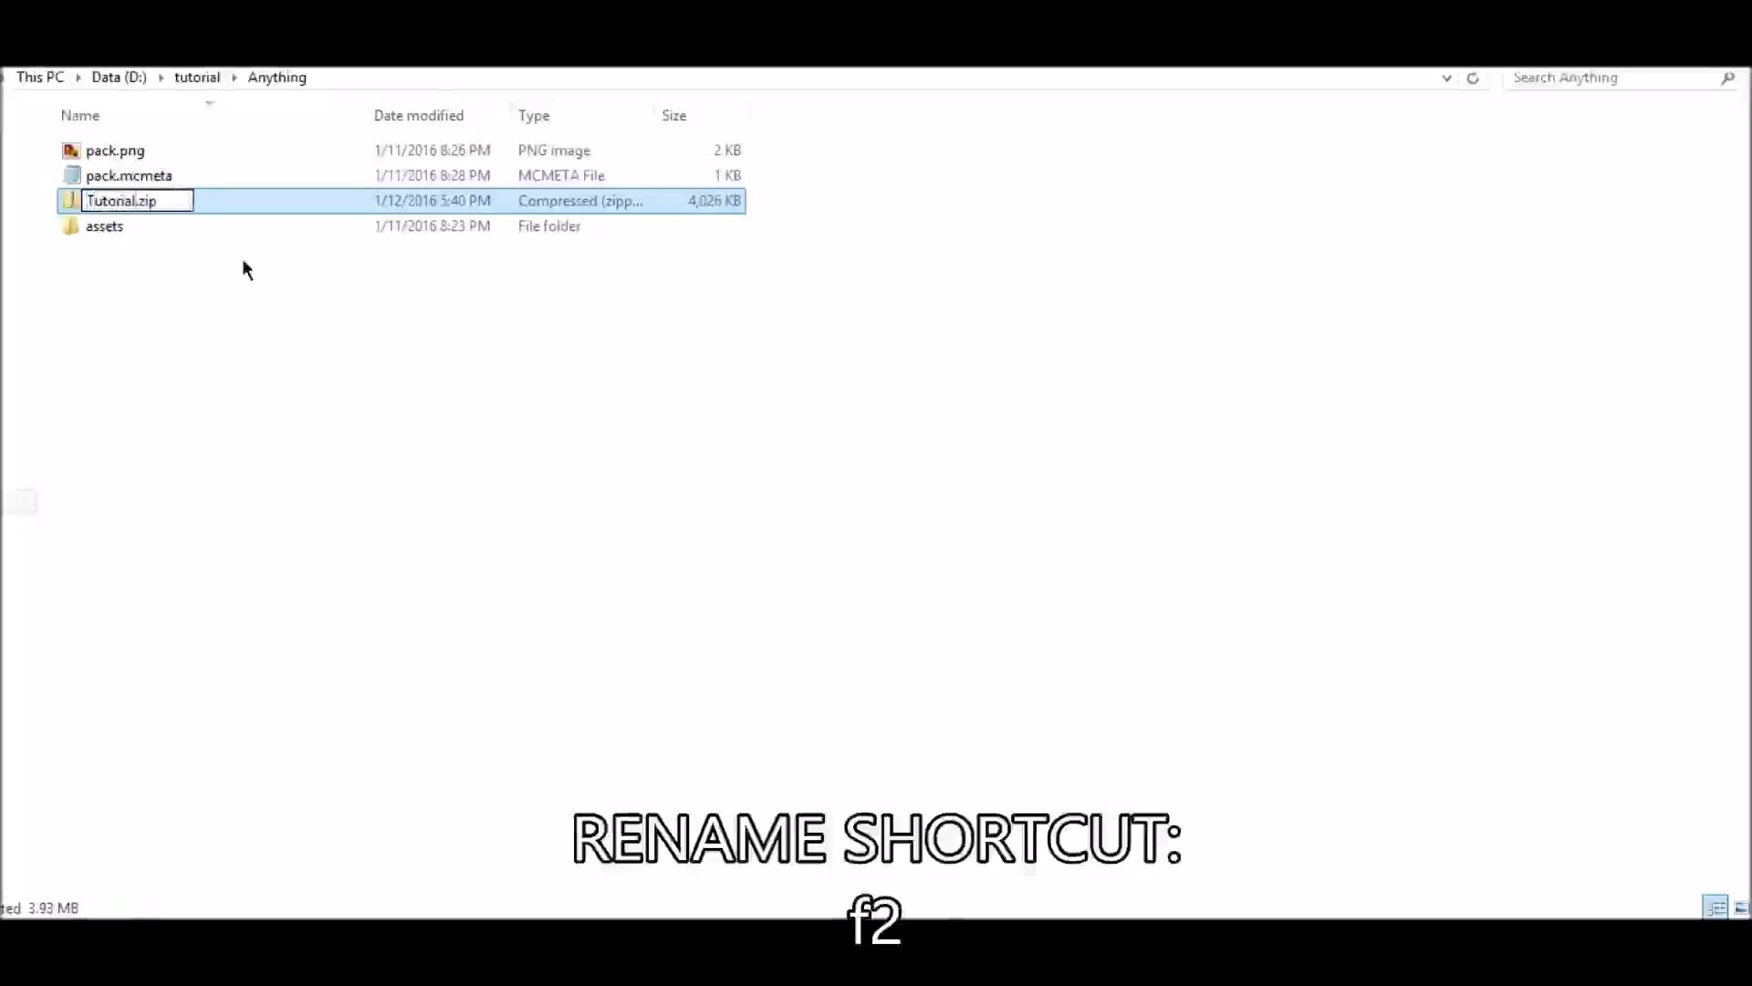
{"action": "type", "text": "Ladder"}
{"action": "type", "text": " Demo"}
{"action": "key", "text": "Return"}
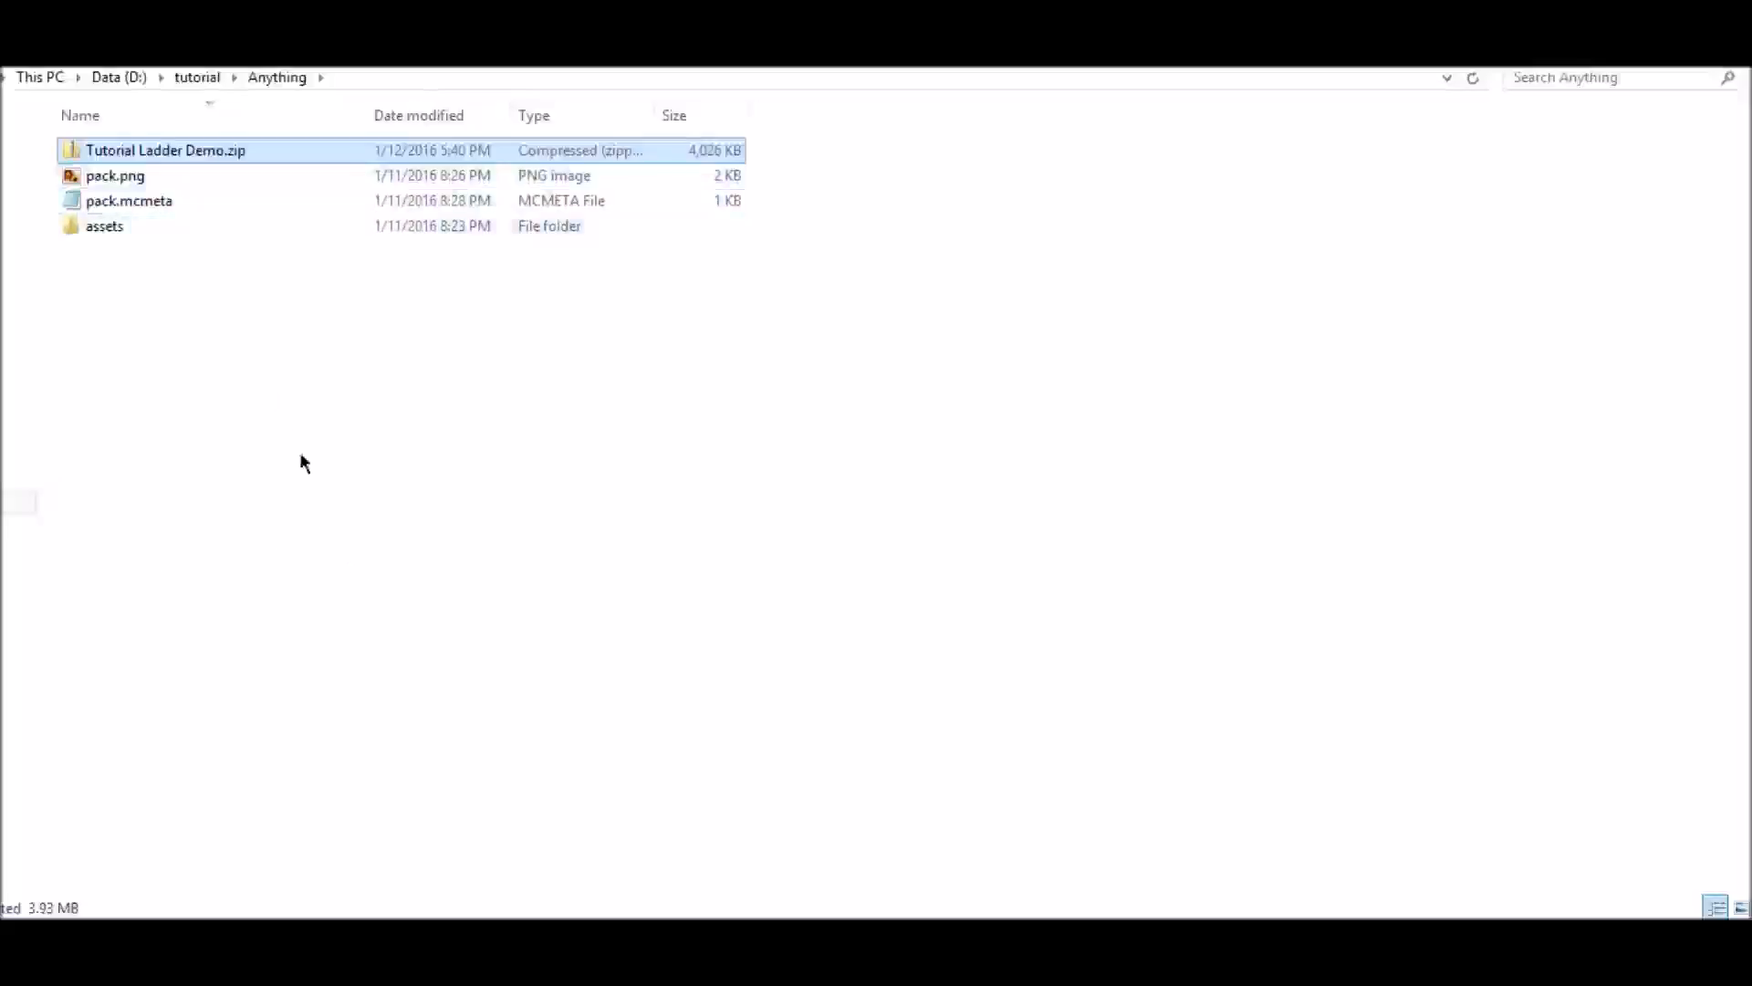
Step: Copy Tutorial Ladder Demo.zip from the Anything folder into the empty shared destination folder
{"action": "right_click", "coordinate": [187, 149]}
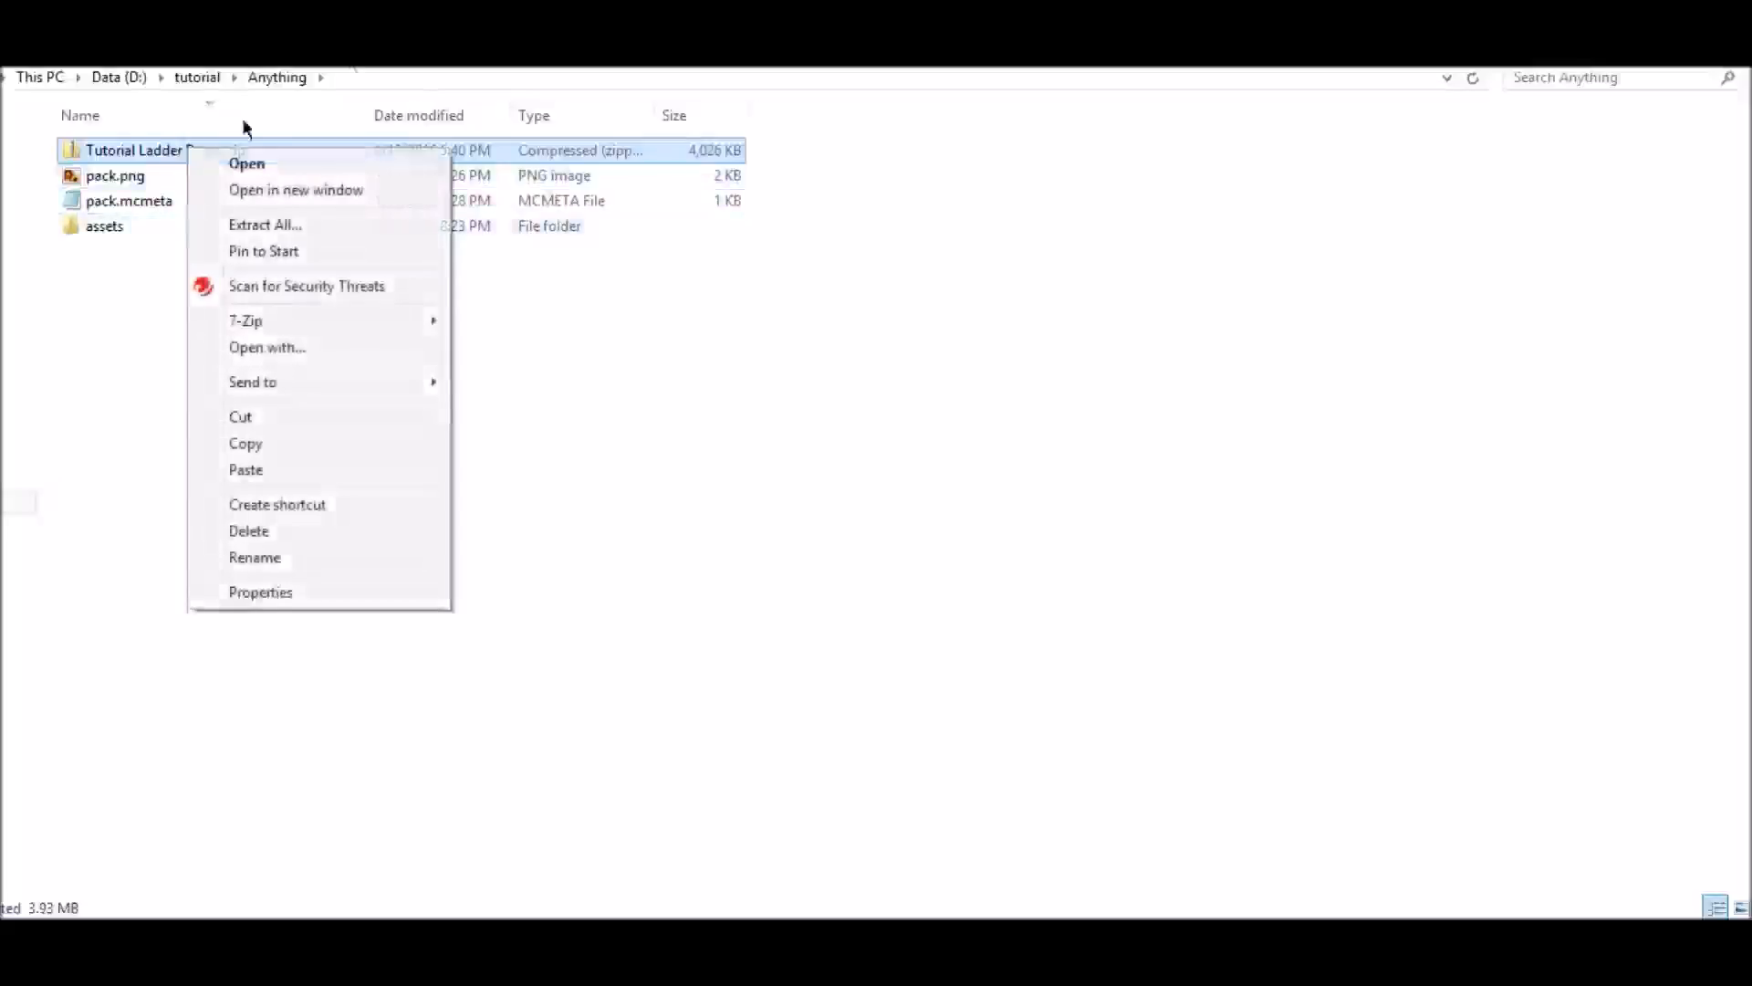
{"action": "left_click", "coordinate": [278, 452]}
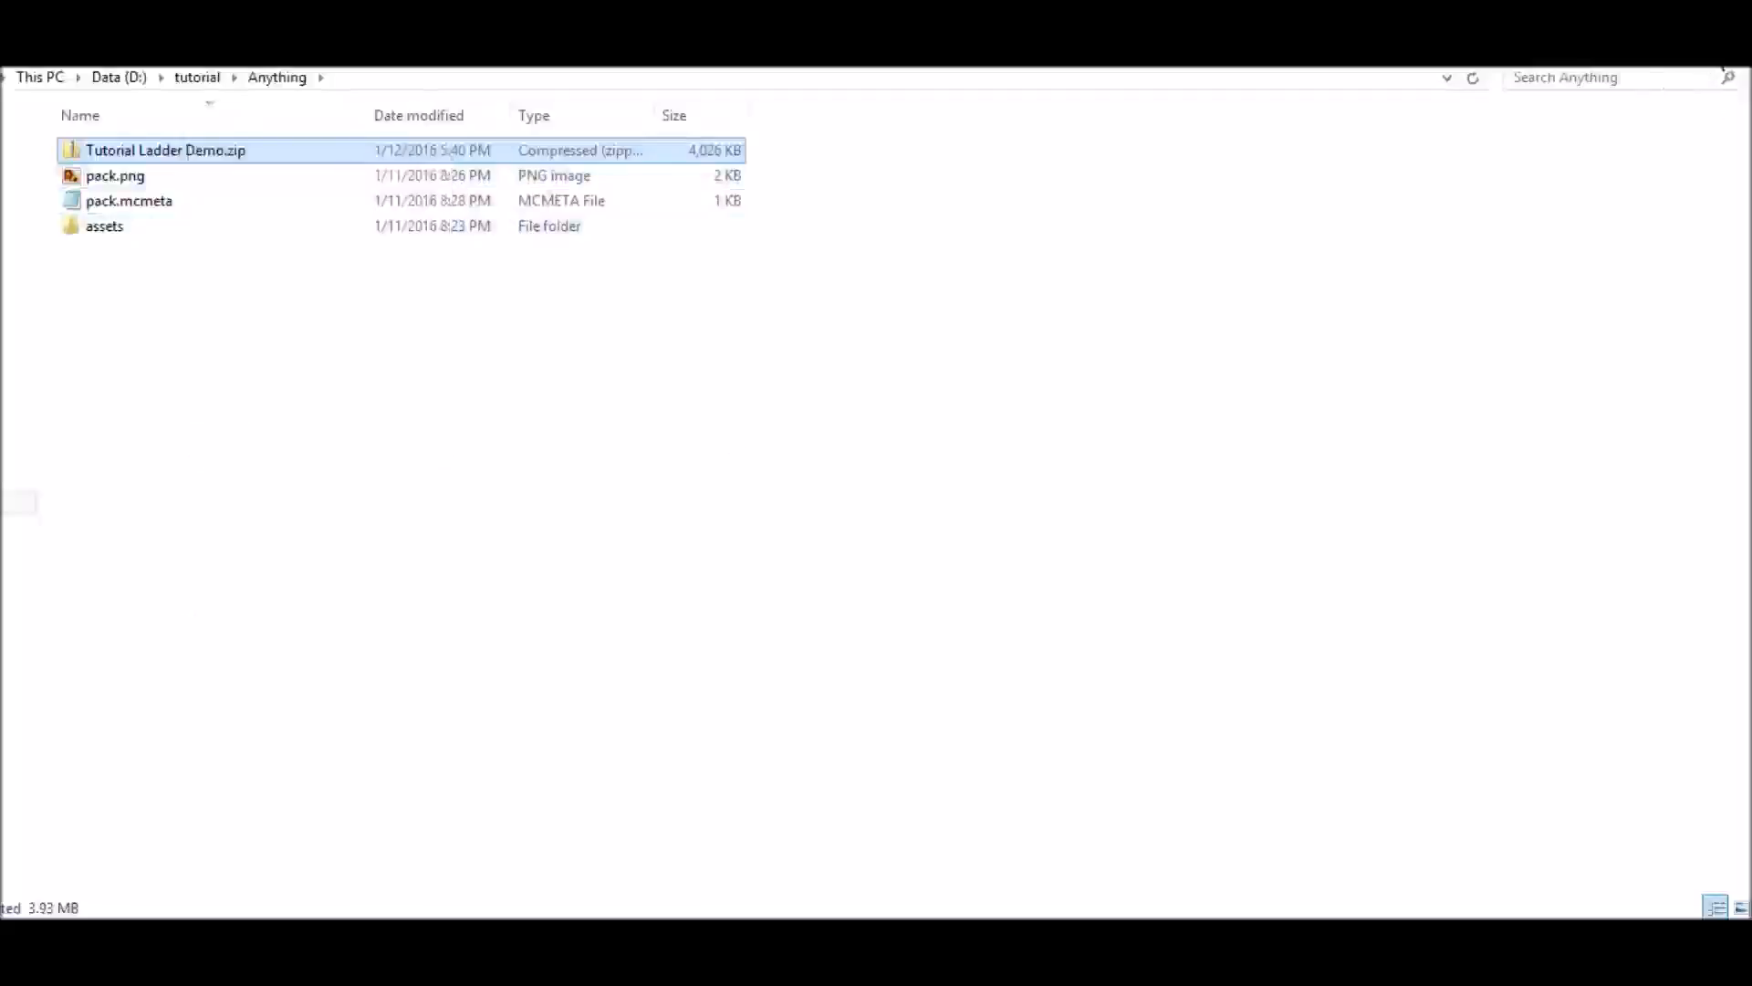
{"action": "left_click", "coordinate": [1717, 45]}
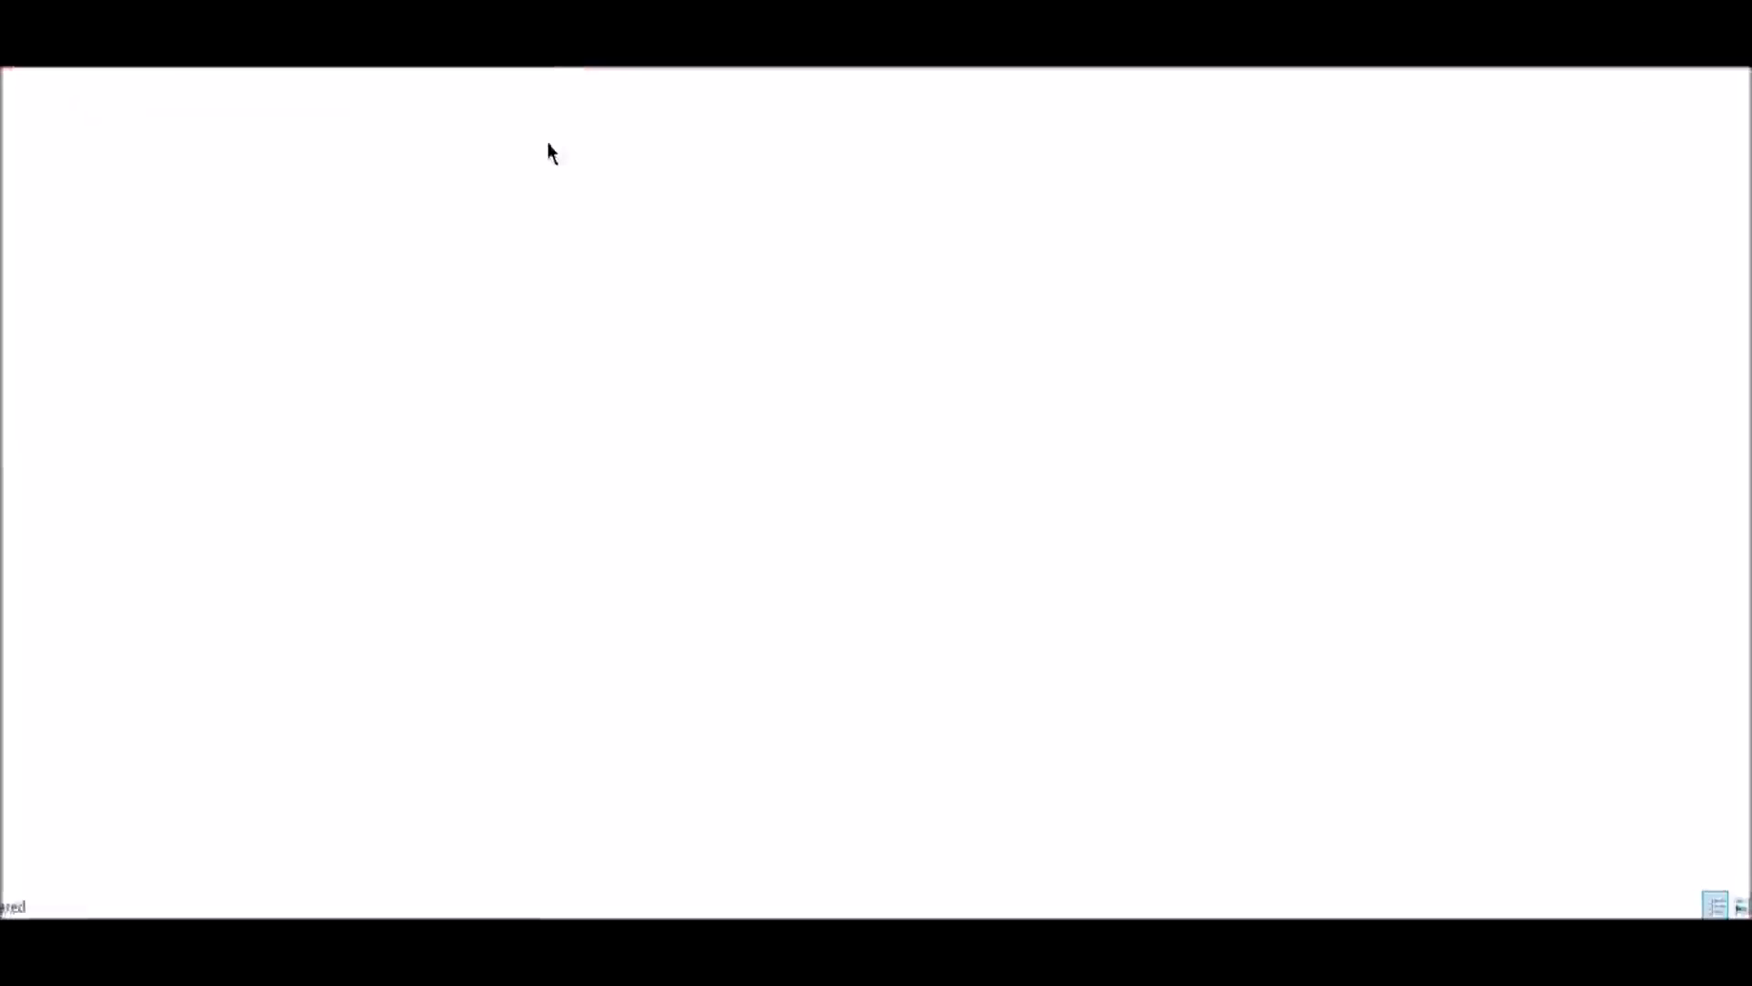
{"action": "key", "text": "ctrl+v"}
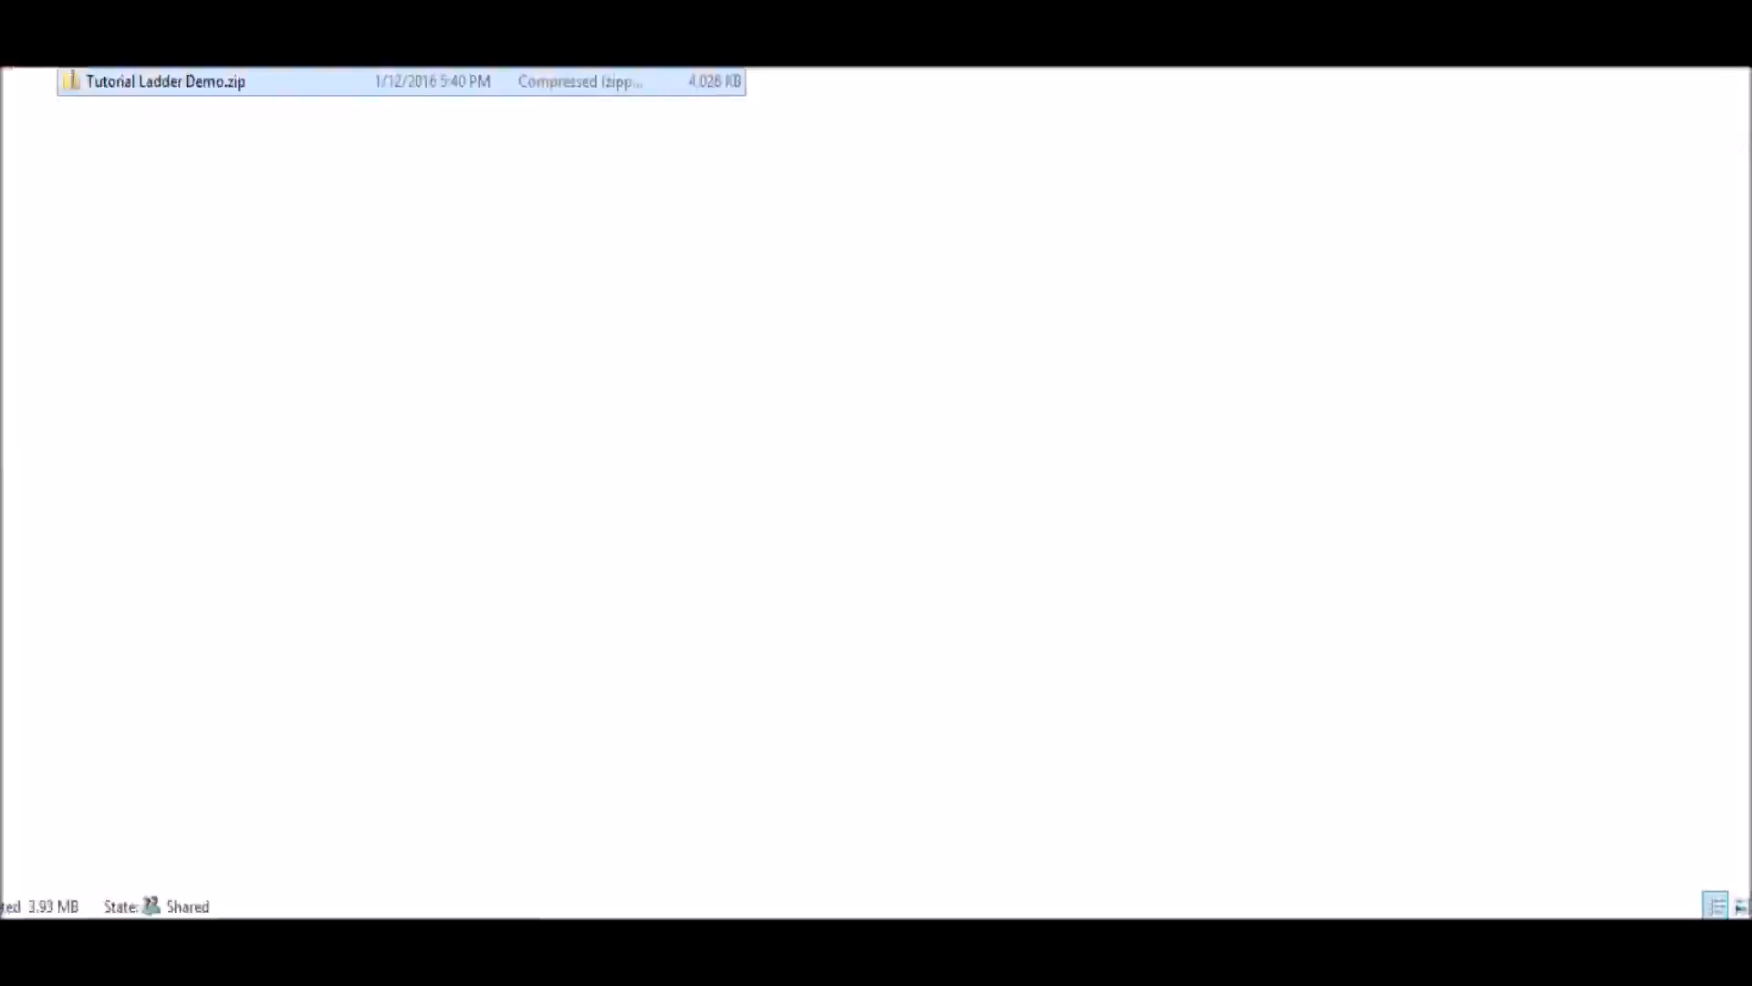
{"action": "left_click", "coordinate": [1712, 66]}
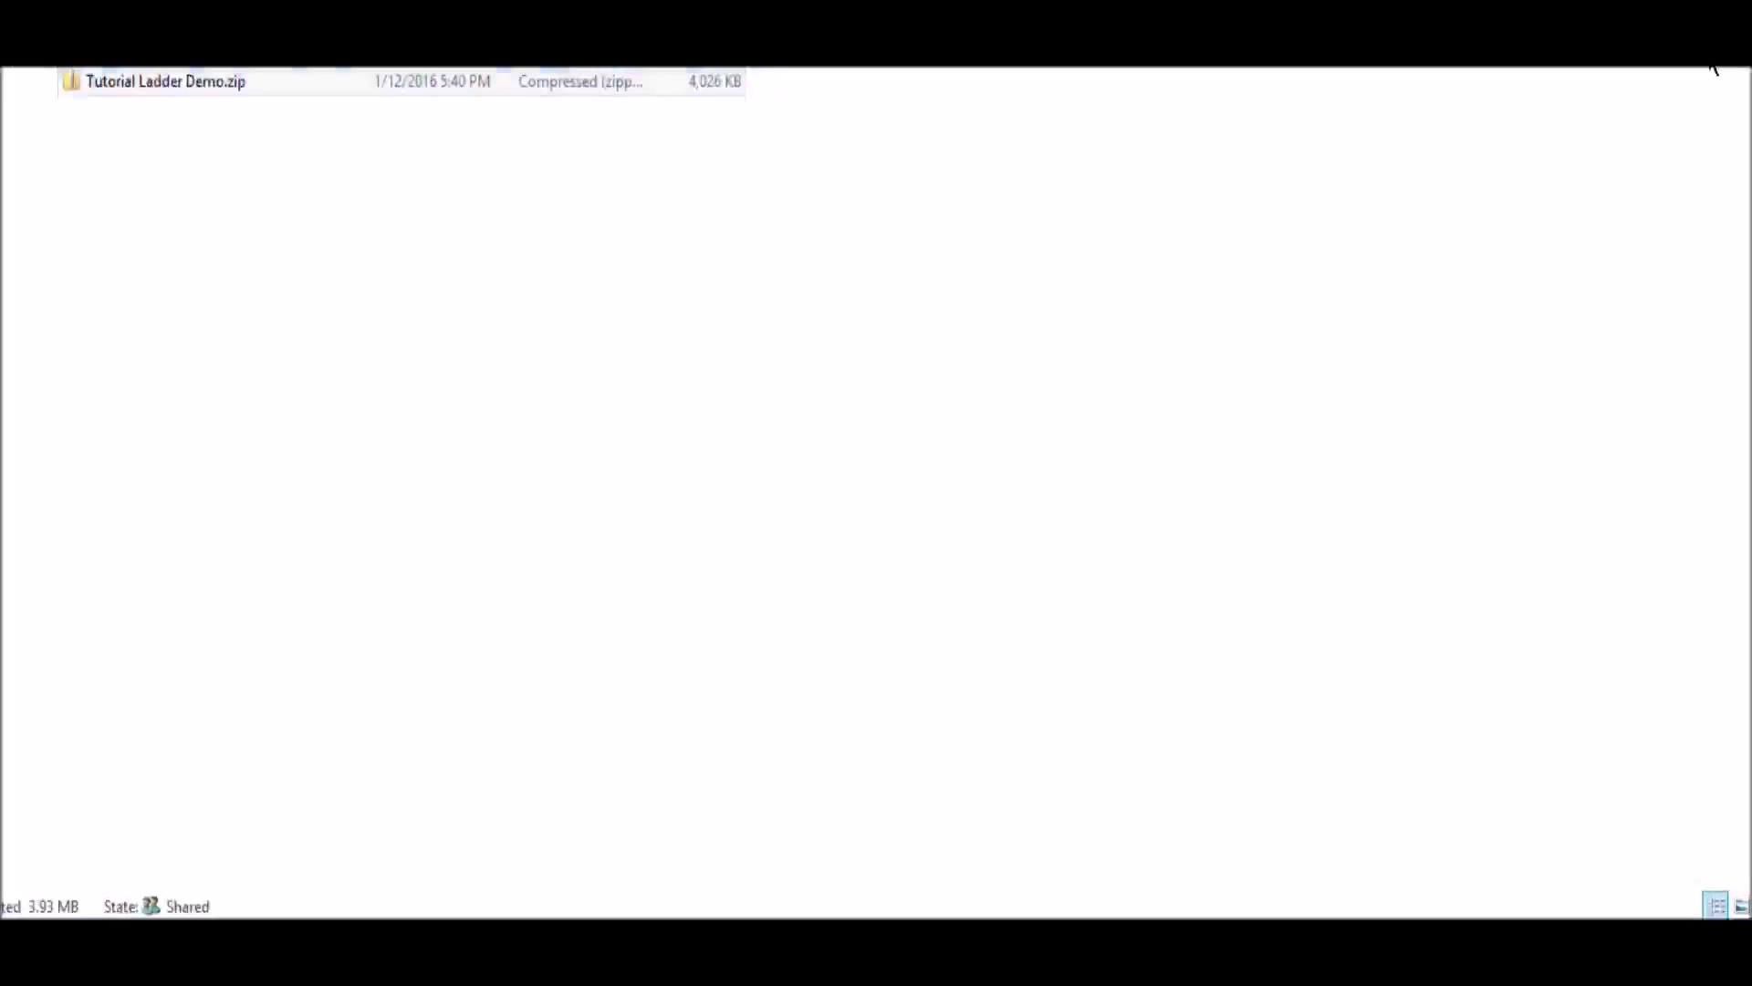